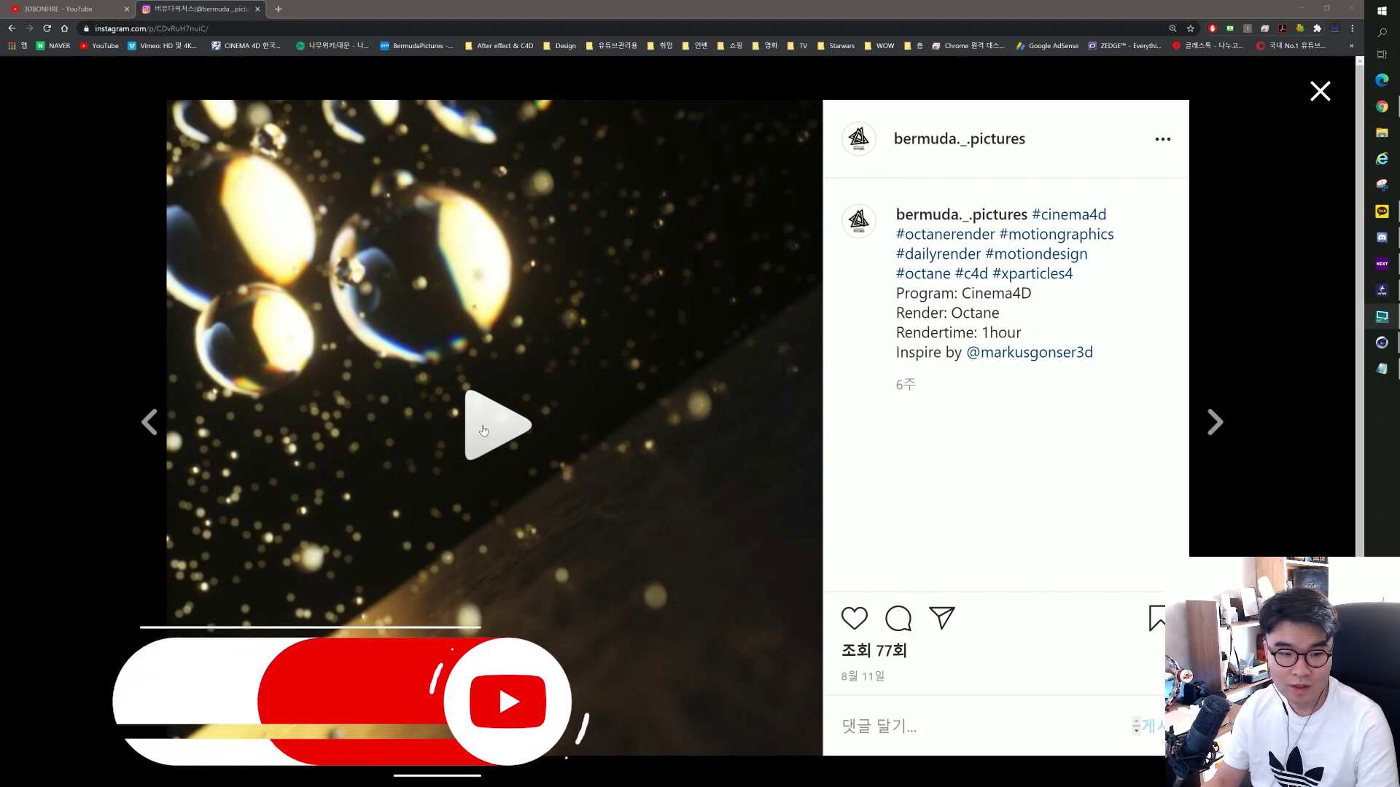
Play the Instagram X-Particles droplet render video, then switch to the 3DBONFIRE YouTube channel tab.
left_click(483, 431)
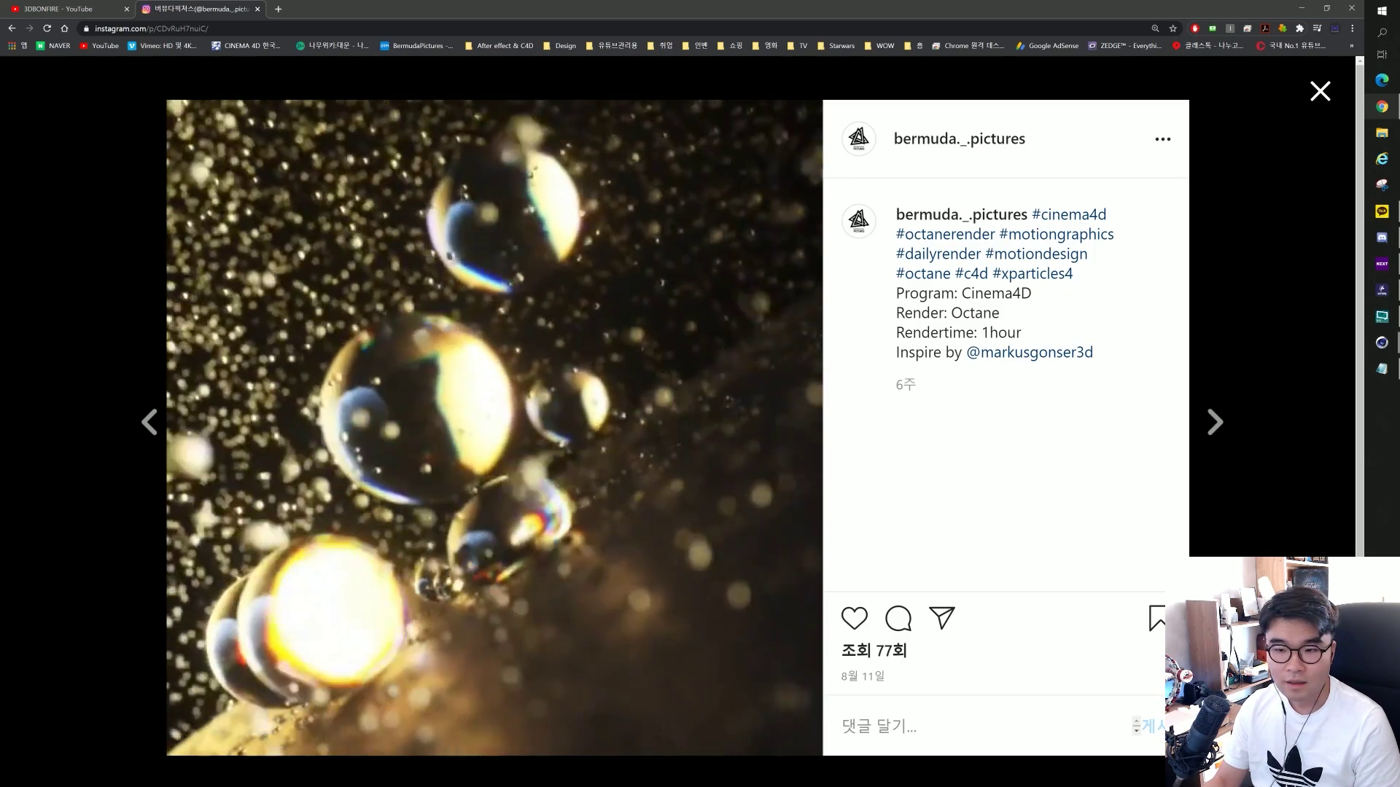
left_click(65, 9)
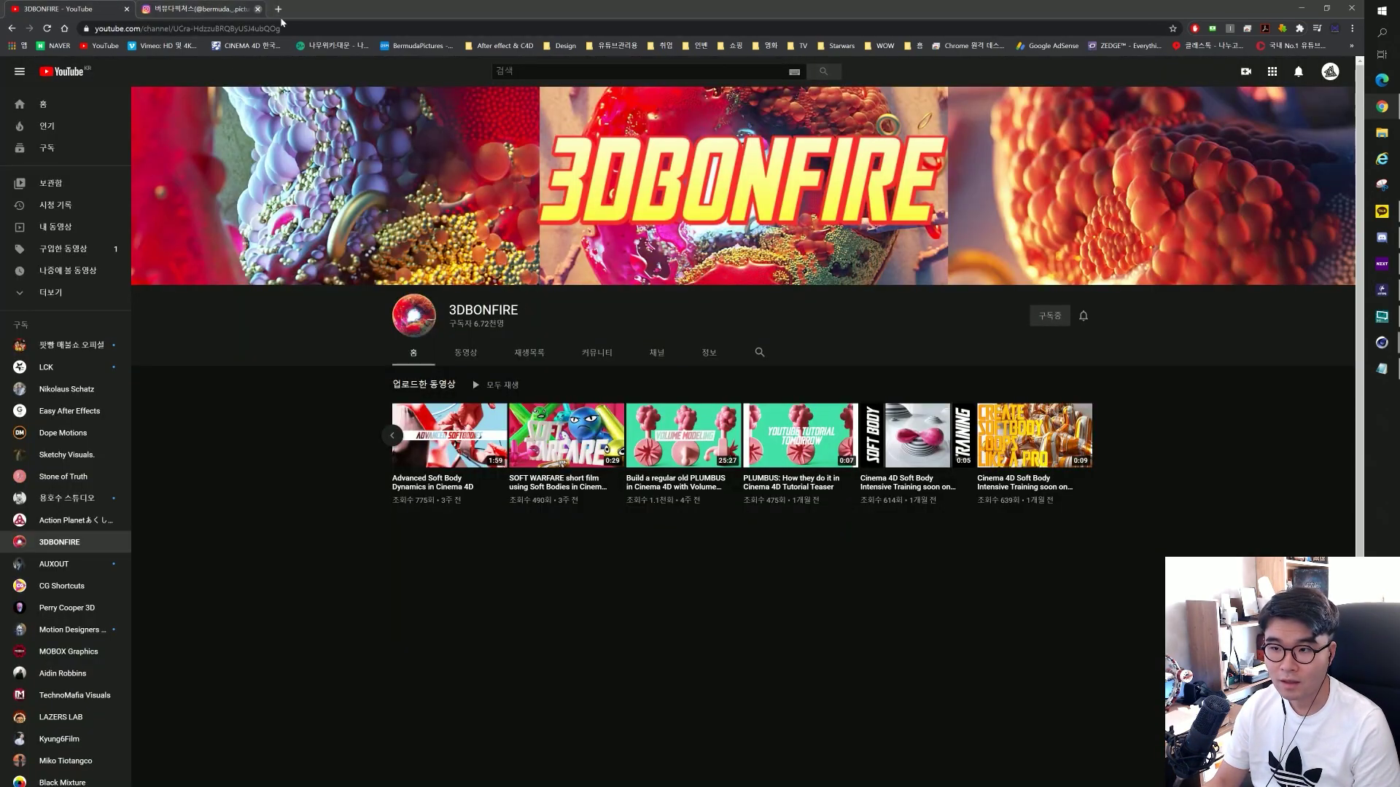
Close the Instagram tab and minimize Chrome so the empty Cinema 4D scene shows.
left_click(257, 9)
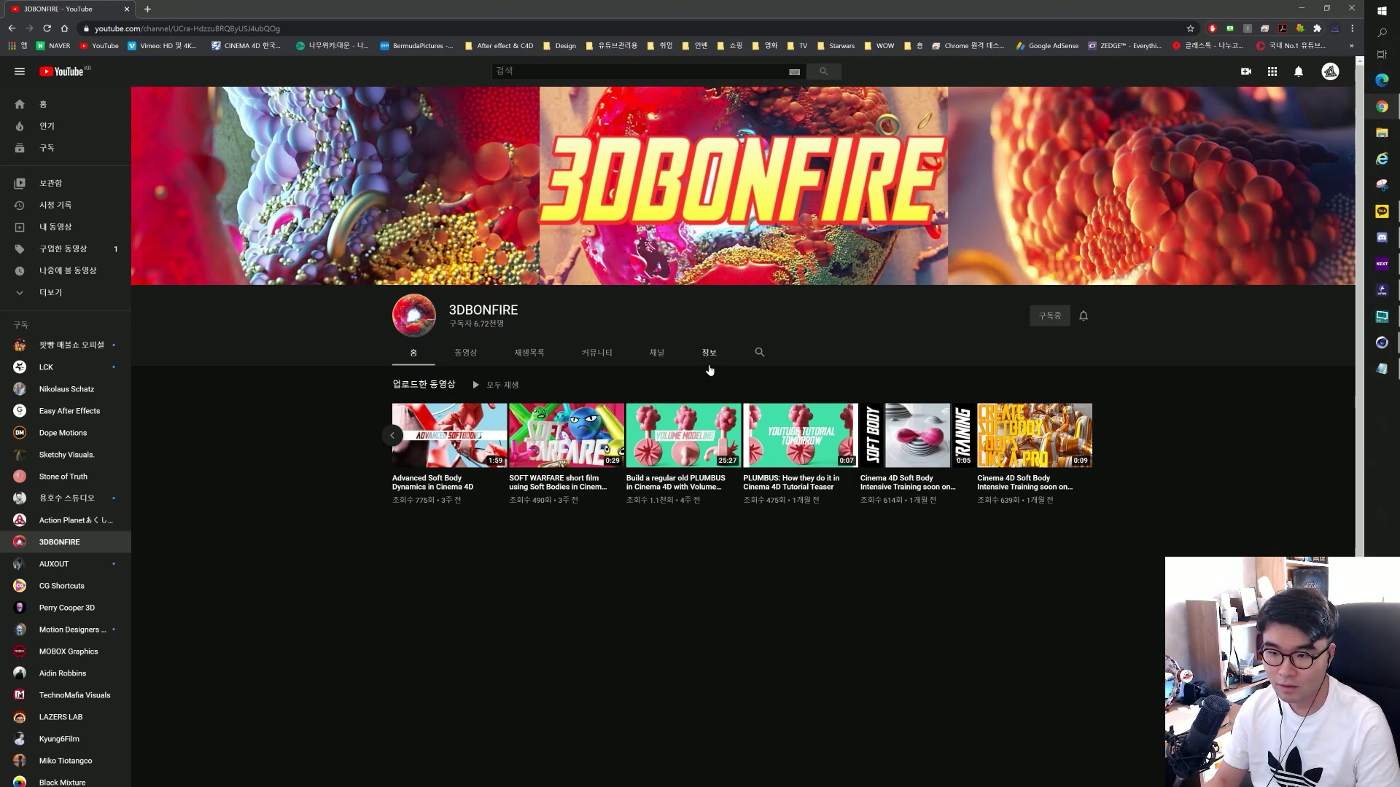
mouse_move(1302, 7)
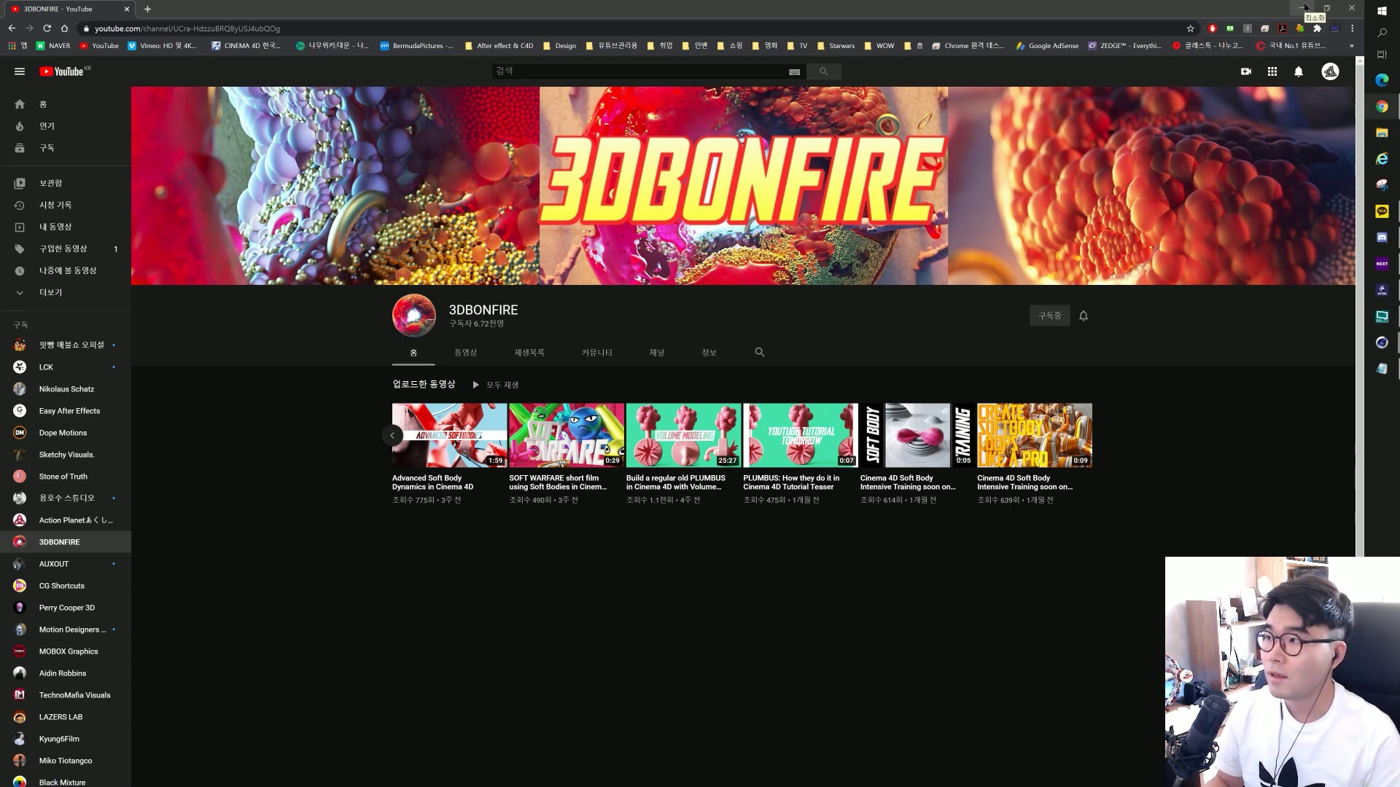
left_click(1304, 8)
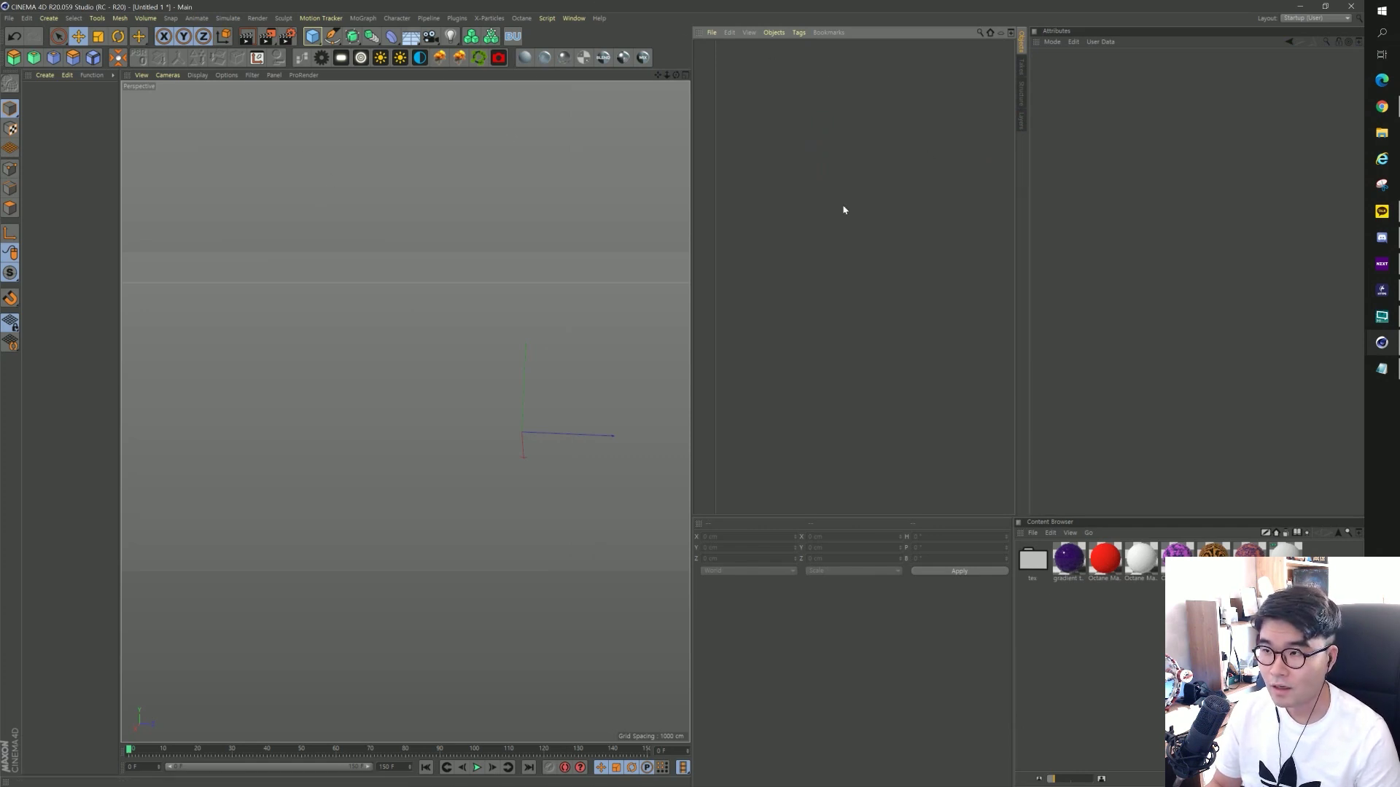
In Project Settings, adjust the X-Particles Subframe Steps spinner down and back up.
key("ctrl+d")
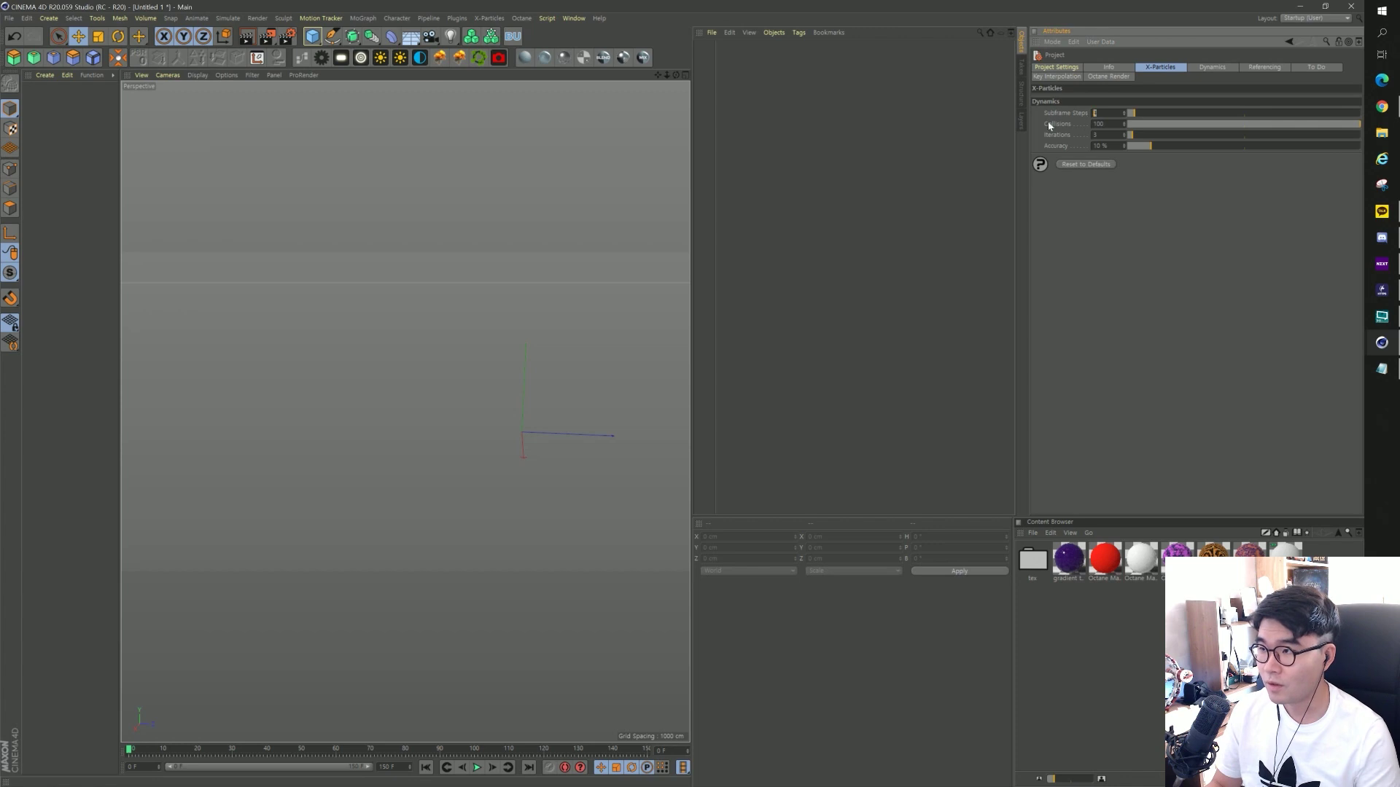
left_click_drag(1123, 114, 1124, 153)
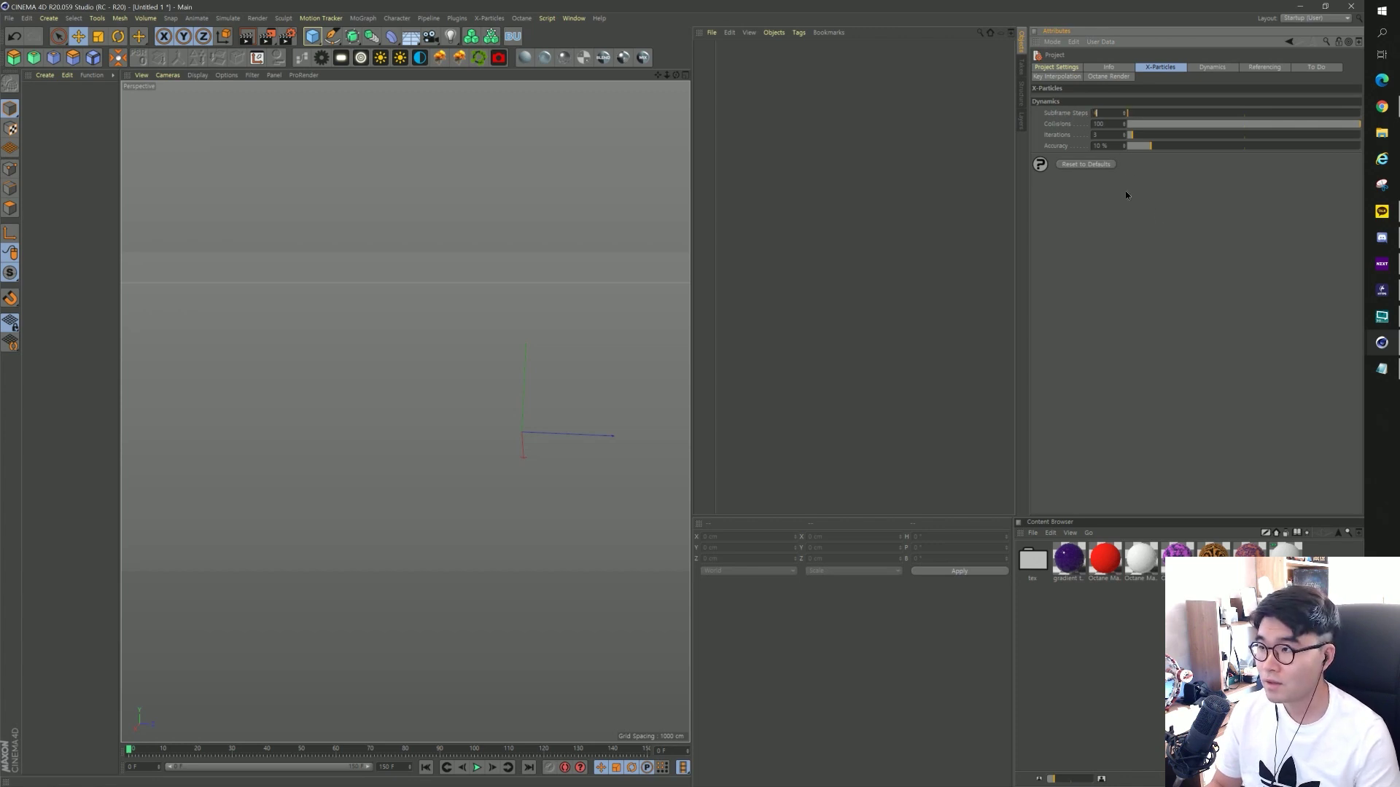
left_click(1124, 111)
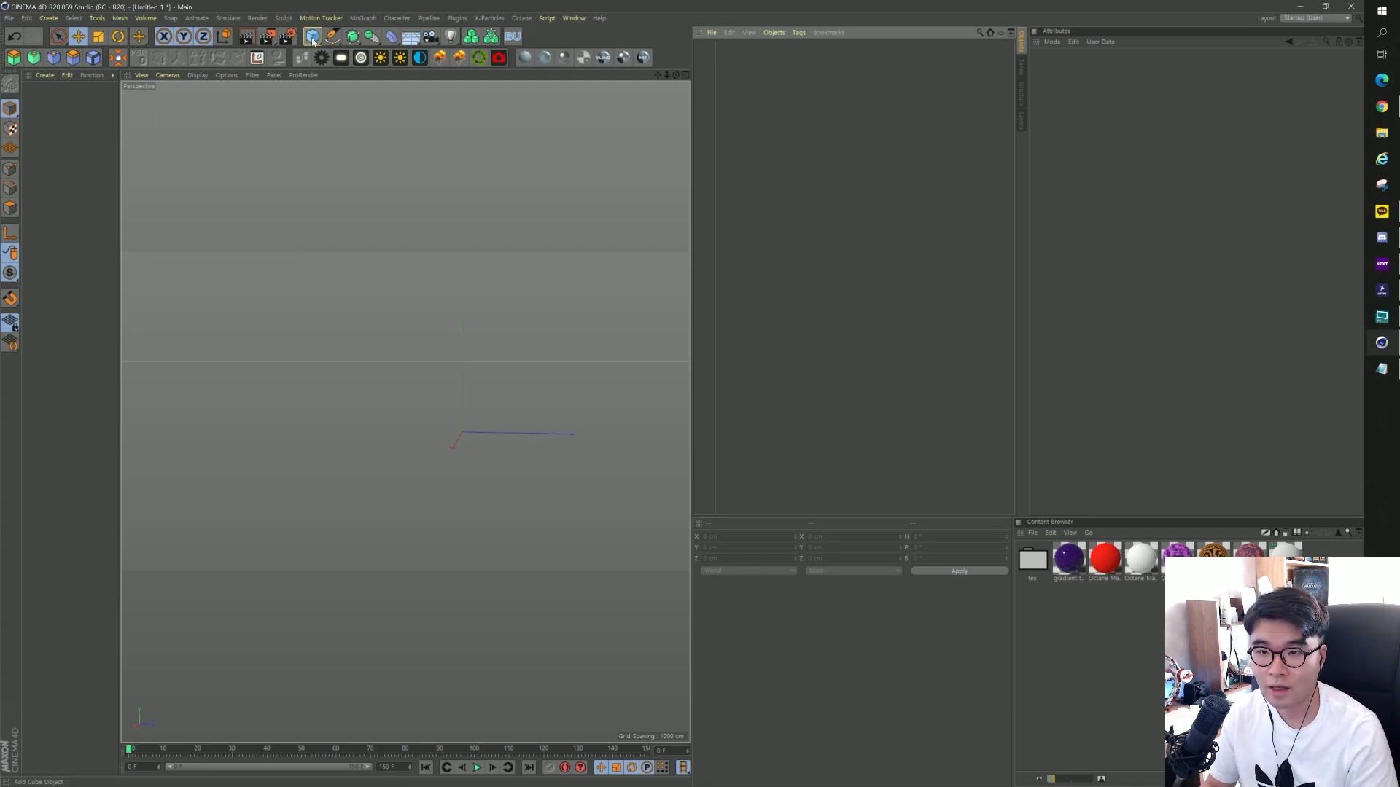
Add a Plane object sized 1000 cm wide by 1000 cm high.
left_click_drag(312, 40, 411, 69)
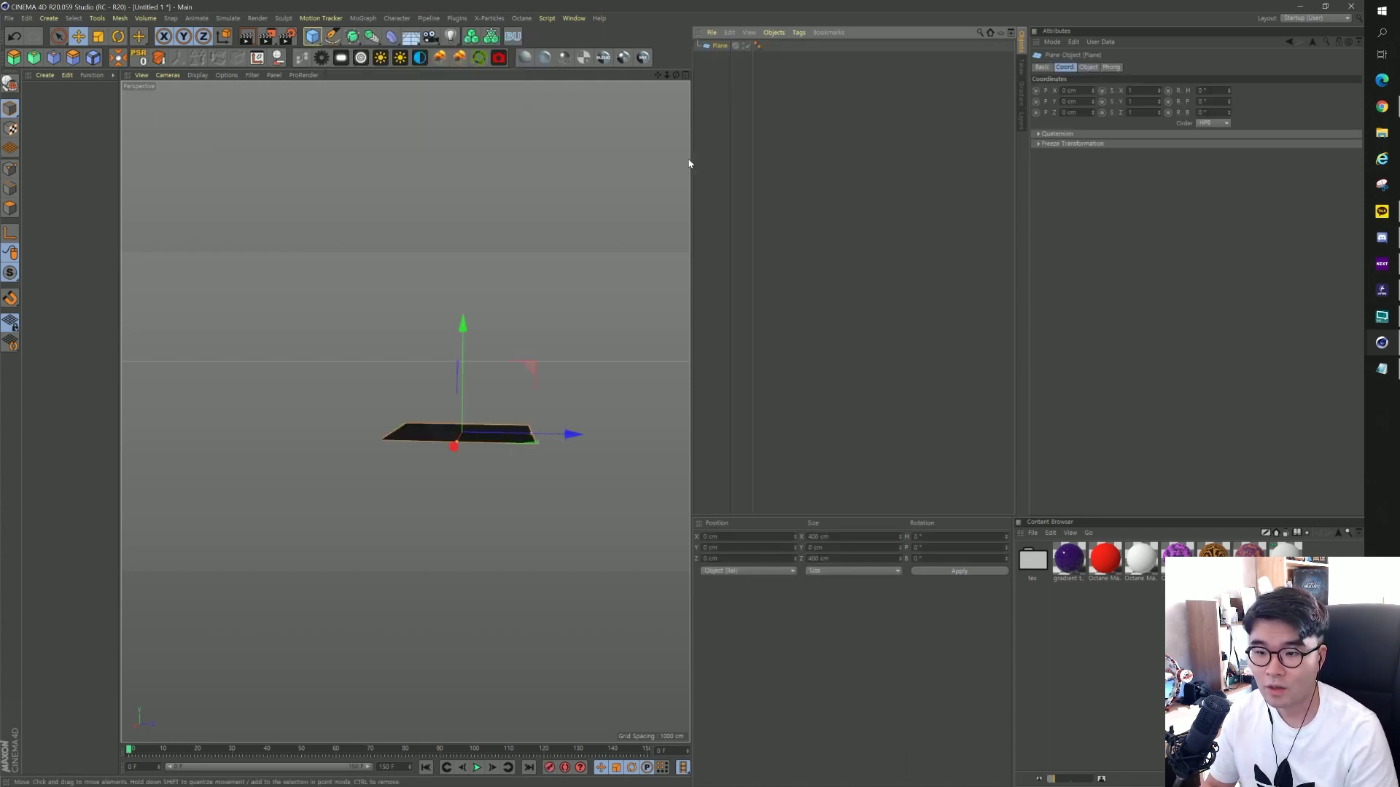
left_click(1089, 67)
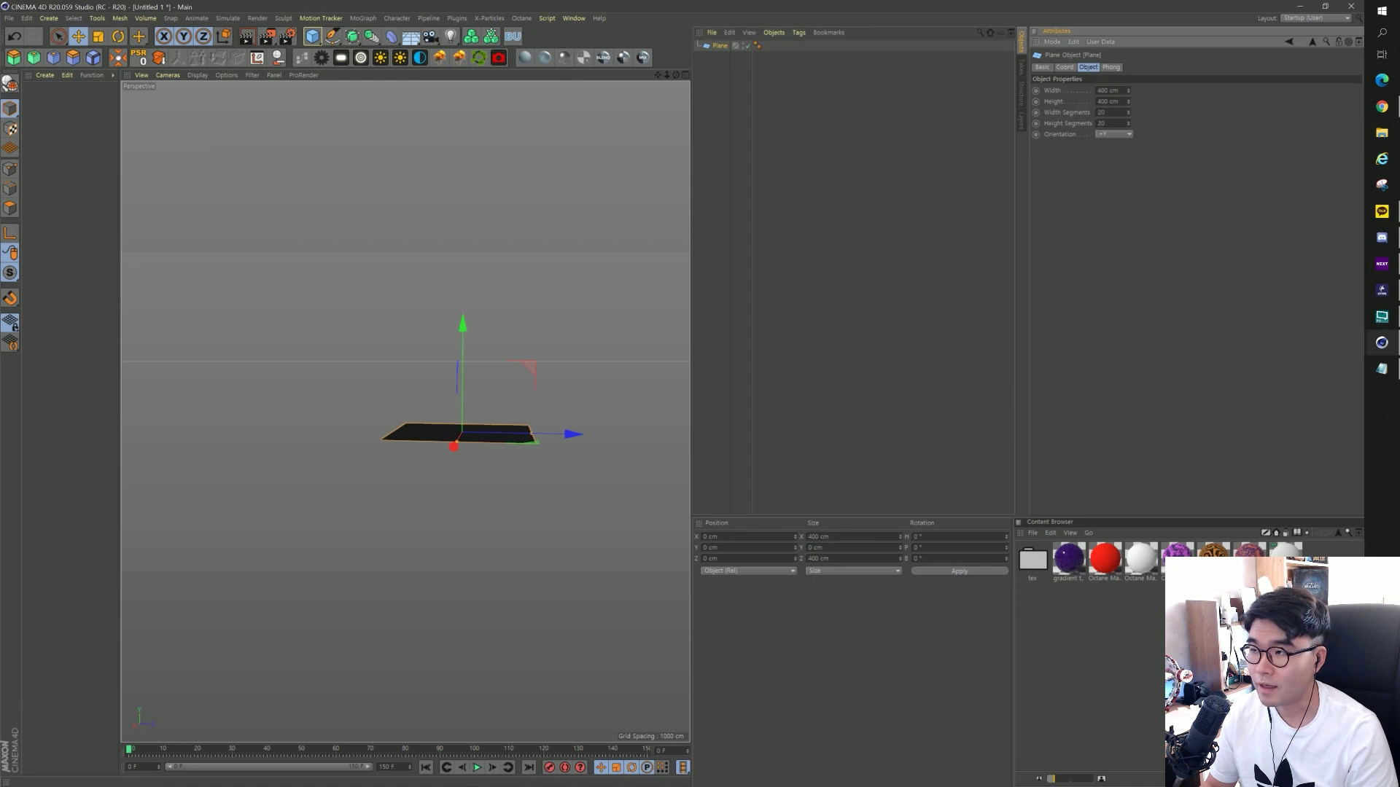
left_click(1107, 90)
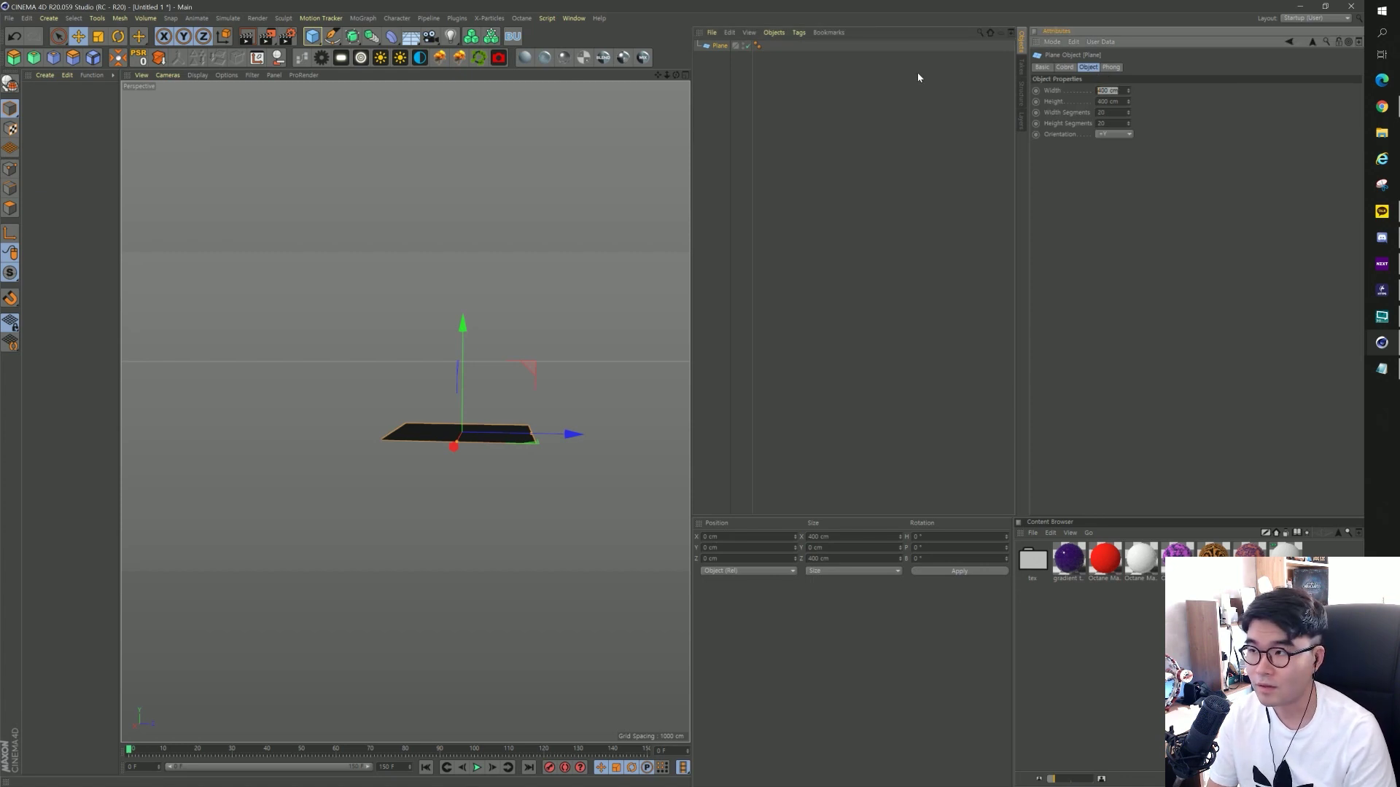
key("BackSpace")
type("00")
key("Tab")
type("1000")
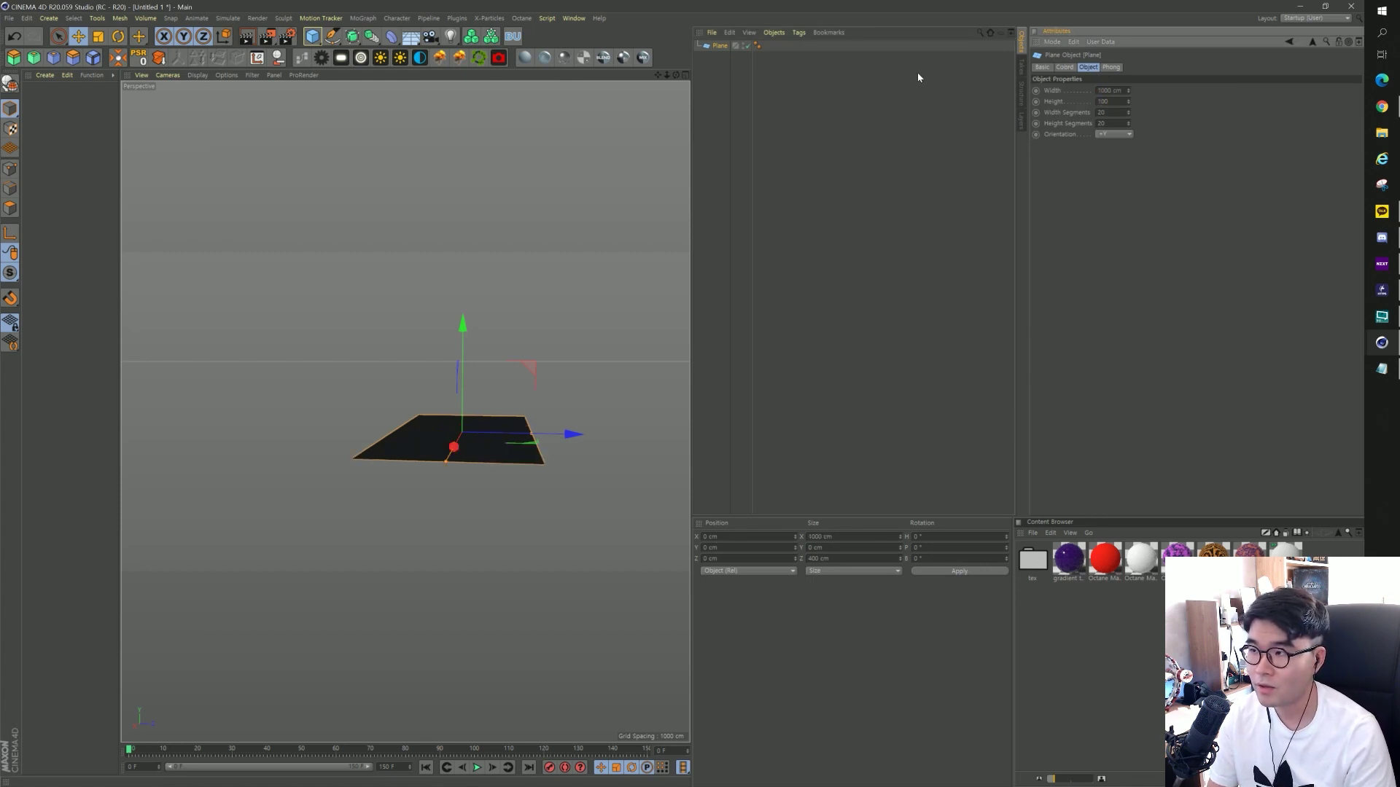
key("Return")
Switch the viewport to Gouraud Shading (Lines) to show wireframe over the plane.
mouse_move(437, 408)
left_mouse_down("alt")
mouse_move(400, 407)
mouse_move(479, 444)
mouse_move(345, 445)
left_mouse_up("alt")
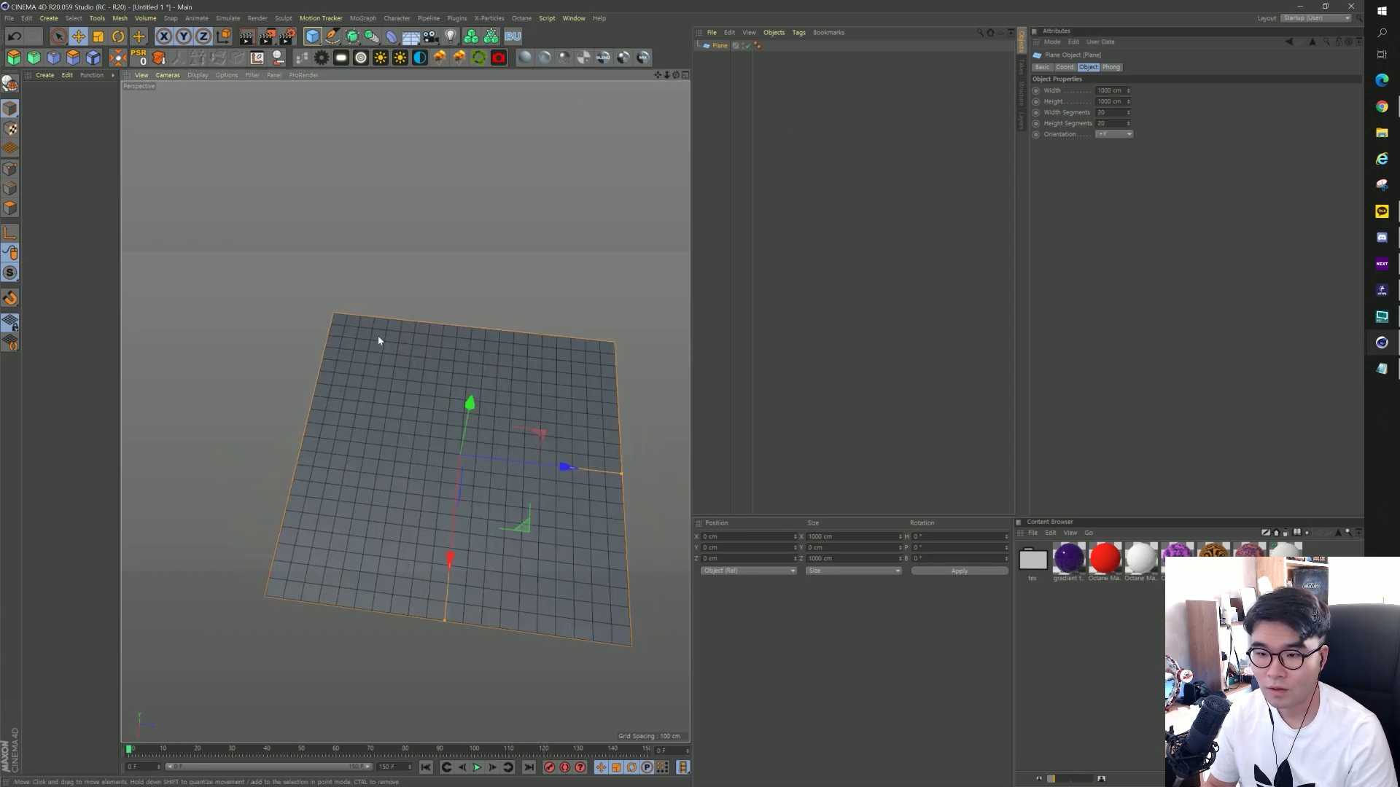
left_click(191, 75)
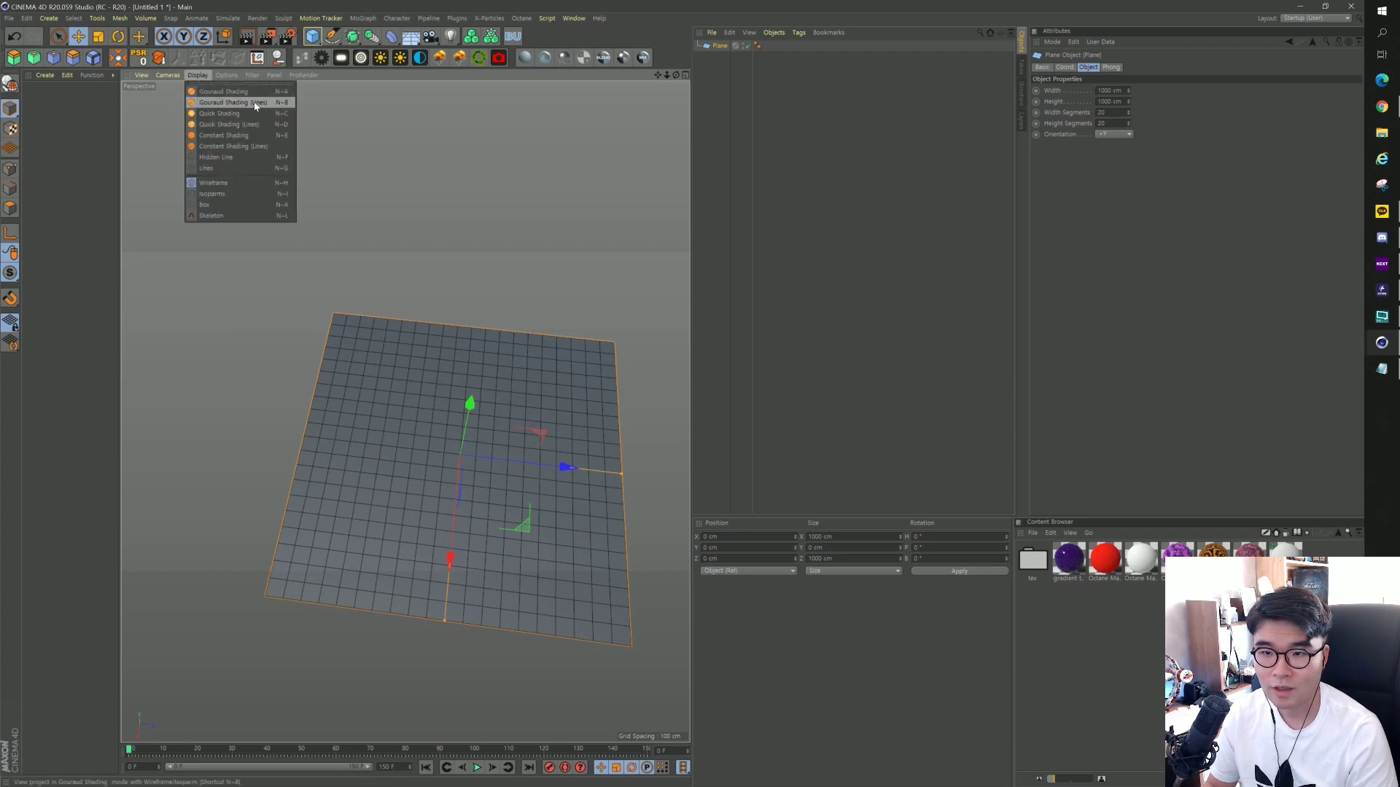
left_click(550, 477)
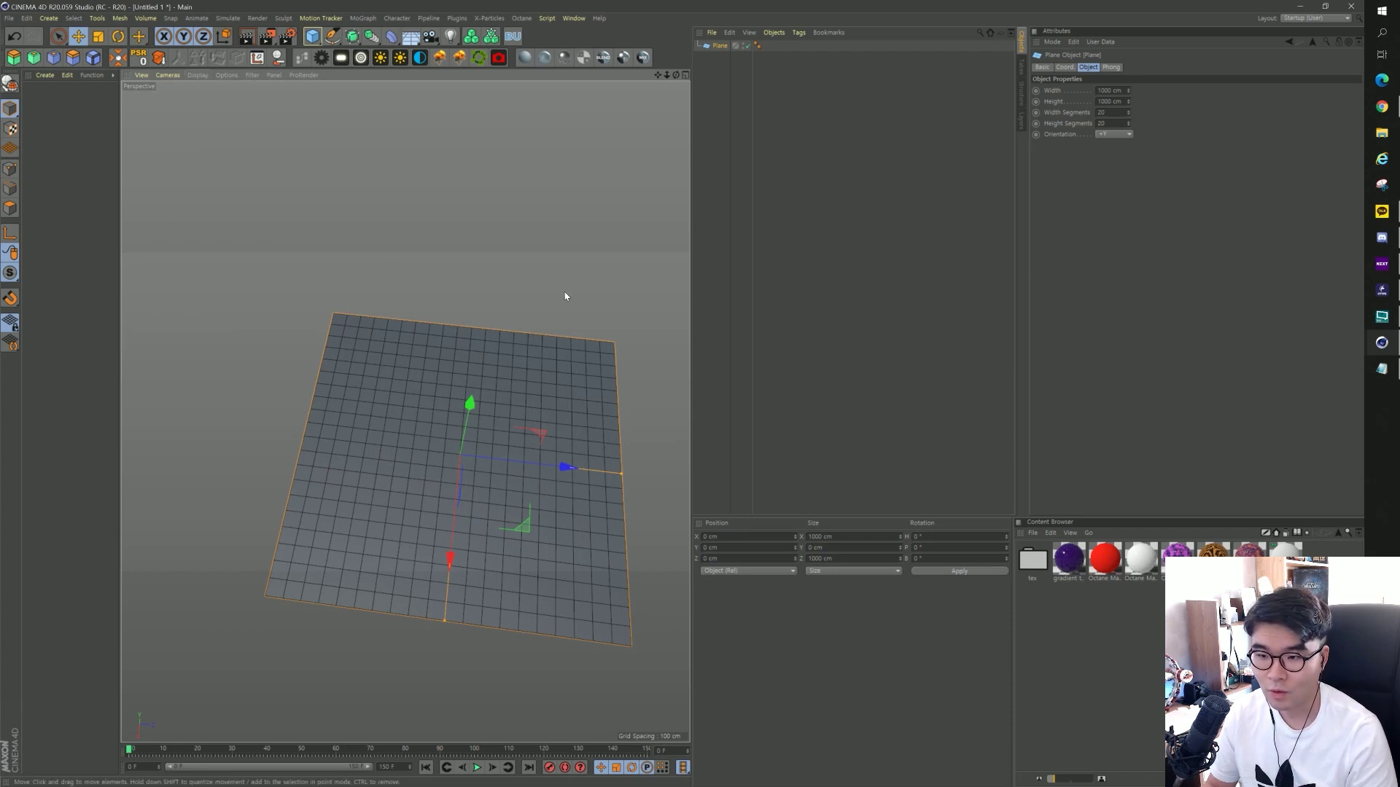
left_click(562, 293)
mouse_move(479, 386)
left_mouse_down("alt")
mouse_move(530, 392)
mouse_move(454, 381)
left_mouse_up("alt")
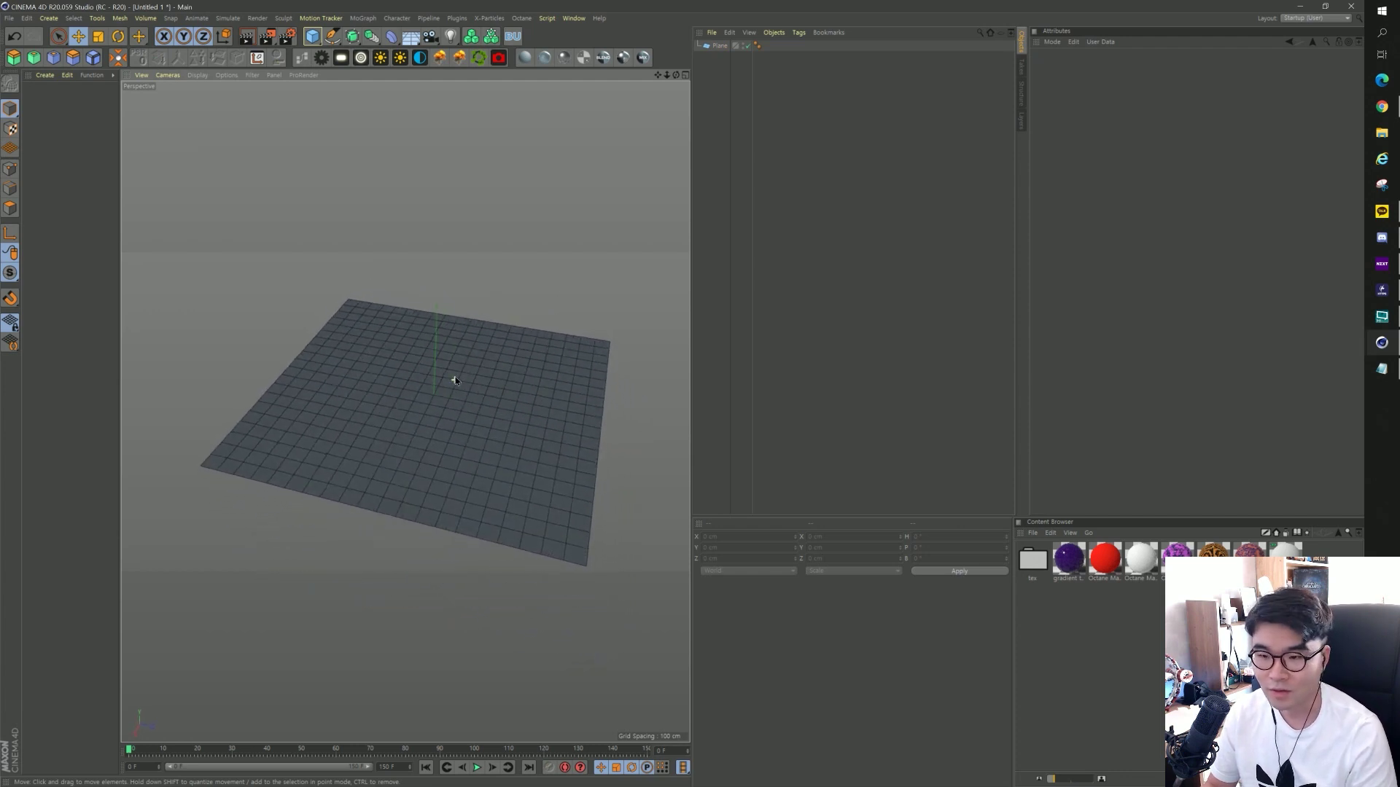
Tilt the plane to a 5° pitch (R.P) in its Coord settings.
left_click(720, 45)
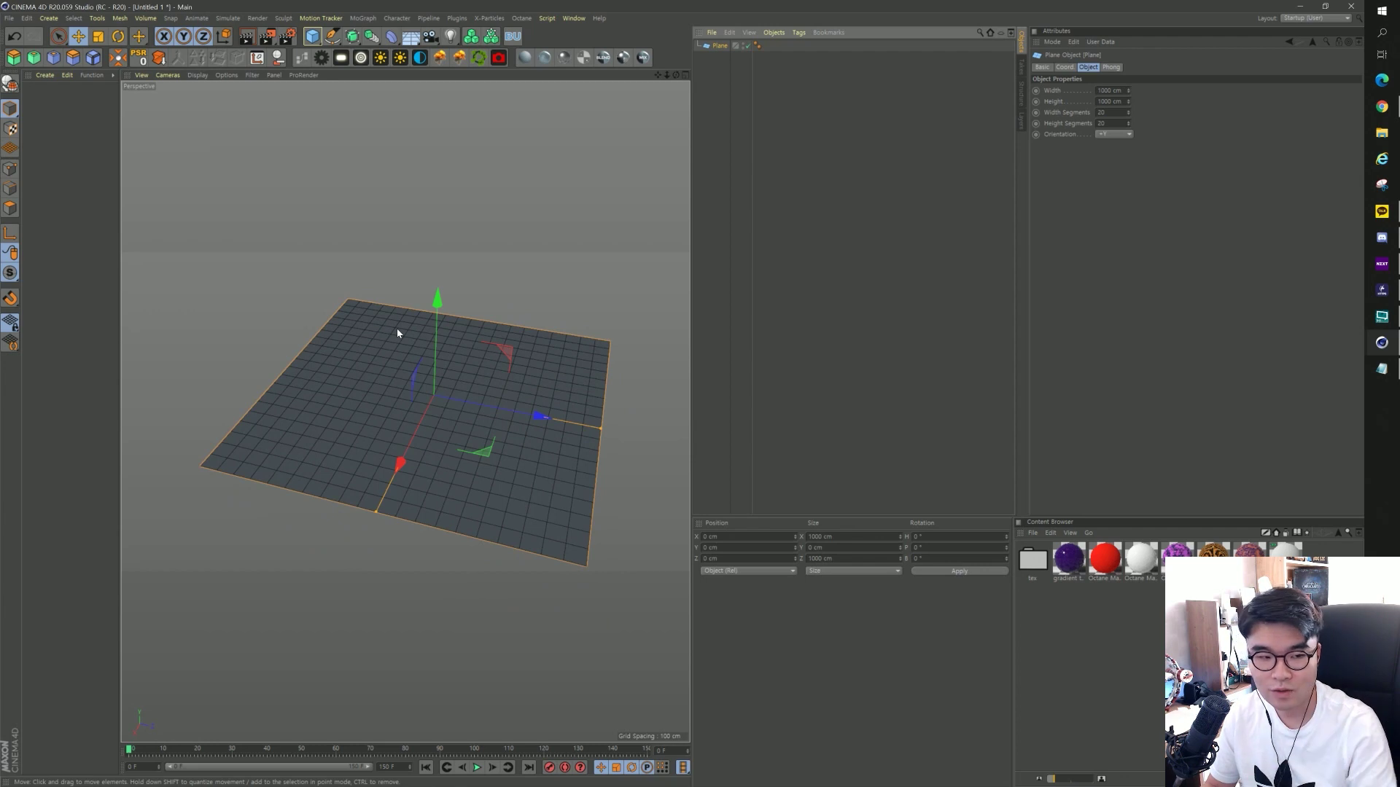
left_click(1072, 67)
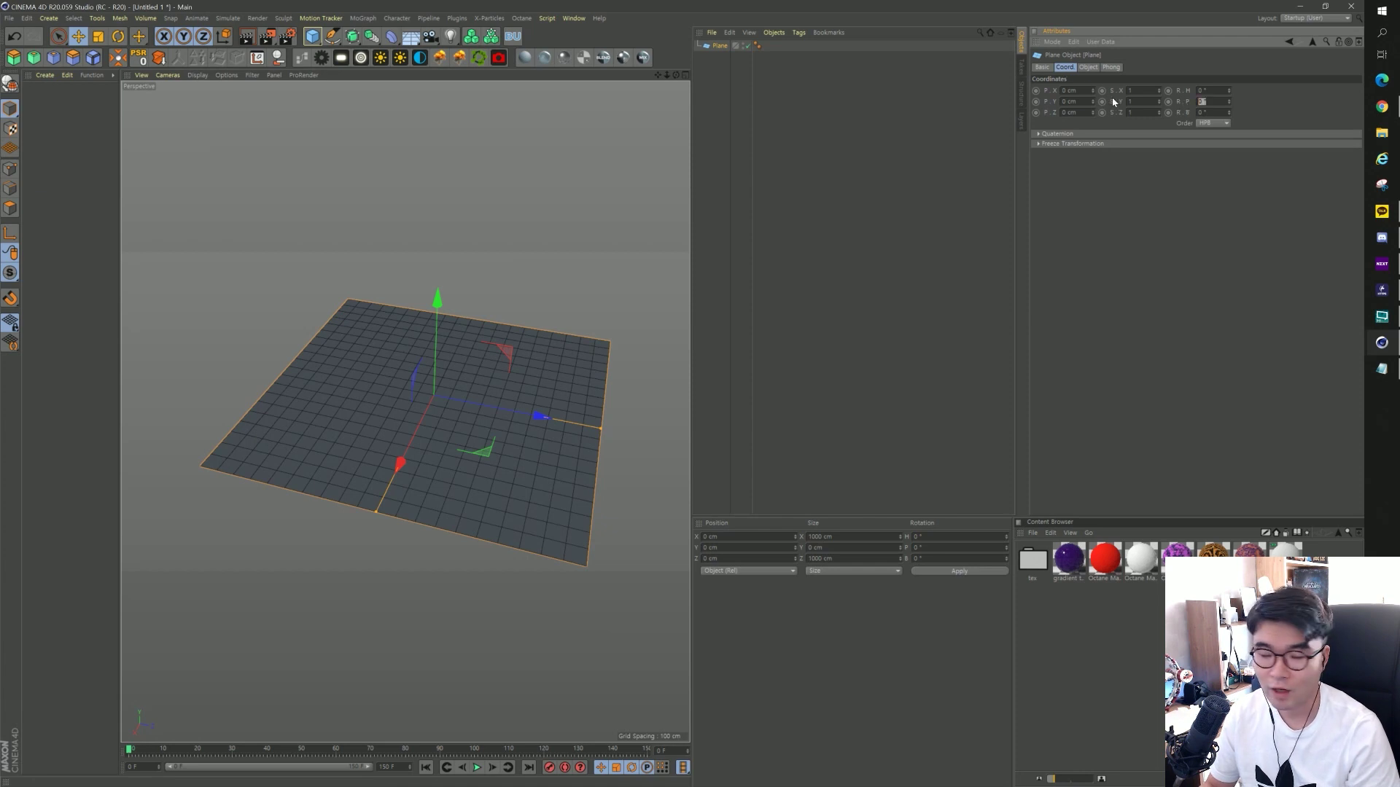
type("5")
key("Return")
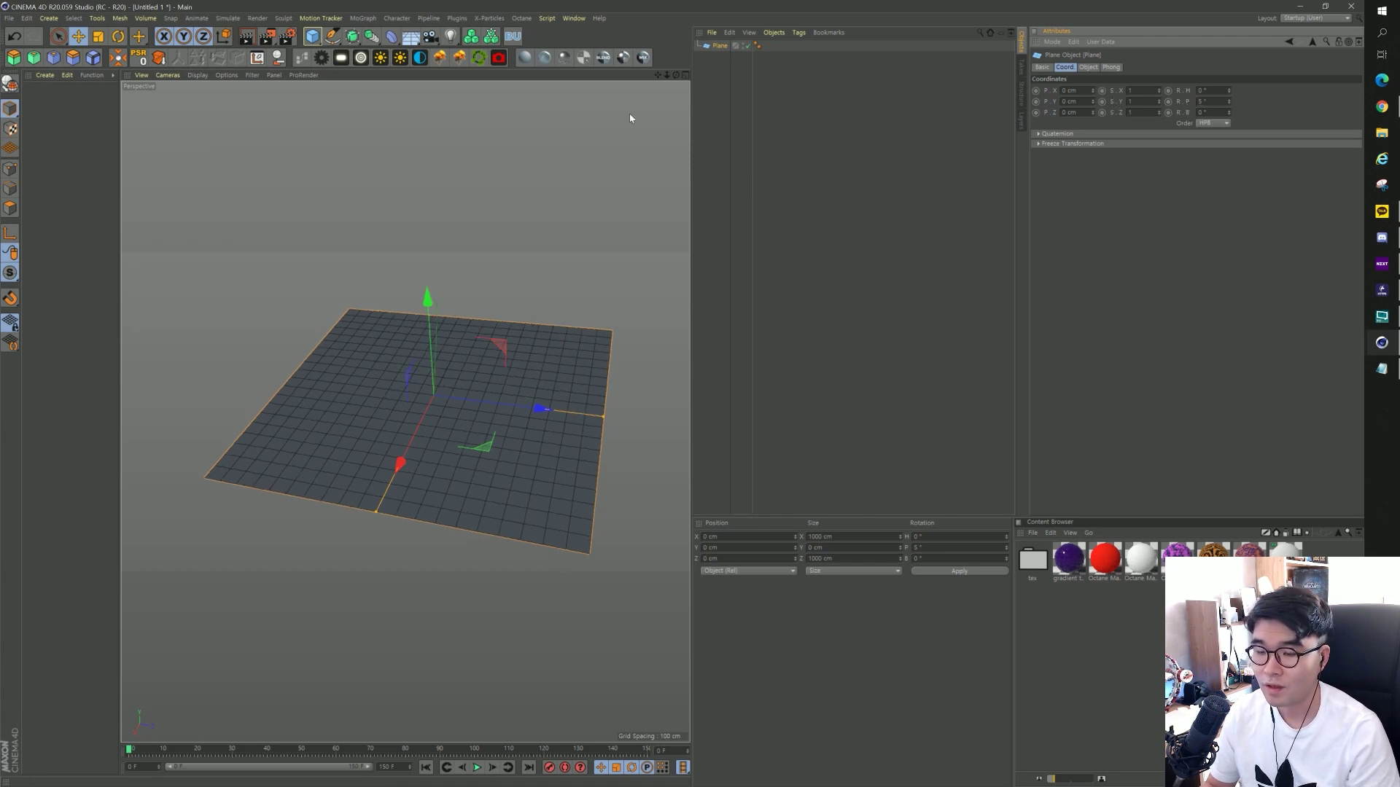
left_click_drag(631, 118, 506, 328, "alt")
left_click_drag(426, 425, 516, 337, "alt")
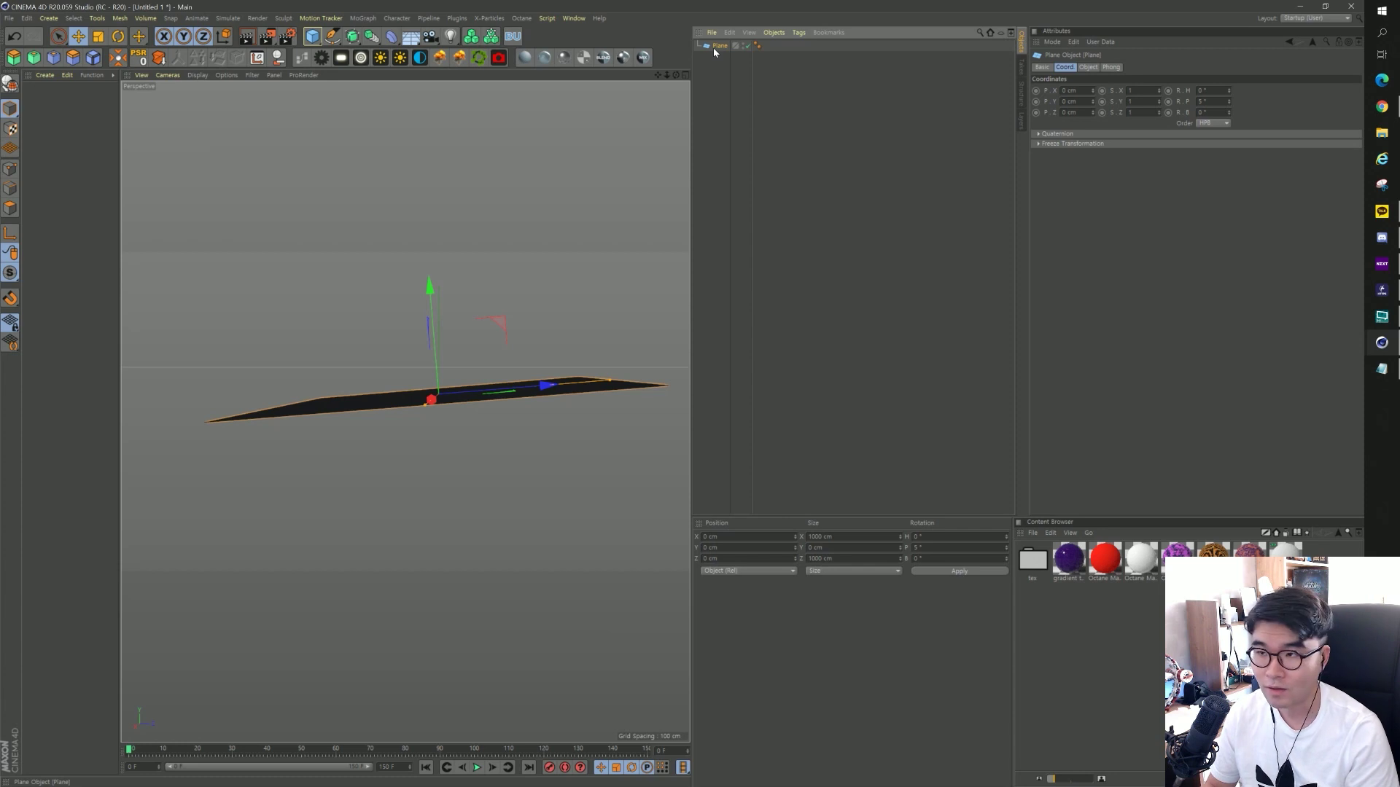
Add an xpCollider tag to the plane with Bounce set to 20%.
right_click(713, 51)
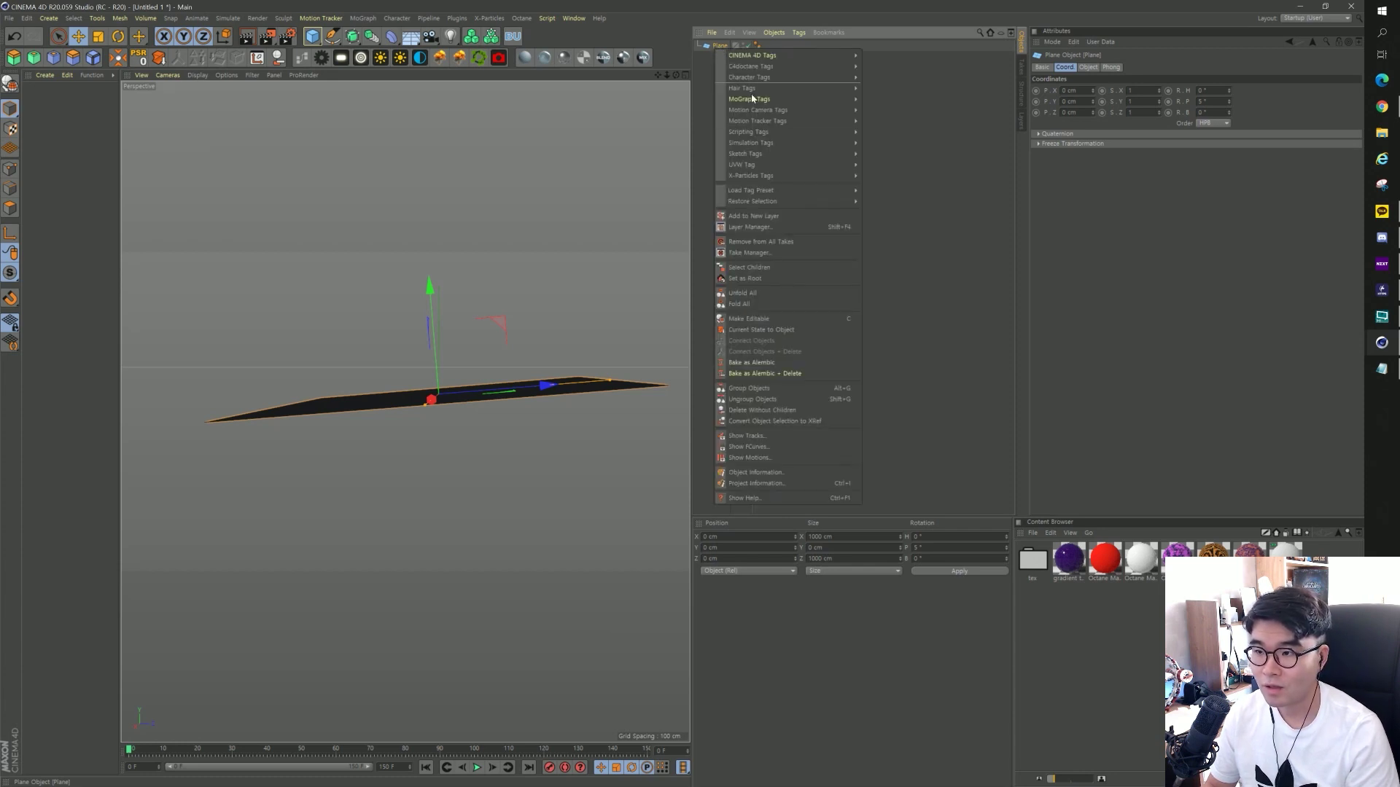
mouse_move(752, 175)
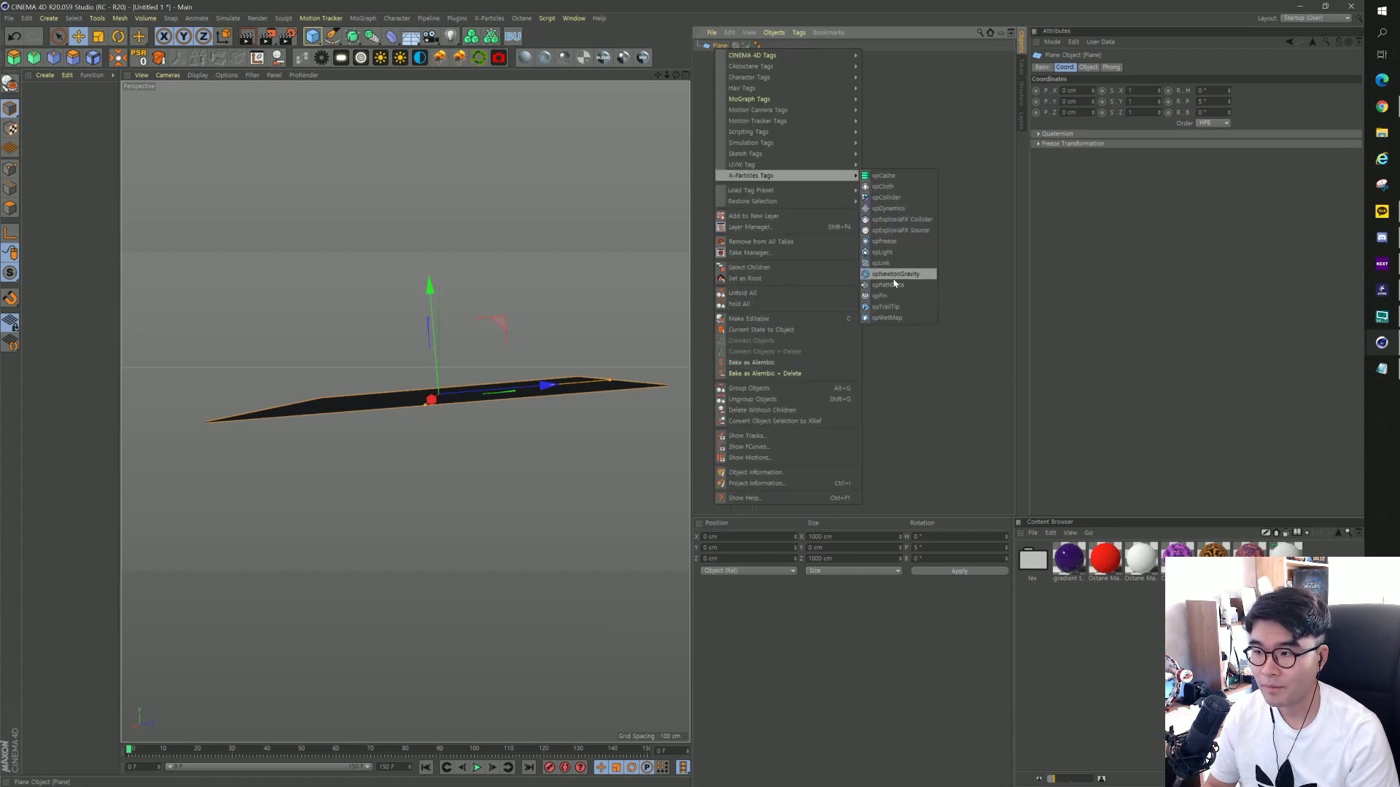
left_click(916, 199)
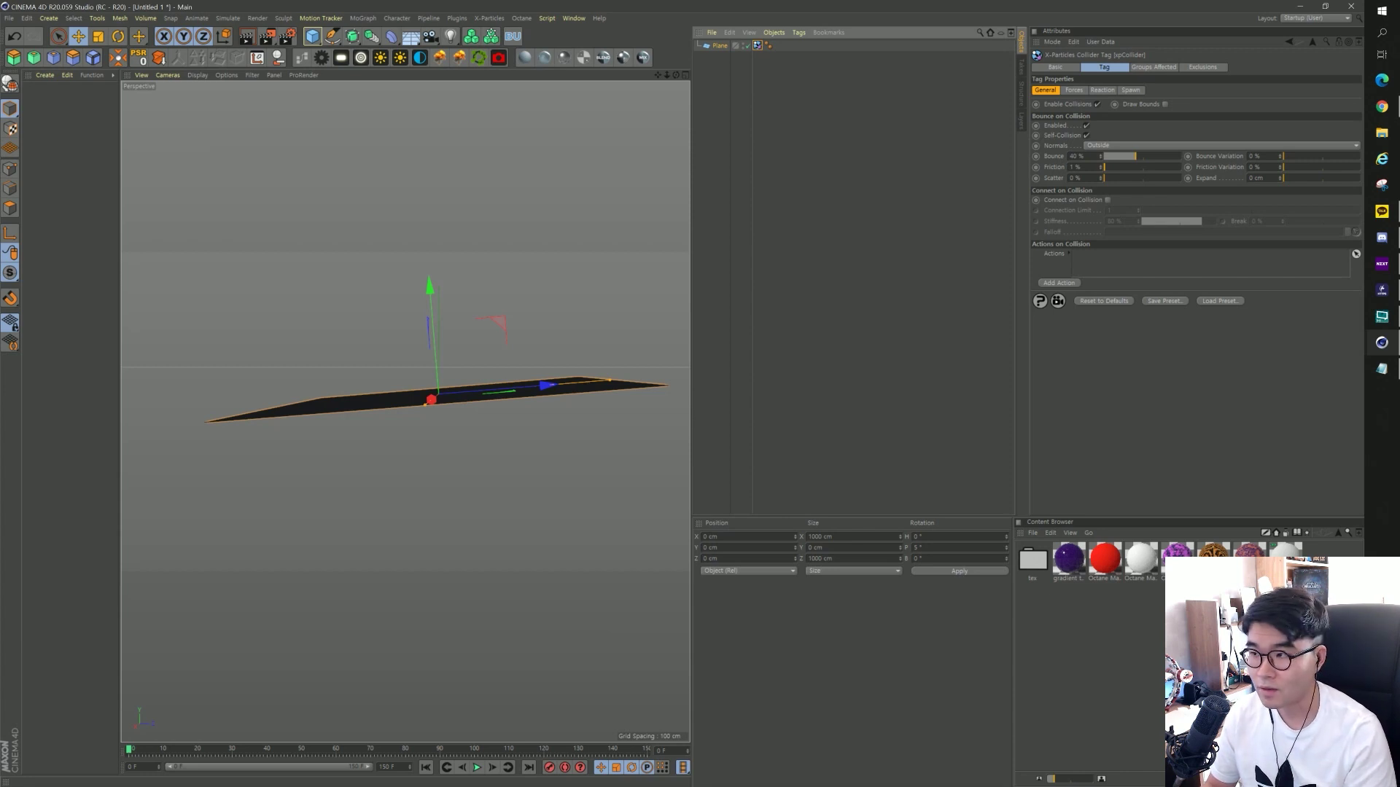
double_click(1078, 156)
type("20")
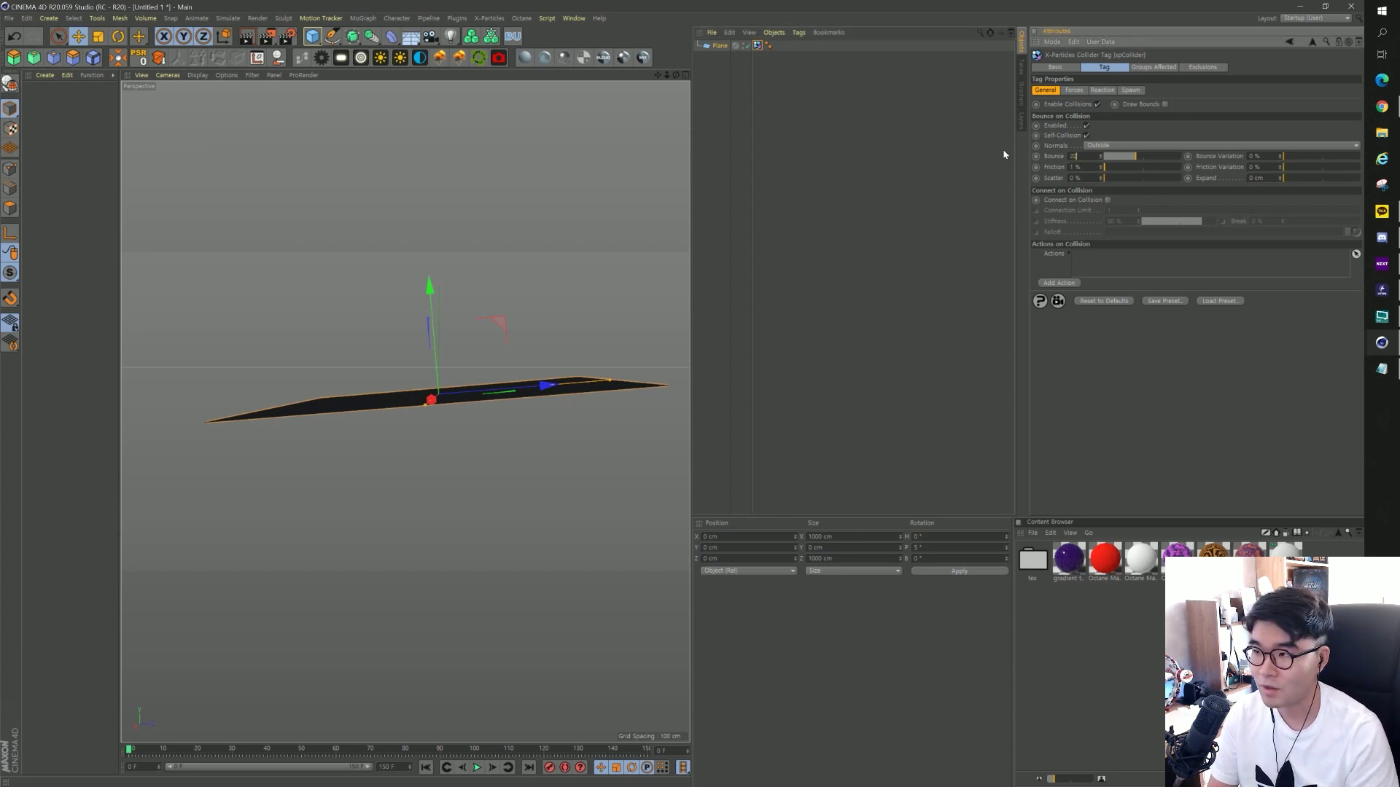
key("Return")
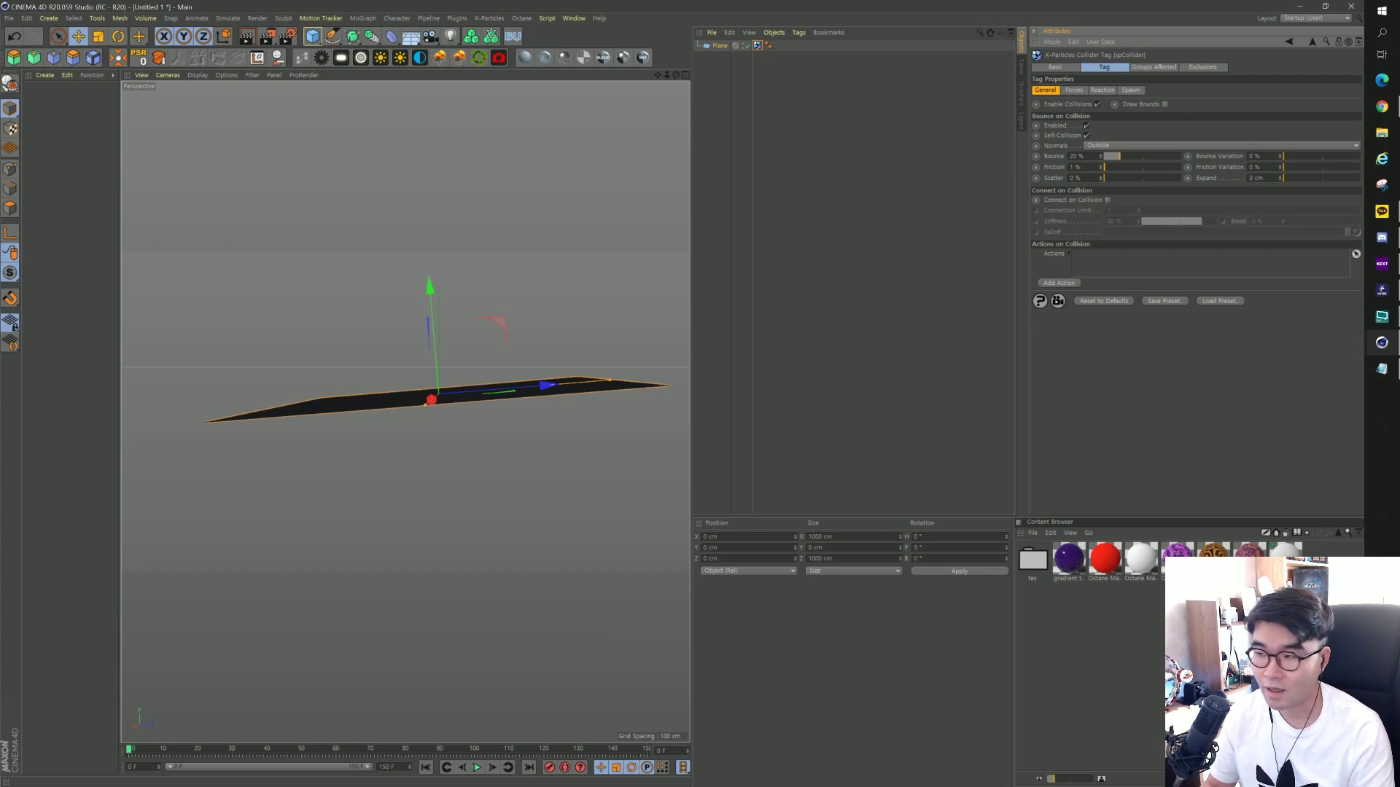
Set the collider's Friction to 50%, Friction Variation 20% and Scatter 10%.
type("50")
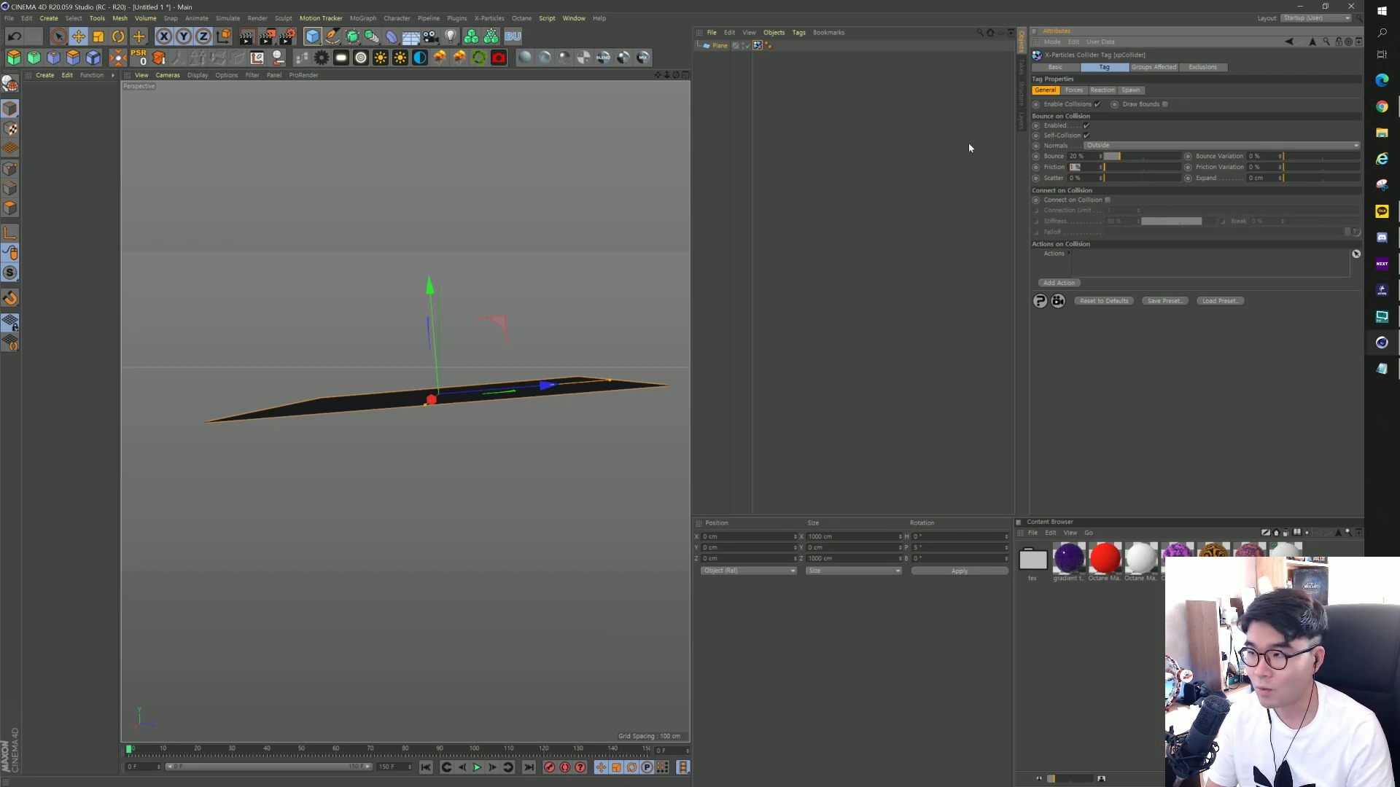
key("Return")
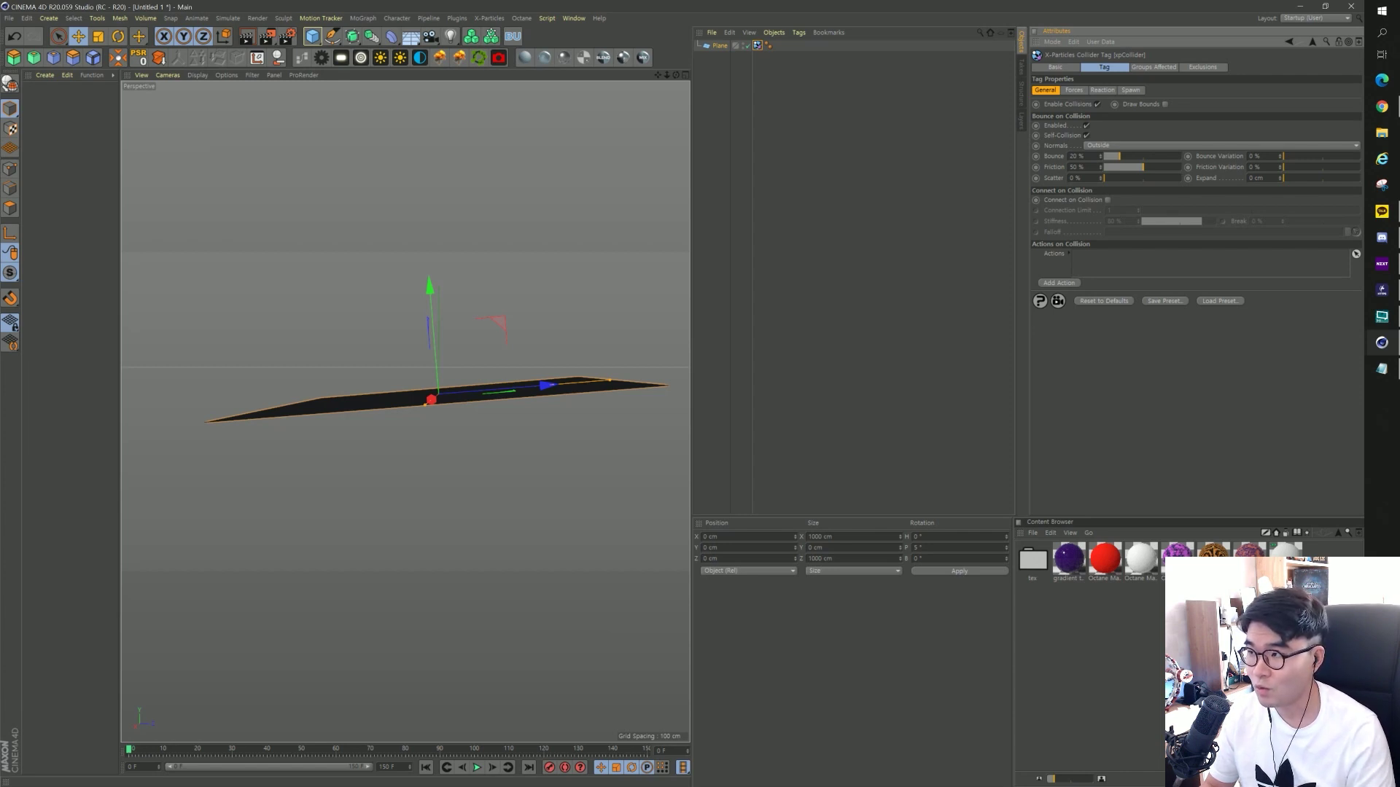
left_click(1253, 167)
type("20")
key("Return")
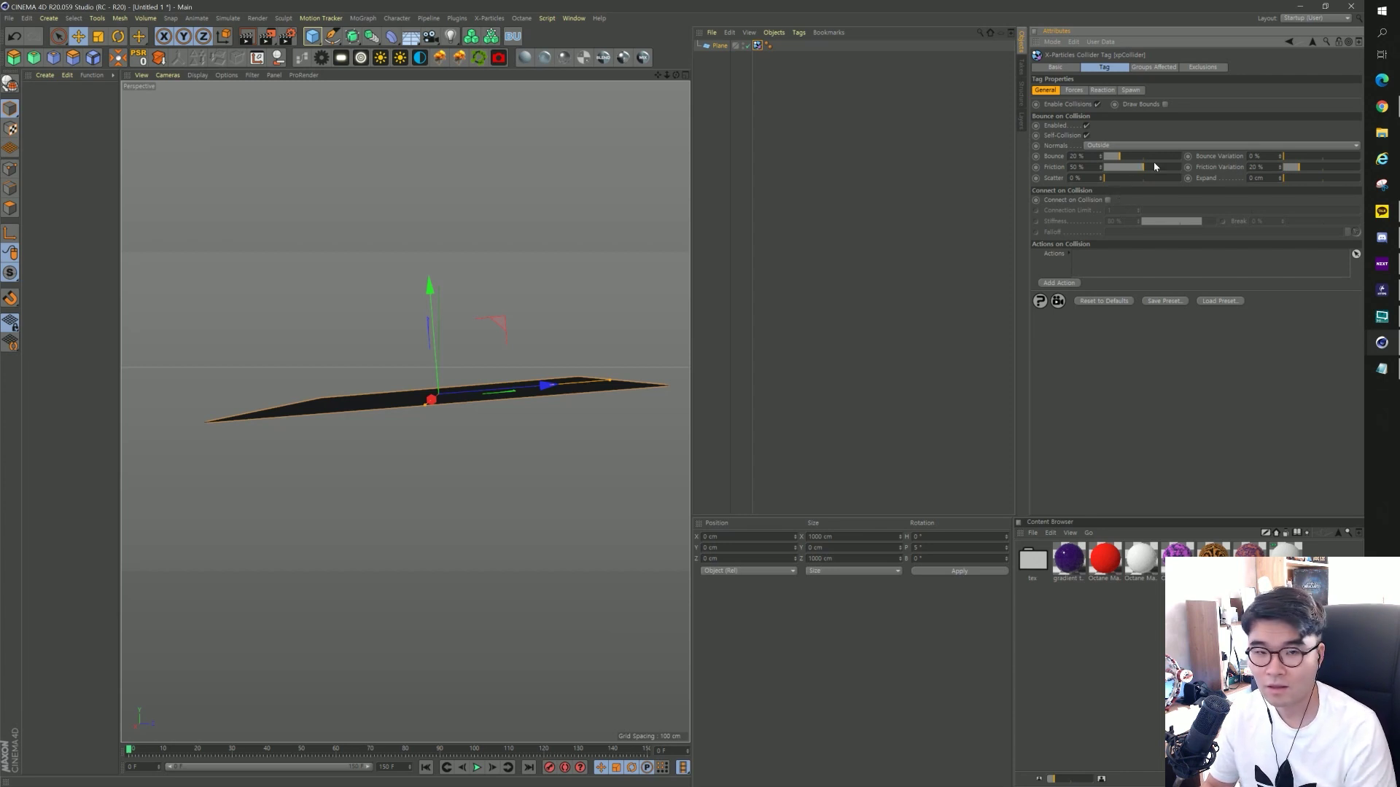
type("10")
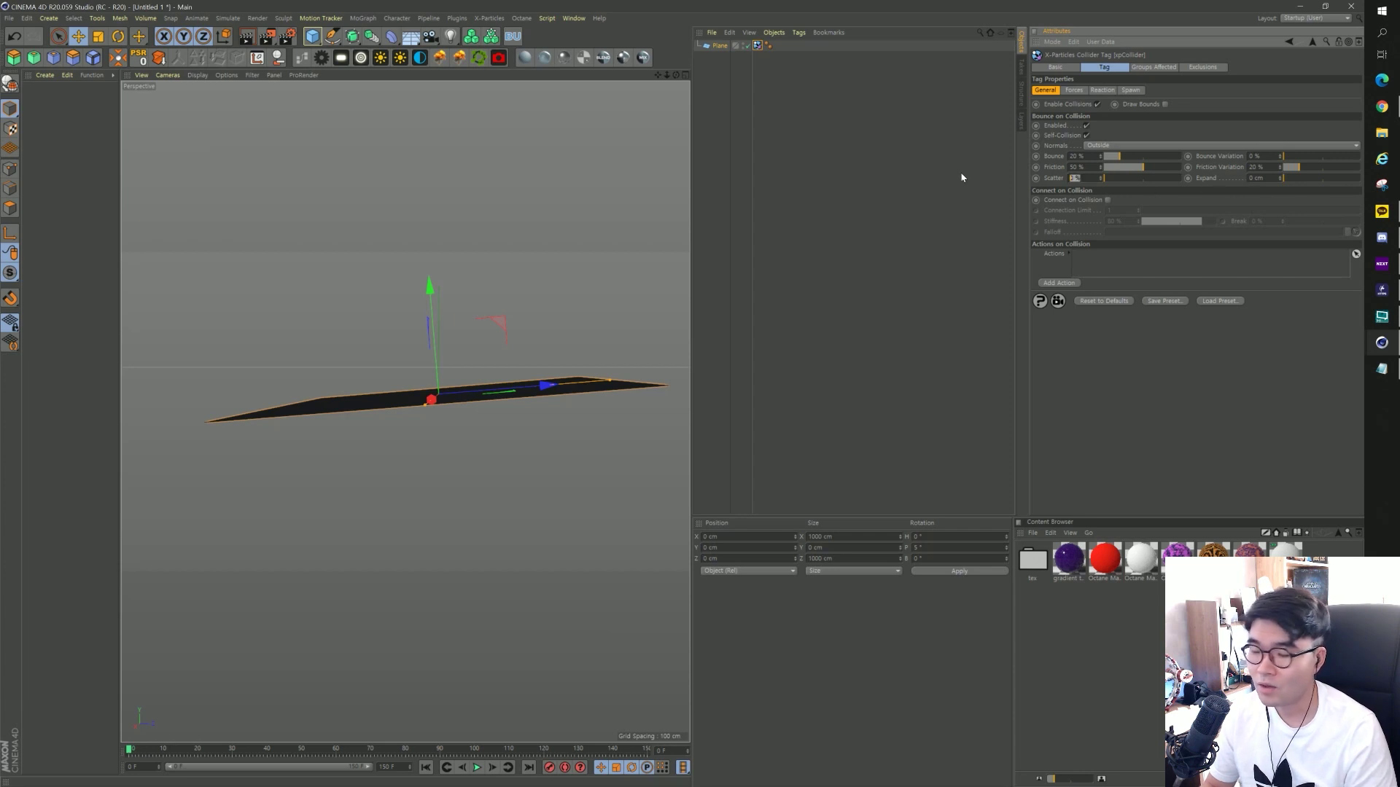
key("Return")
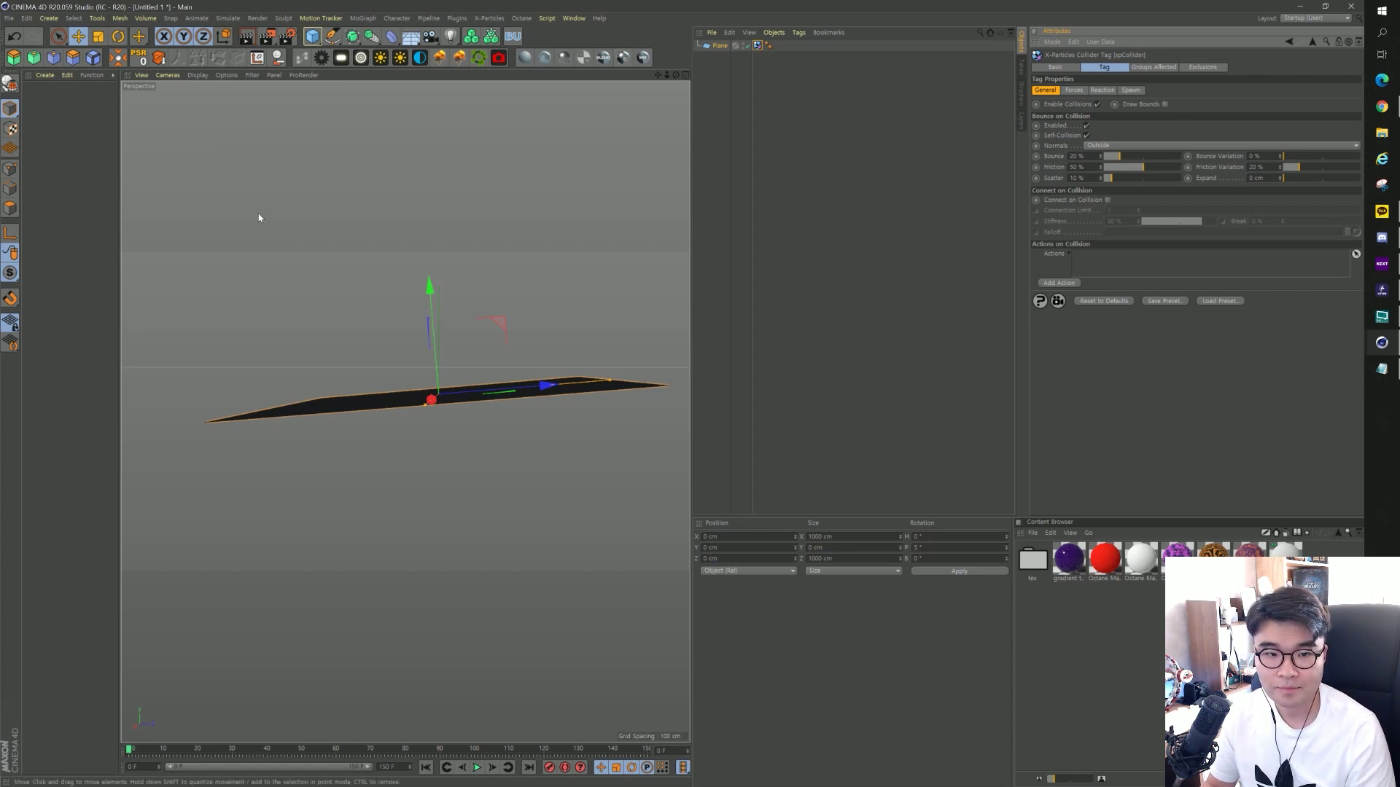
Add an xpEmitter from the X-Particles menu and rename it xpEmitter_Rain.
left_click(851, 225)
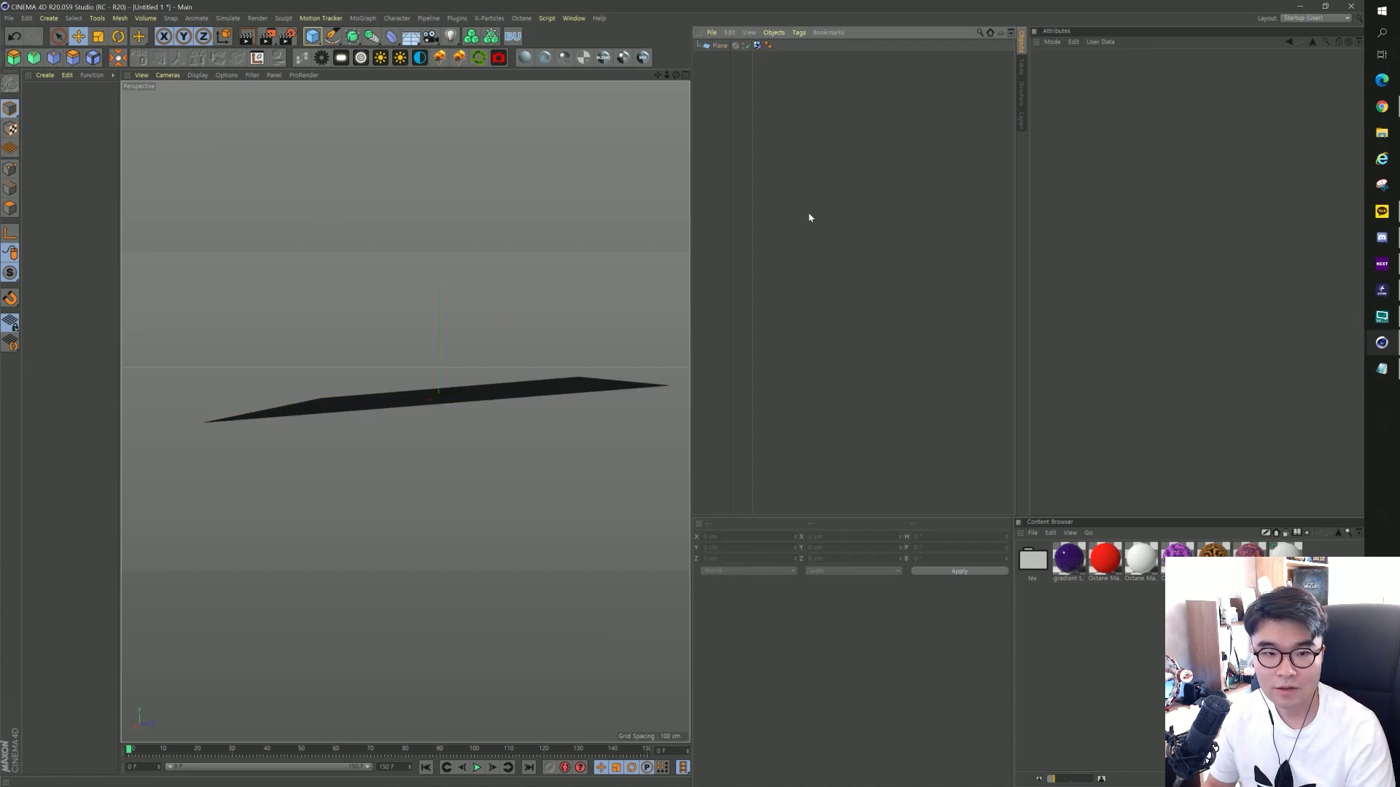
left_click(494, 19)
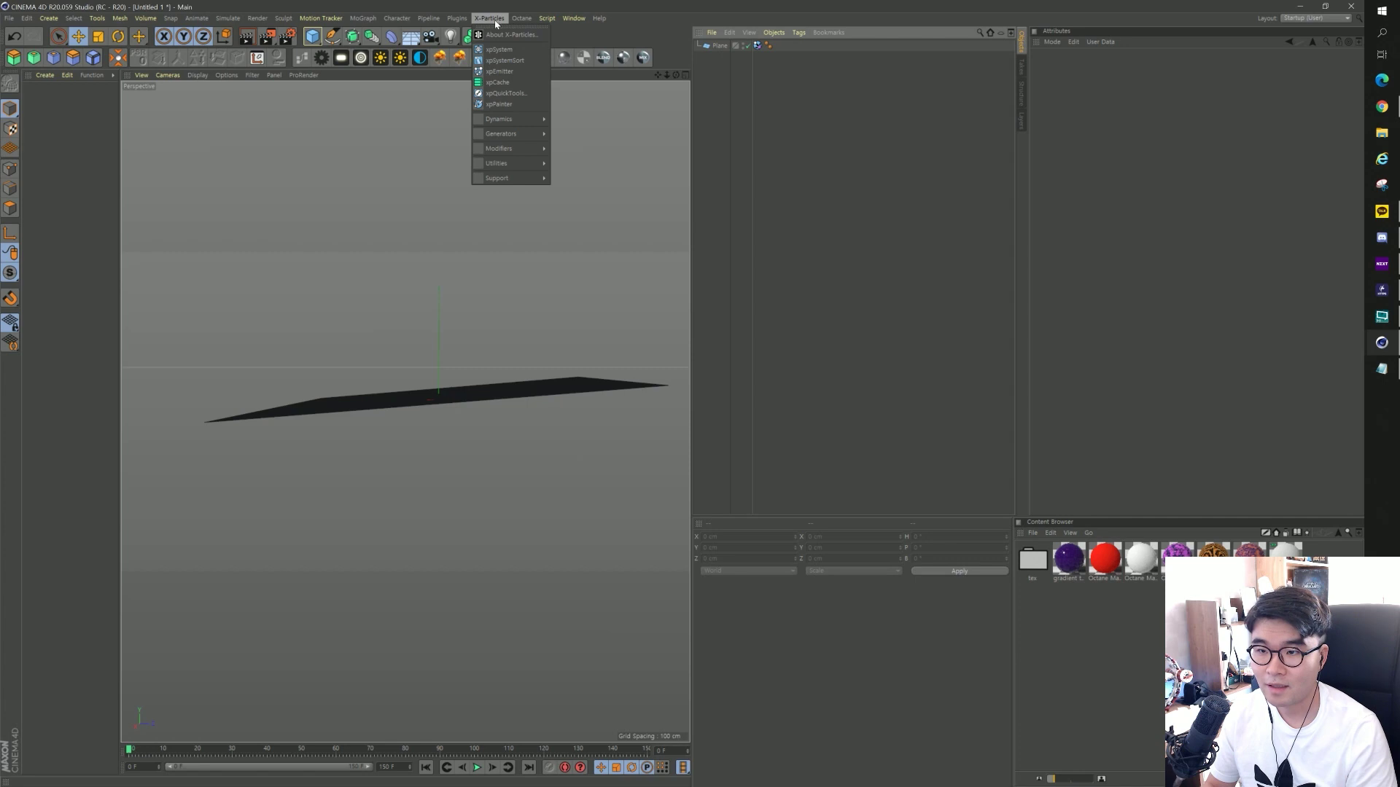
left_click(514, 73)
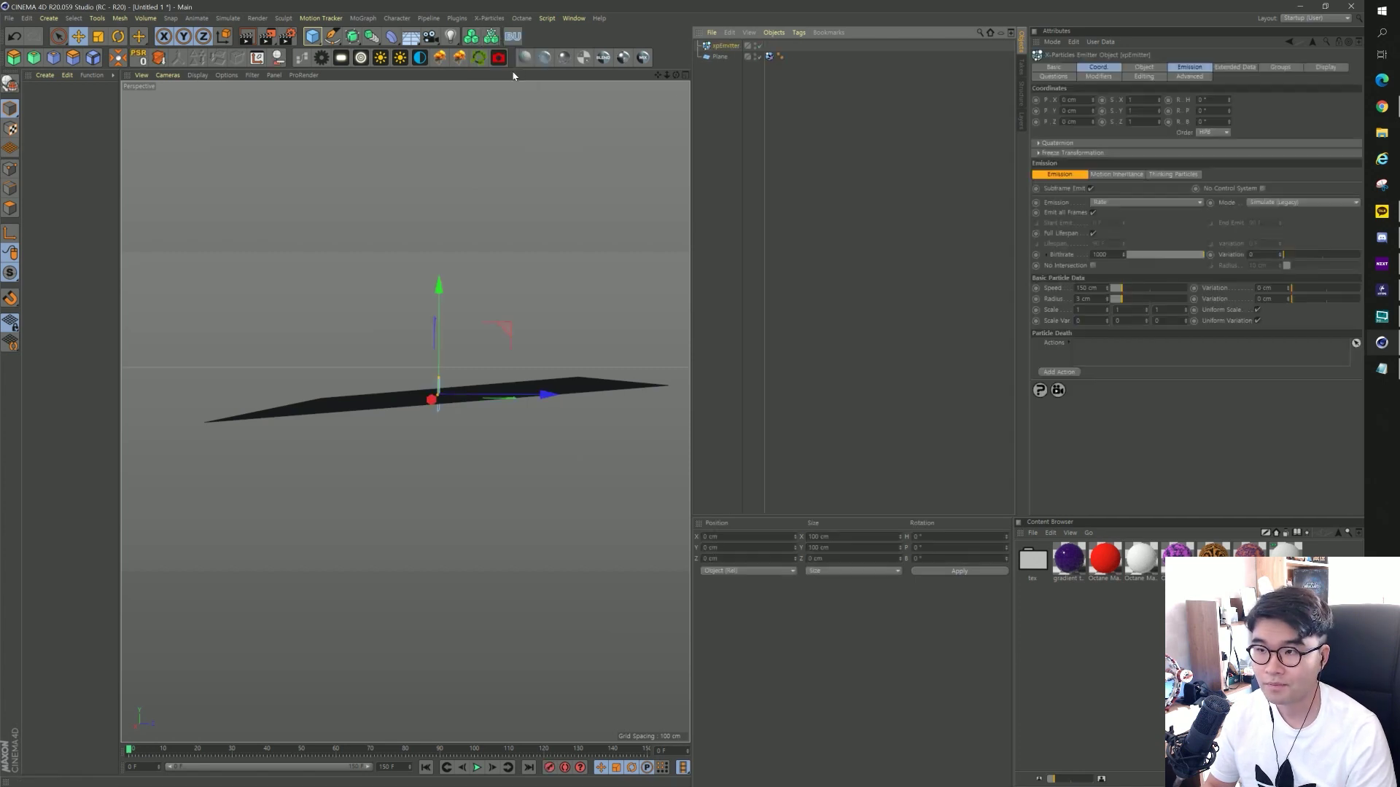
double_click(723, 46)
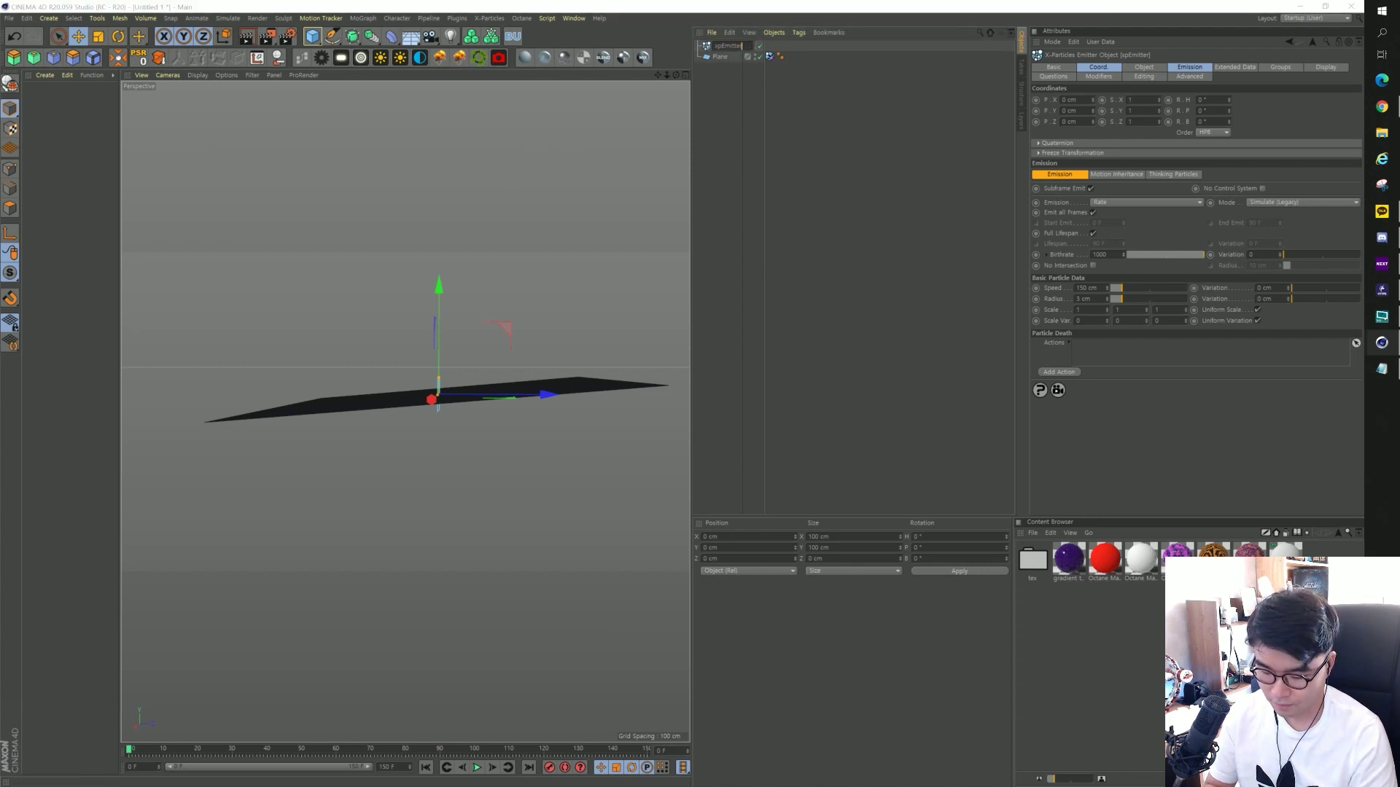
type("_Rain")
key("Return")
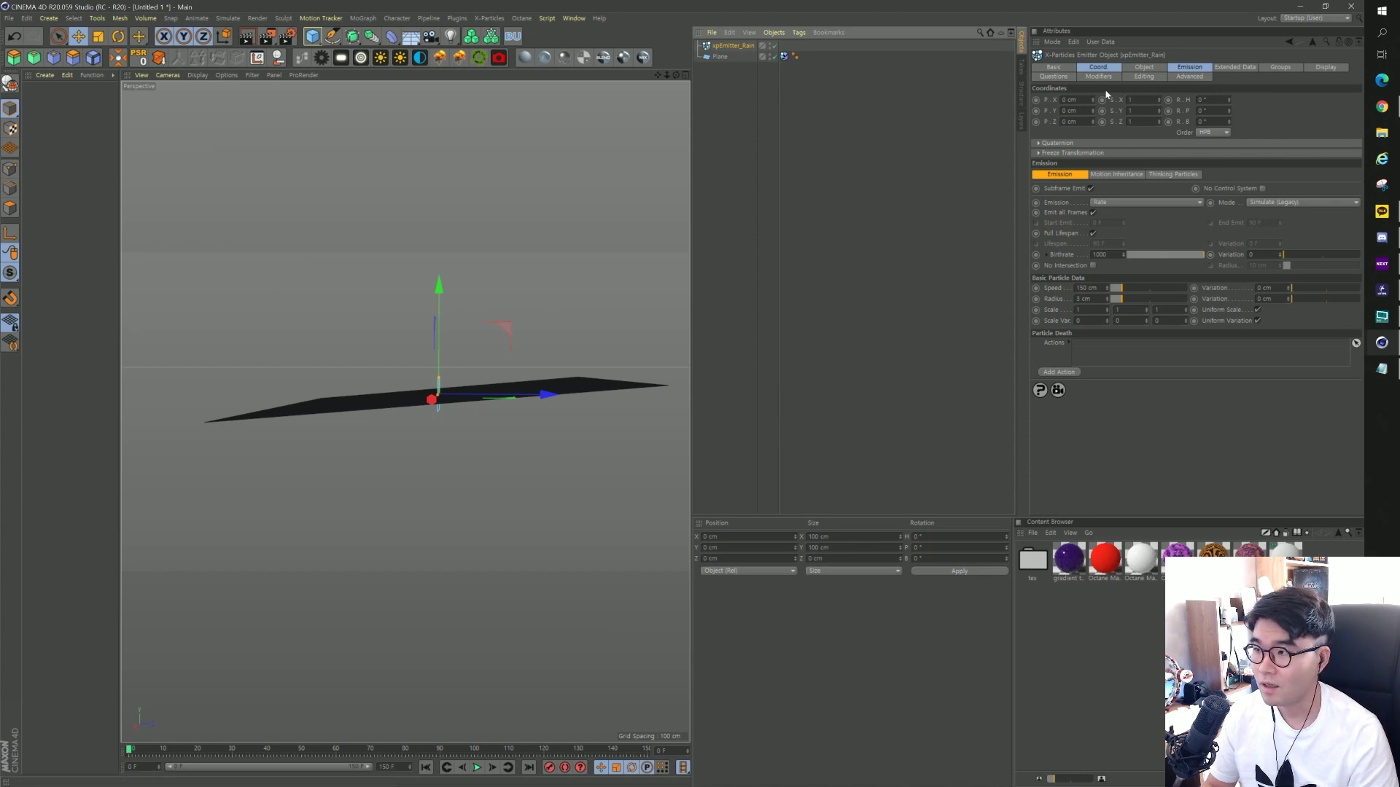
Position the emitter at Y 416 cm, Z -215 cm with a -90° pitch.
left_click(1100, 68)
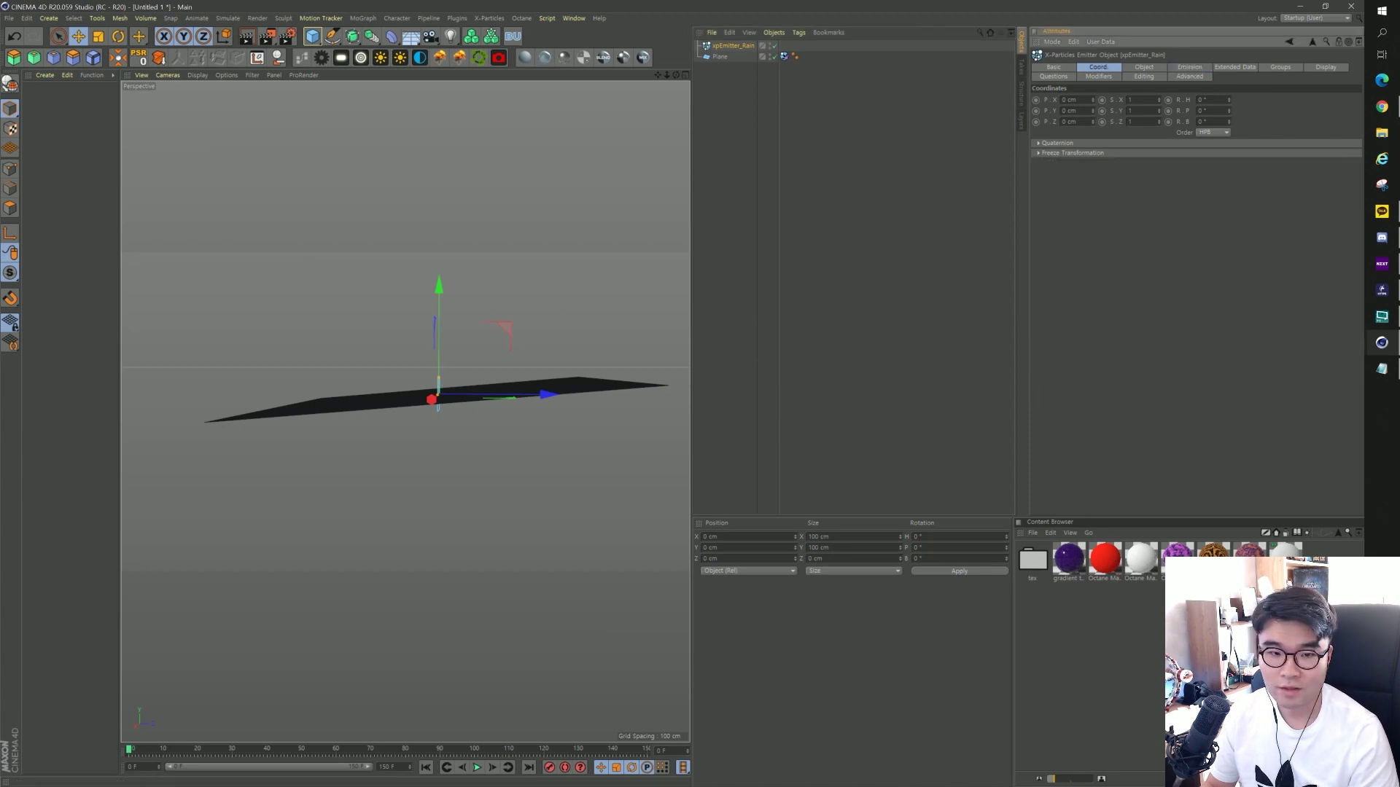
left_click(1069, 111)
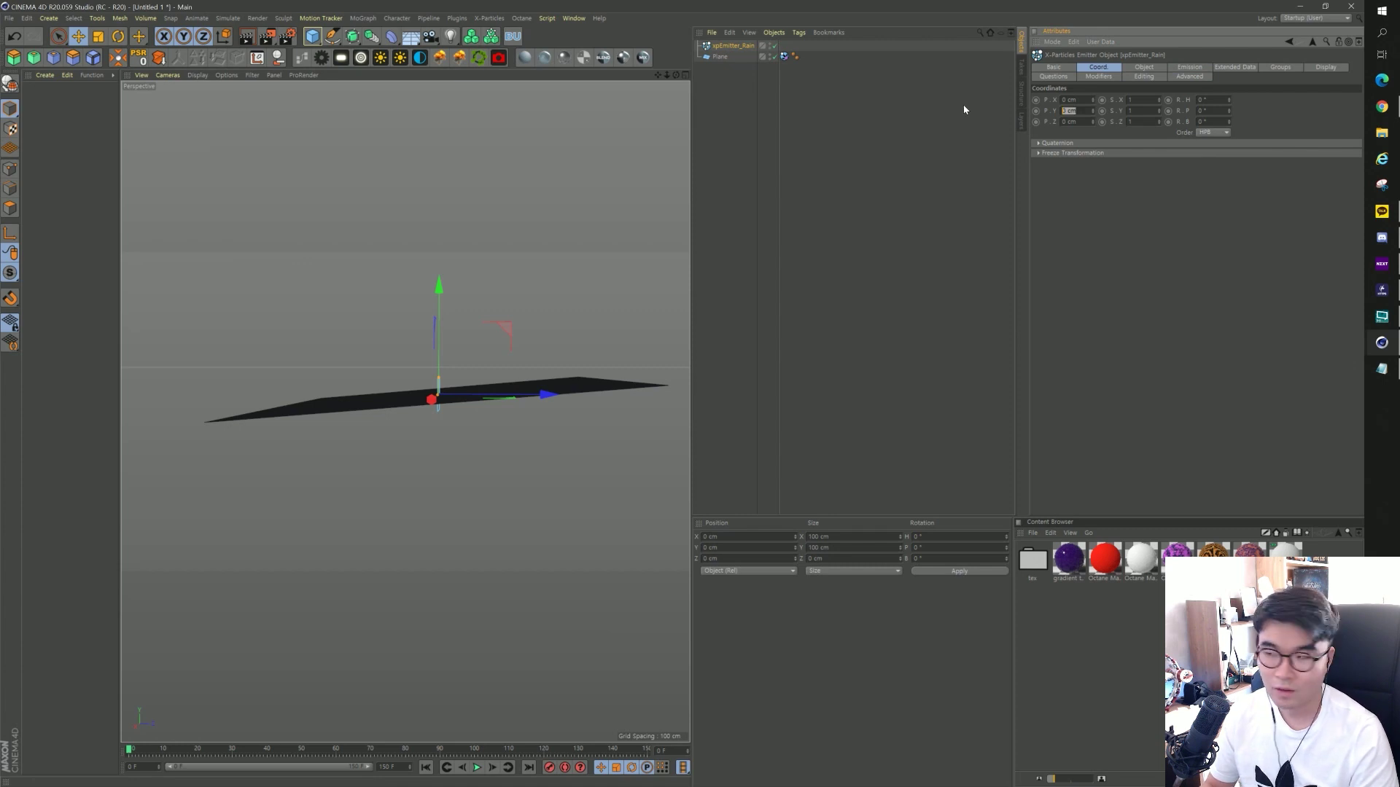
type("416")
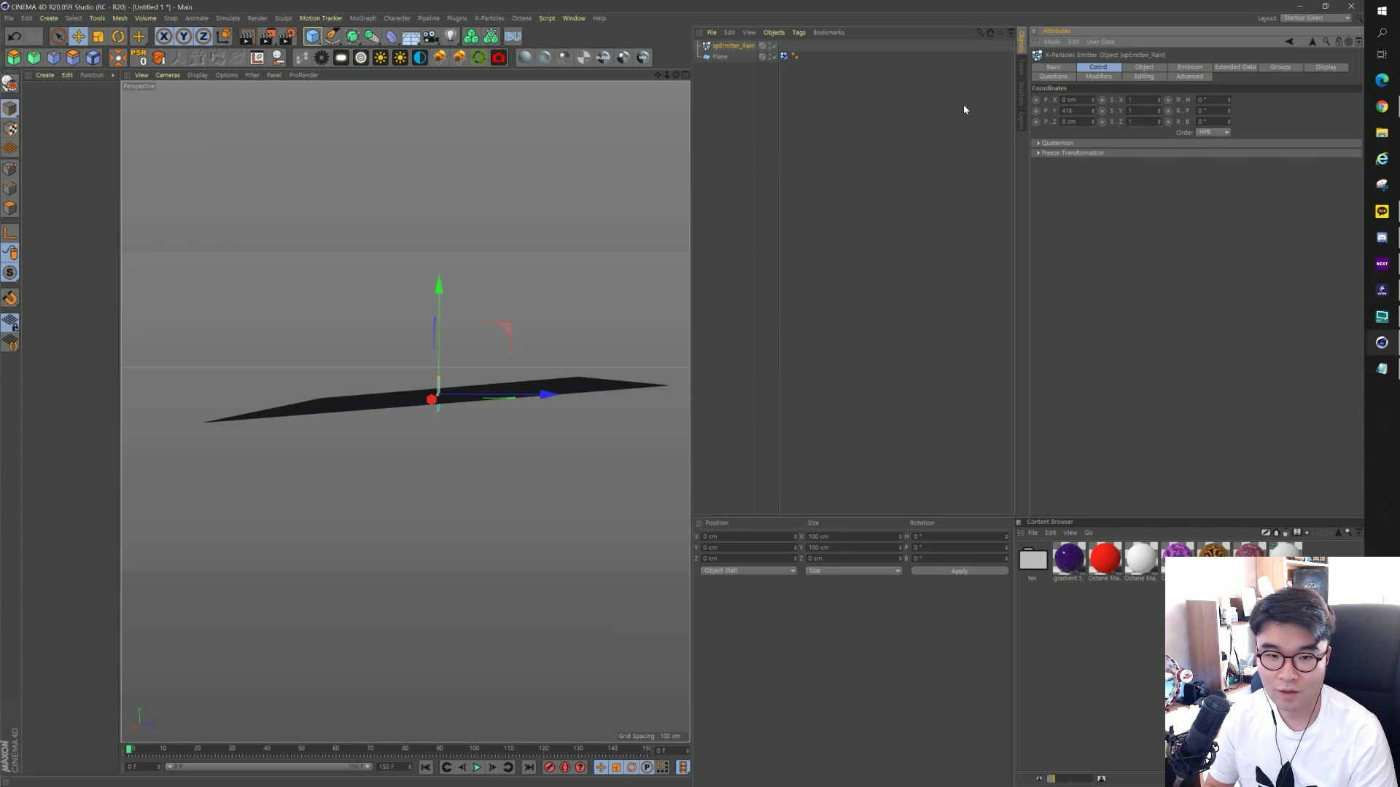
key("Return")
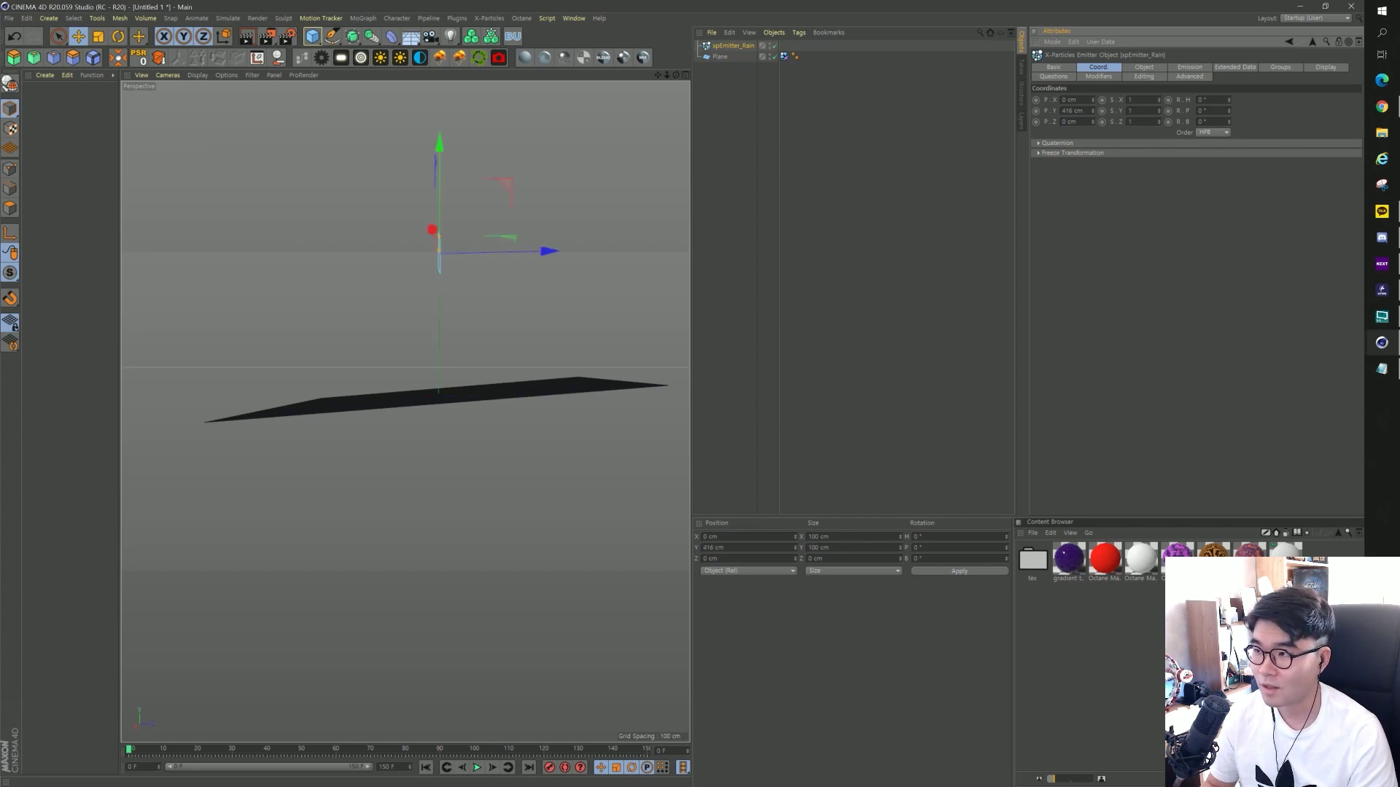
key("Tab")
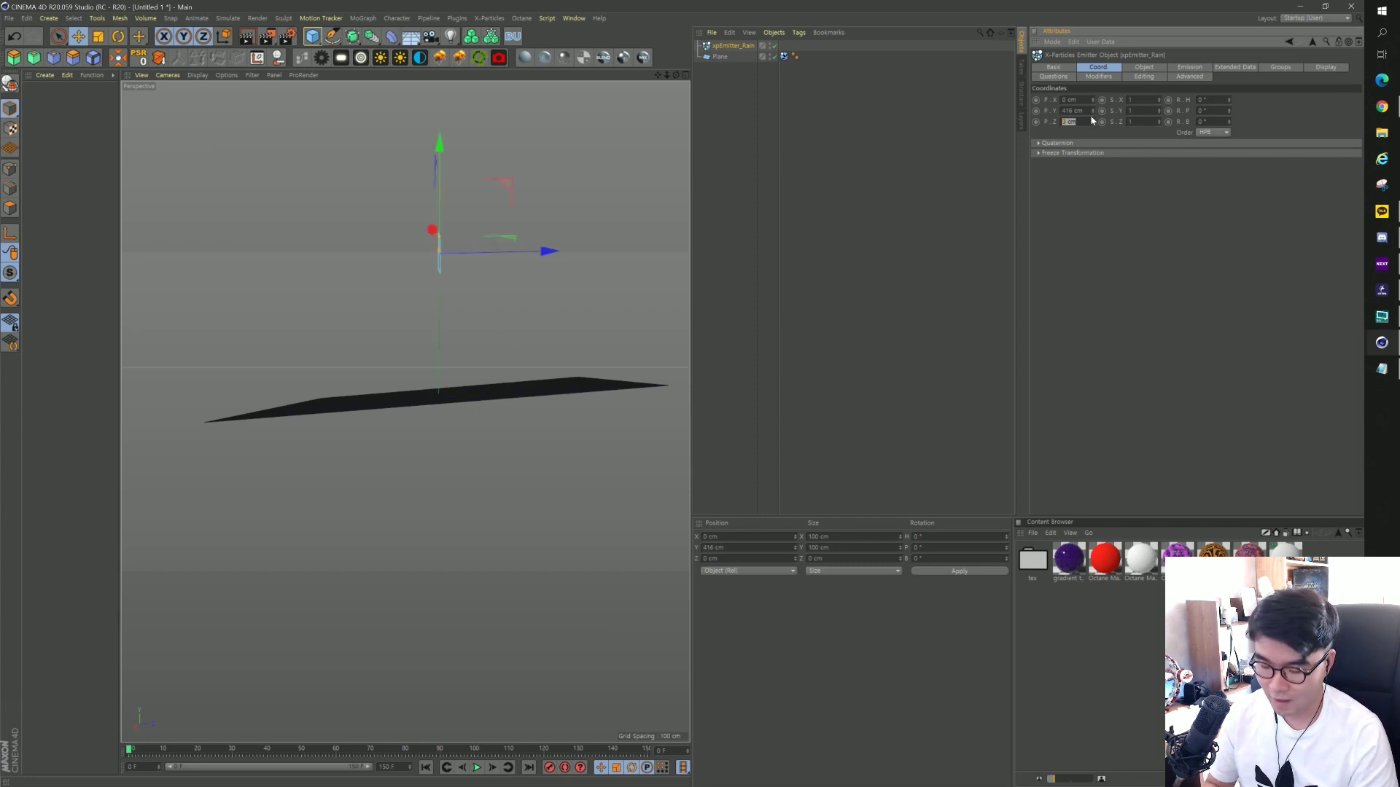
key("BackSpace")
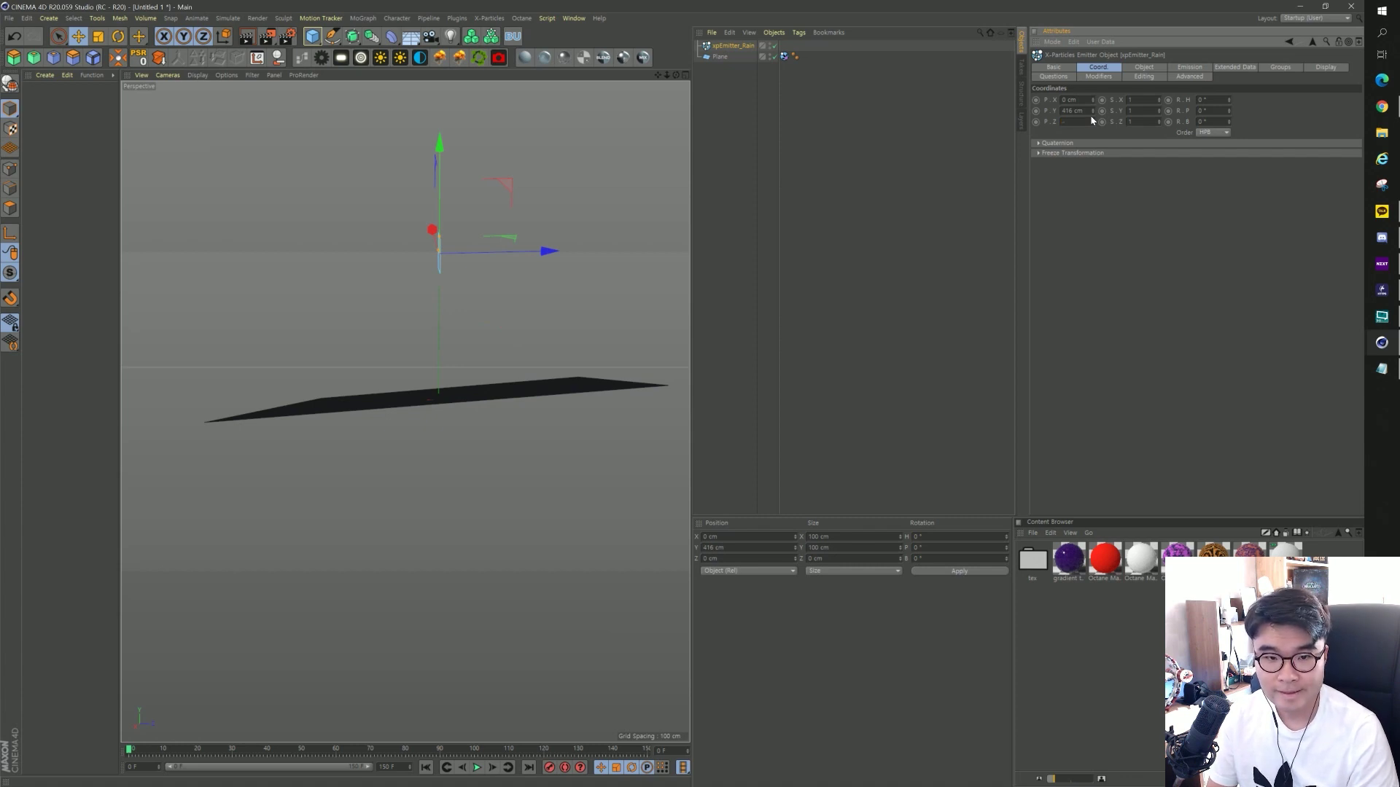
key("Return")
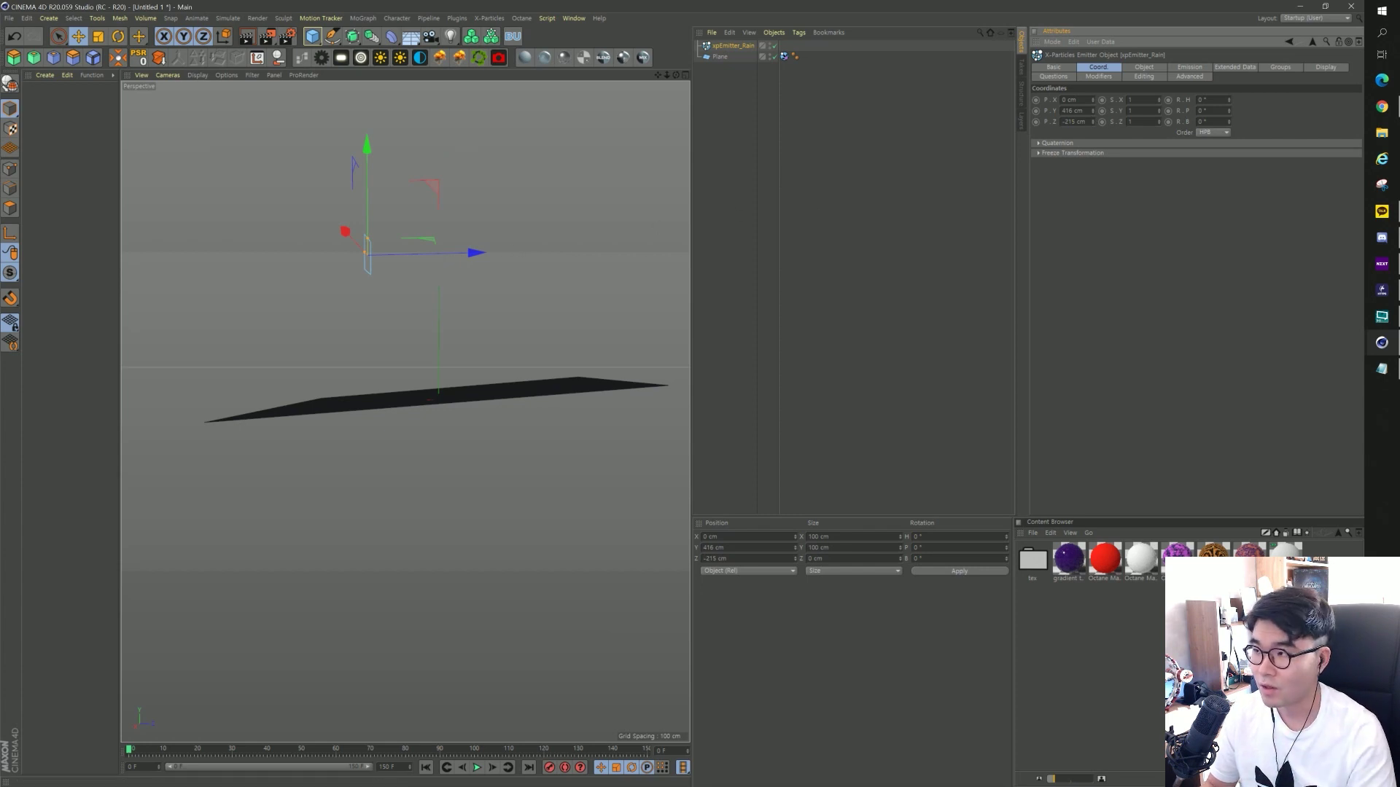
left_click(1210, 110)
type("-90")
key("Return")
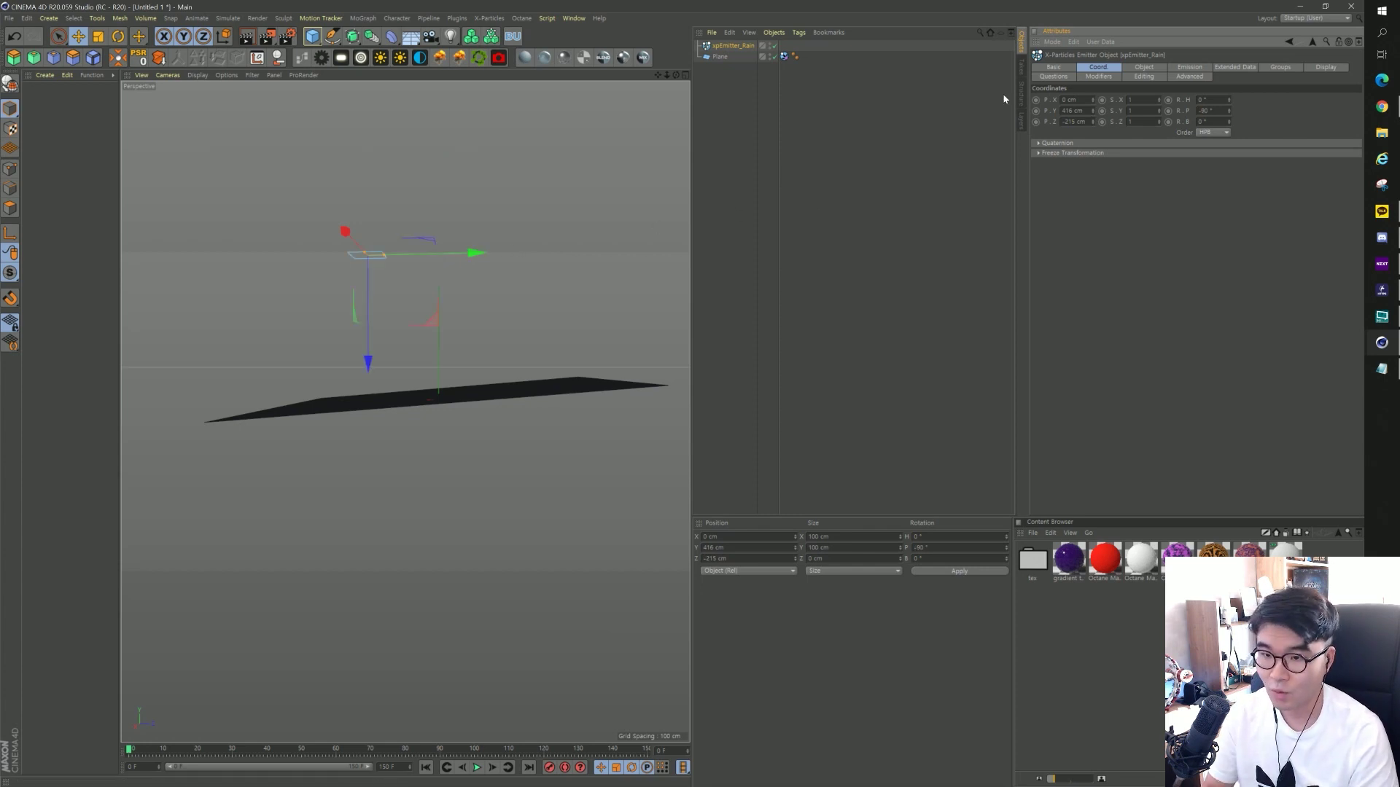
Preview the rain simulation from above, then rewind to frame 0.
left_click_drag(493, 264, 472, 388, "alt")
scroll(473, 388, "up", 2)
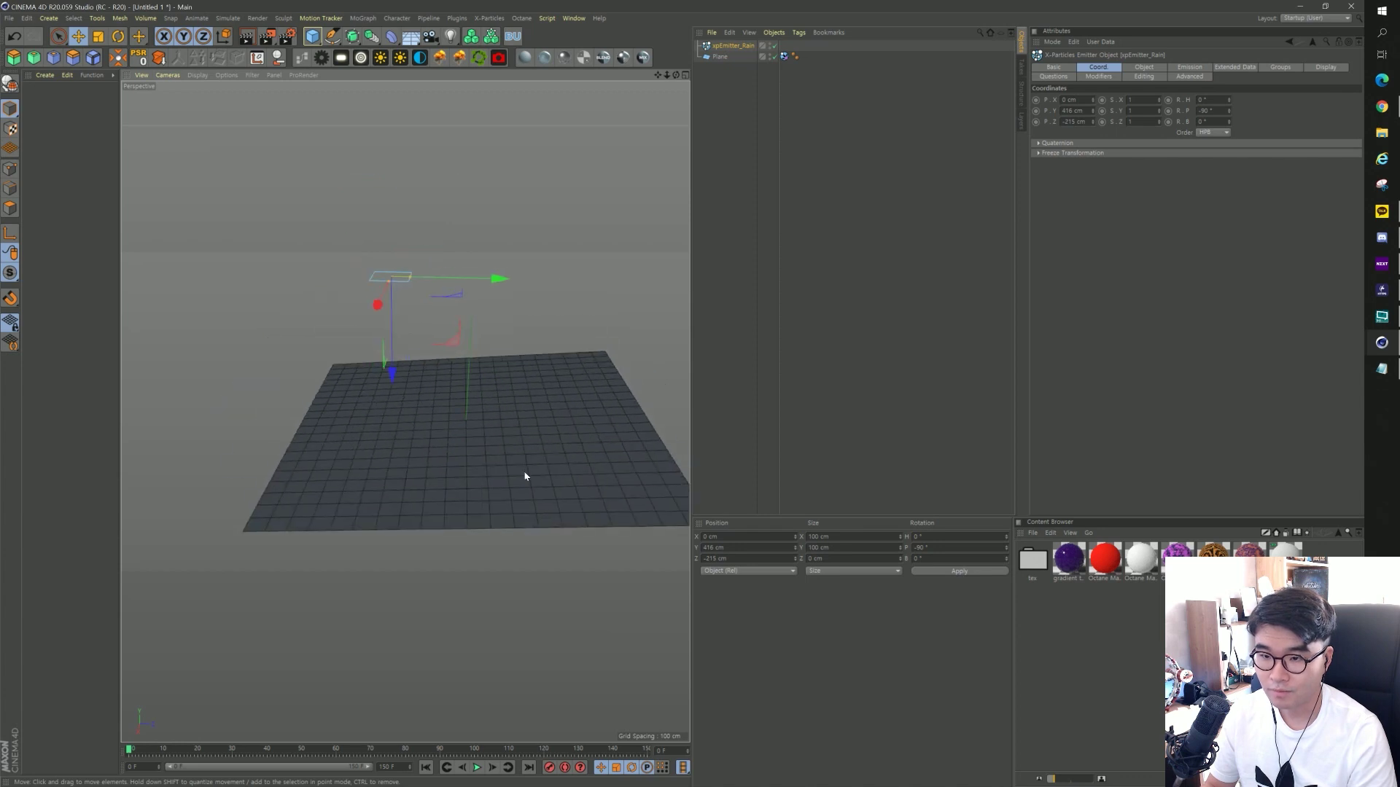
left_click(478, 768)
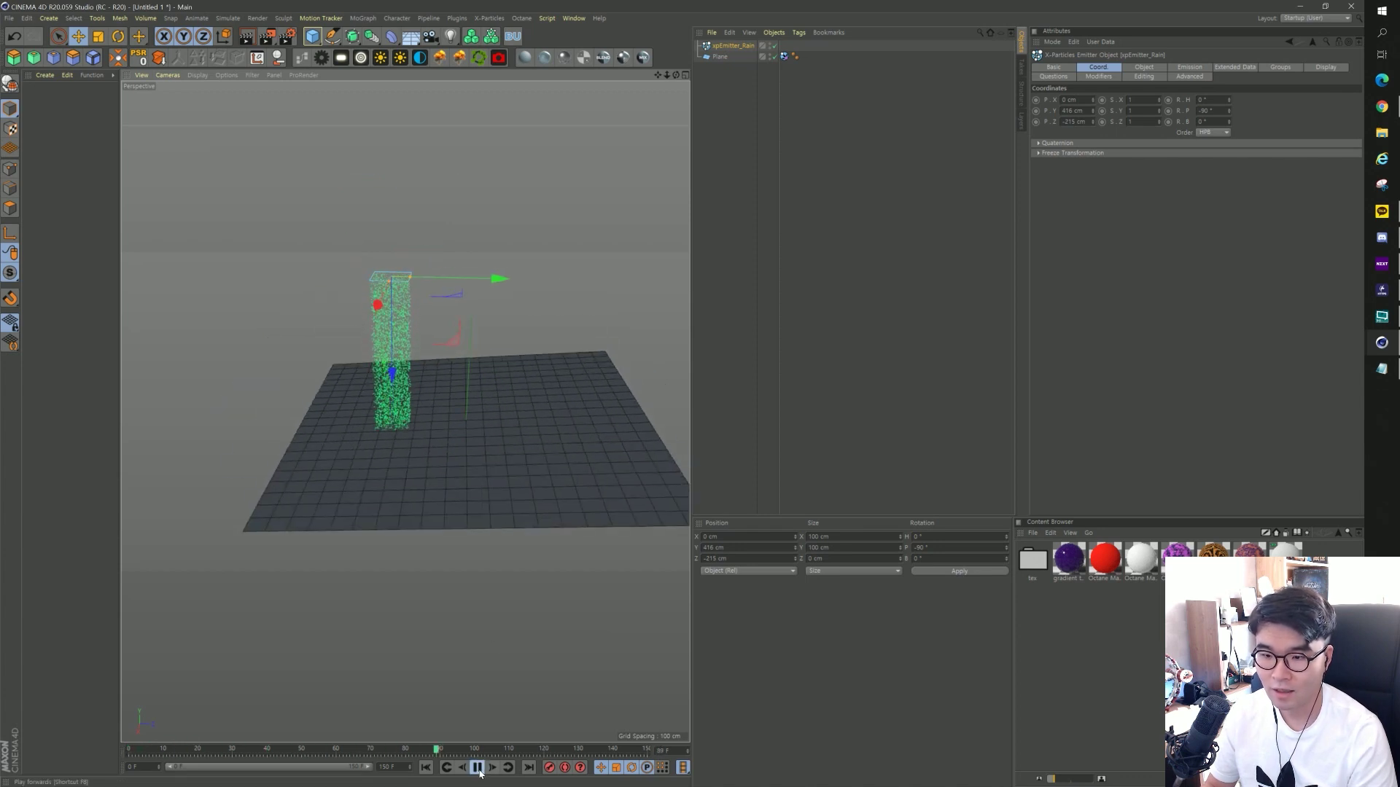
left_click(478, 769)
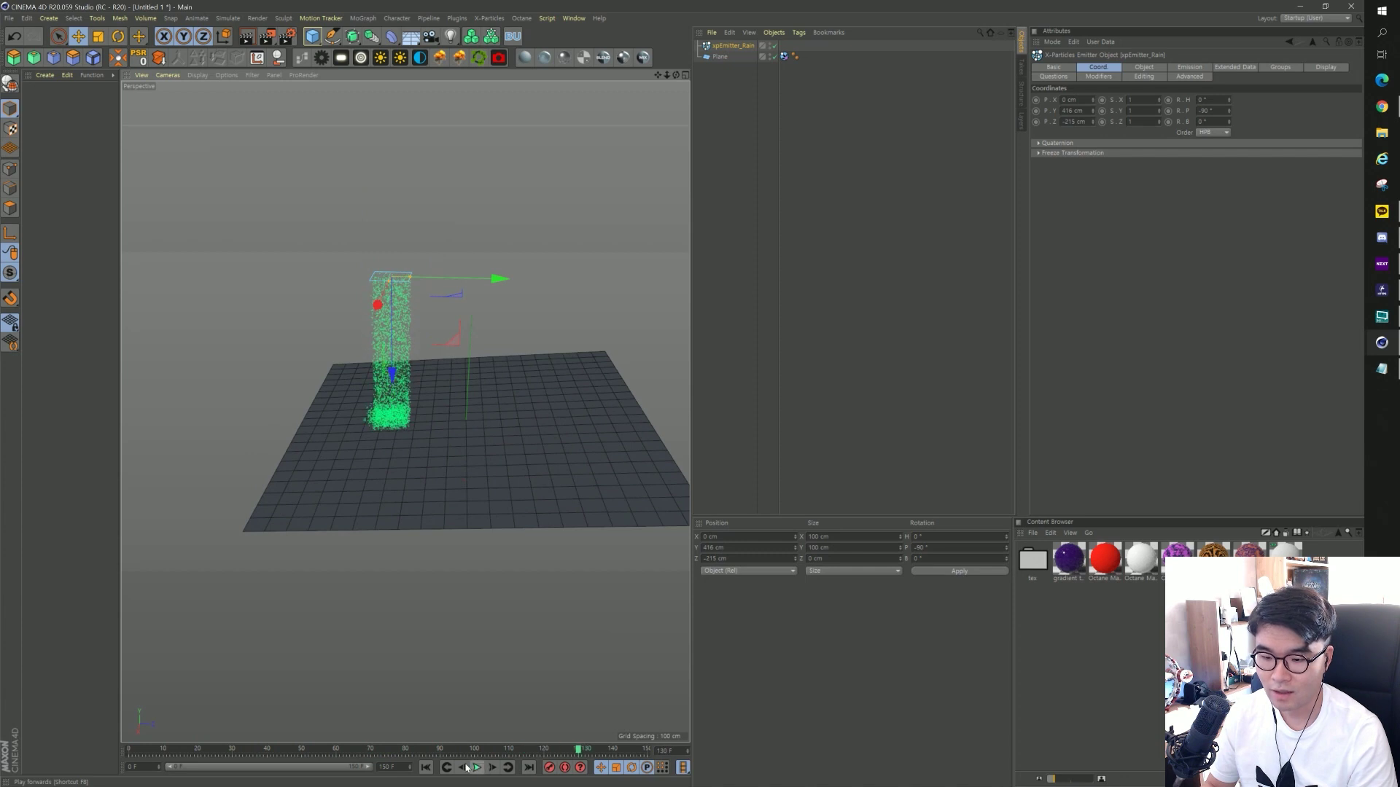
left_click(426, 767)
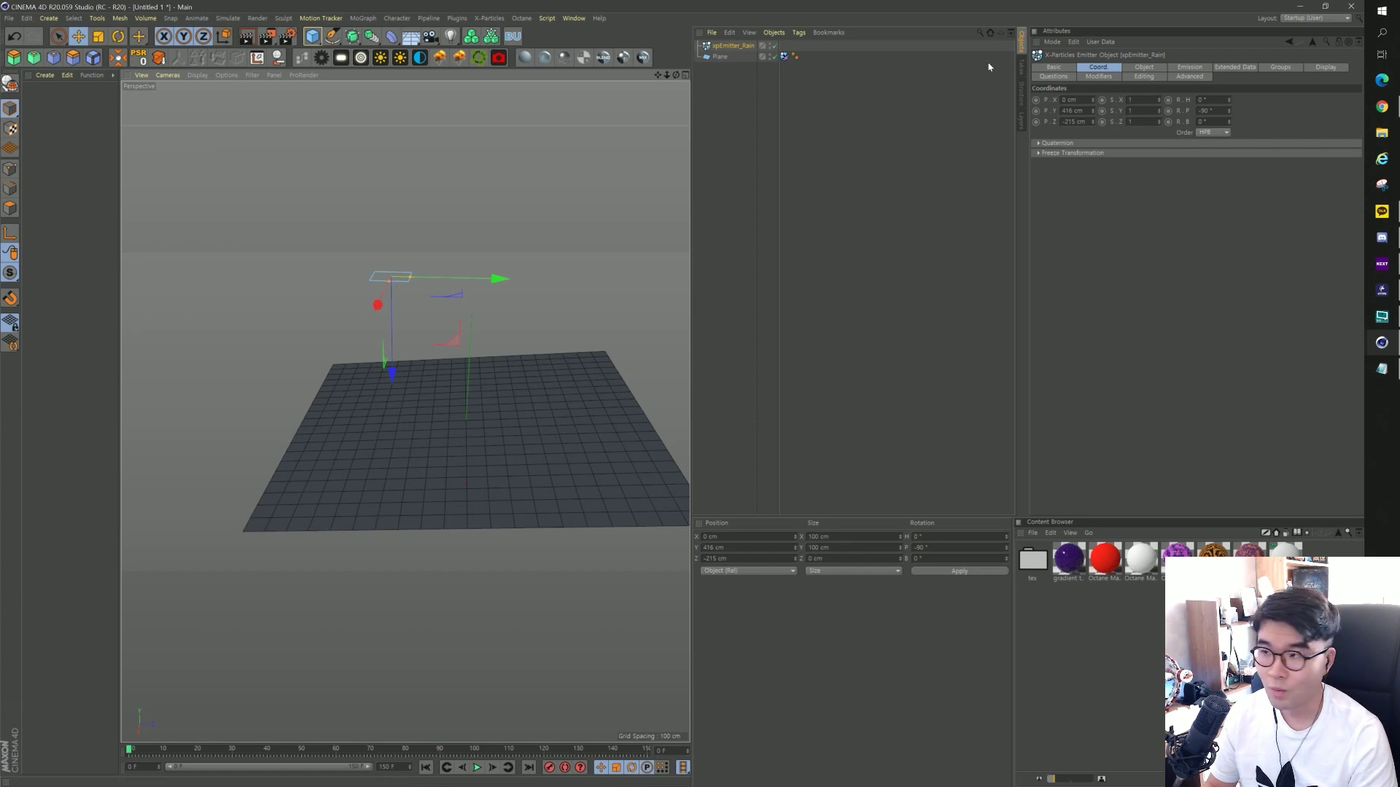
Widen the emitter to 800 cm in its Object settings.
left_click(1144, 68)
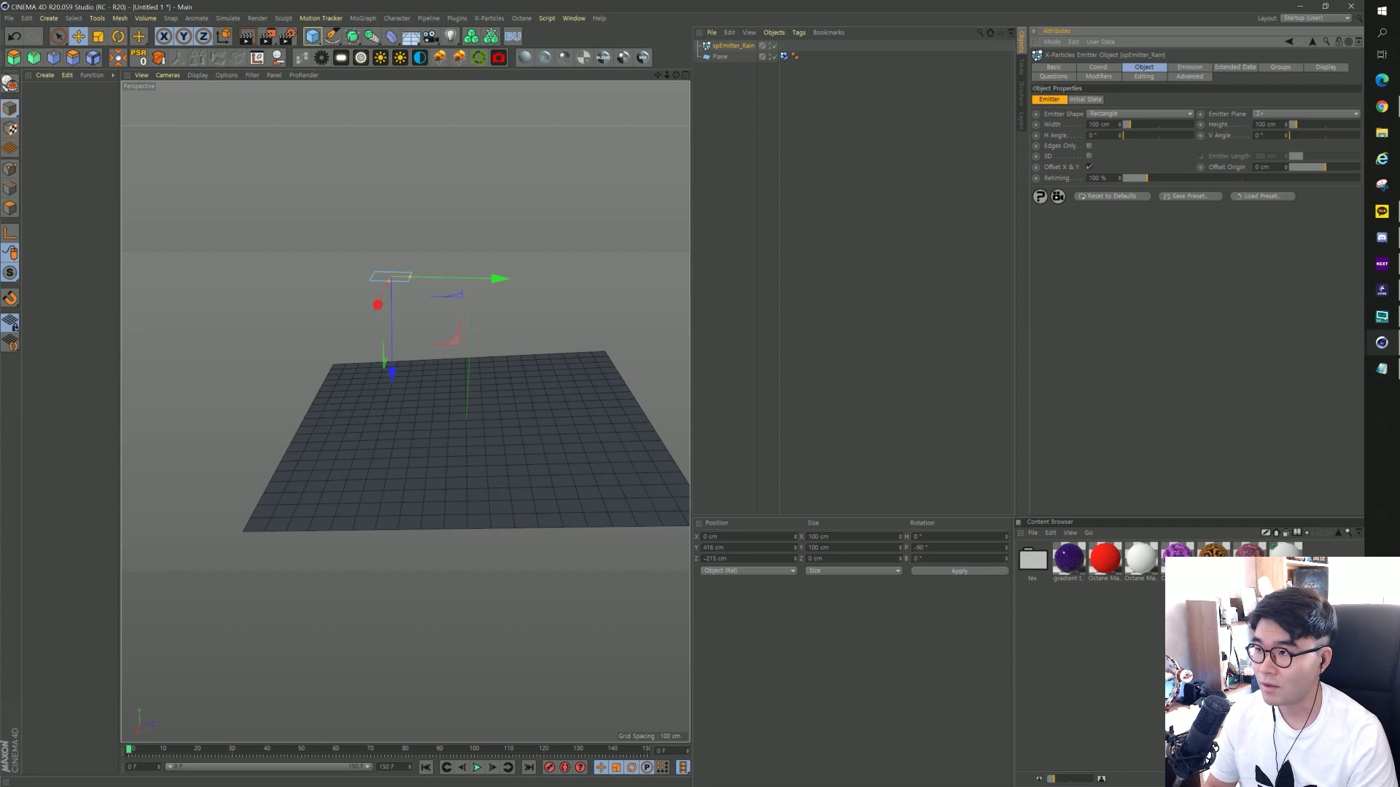
left_click(1099, 124)
type("800")
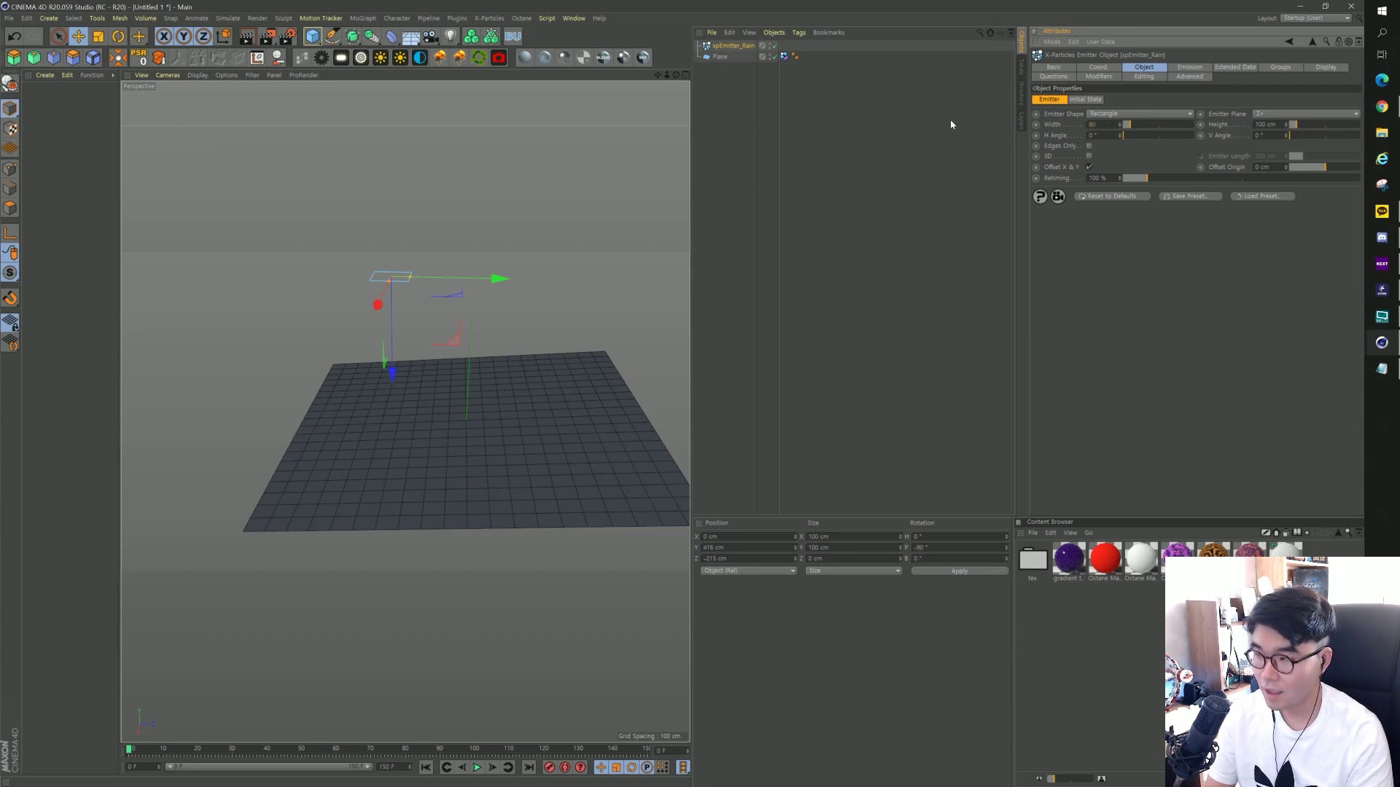
key("Tab")
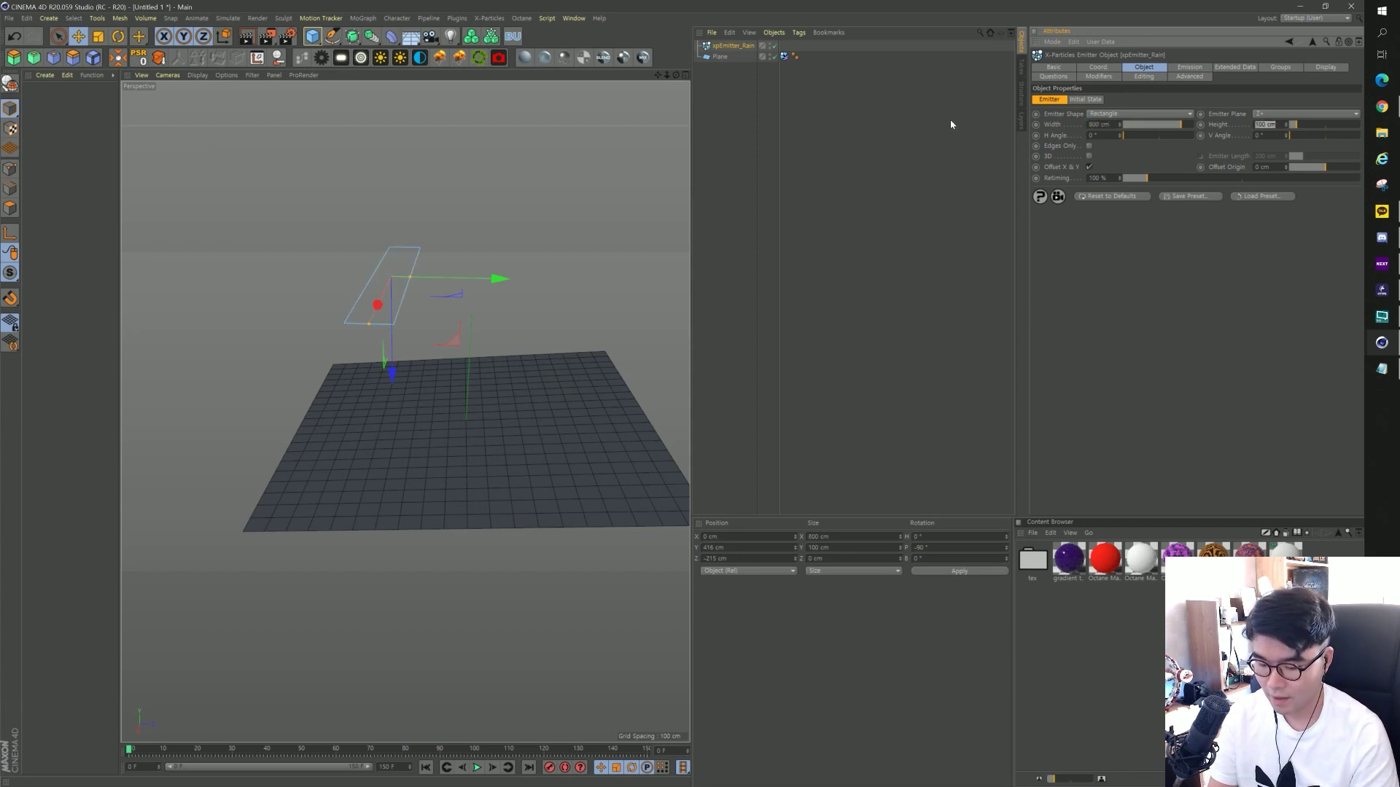
Set the emitter Height to 700 cm and preview the particles falling, then rewind.
type("700")
key("Return")
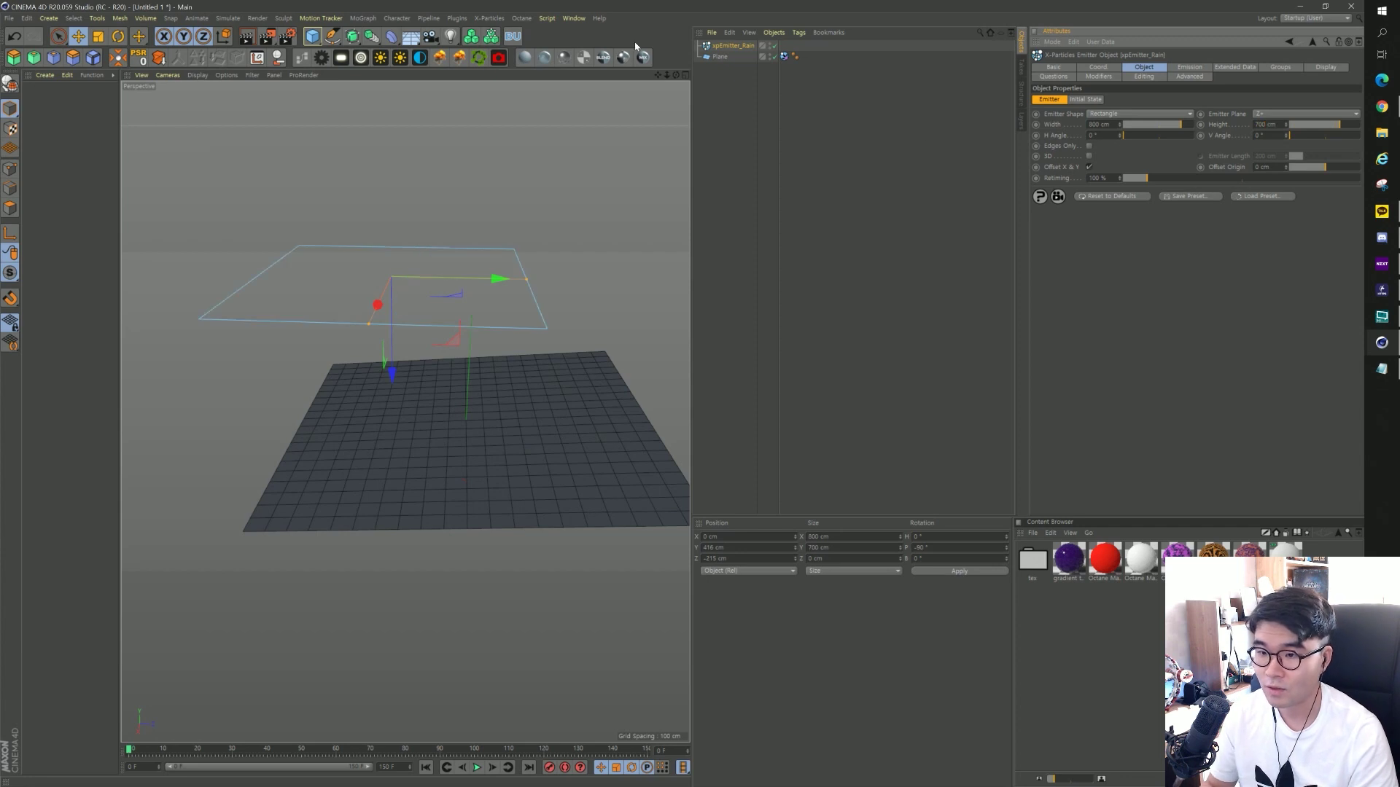
left_click(477, 767)
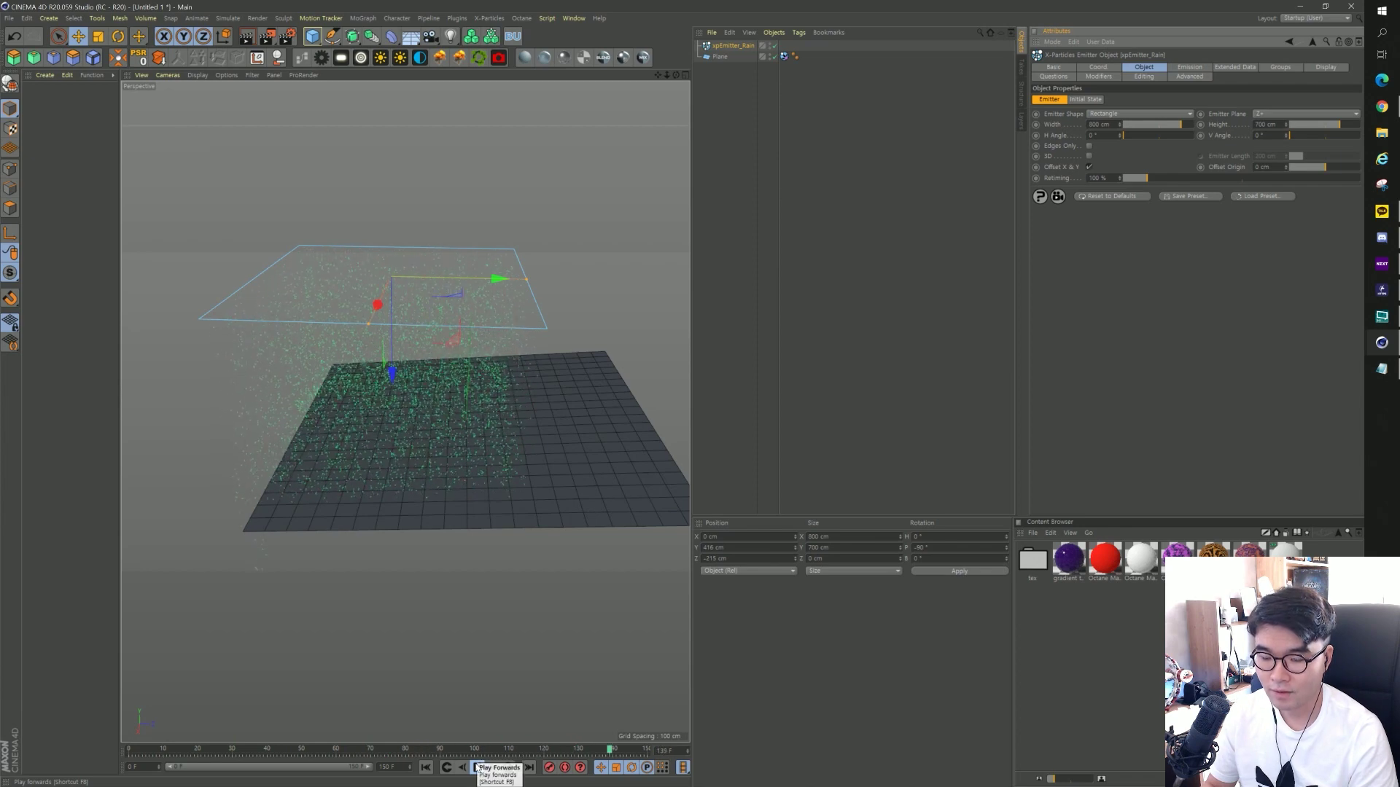
left_click(477, 767)
left_click(427, 766)
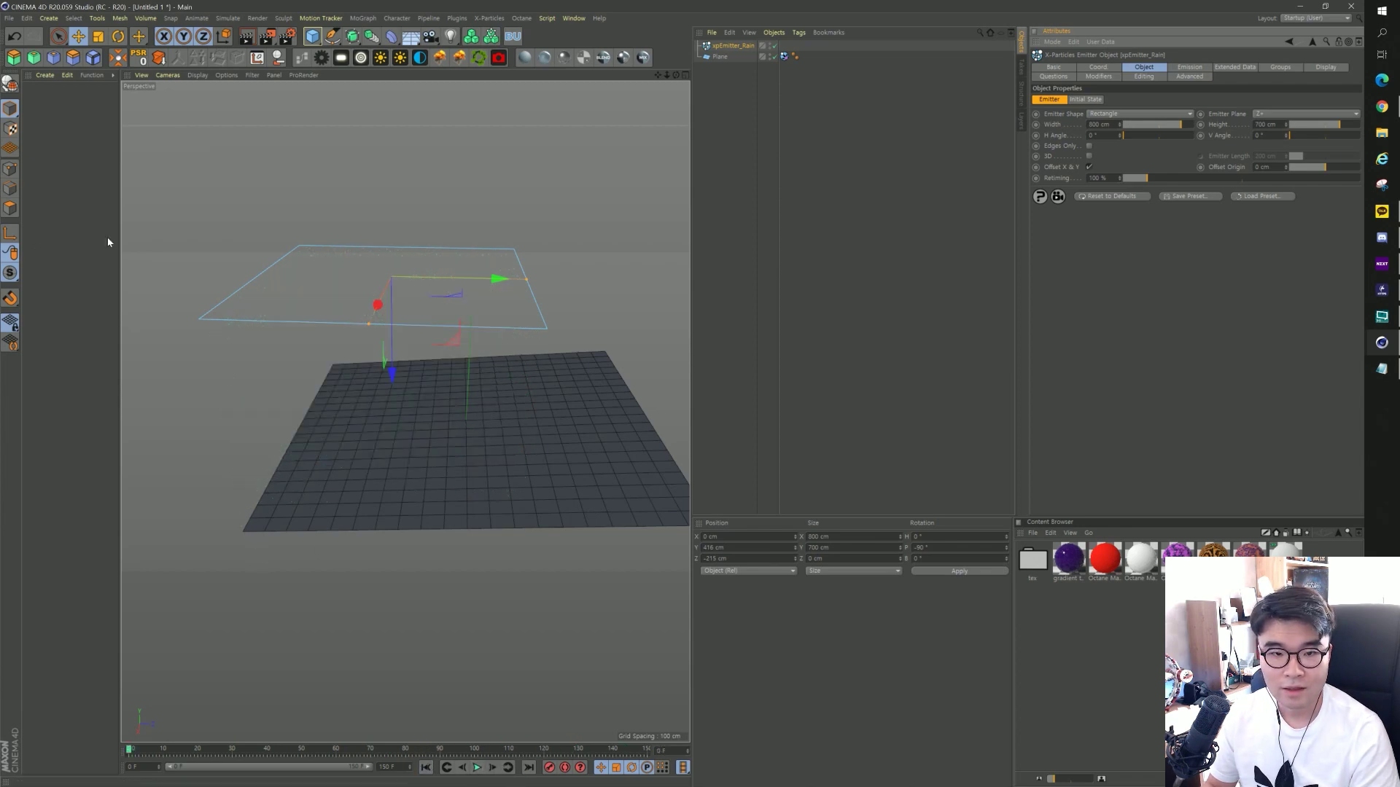
left_click(1192, 68)
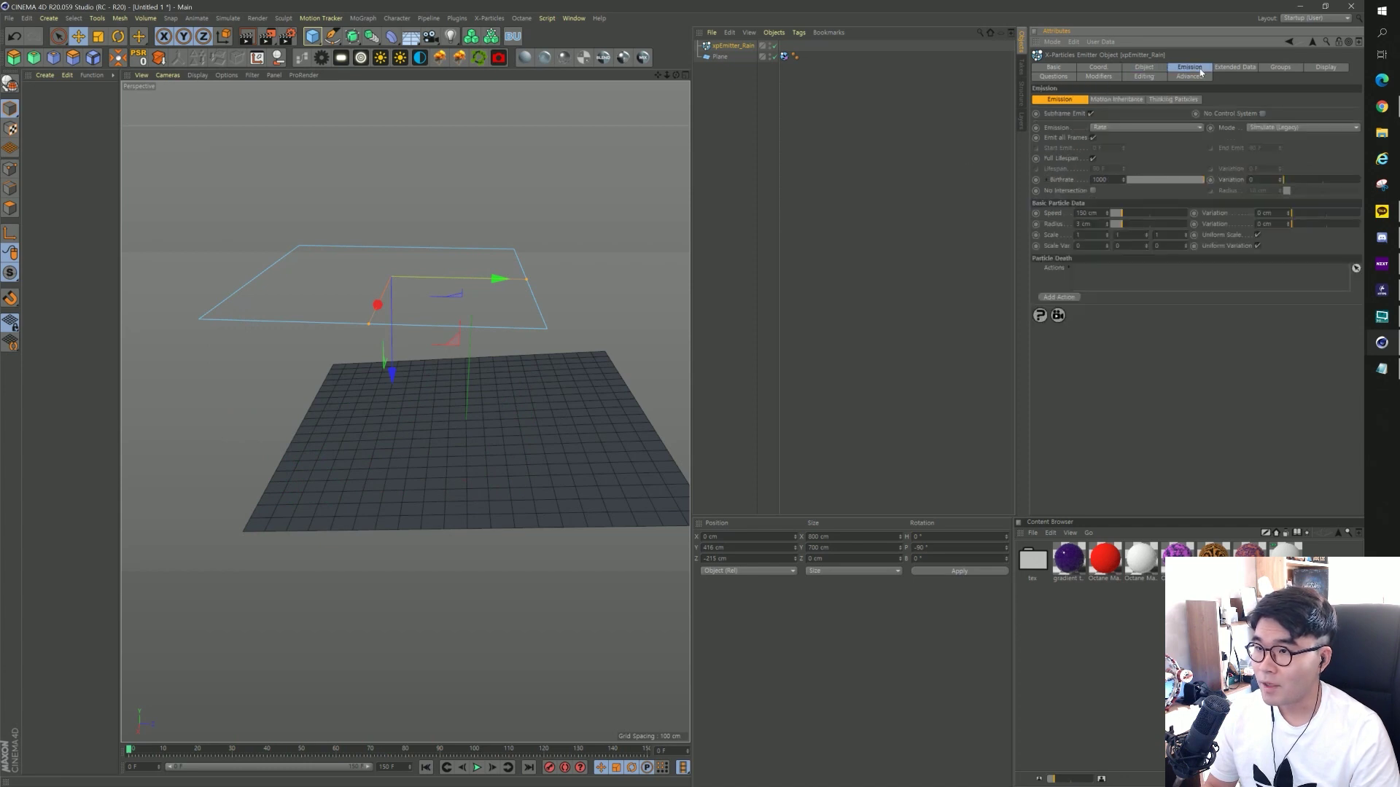
Set the emitter's Emission Speed to 0 cm and bring up the X-Particles menu.
double_click(1090, 213)
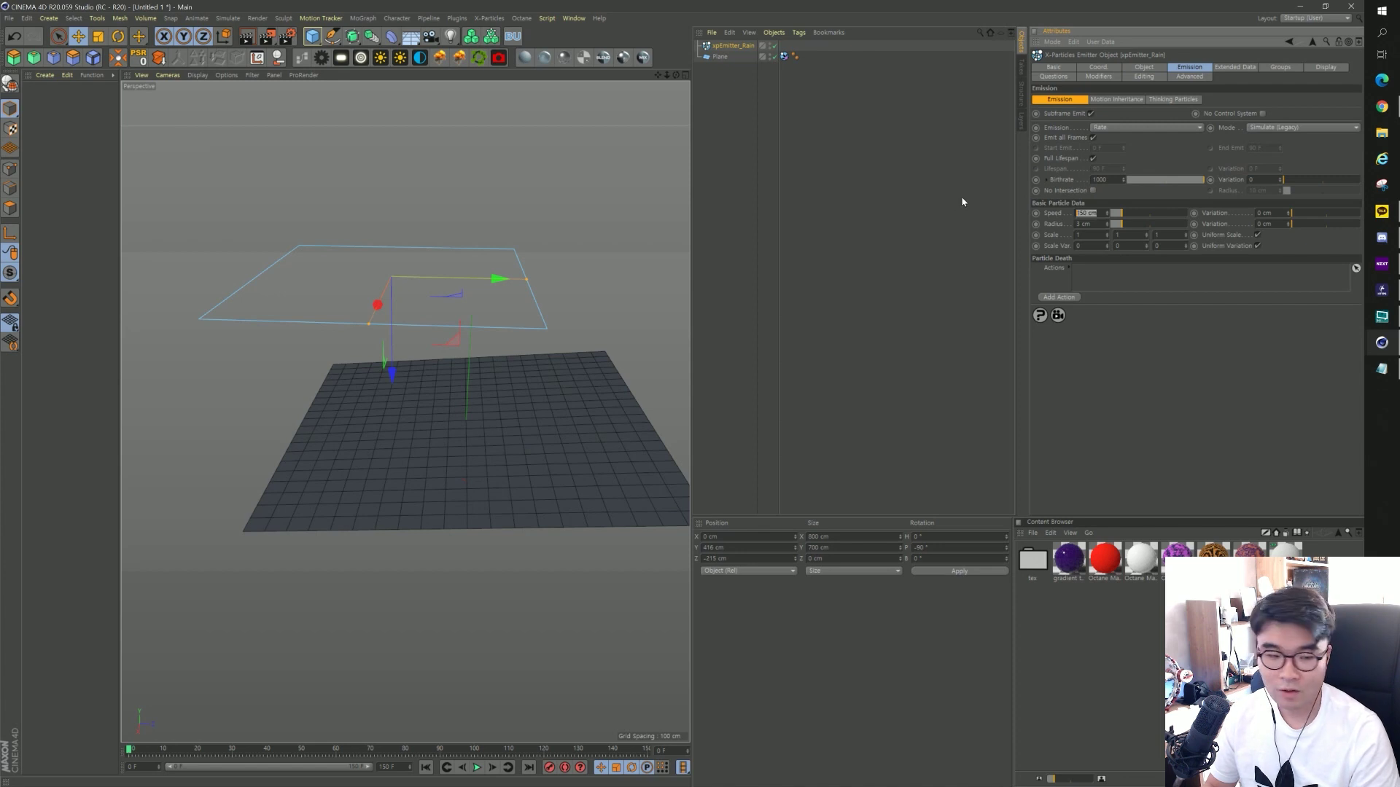
type("0")
key("Return")
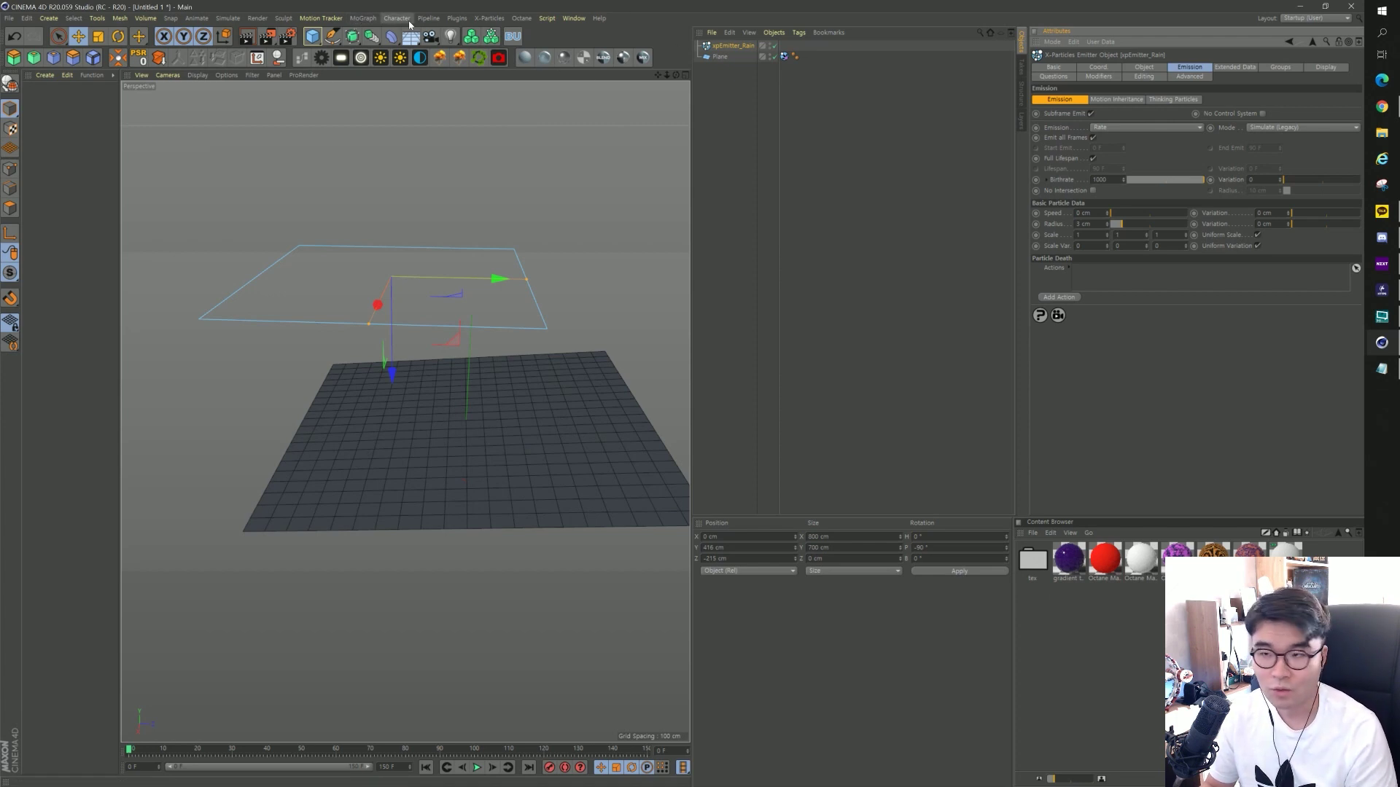
left_click(488, 18)
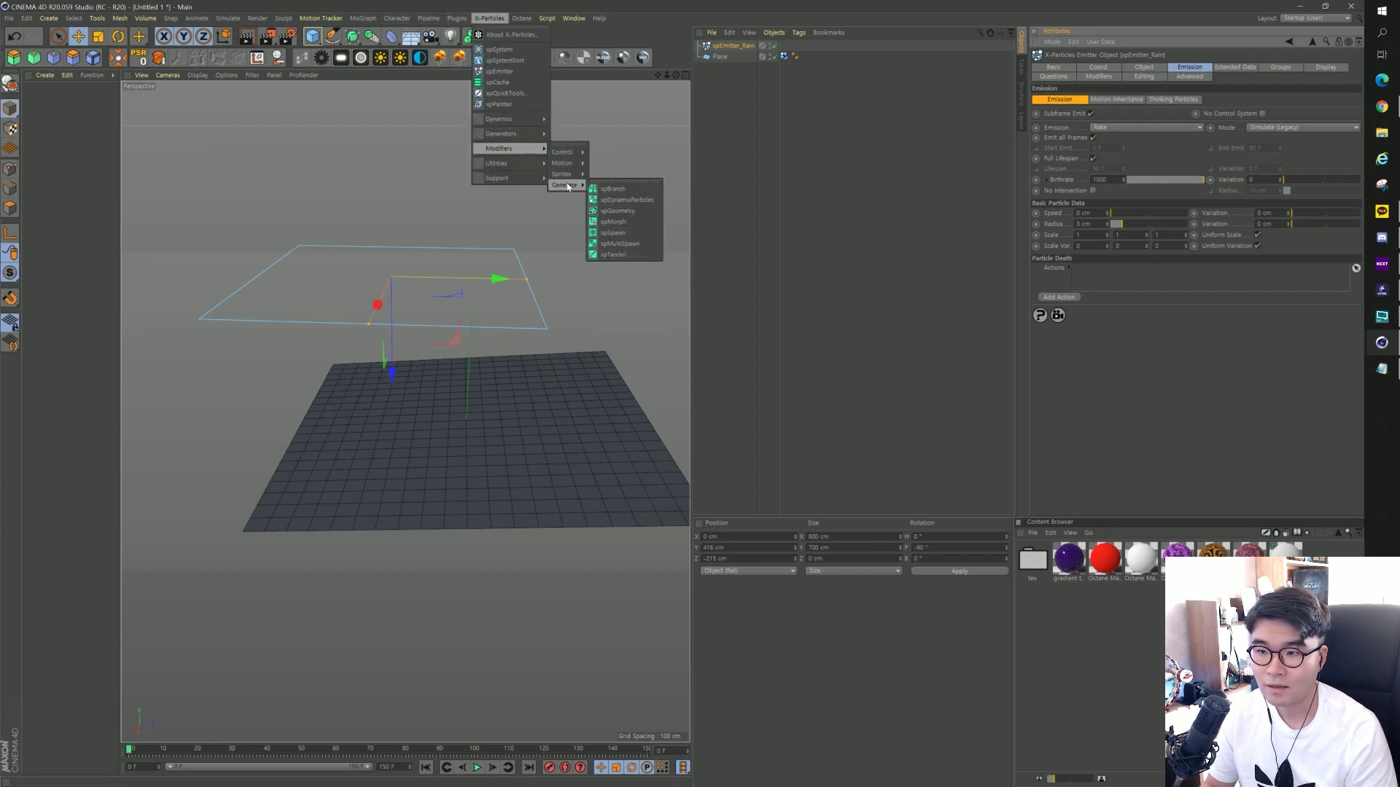
mouse_move(563, 162)
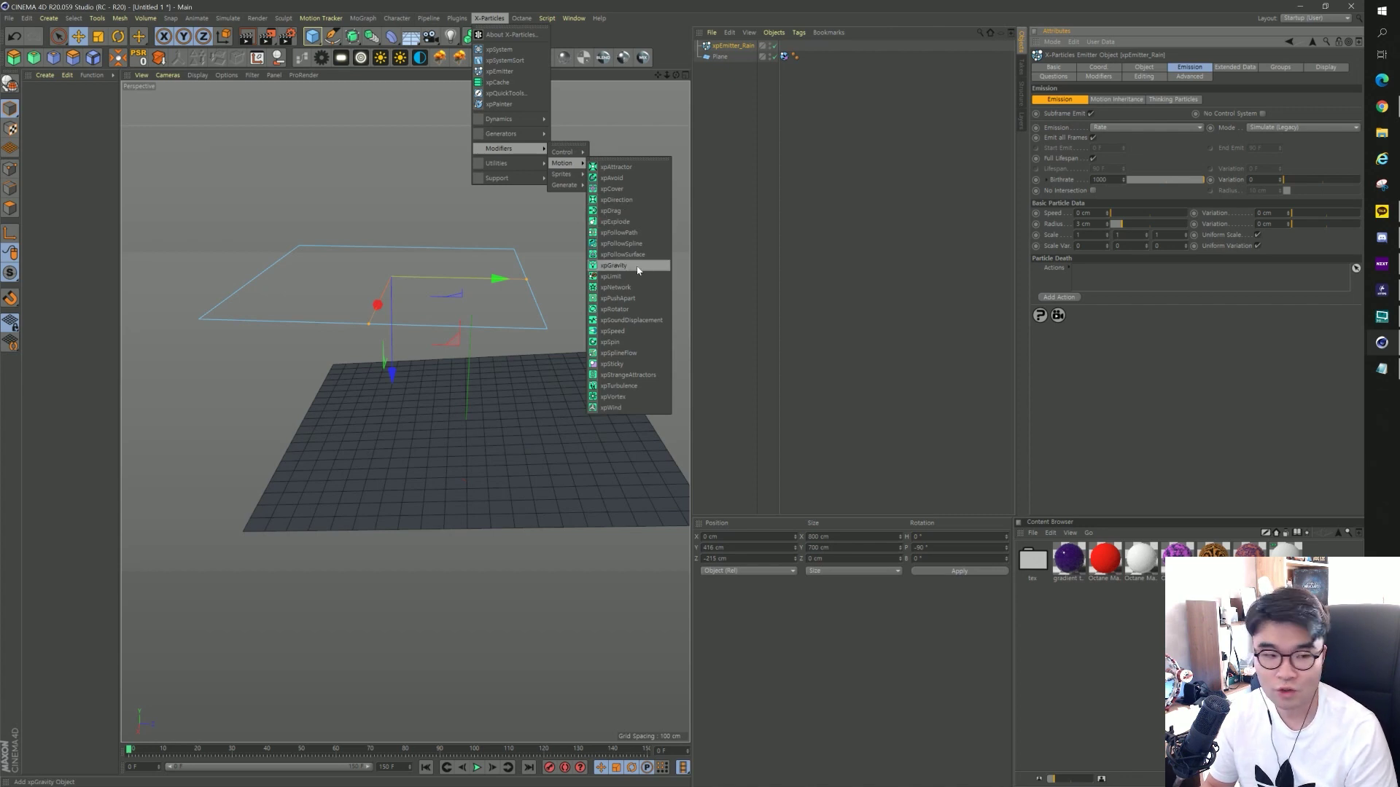
Add an xpGravity modifier at 700 cm strength and preview the rain falling onto the plane.
left_click(638, 267)
left_click(1154, 67)
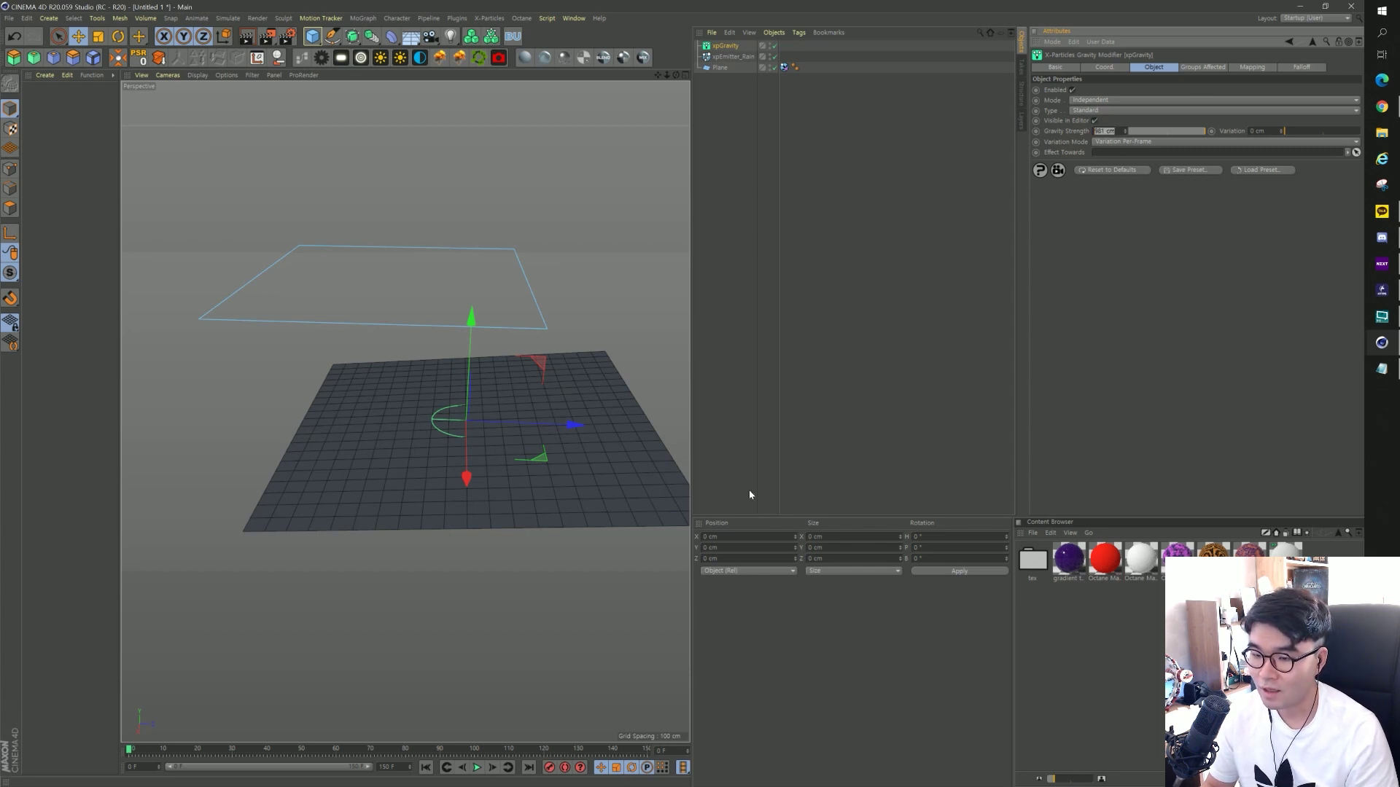
left_click(477, 768)
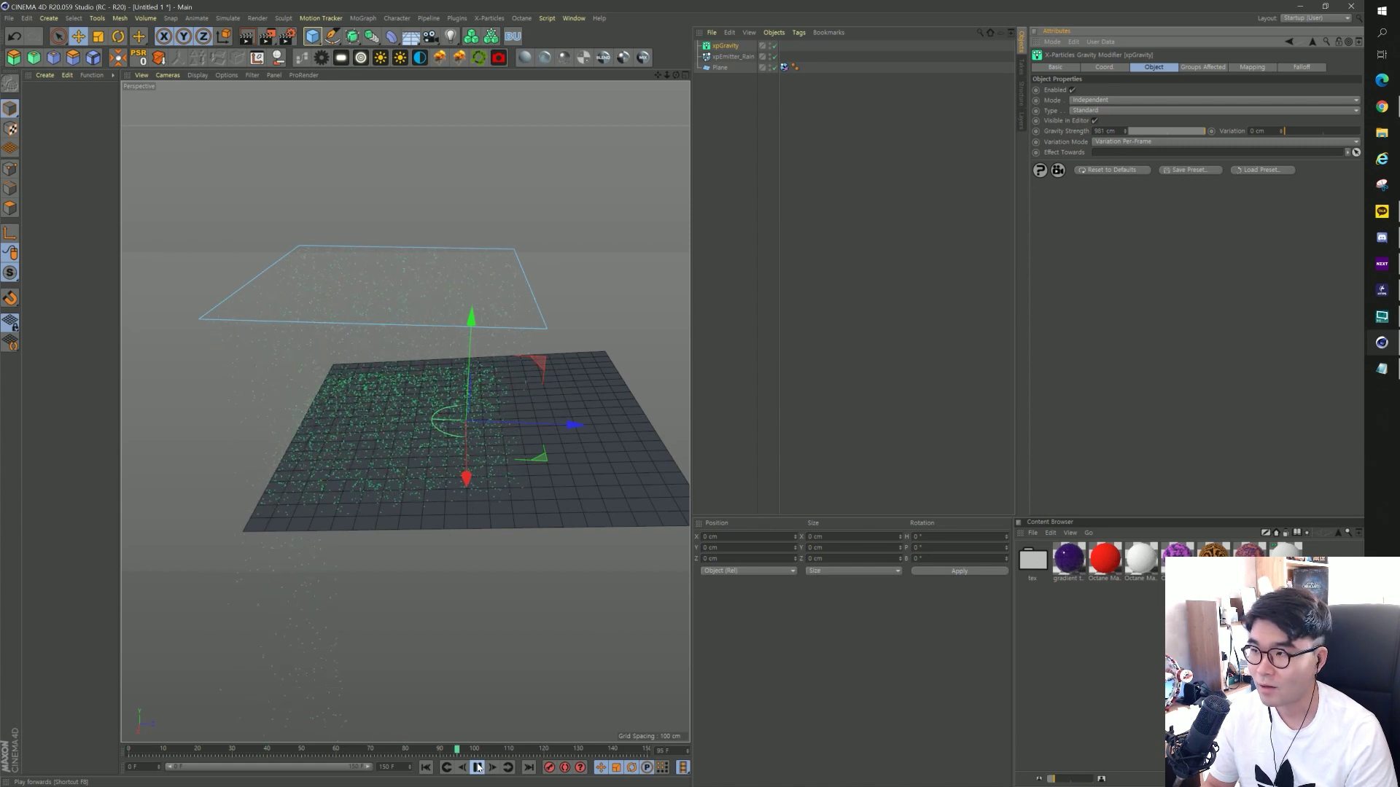
left_click(478, 767)
left_click(425, 767)
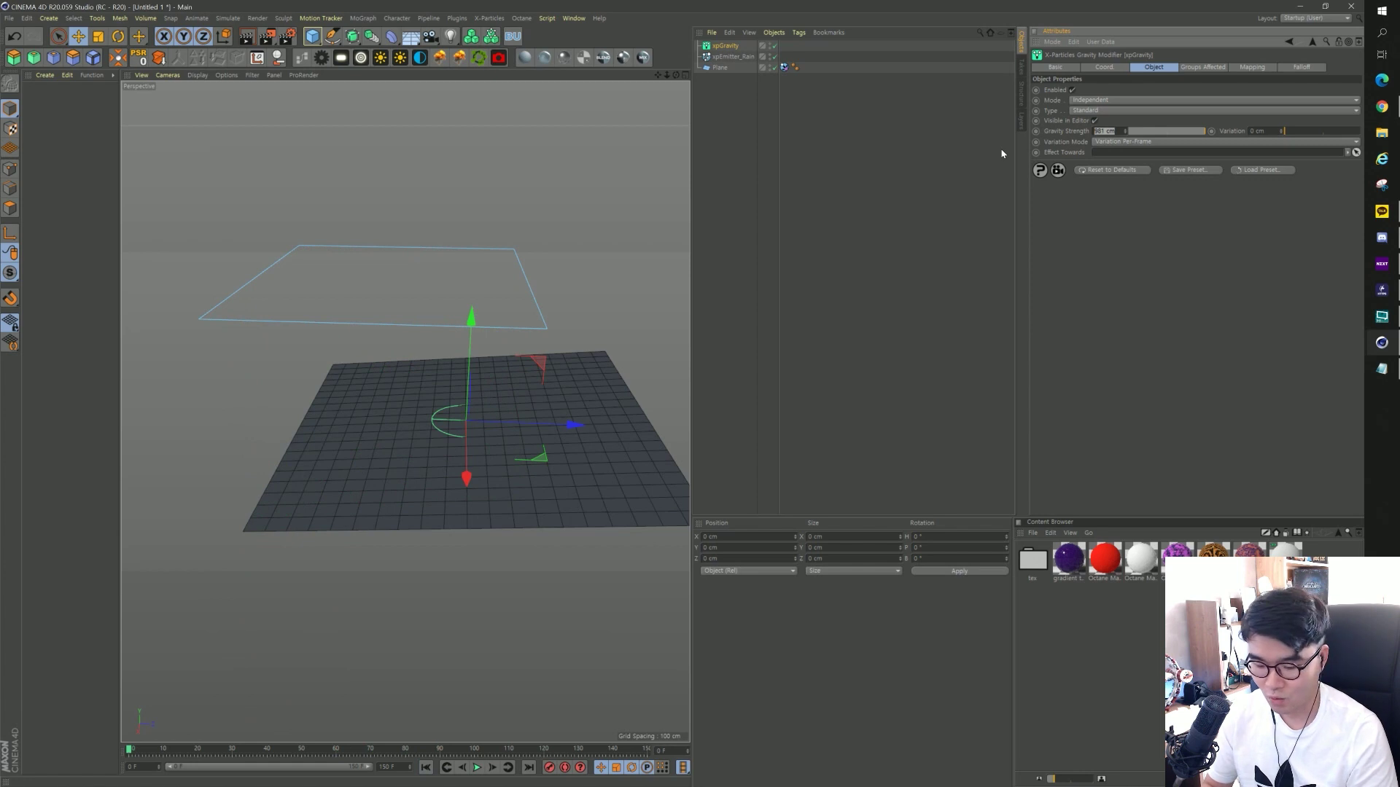
key("Return")
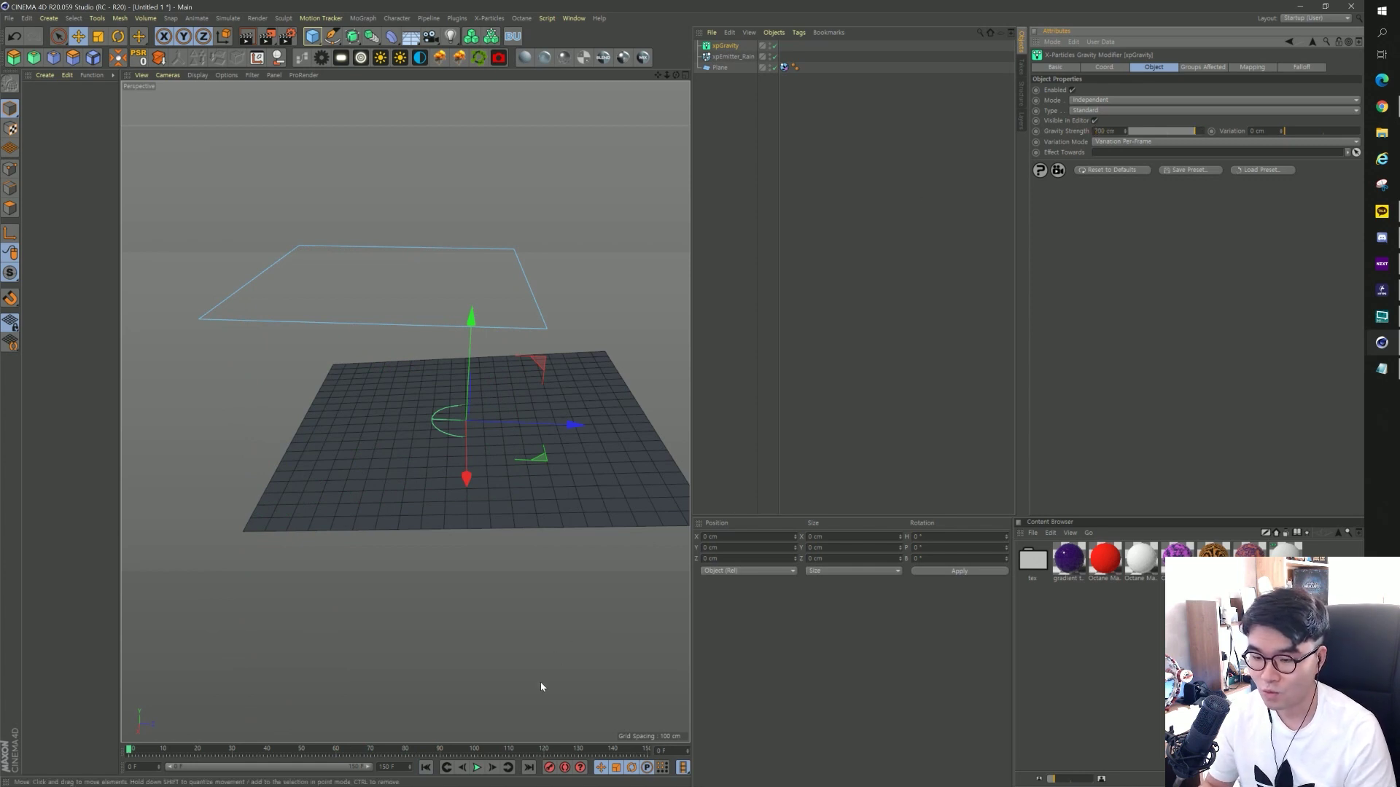
left_click(478, 768)
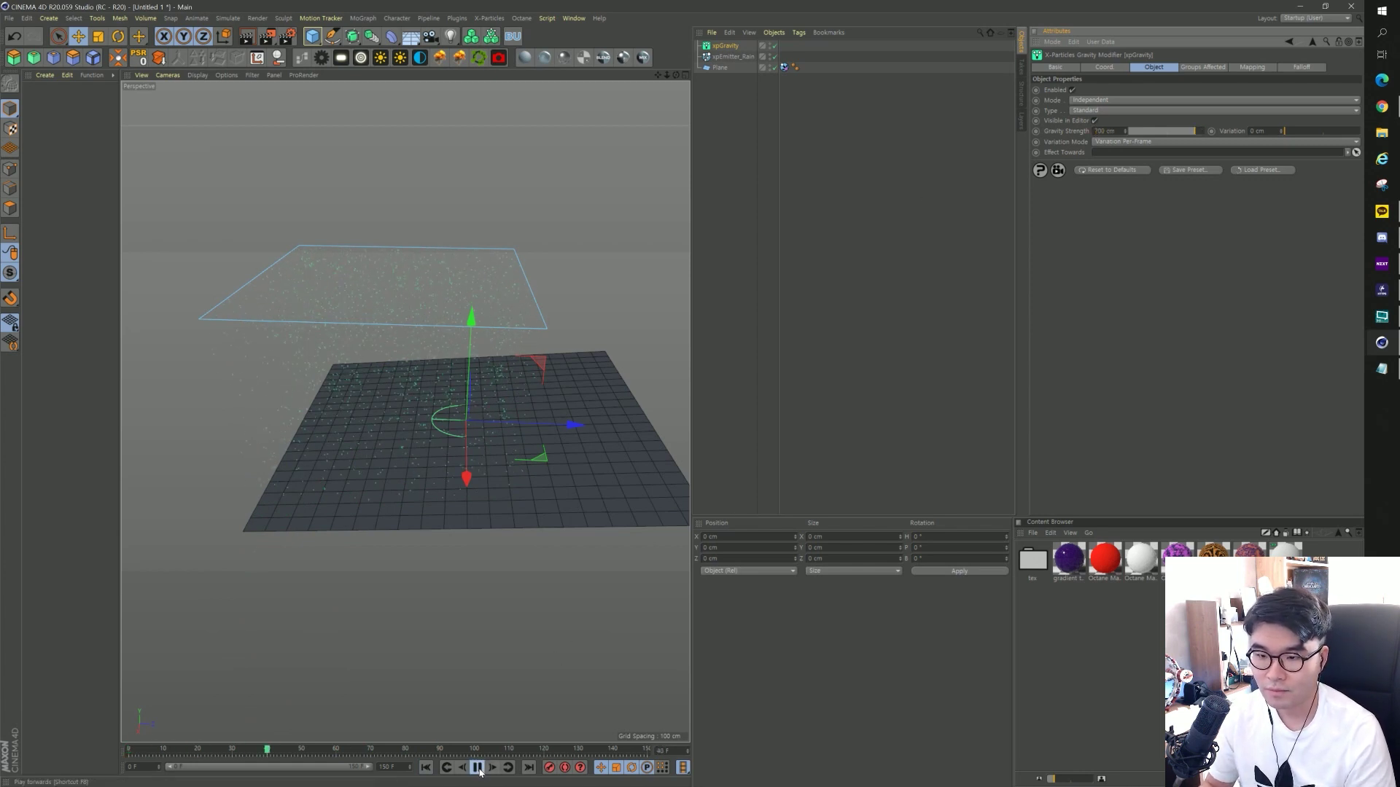
left_click(478, 768)
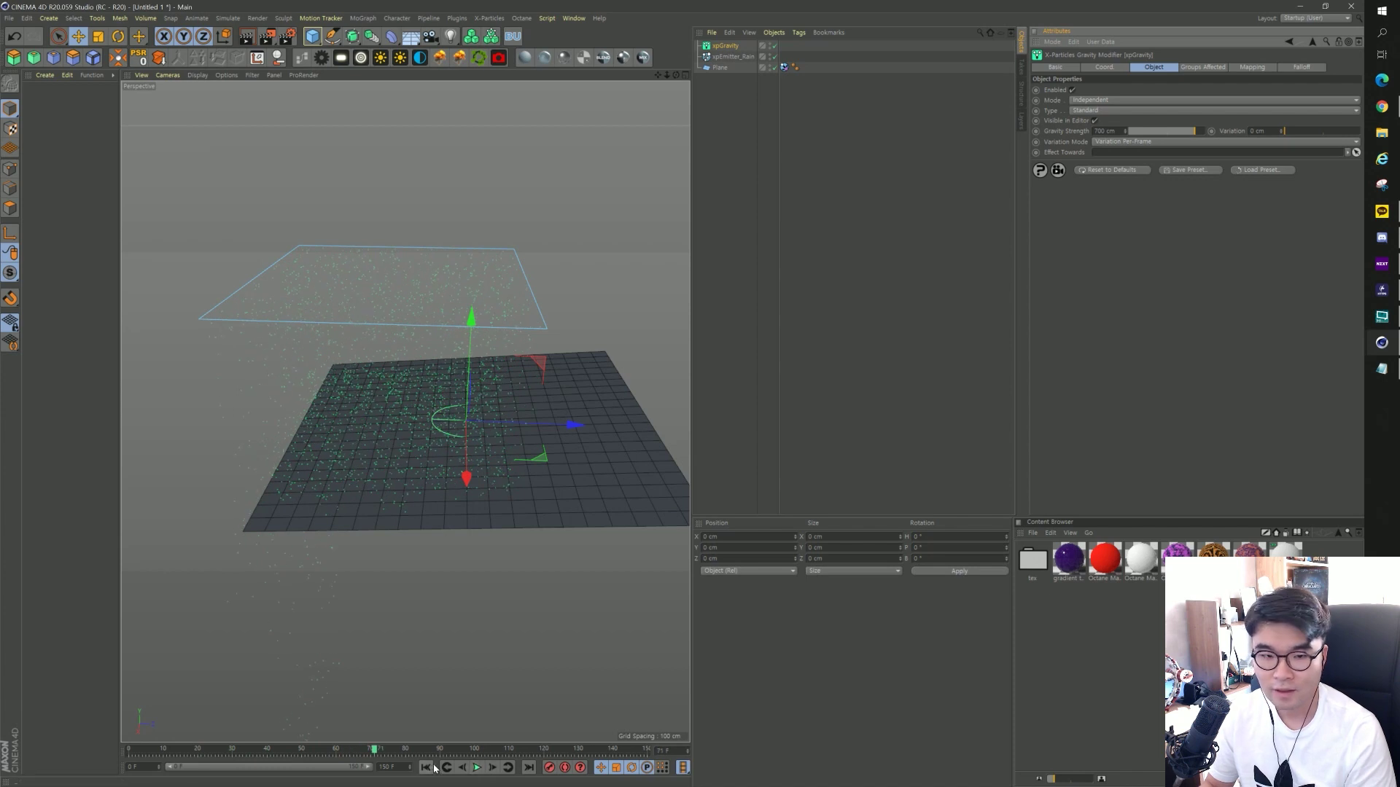
left_click(425, 767)
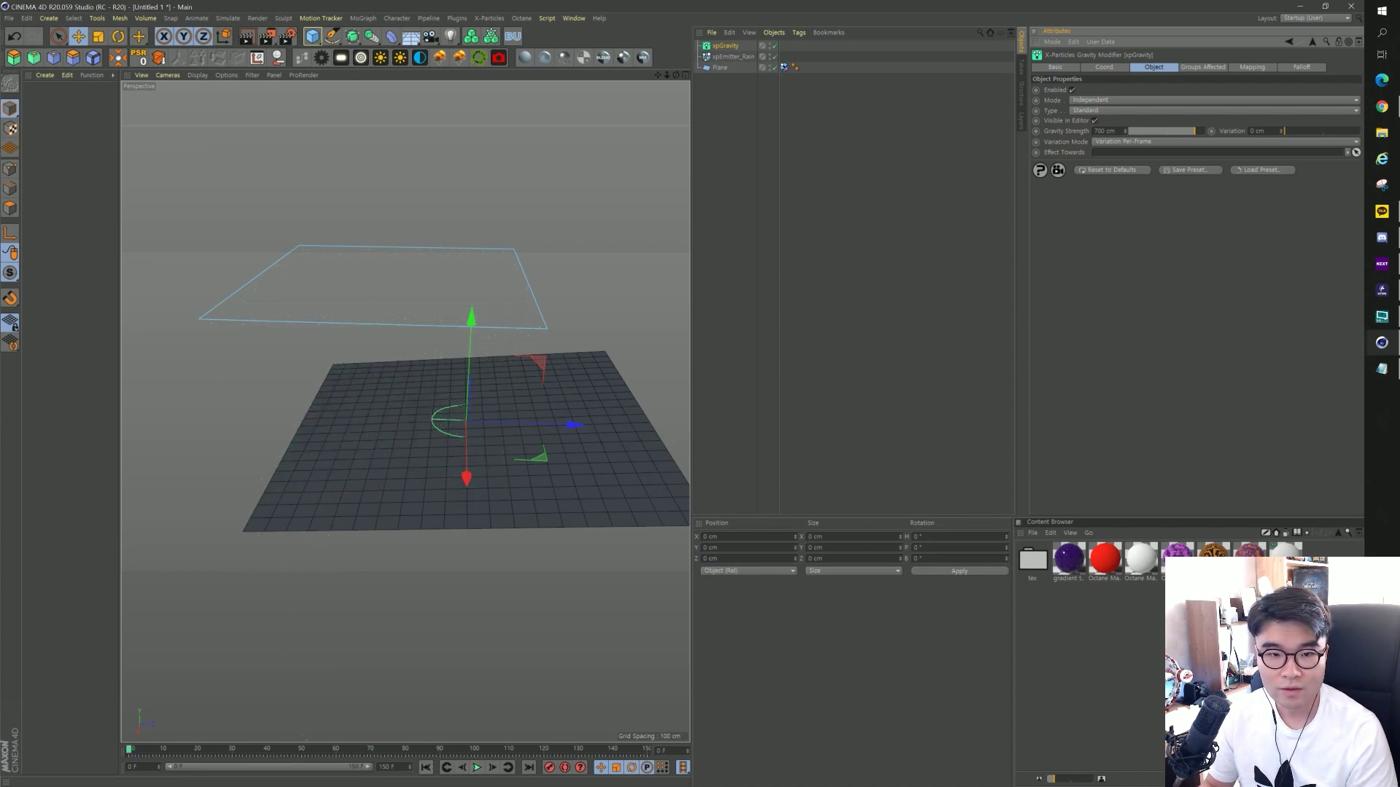
left_click(467, 131)
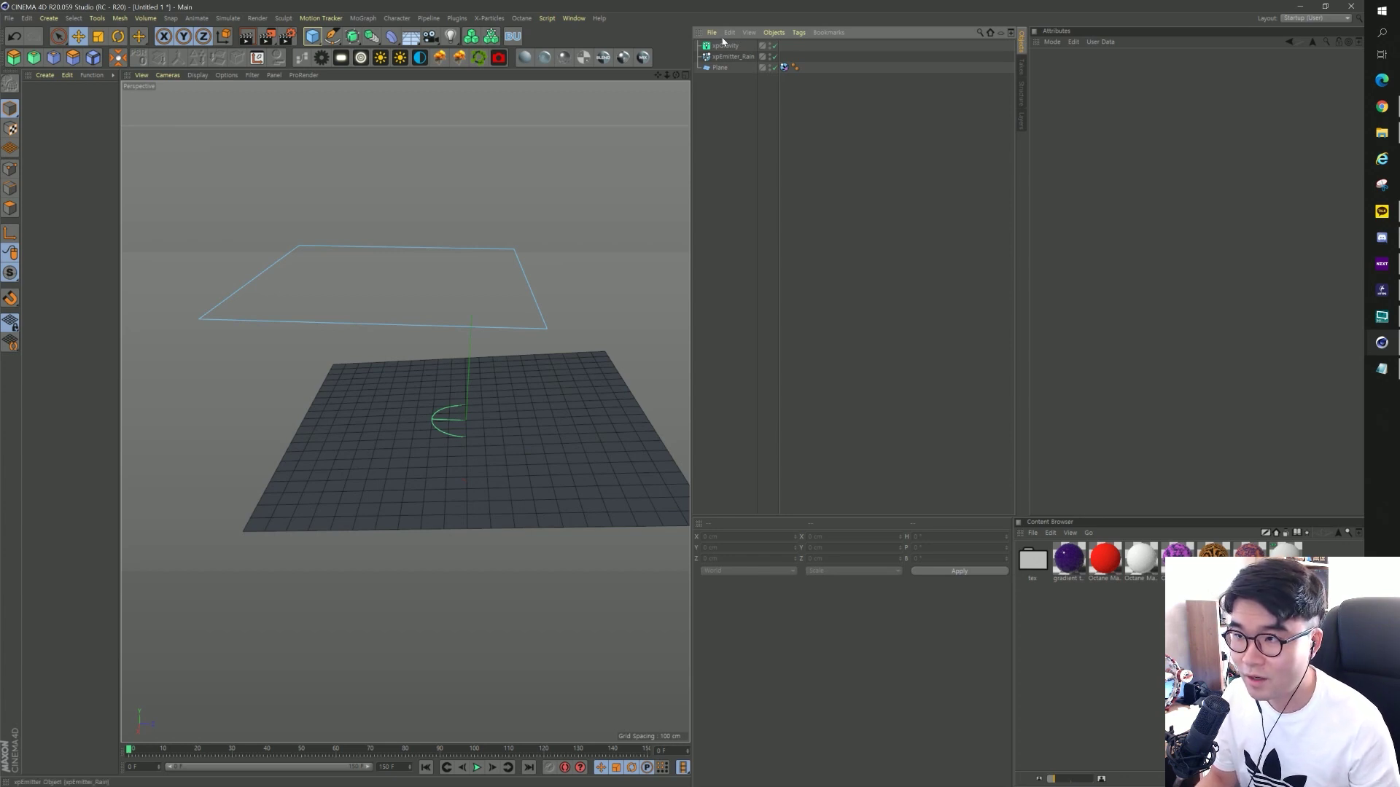
Briefly preview the falling rain, then bring up the X-Particles menu.
left_click(478, 767)
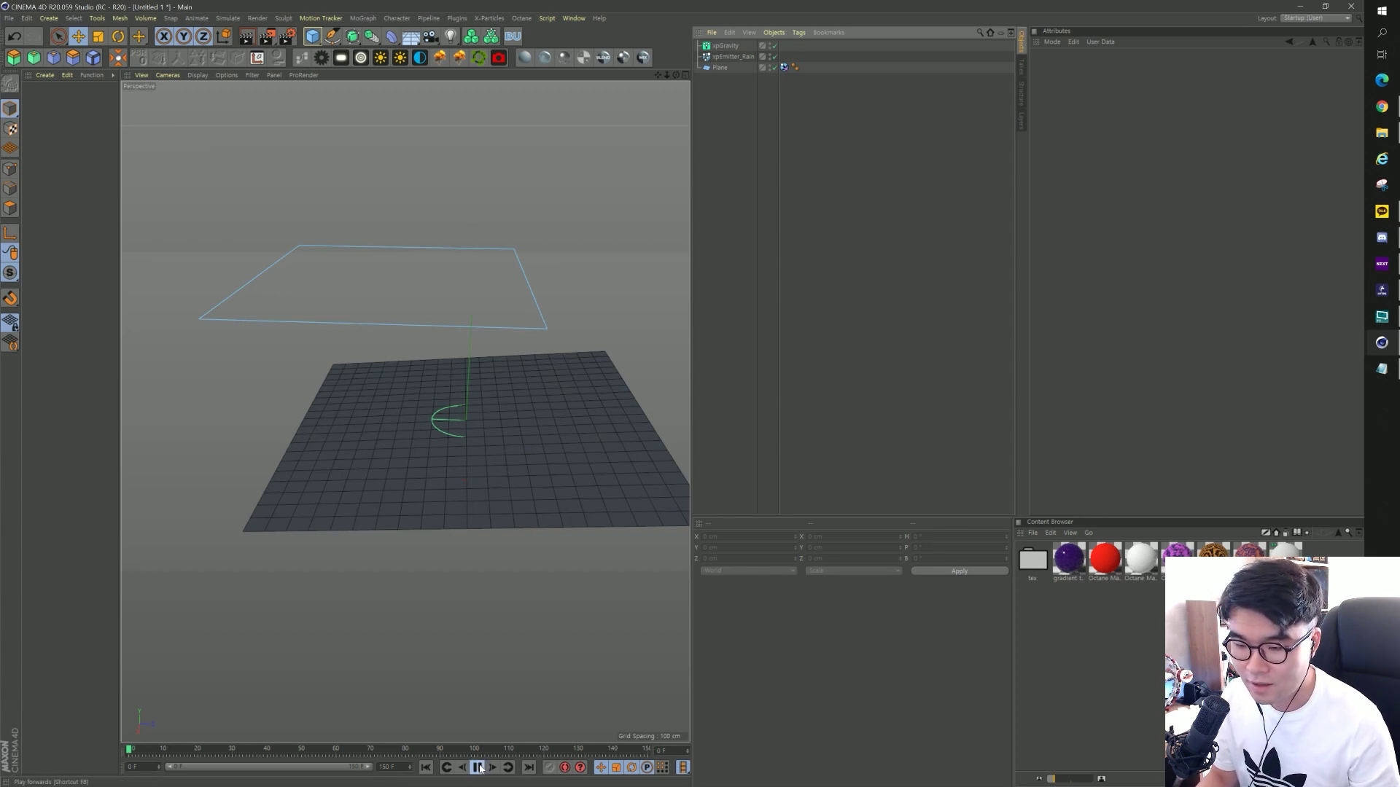
left_click(478, 768)
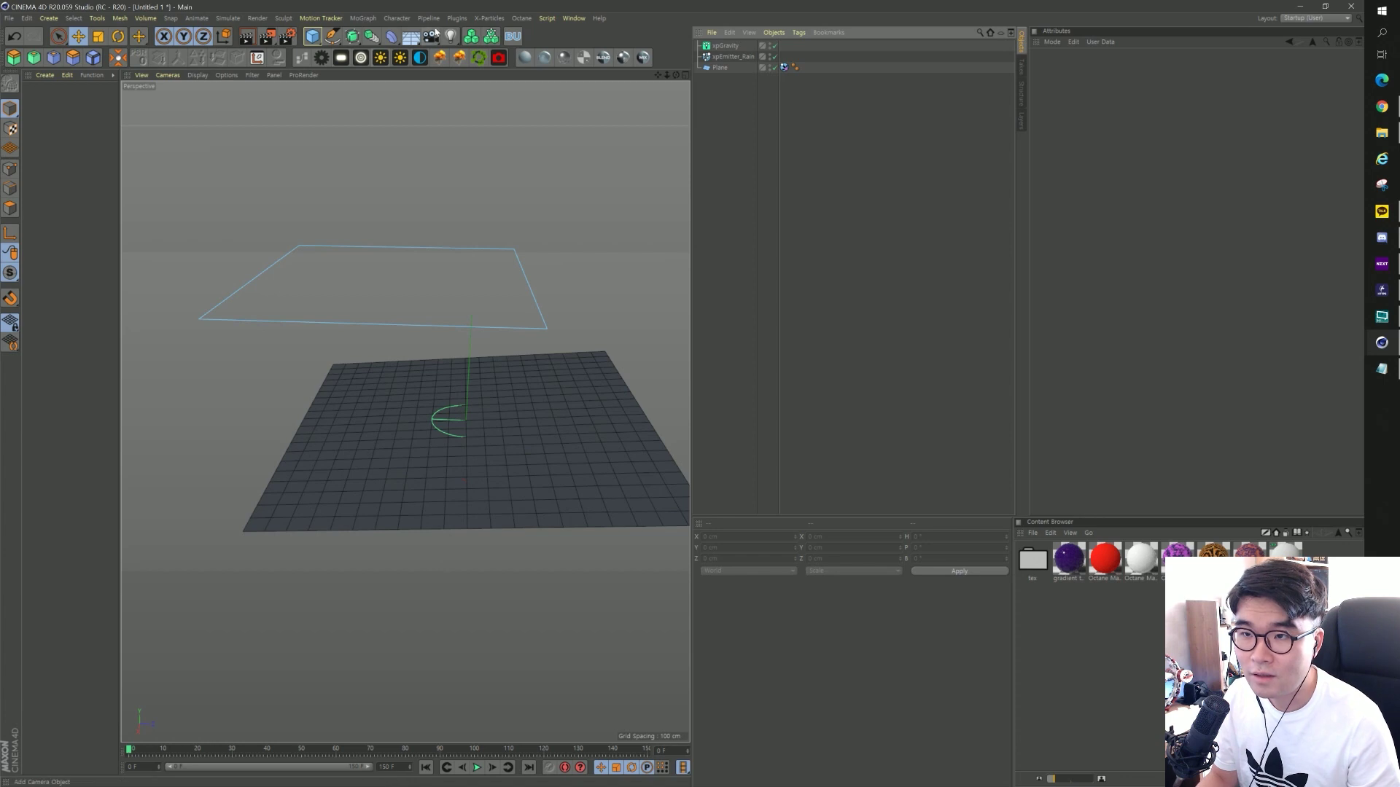
left_click(491, 18)
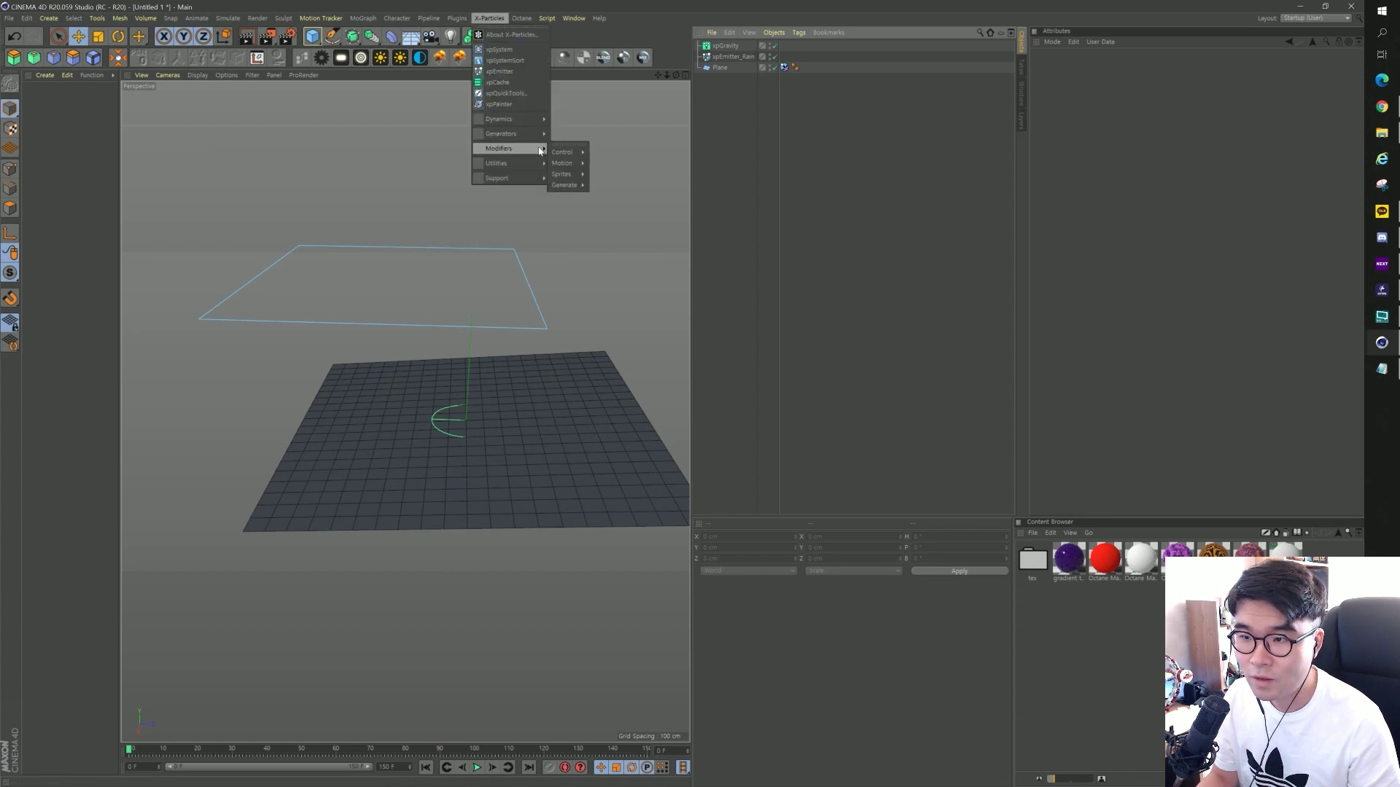
mouse_move(562, 162)
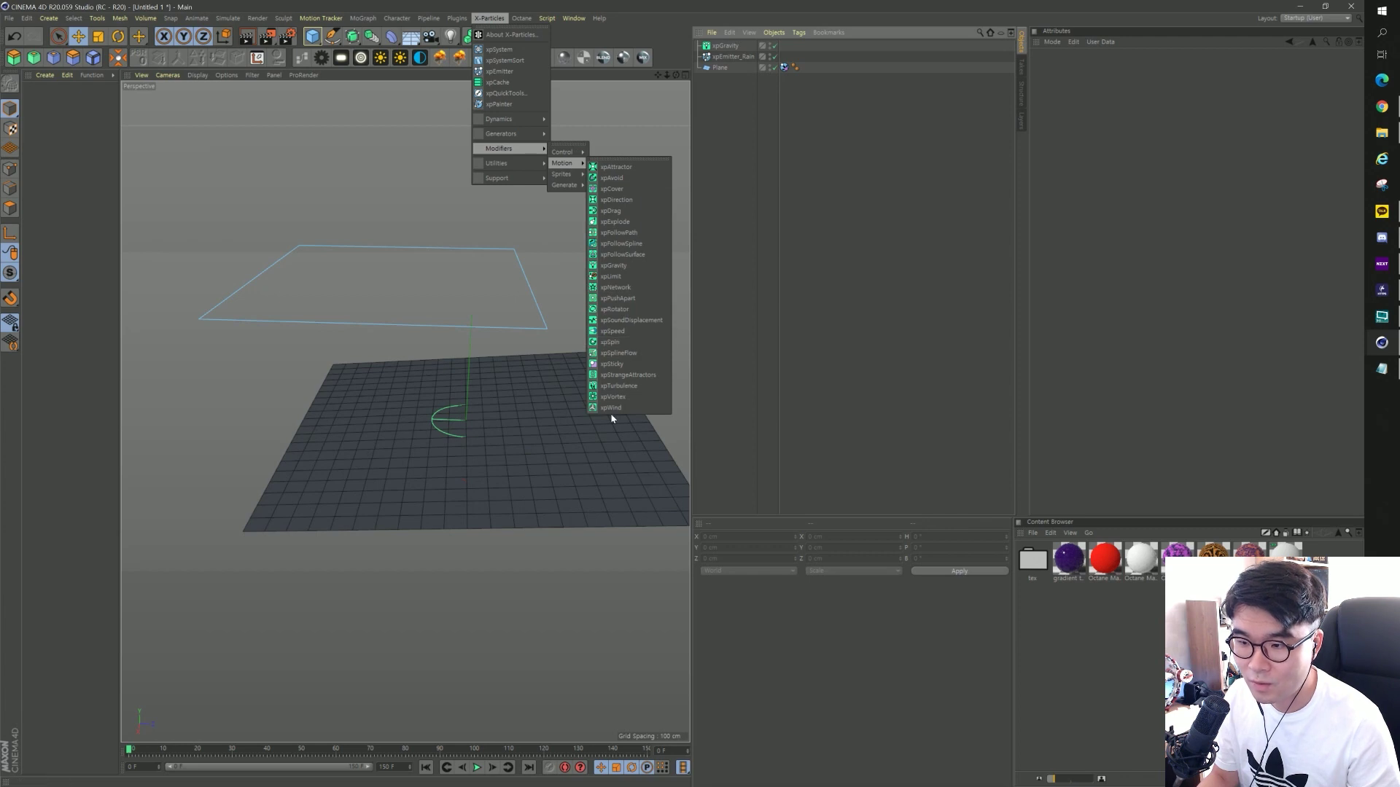
Add an xpWind modifier and preview its effect on the rain from another angle.
left_click(642, 410)
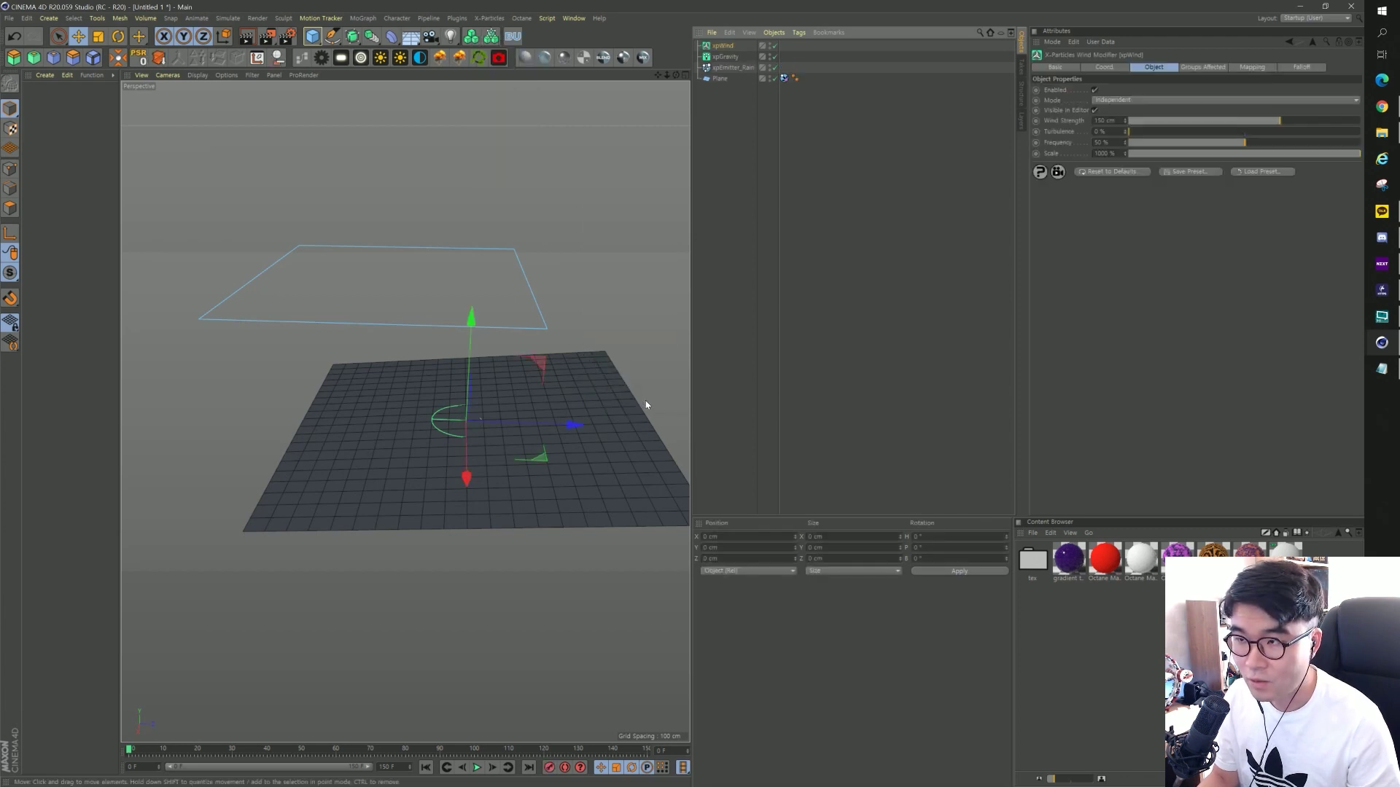
left_click(478, 767)
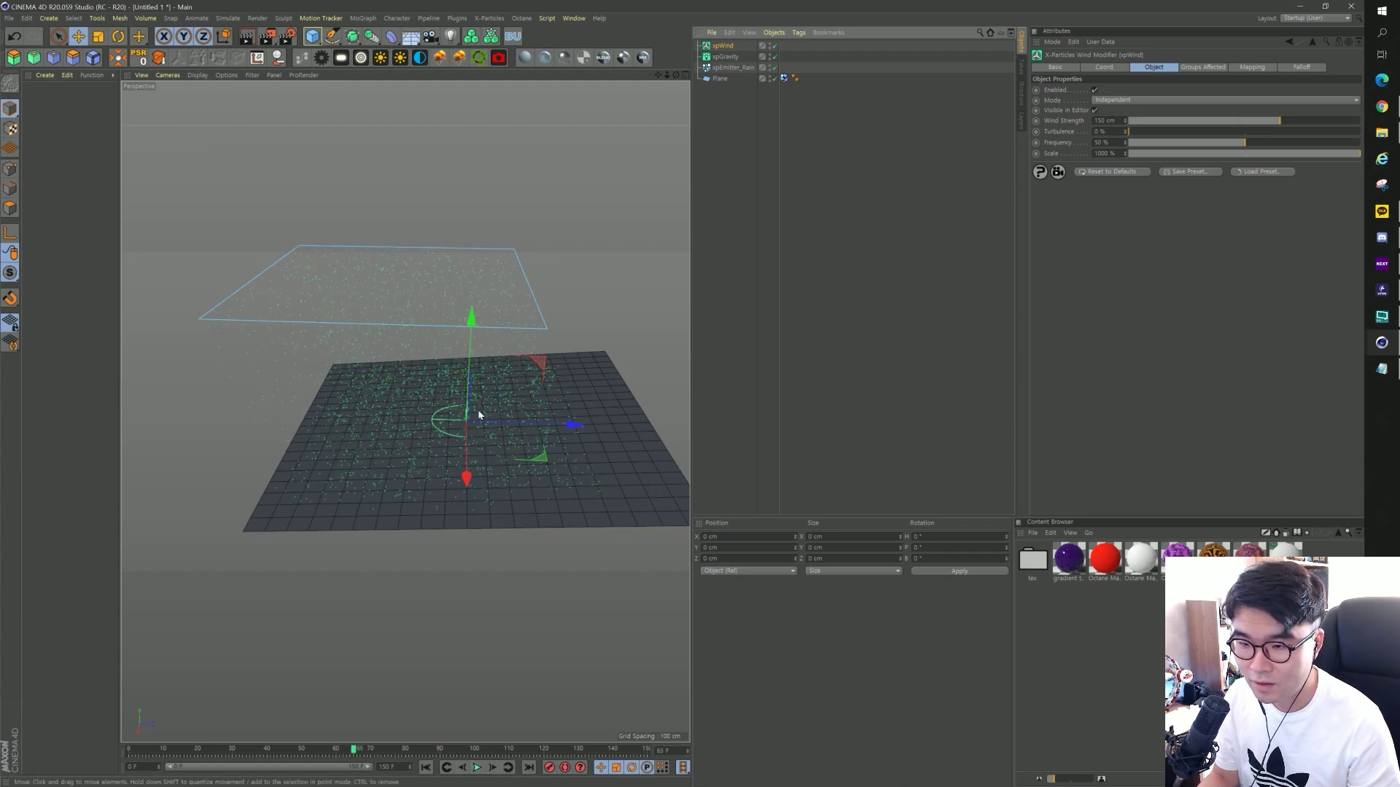
scroll(466, 417, "up", 3)
scroll(474, 414, "up", 4)
scroll(437, 414, "up", 2)
middle_click_drag(418, 416, 289, 329)
scroll(427, 417, "down", 6)
scroll(428, 423, "down", 2)
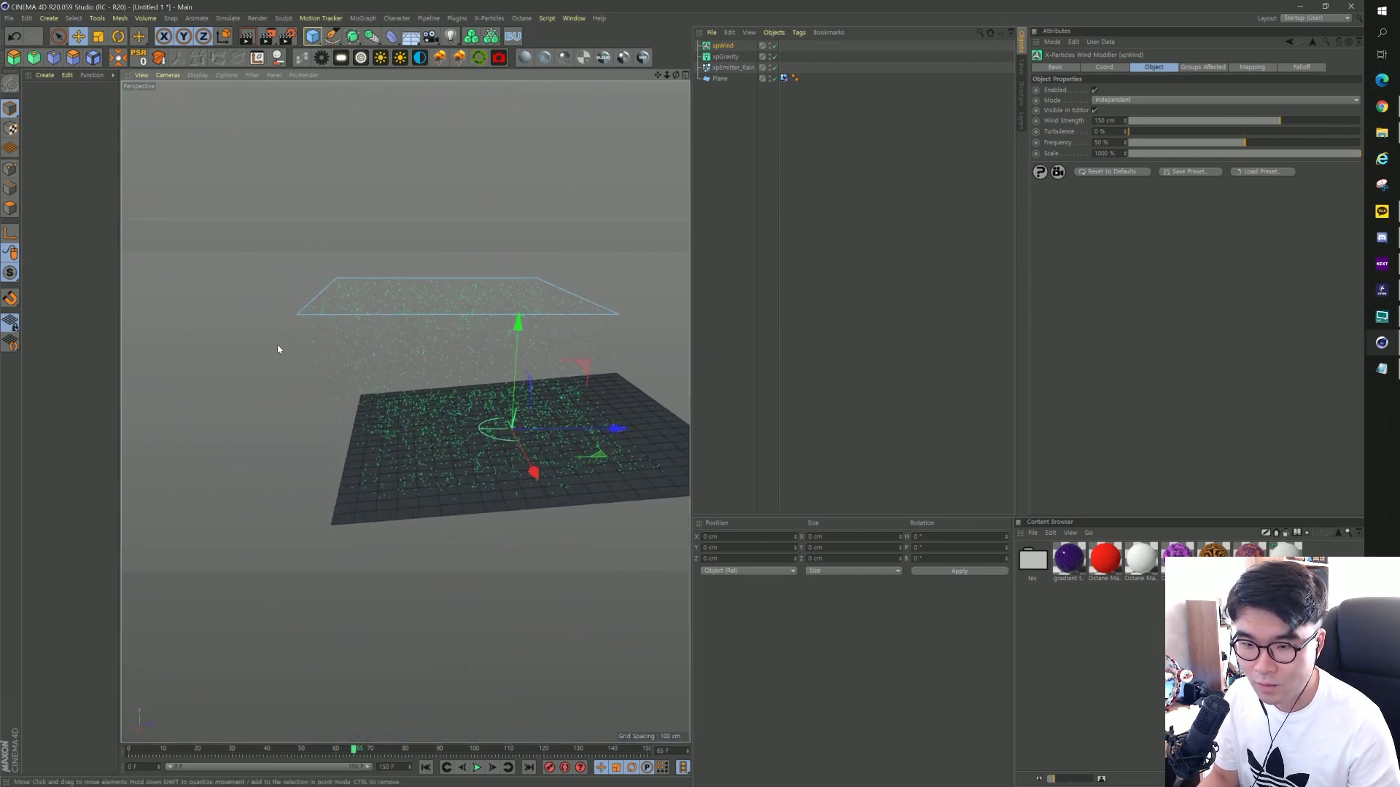
Position the xpWind modifier at P.Y 285 cm and P.Z -857 cm.
left_click(1101, 67)
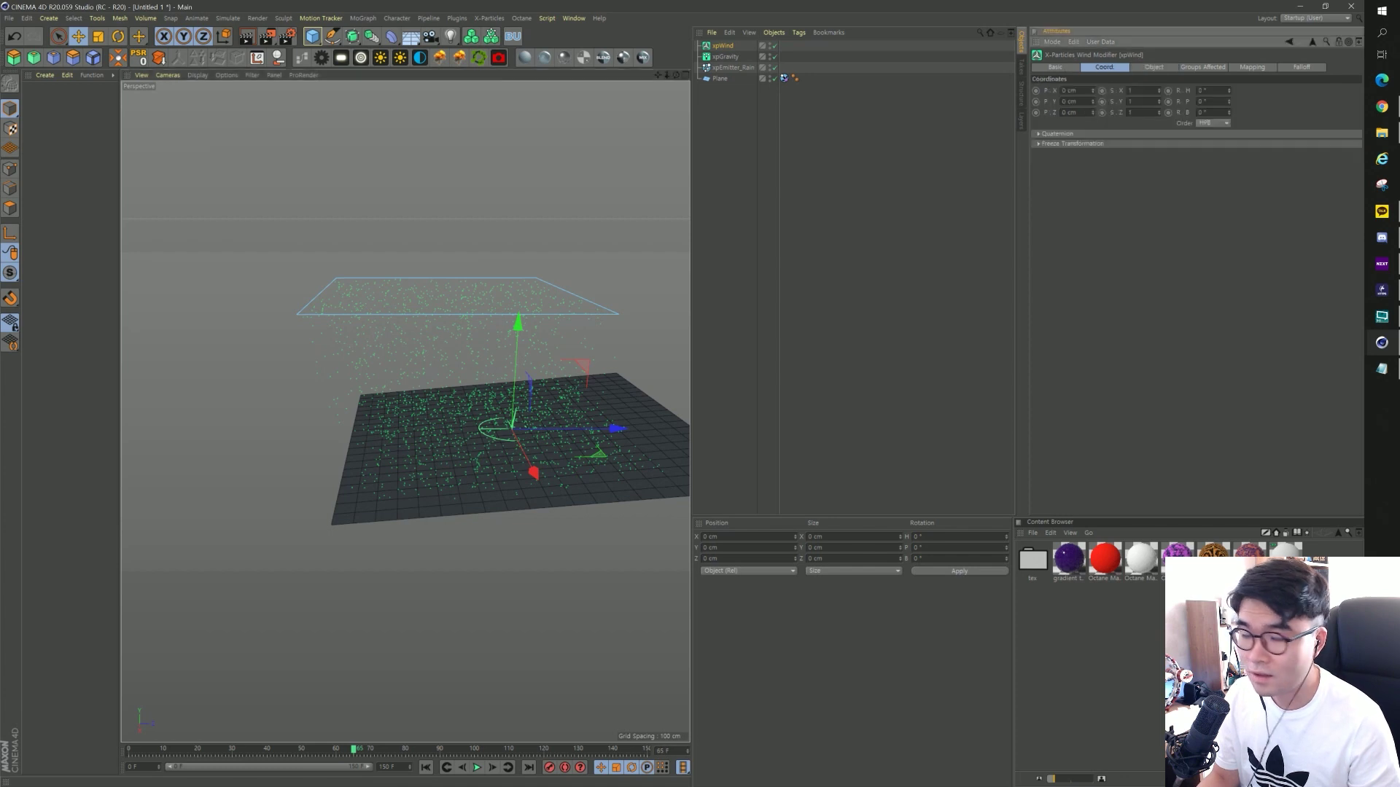
left_click(1069, 101)
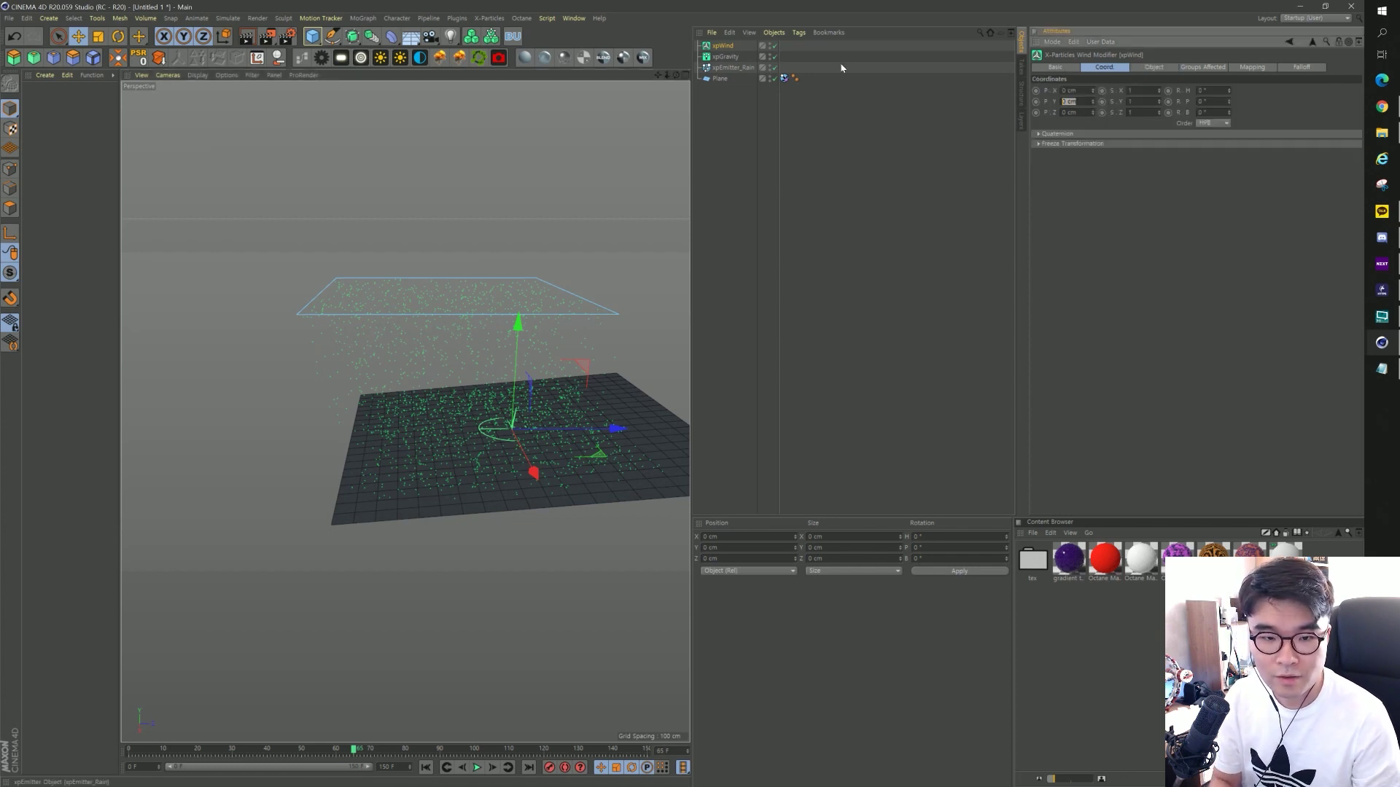
type("285")
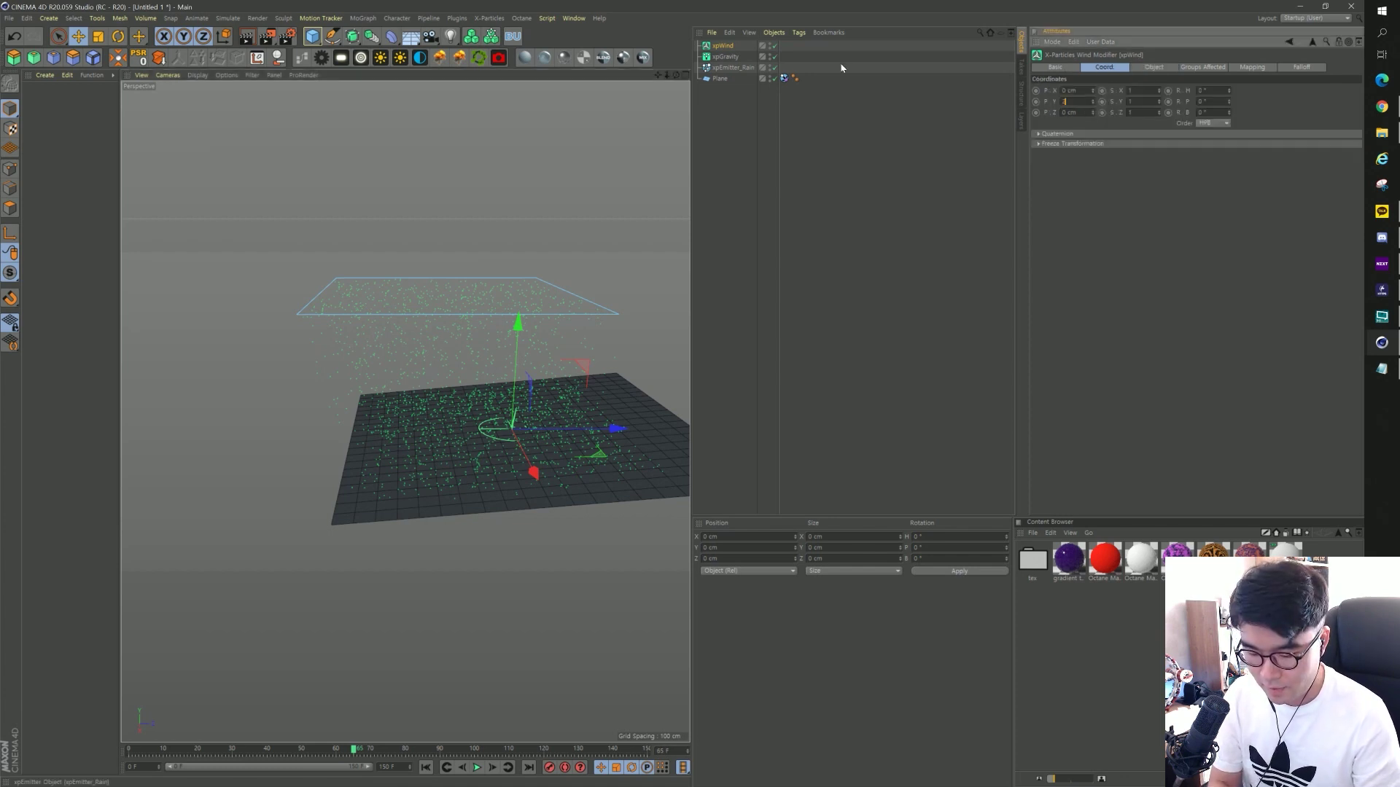
key("Tab")
type("-85")
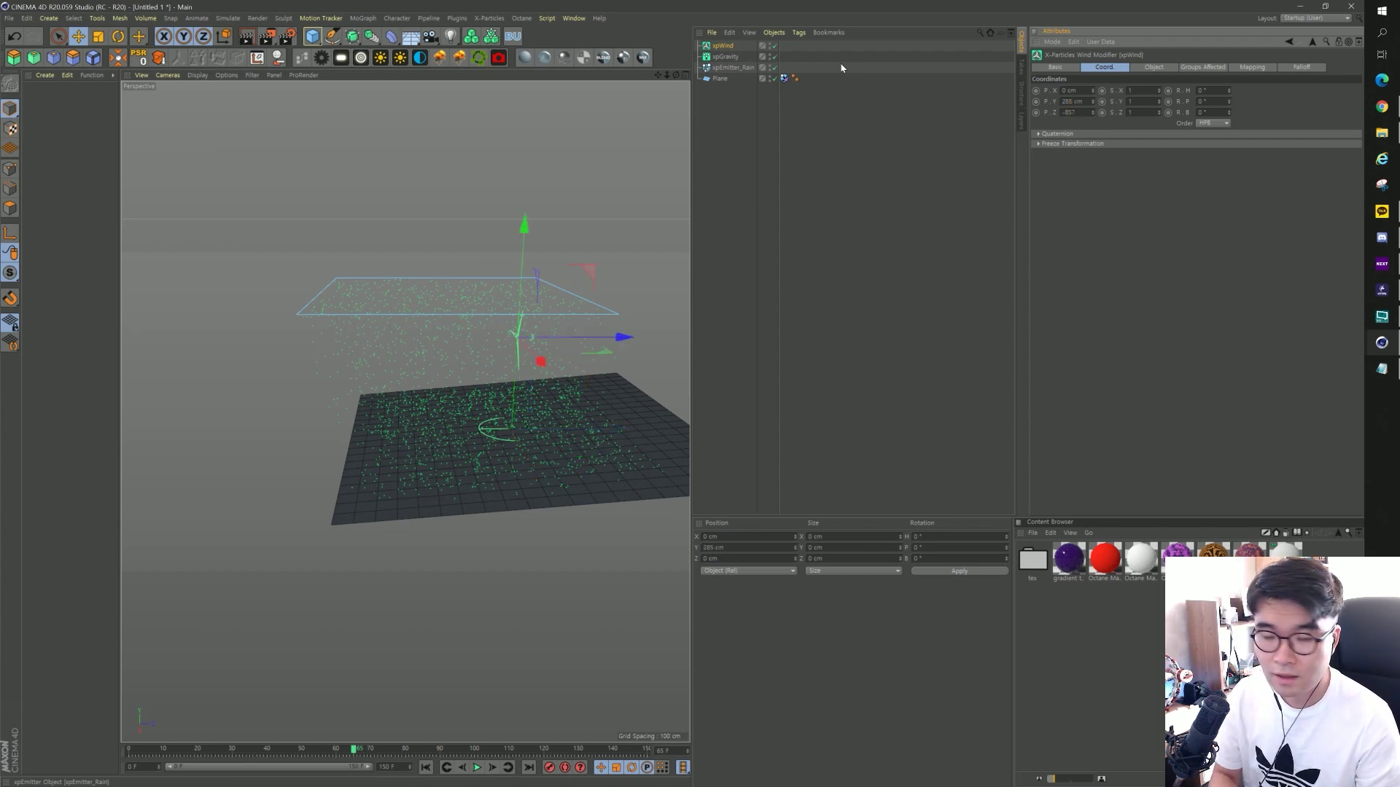
type("7")
key("Return")
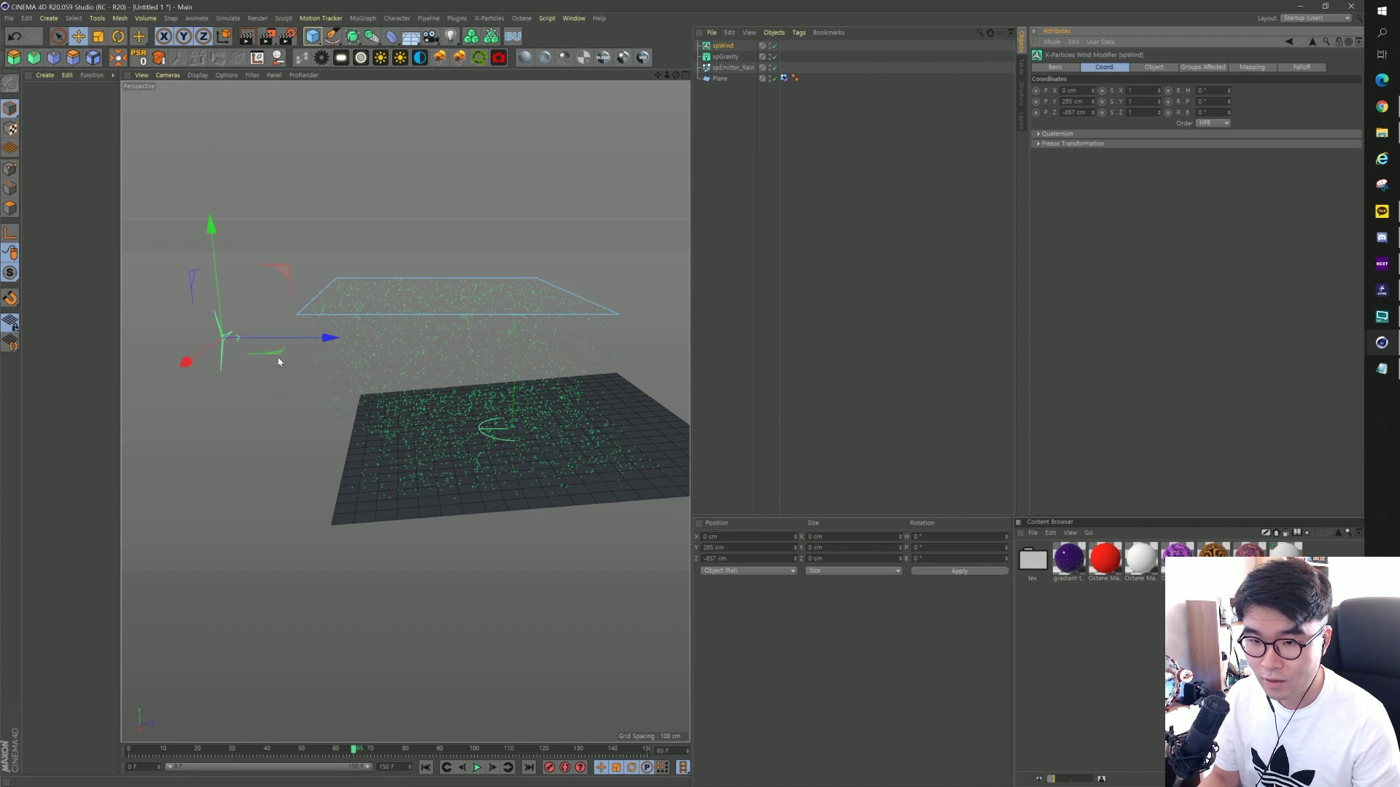
Replay the rain from frame 0 to check the repositioned wind, then rewind.
left_click(425, 767)
left_click(478, 767)
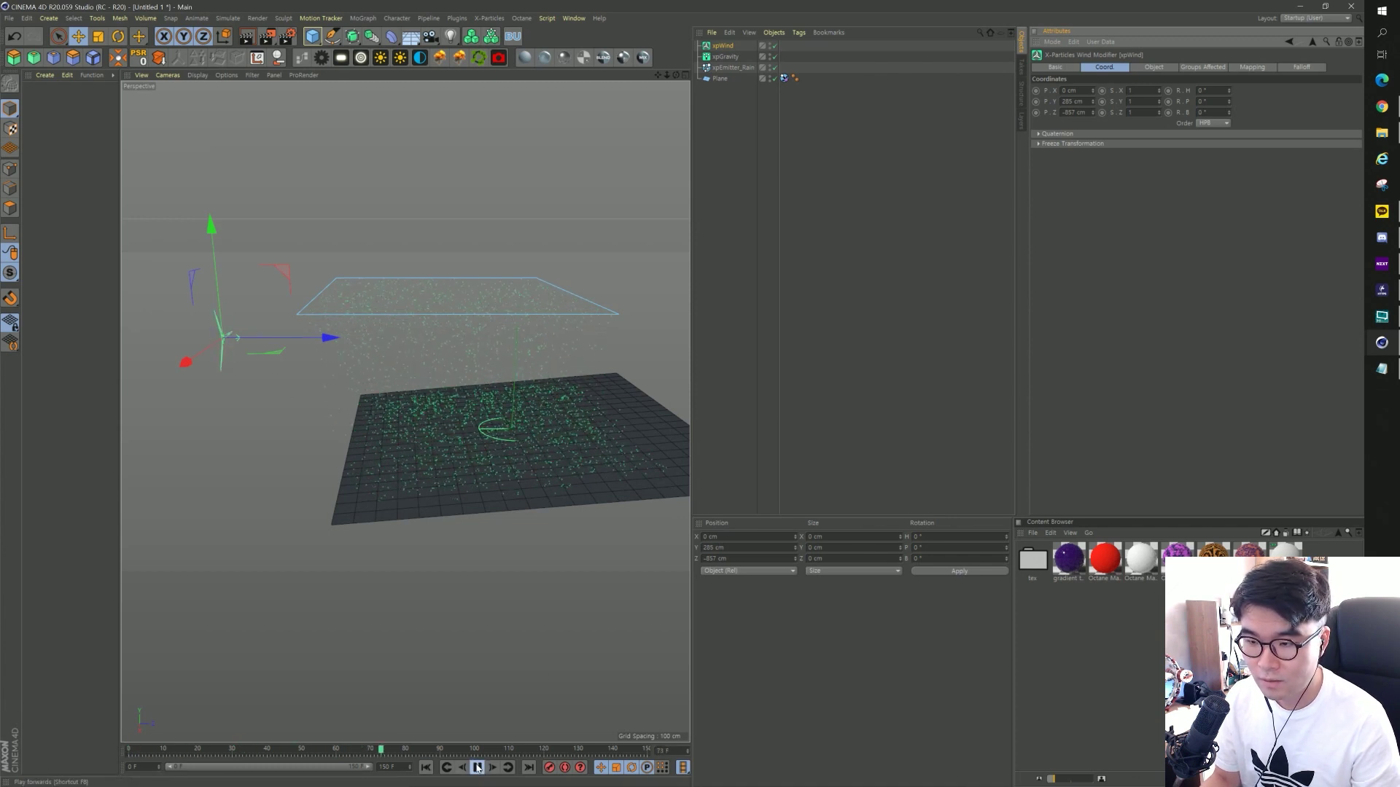
left_click(477, 767)
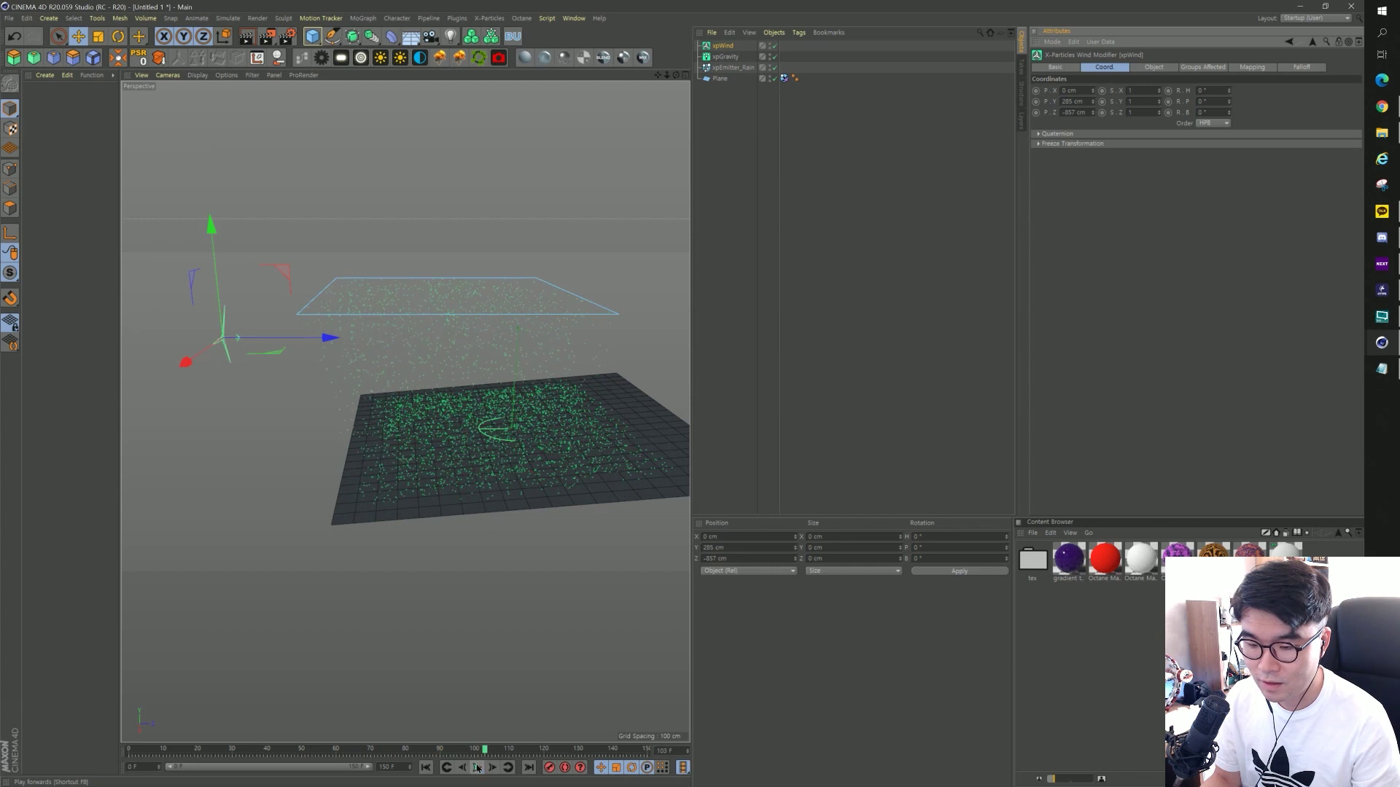
left_click(427, 771)
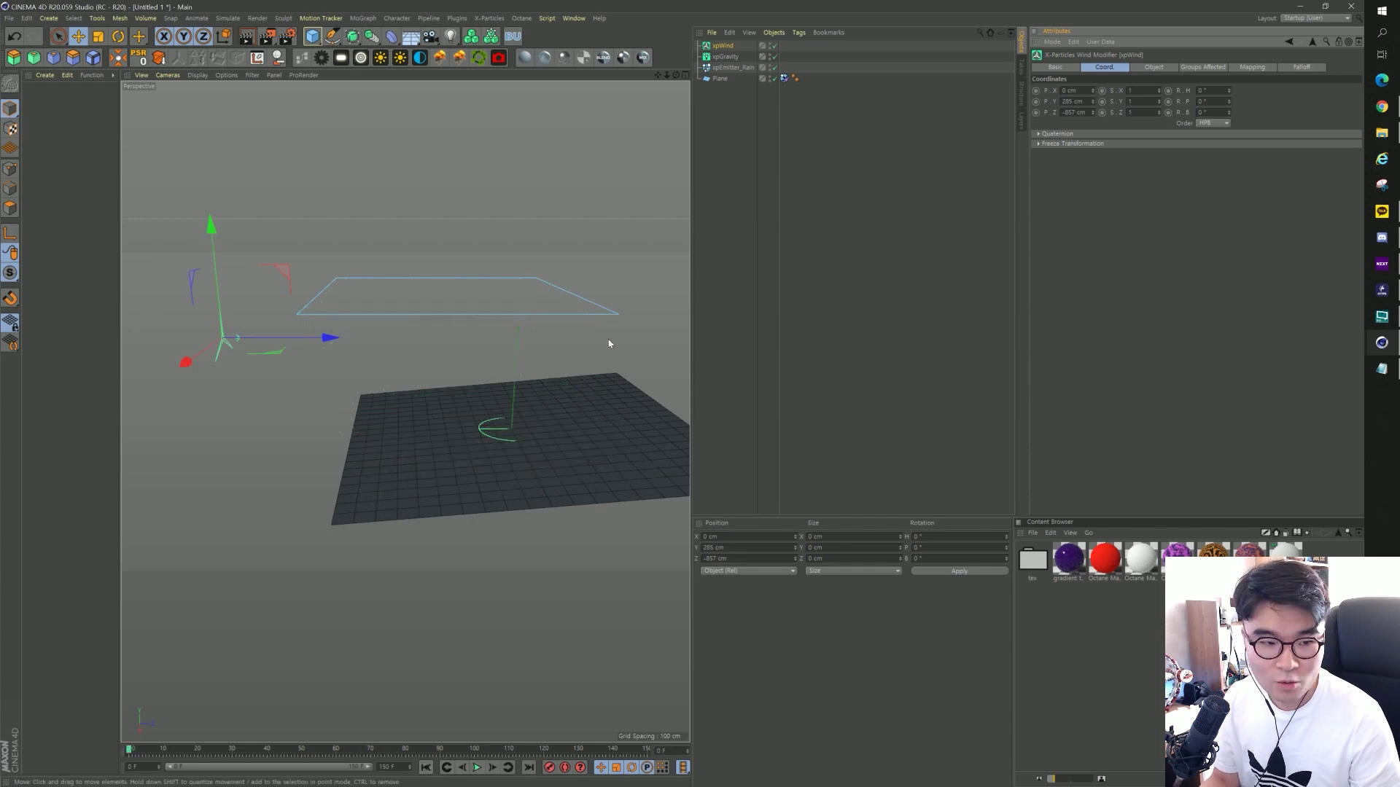
left_click(1148, 66)
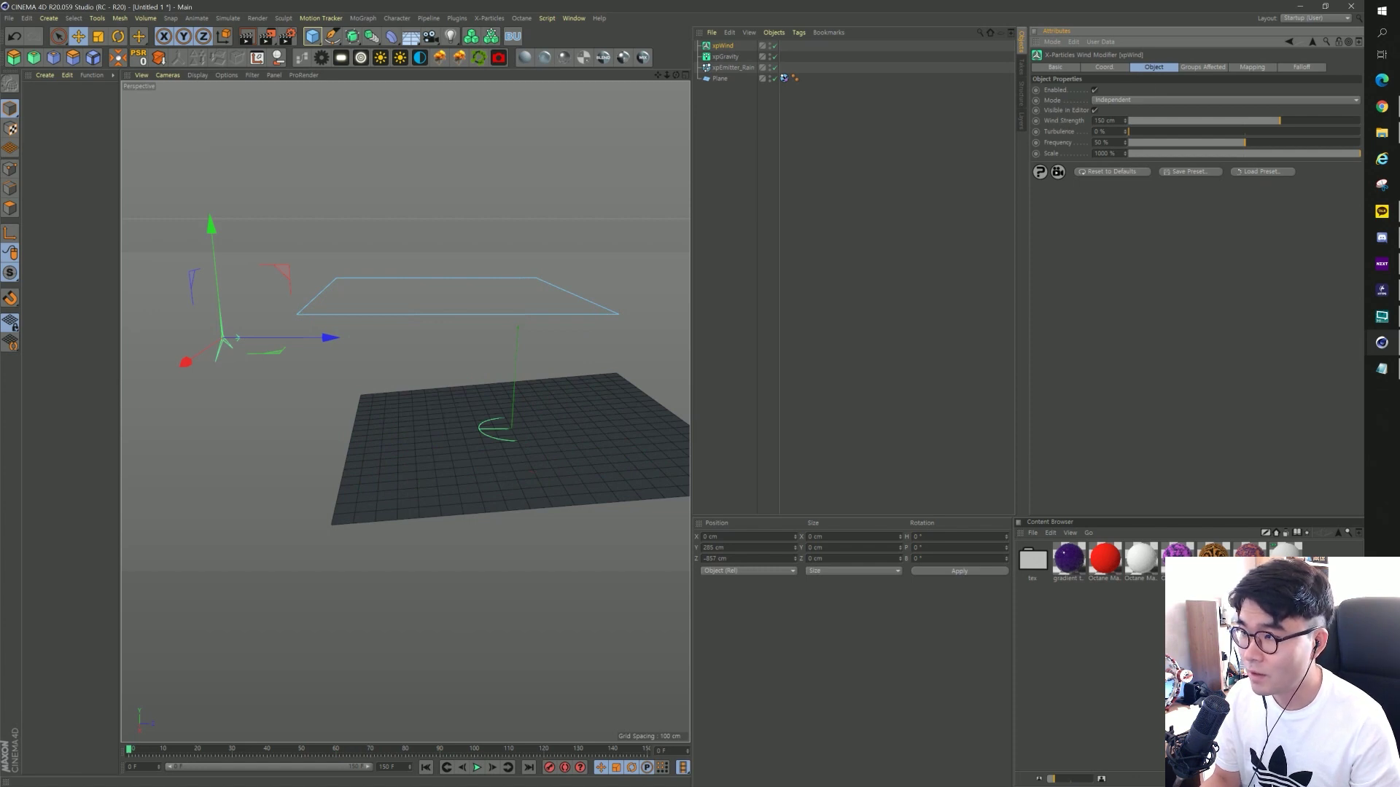
Set xpWind Wind Strength to 300 cm, preview the harder rain, and rewind to frame 0.
type("300")
key("Return")
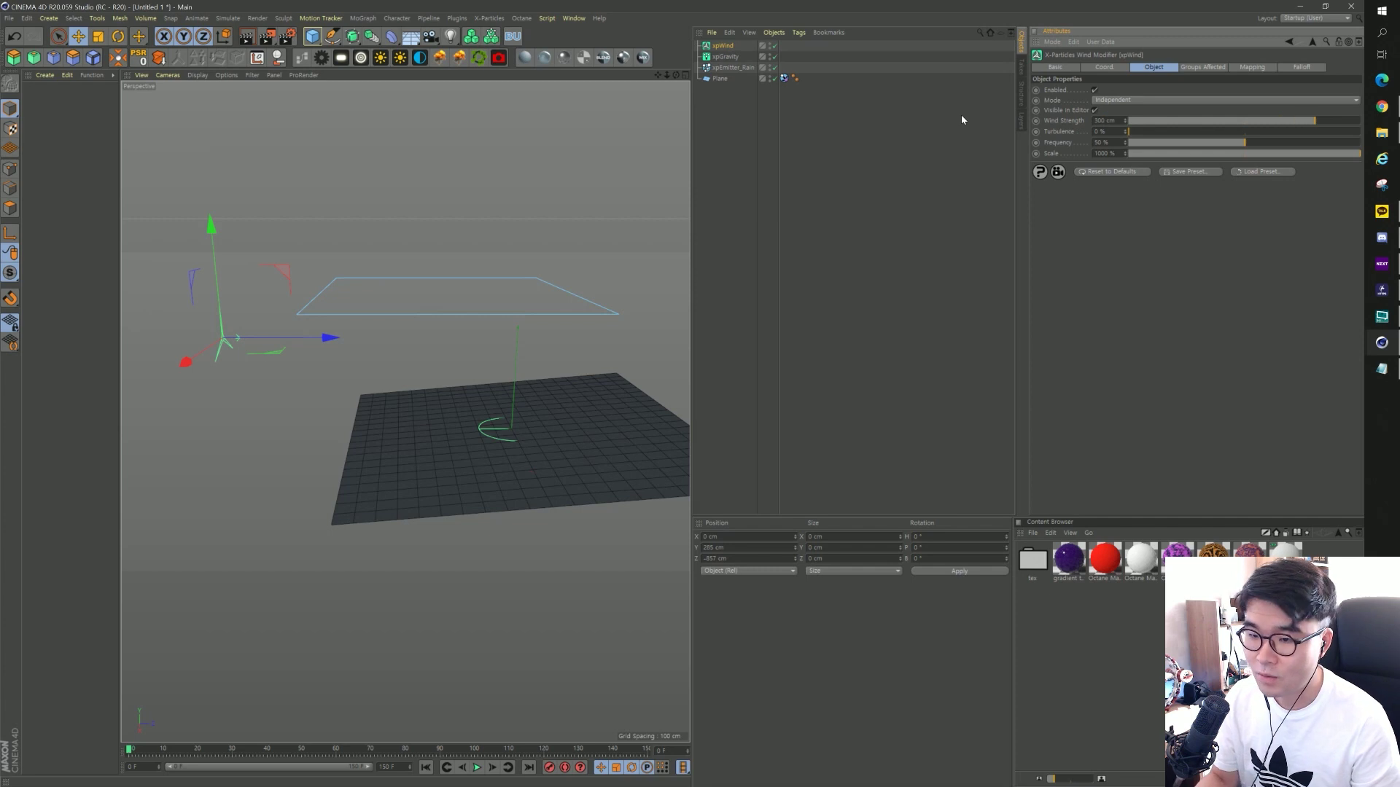
left_click(476, 769)
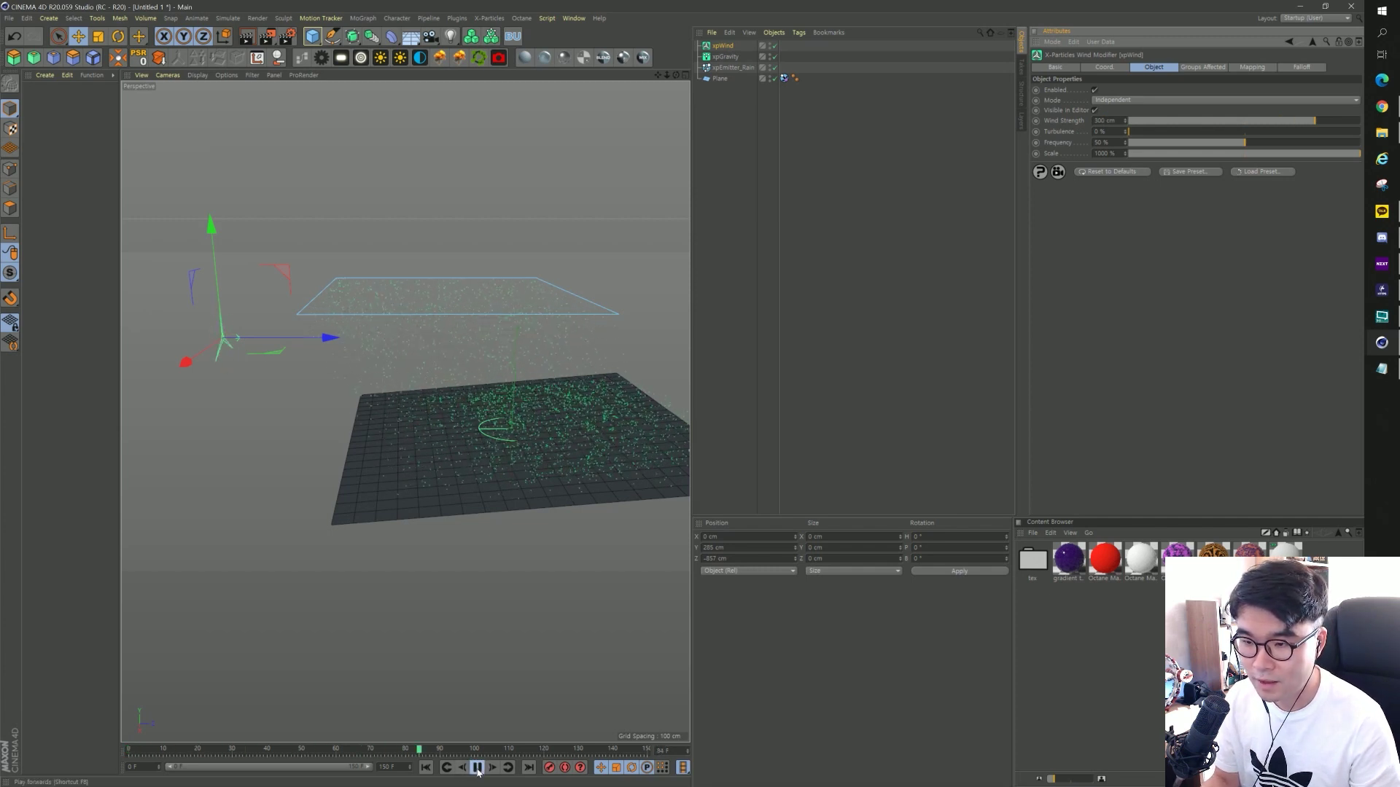
left_click(478, 768)
left_click(426, 768)
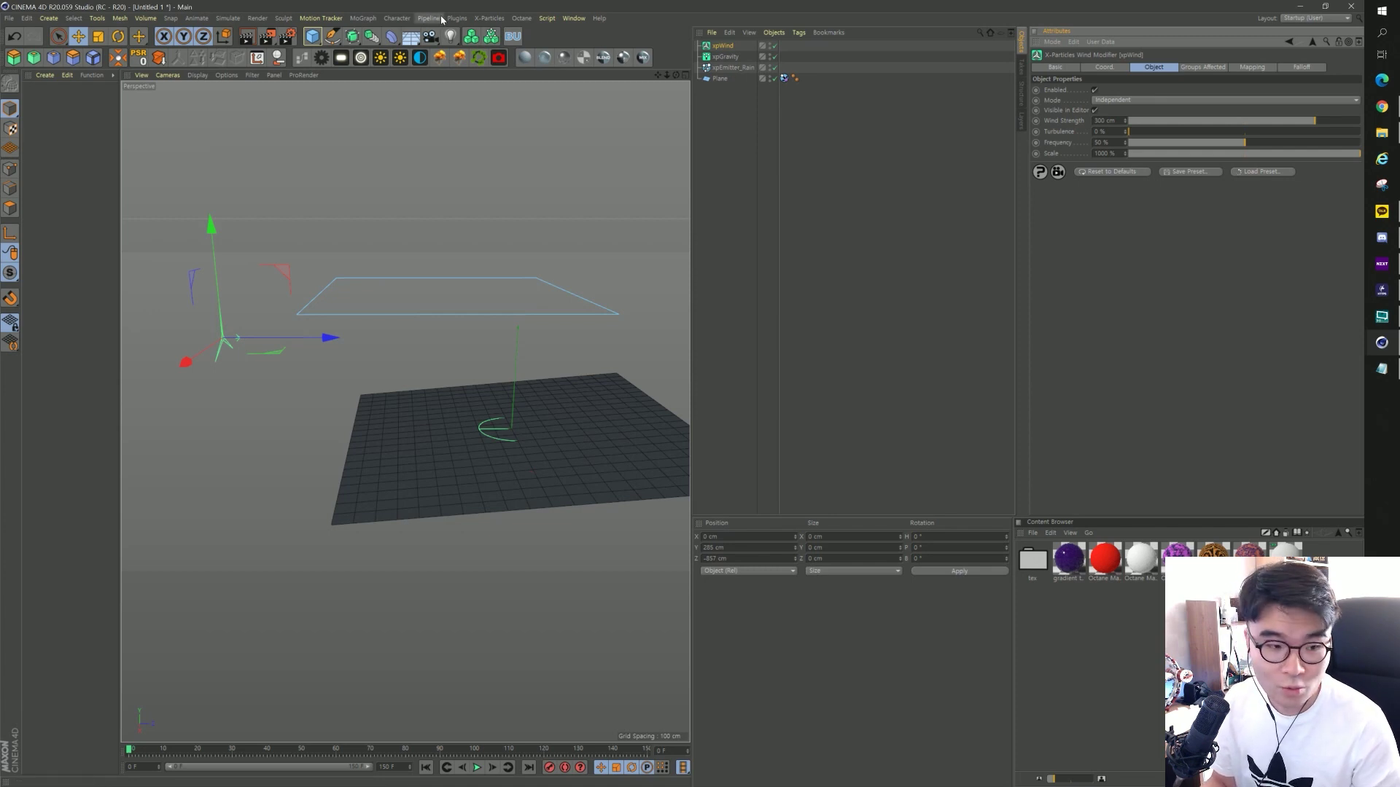
left_click(488, 18)
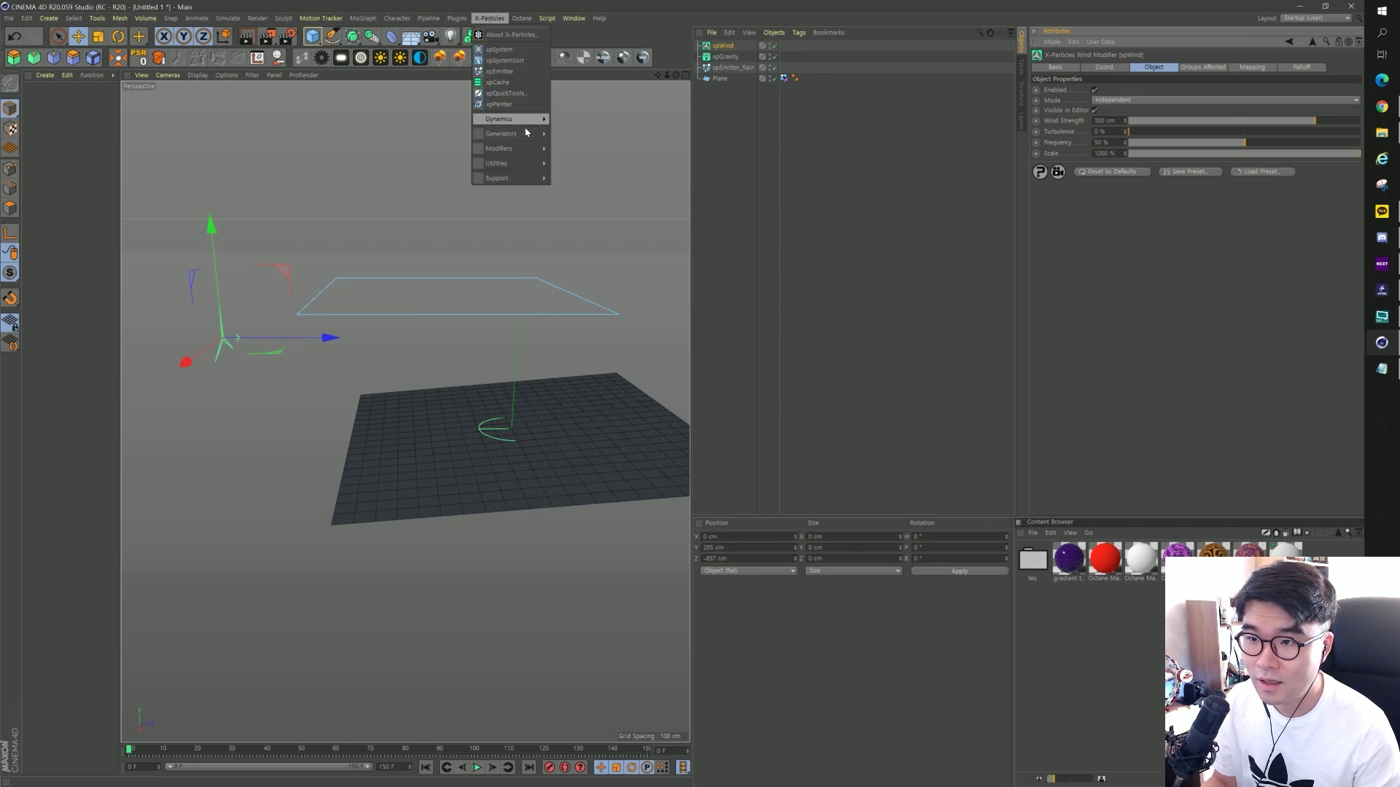
mouse_move(562, 163)
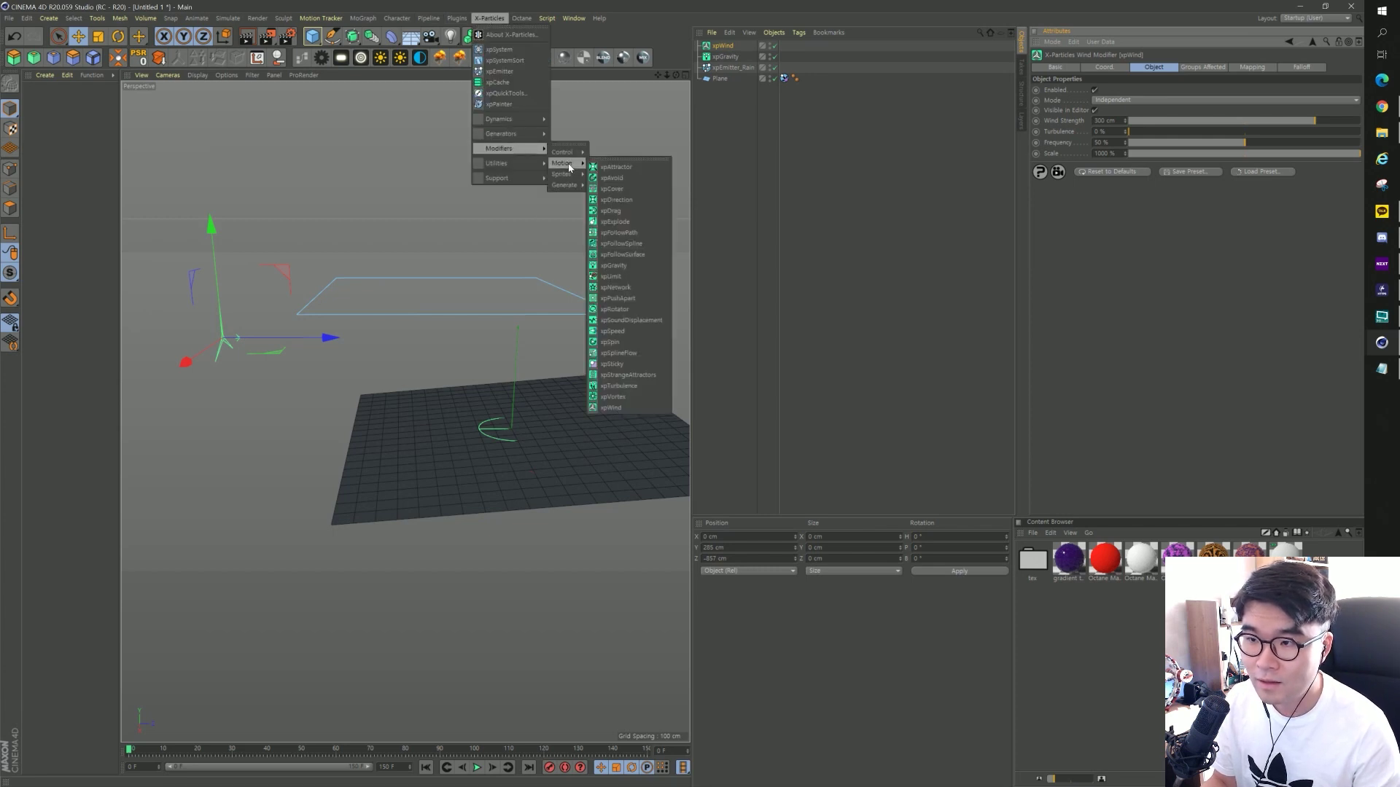
Add an xpTurbulence modifier and set its Scale to 300 %.
left_click(627, 392)
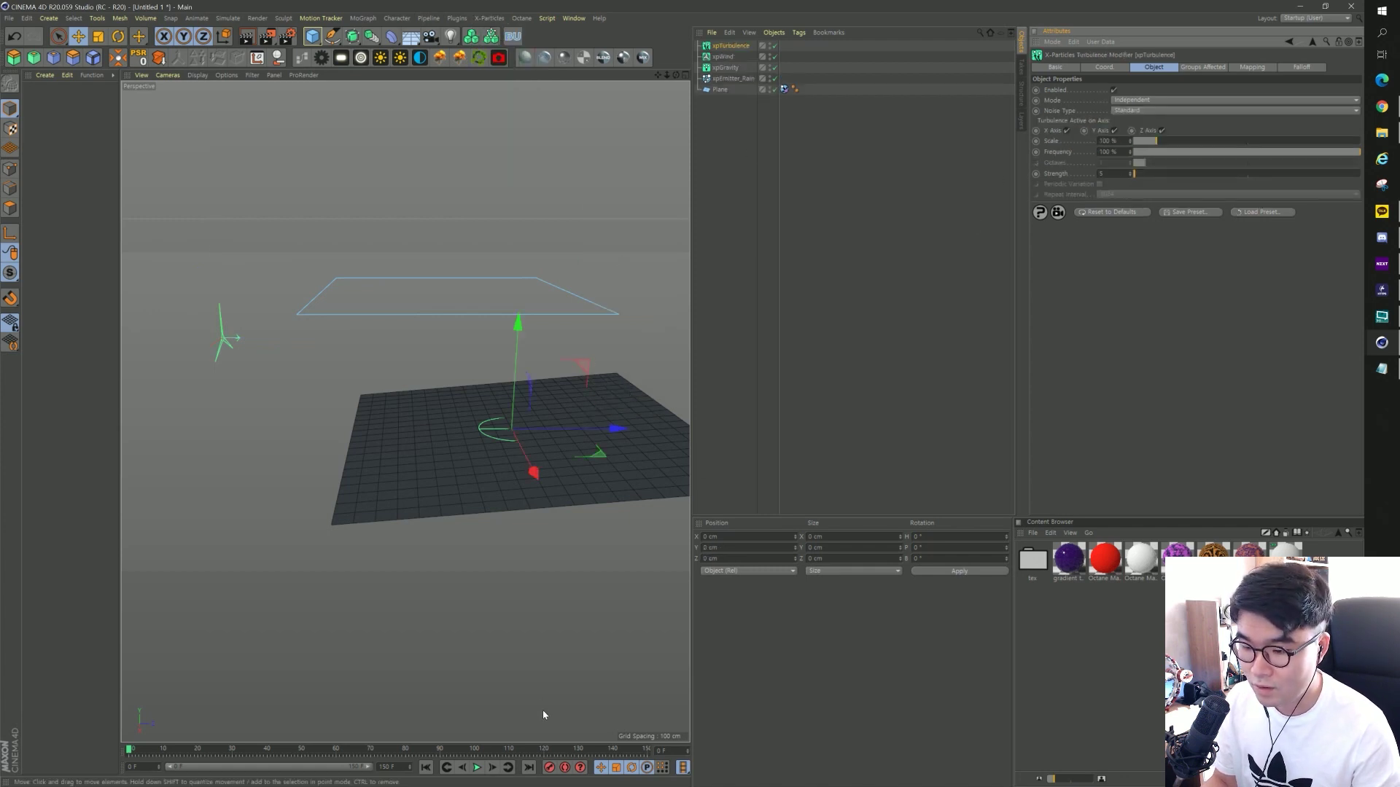
left_click(478, 767)
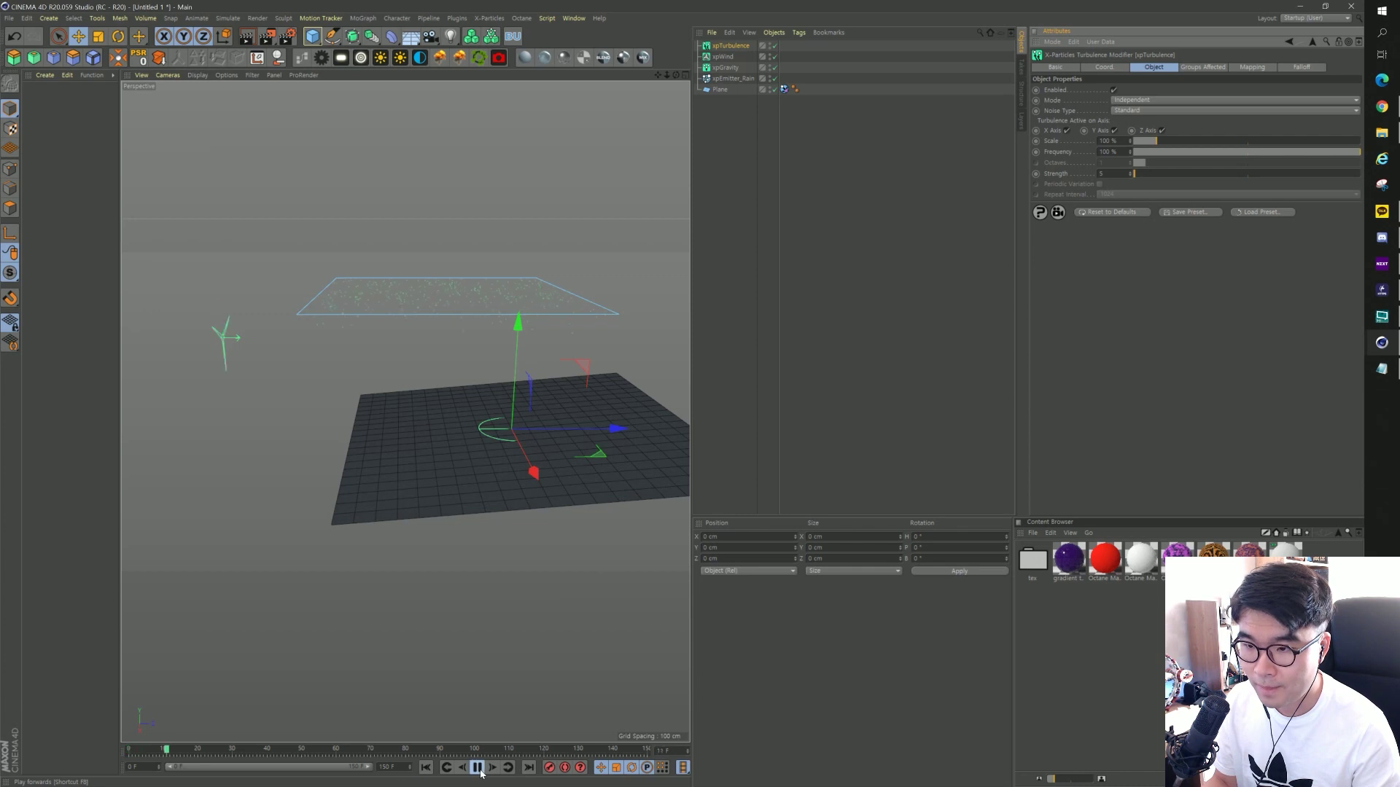
left_click(477, 768)
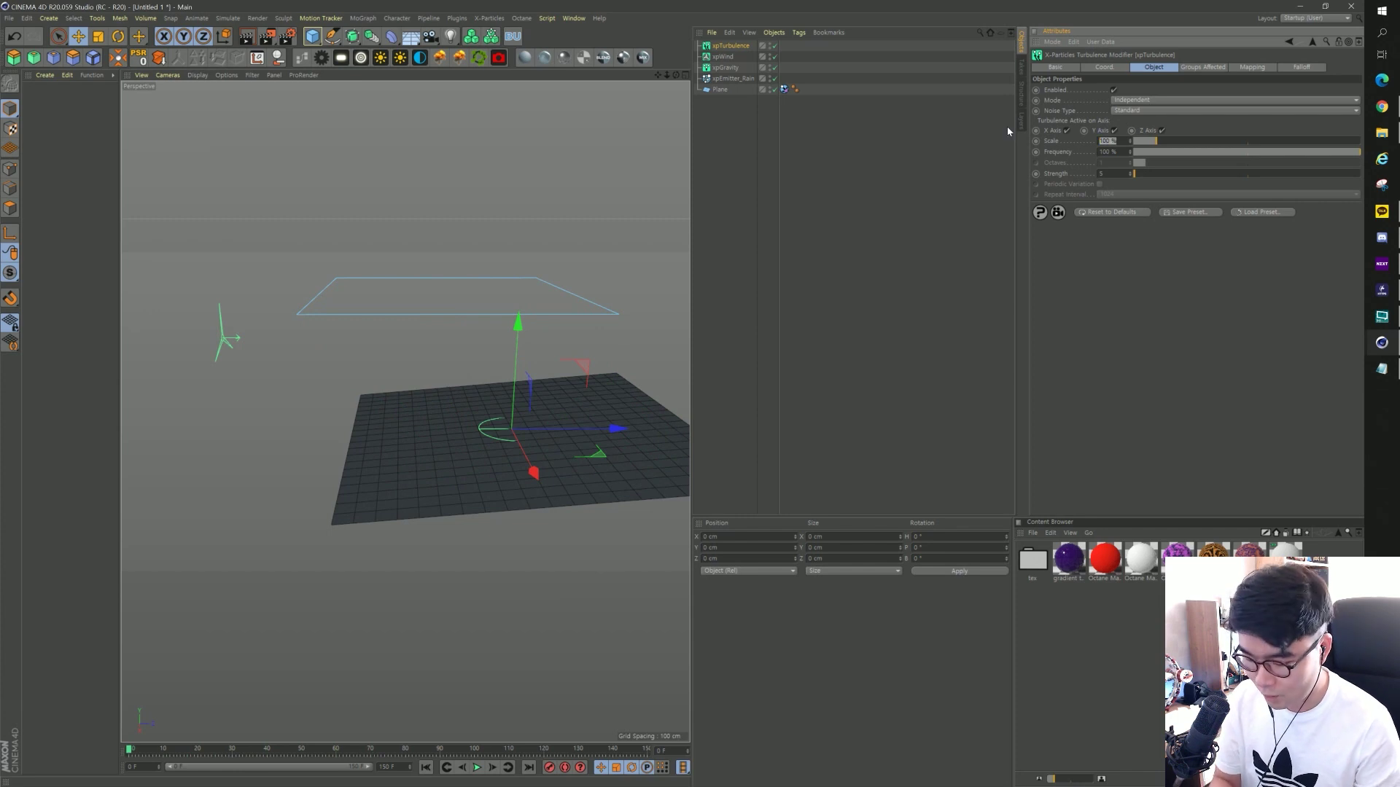
type("300")
key("Return")
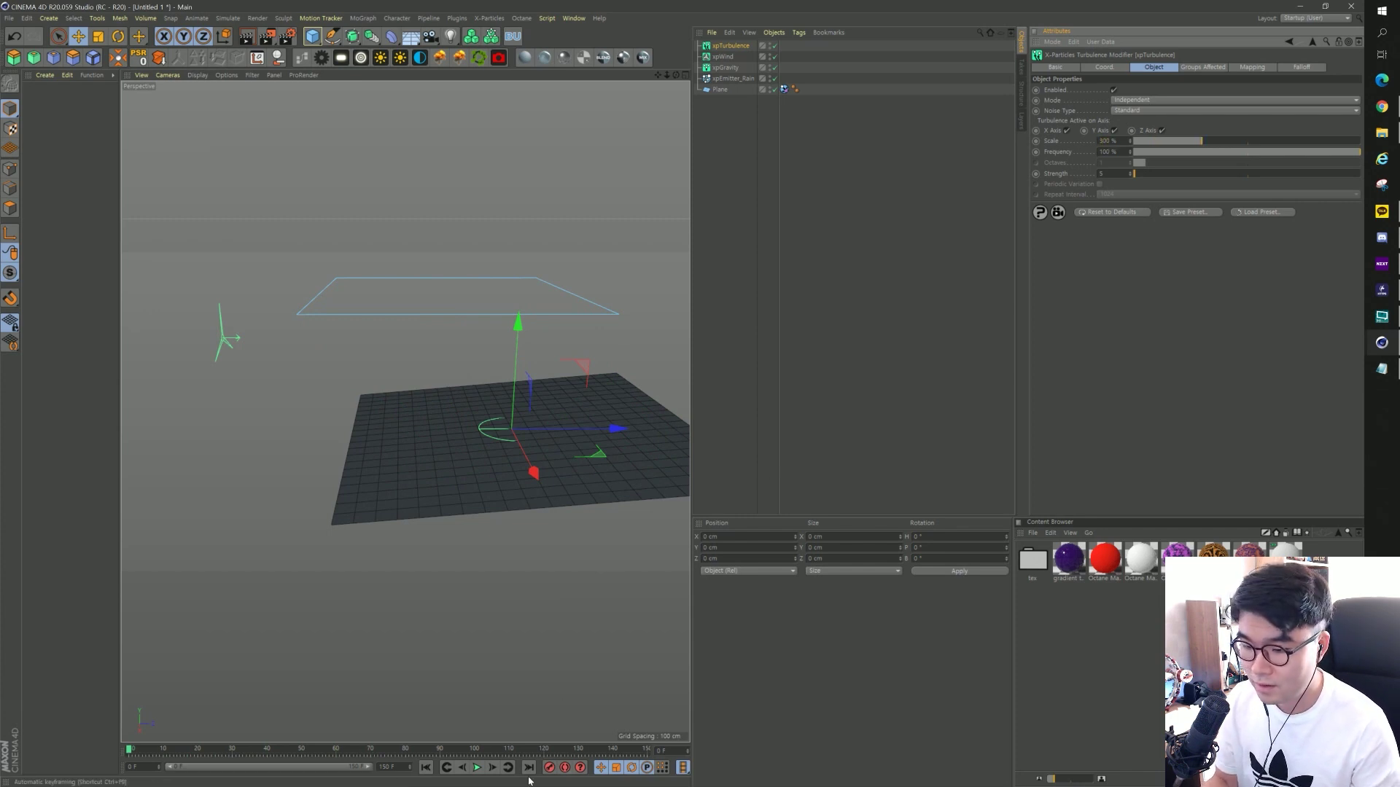
Preview the 300 % turbulence twice, rewinding to frame 0 each time.
left_click(477, 768)
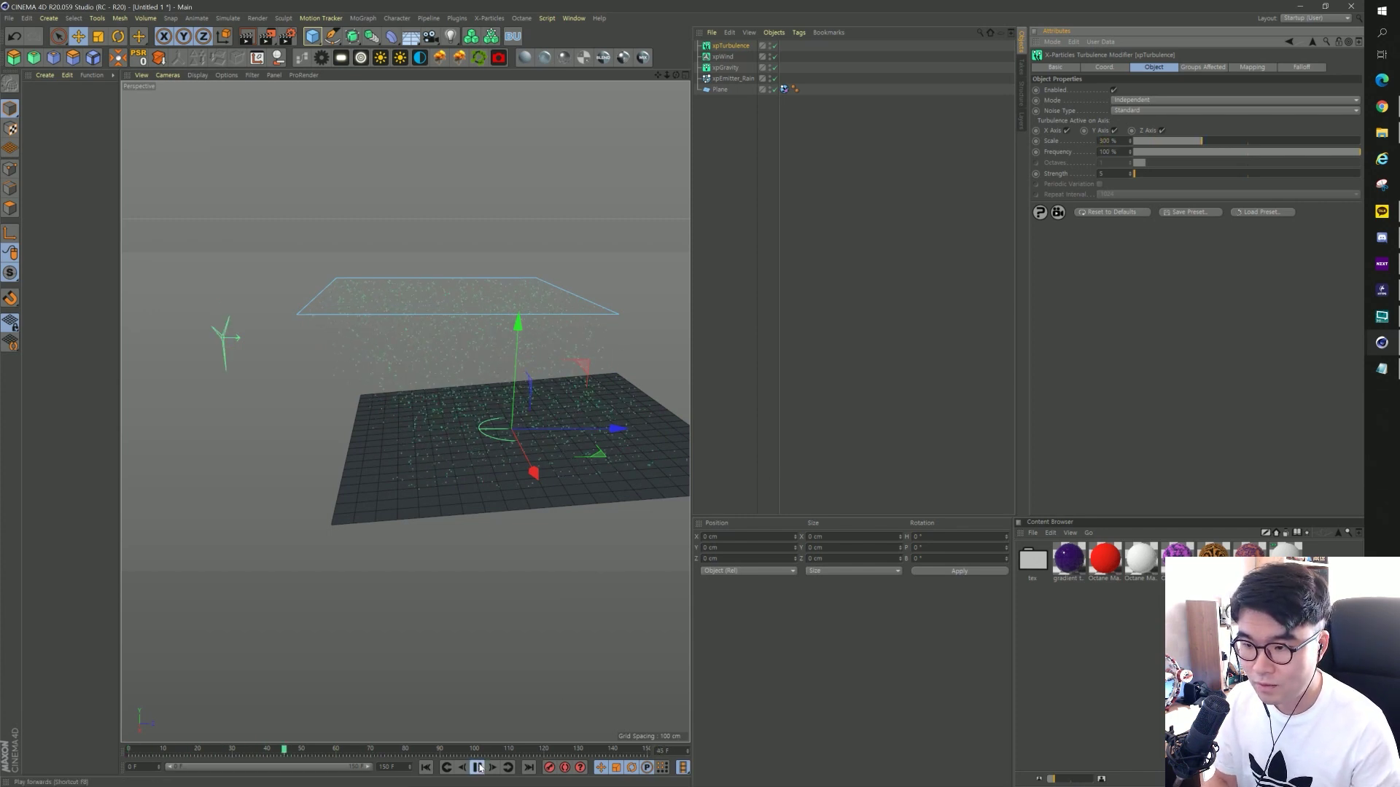
left_click(479, 768)
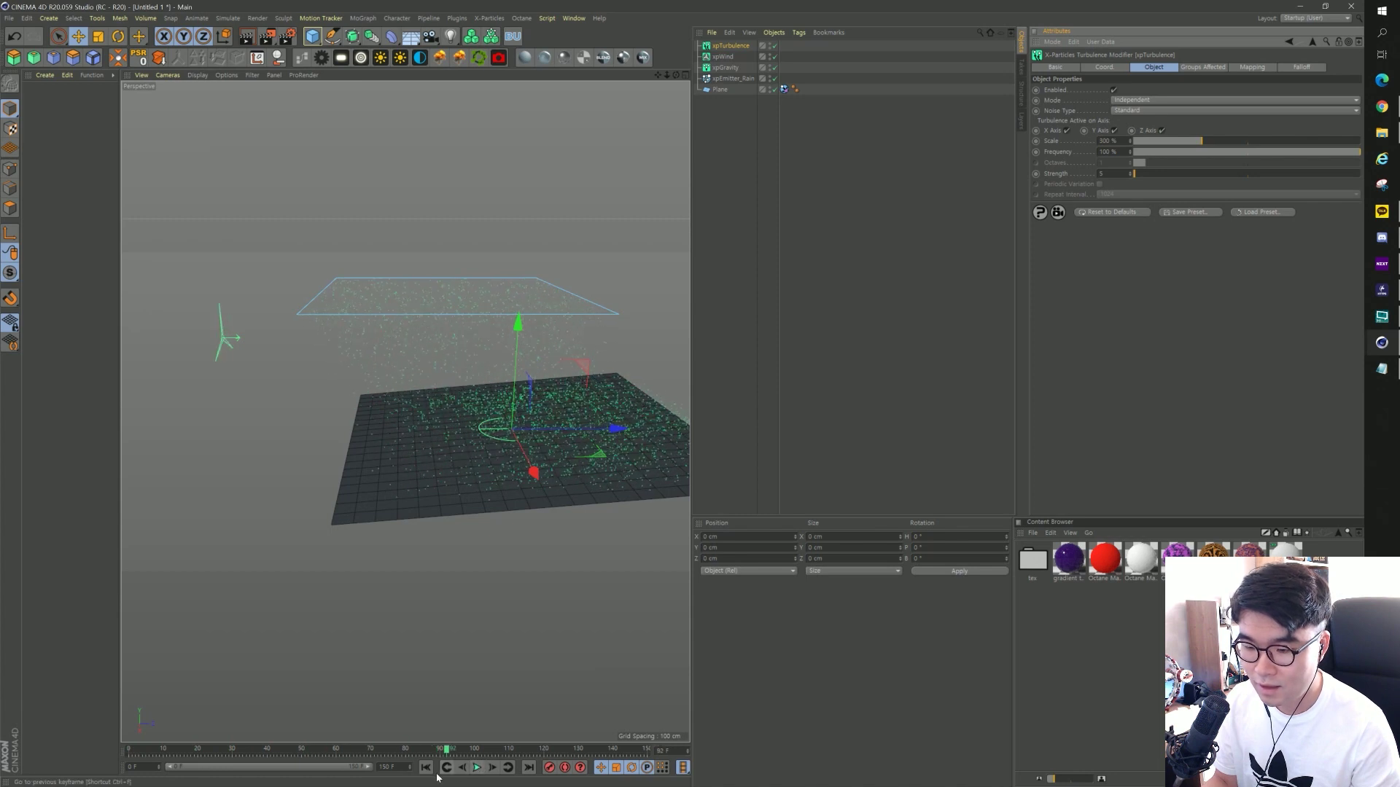
left_click(426, 768)
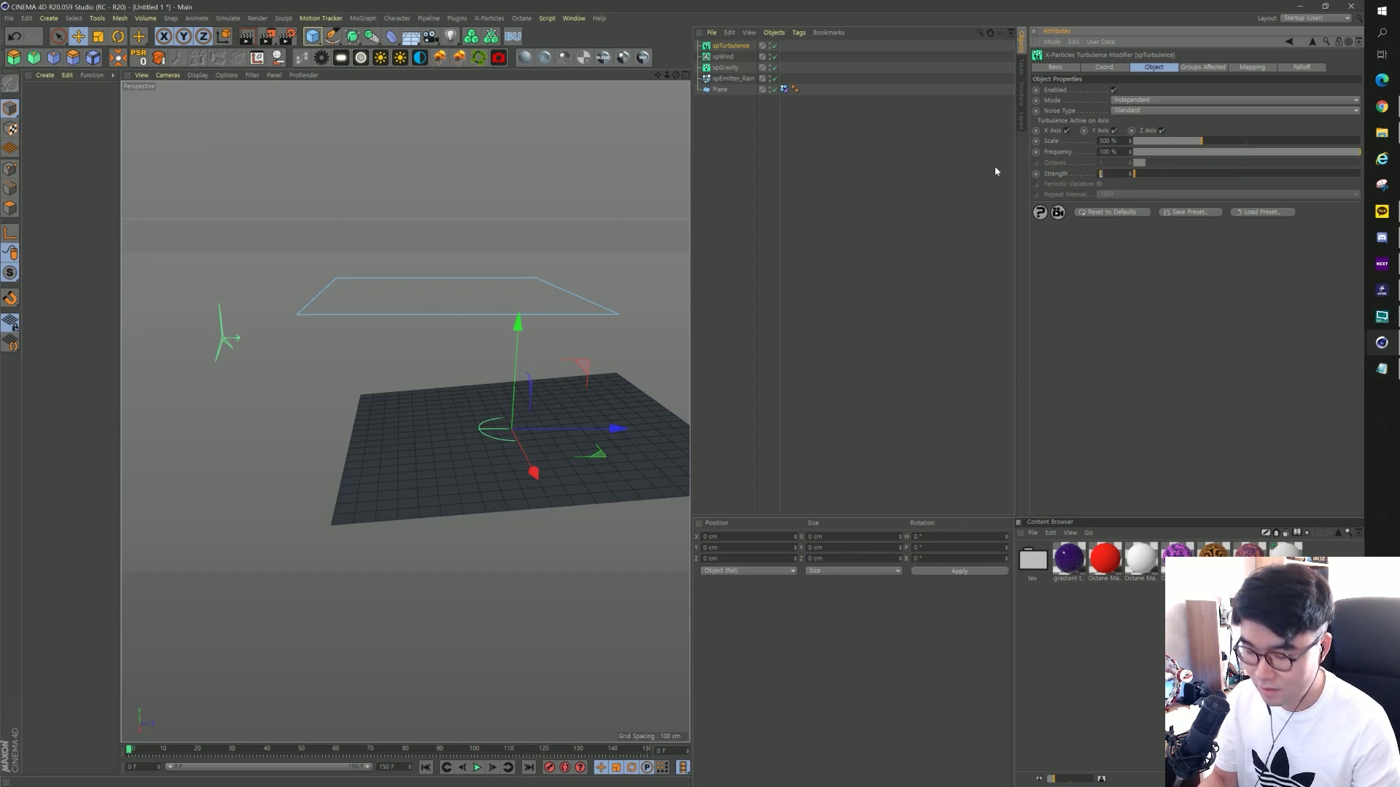
left_click(477, 767)
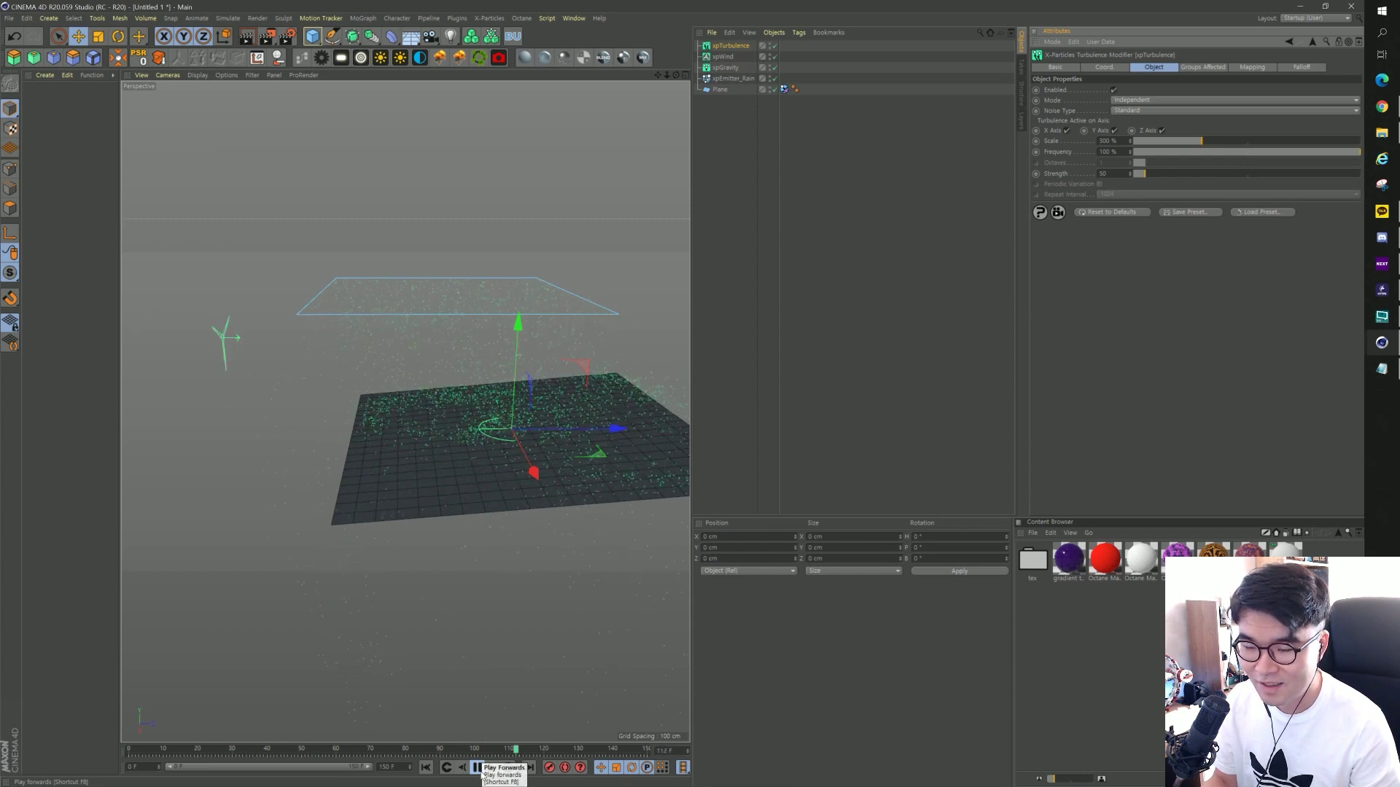
left_click(477, 768)
left_click(426, 768)
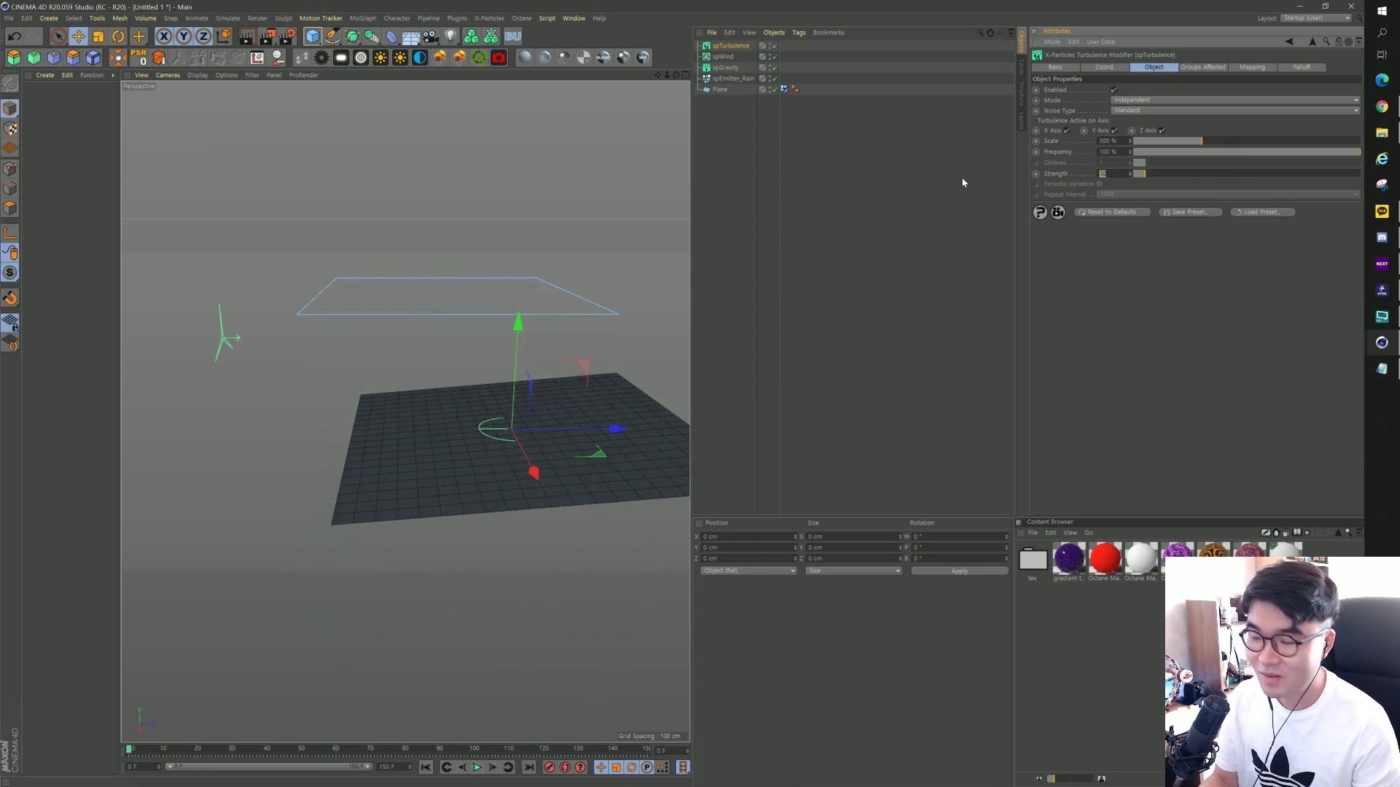
Lower the turbulence Strength from 50 to 5 and replay the simulation.
key("BackSpace")
key("Return")
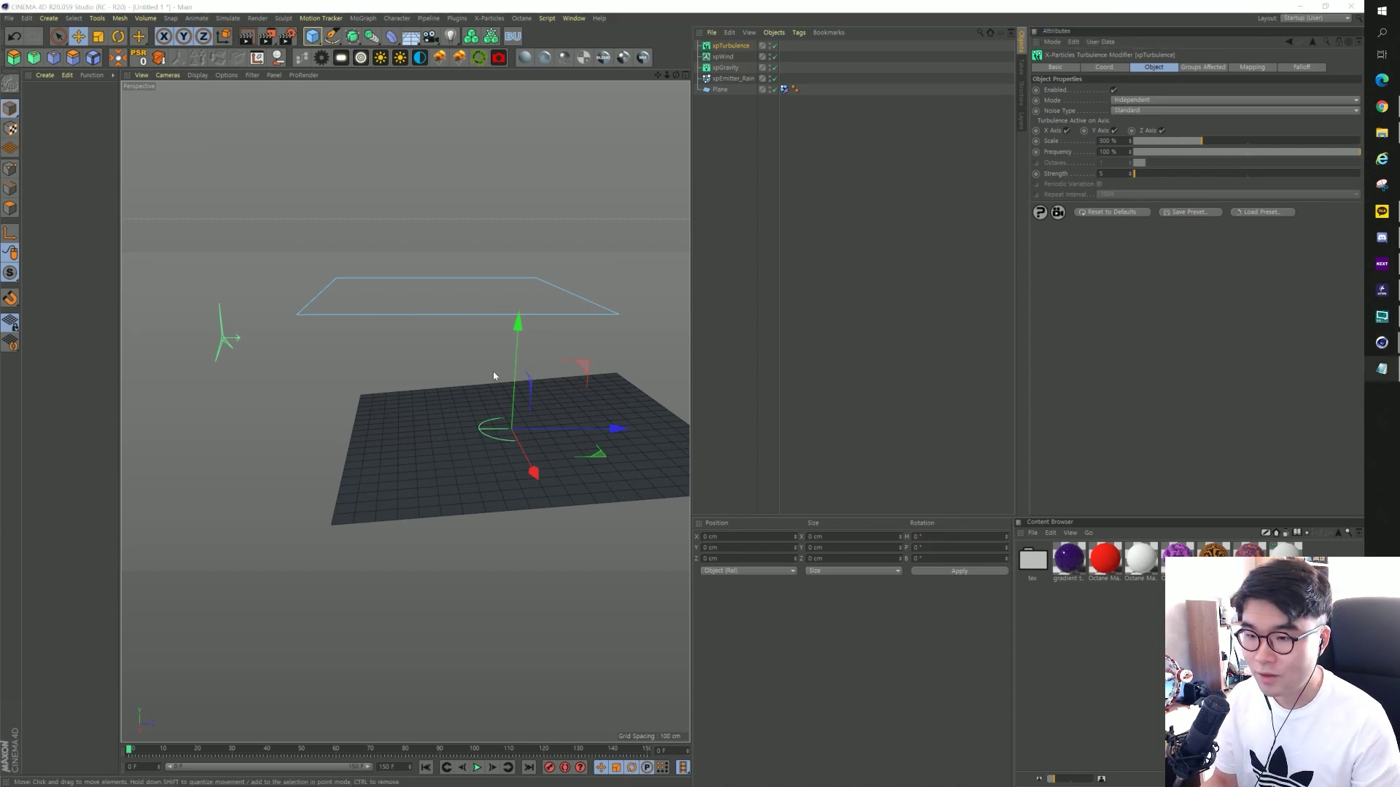
left_click(479, 768)
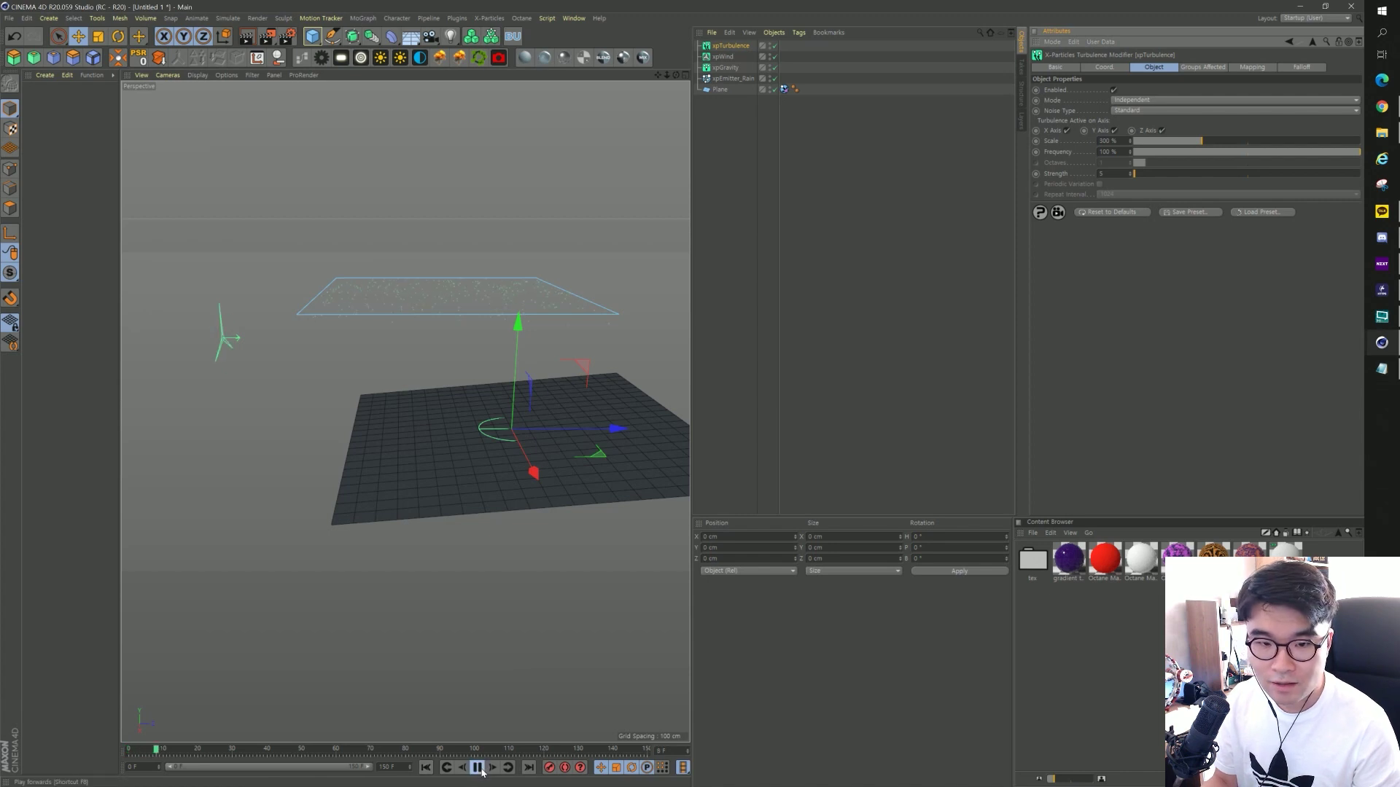
left_click(426, 766)
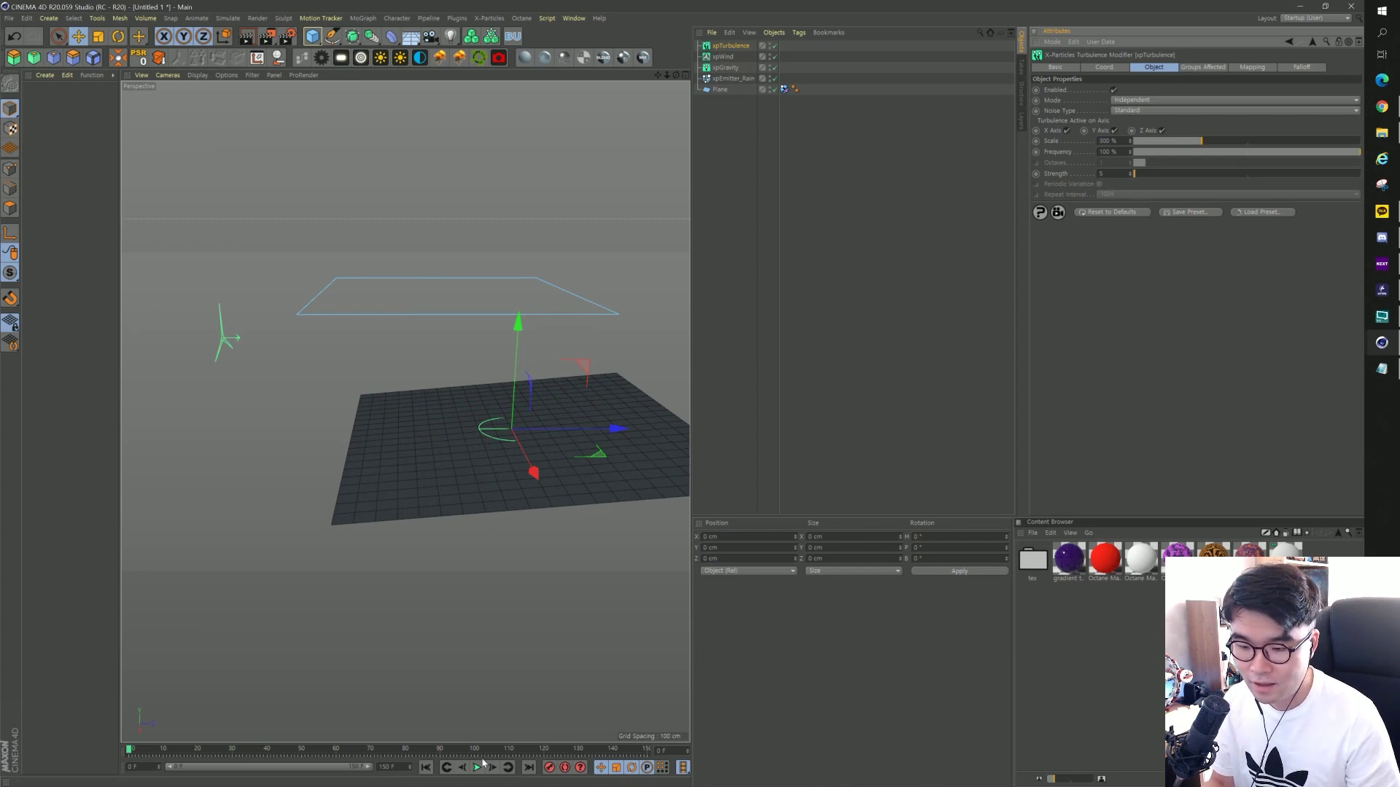
key("F8")
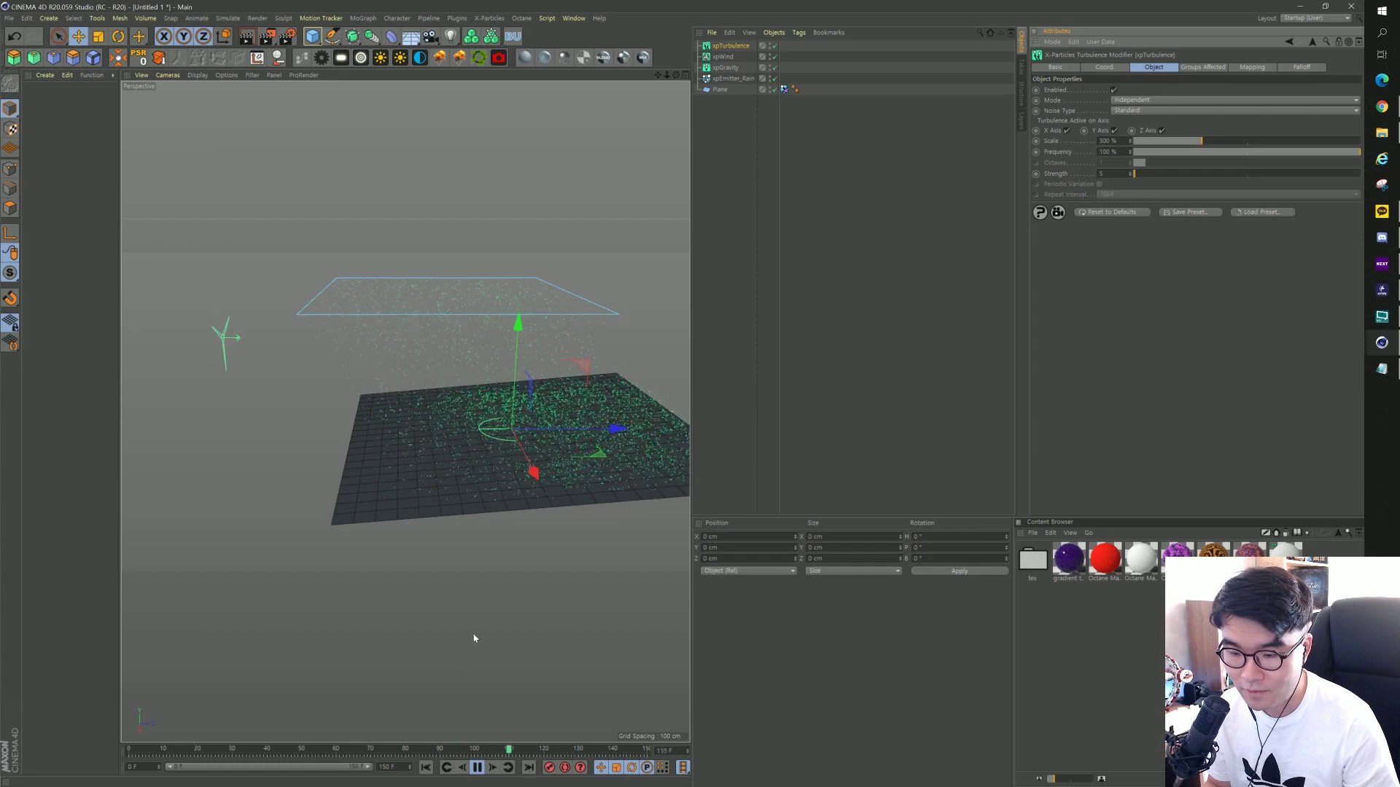
key("F8")
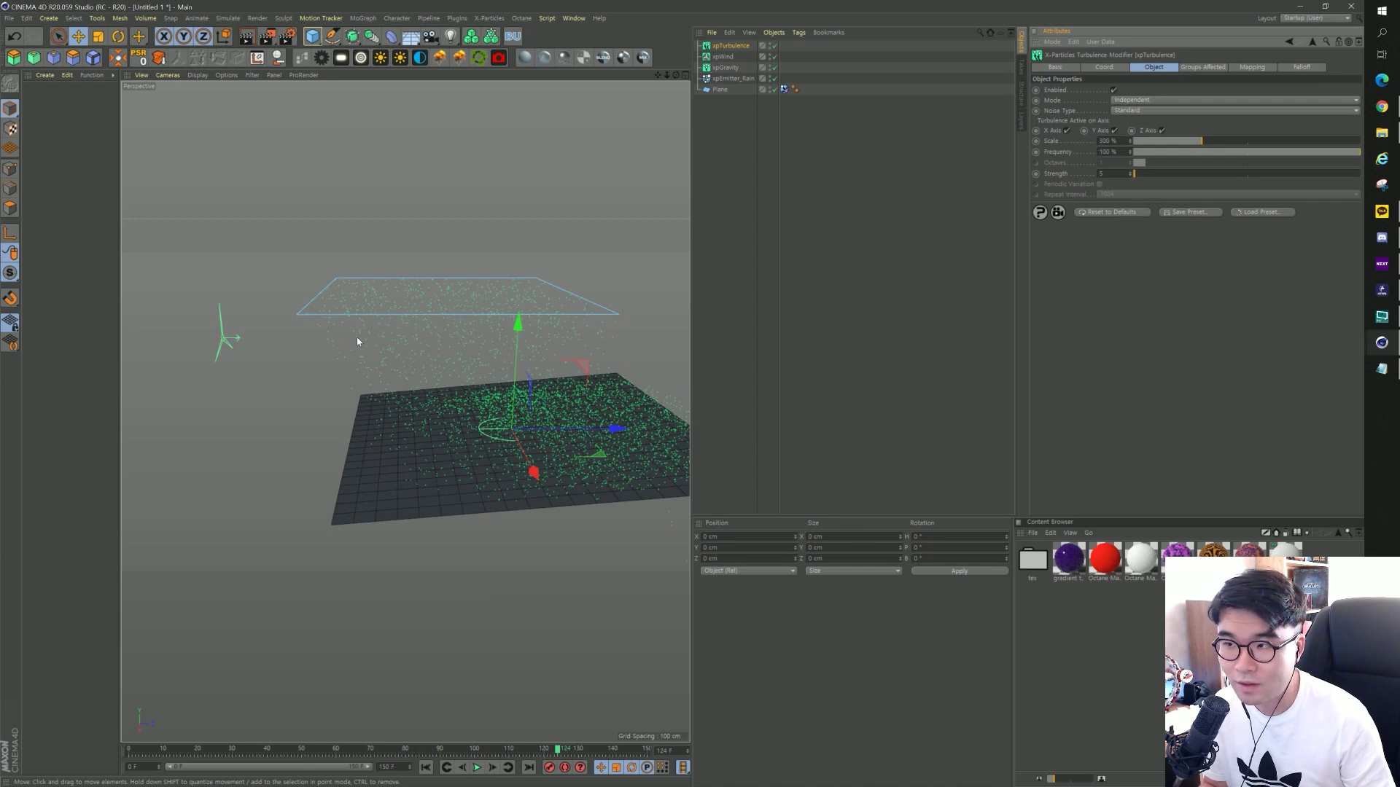
Select xpEmitter_Rain and show its Display settings in the Attributes panel.
left_click(732, 80)
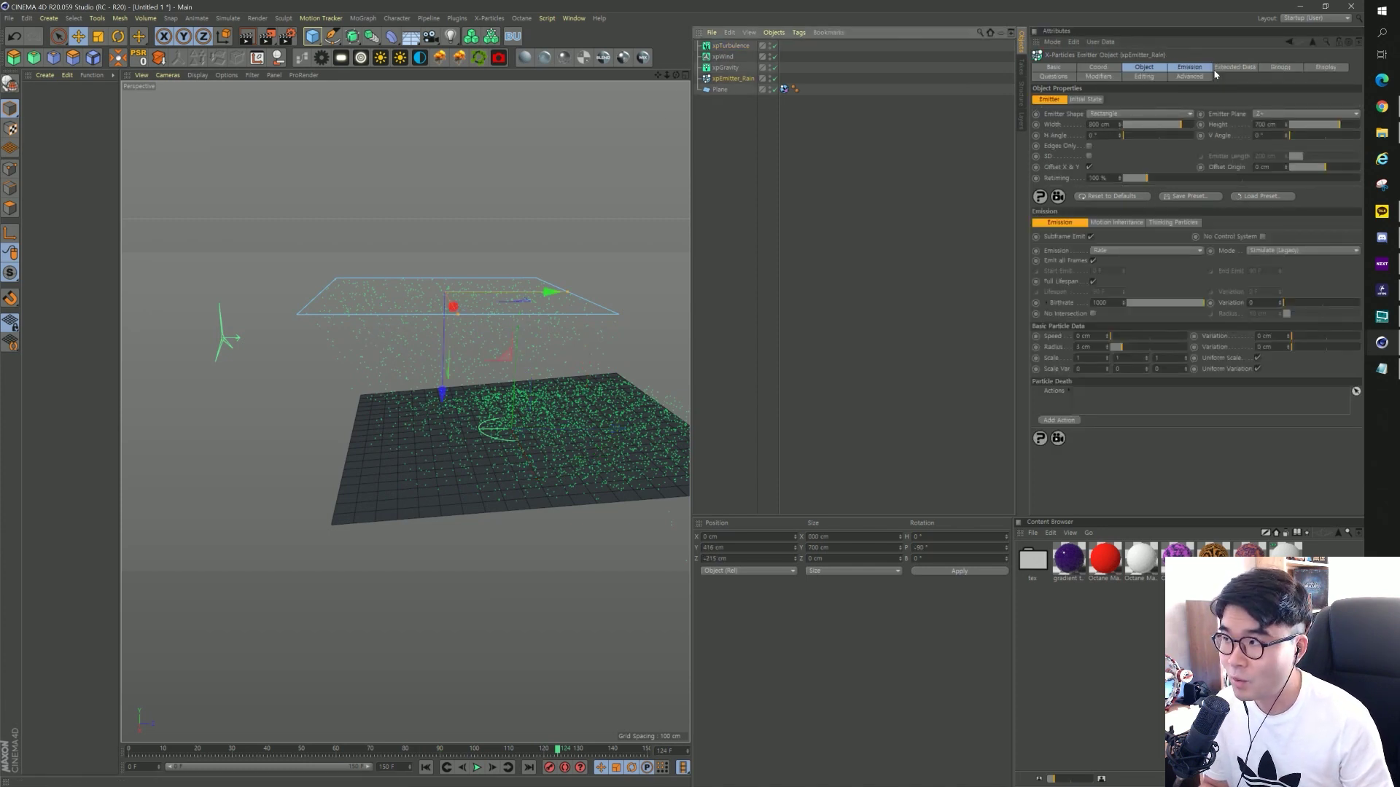
left_click(1325, 67)
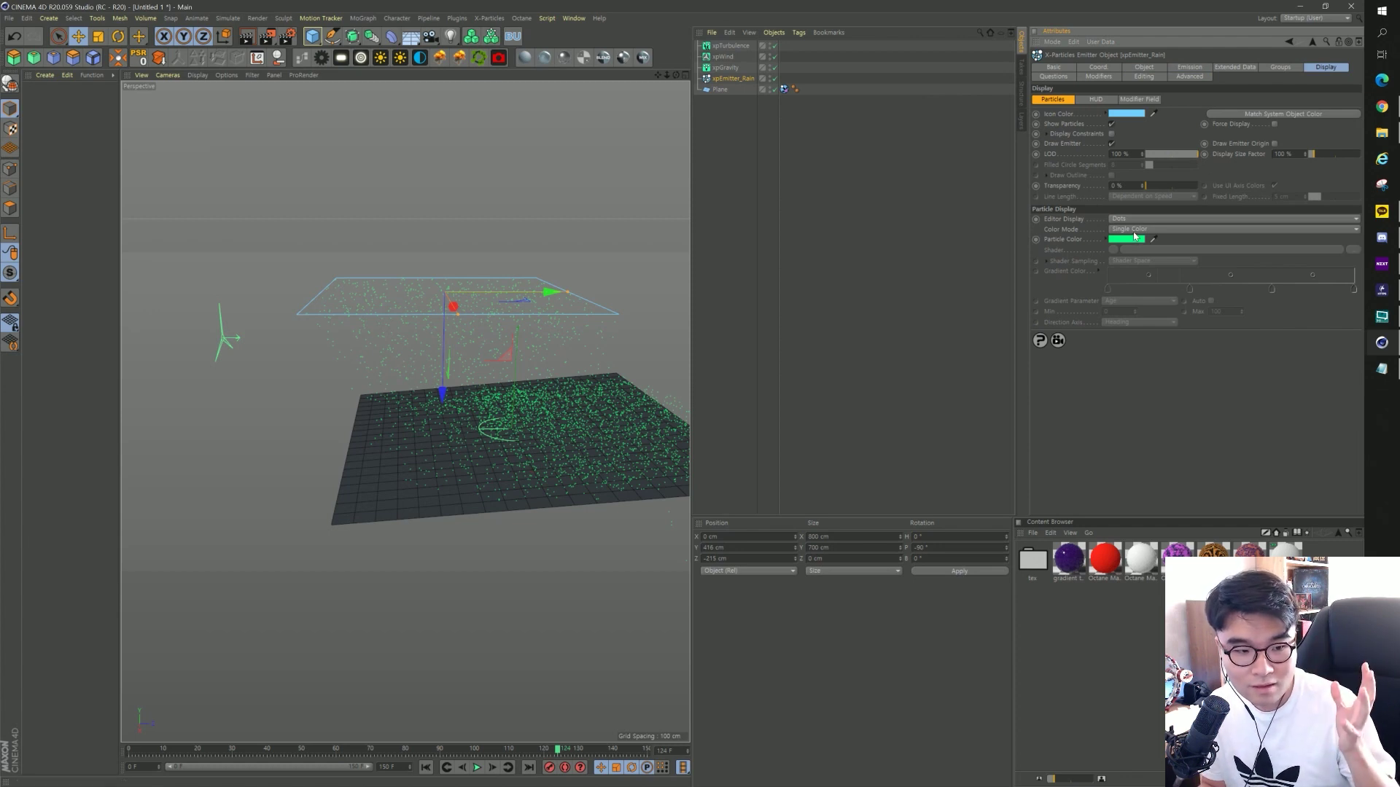
left_click(522, 216)
left_click(449, 306)
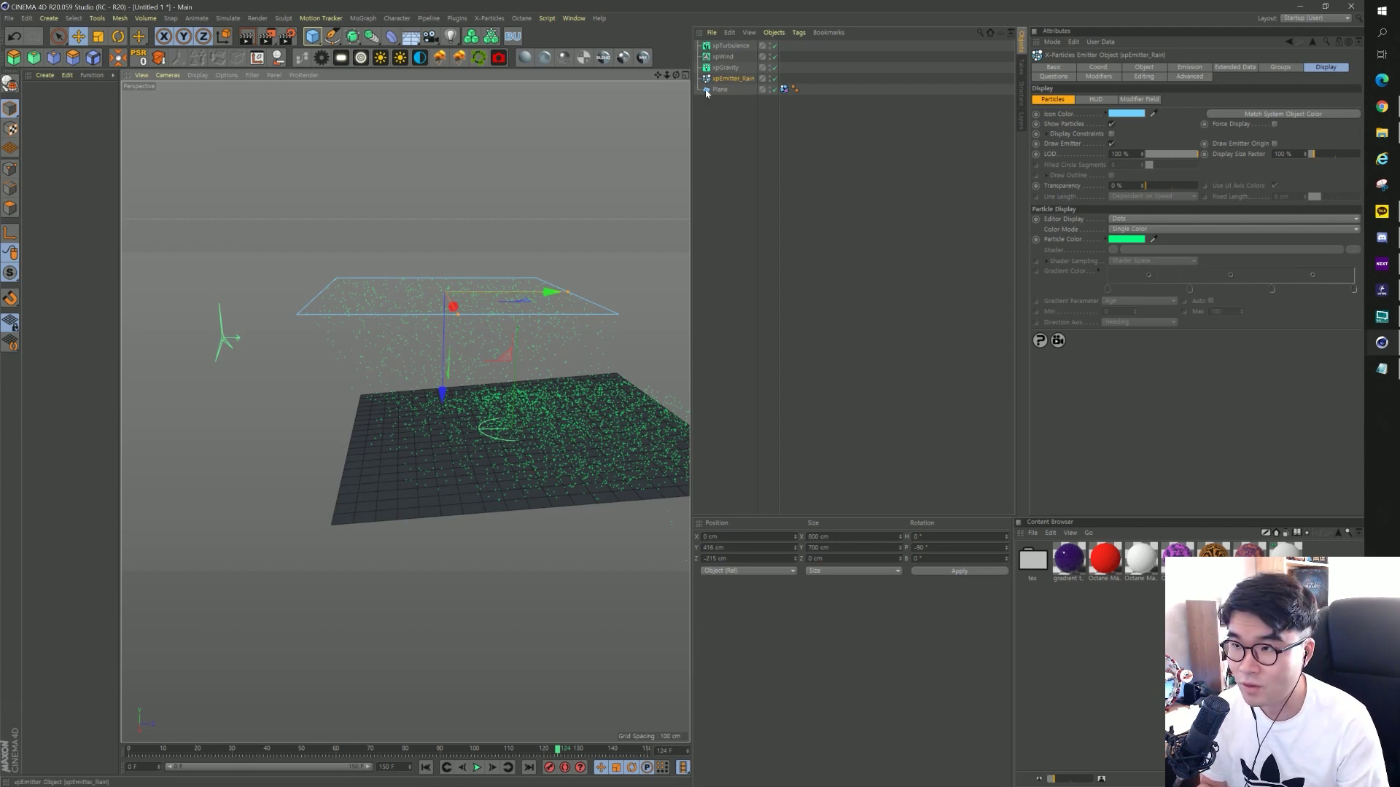
On the Emission tab, set particle Radius to 0.17 cm and change its radius Variation.
left_click(1191, 67)
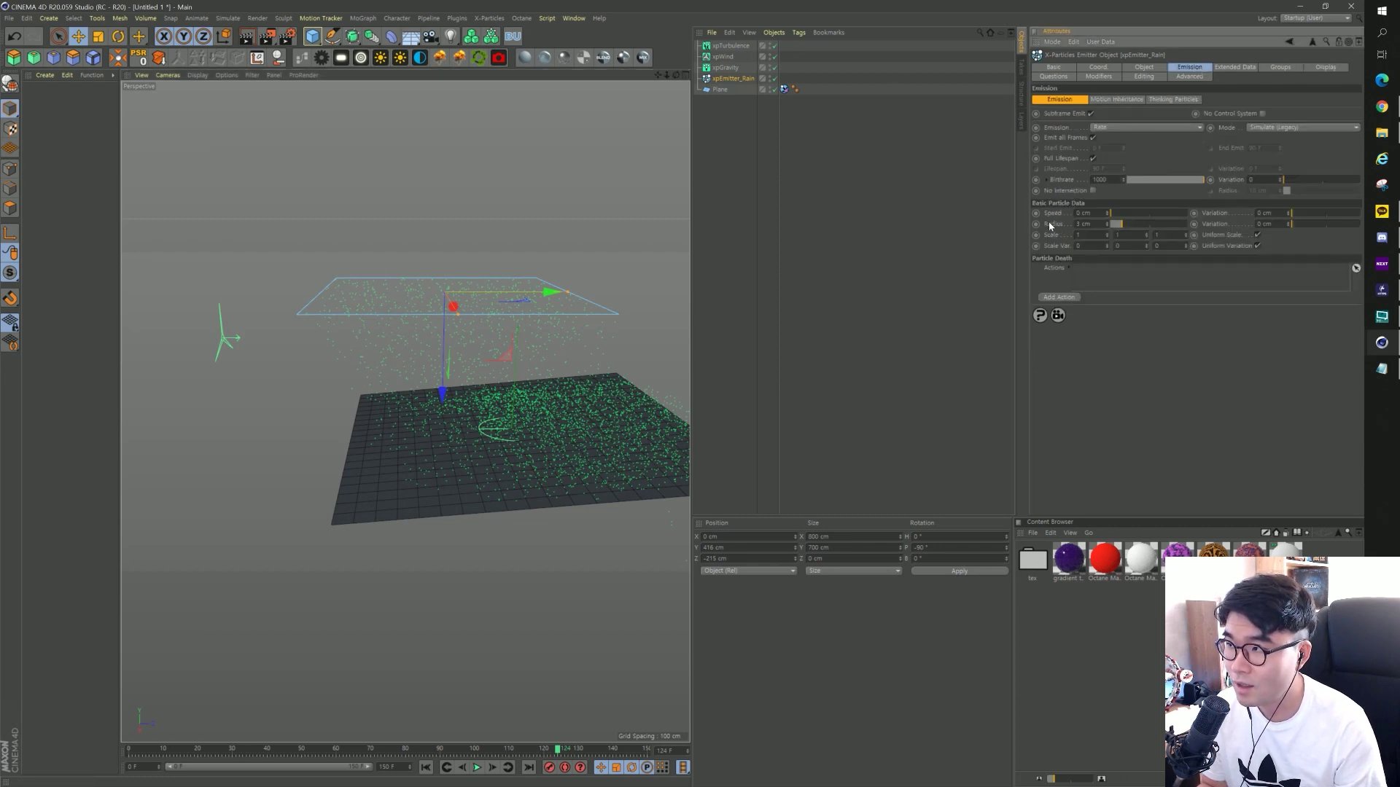
double_click(1084, 224)
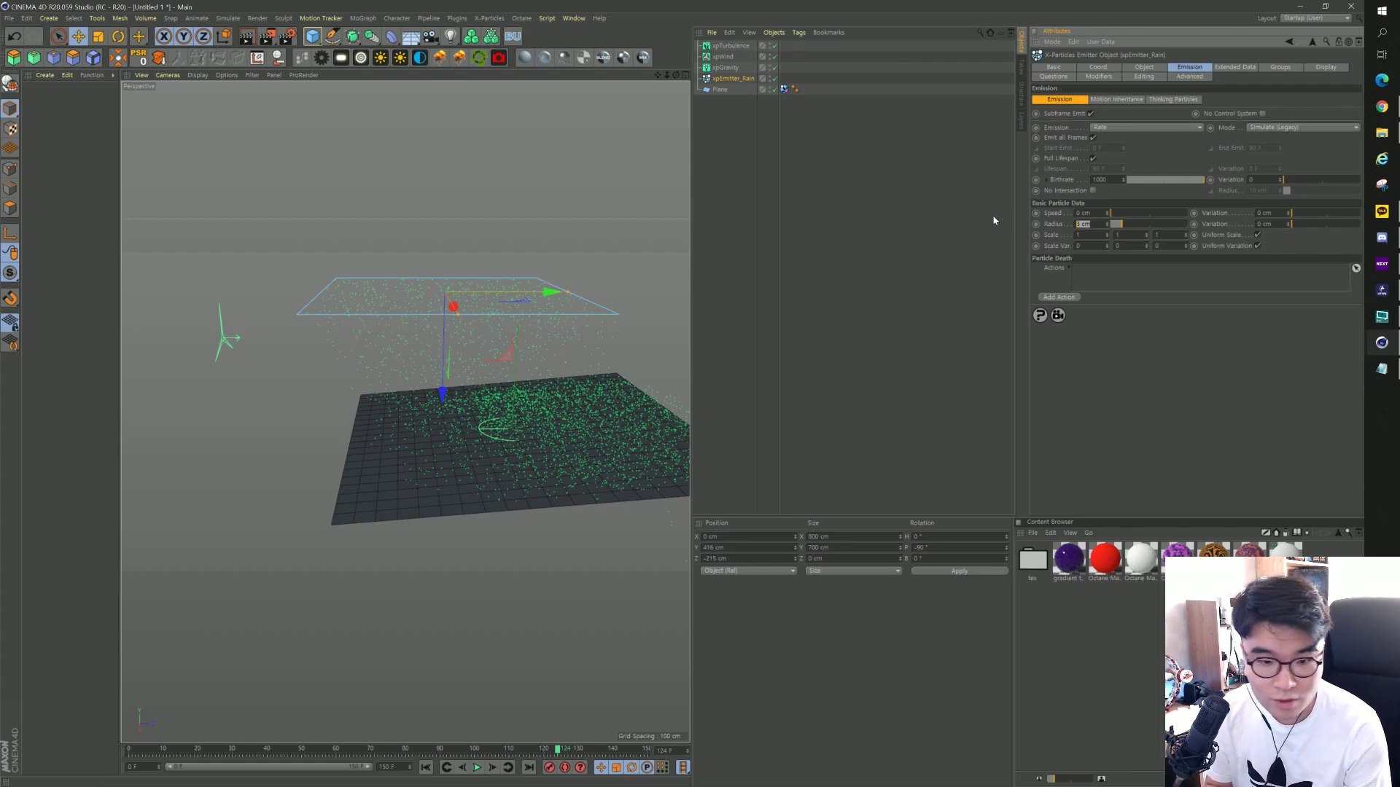
type("0.17")
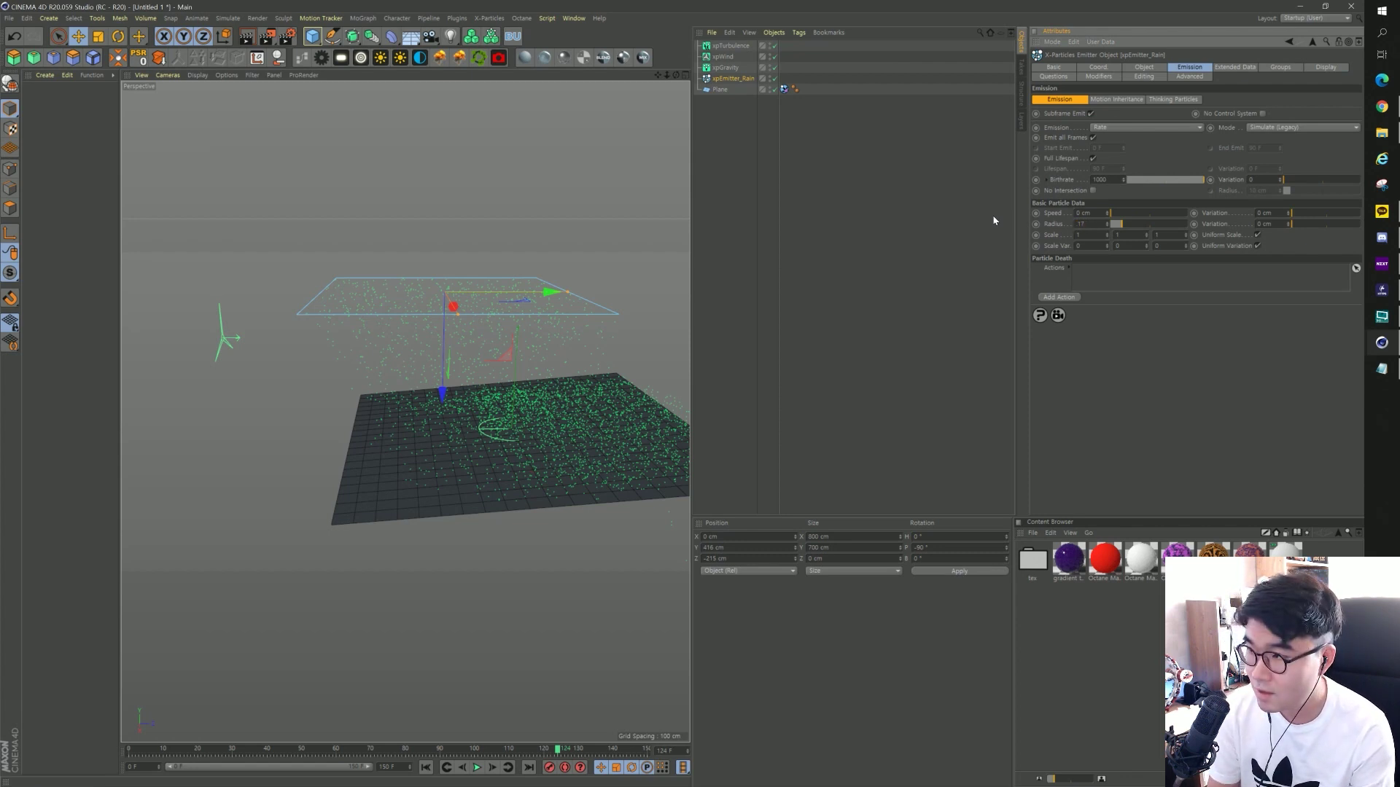
key("Return")
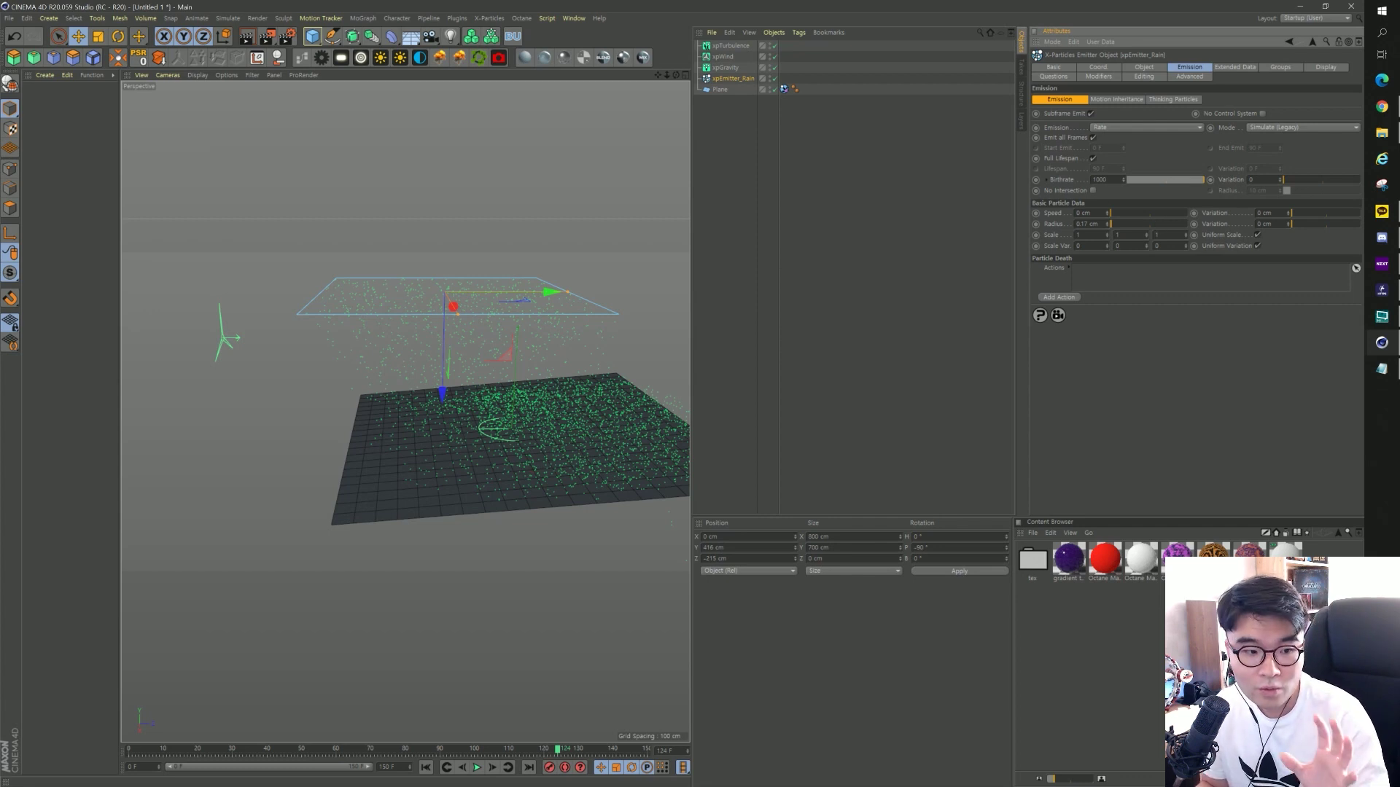
left_click(1269, 224)
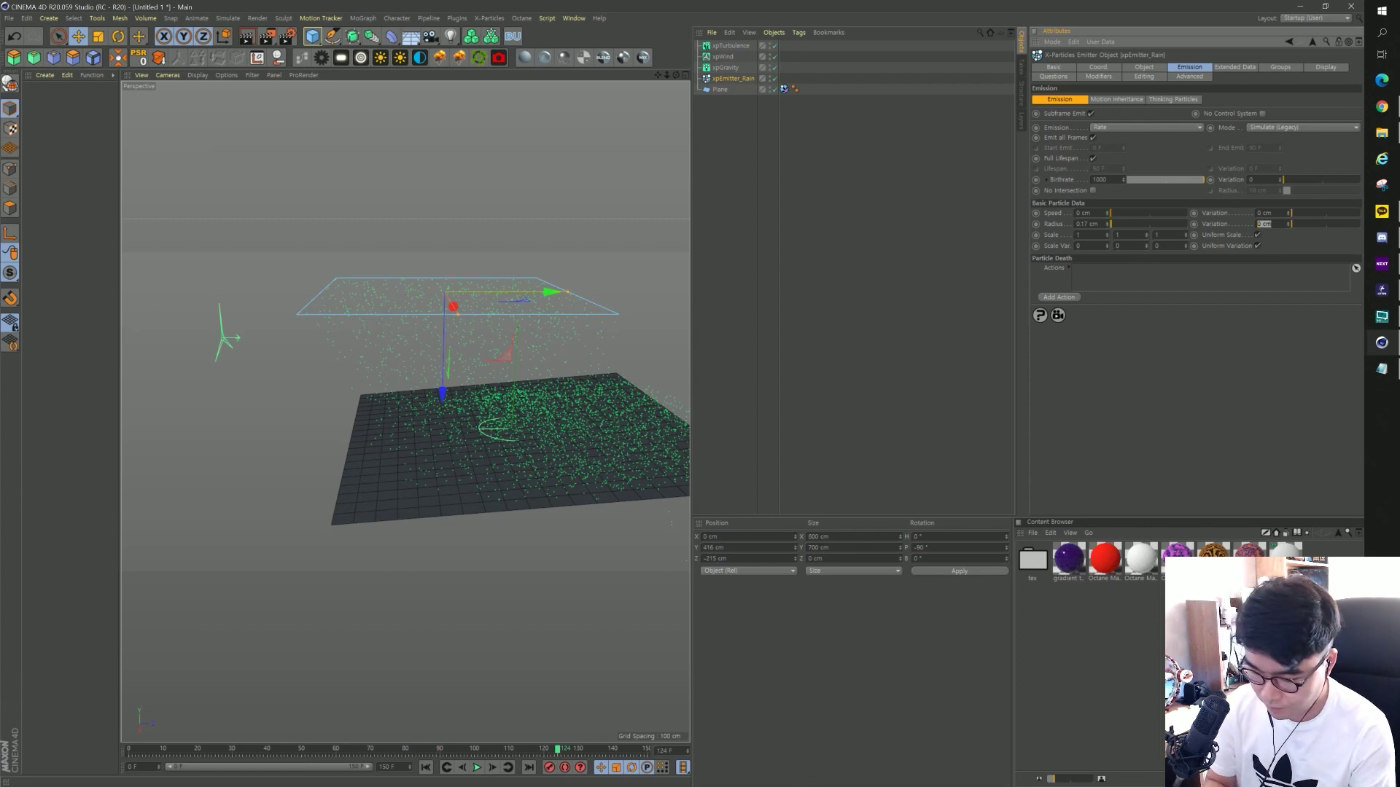
type("0.5")
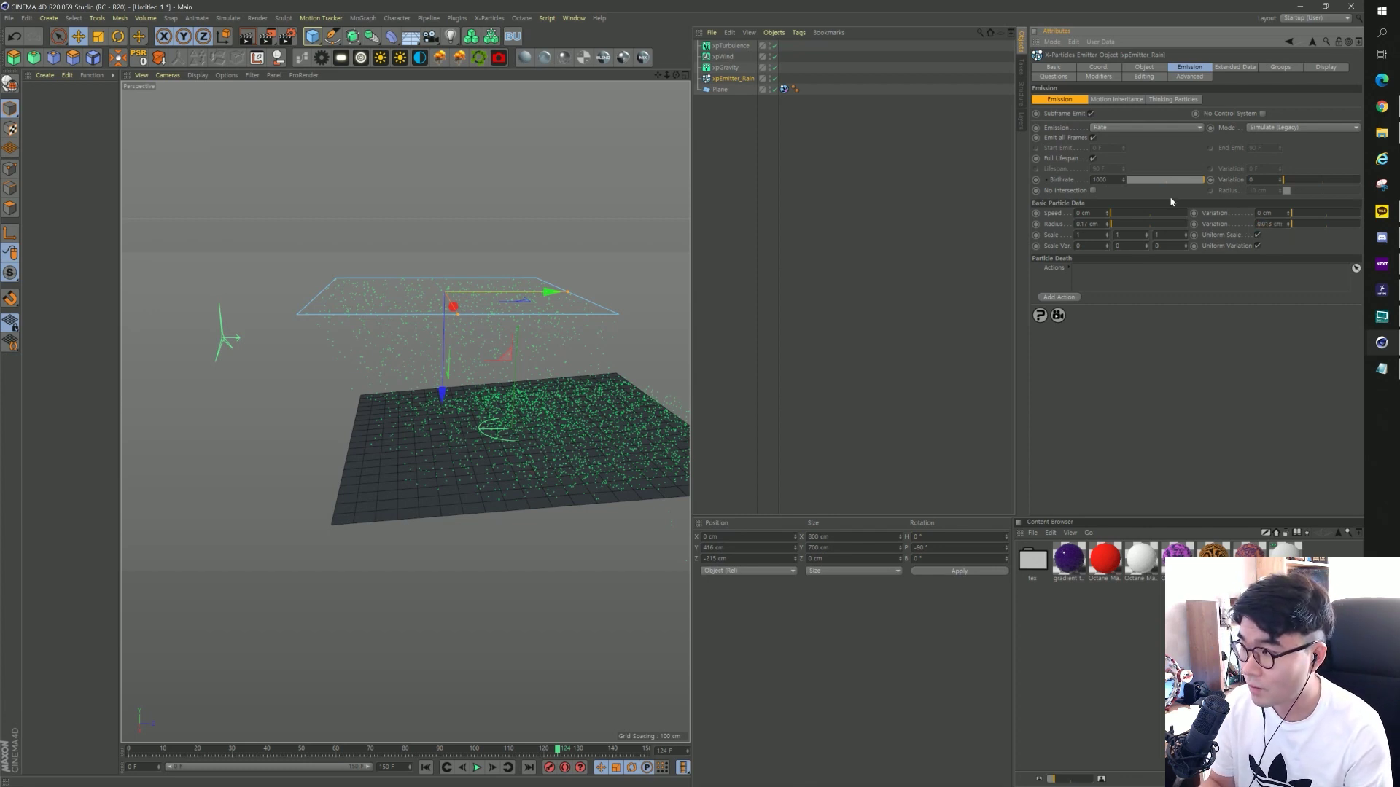
key("Return")
left_click(1072, 206)
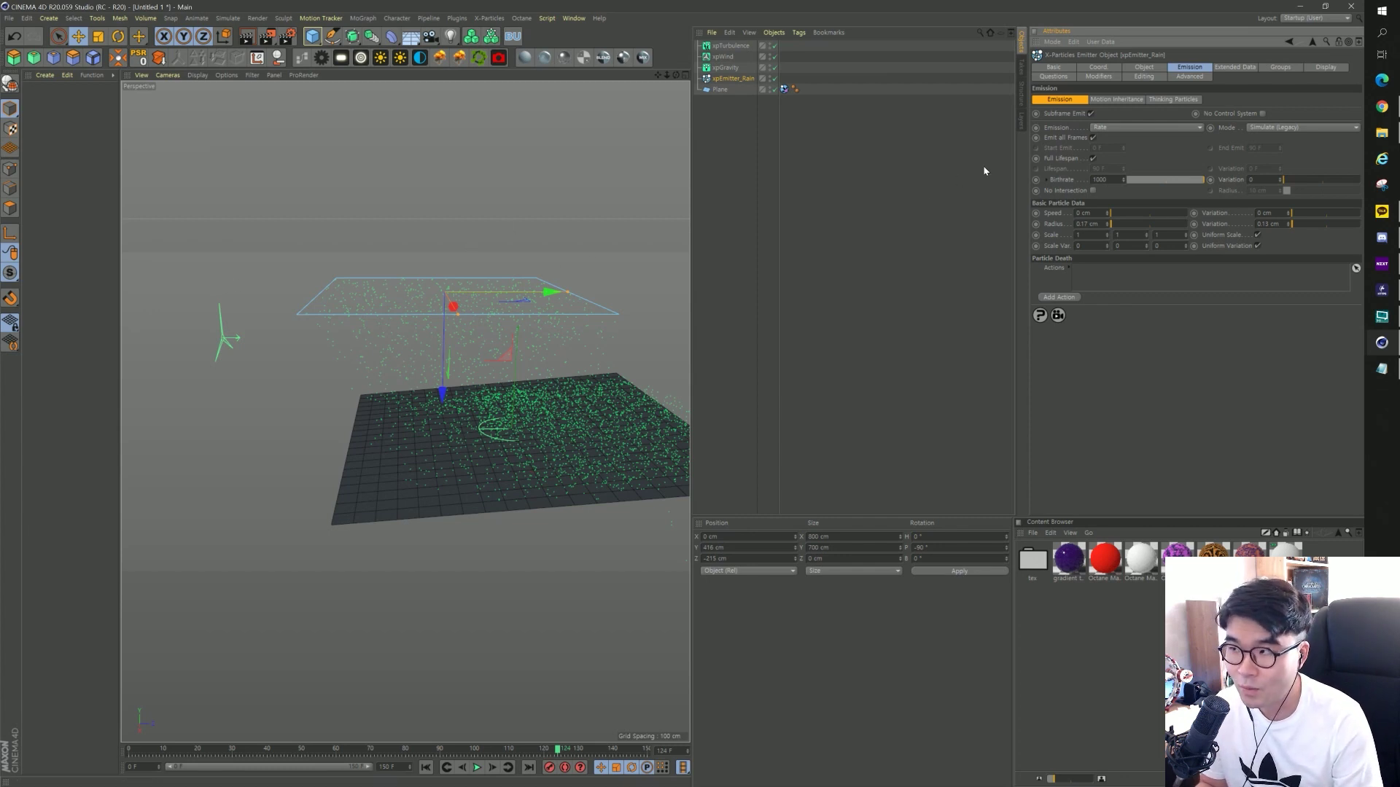
left_click(1339, 67)
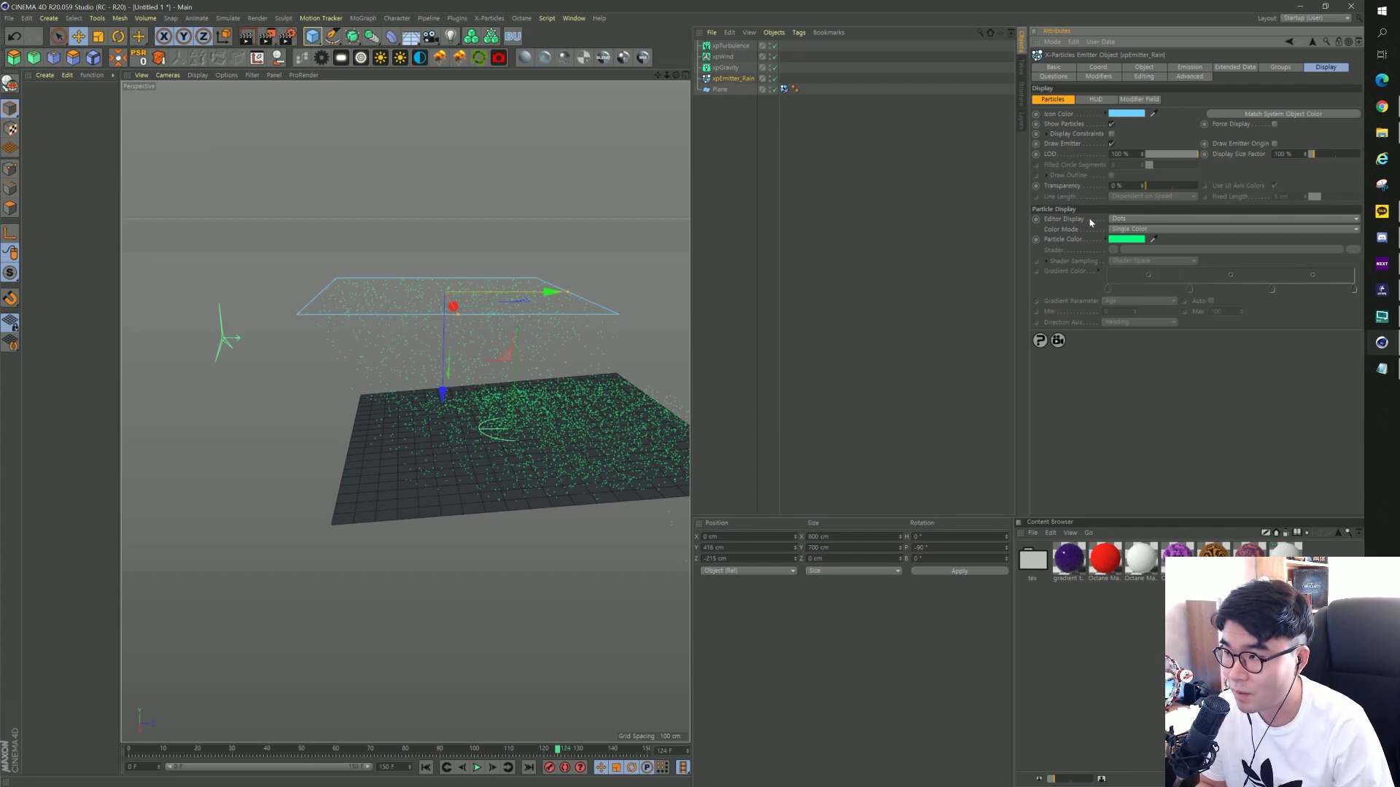
Set Editor Display to Lines and preview the falling rain from frame 0.
left_click(1117, 219)
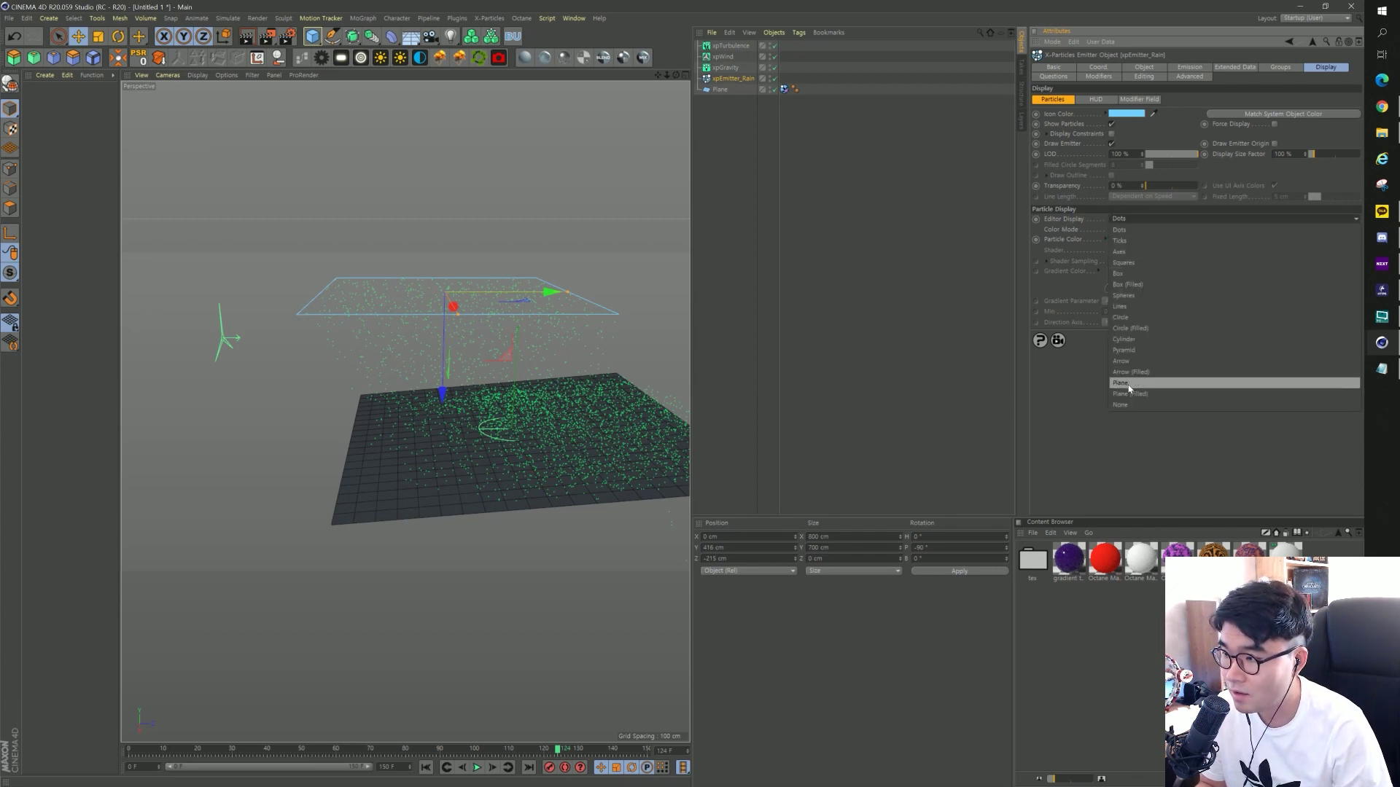
left_click(1154, 305)
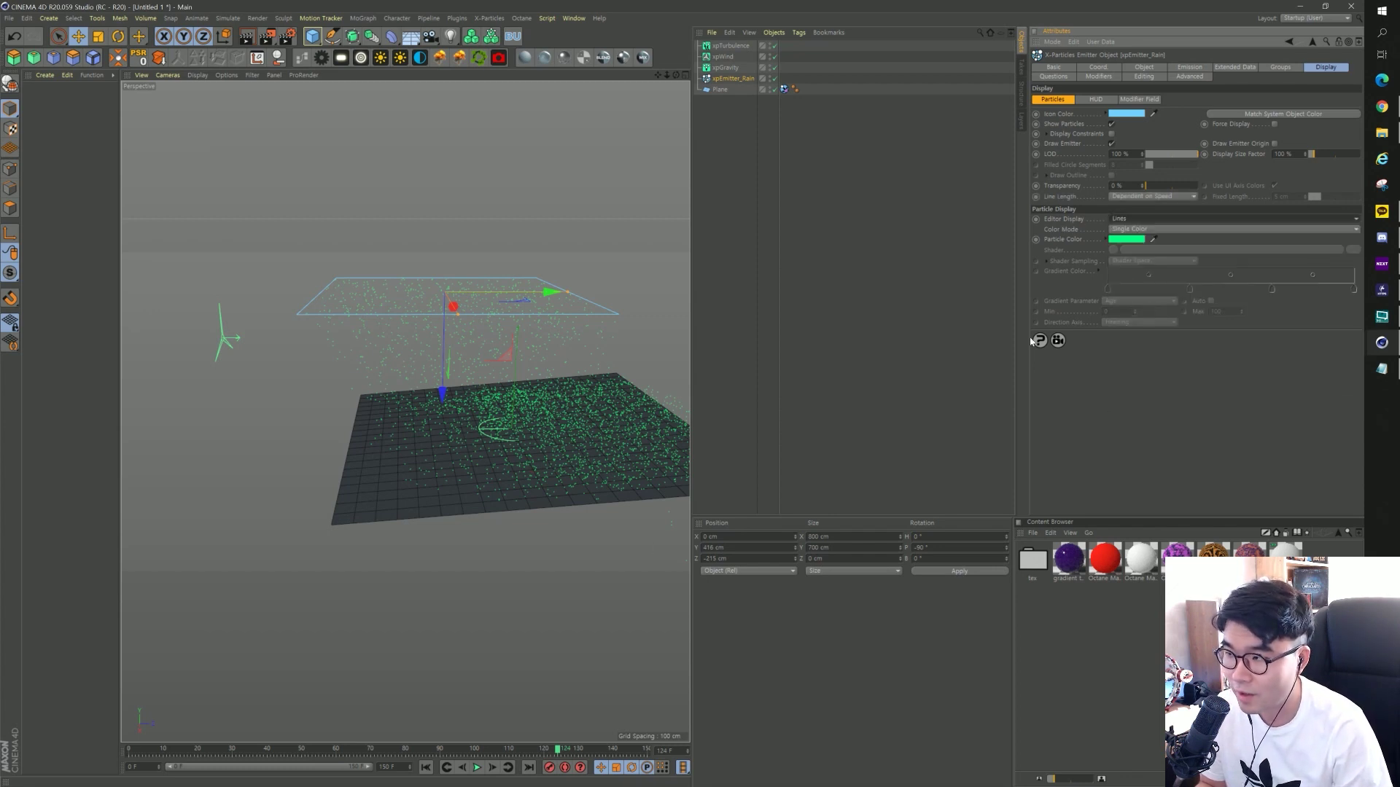
left_click(426, 767)
left_click(477, 767)
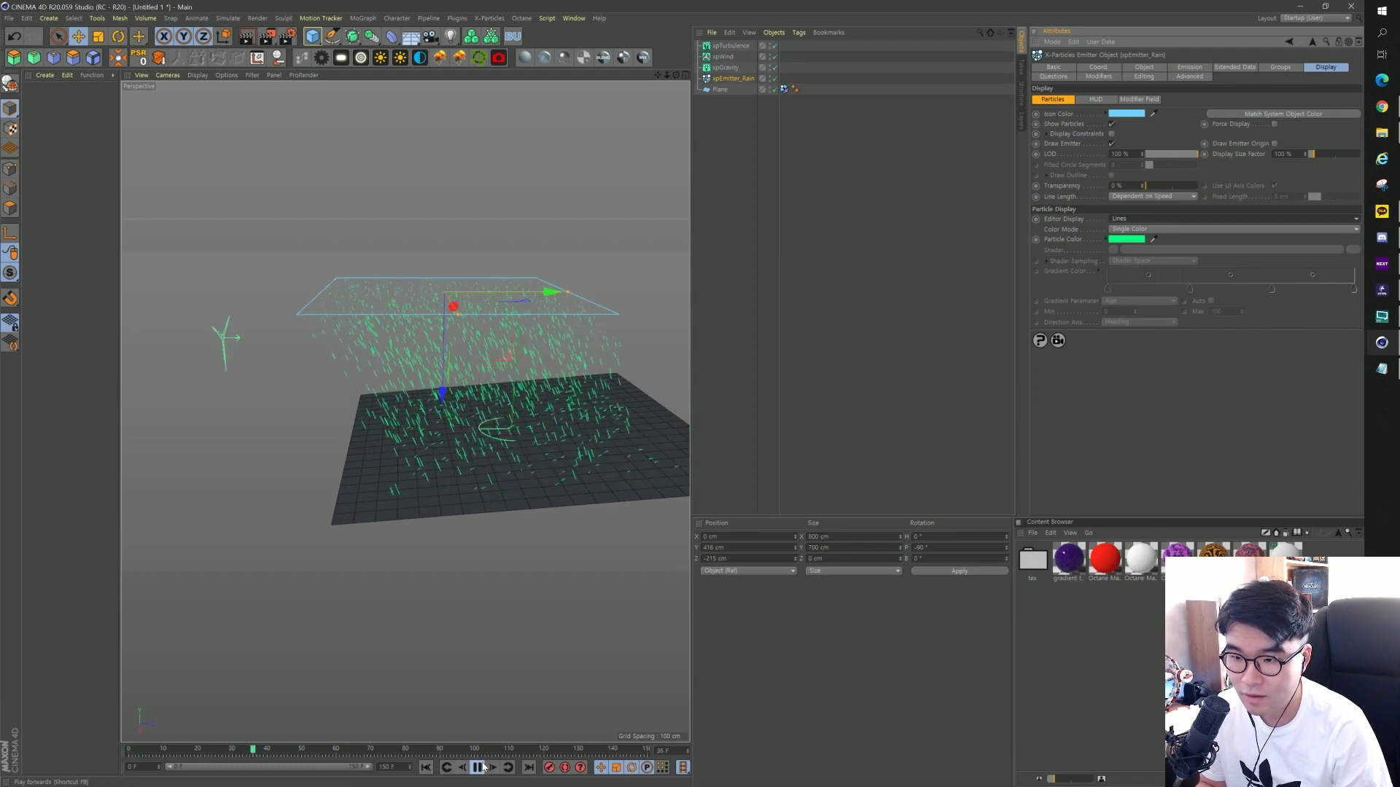
left_click(478, 767)
left_click(425, 767)
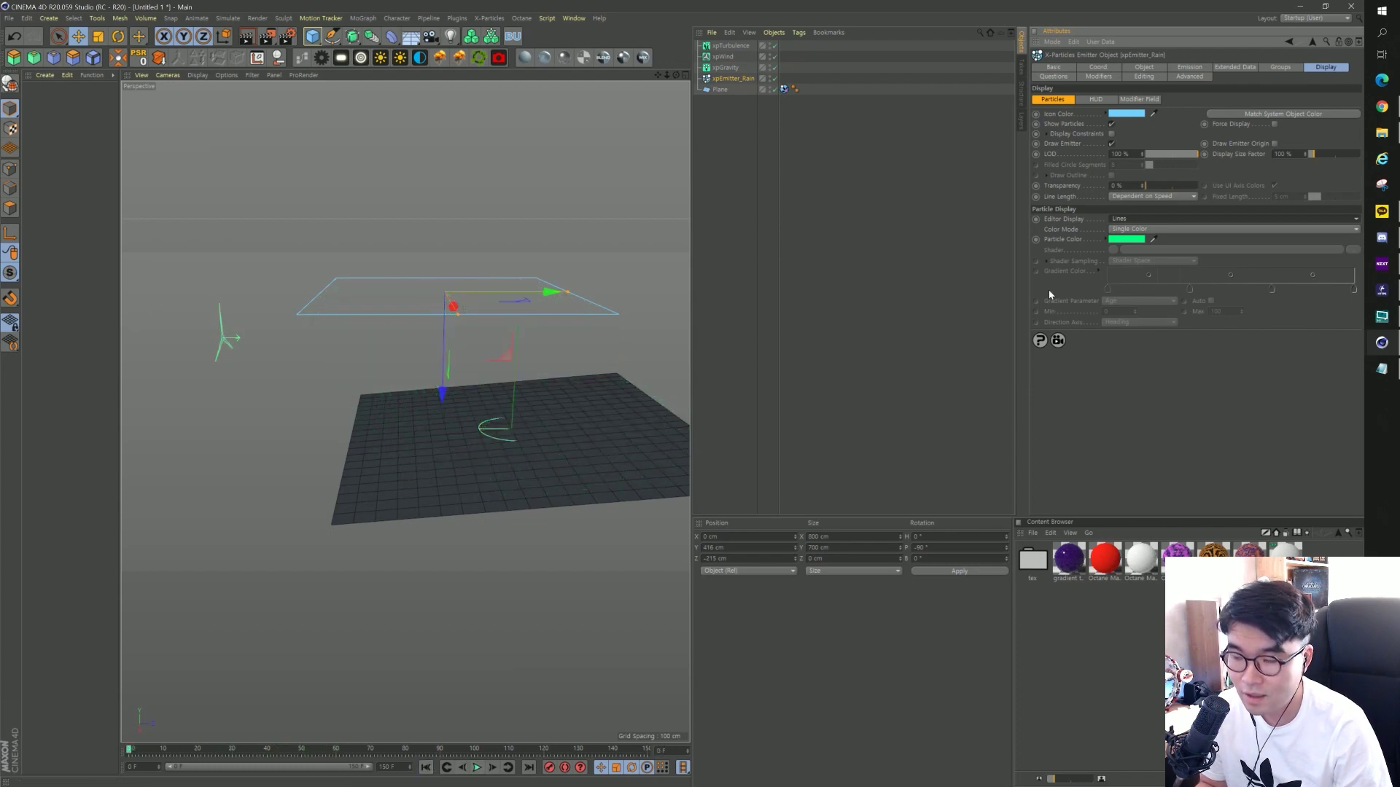
Colour particles with an inverted Gradient (Parameter) running white to blue, then preview.
left_click(1114, 230)
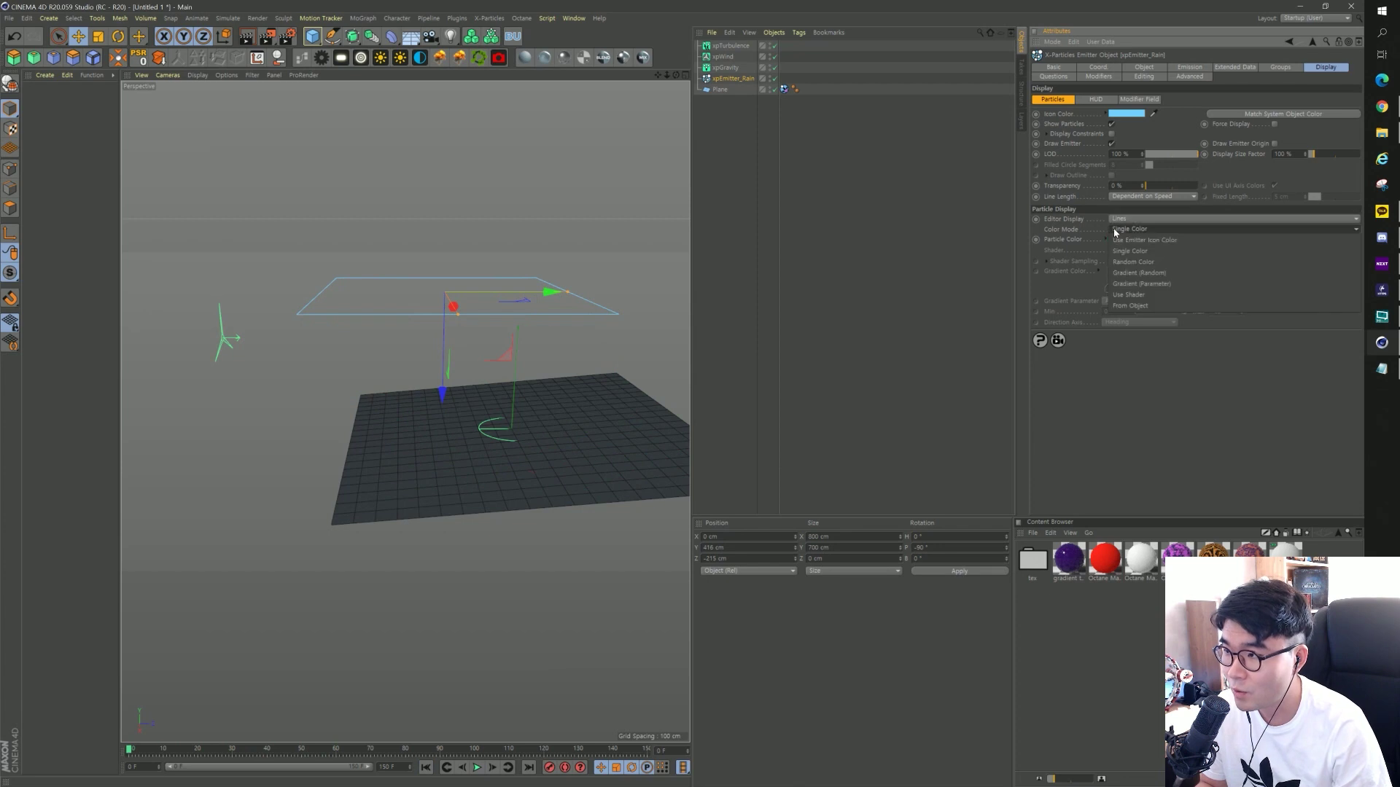
left_click(1166, 286)
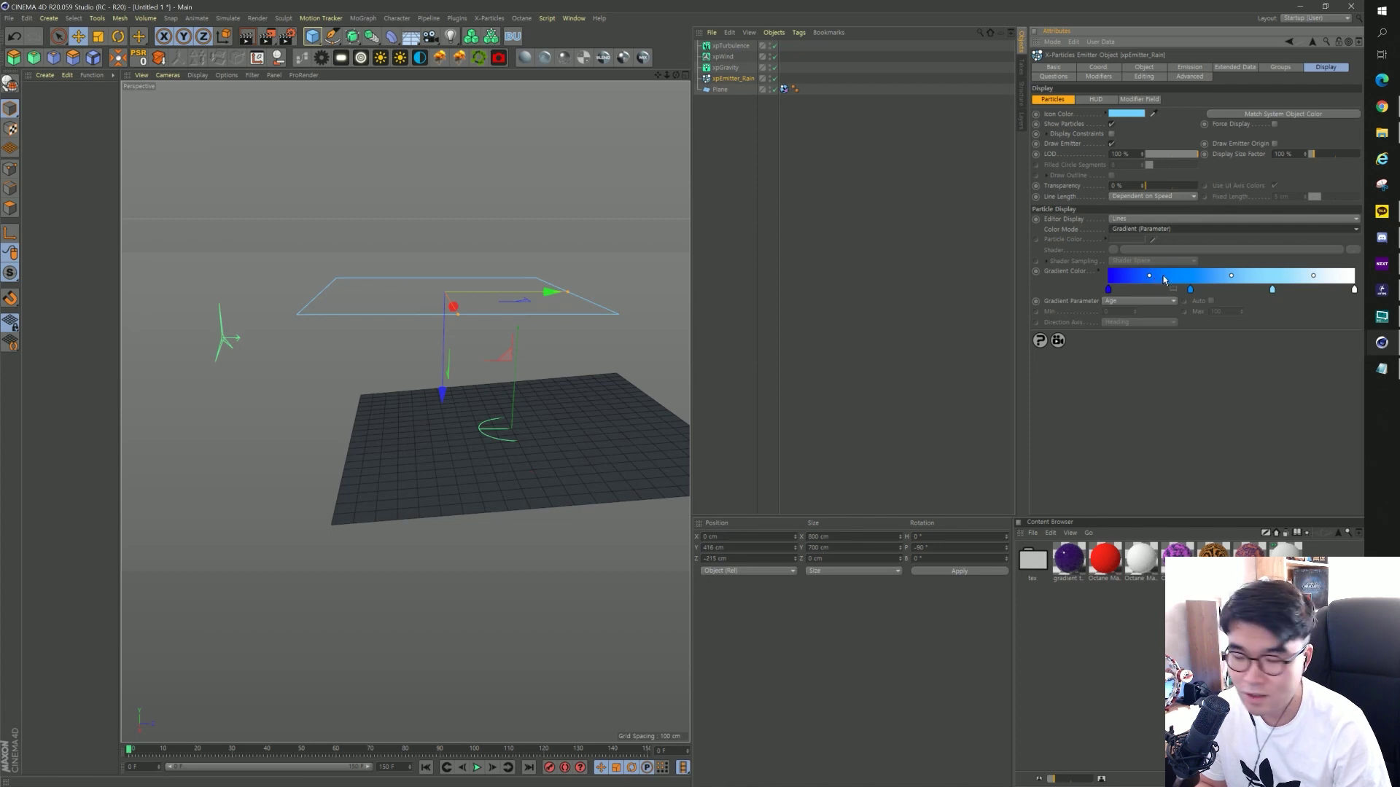
right_click(1174, 283)
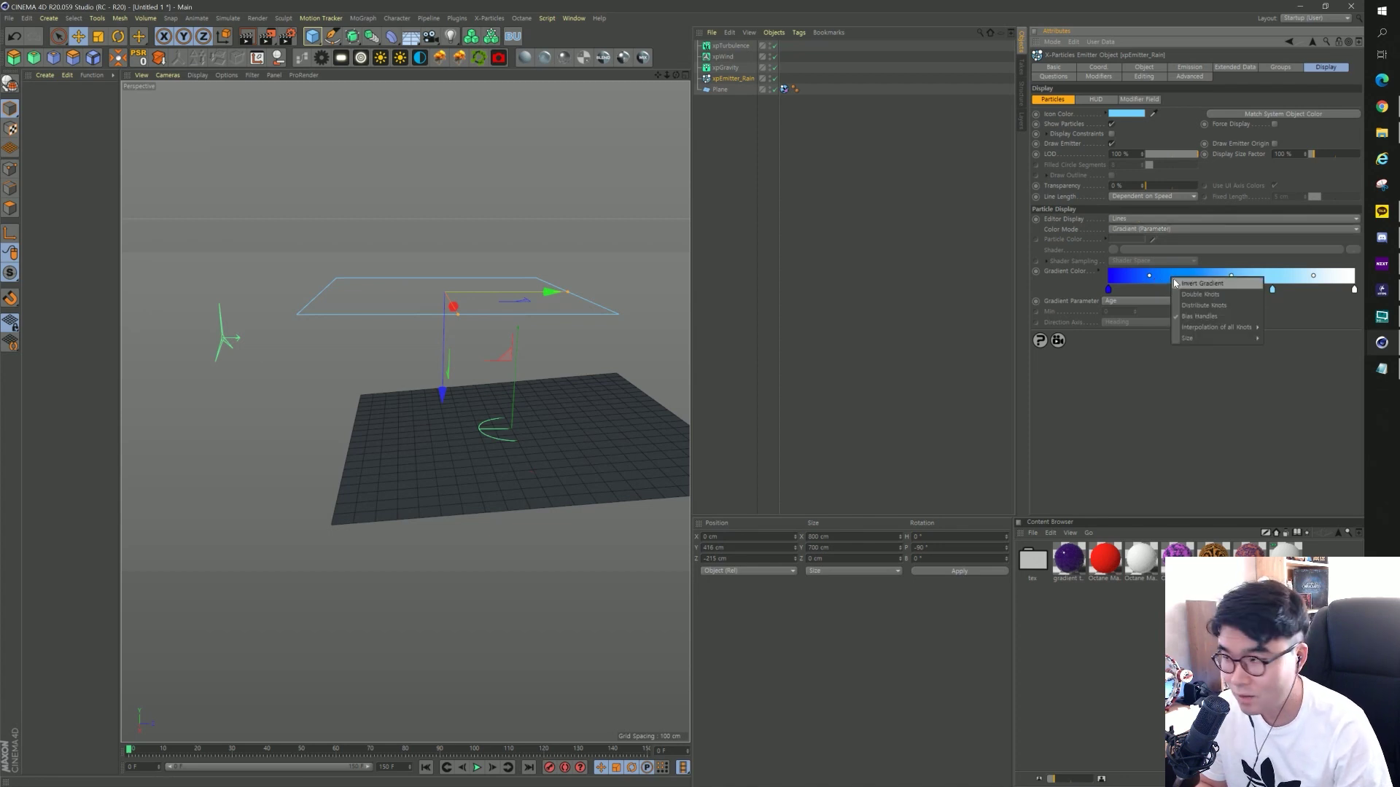
left_click(1184, 285)
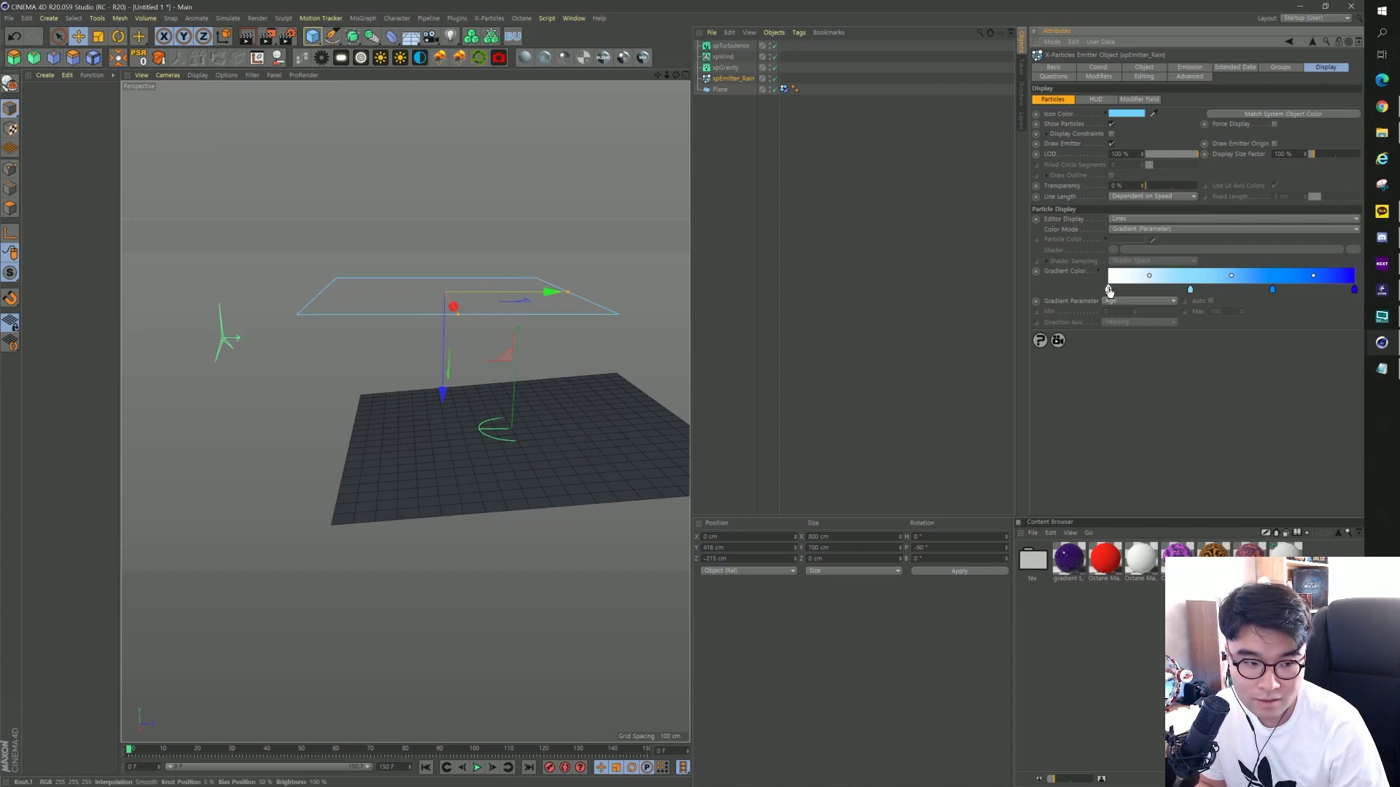
left_click(1355, 290)
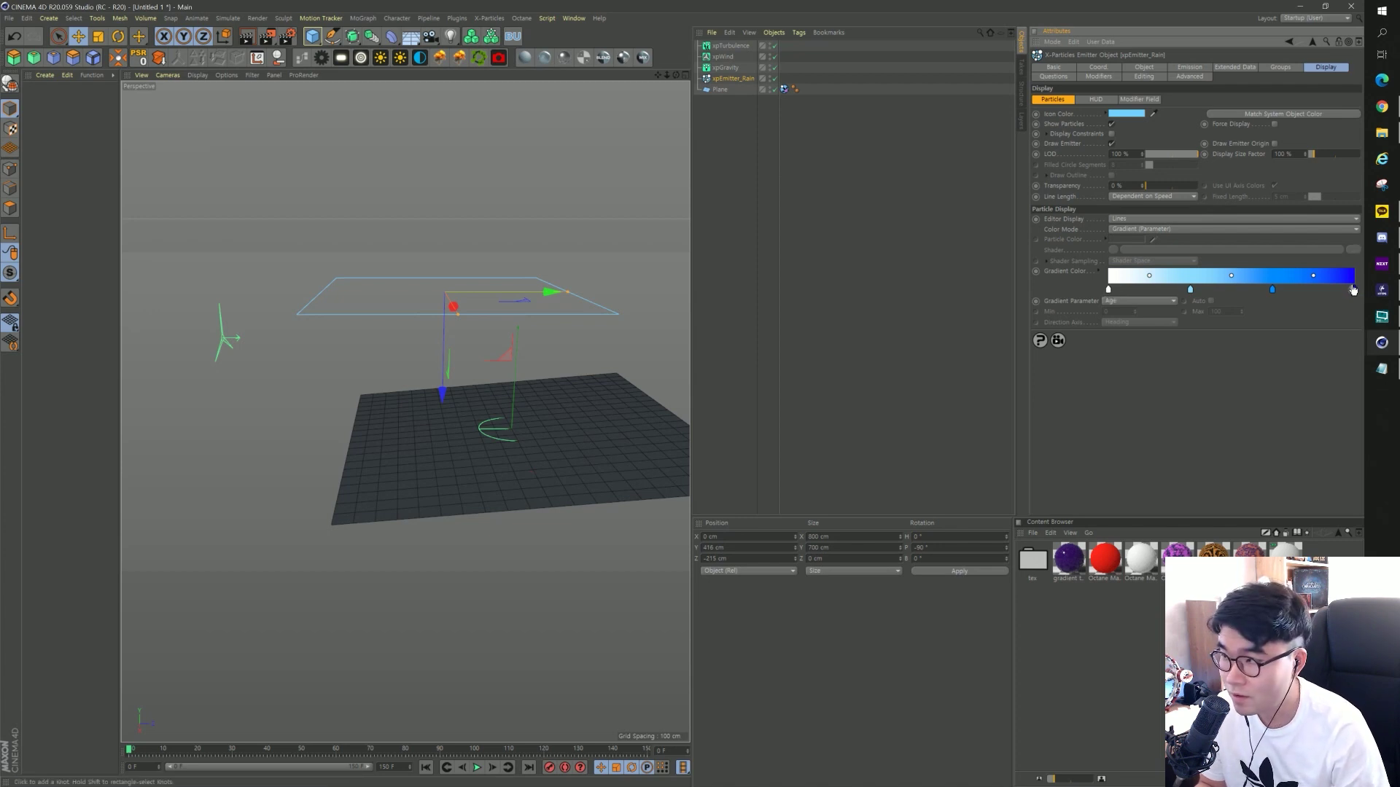
left_click(477, 768)
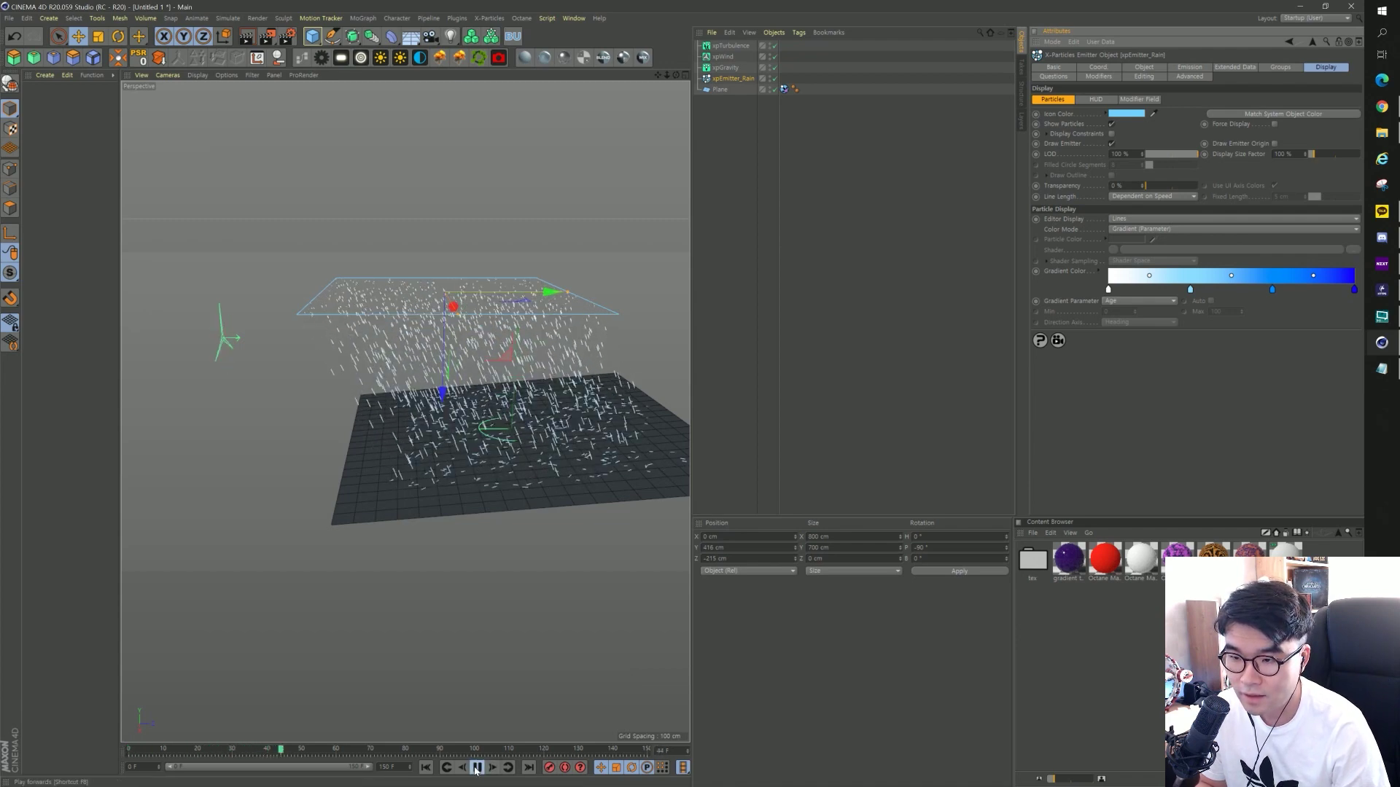
left_click(478, 768)
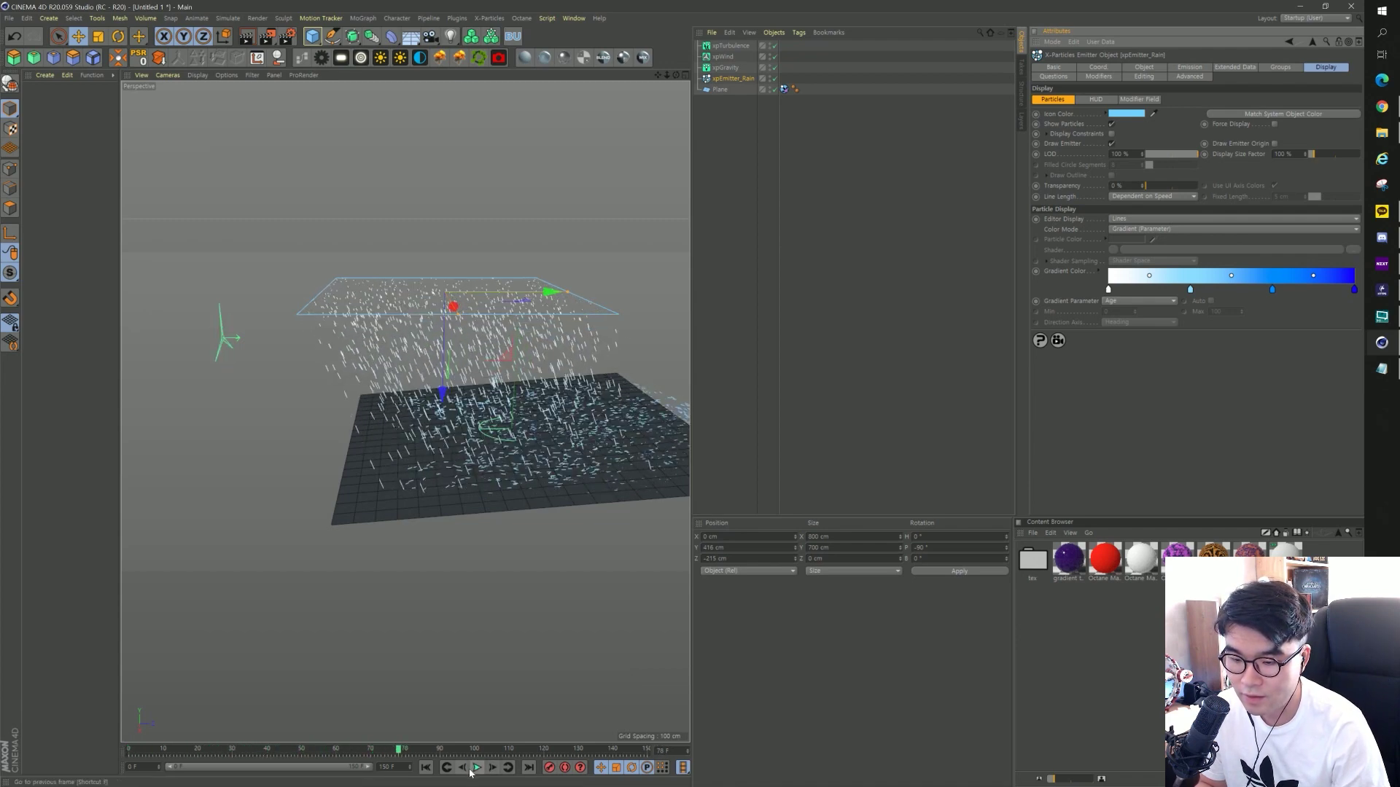
left_click(426, 768)
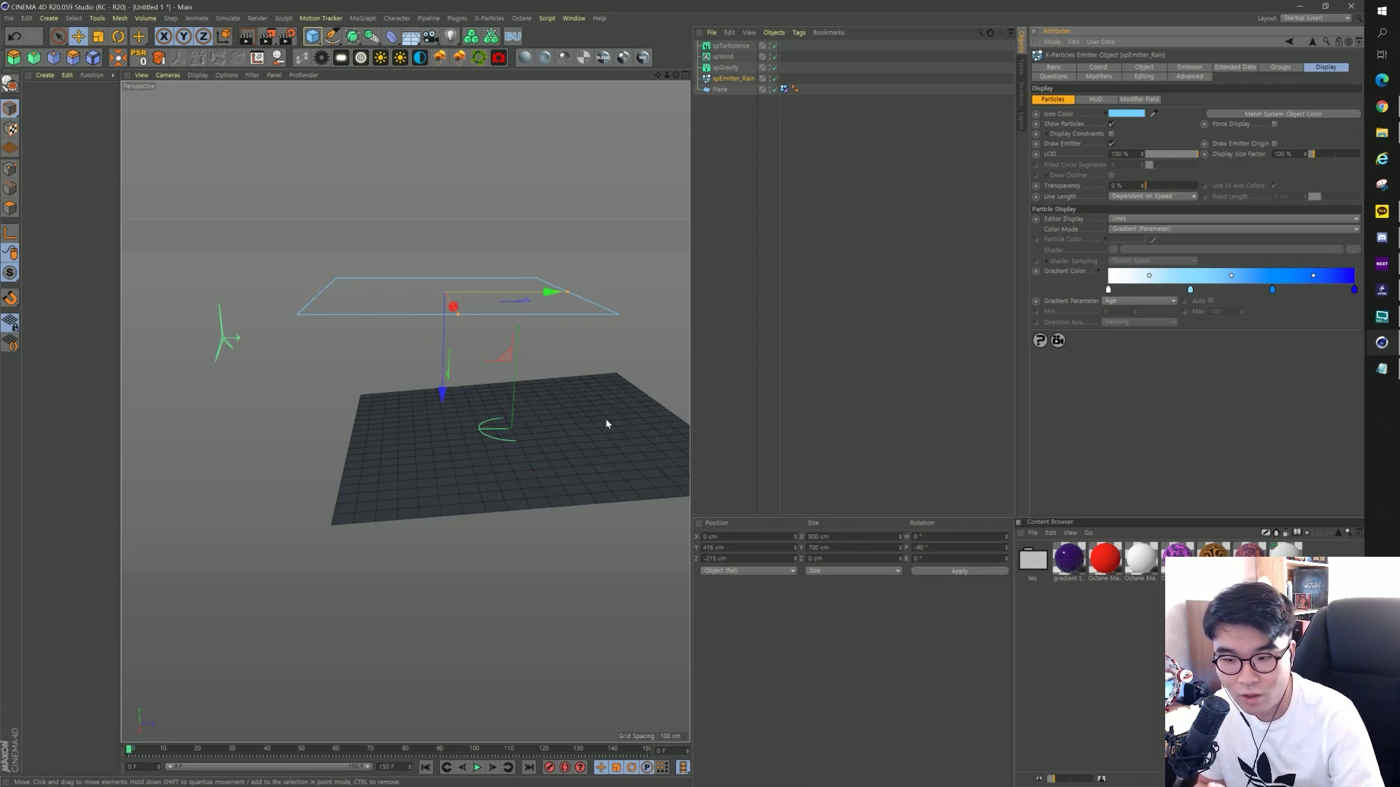
Drive the colour gradient by particle Radius with Min 0.04 cm and Max 0.3 cm.
left_click(1135, 301)
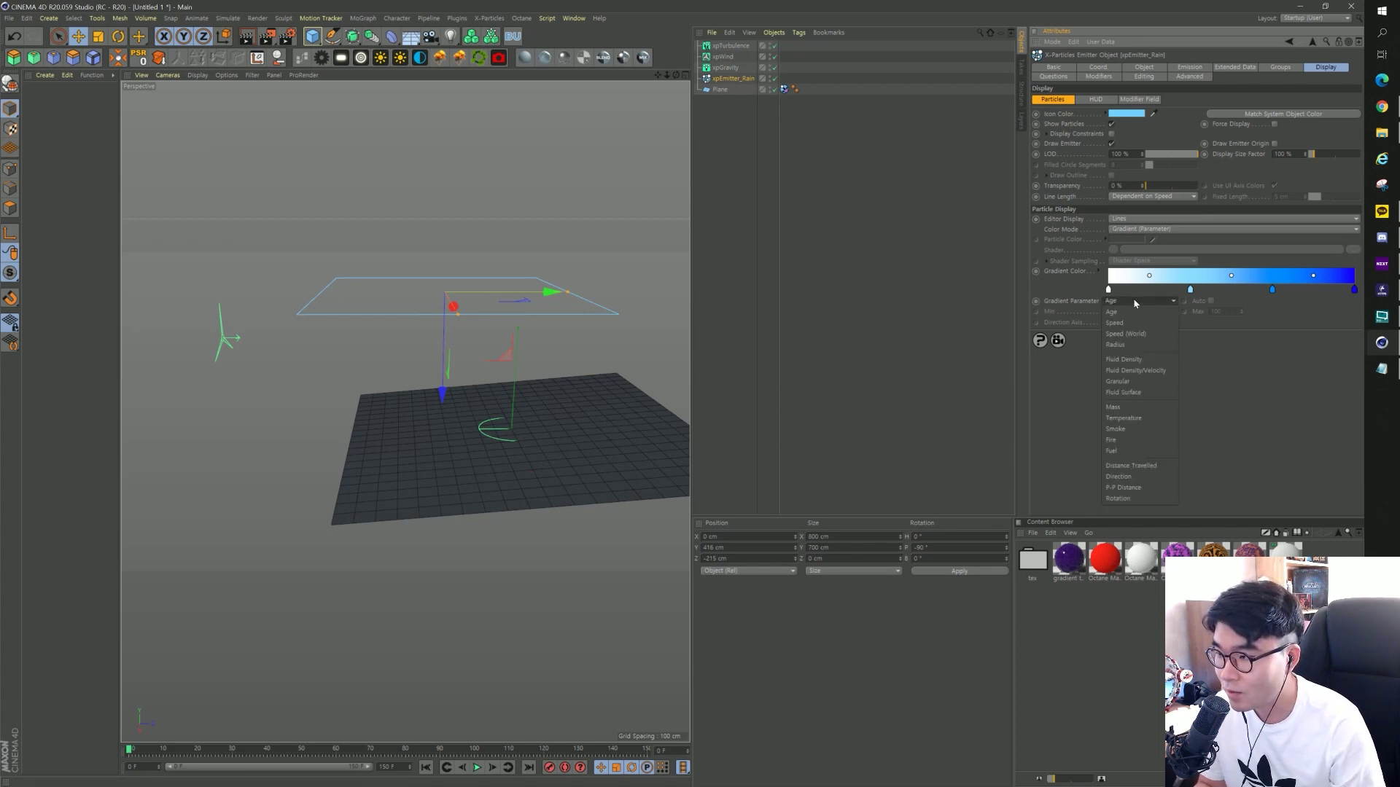
left_click(1142, 347)
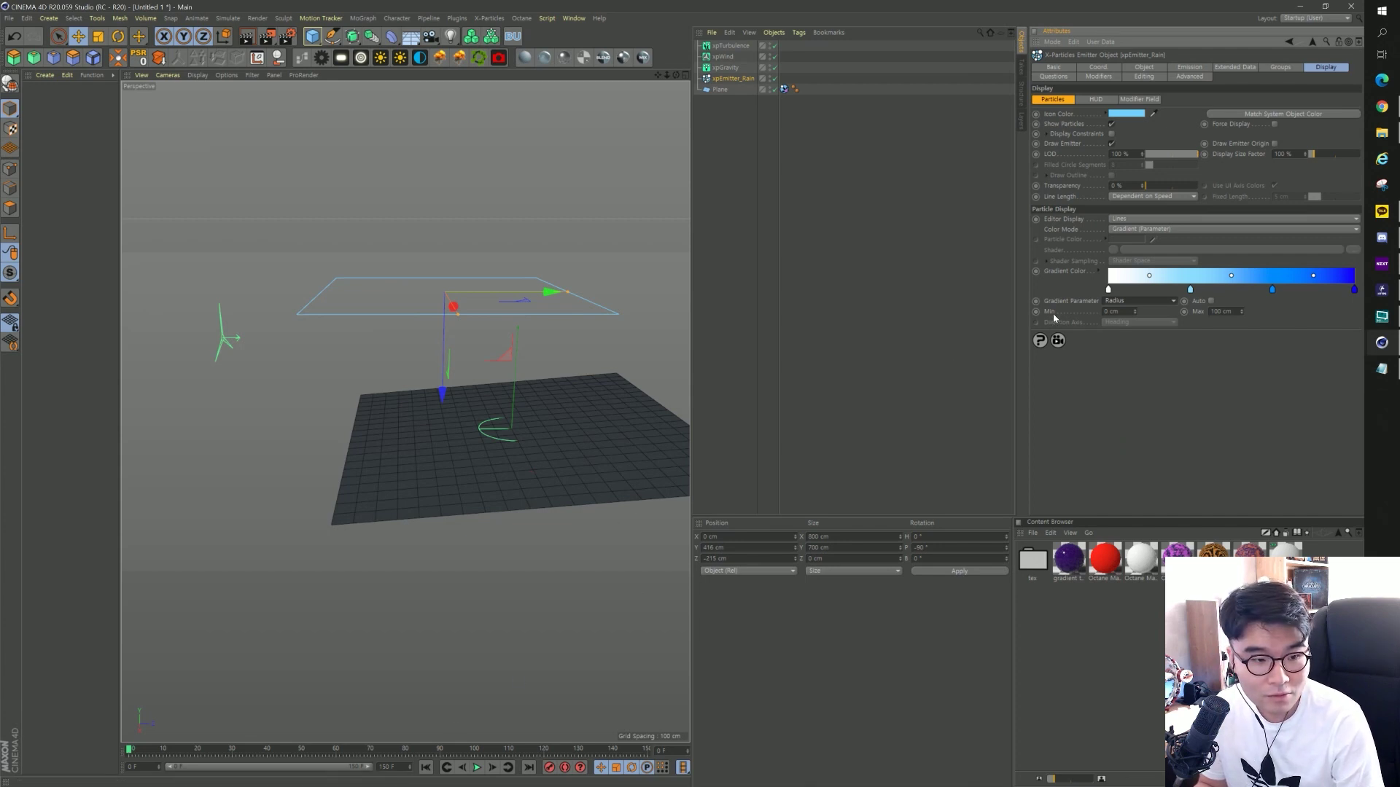
double_click(1119, 312)
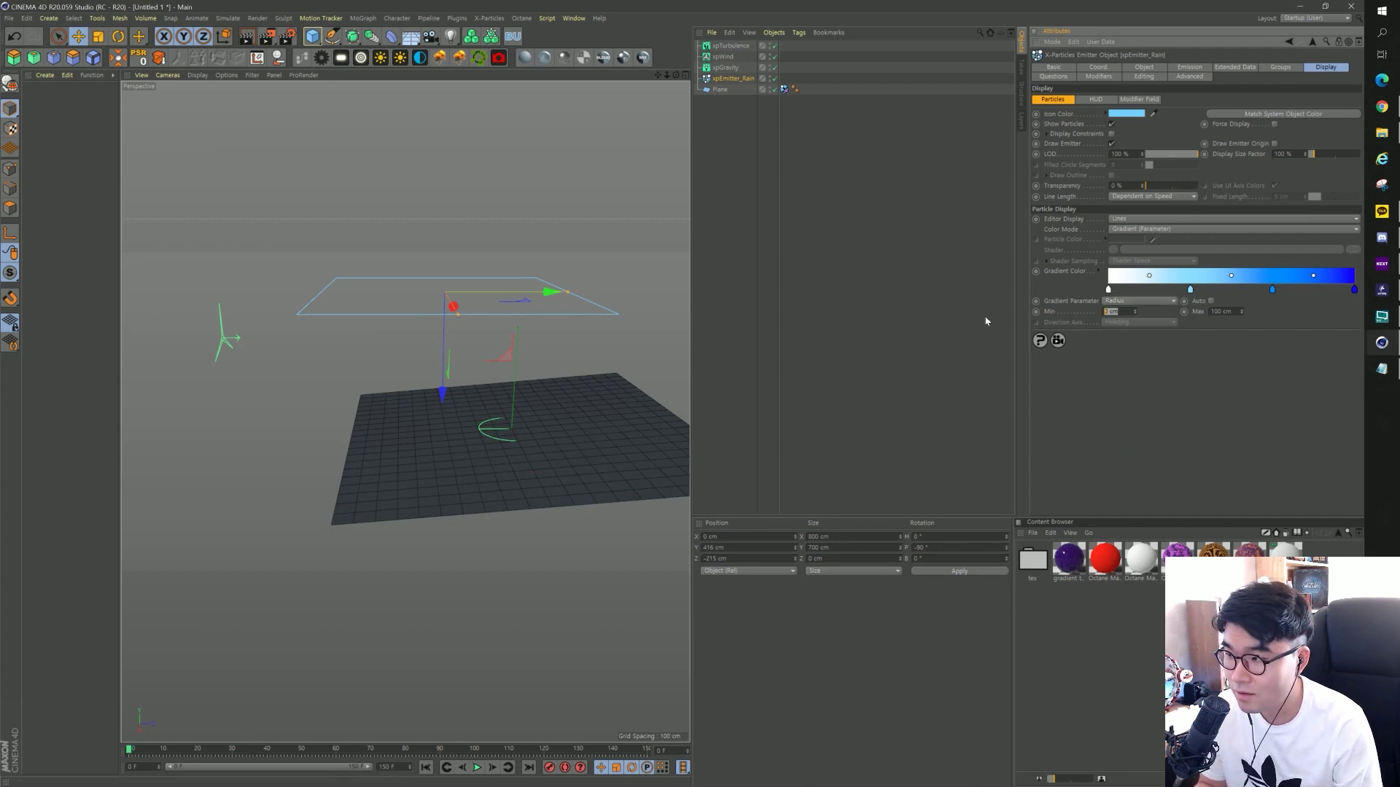
type(".04")
key("Return")
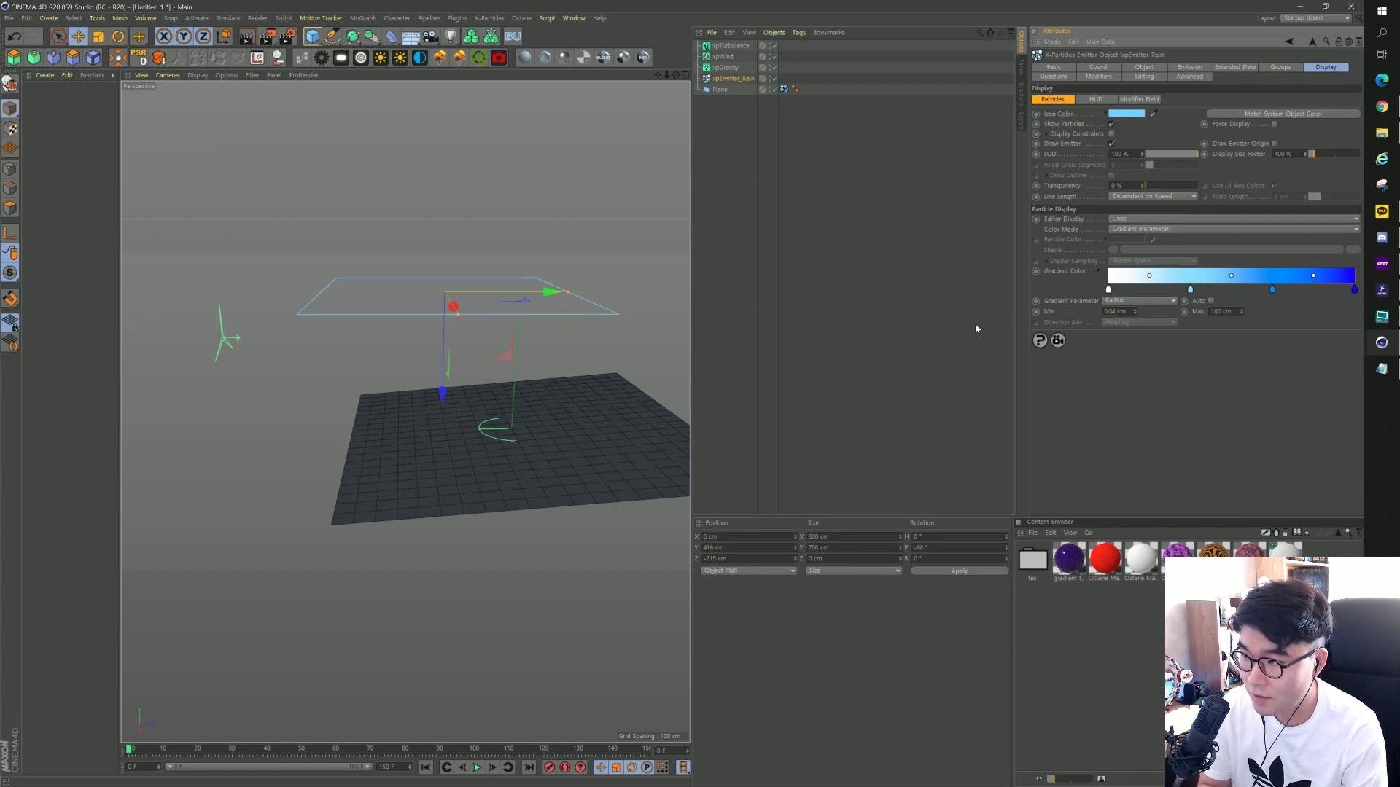
double_click(1220, 311)
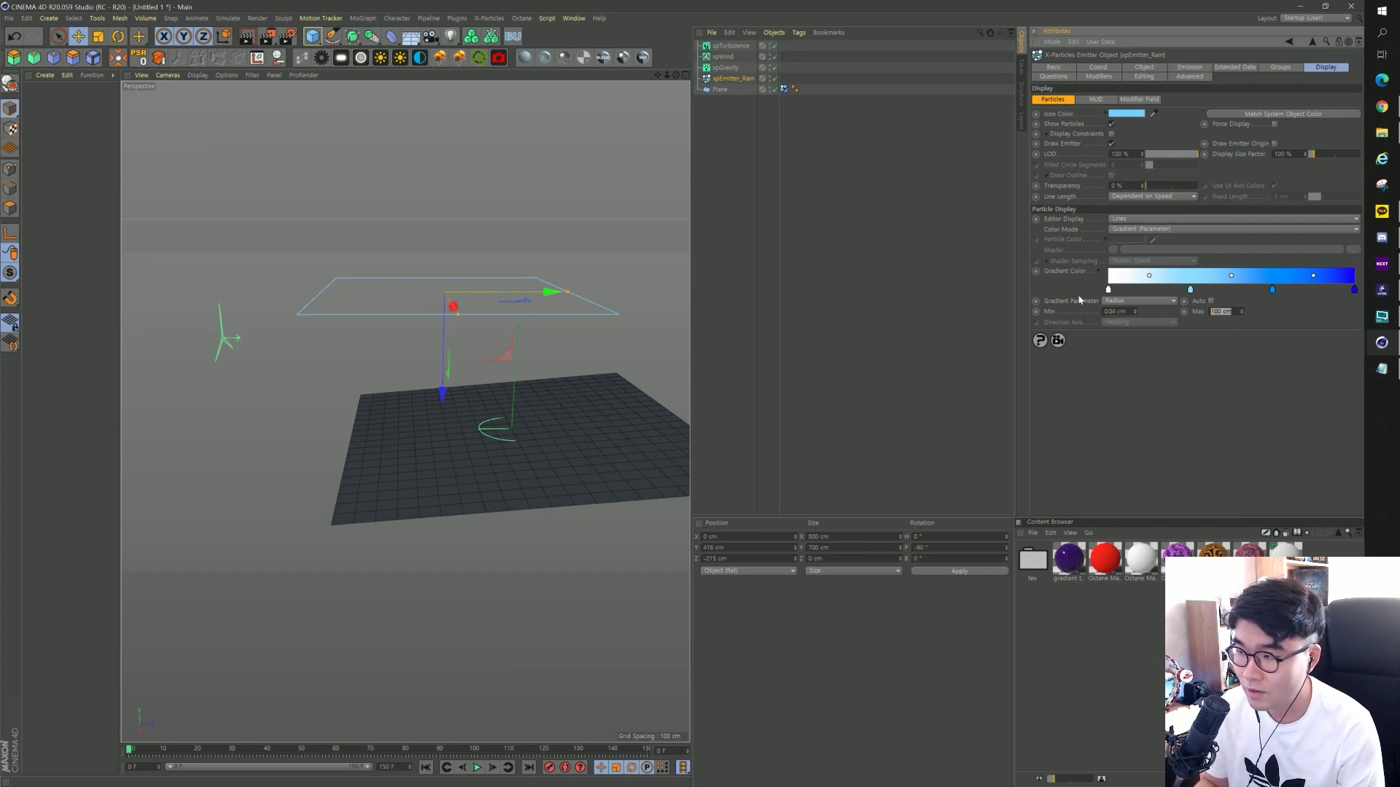
type(".3")
key("Return")
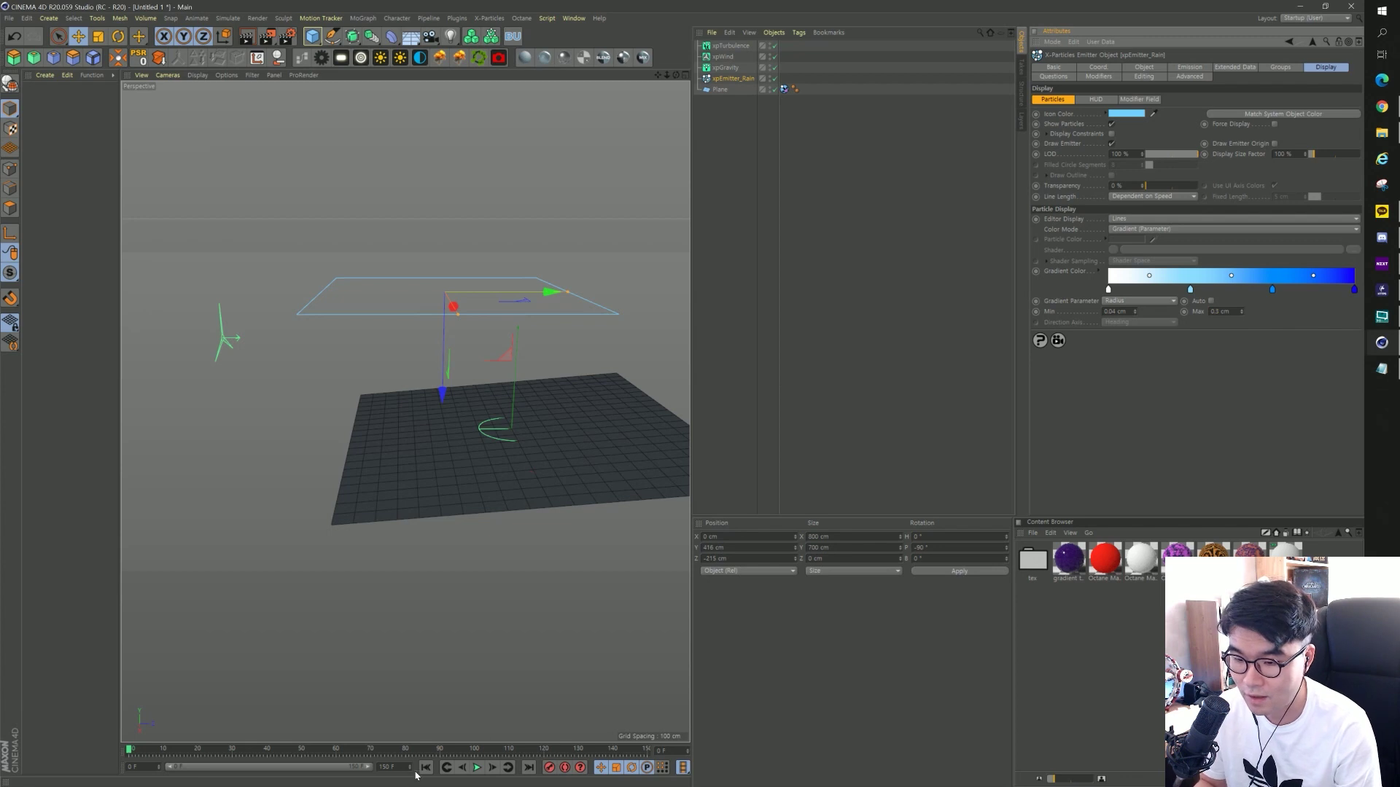
Preview the radius-coloured rain, then stop and return to frame 0.
left_click(477, 768)
left_click(478, 768)
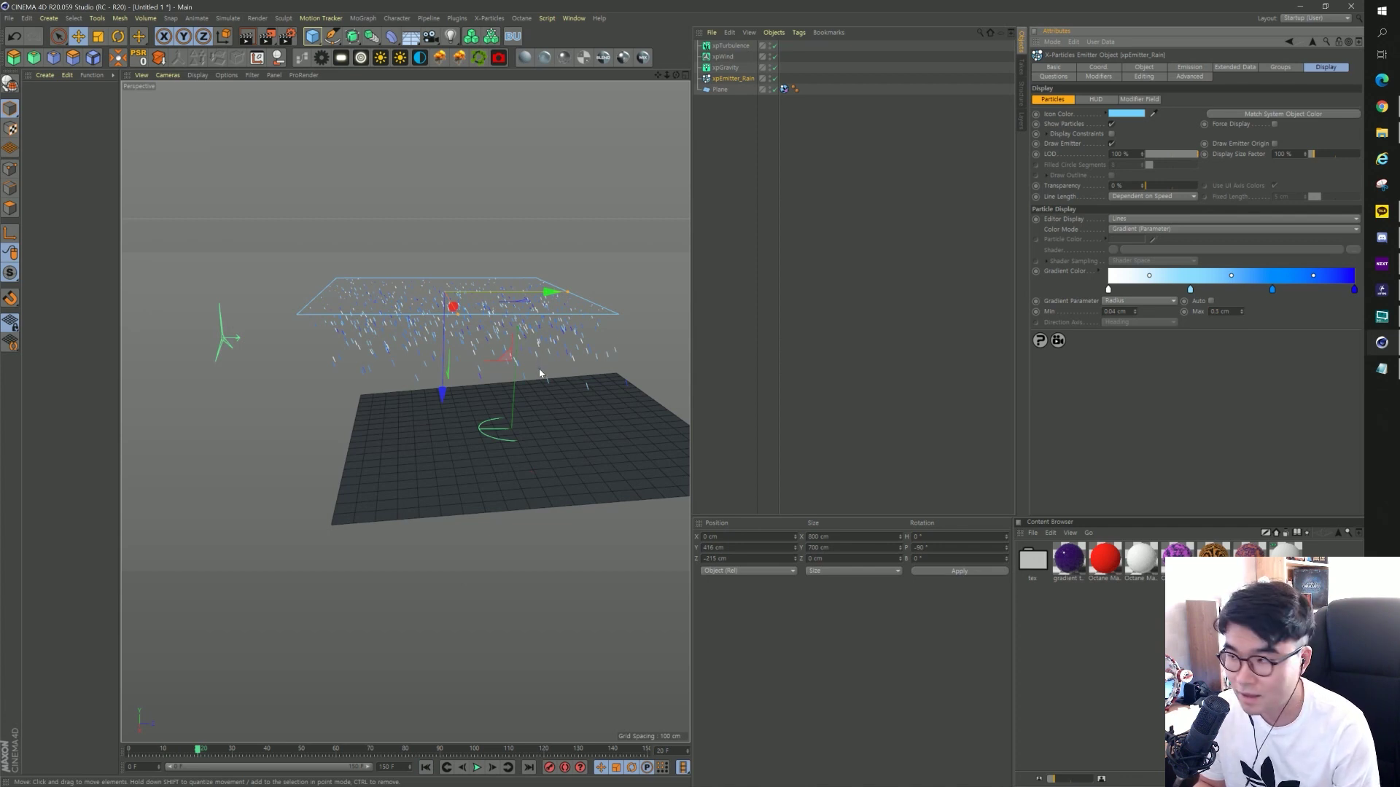
left_click(478, 768)
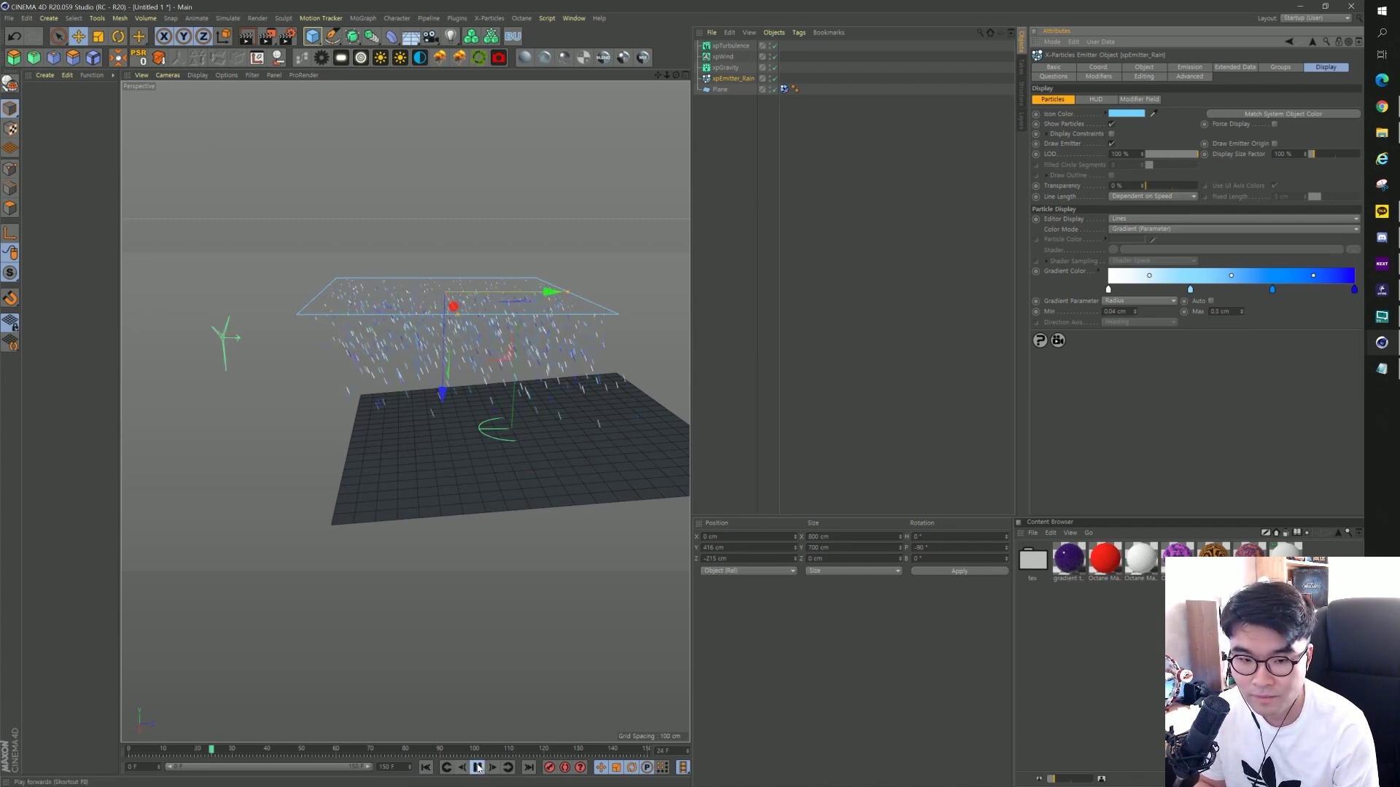
left_click(478, 768)
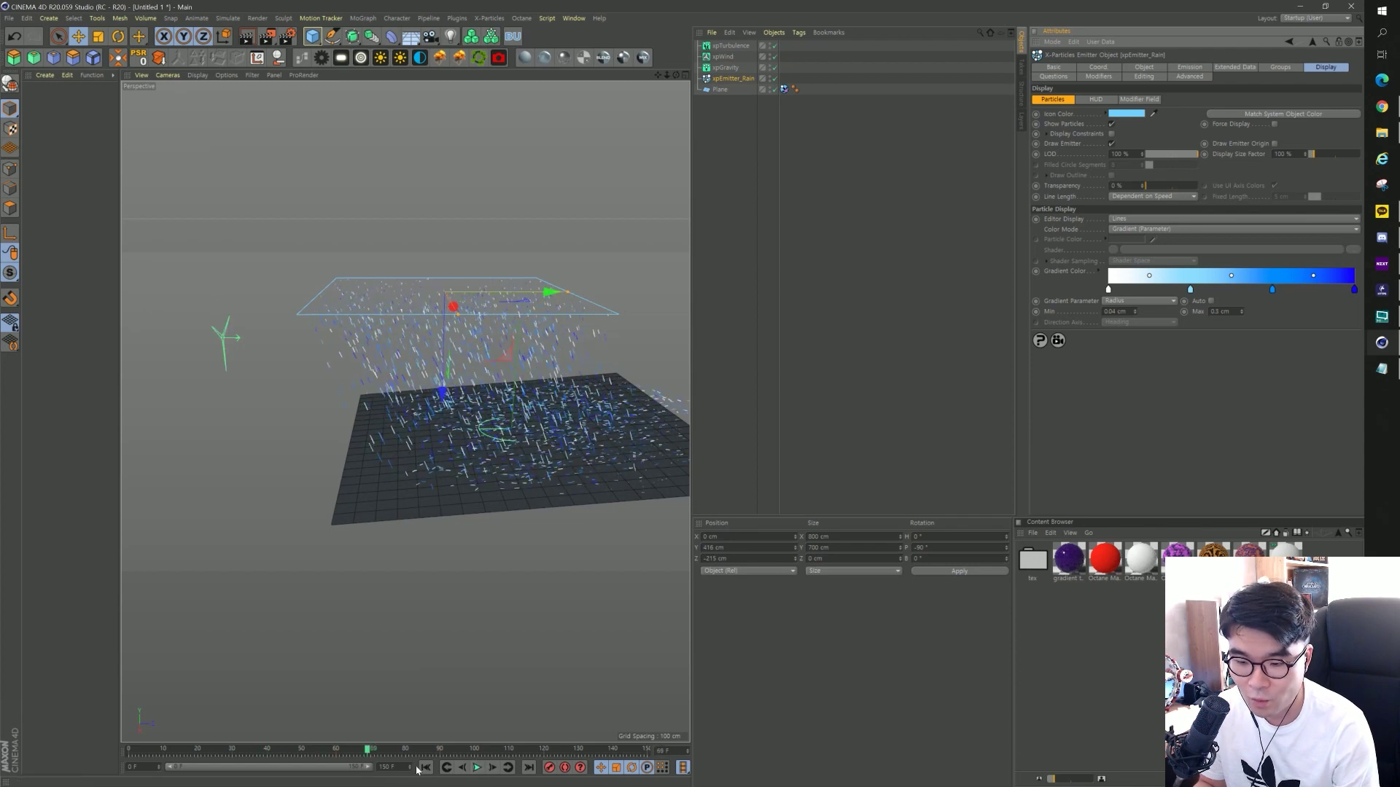
left_click(426, 767)
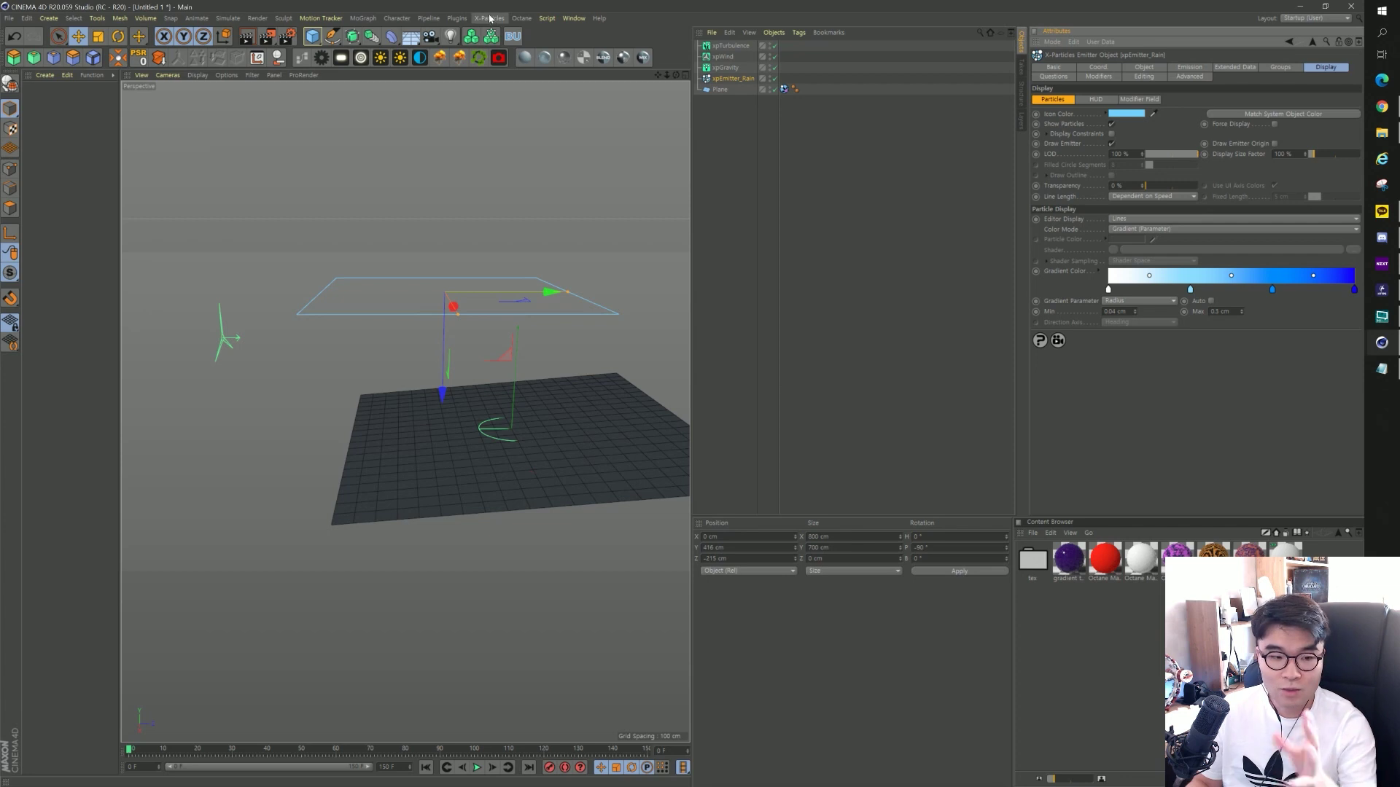
Add an xpSpeed modifier with Speed Value 0 cm and Clamp Maximum Speed on, then preview.
left_click(488, 16)
mouse_move(505, 147)
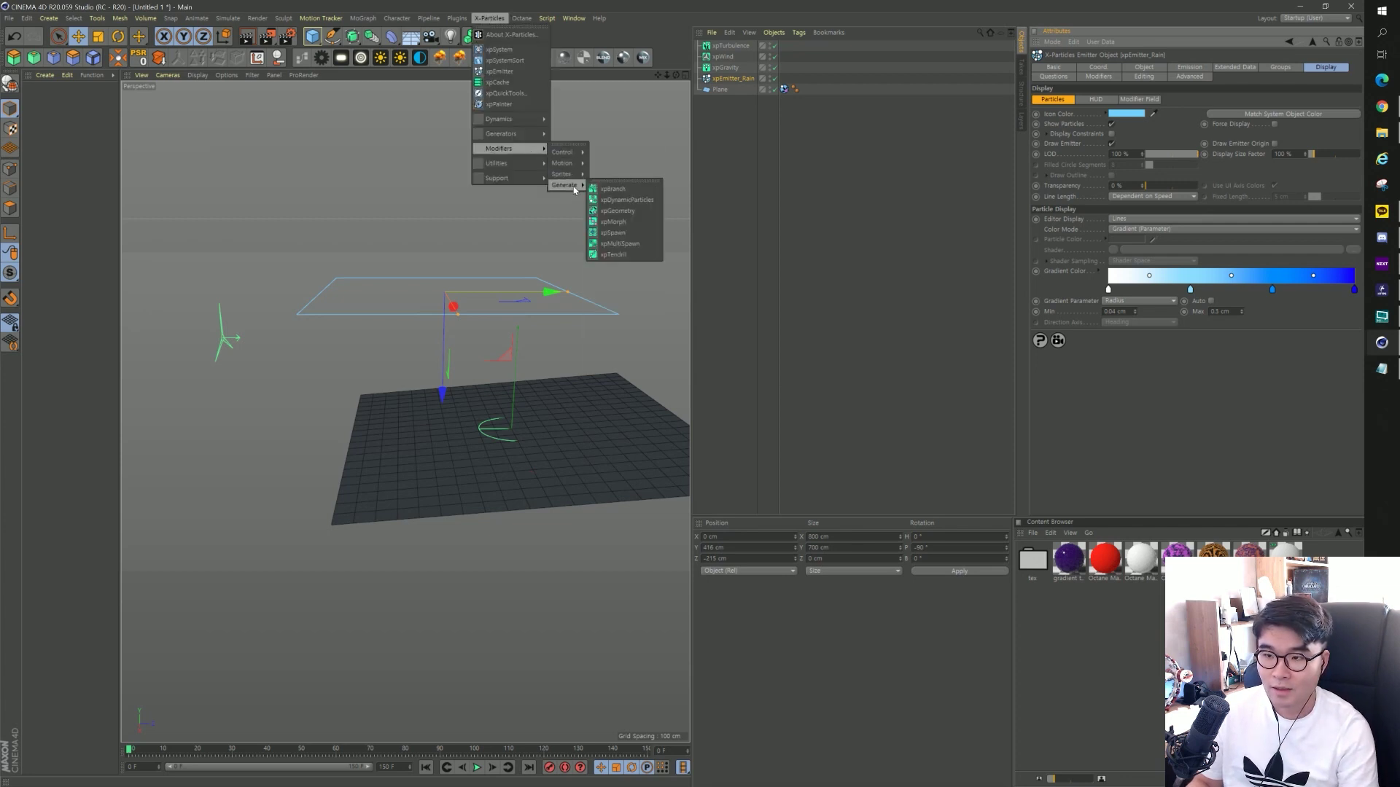
mouse_move(562, 162)
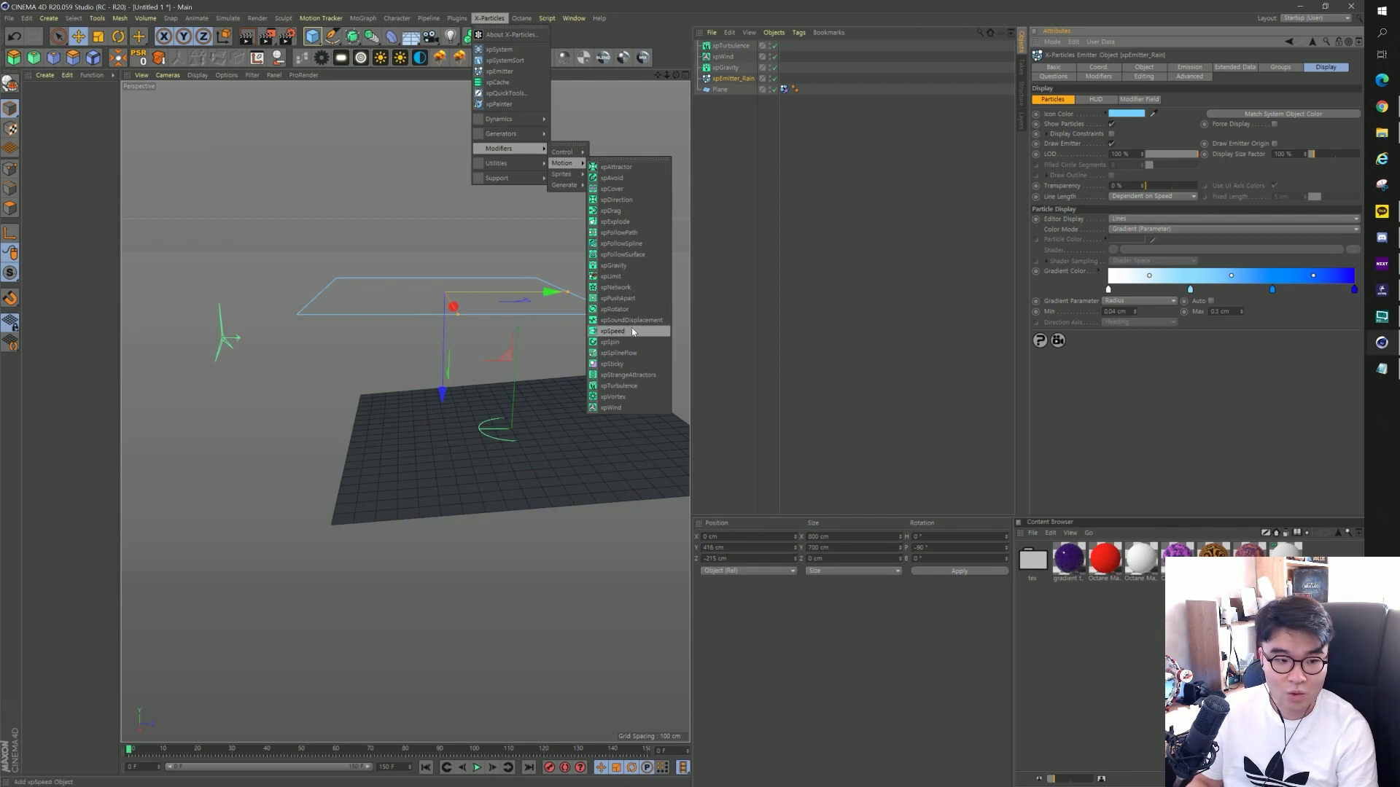
left_click(633, 332)
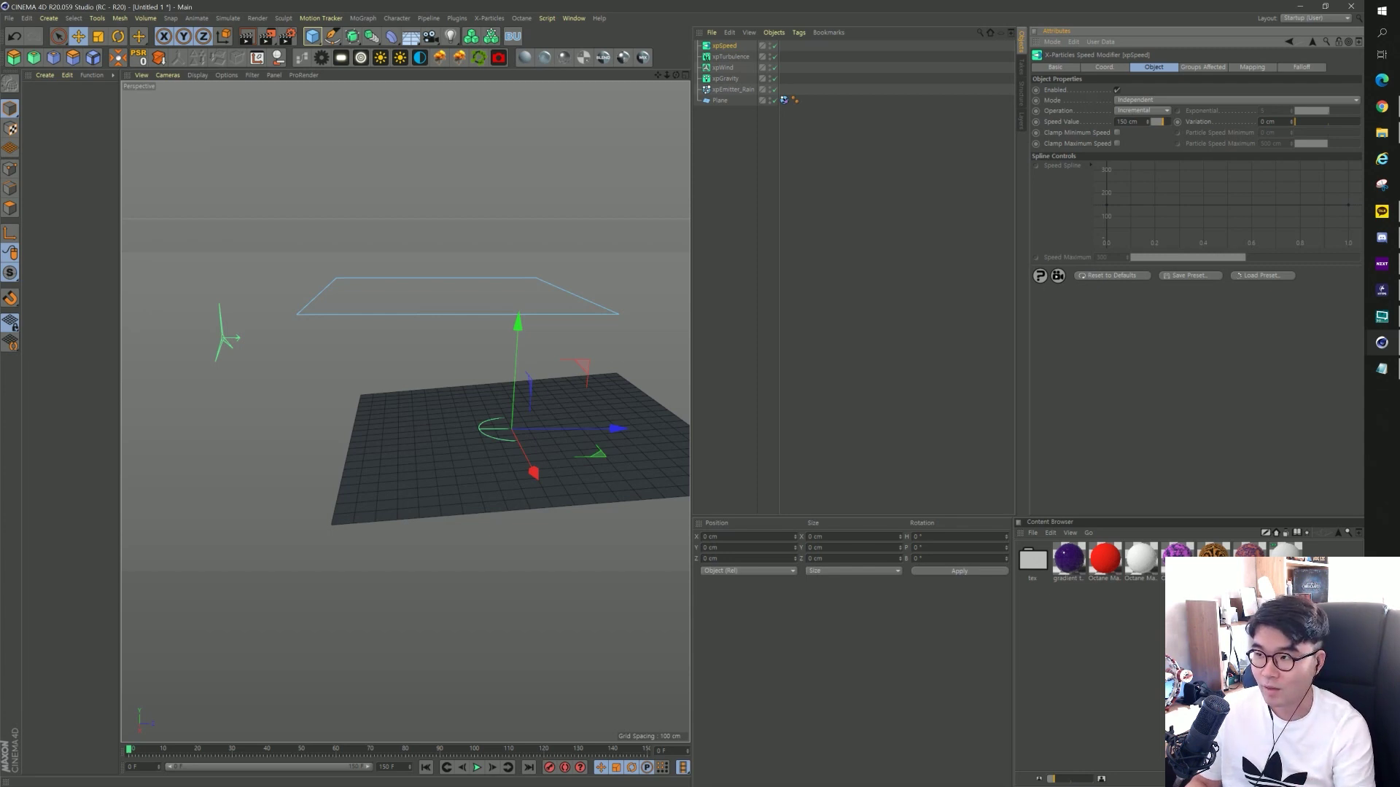
double_click(1127, 121)
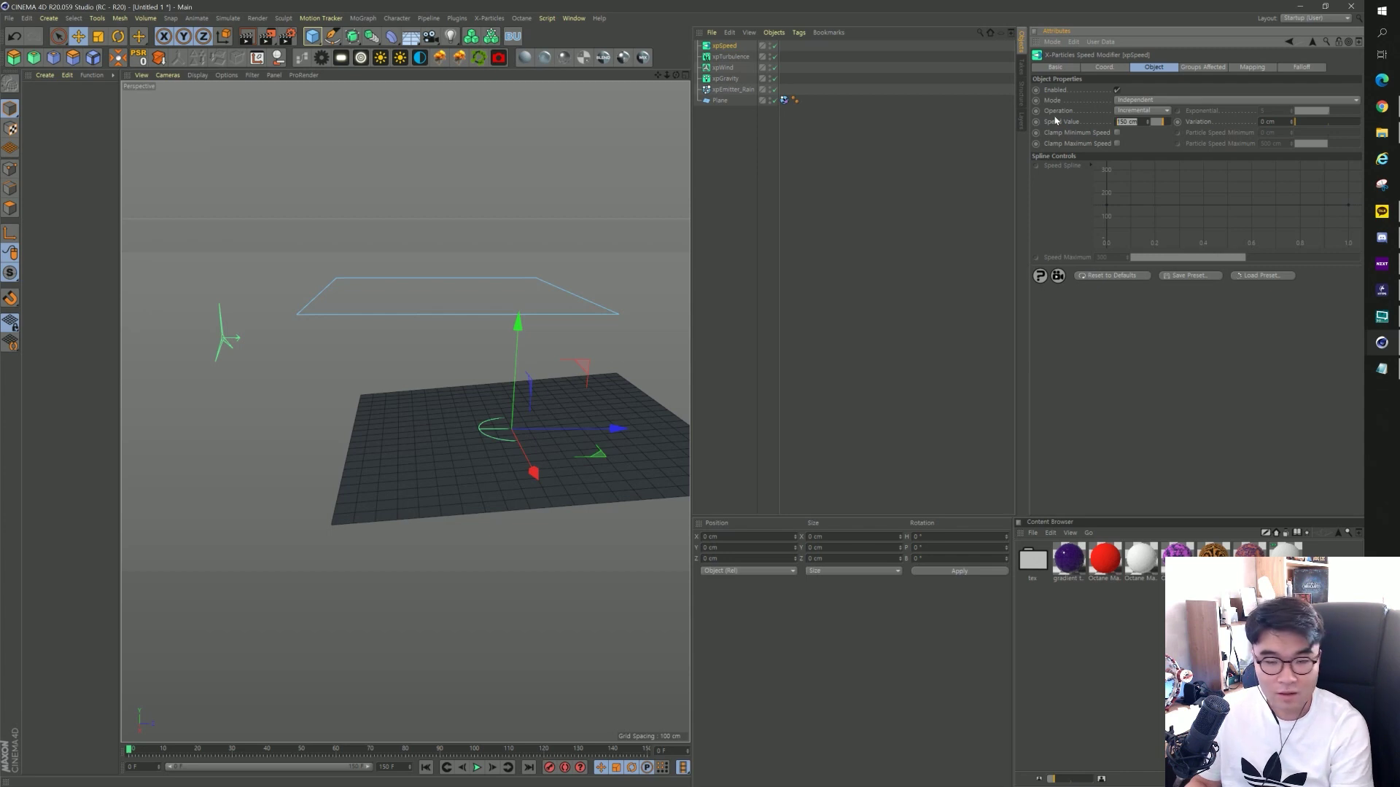
type("0")
key("Return")
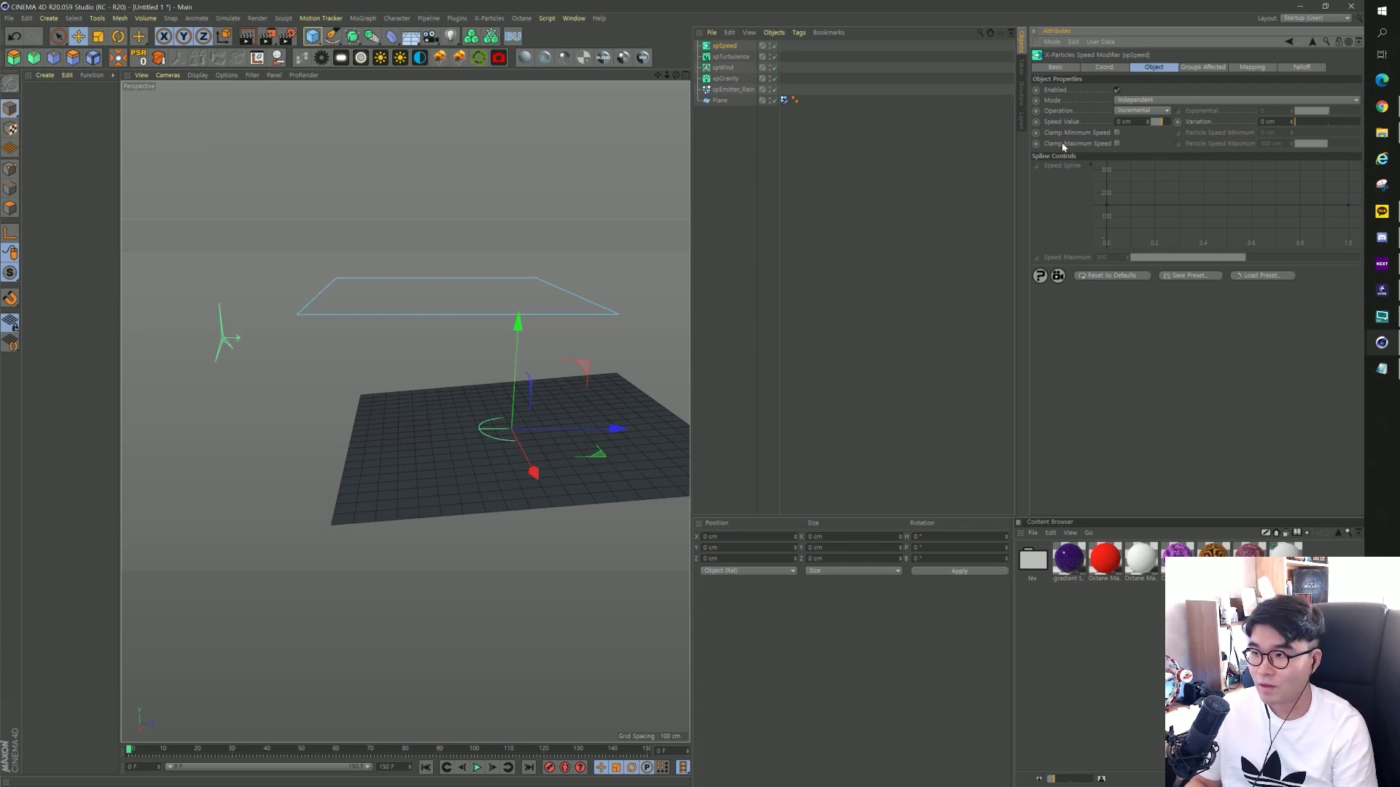
left_click(1116, 143)
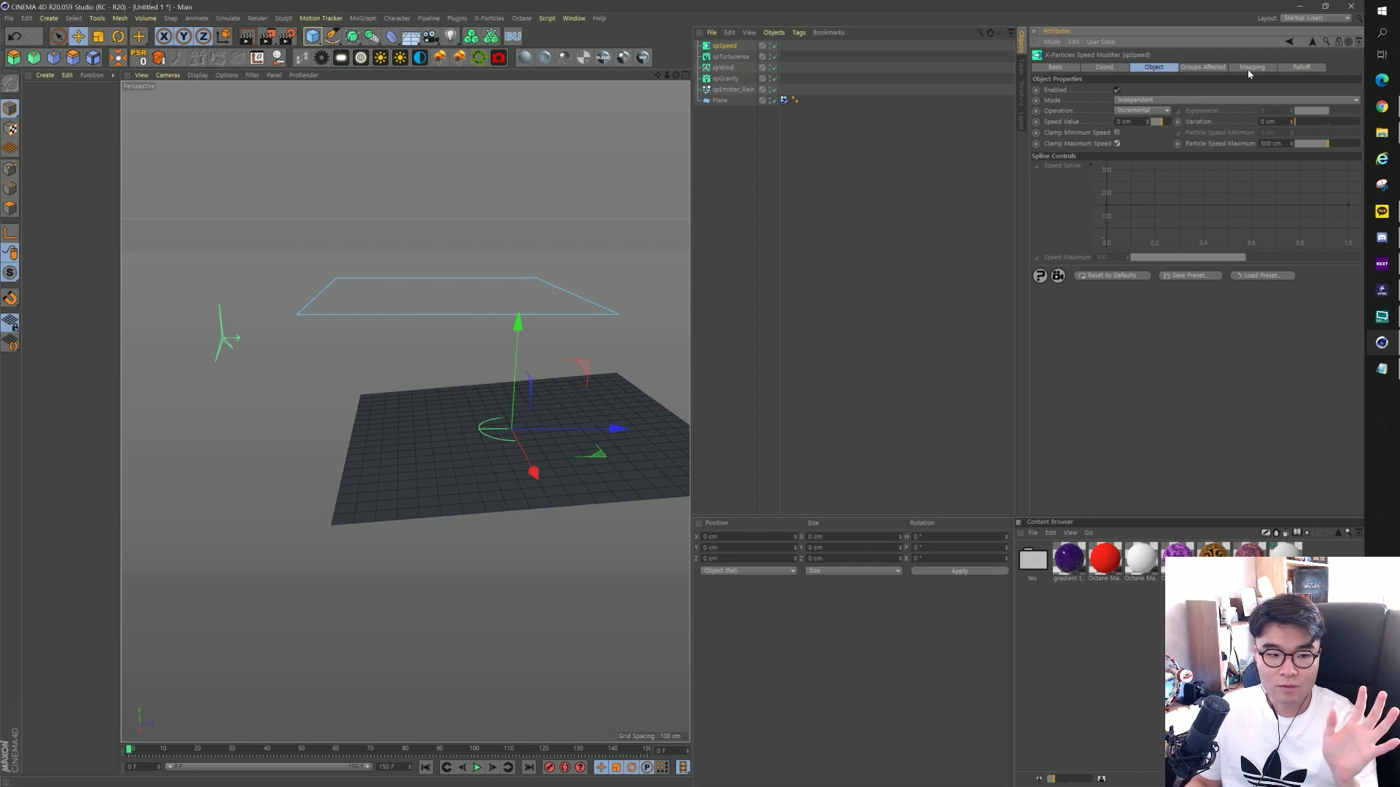
left_click(478, 769)
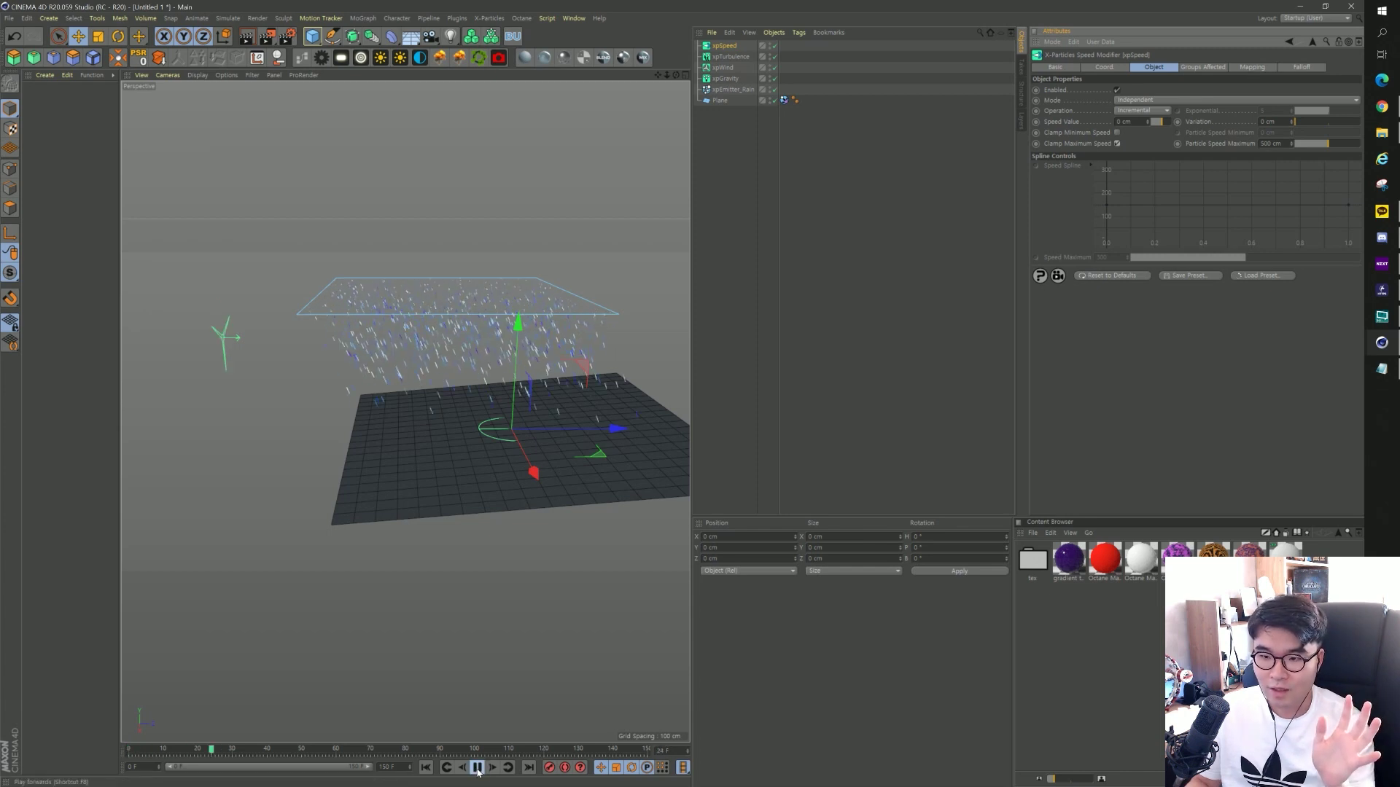
left_click(425, 767)
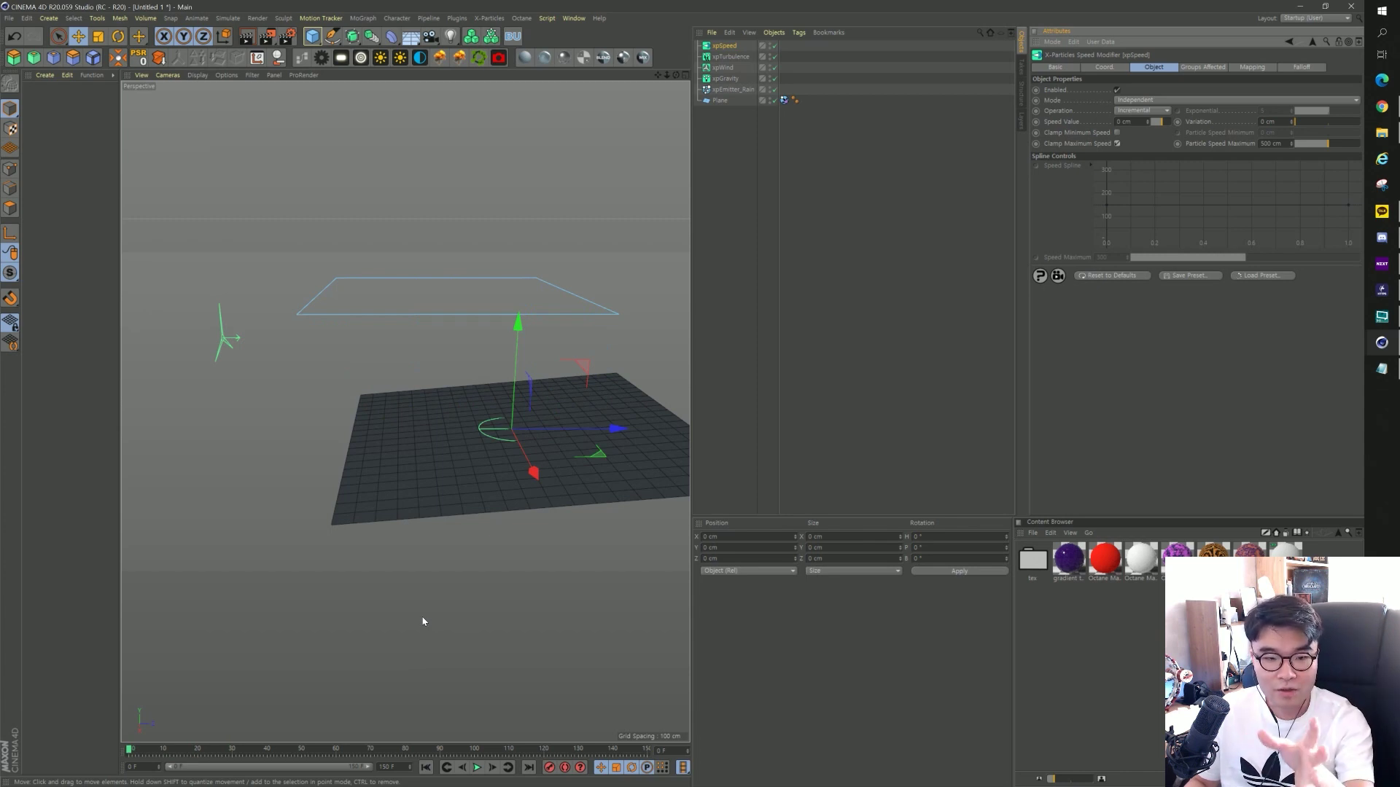
Add an xpSpeed mapping that maps Particle Speed Maximum to particle Radius.
left_click(1249, 72)
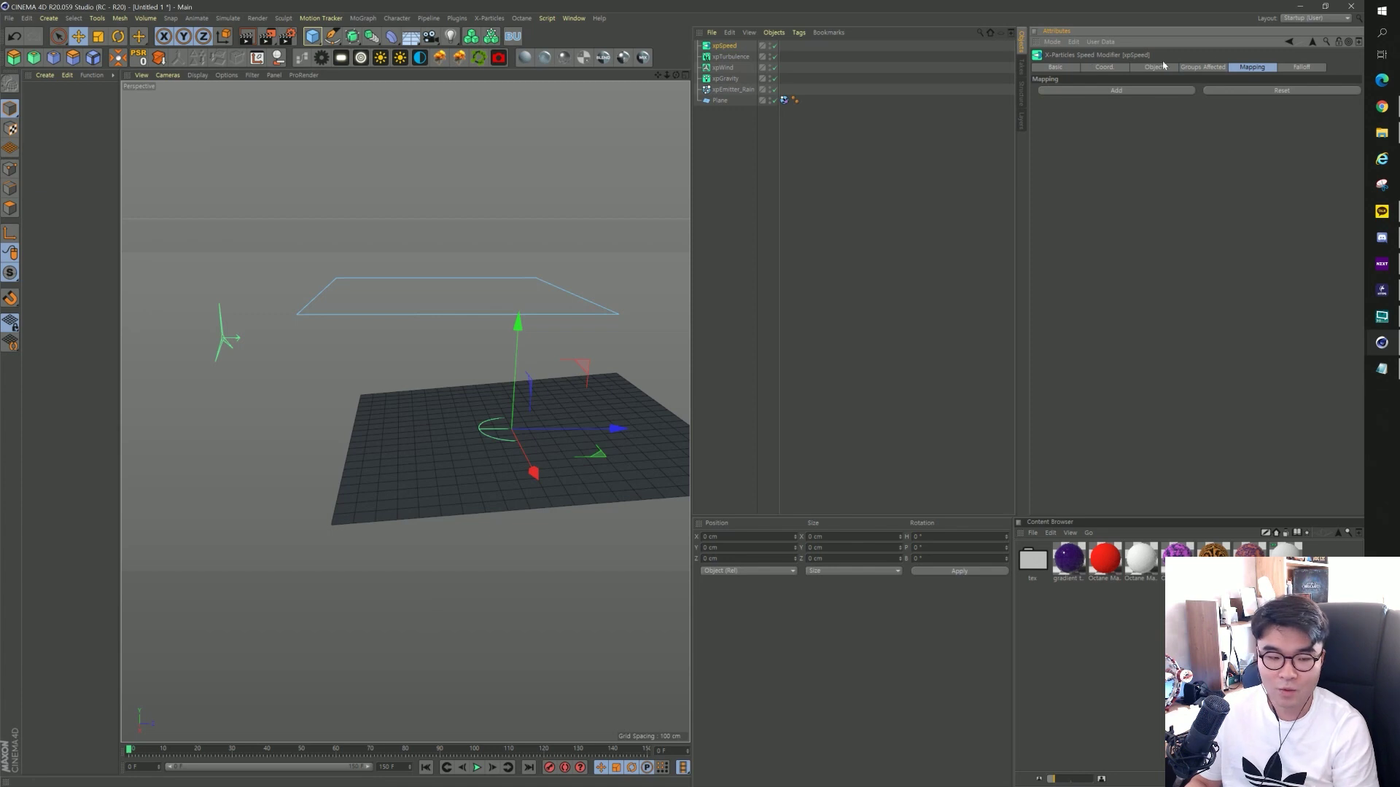
left_click(1118, 90)
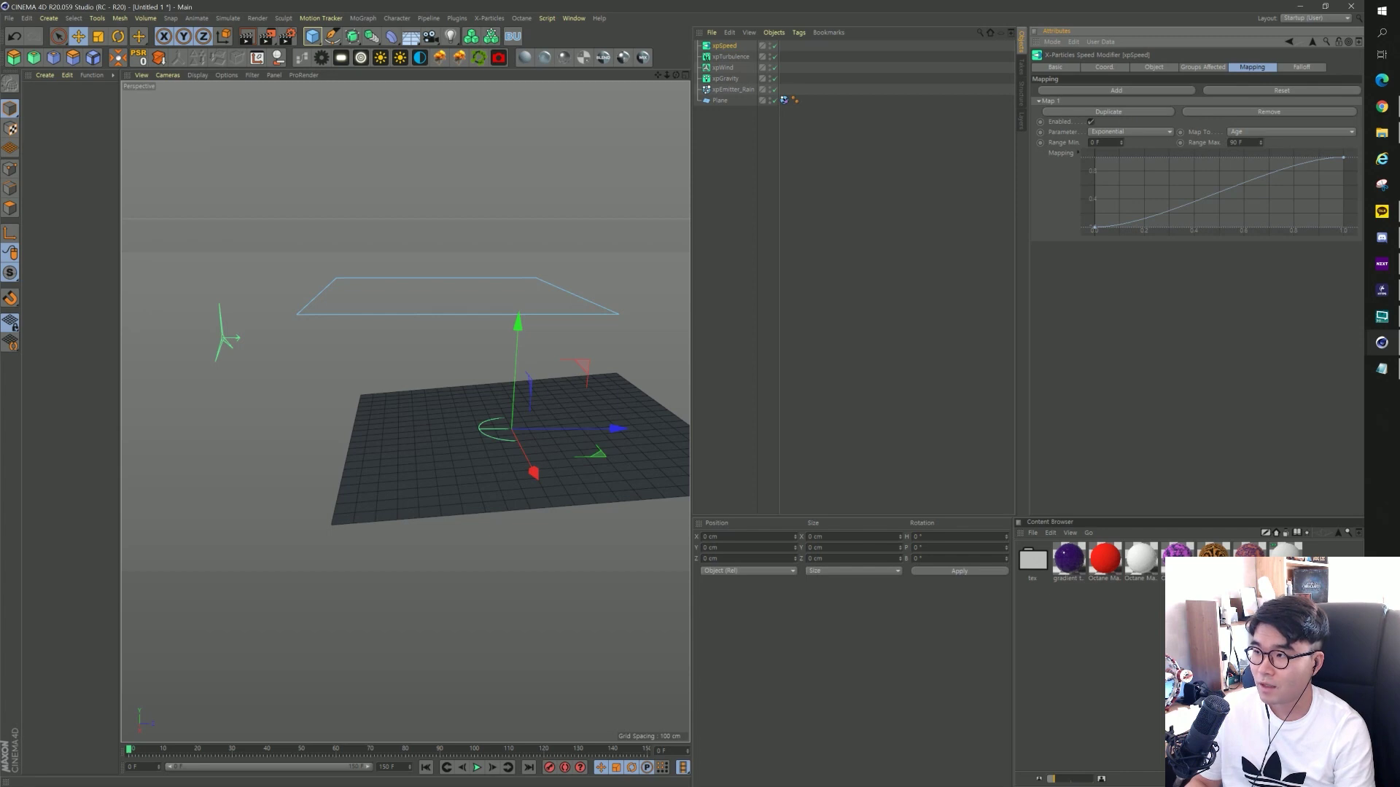
left_click(1108, 132)
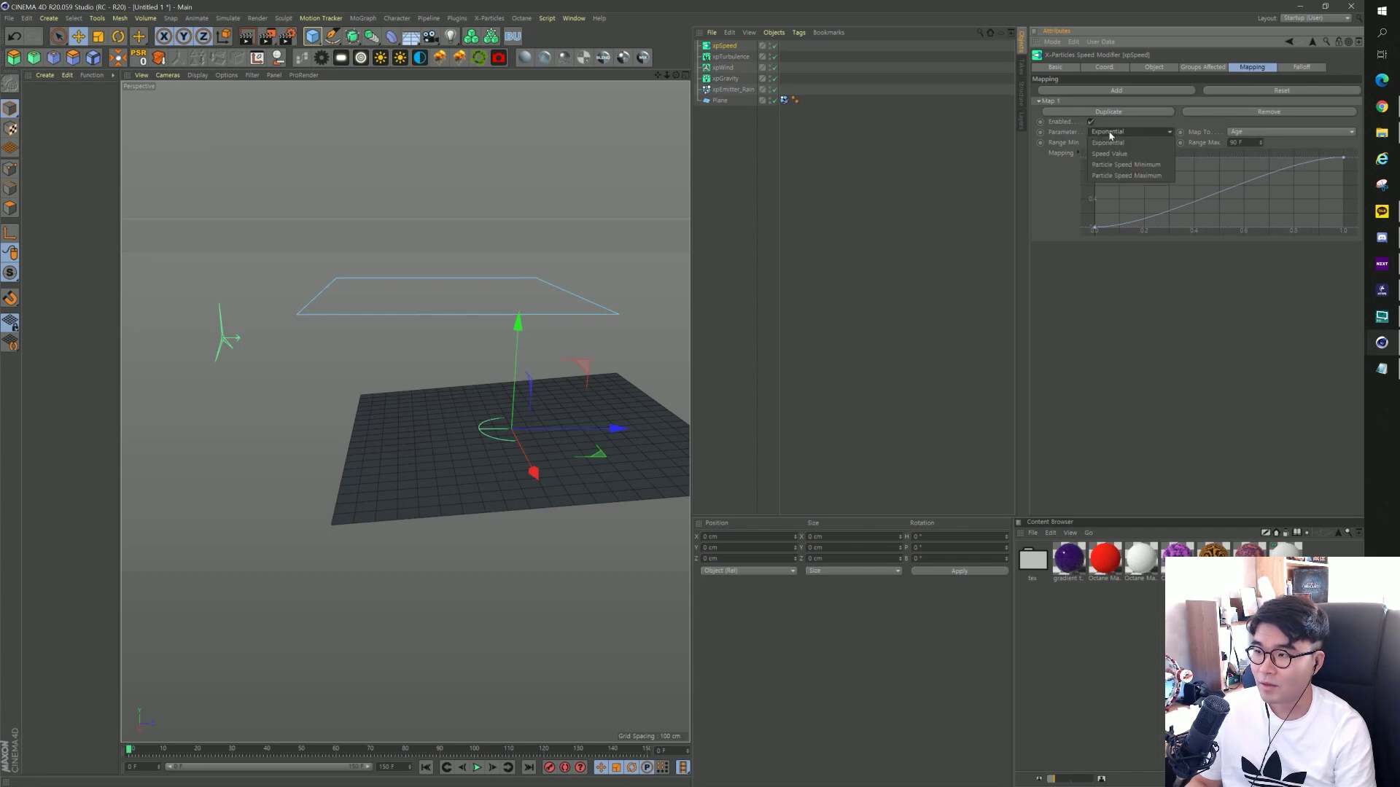
left_click(1157, 176)
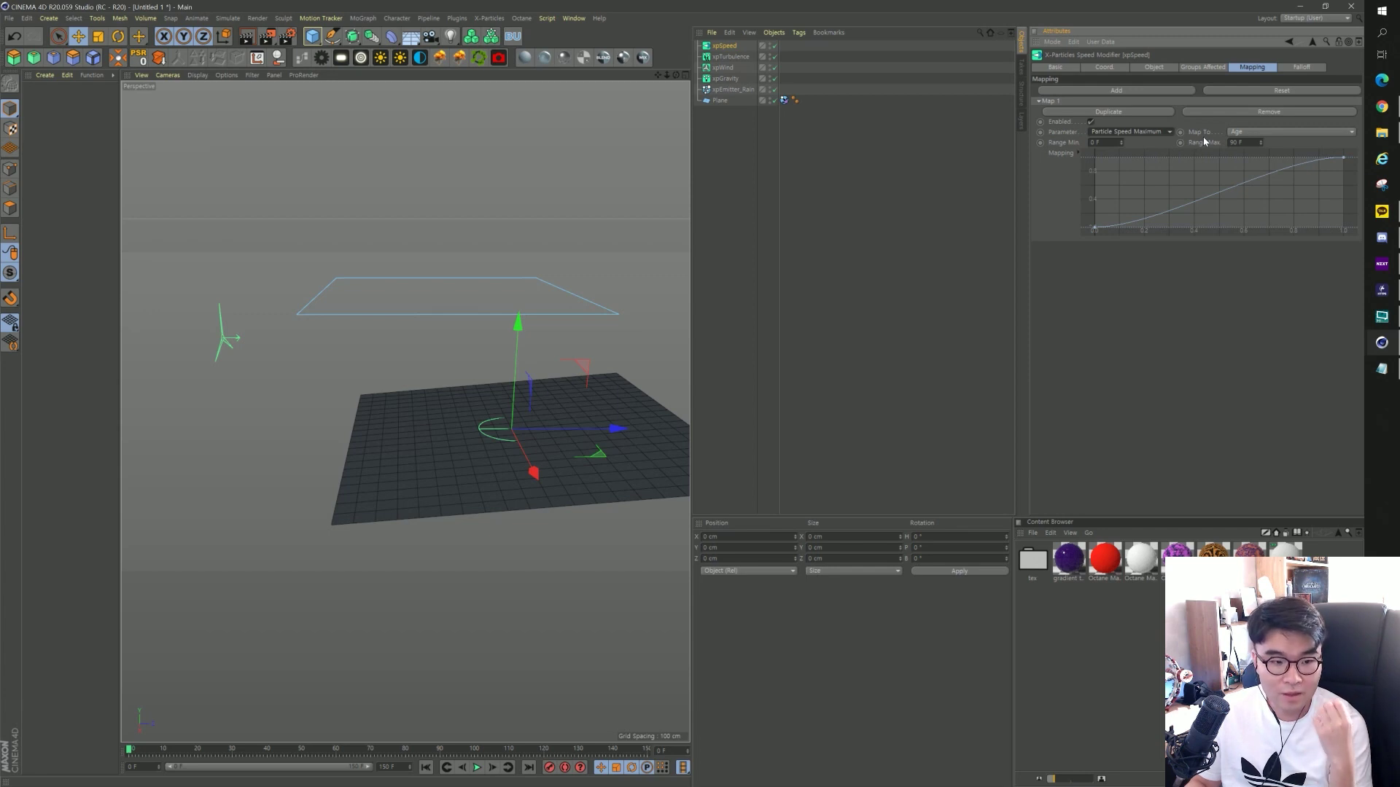
left_click(1275, 133)
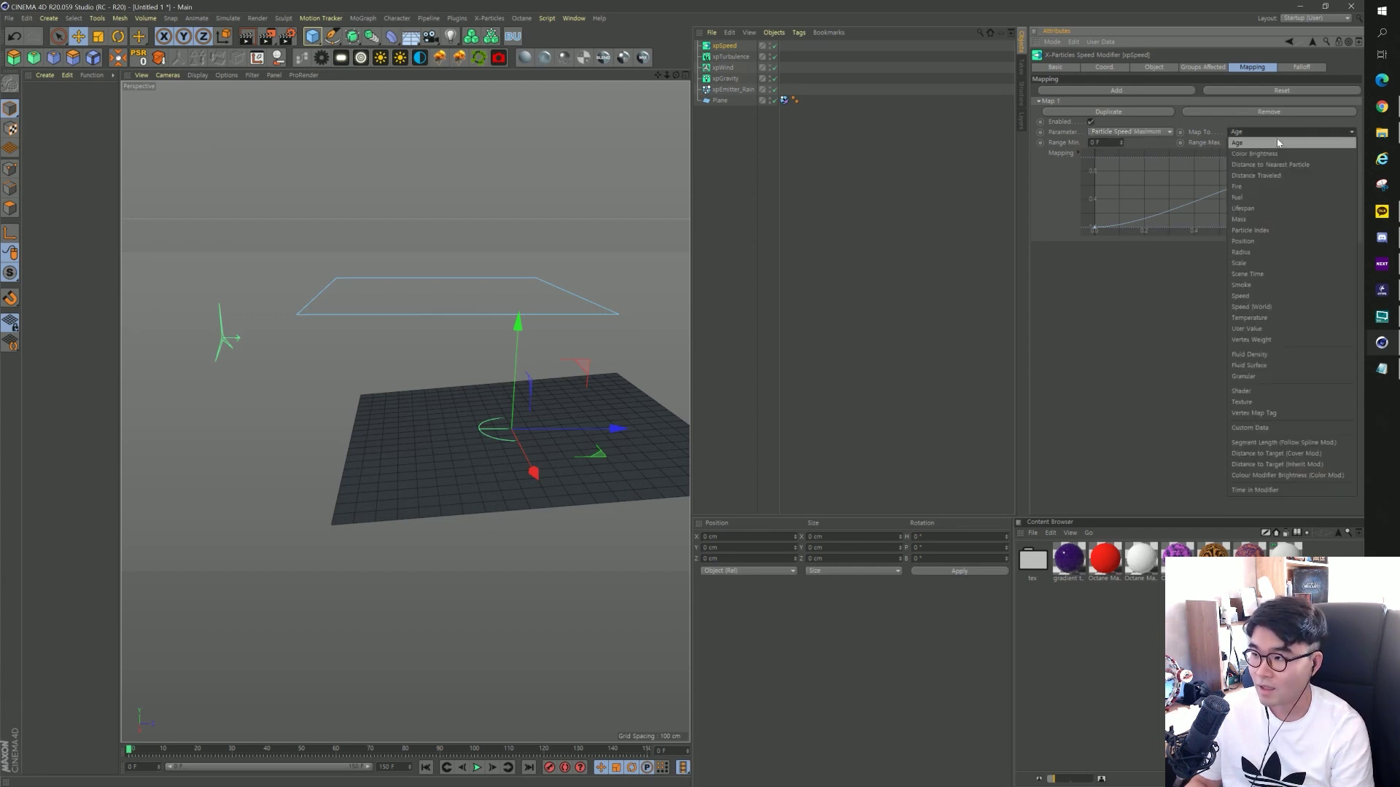
left_click(1288, 253)
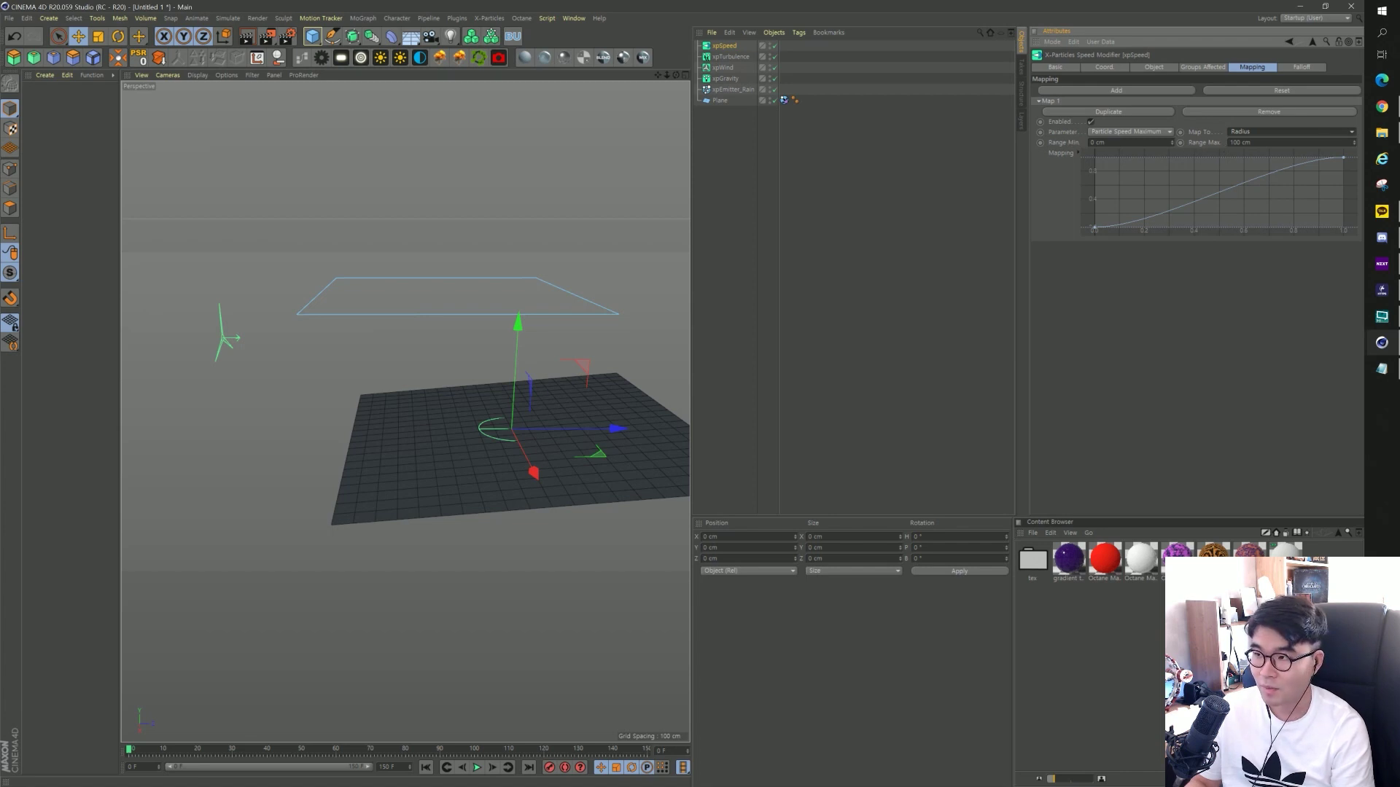
Set the mapping range to 0.04–0.3 cm and test the simulation from frame 0.
key("BackSpace")
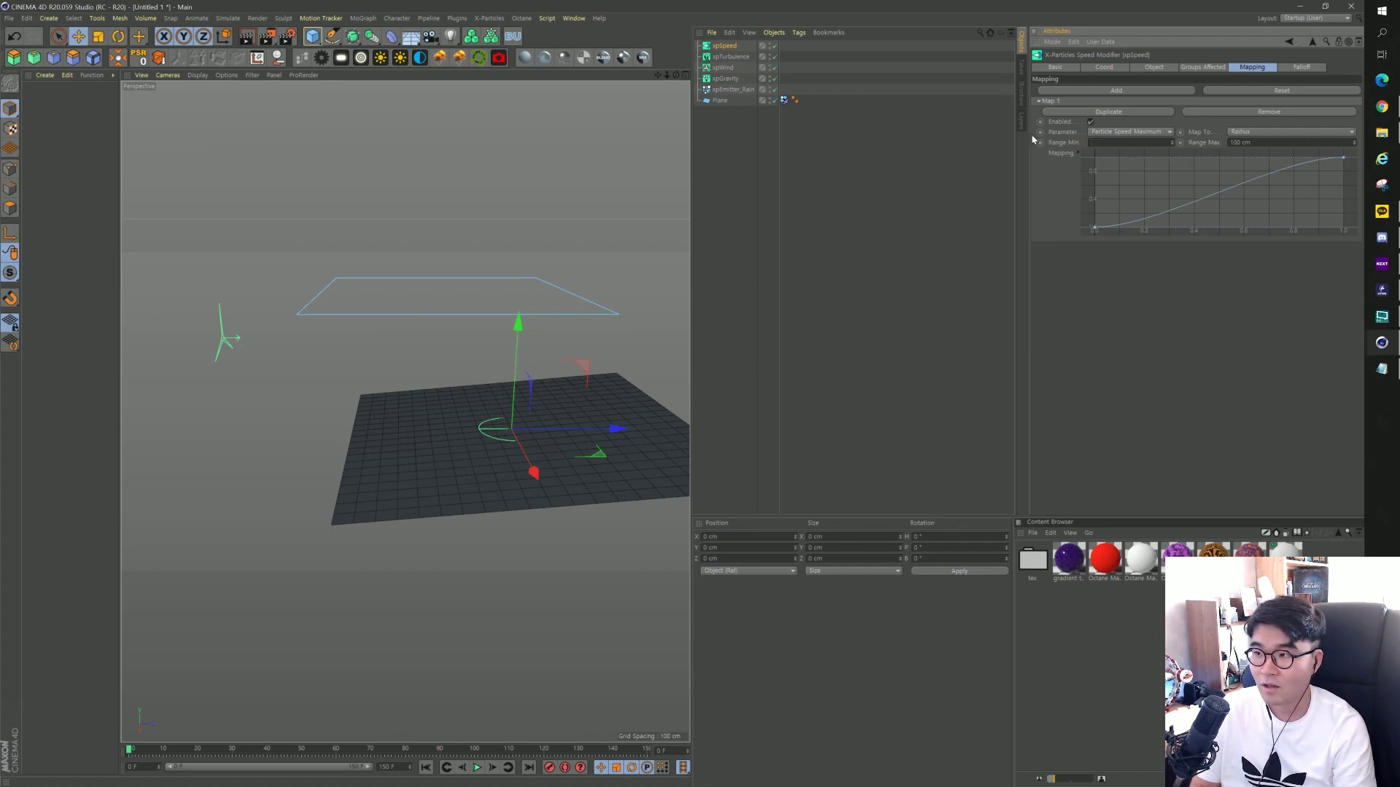
type("0.04")
key("Return")
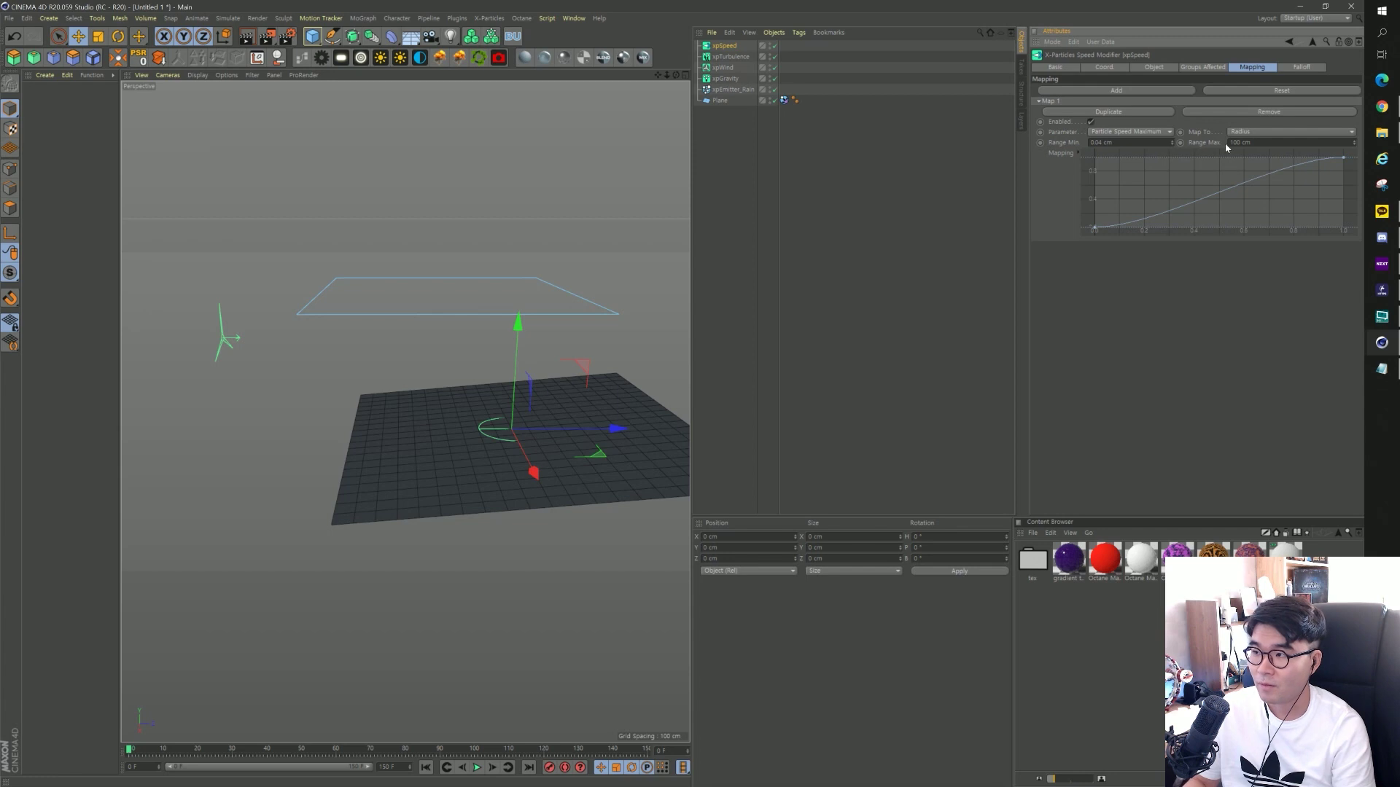
type("0.3")
key("Return")
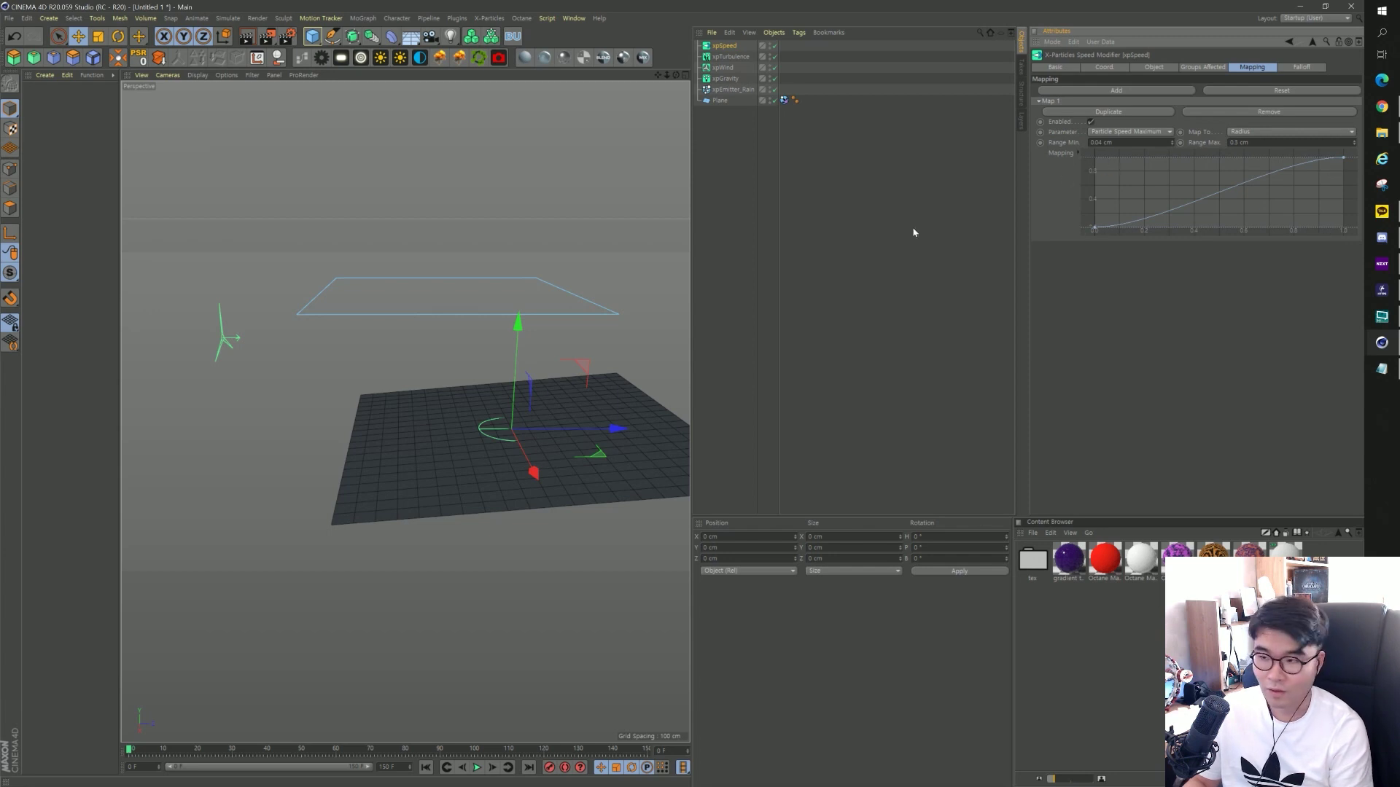
left_click(477, 768)
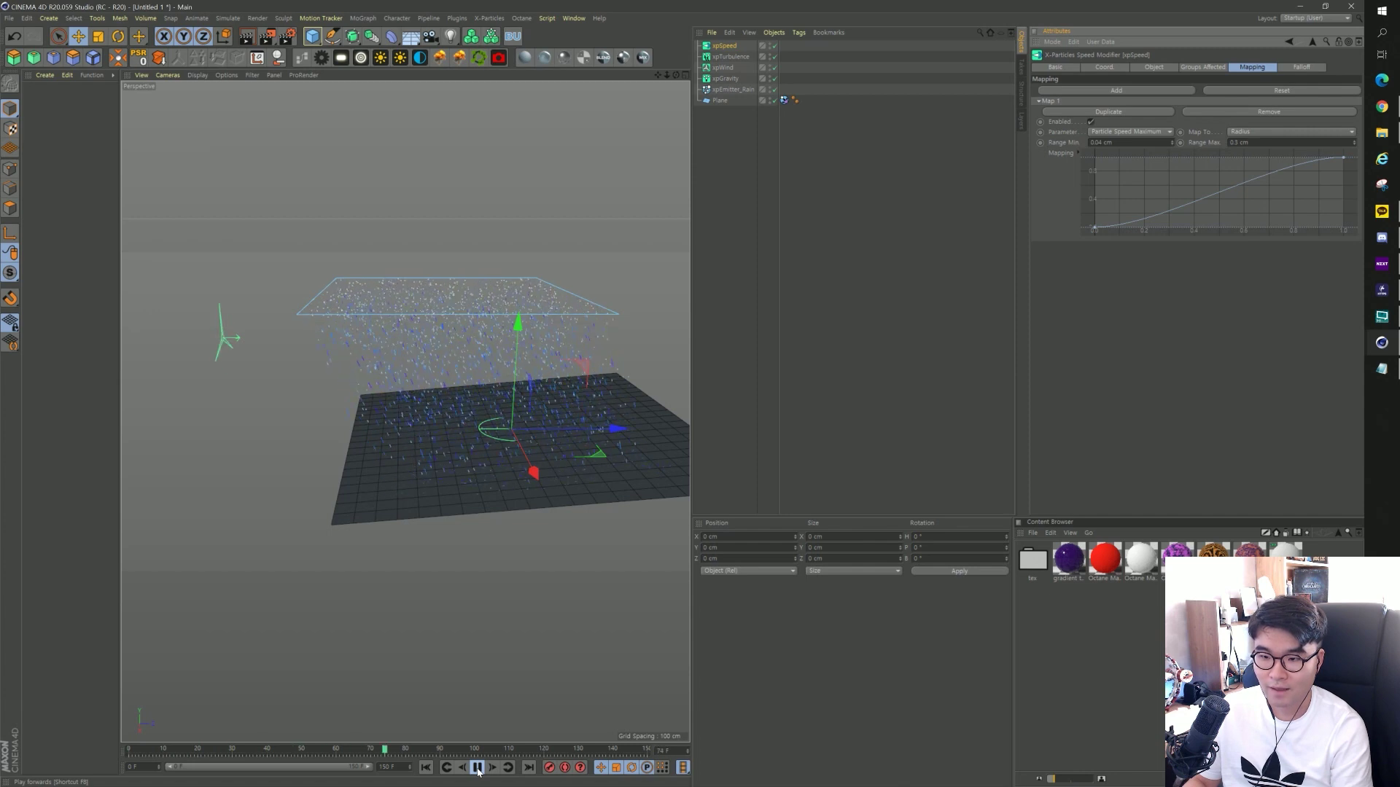
left_click(477, 768)
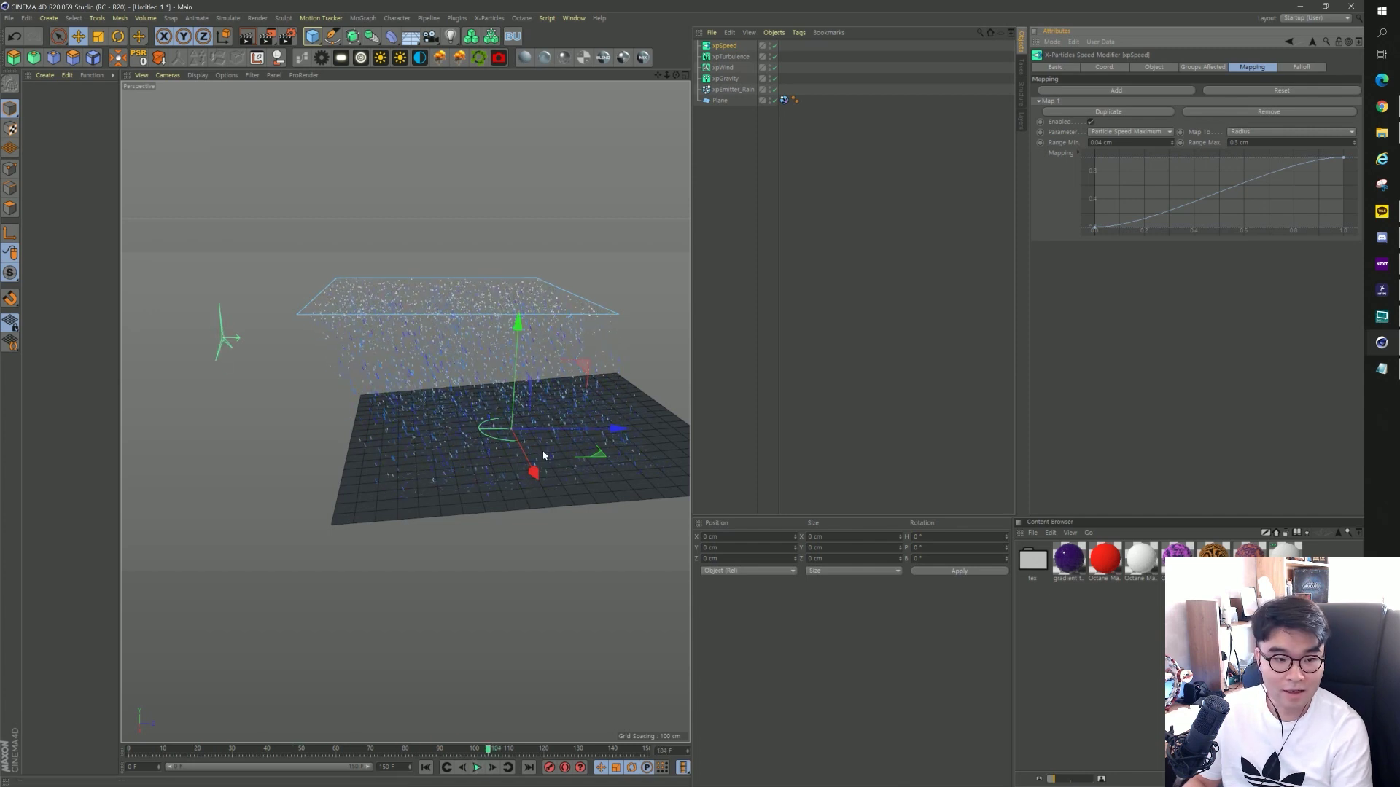
left_click(425, 768)
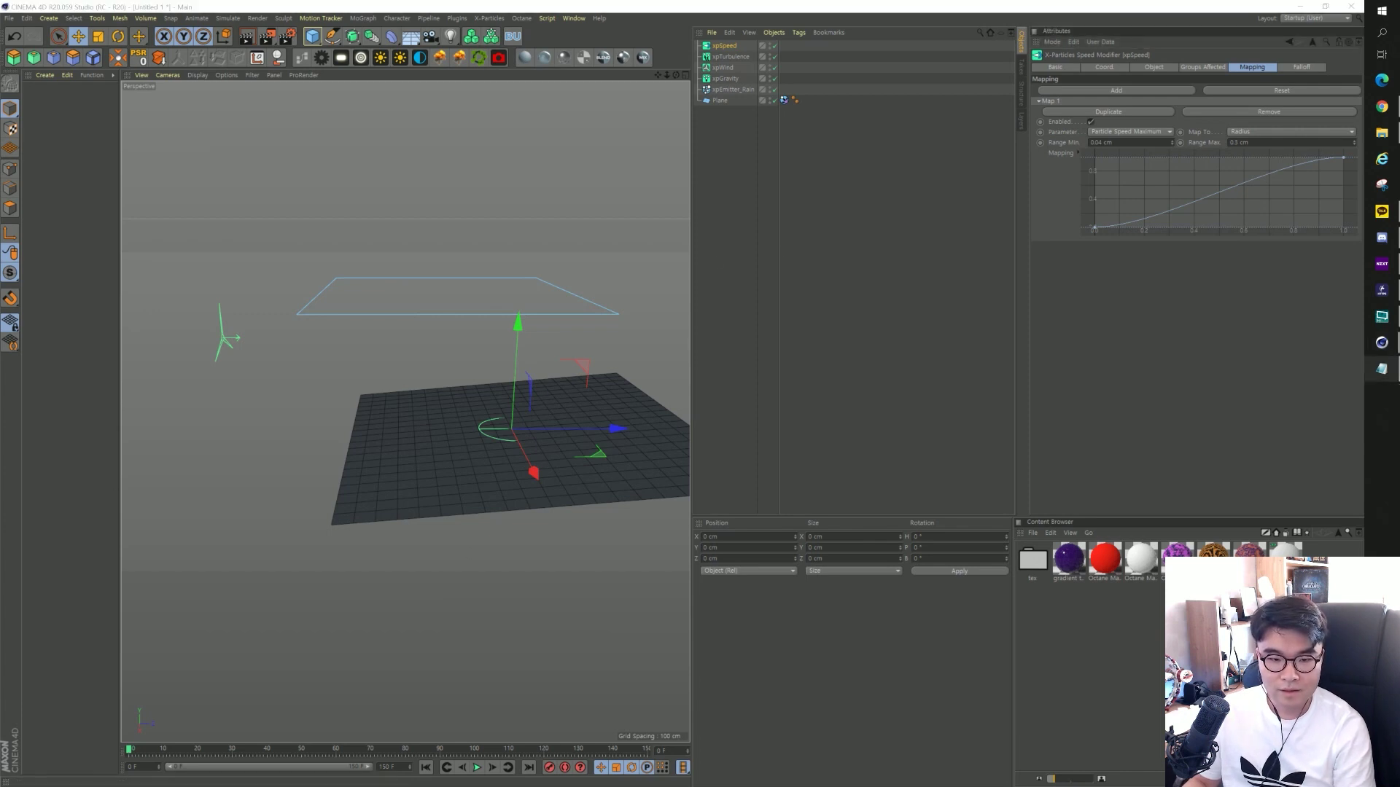
Raise xpEmitter_Rain's Birthrate to 3000, then preview the denser rain and rewind.
left_click(796, 245)
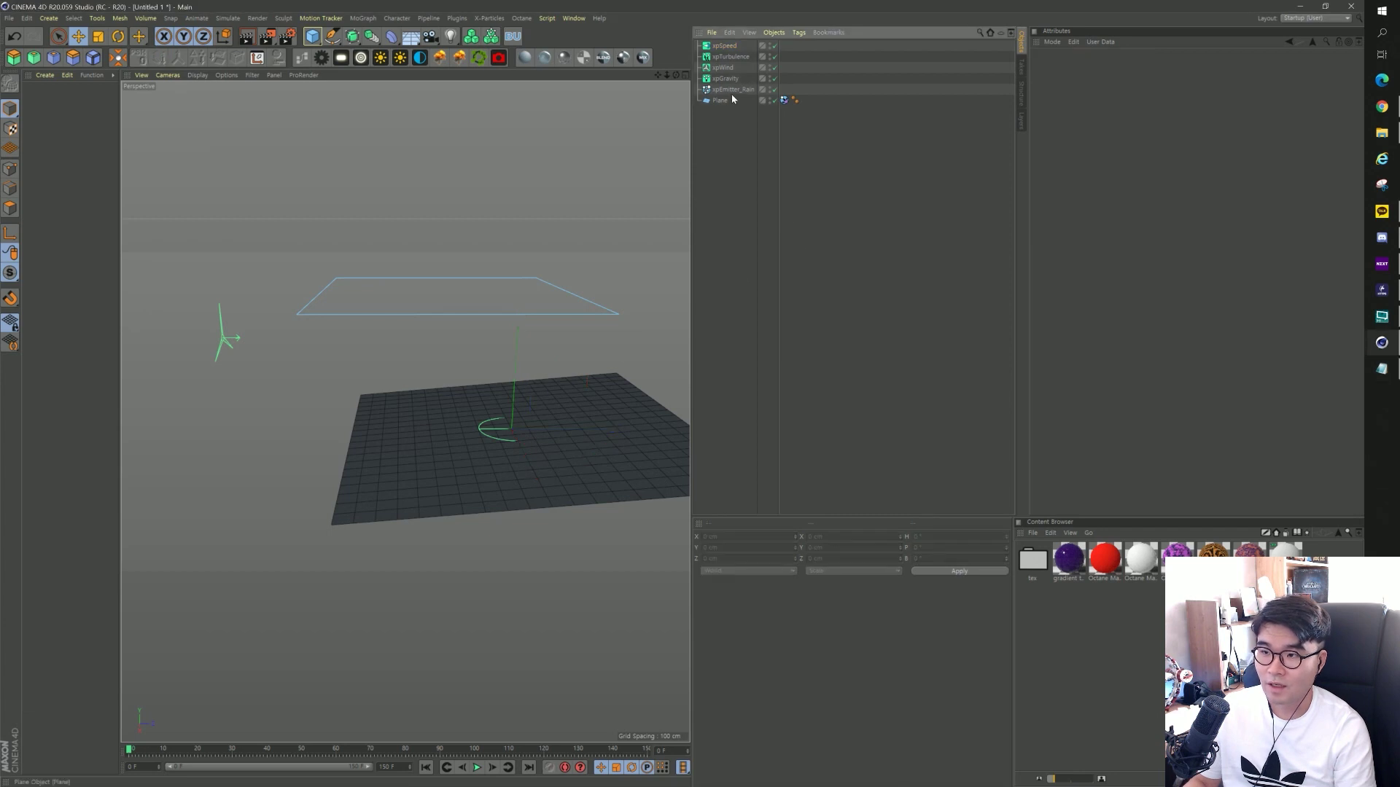
left_click(733, 89)
left_click(1189, 67)
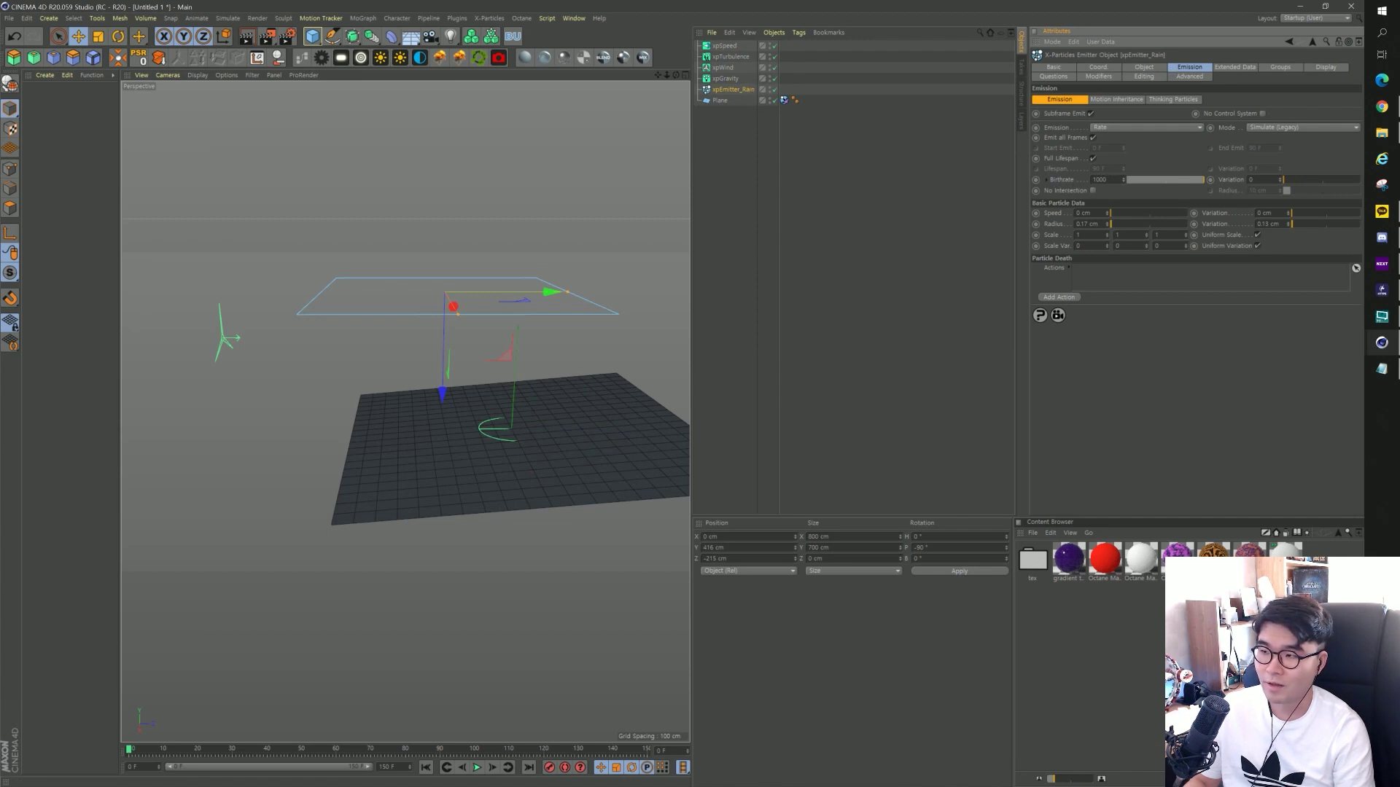
double_click(1100, 180)
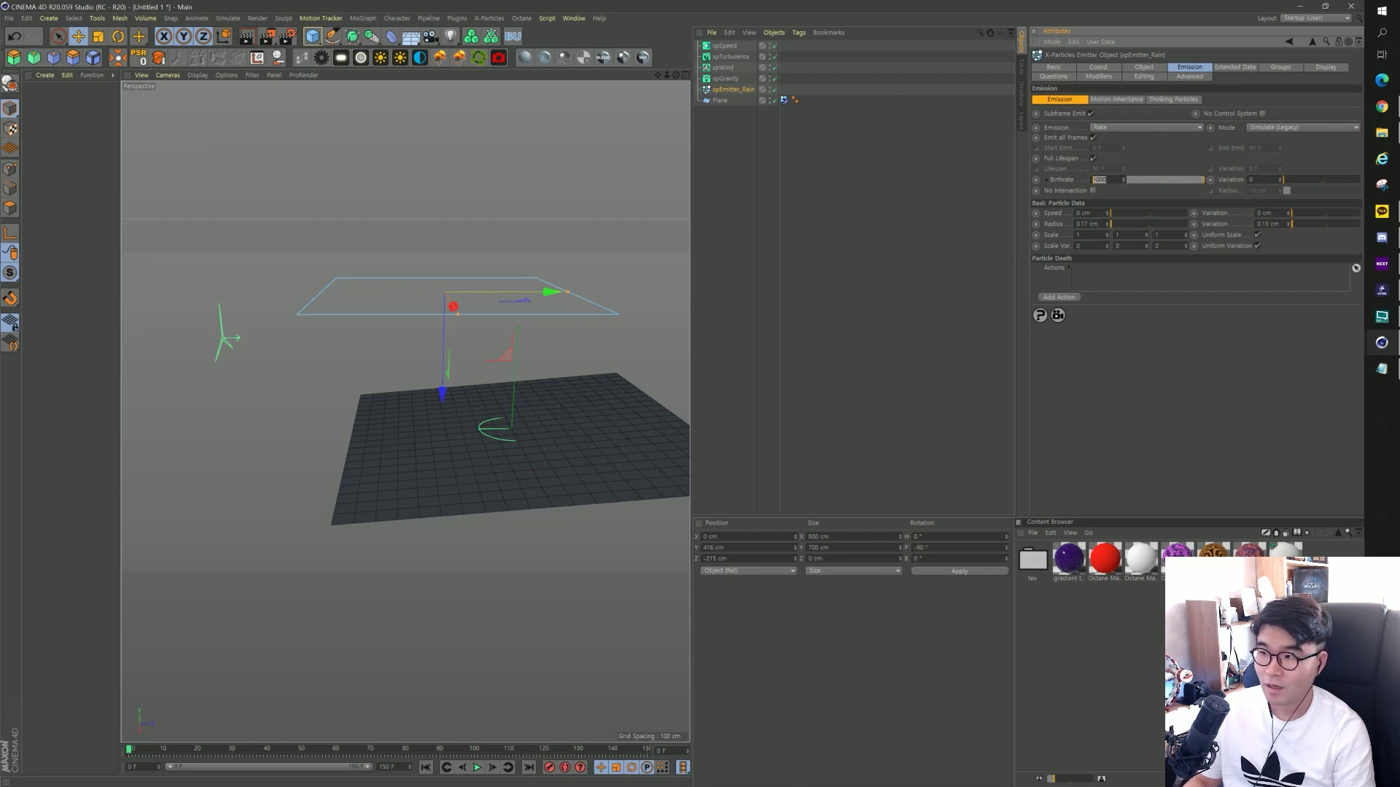
type("30")
key("Return")
key("Return")
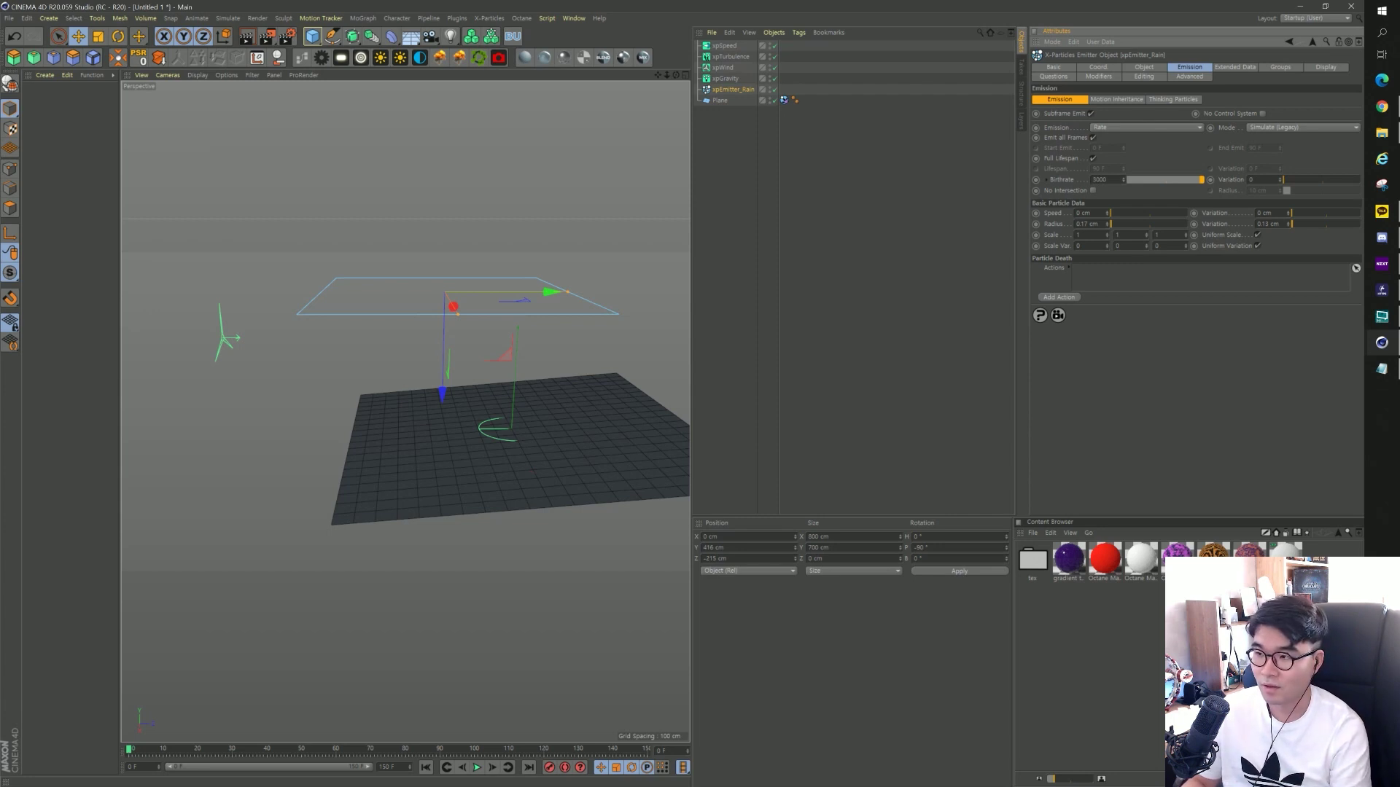
left_click(477, 767)
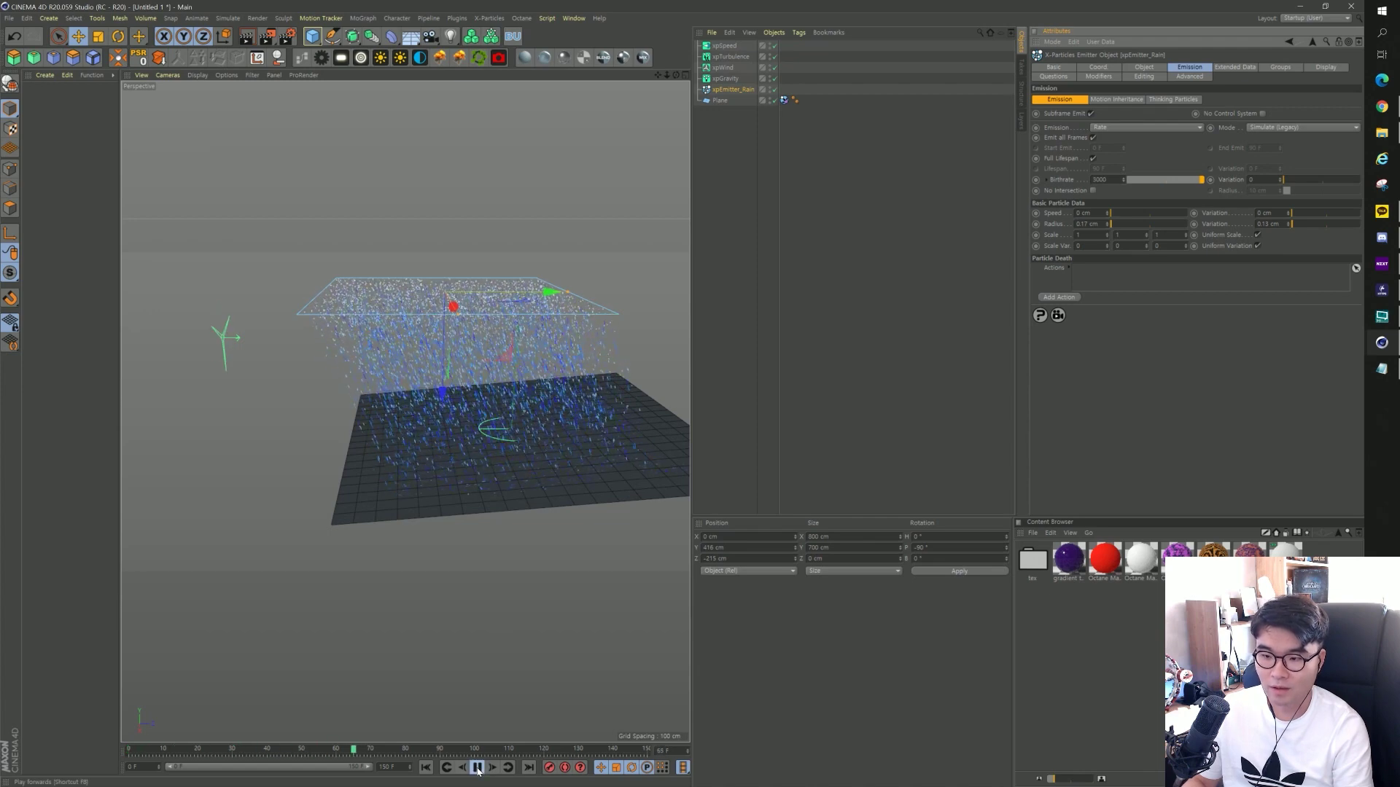
left_click(477, 767)
left_click(426, 767)
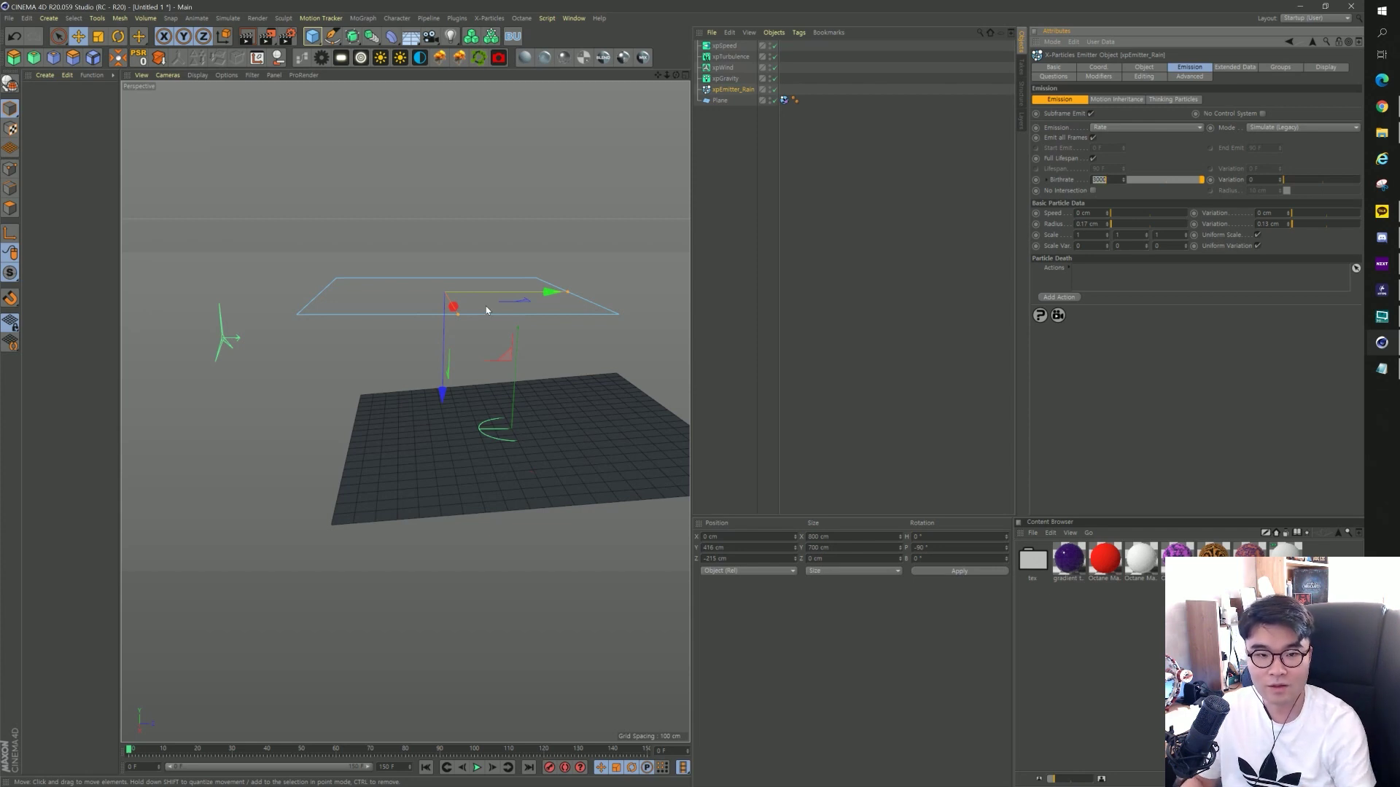
Tick Enabled in the Spawn settings of the plane's xpCollider tag.
left_click(761, 116)
left_click(722, 101)
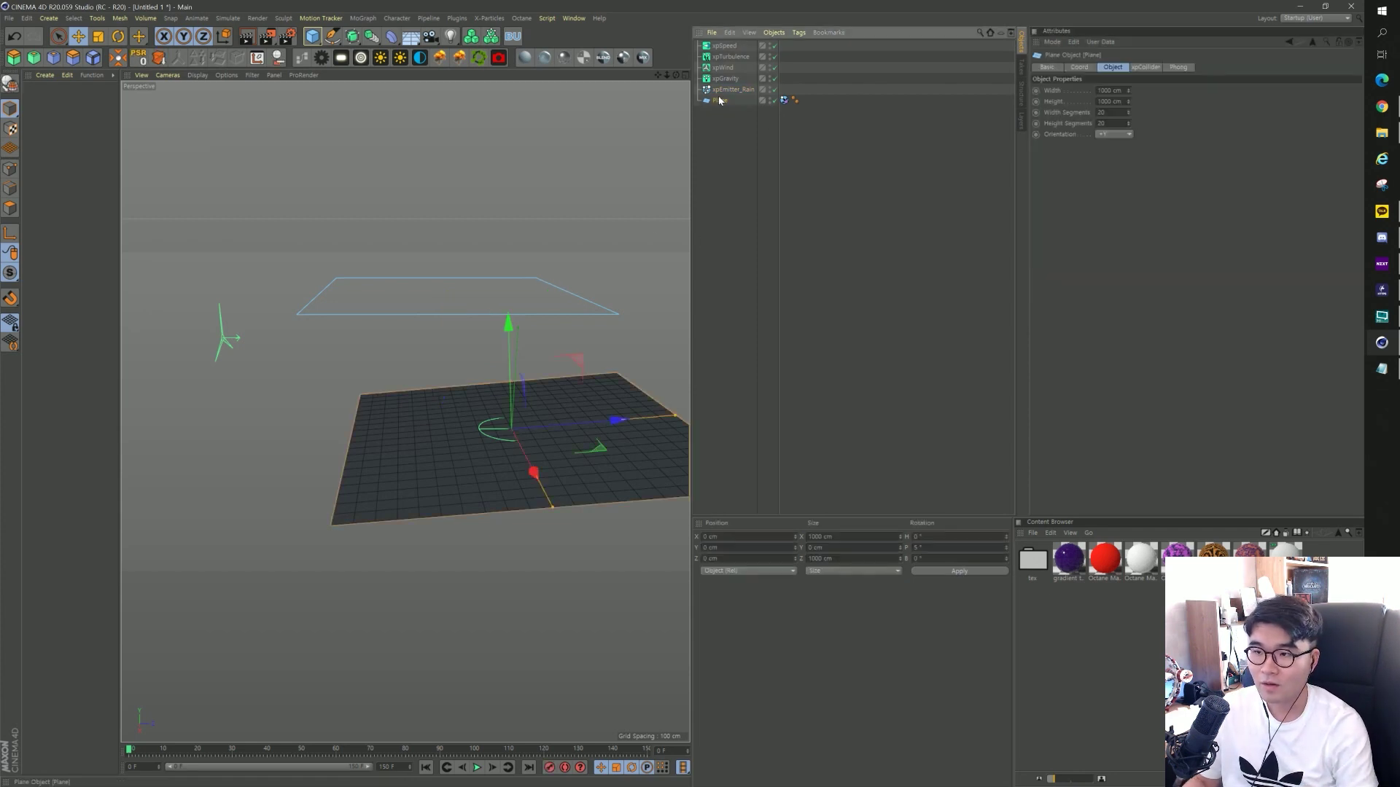
left_click(722, 102)
left_click(784, 100)
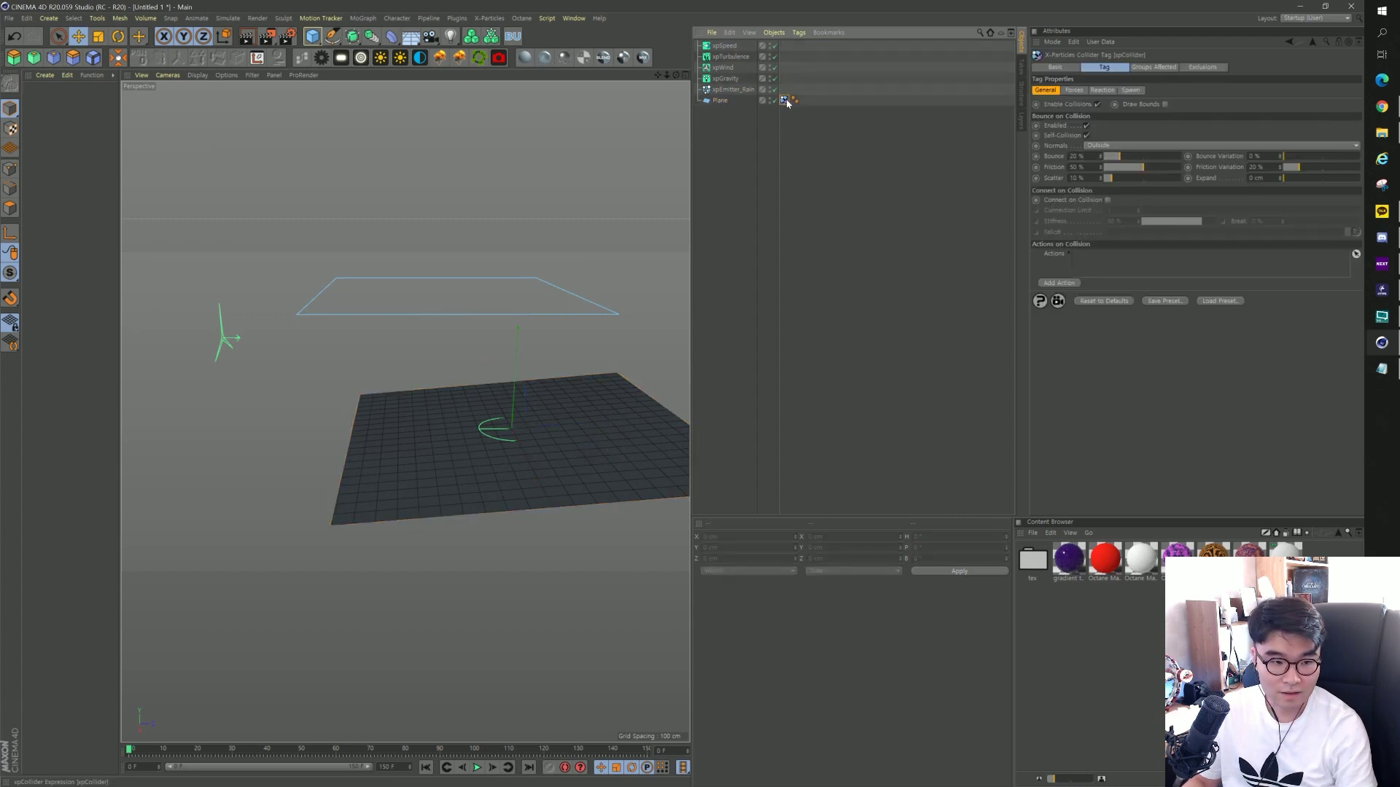
left_click(1132, 91)
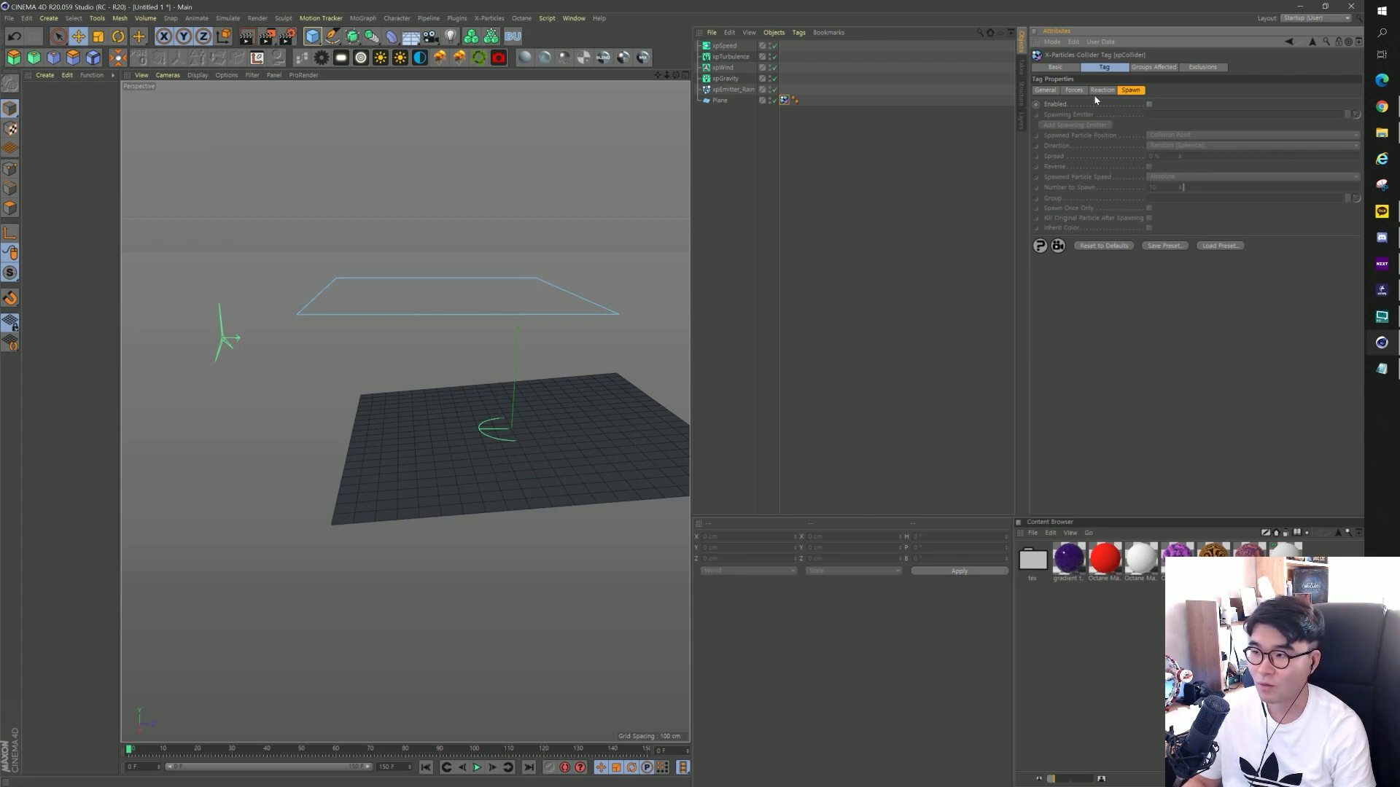
left_click(1149, 104)
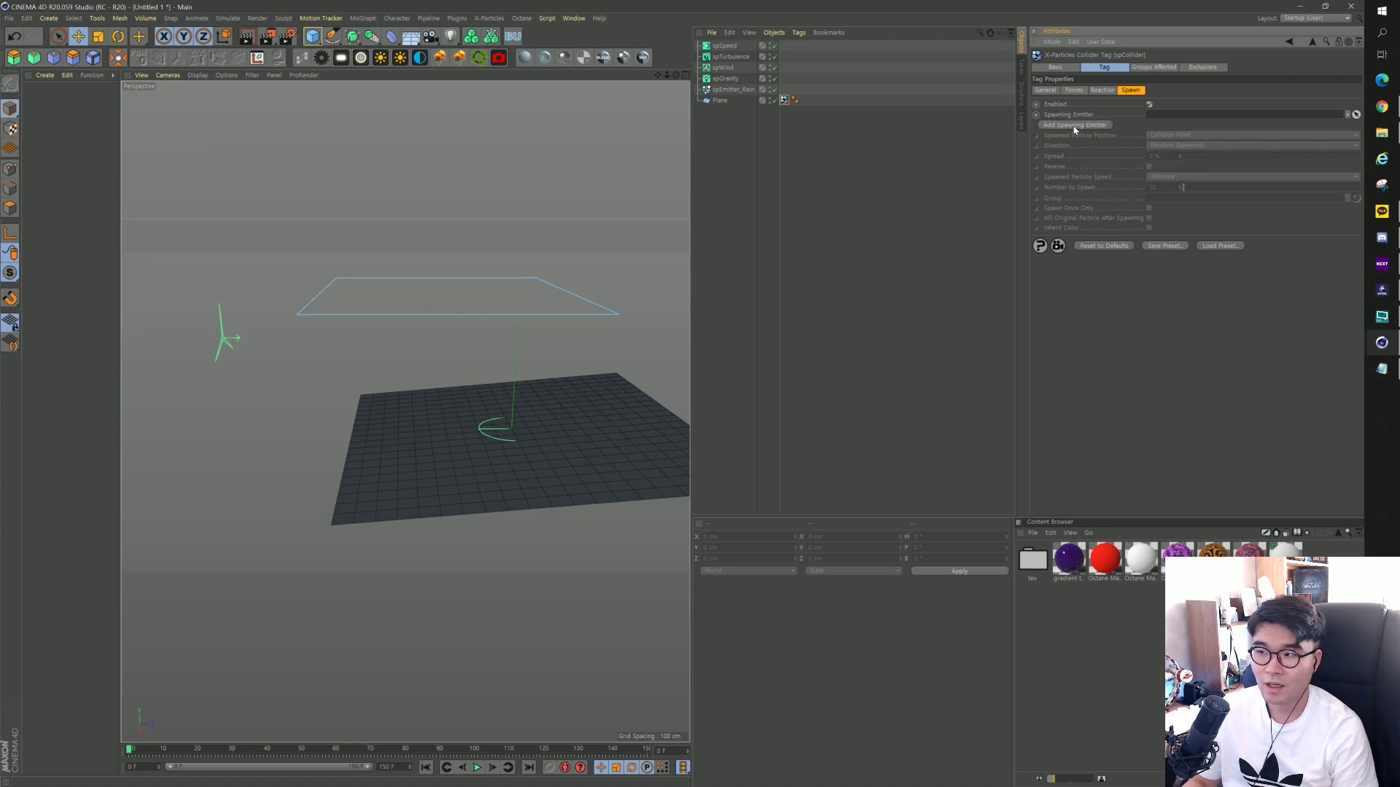
Add a spawning emitter for splashes and rename it xpEmitter_Spawning_Splash.
left_click(1074, 125)
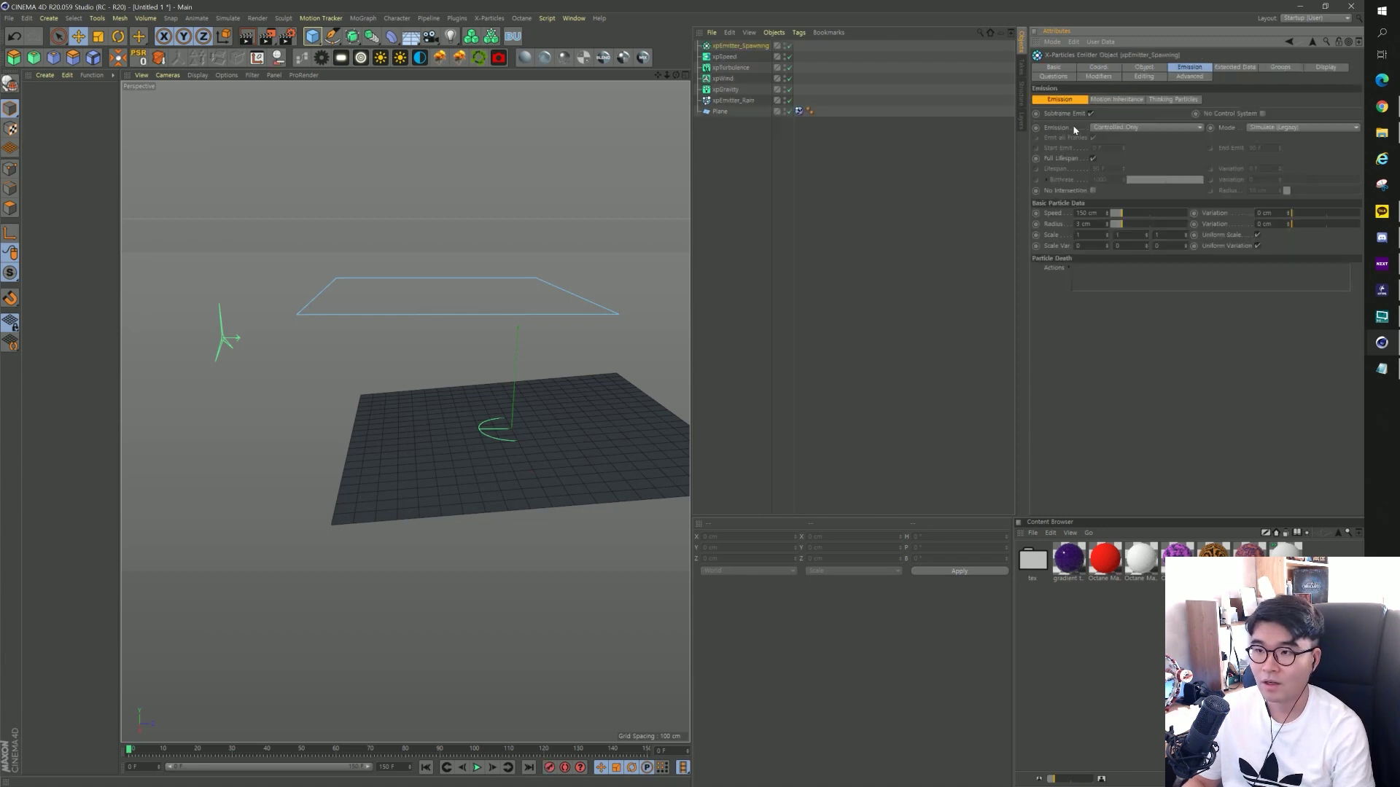
left_click(713, 48)
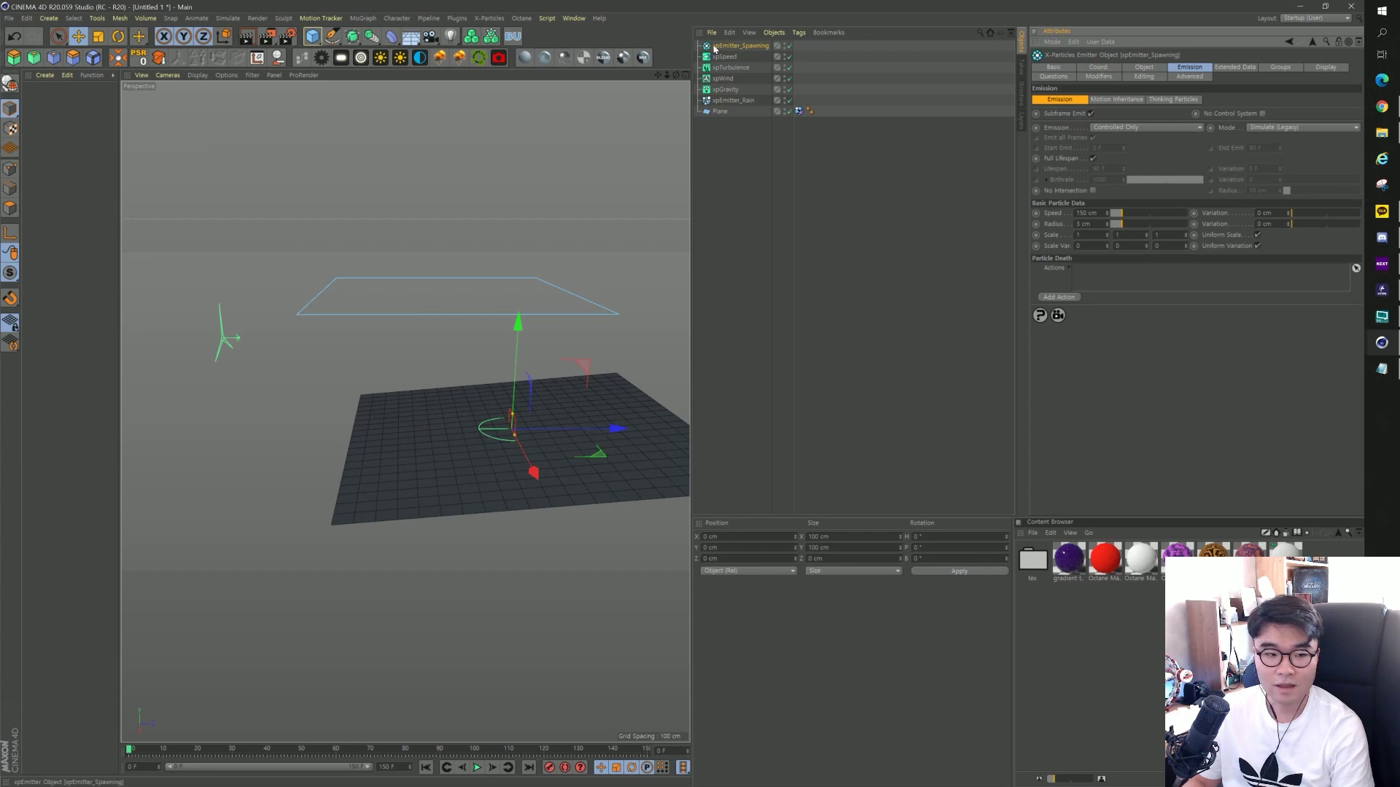
double_click(758, 47)
type("_Splash")
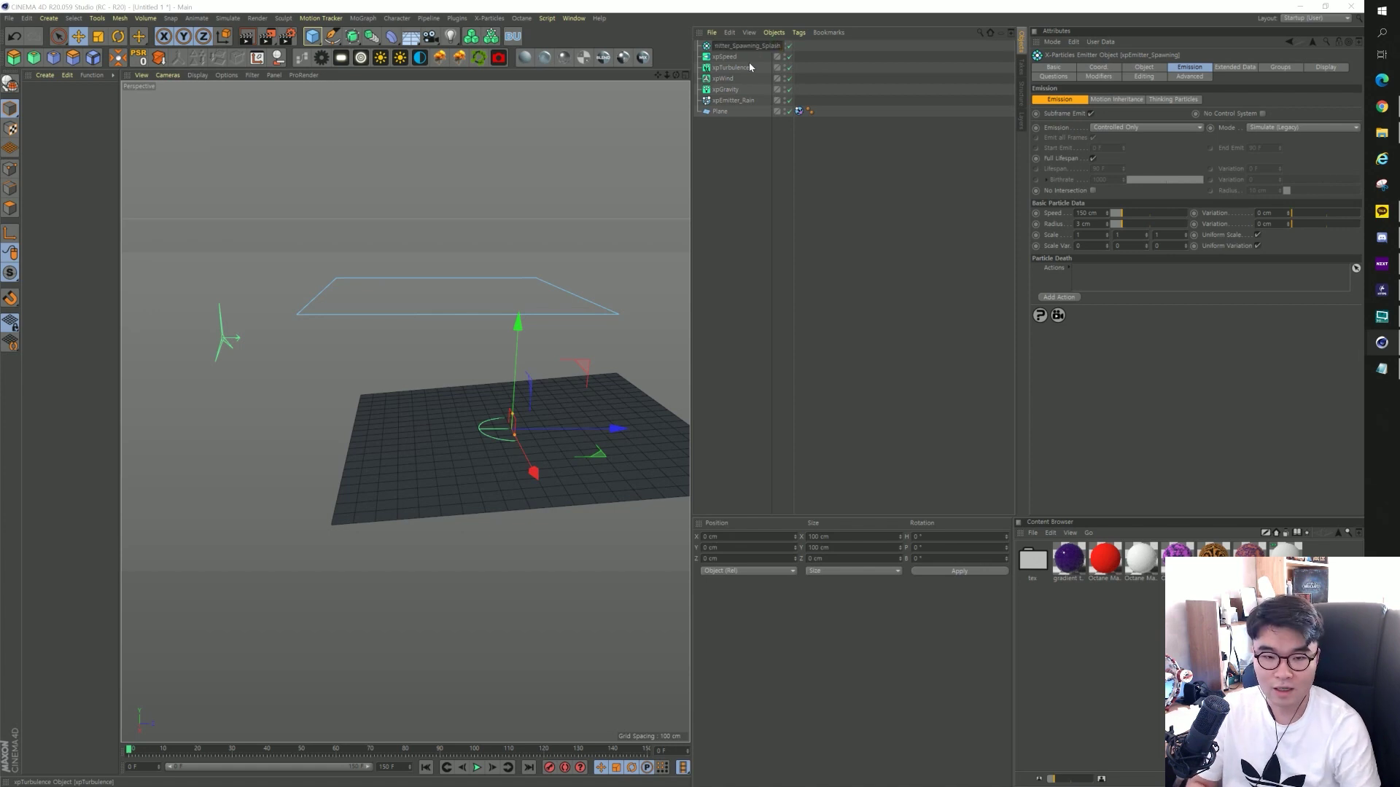
key("Return")
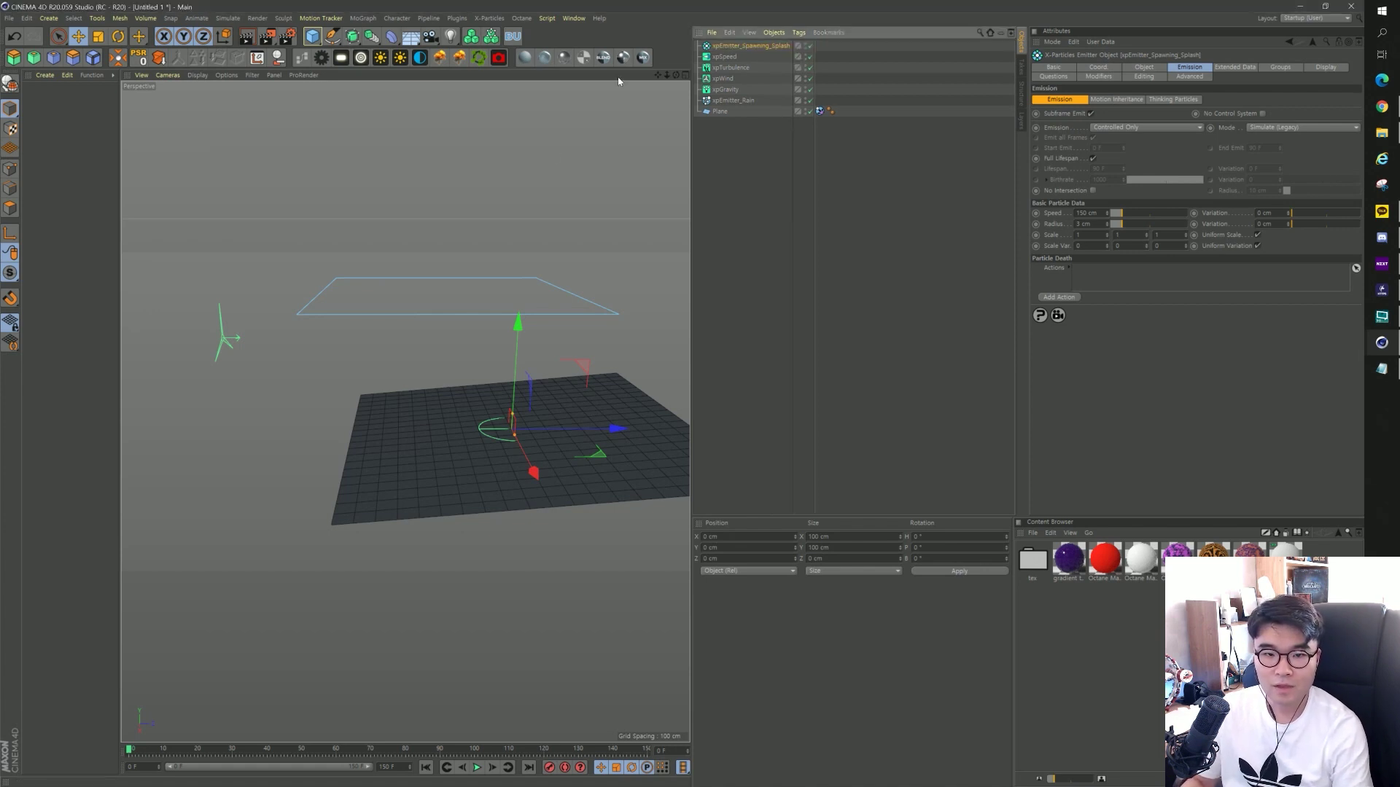
left_click(819, 111)
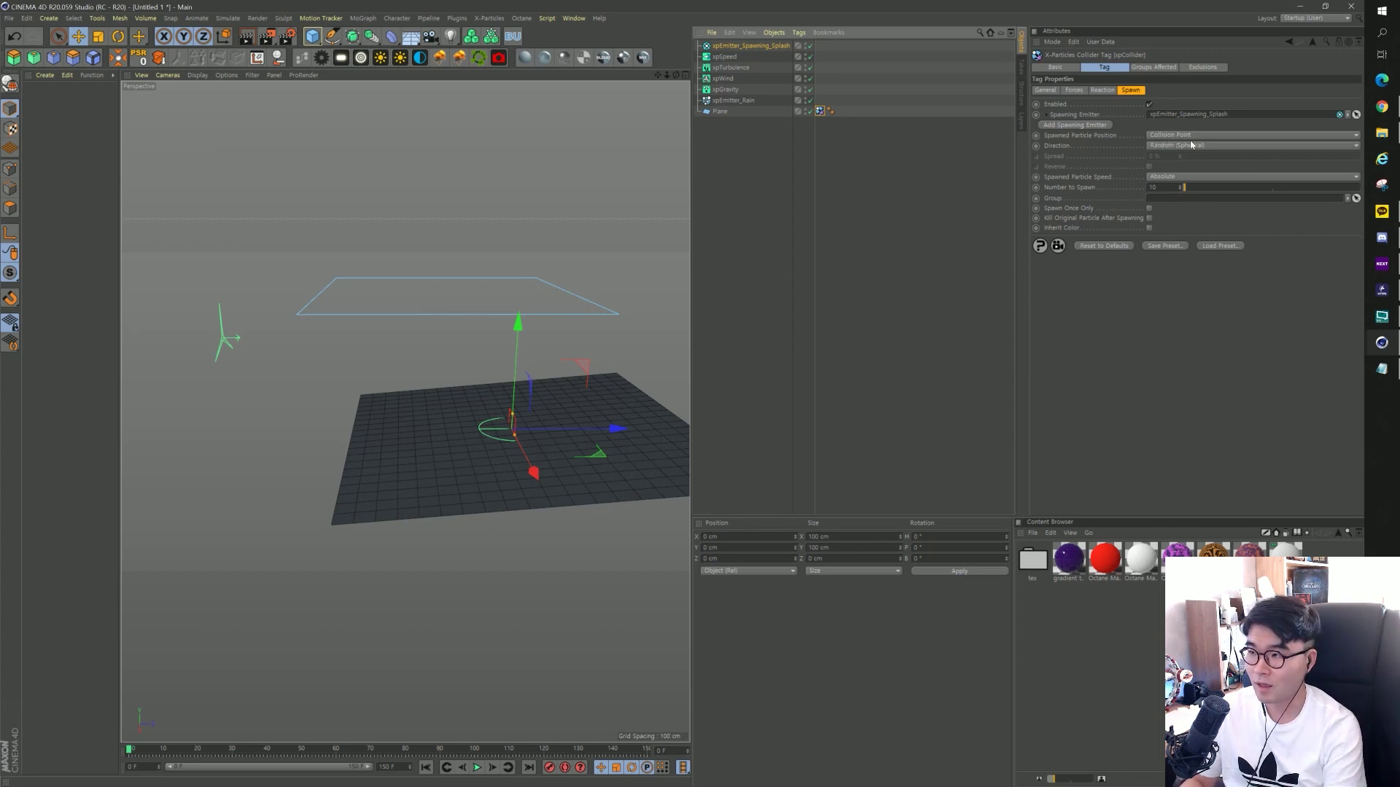
Set the collider's spawn Direction to Face Normal and start a preview.
left_click(1170, 138)
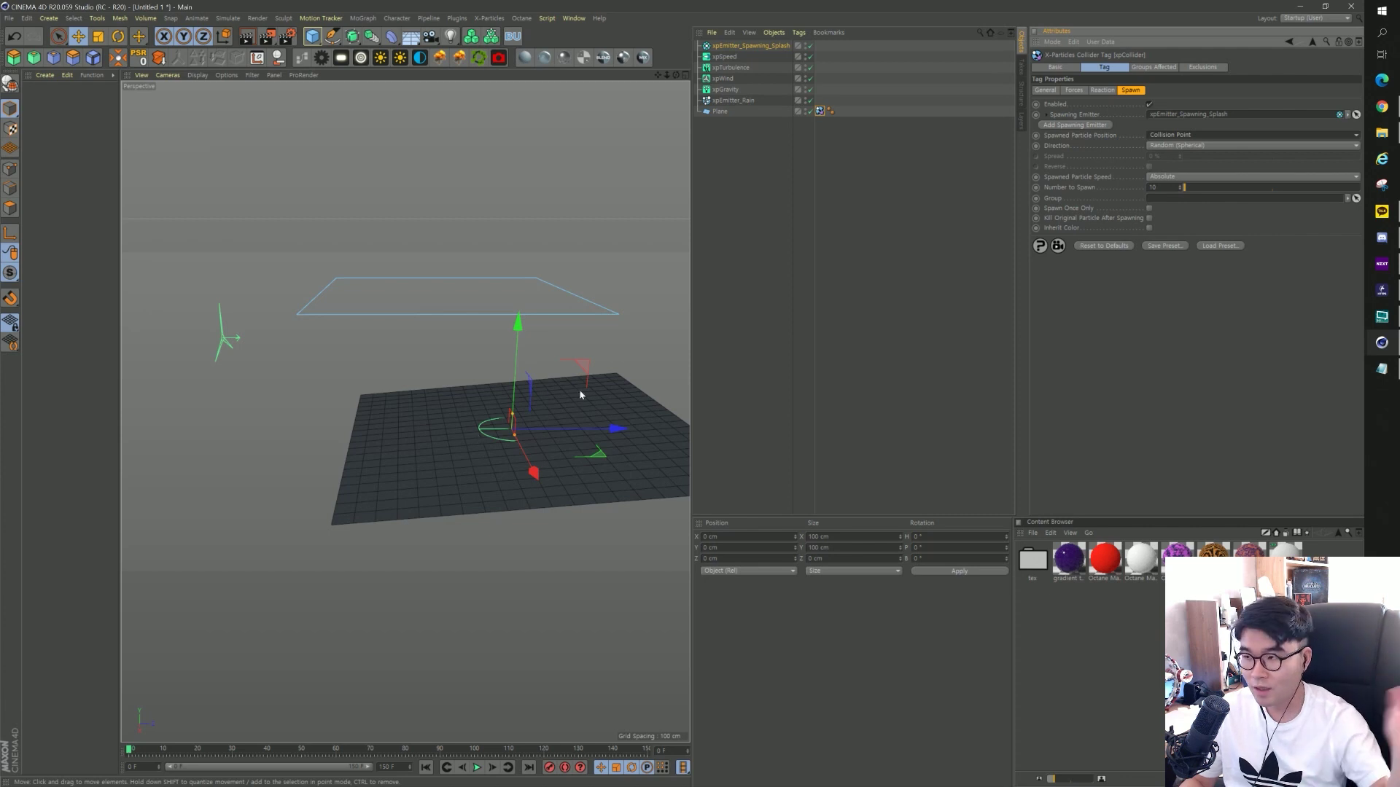
left_click(1173, 148)
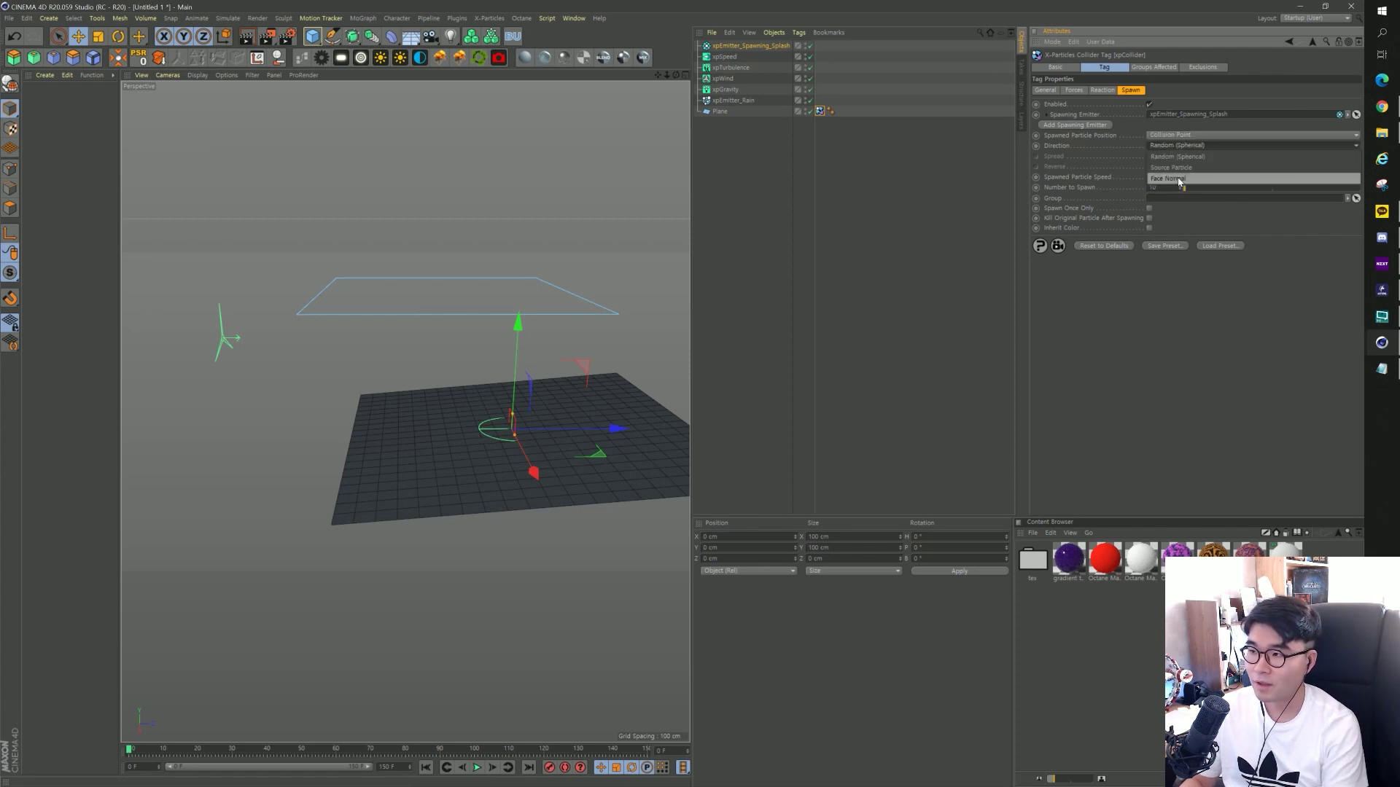
left_click(1181, 179)
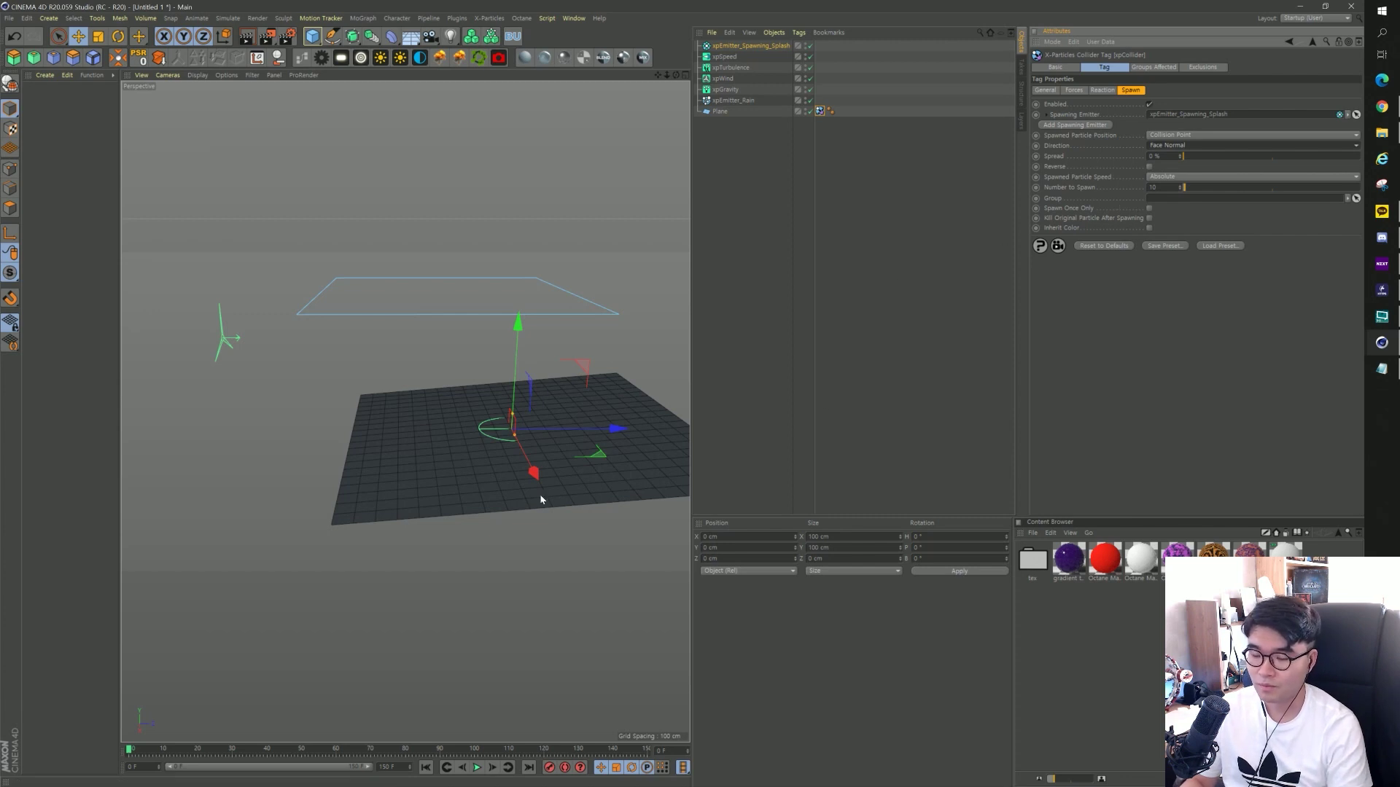
left_click(478, 768)
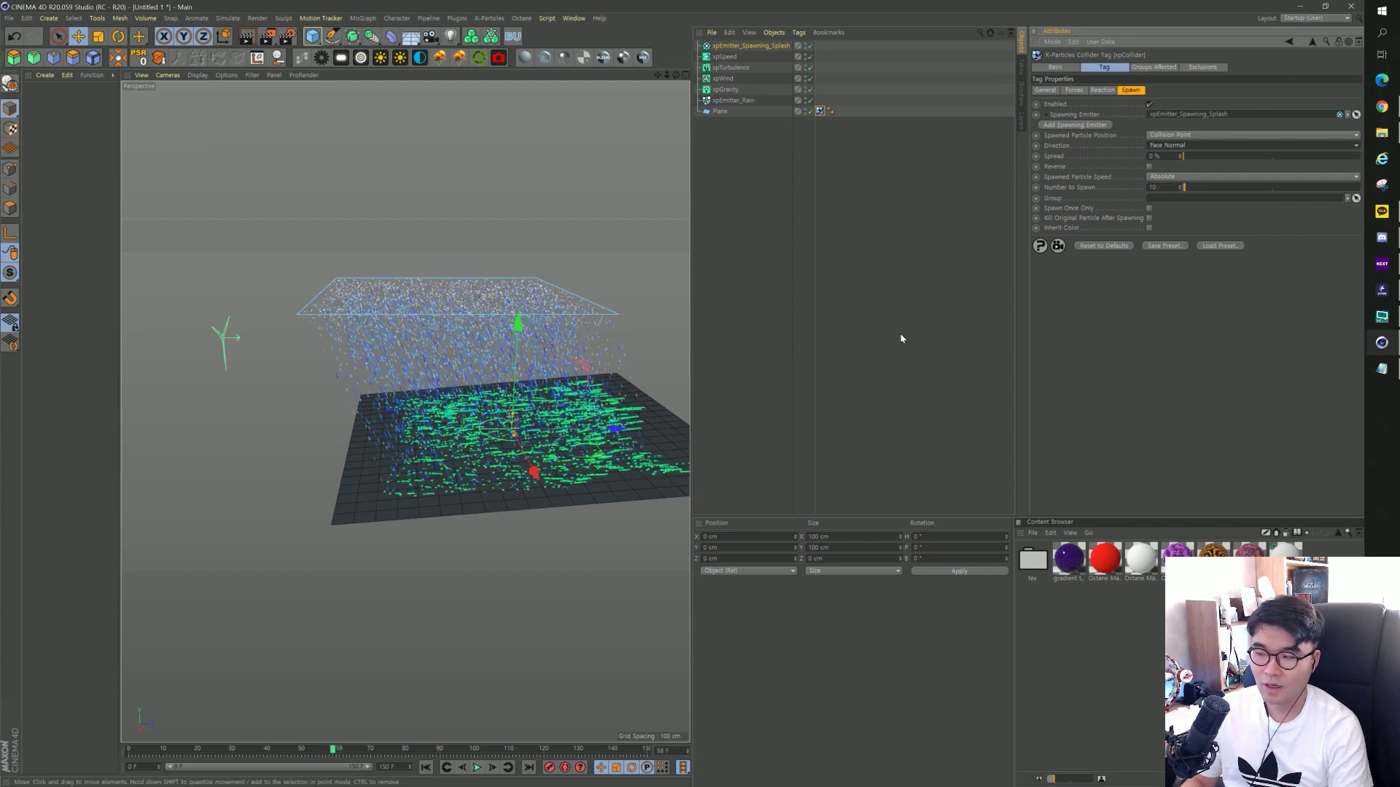
Set spawn Spread to 100%, replay the splash simulation, and rewind to frame 0.
left_click(1155, 156)
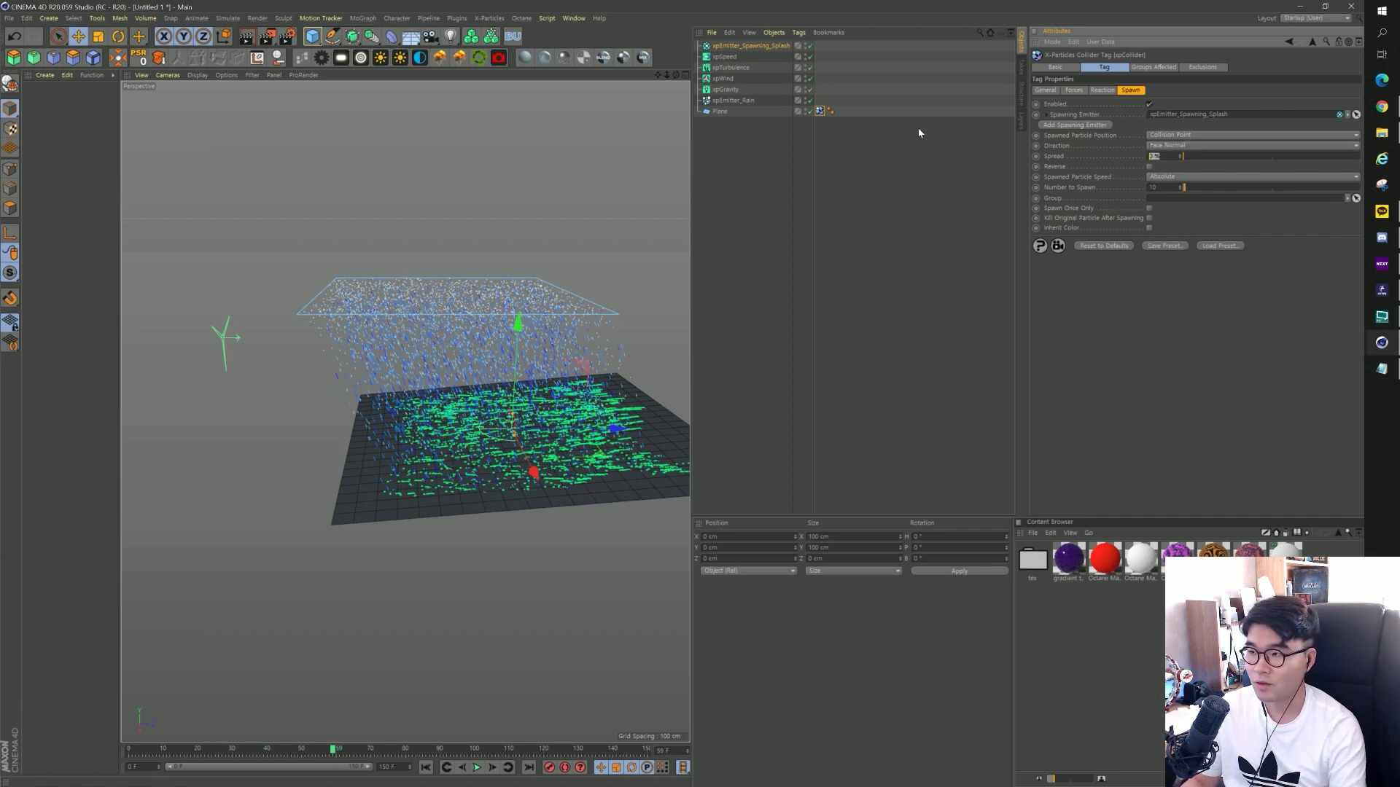
type("100")
key("Return")
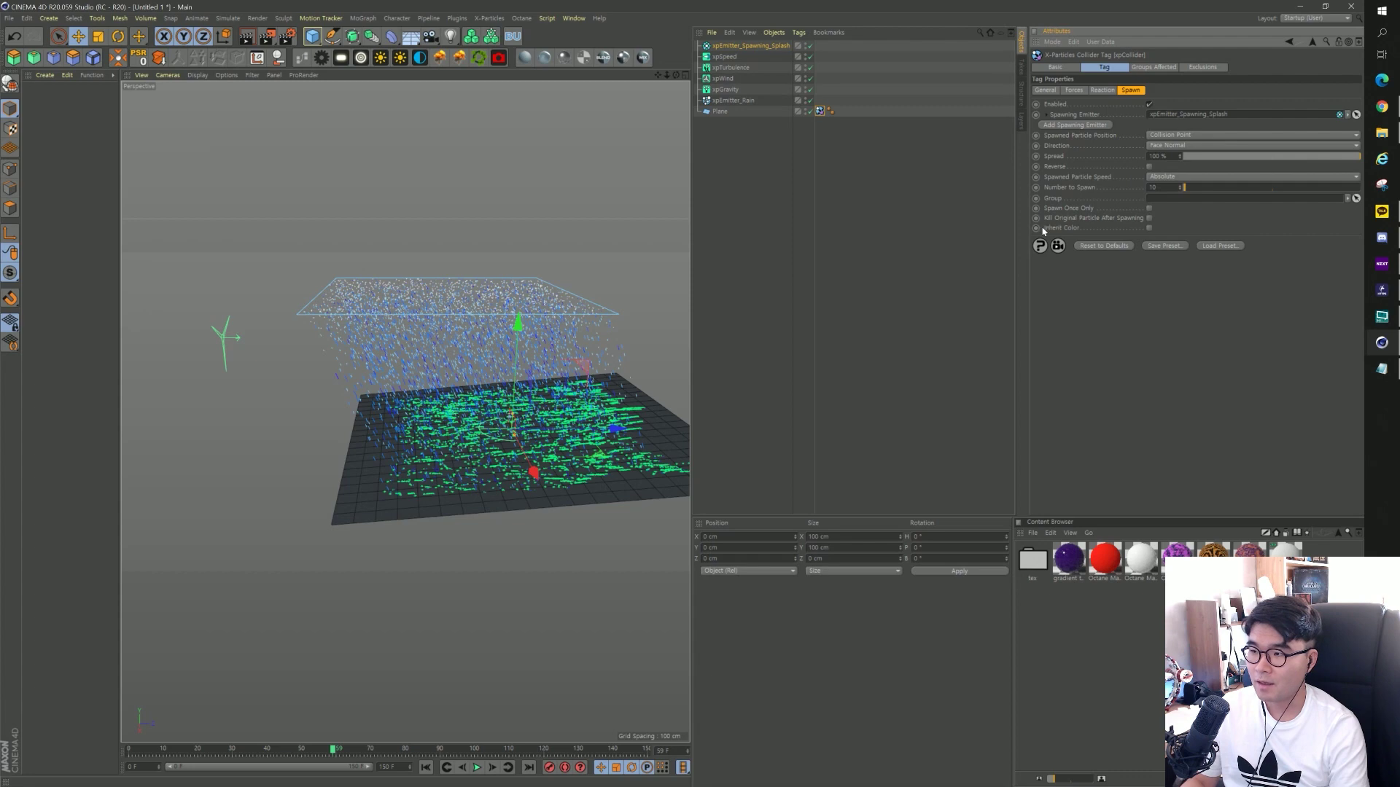
left_click(477, 768)
left_click(477, 767)
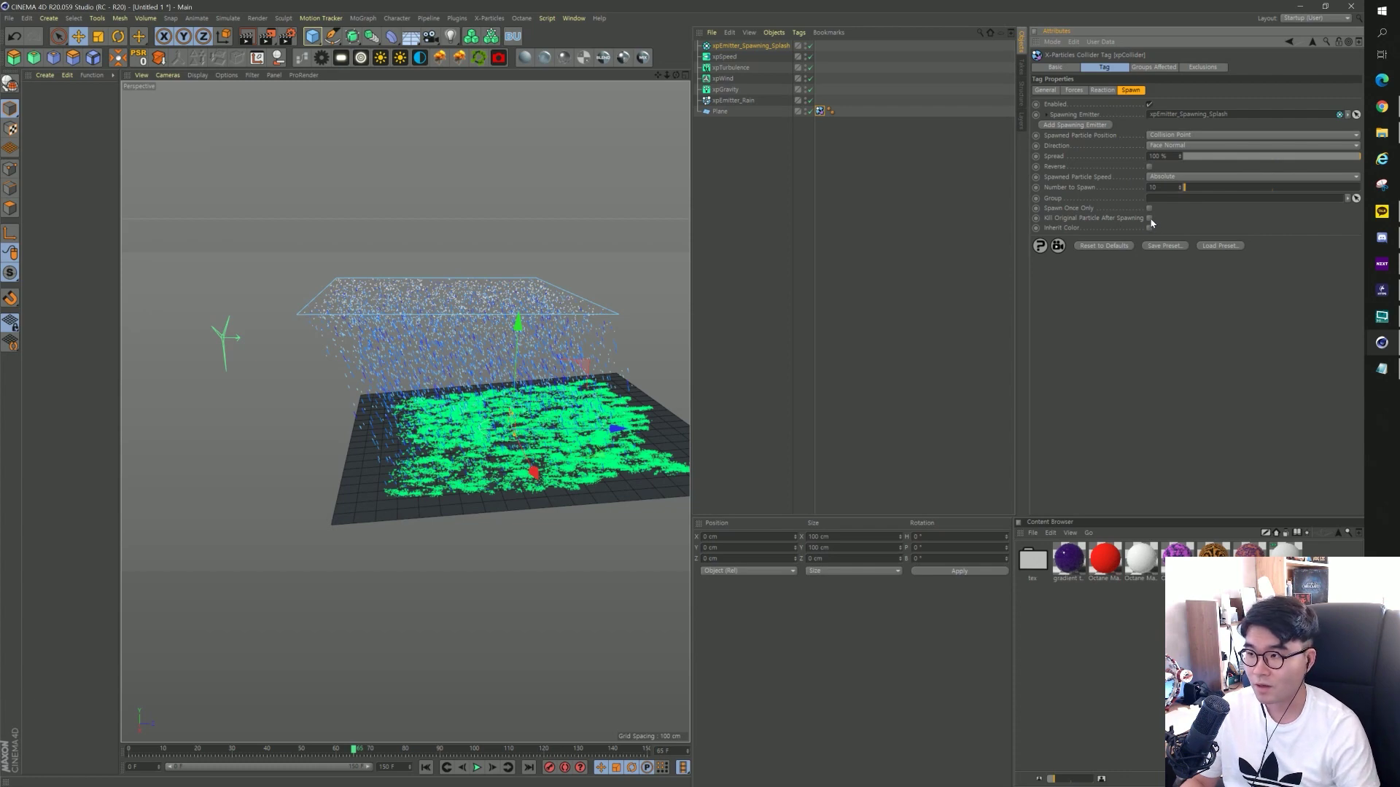
left_click(425, 767)
left_click(478, 768)
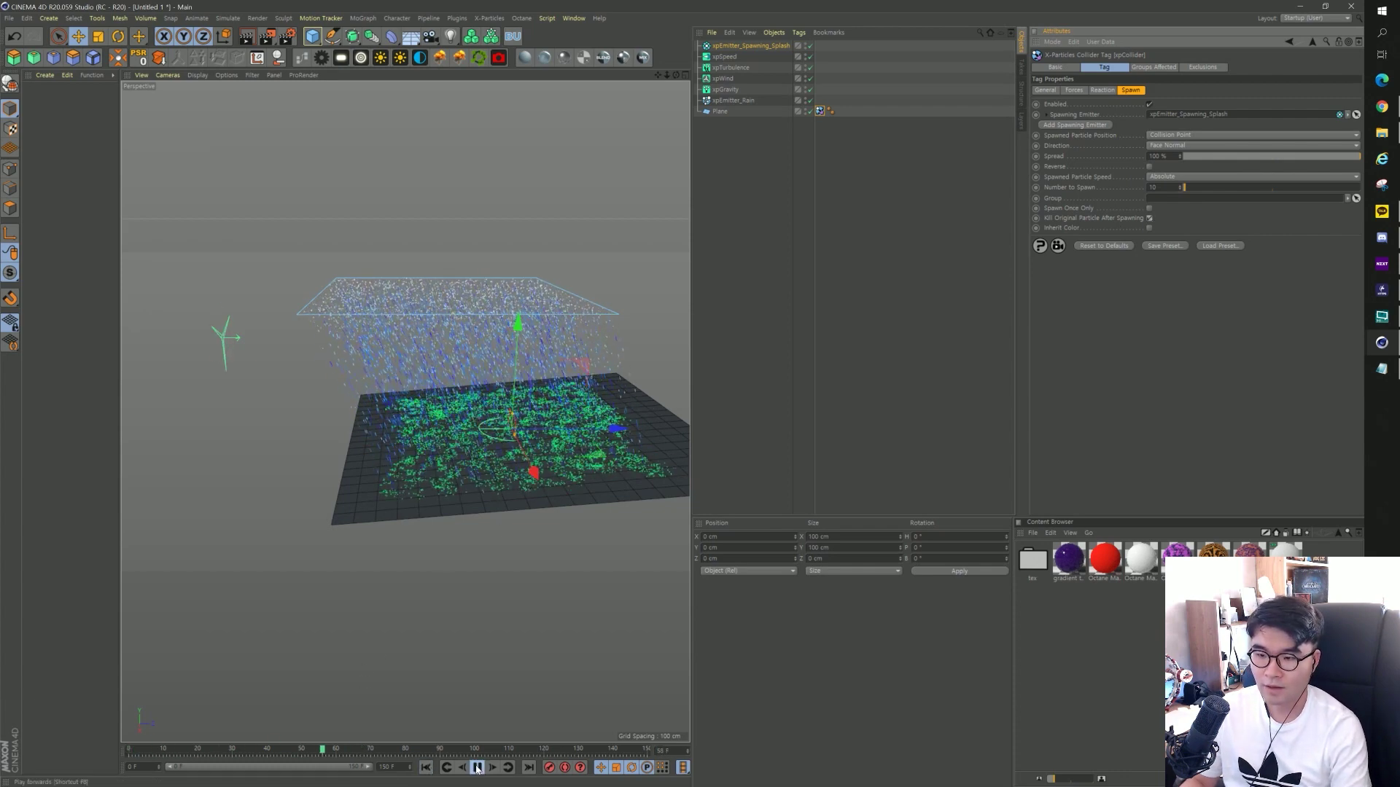
left_click(477, 768)
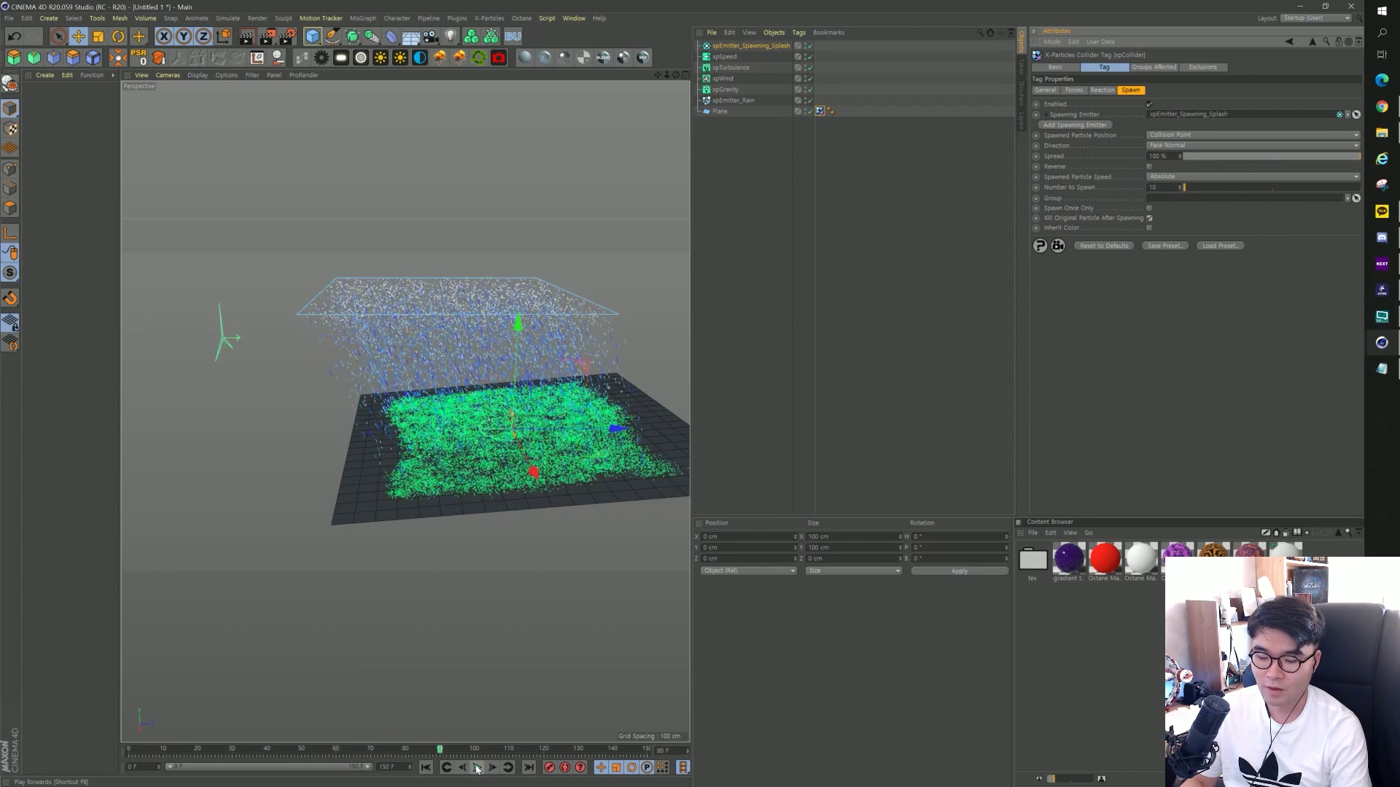
left_click(426, 767)
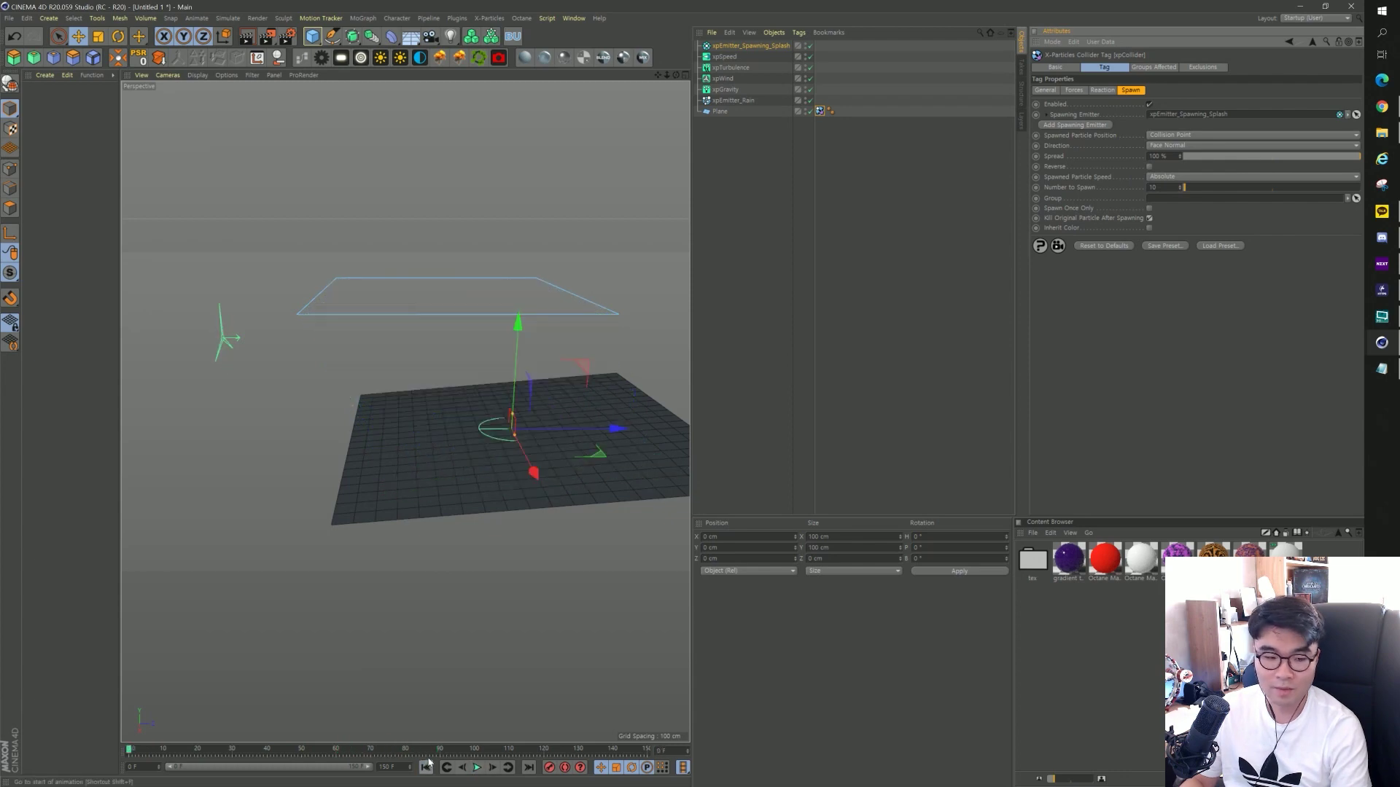
left_click(779, 46)
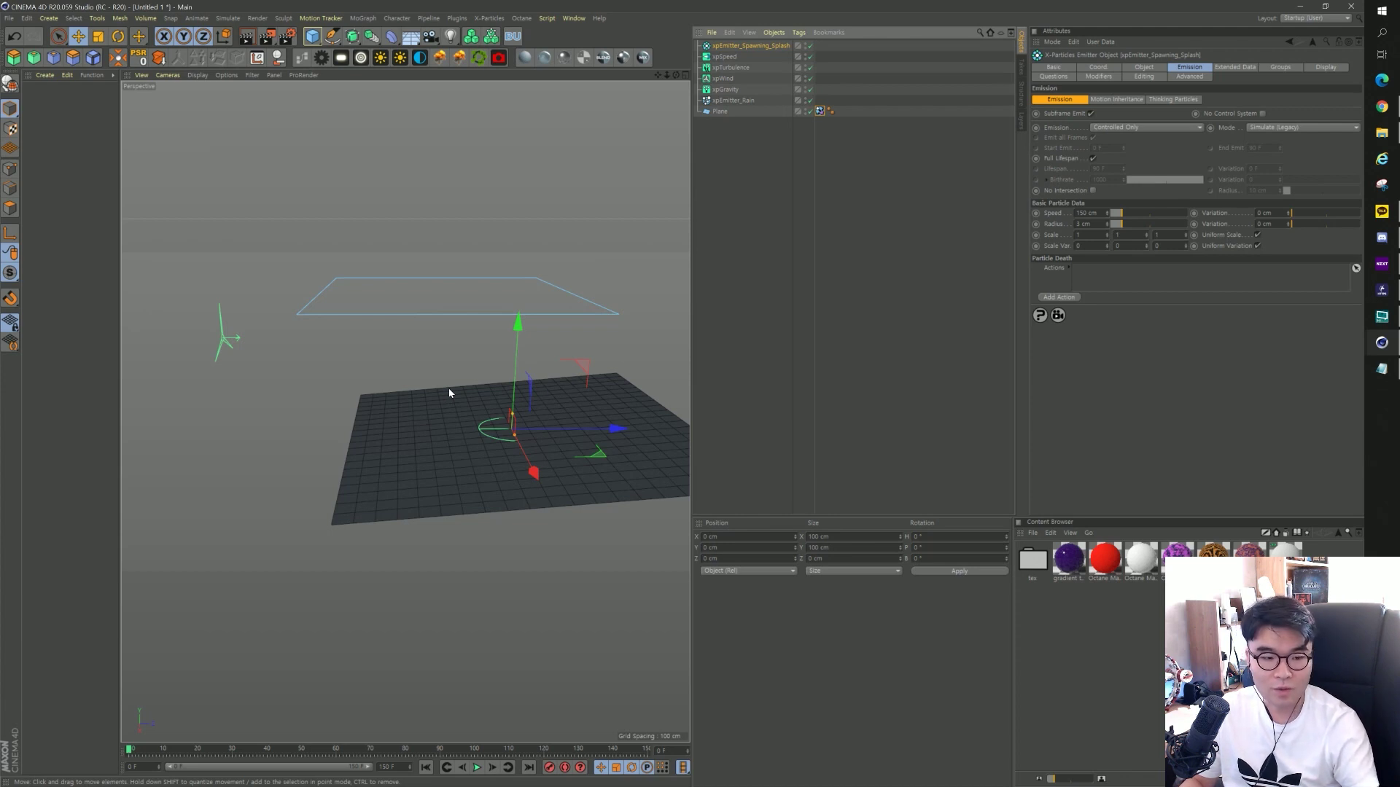
Turn off Full Lifespan on the splash emitter, set Lifespan to 12 F, and preview.
left_click(764, 144)
left_click(747, 45)
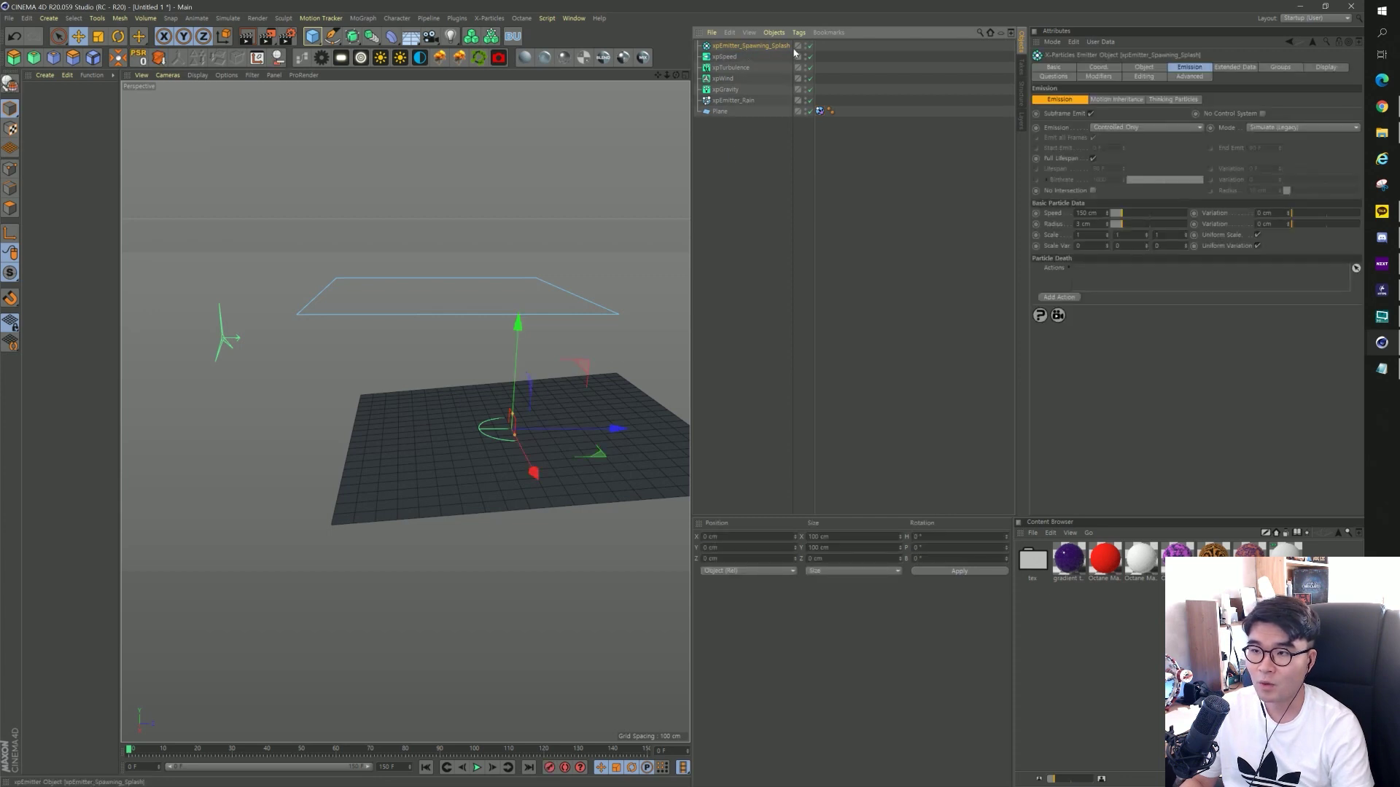
left_click(1092, 158)
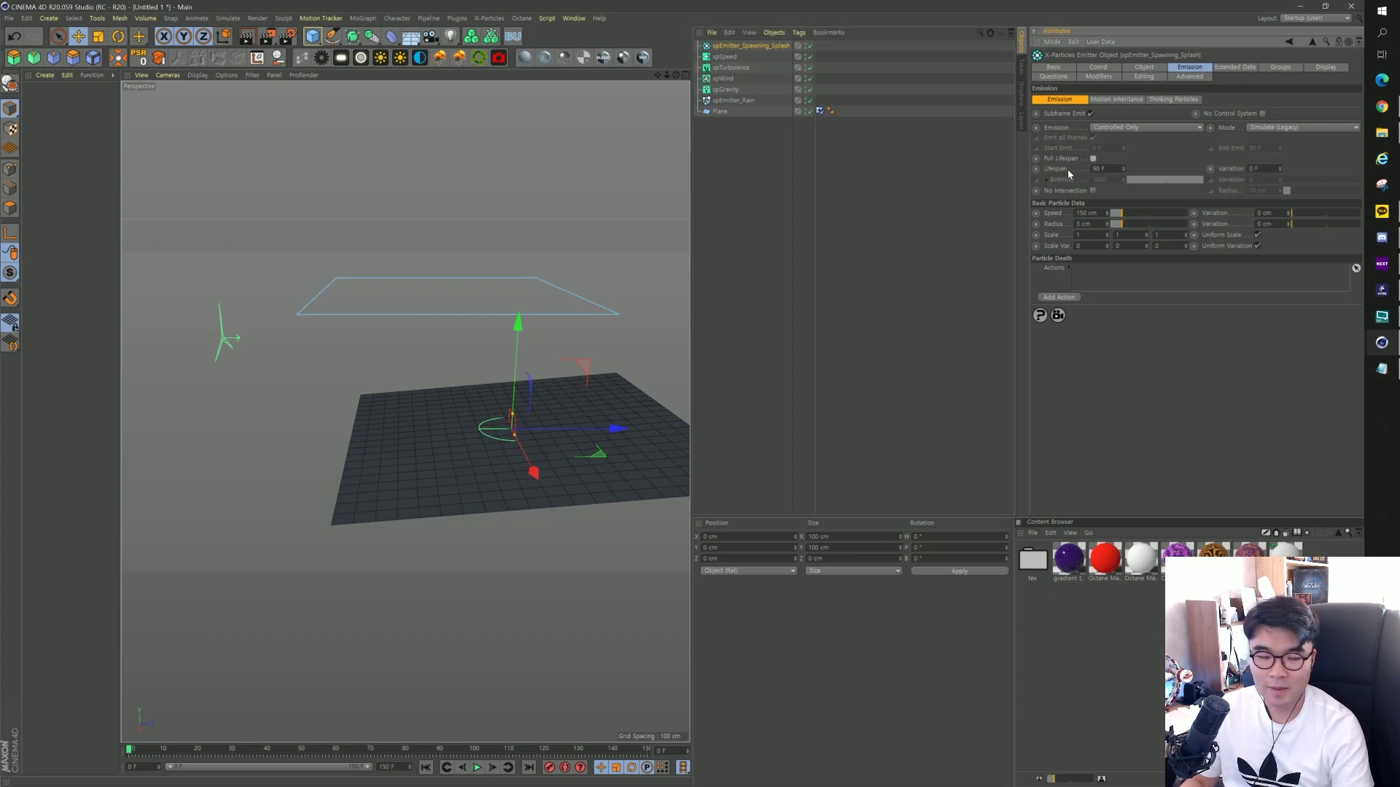
double_click(1101, 169)
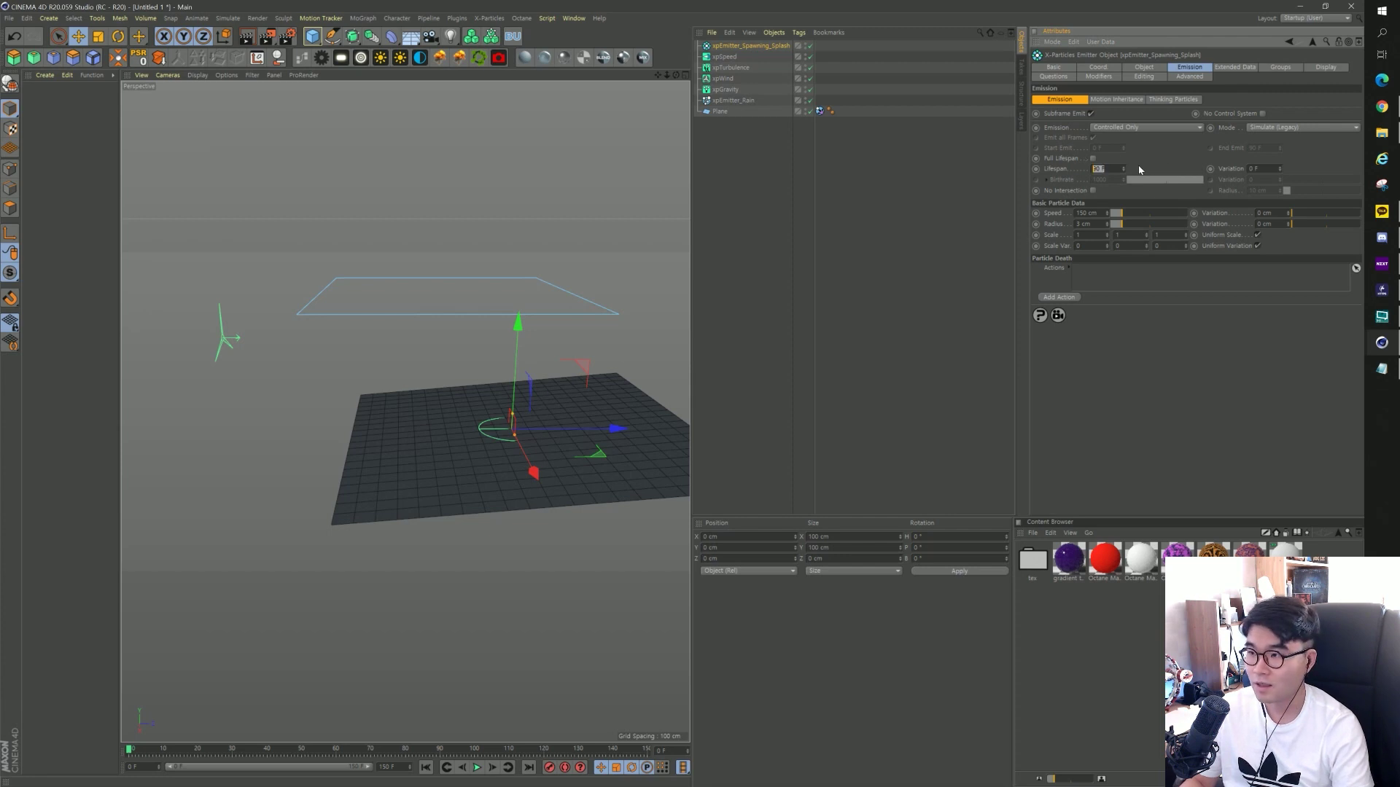
type("12")
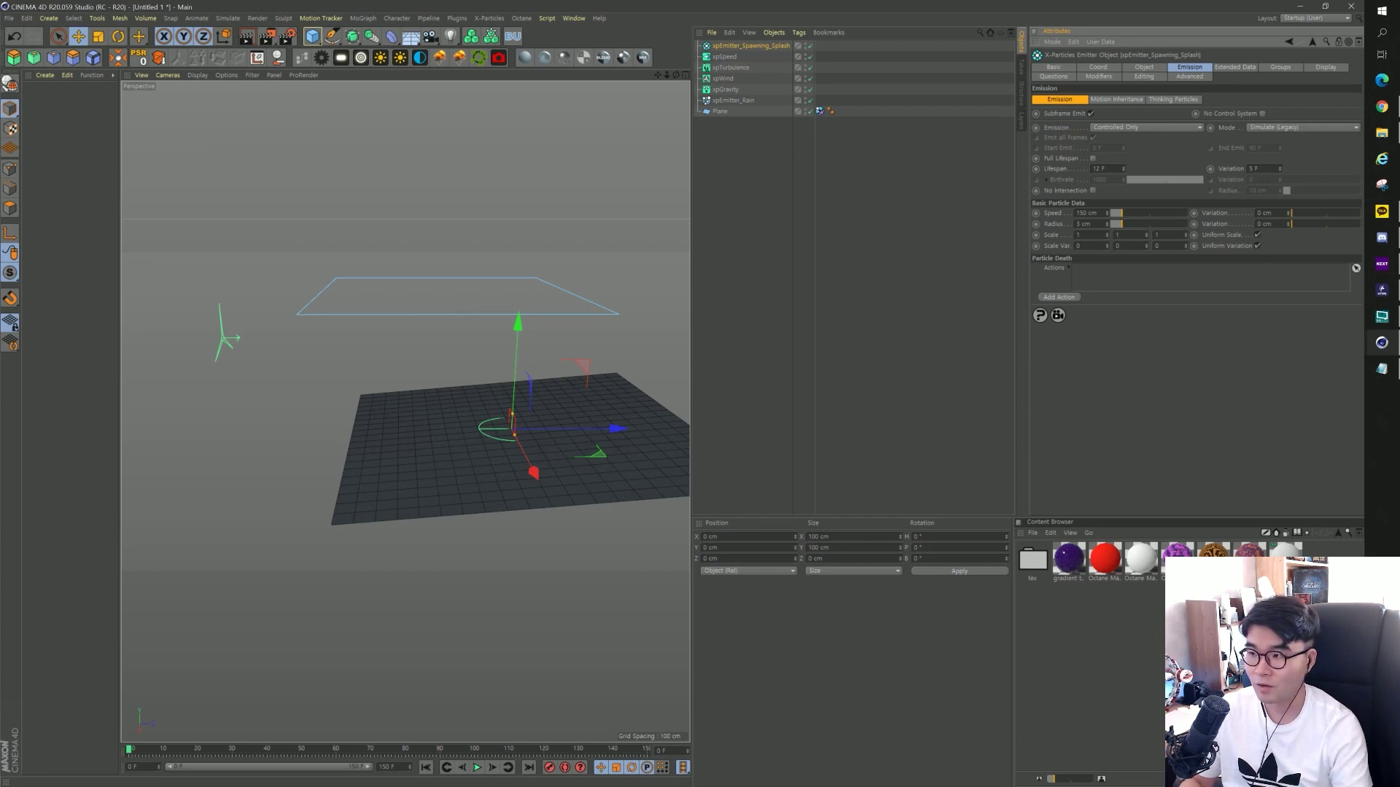
left_click(477, 767)
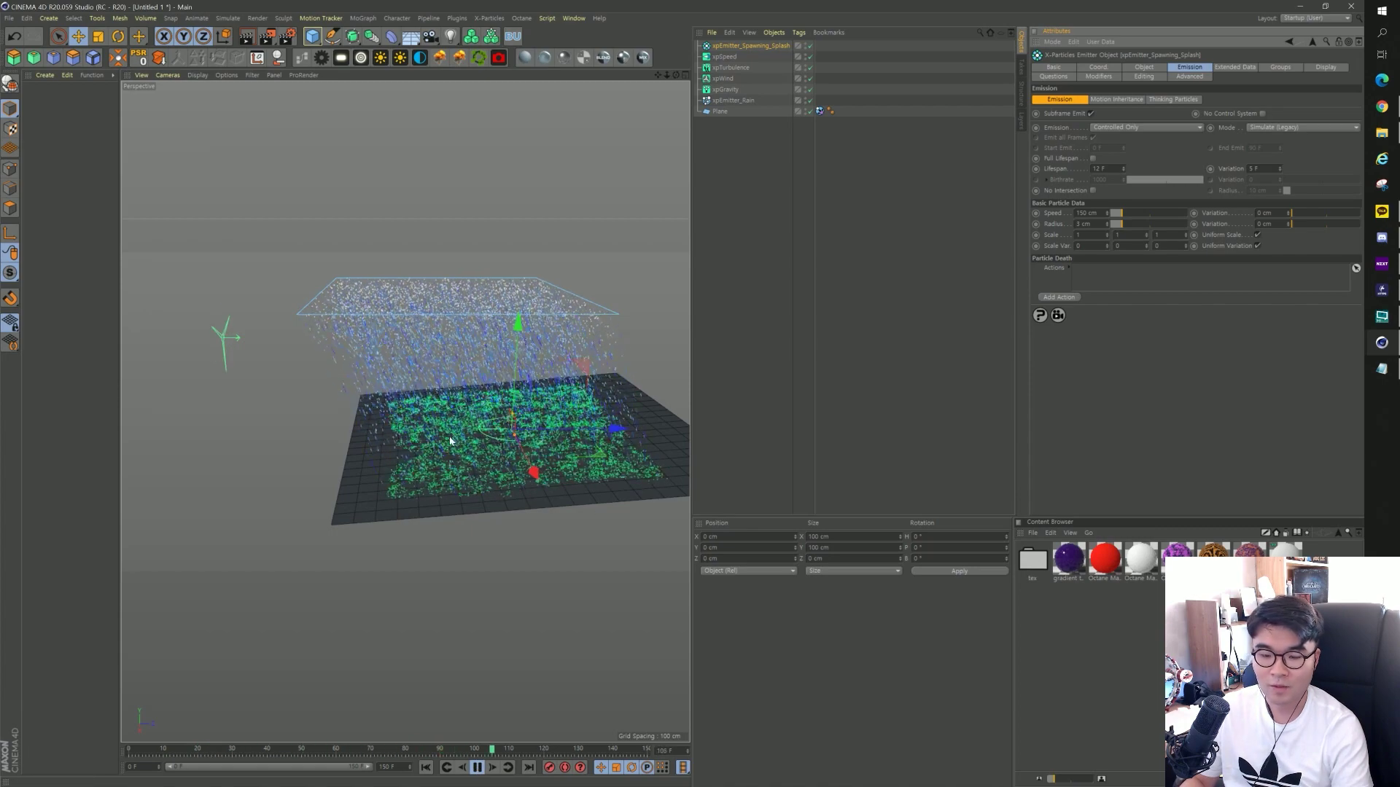
left_click(477, 767)
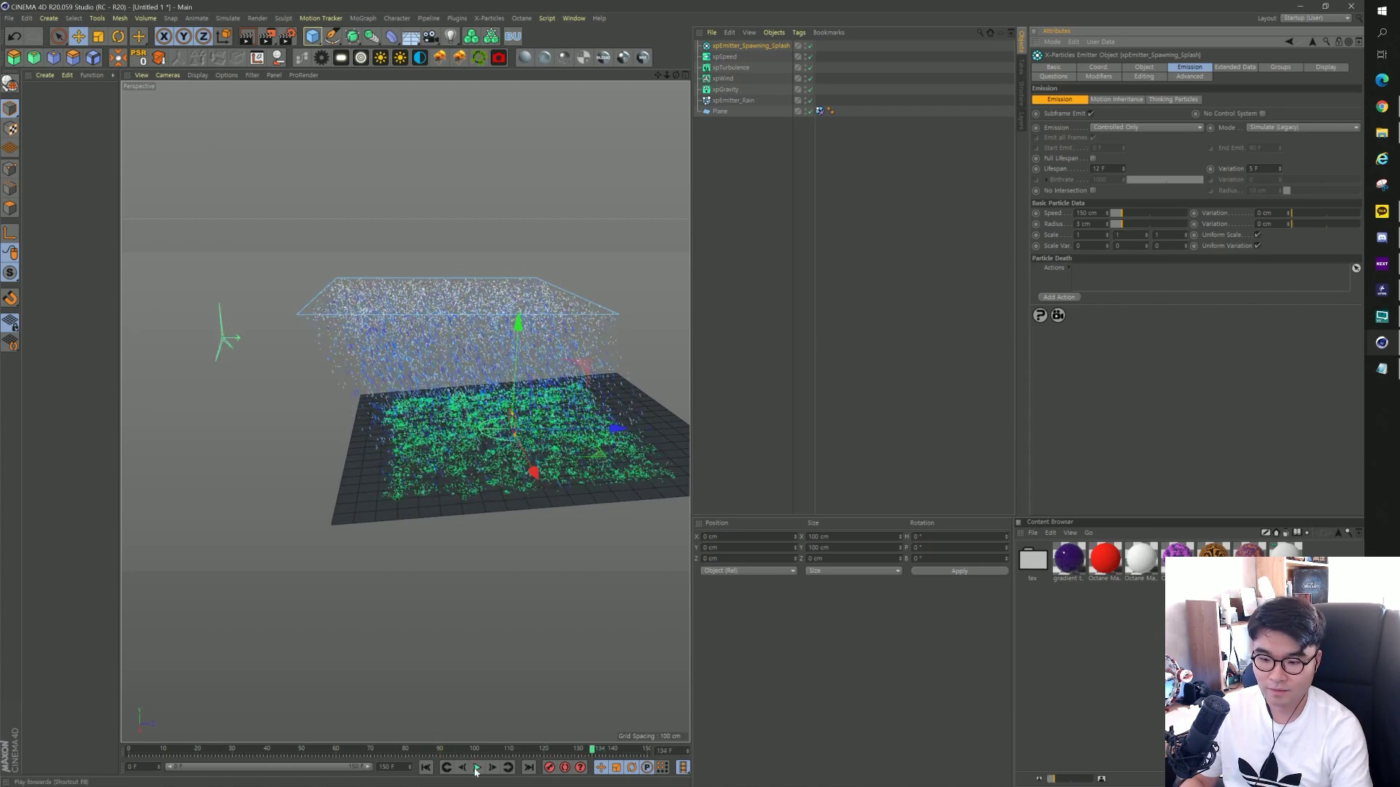
left_click(426, 767)
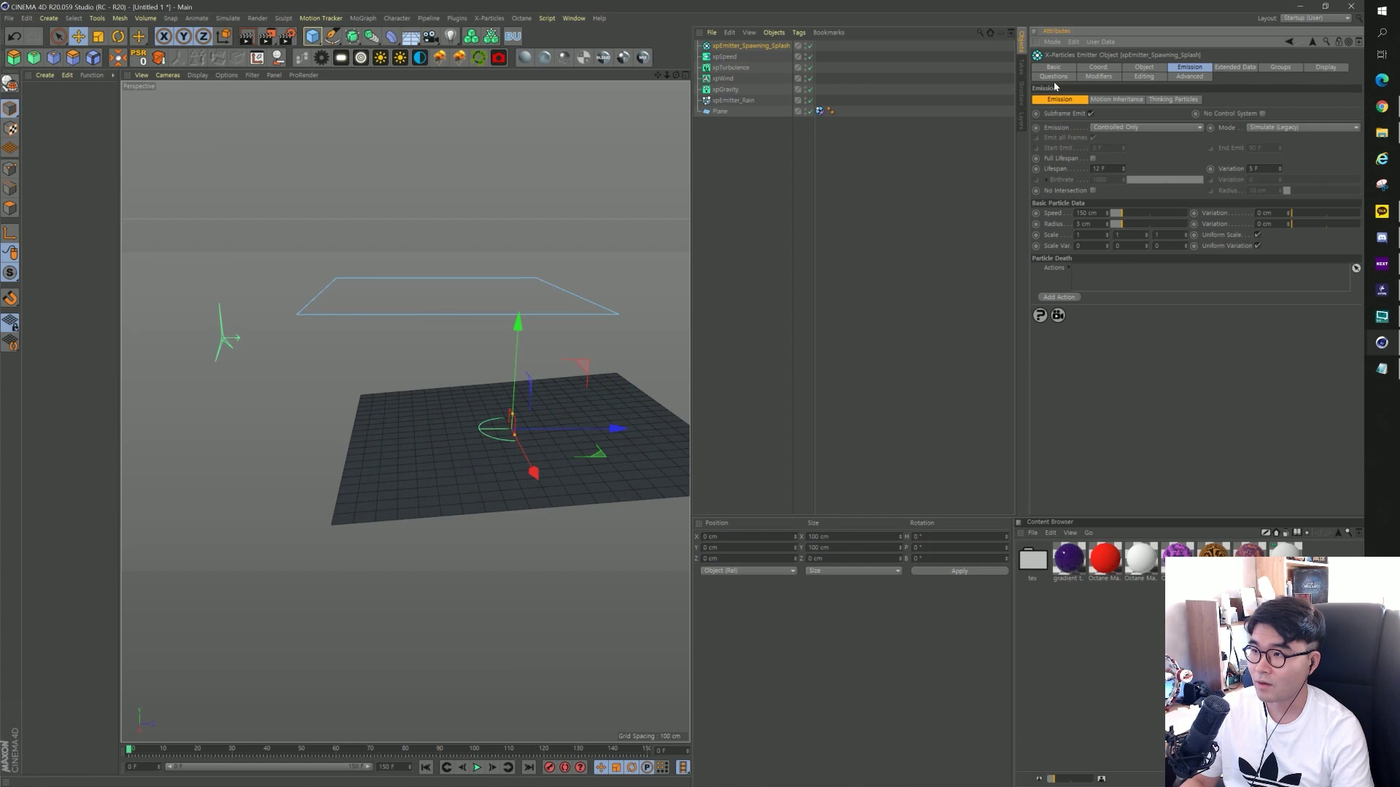
Draw splash particles as Lines in white (0% saturation), then preview and rewind.
left_click(1329, 68)
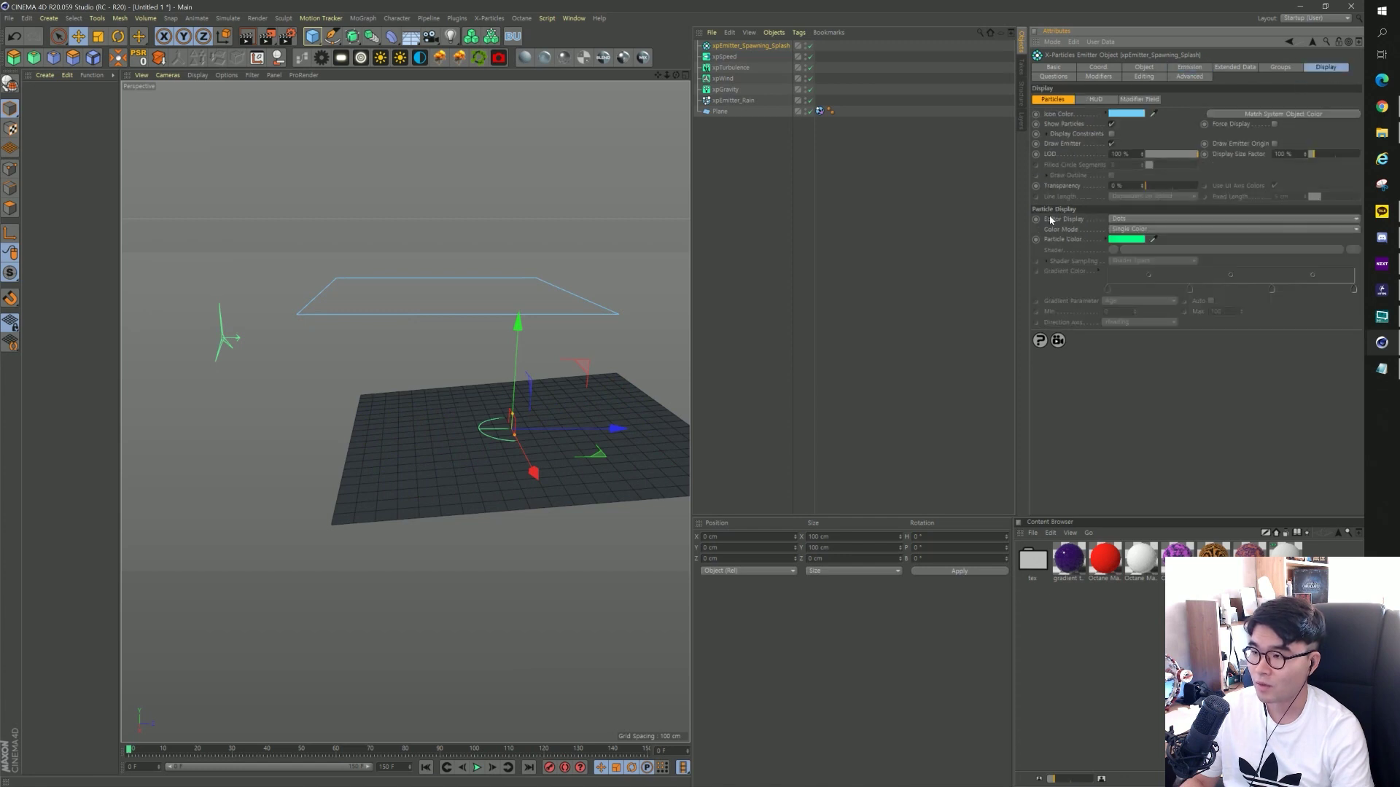
left_click(1127, 220)
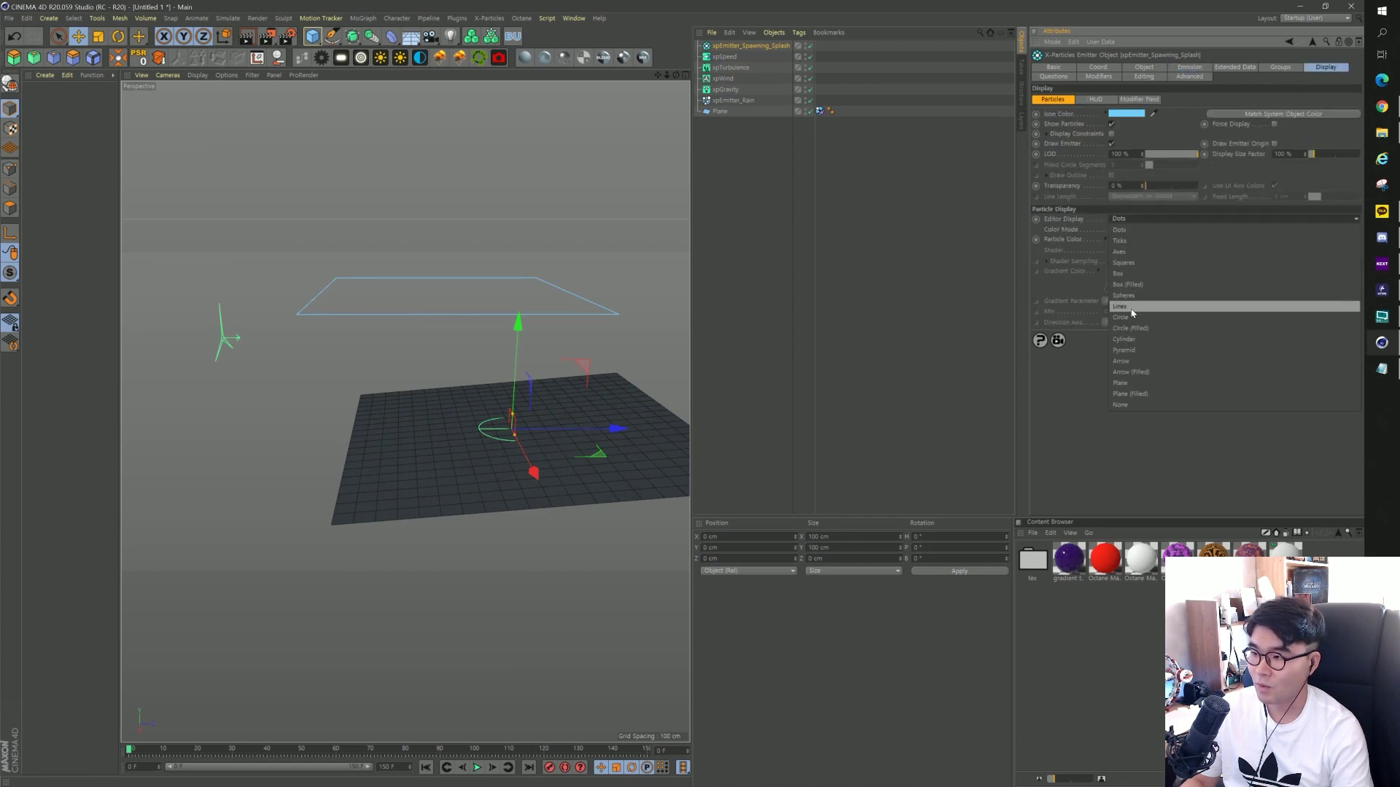
left_click(1132, 312)
left_click(1126, 239)
left_click(1053, 249)
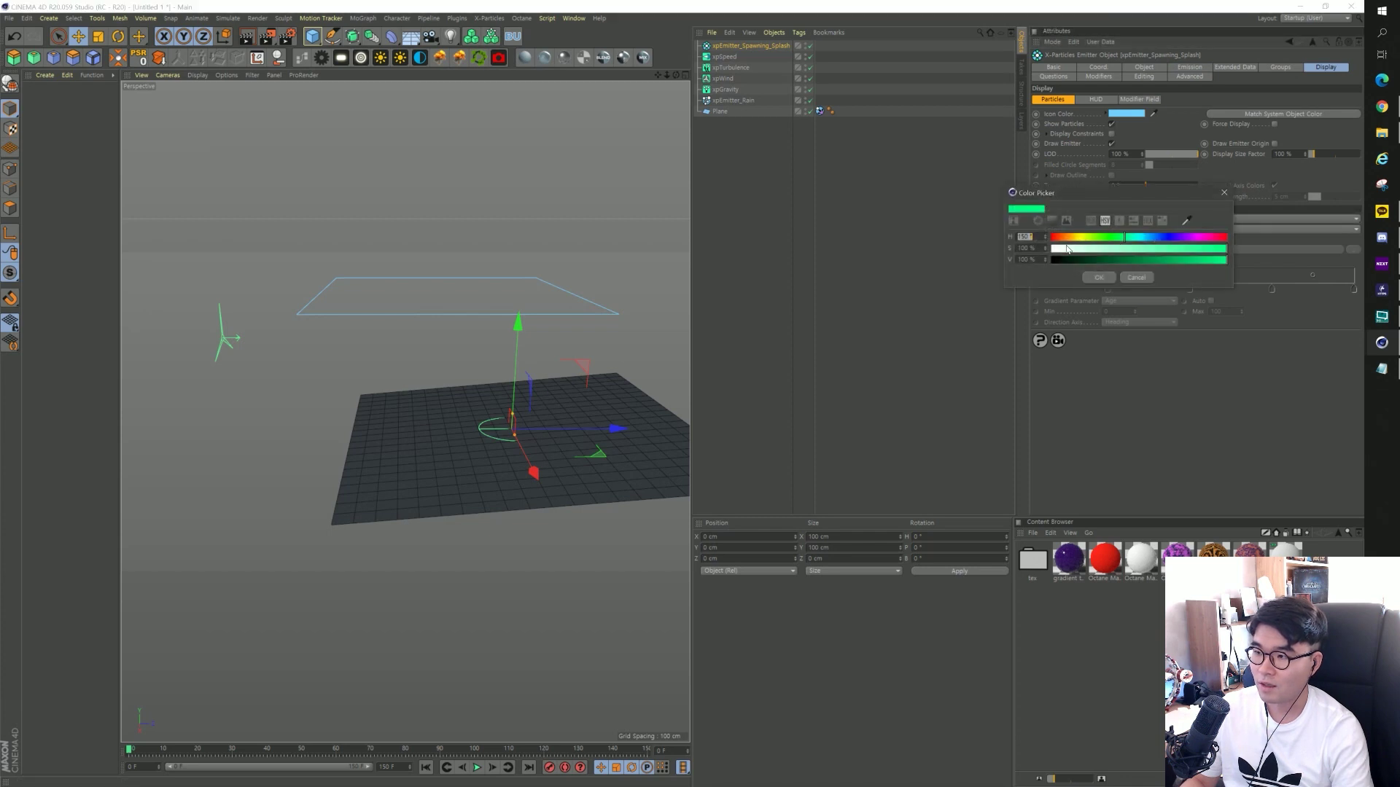
left_click(1098, 277)
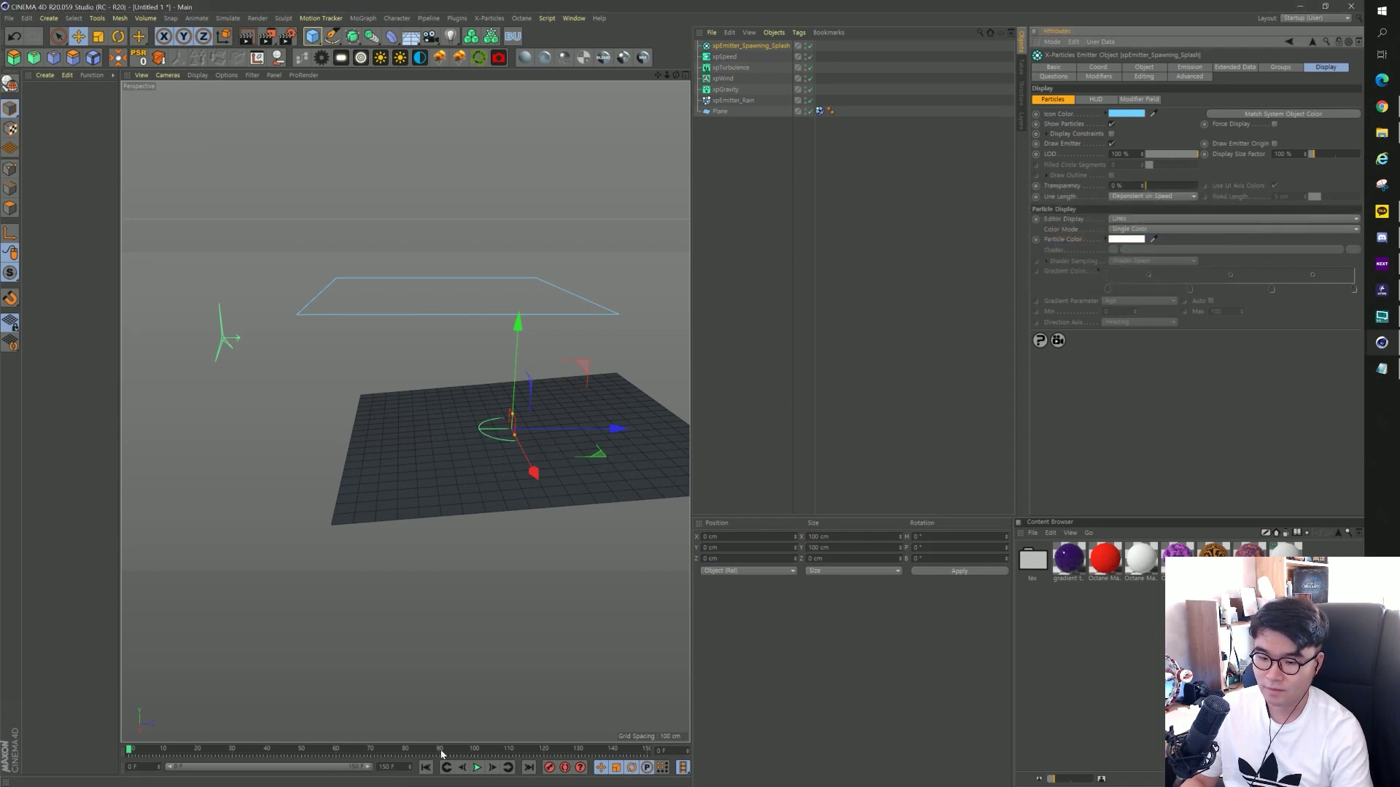
left_click(476, 767)
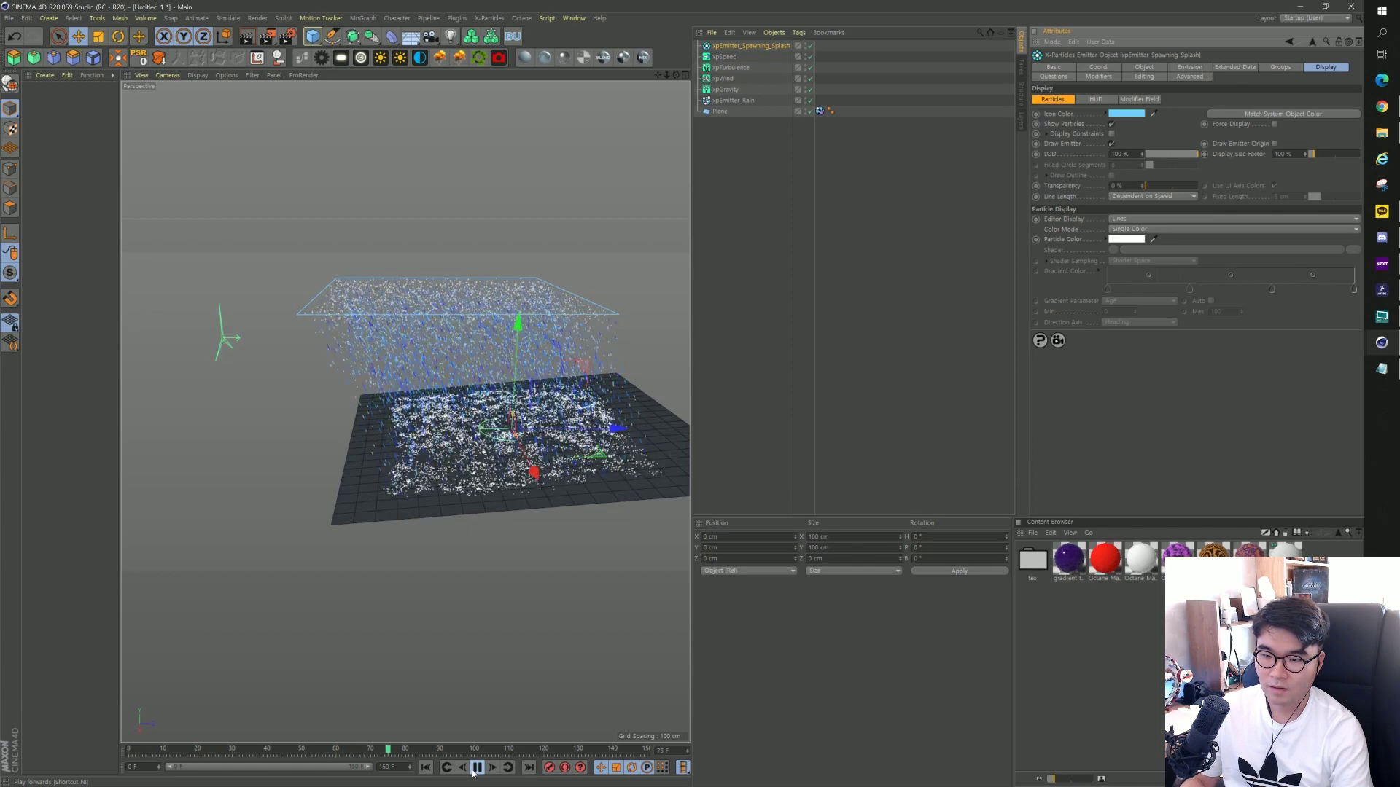
left_click(475, 768)
left_click(426, 768)
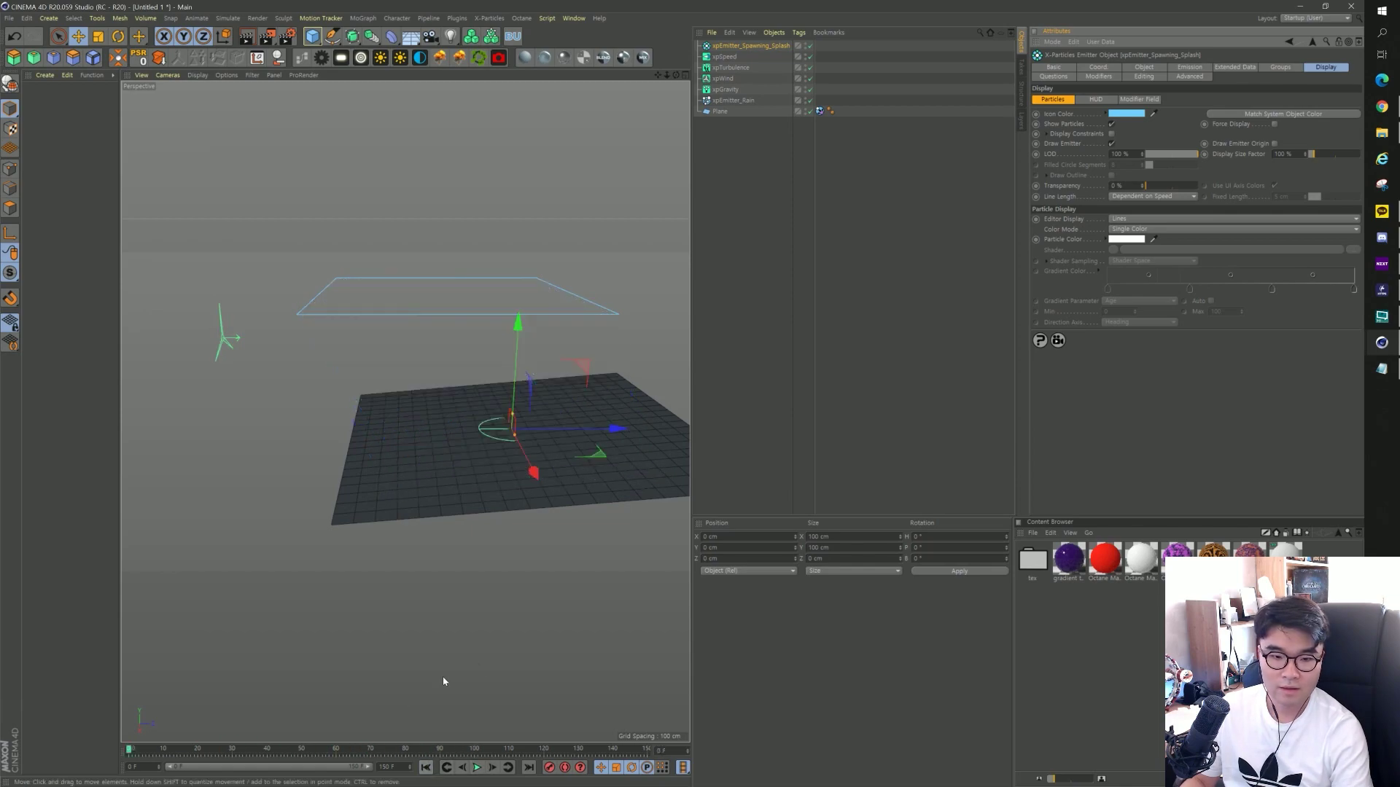
Zoom and reframe the view on the plane and rain emitter, deselect everything, and play.
scroll(396, 384, "up", 5)
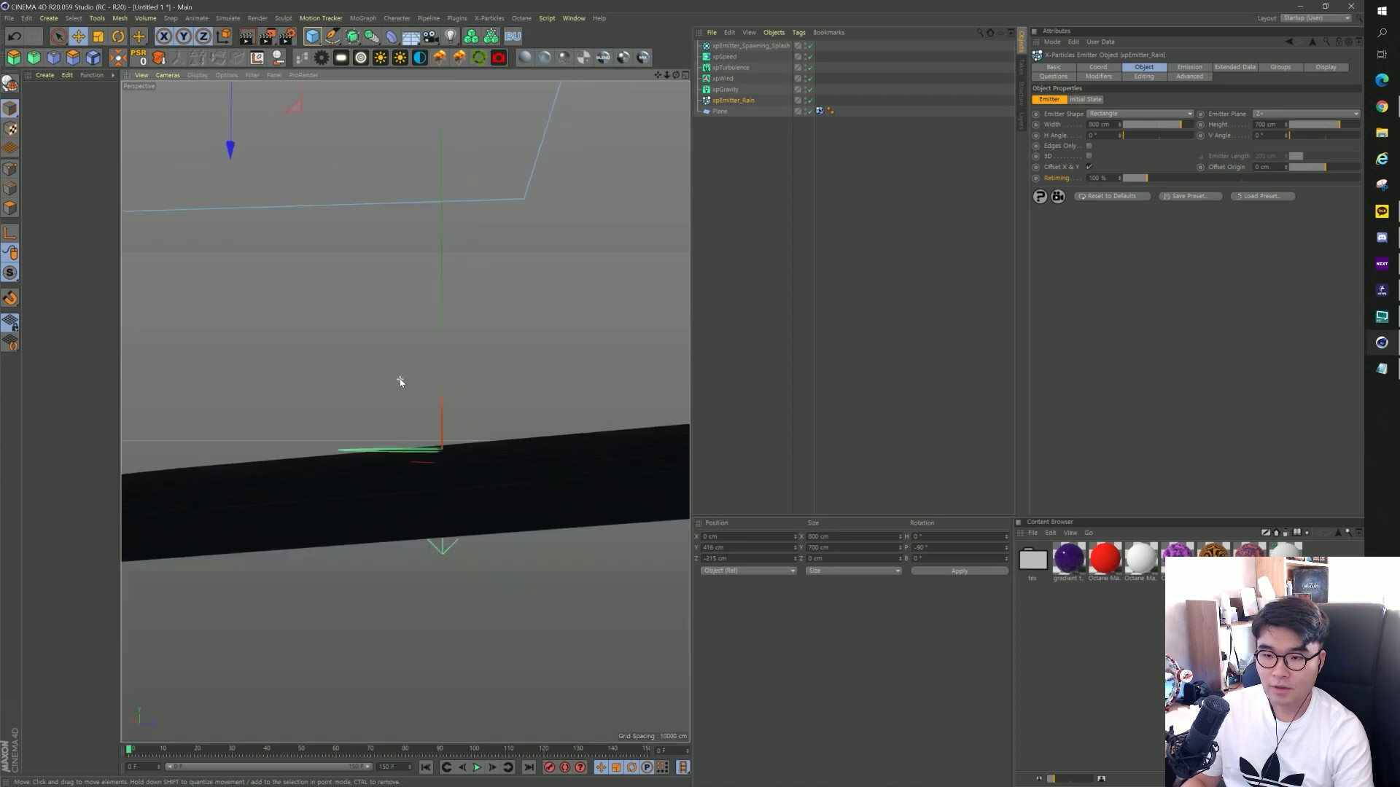
left_click_drag(400, 379, 415, 417, "alt")
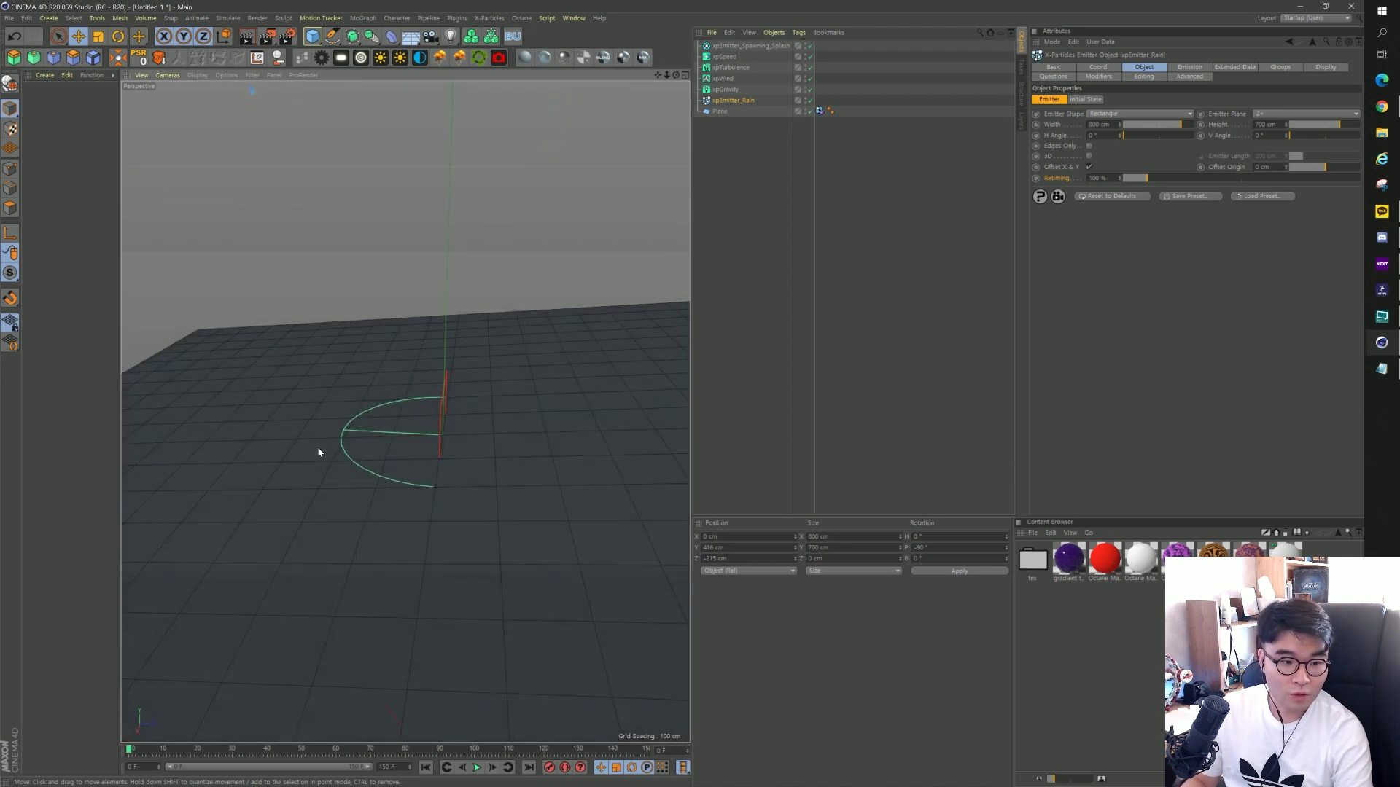
scroll(318, 452, "down", 2)
scroll(357, 430, "down", 3)
scroll(392, 410, "down", 2)
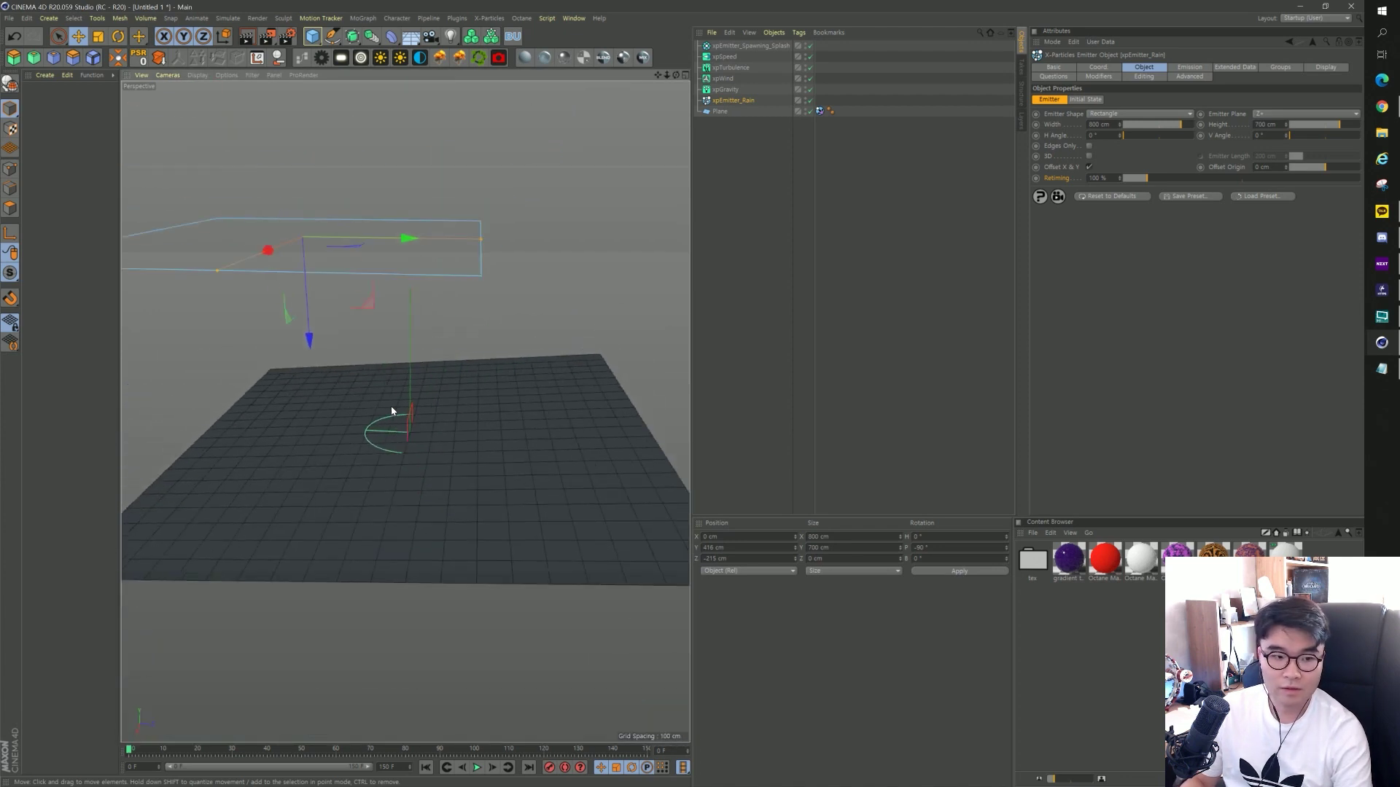
left_click(866, 290)
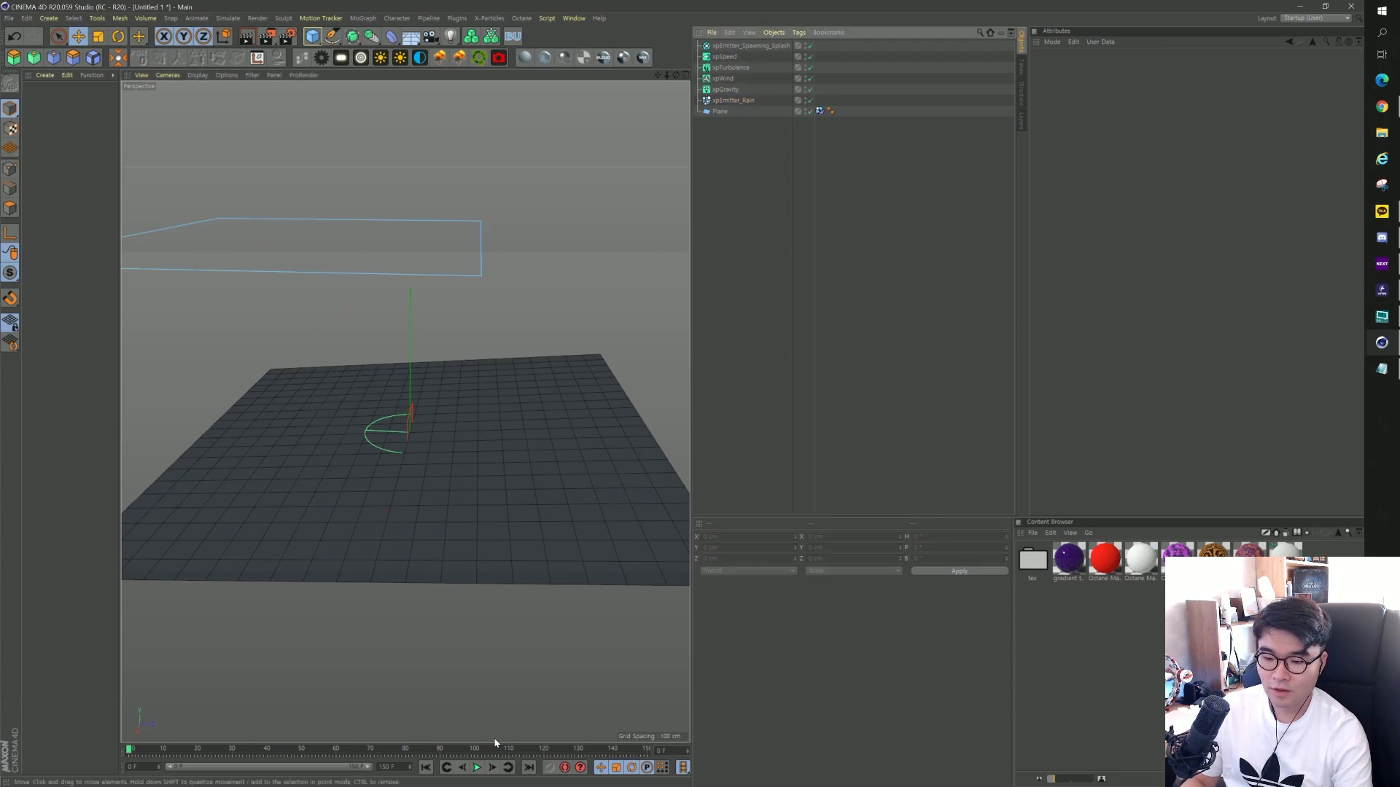
left_click(480, 770)
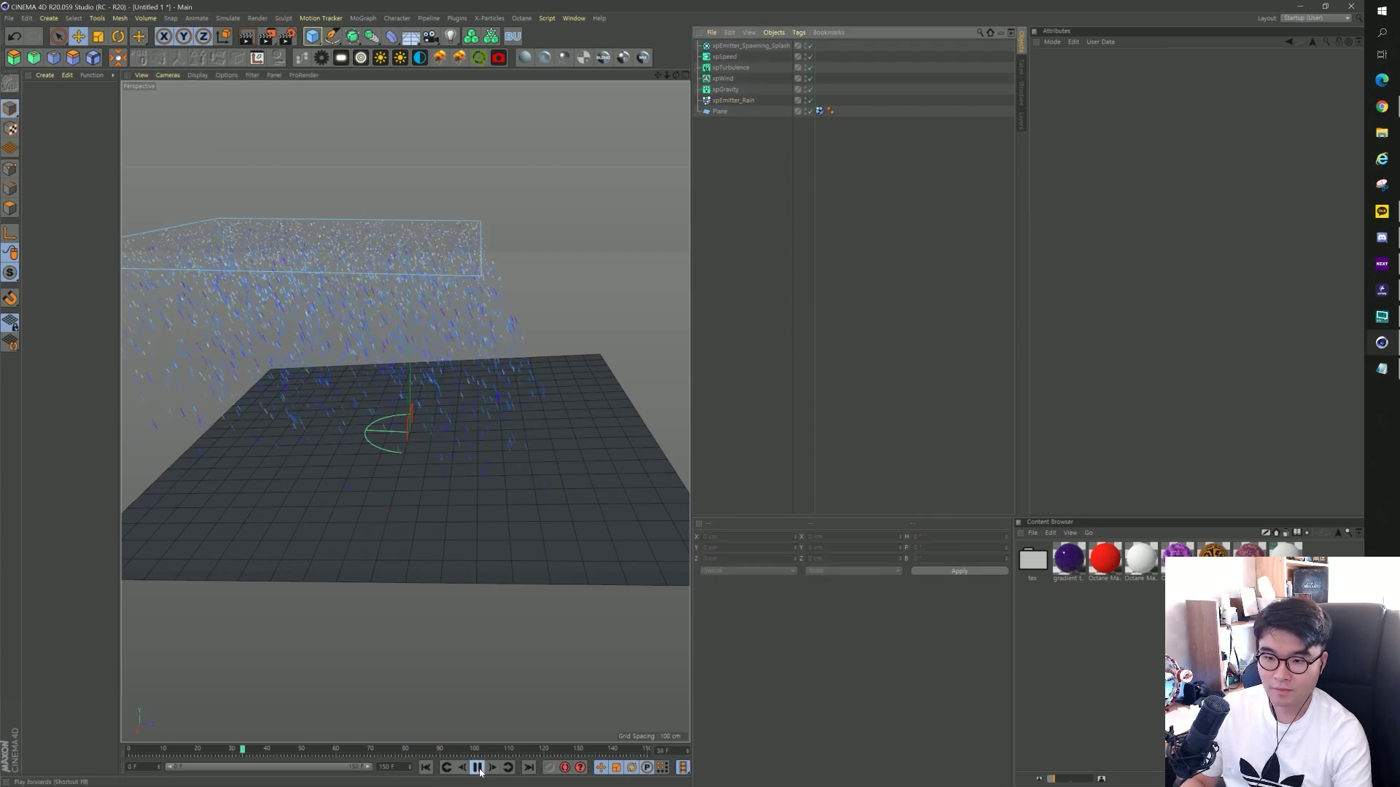
Pause the rain simulation and select xpEmitter_Rain.
left_click(480, 768)
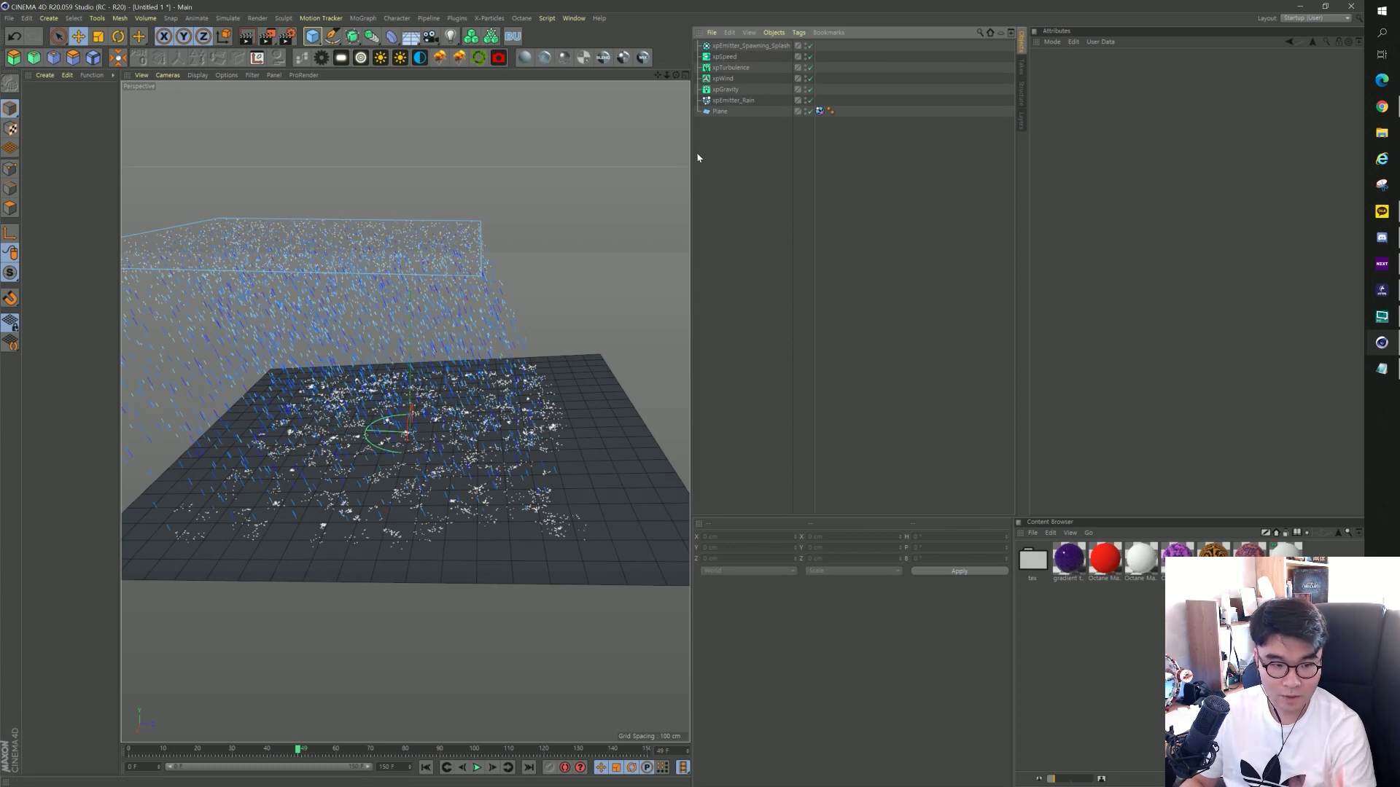
left_click(734, 101)
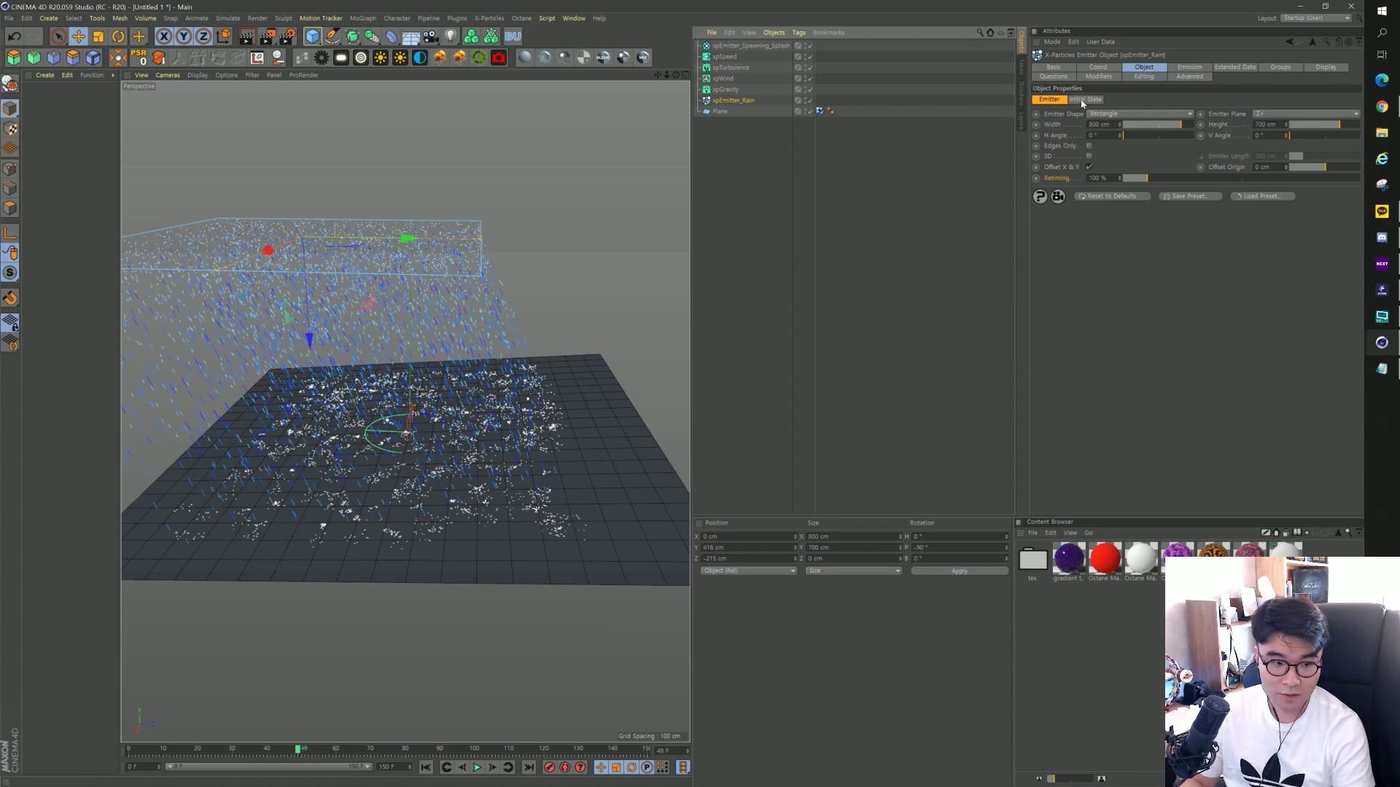
Store the rain particles at frame 59 as xpEmitter_Rain's initial state, then replay and rewind.
left_click(1083, 101)
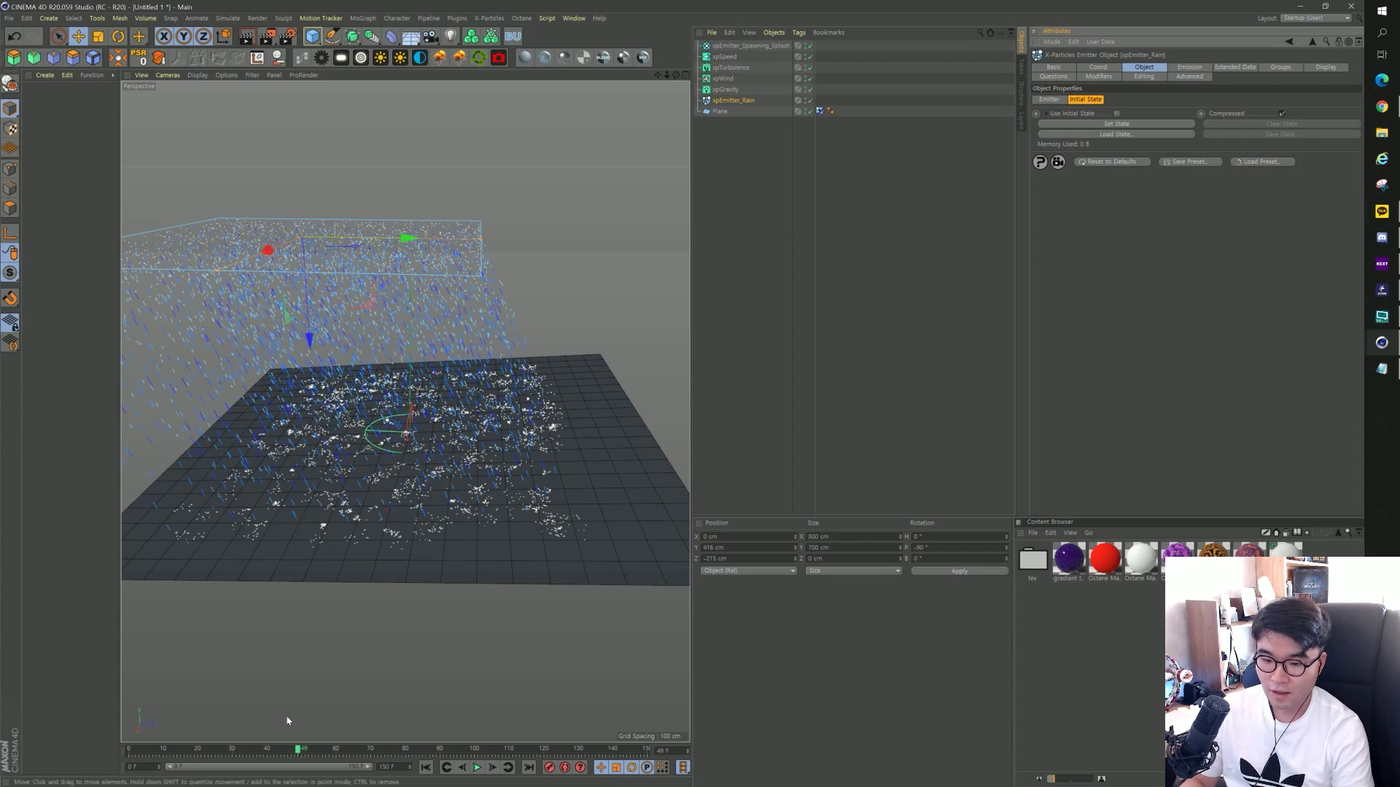
left_click_drag(298, 749, 339, 759)
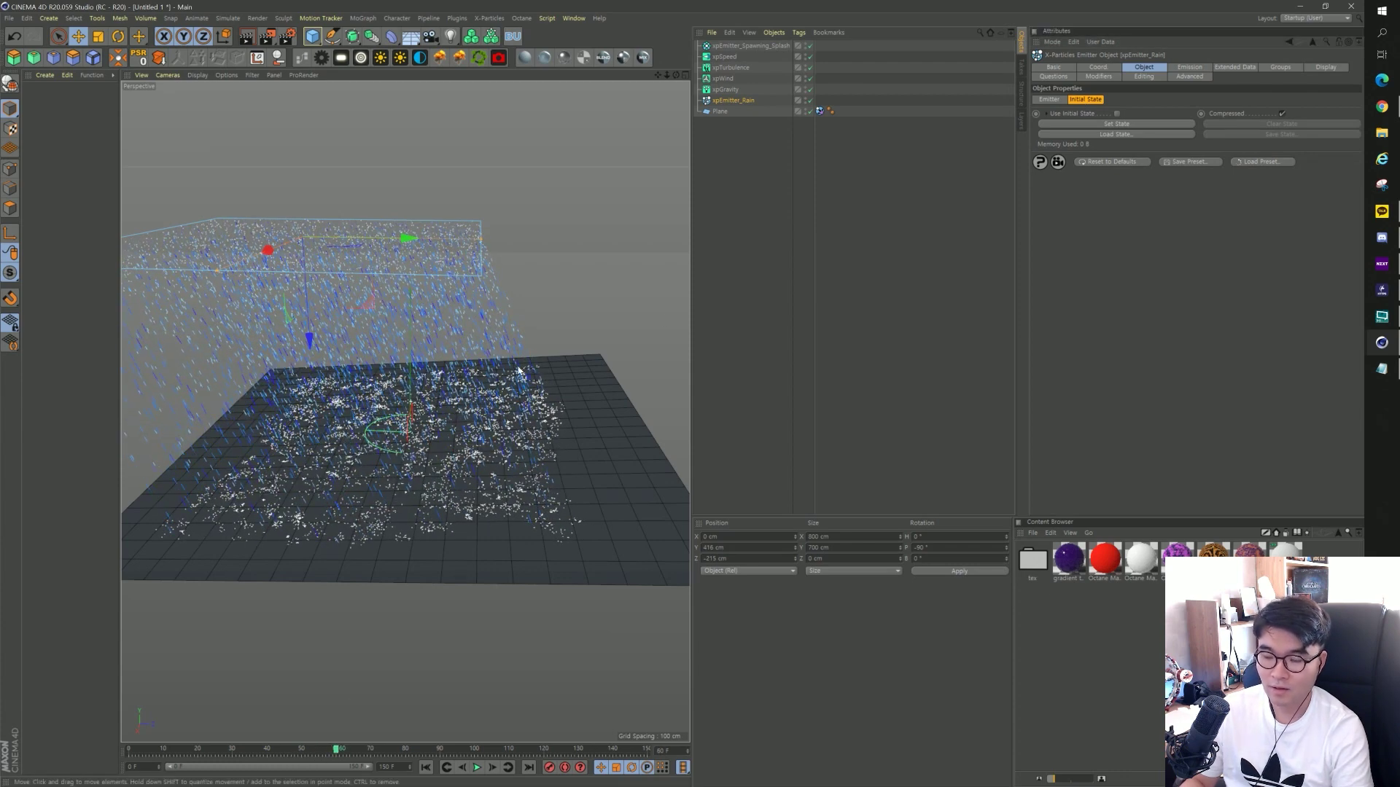
left_click(1126, 127)
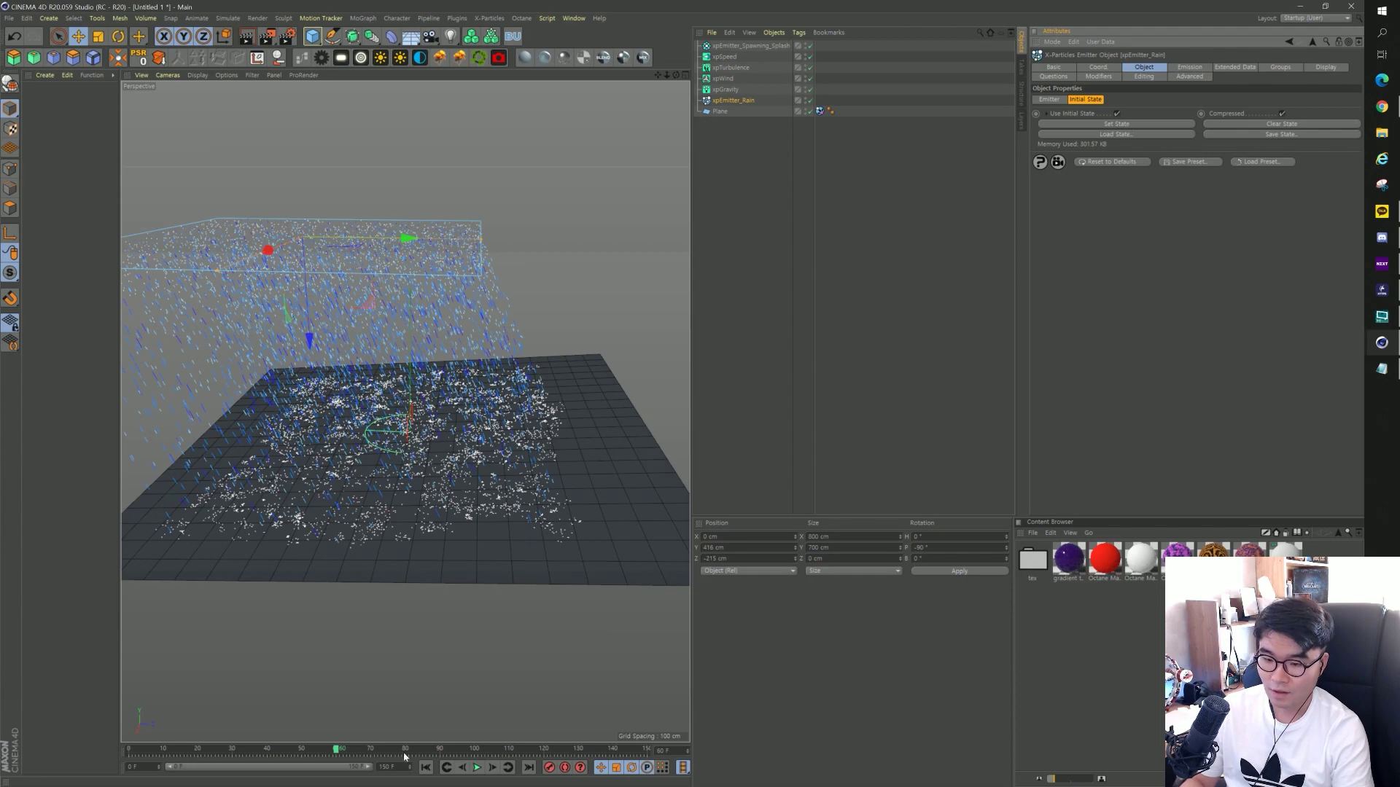
left_click(427, 768)
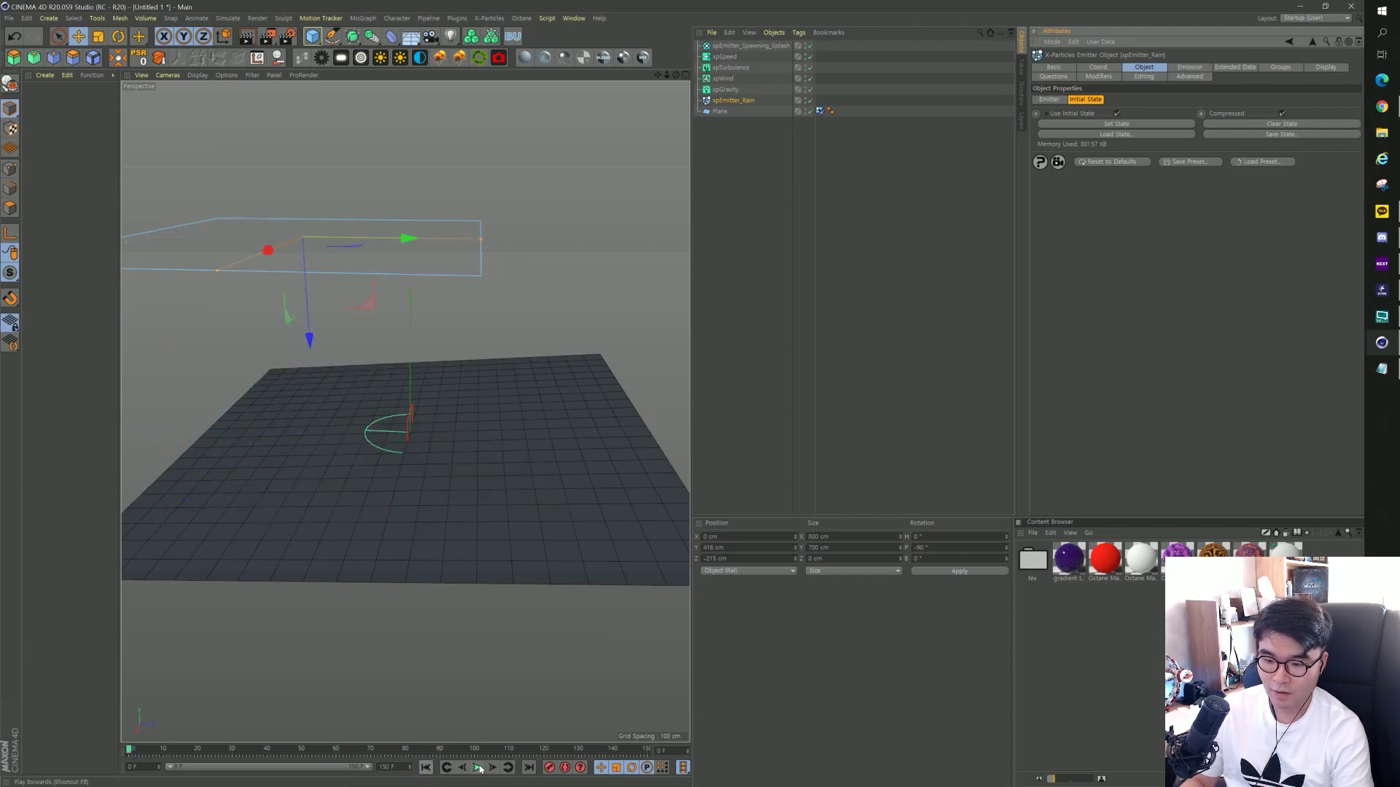
left_click(478, 768)
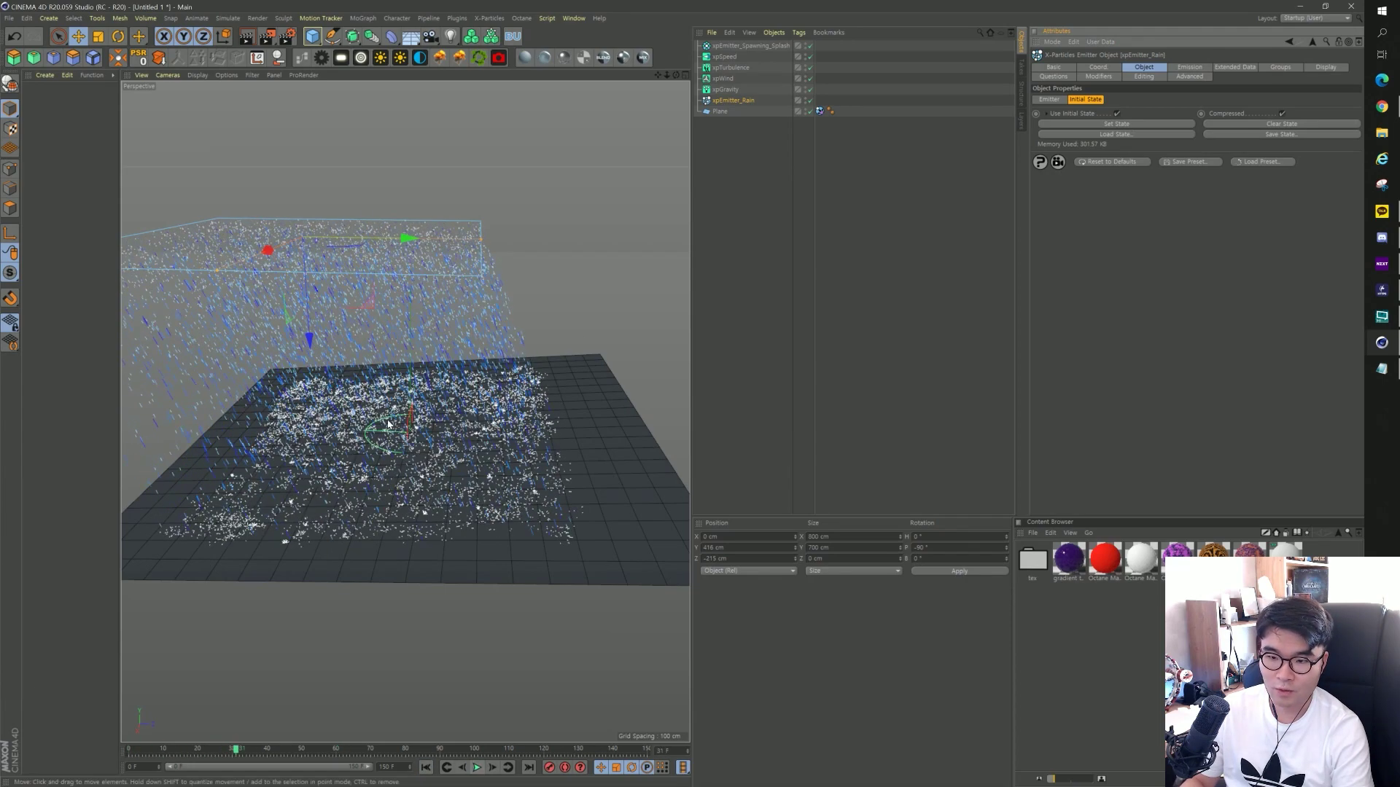
left_click(477, 768)
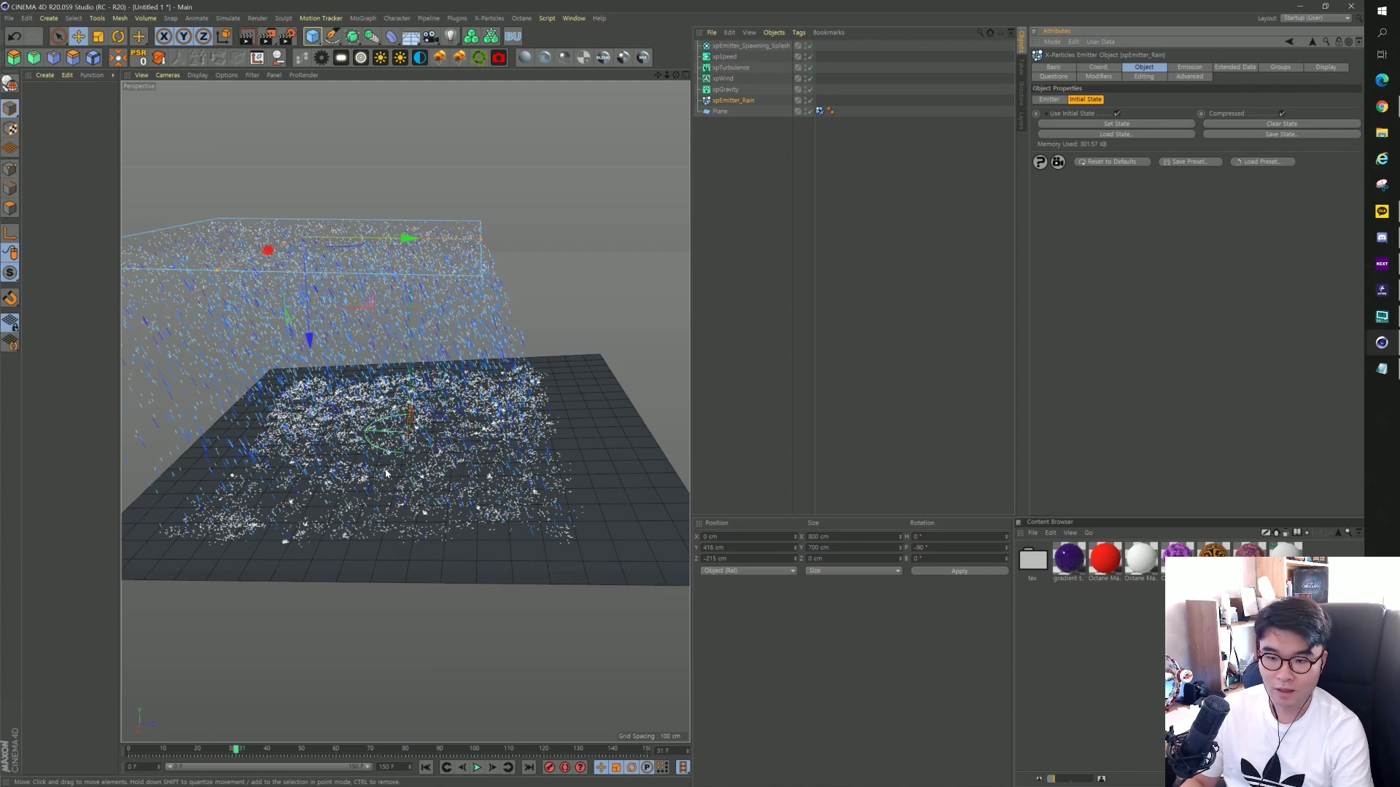
key("shift+f")
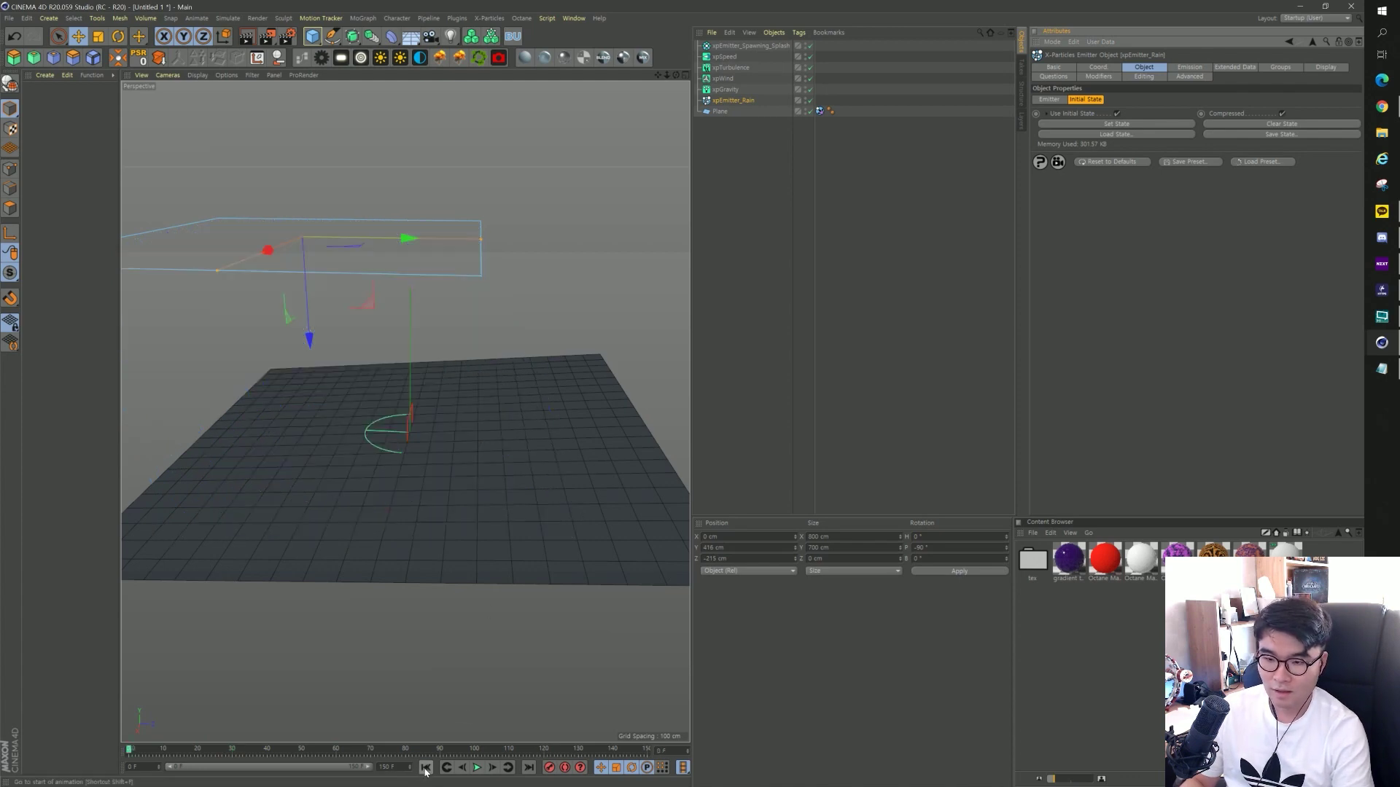
scroll(386, 465, "up", 3)
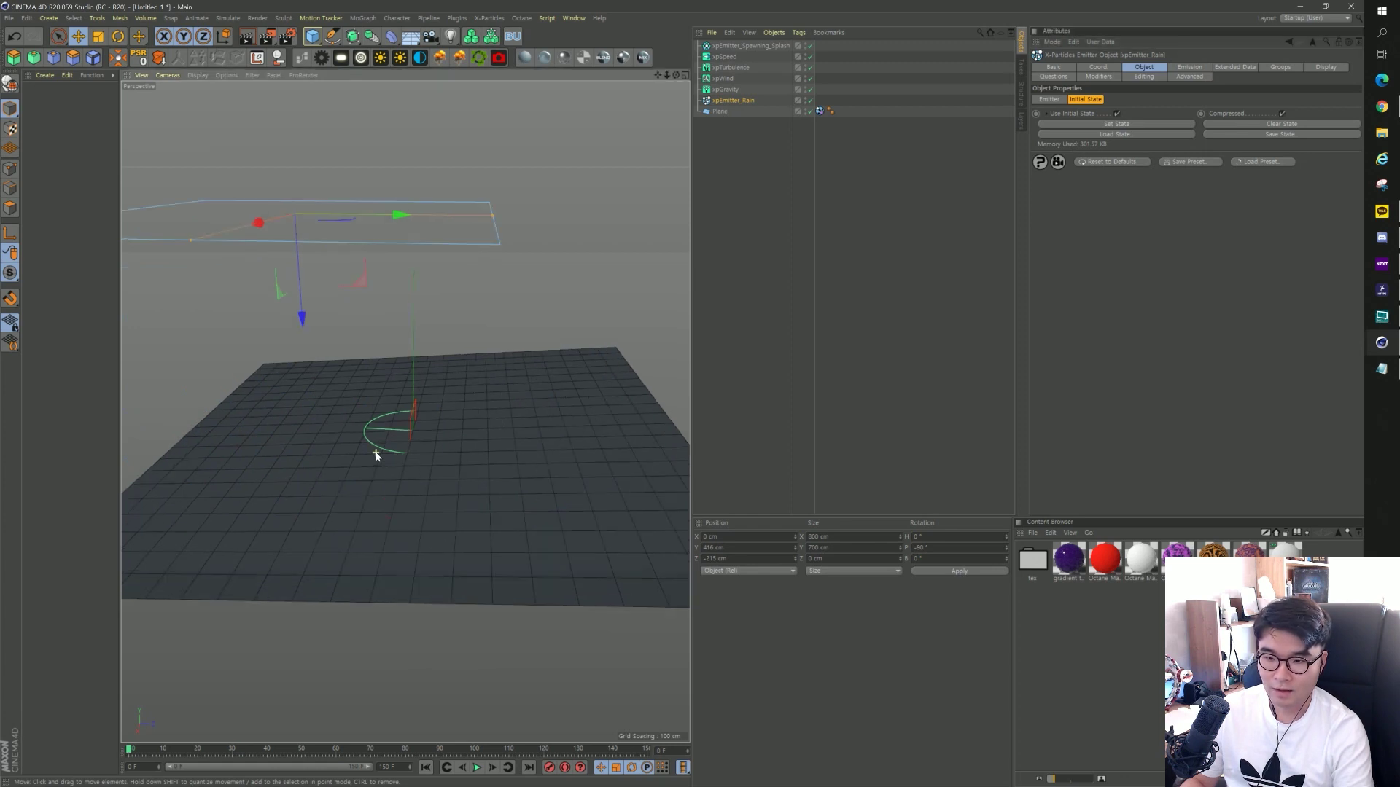
scroll(401, 430, "up", 3)
scroll(408, 430, "up", 2)
Add a test sphere above the ground, delete it, and reopen xpEmitter_Rain's Emitter settings.
mouse_move(394, 449)
left_mouse_down("alt")
mouse_move(400, 406)
mouse_move(424, 396)
left_mouse_up("alt")
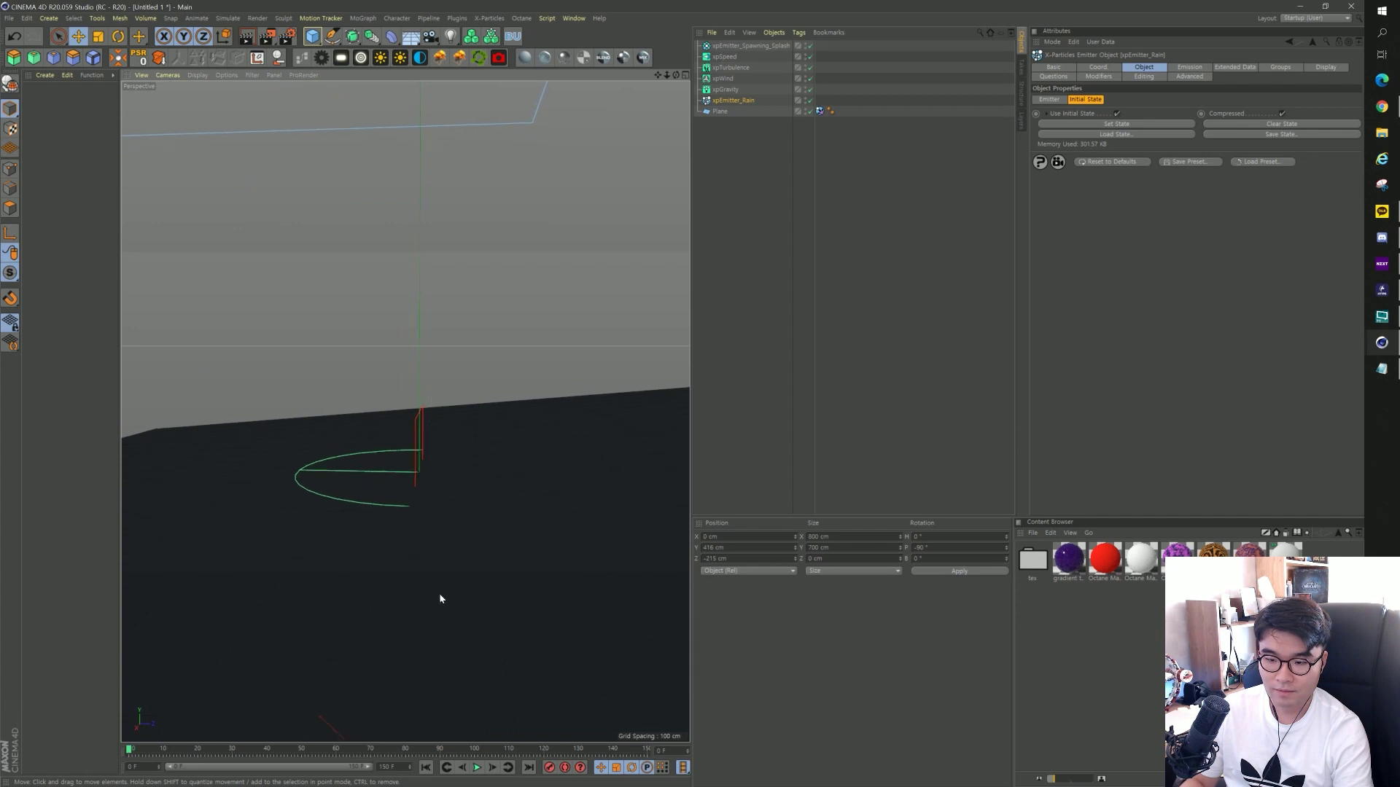
left_click_drag(312, 36, 533, 70)
mouse_move(468, 435)
left_mouse_down()
mouse_move(398, 374)
mouse_move(374, 316)
left_mouse_up()
mouse_move(393, 268)
left_mouse_down()
mouse_move(412, 241)
mouse_move(467, 371)
left_mouse_up()
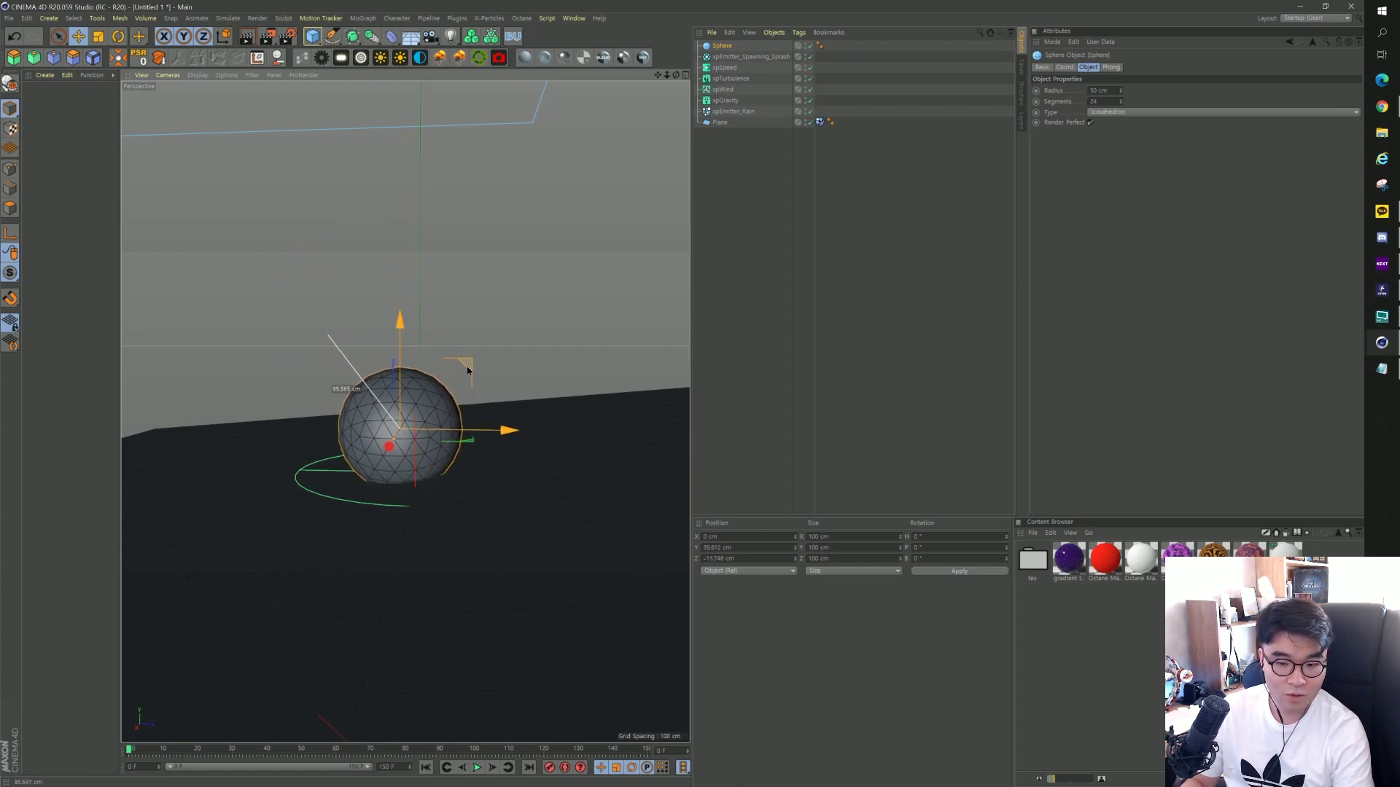
left_click_drag(467, 371, 408, 275)
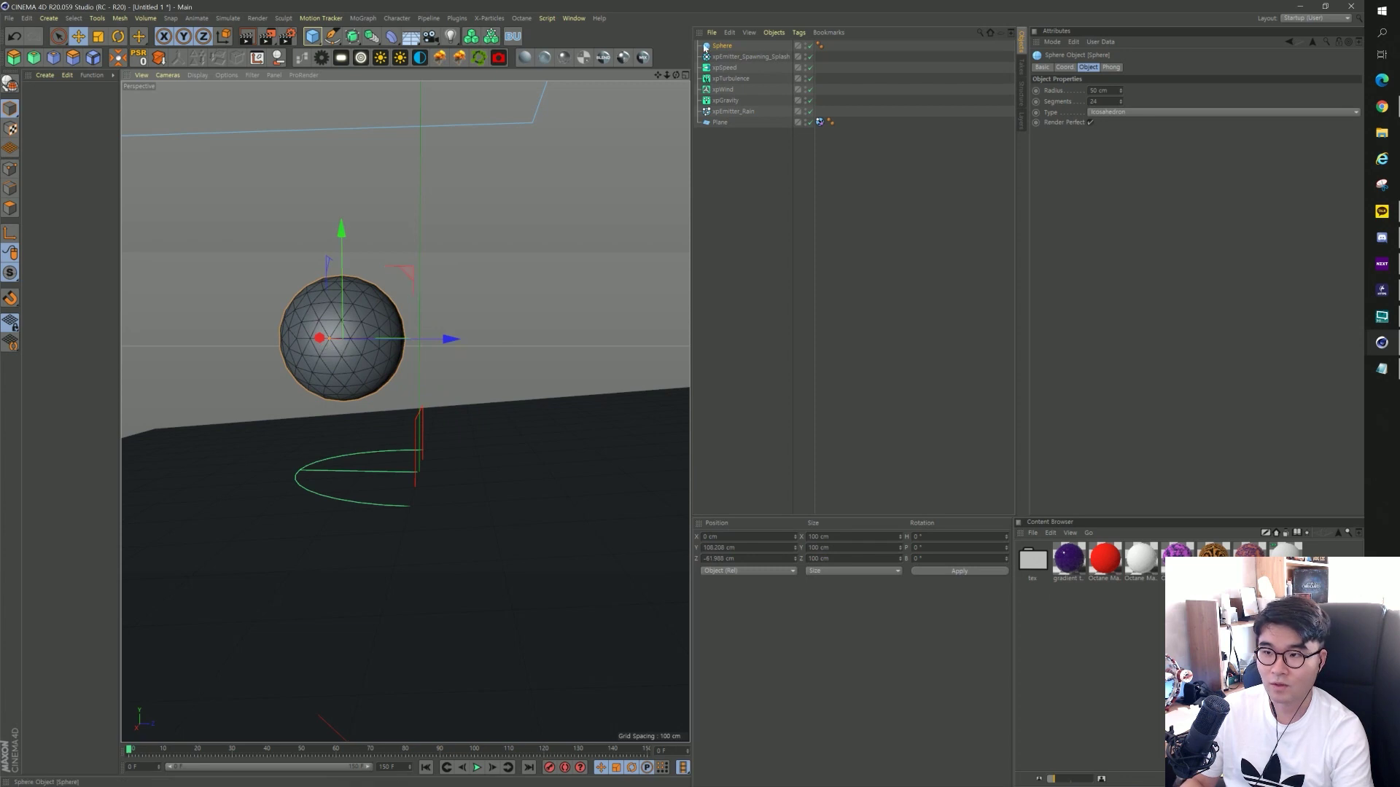
key("Delete")
left_click(745, 102)
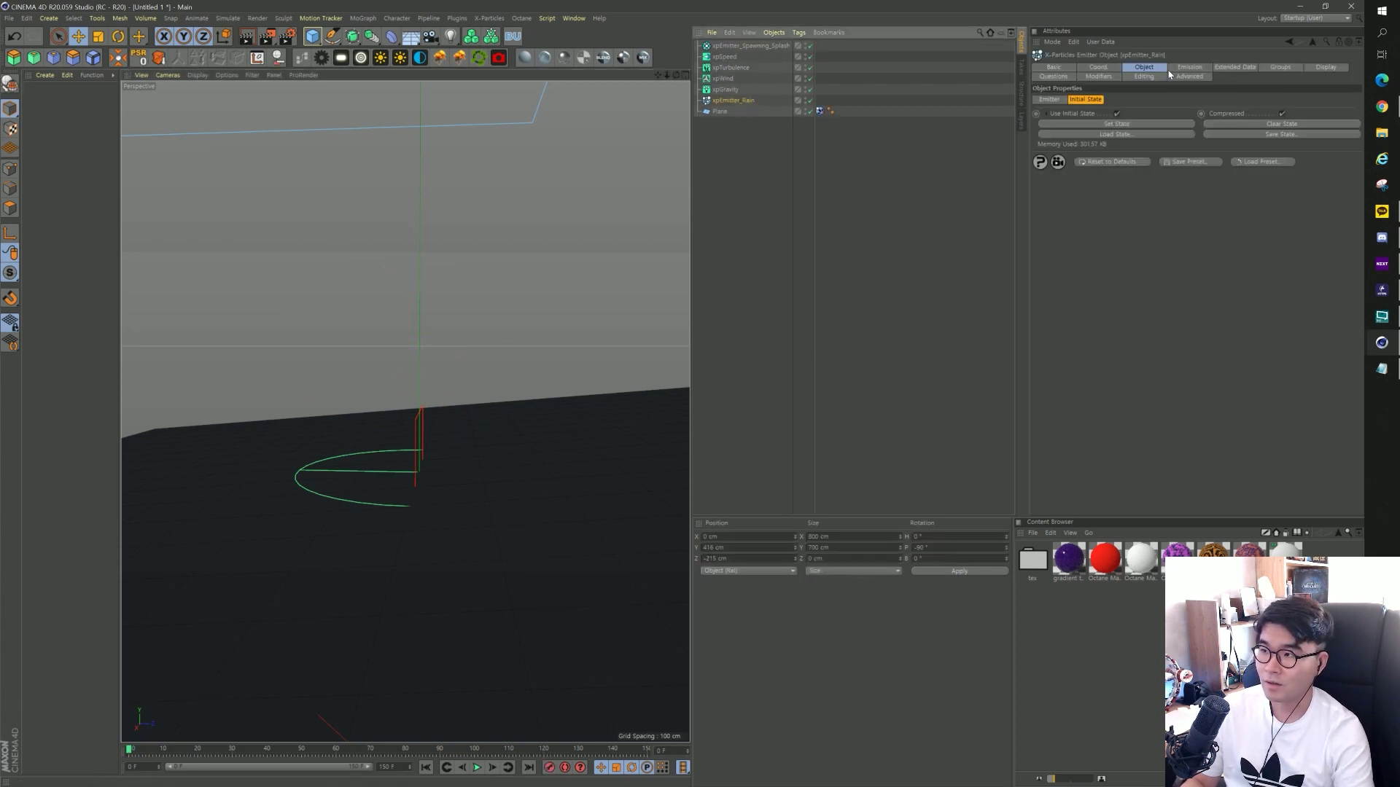
left_click(1049, 99)
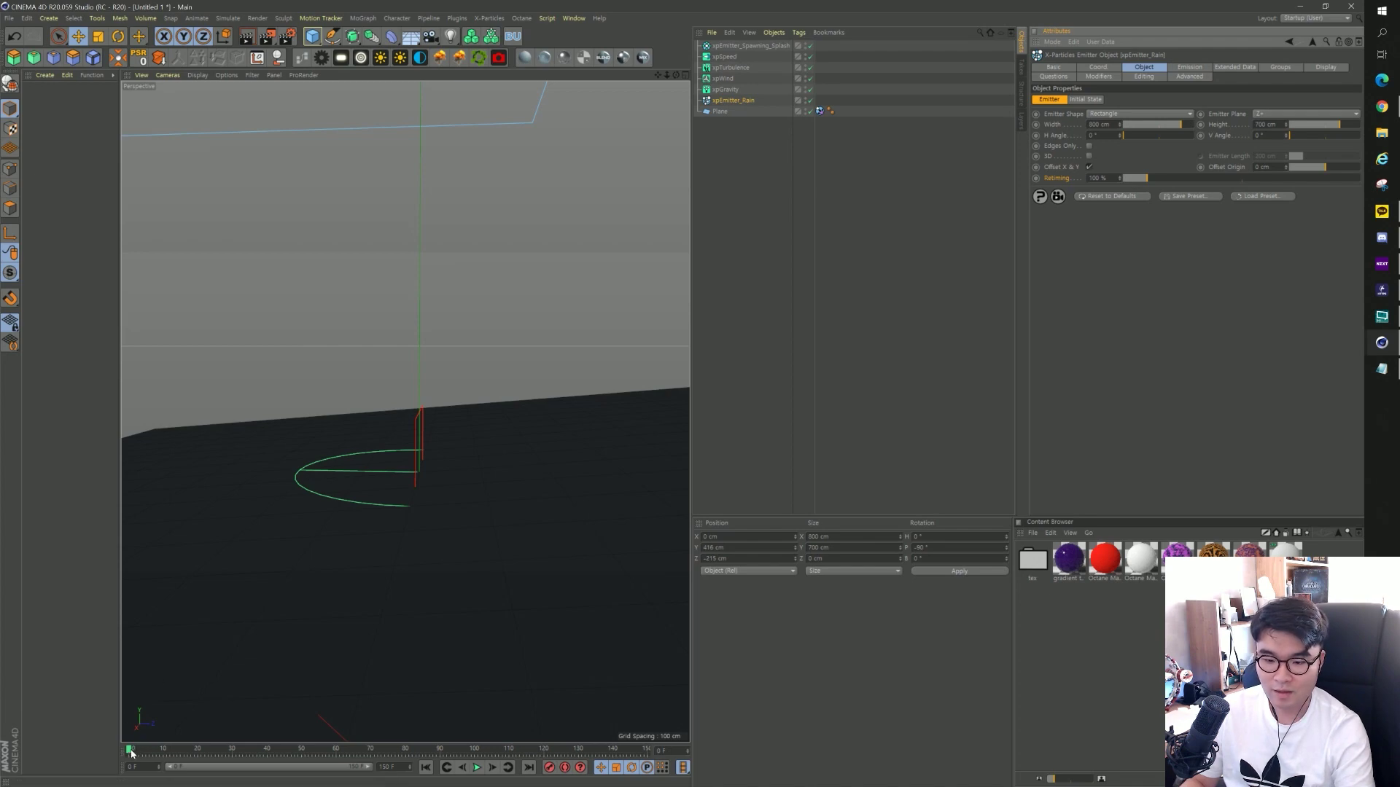
Keyframe the rain emitter's Retiming at 100% on frame 10 and 20% on frame 15.
left_click_drag(130, 753, 165, 764)
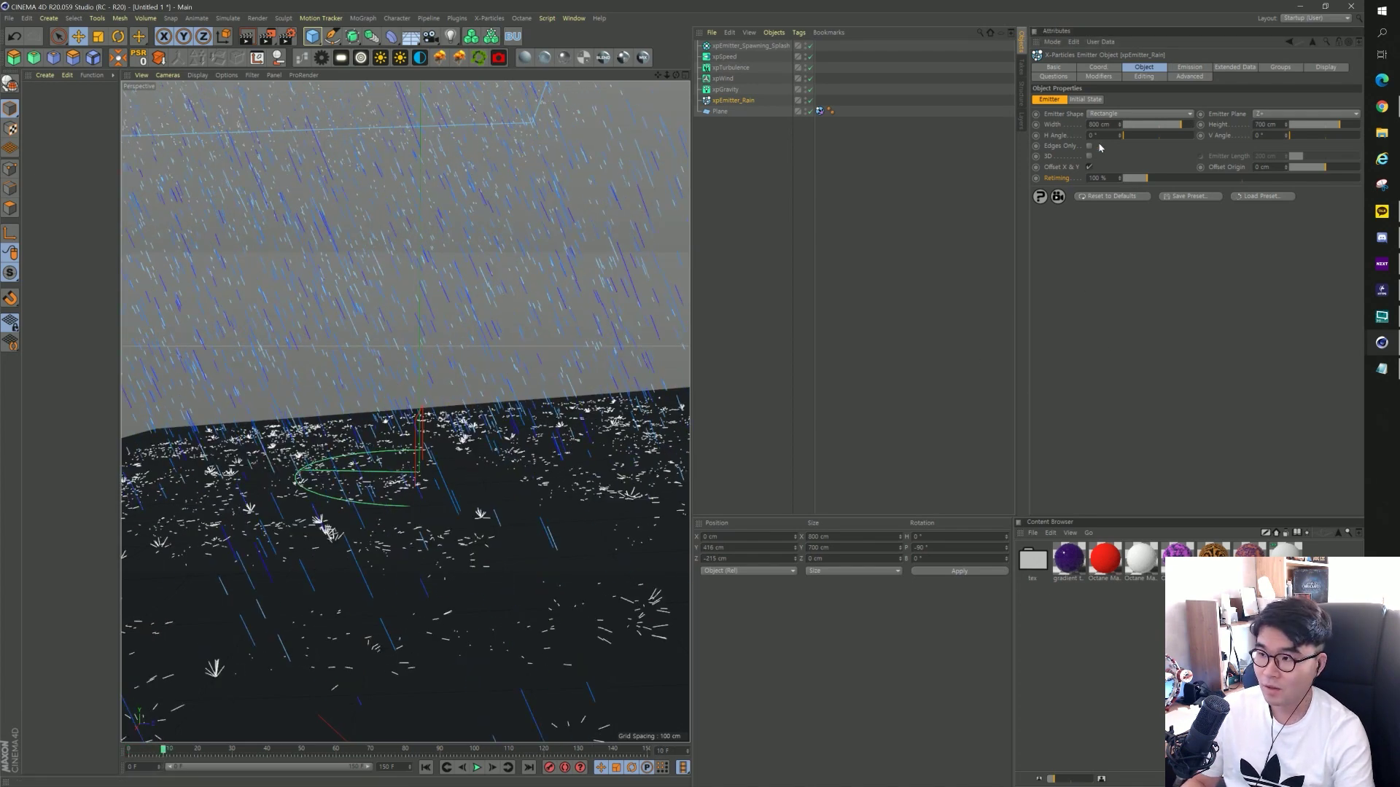
left_click(1036, 178)
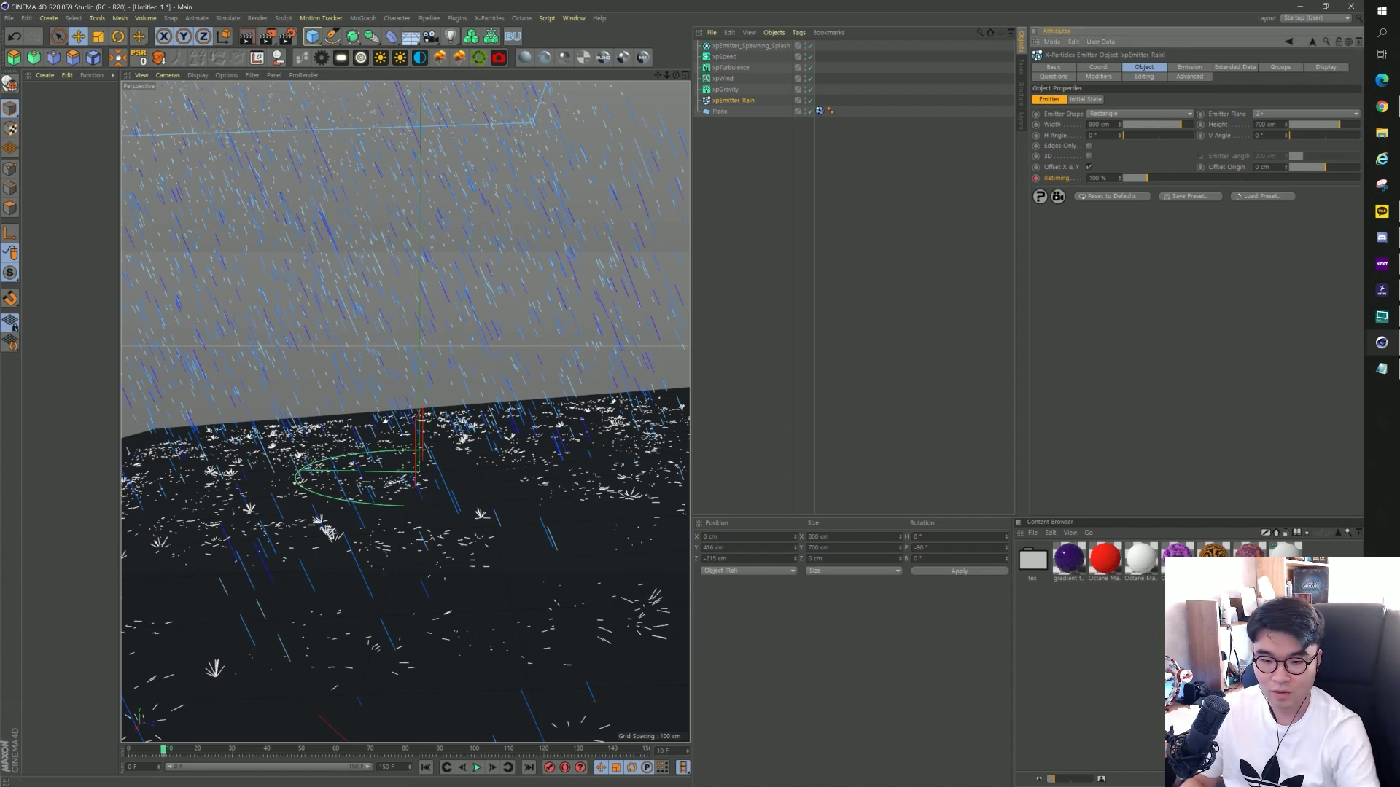
left_click_drag(164, 754, 181, 756)
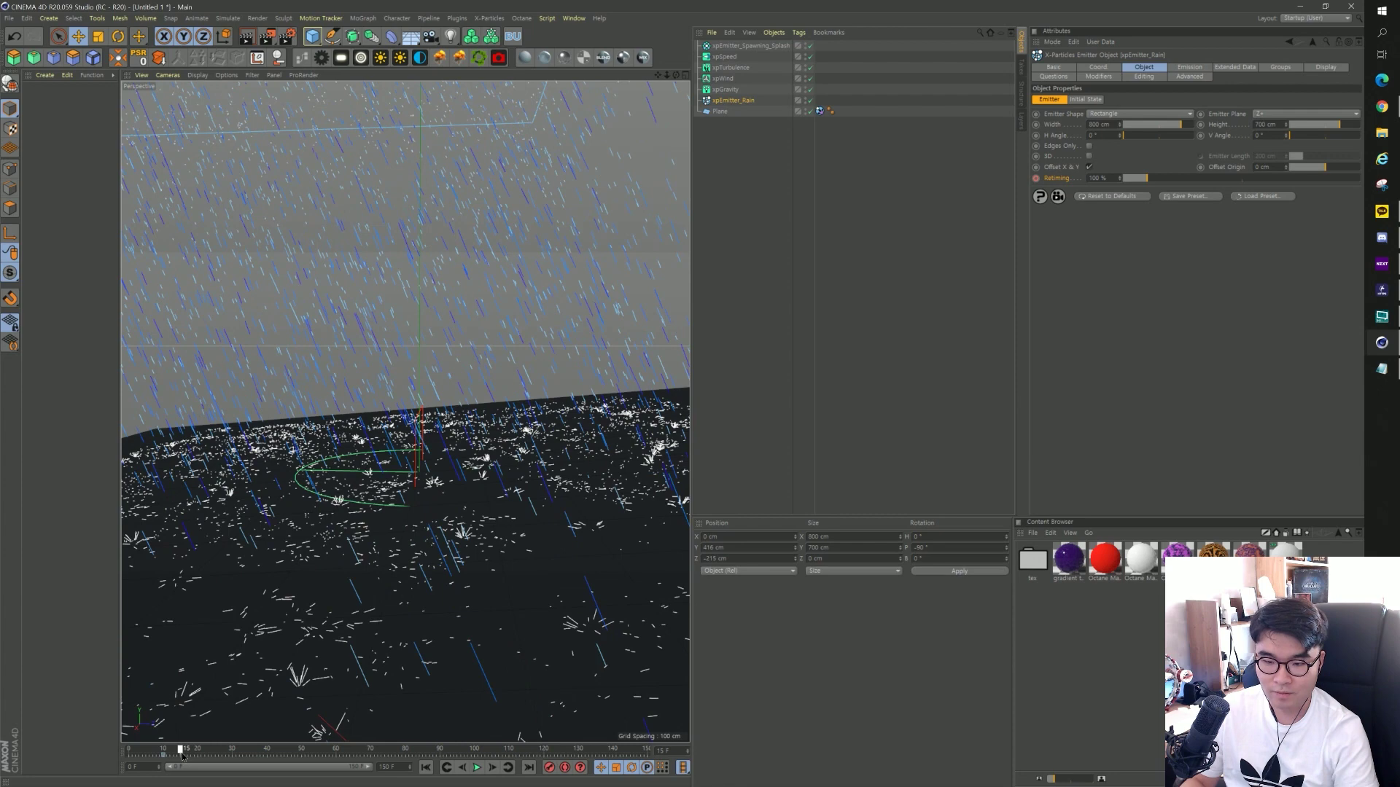
double_click(1097, 178)
type("20")
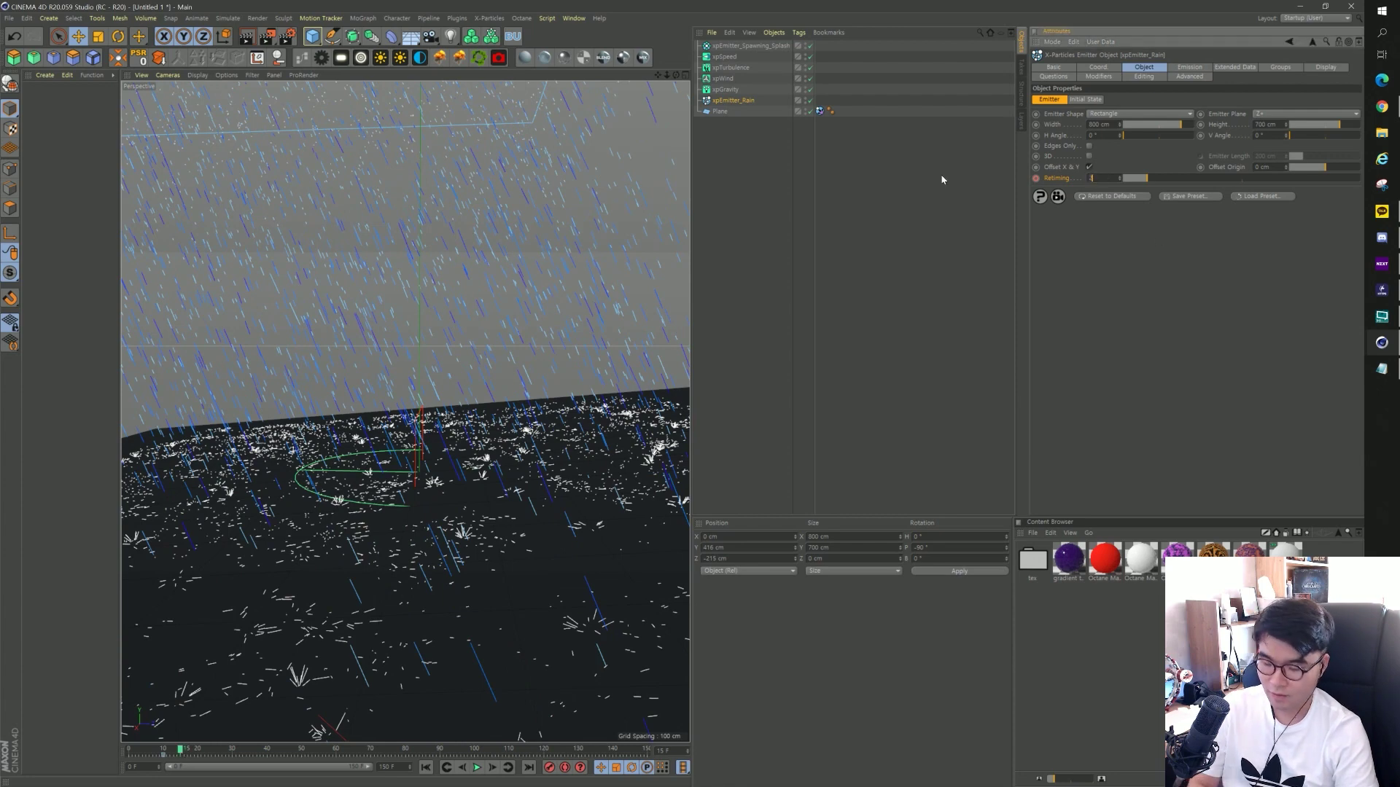
key("Return")
left_click(1036, 178)
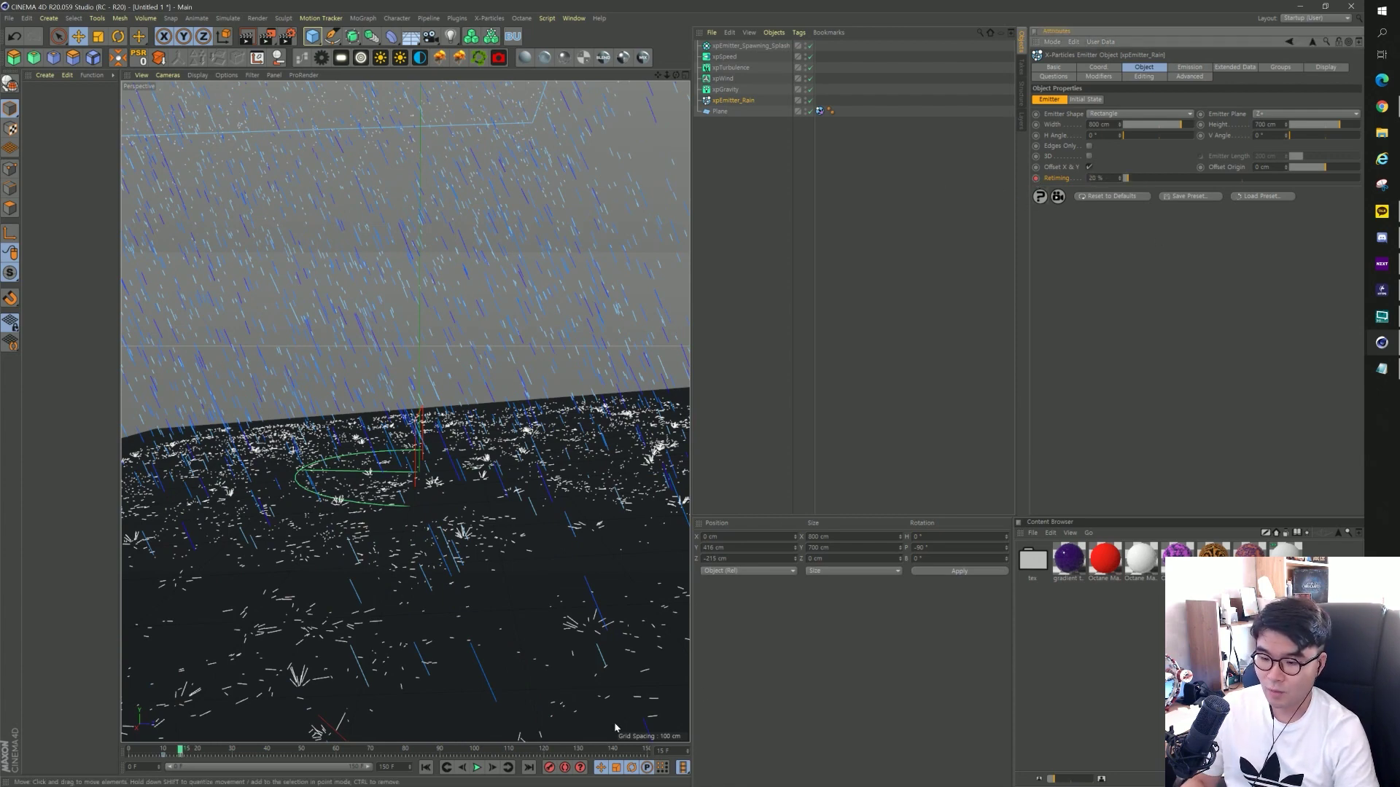
Play the animation back from the start to check the slow-motion rain.
left_click(426, 767)
left_click(476, 768)
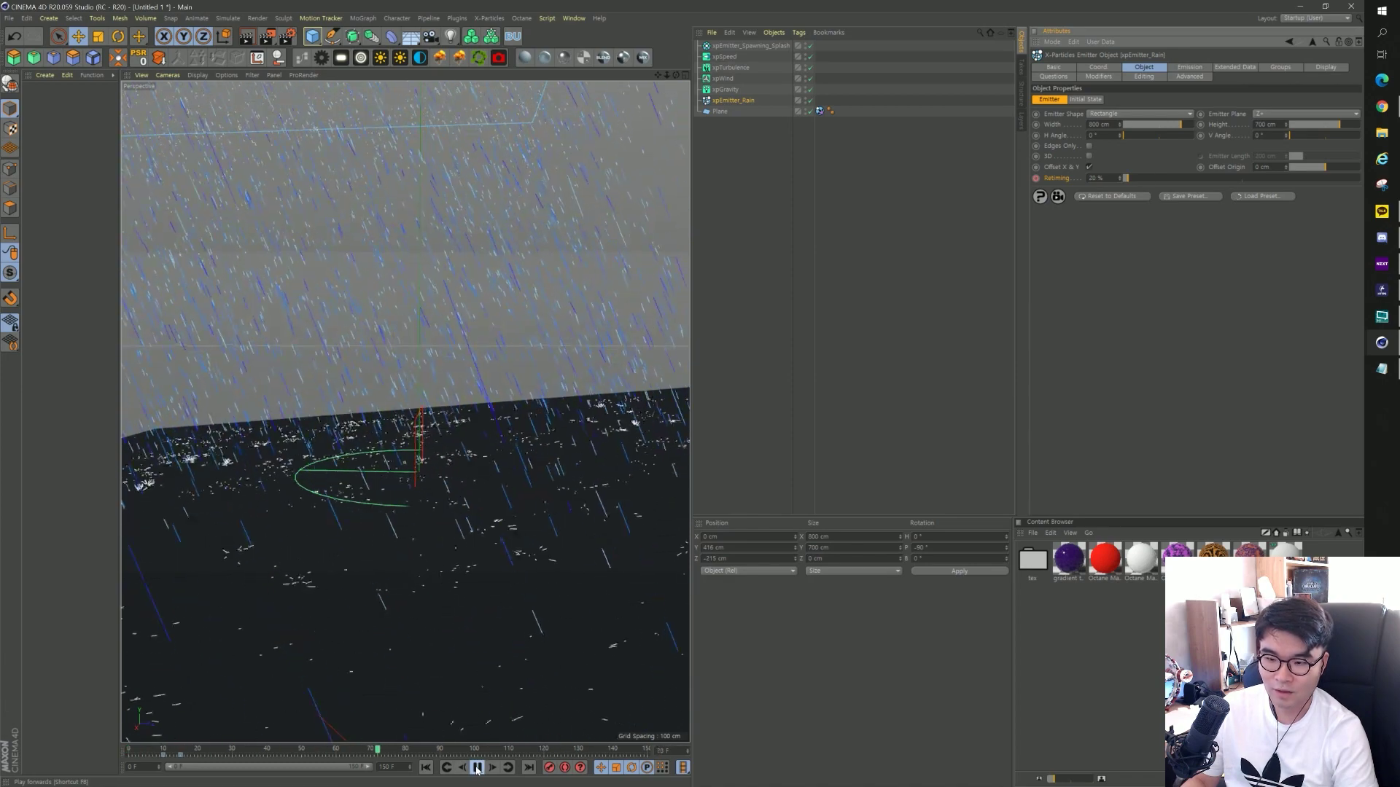
left_click(476, 769)
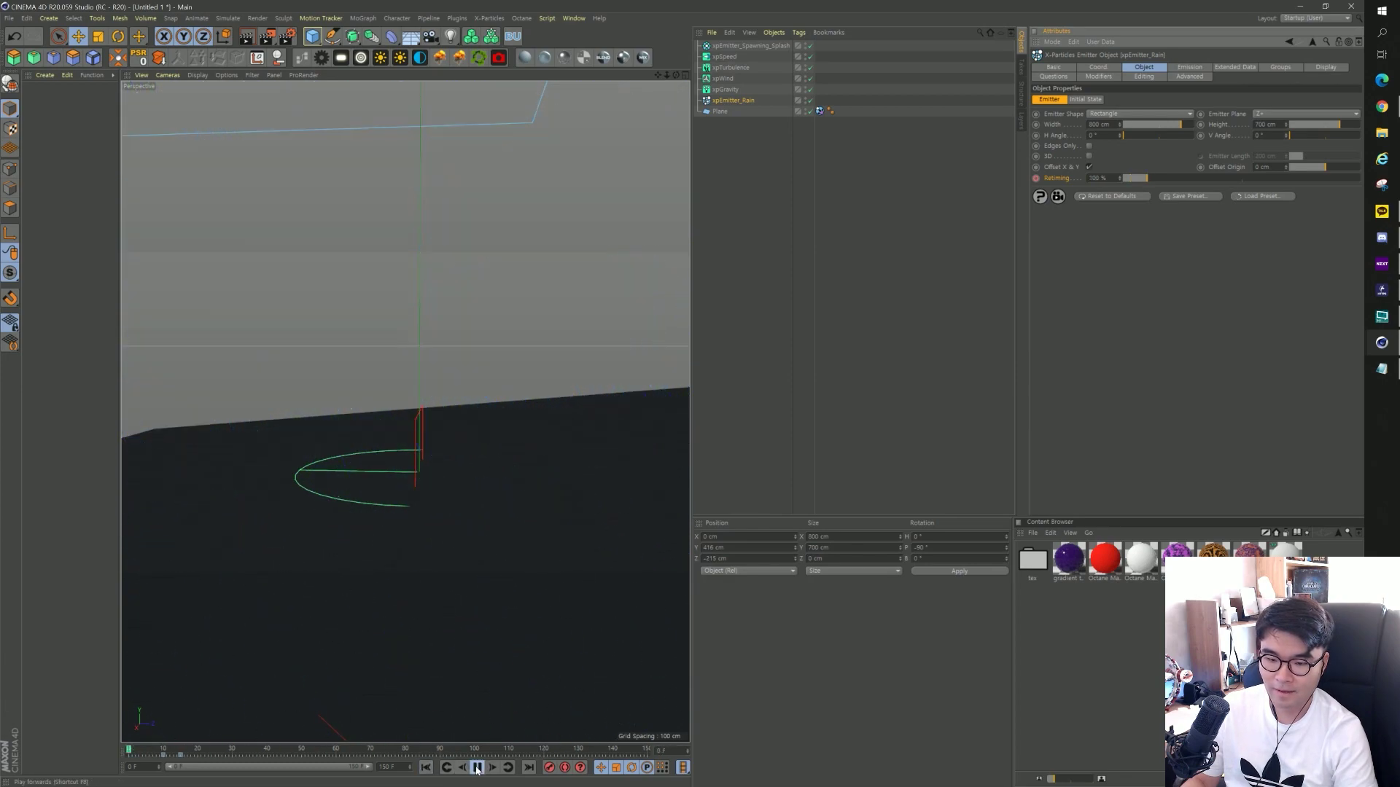
left_click(476, 768)
left_click(478, 768)
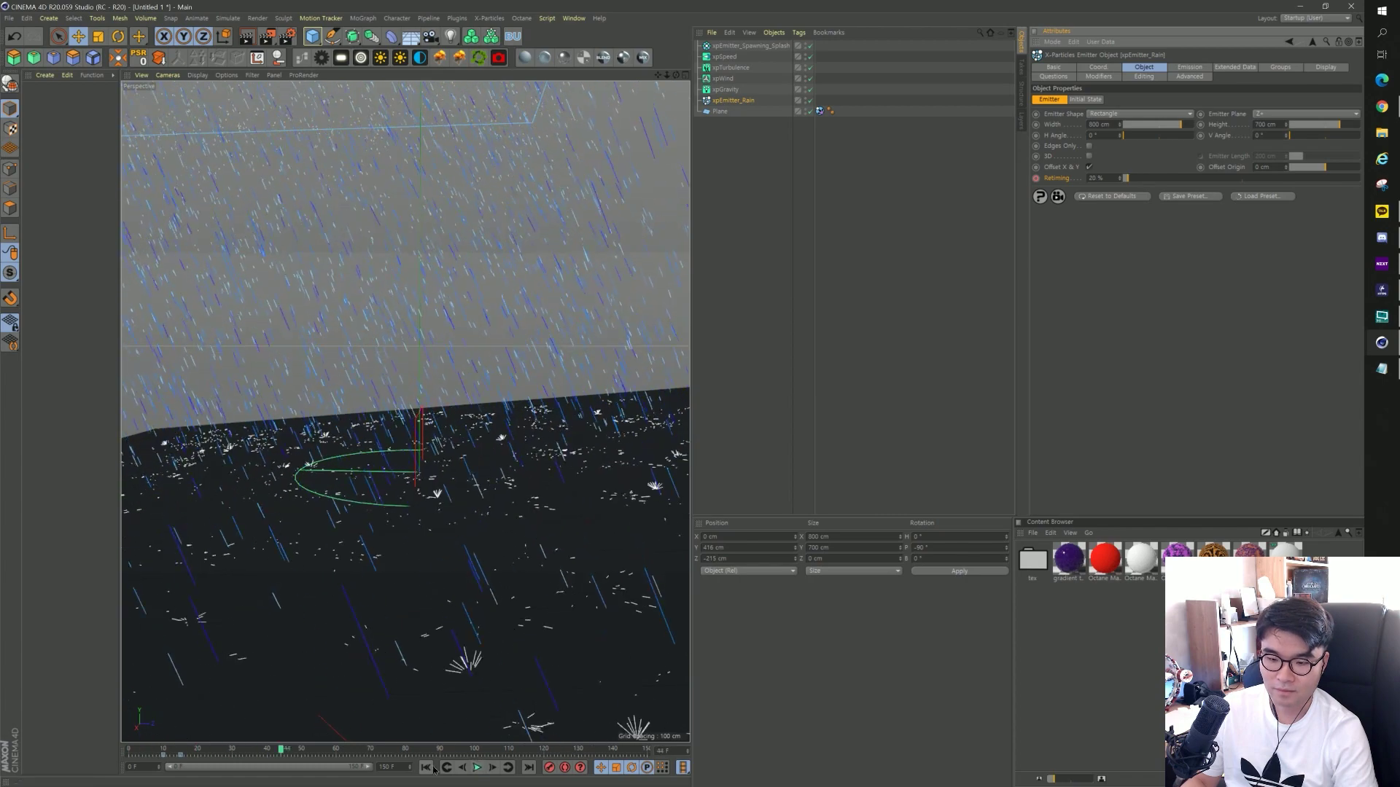
left_click(426, 768)
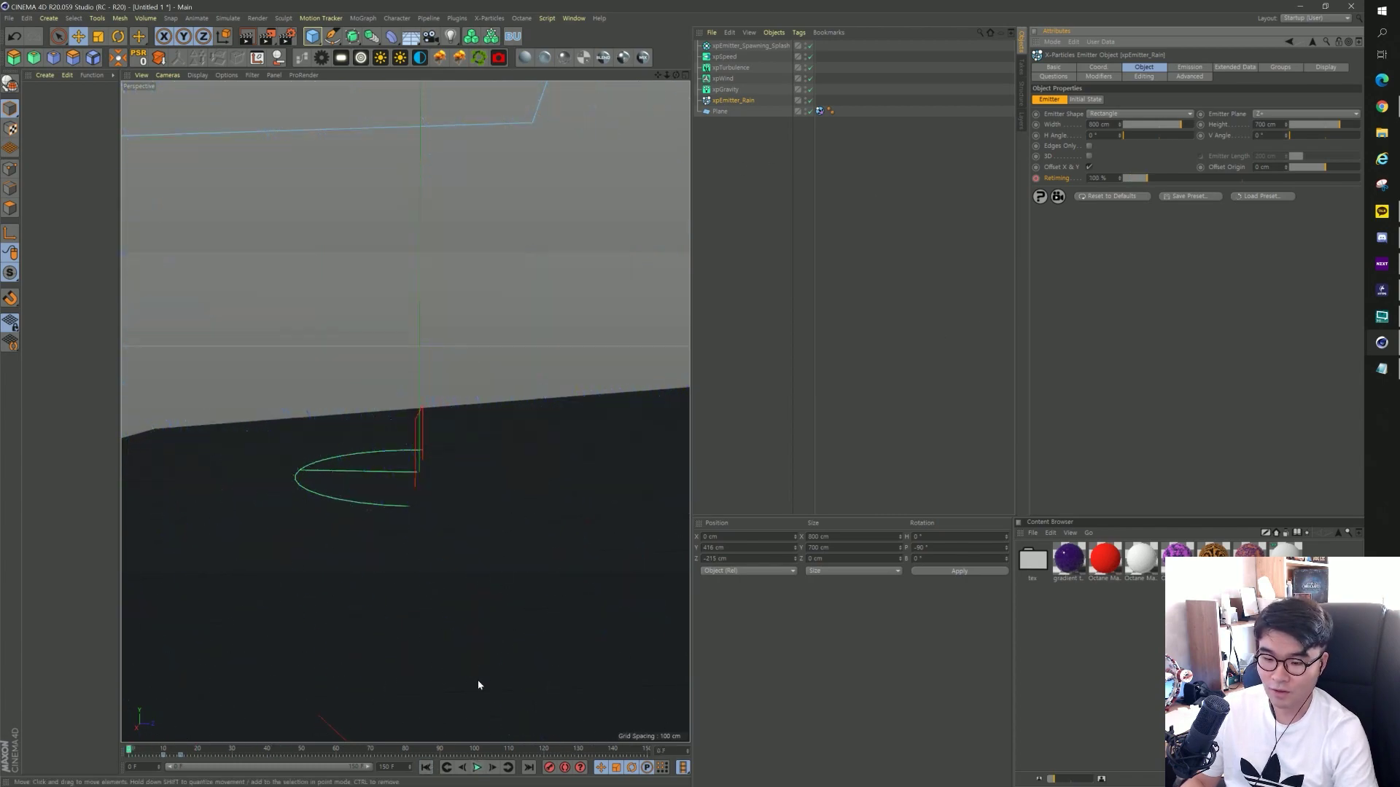
left_click(478, 768)
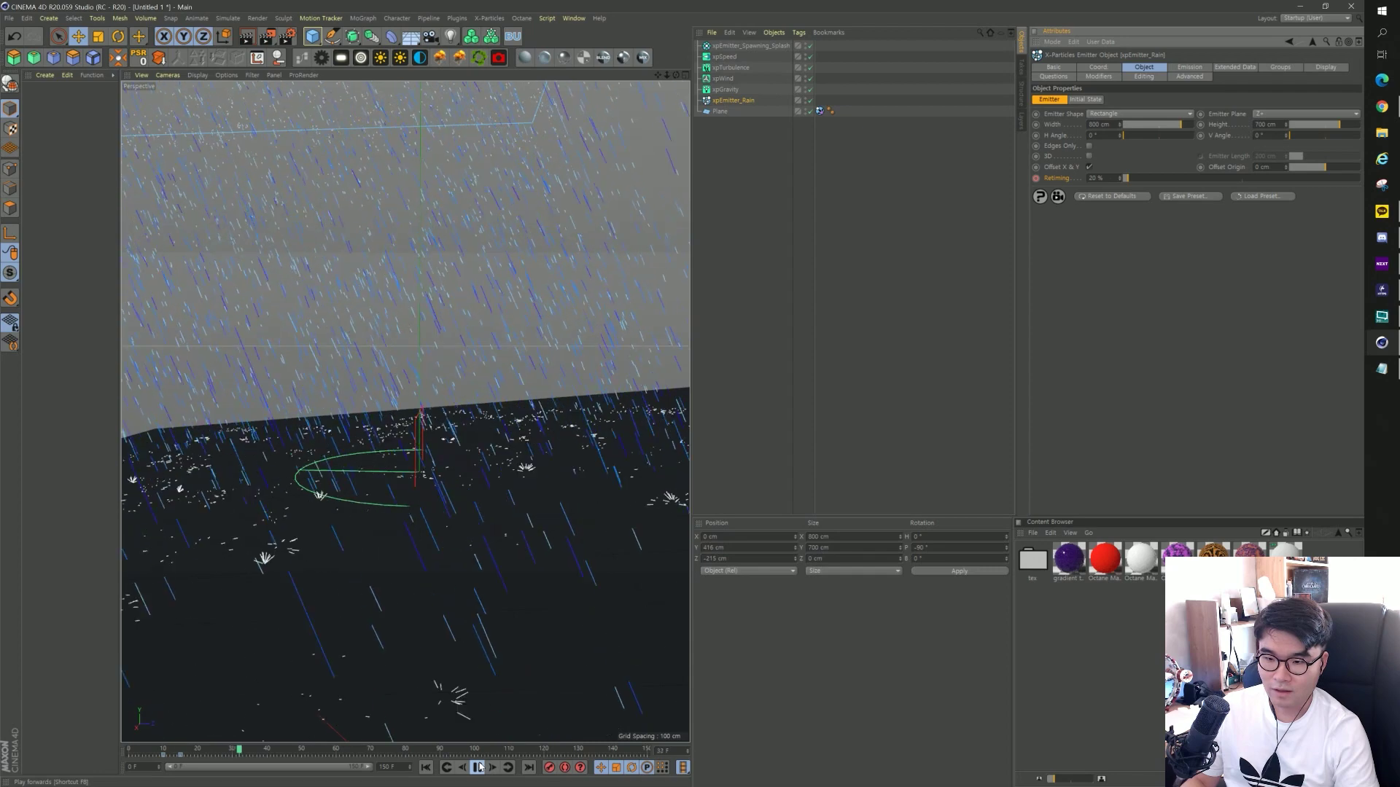
left_click(478, 767)
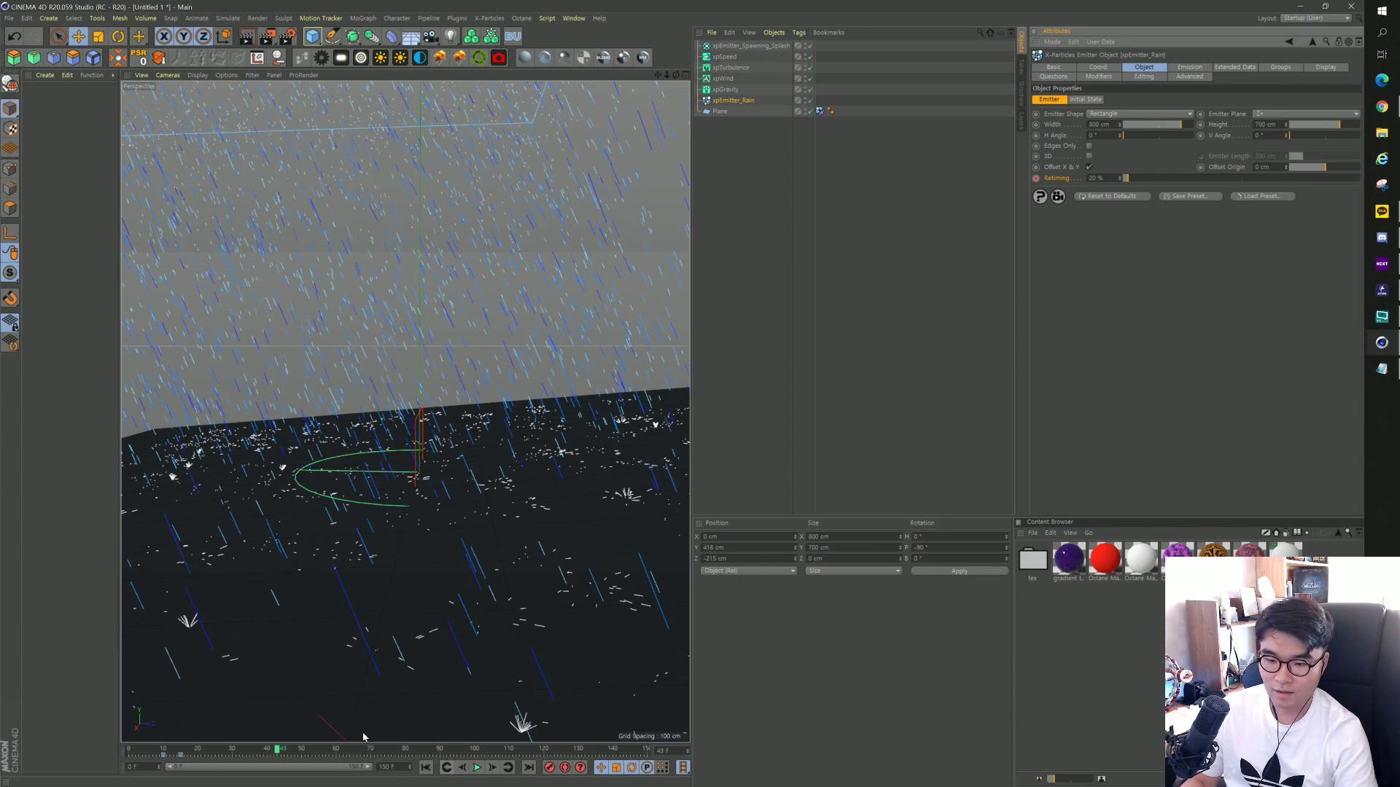
Return to frame 10 and select the xpEmitter_Spawning_Splash emitter.
left_click(263, 753)
left_click_drag(245, 759, 163, 753)
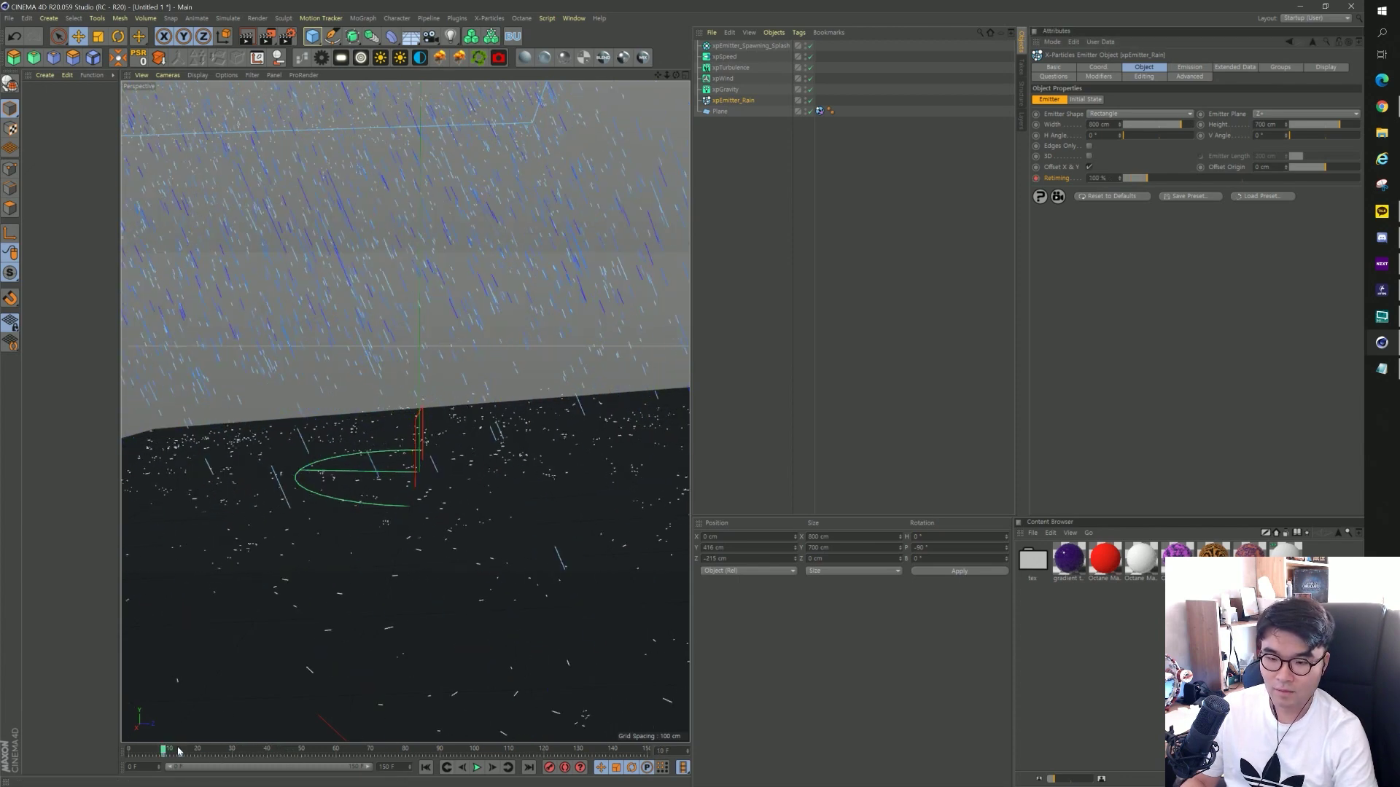
left_click(750, 45)
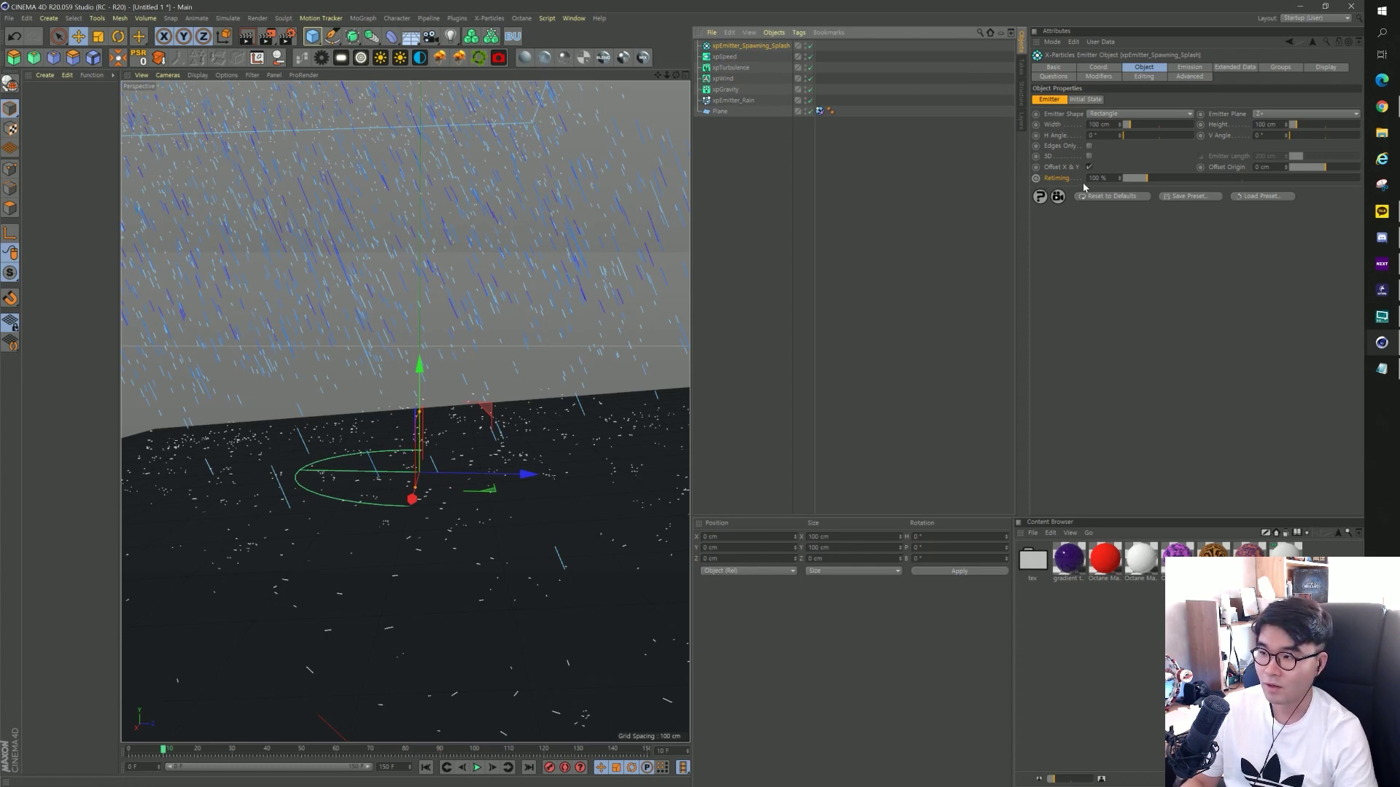
Keyframe the splash emitter's Retiming at 100% on frame 10 and 20% on frame 15.
left_click(1035, 178, "ctrl")
left_click_drag(165, 753, 180, 751)
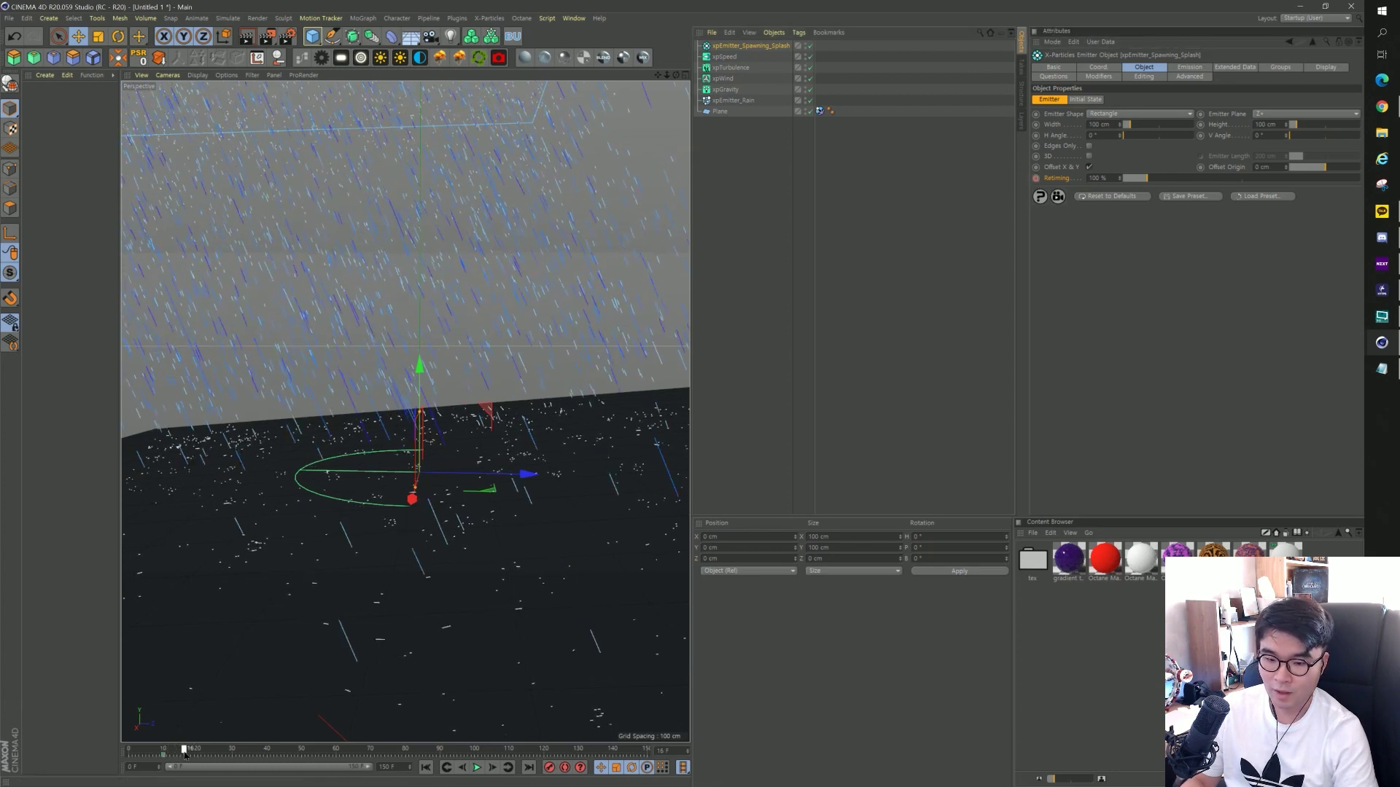
double_click(1097, 178)
type("20")
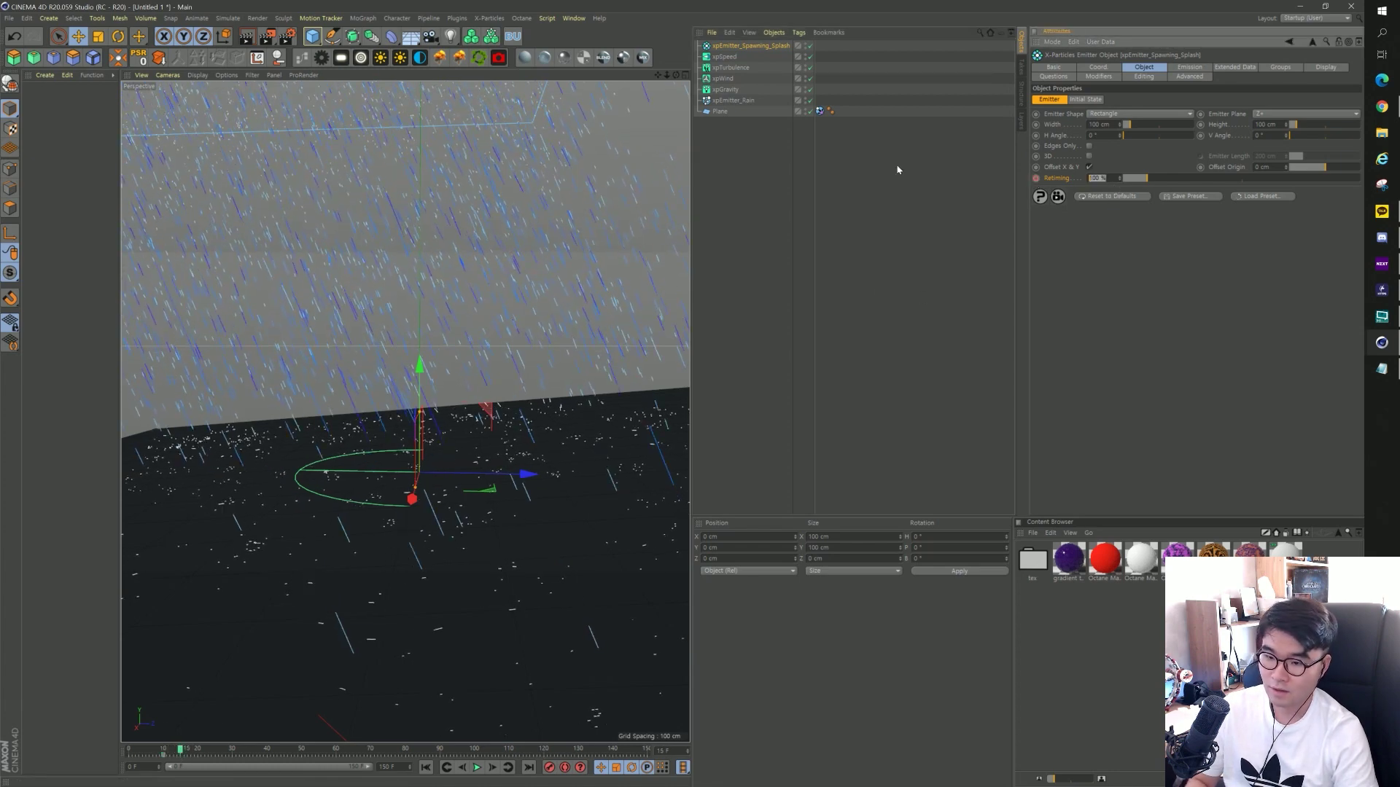
key("Return")
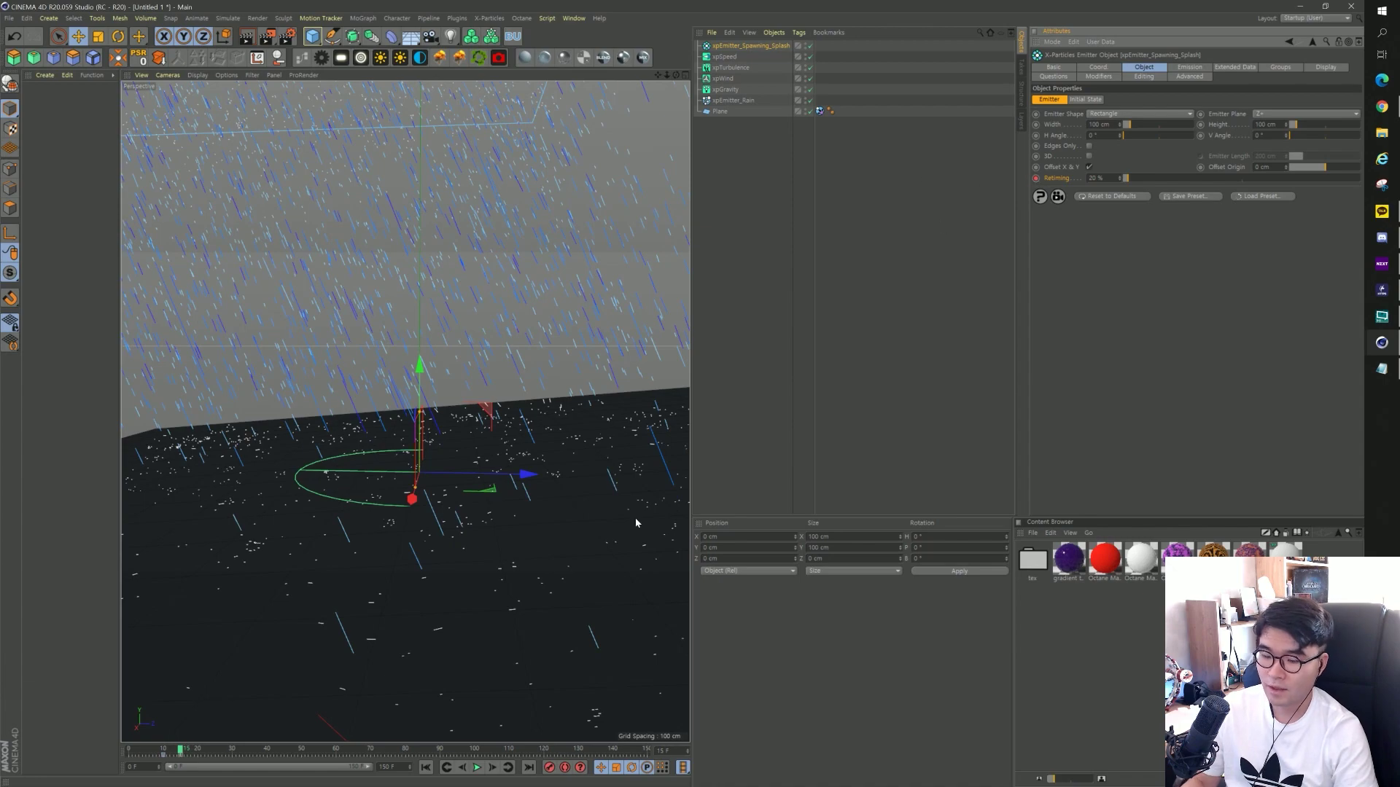
Preview the slowed splashes, rewind to frame 0, and frame the whole scene with H.
left_click(425, 767)
left_click(477, 768)
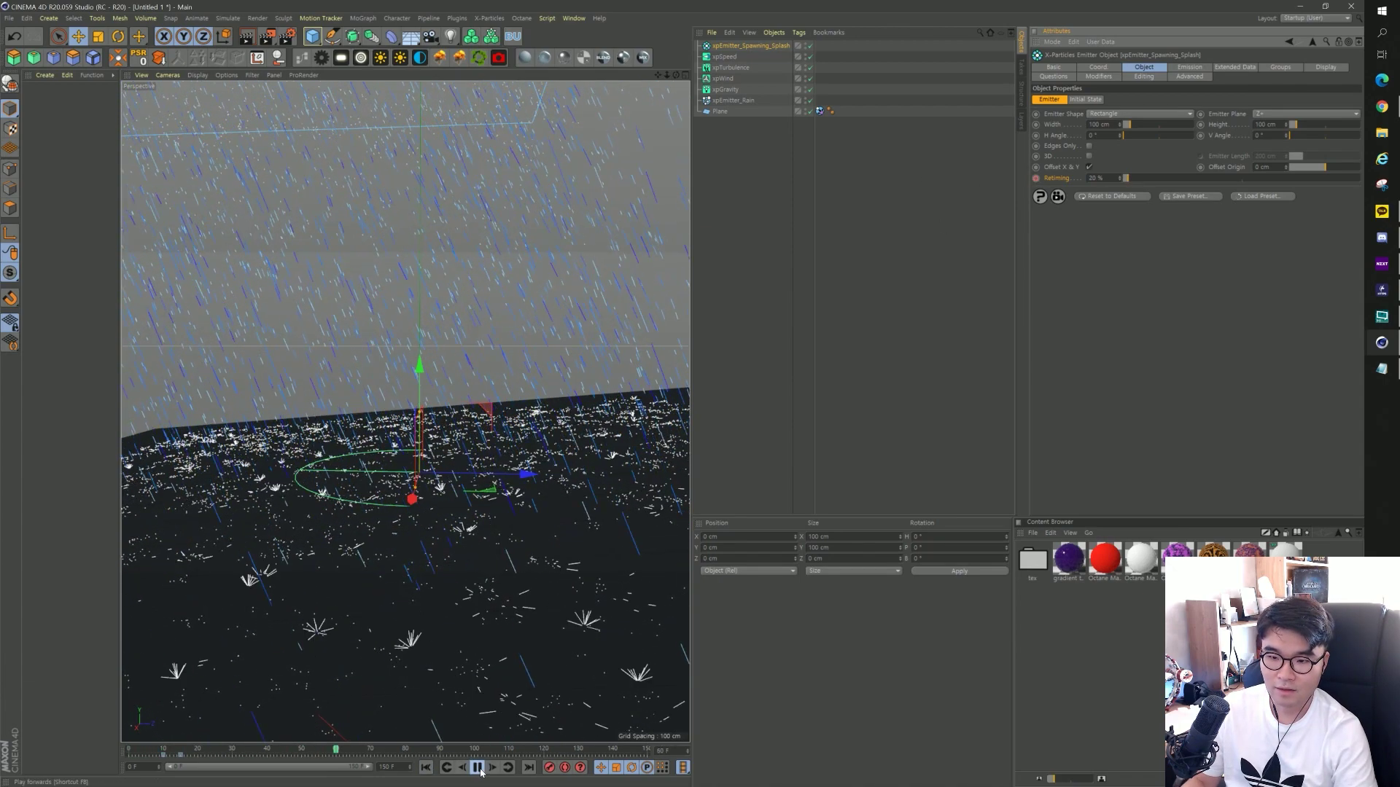
left_click(477, 767)
left_click(425, 767)
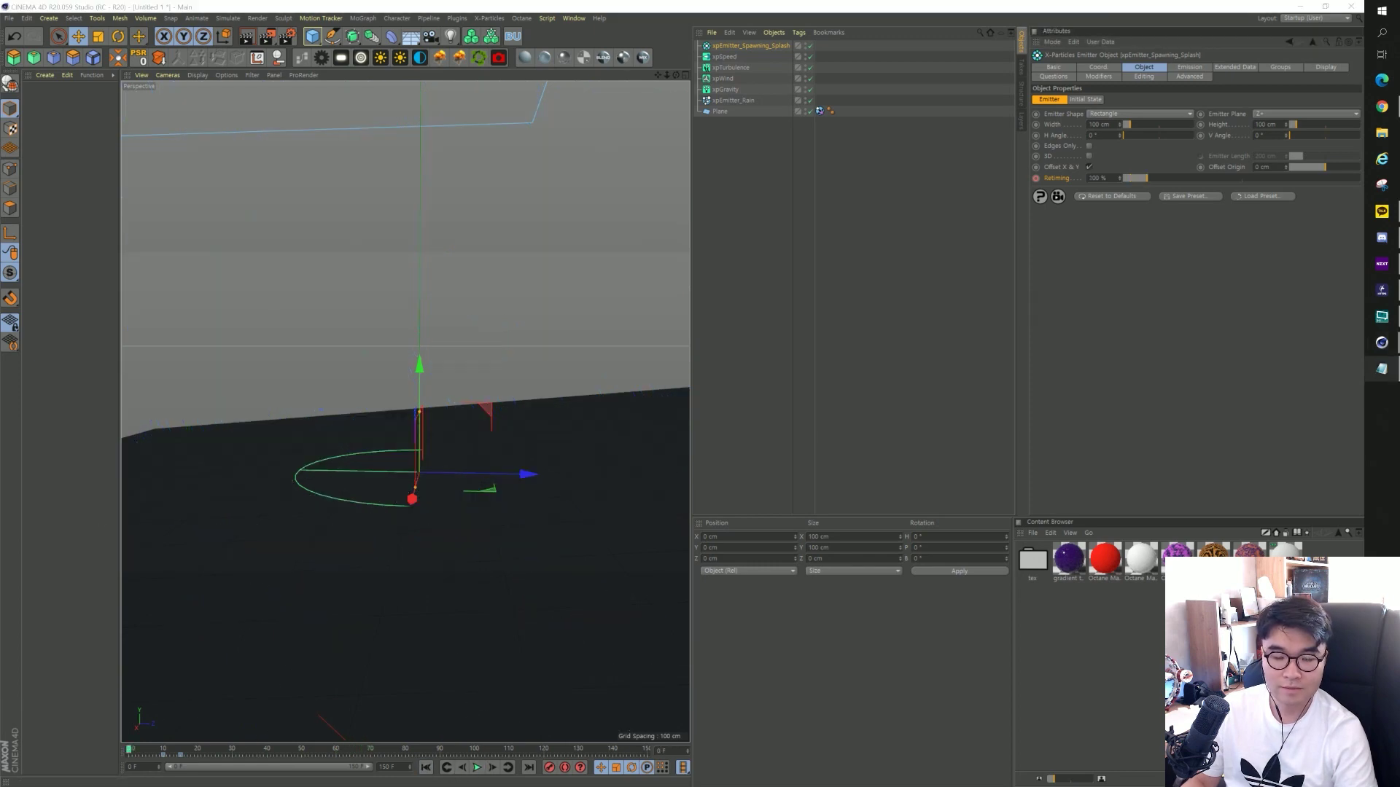
key("h")
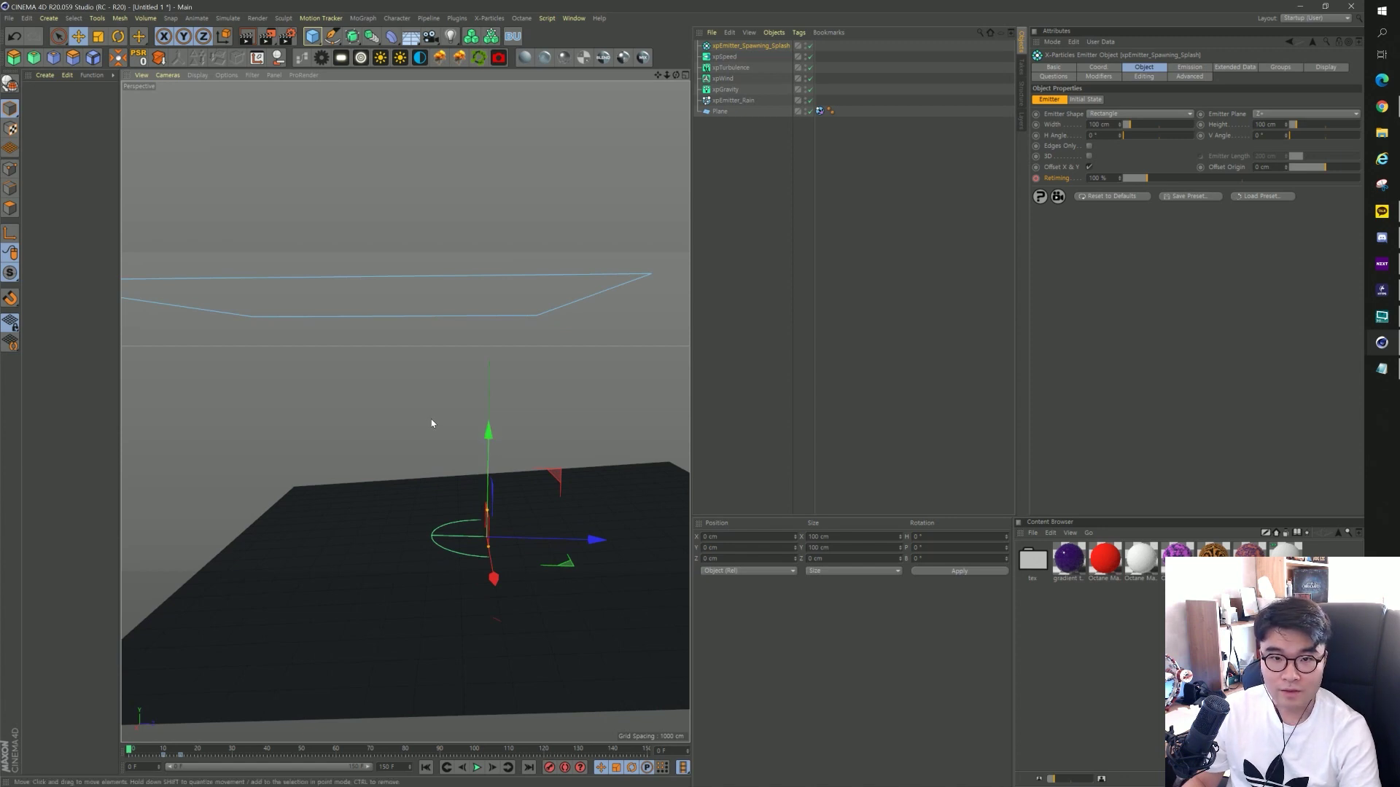
Create a 50 cm sphere and lift it to about Y 124 cm above the plane.
left_click(716, 204)
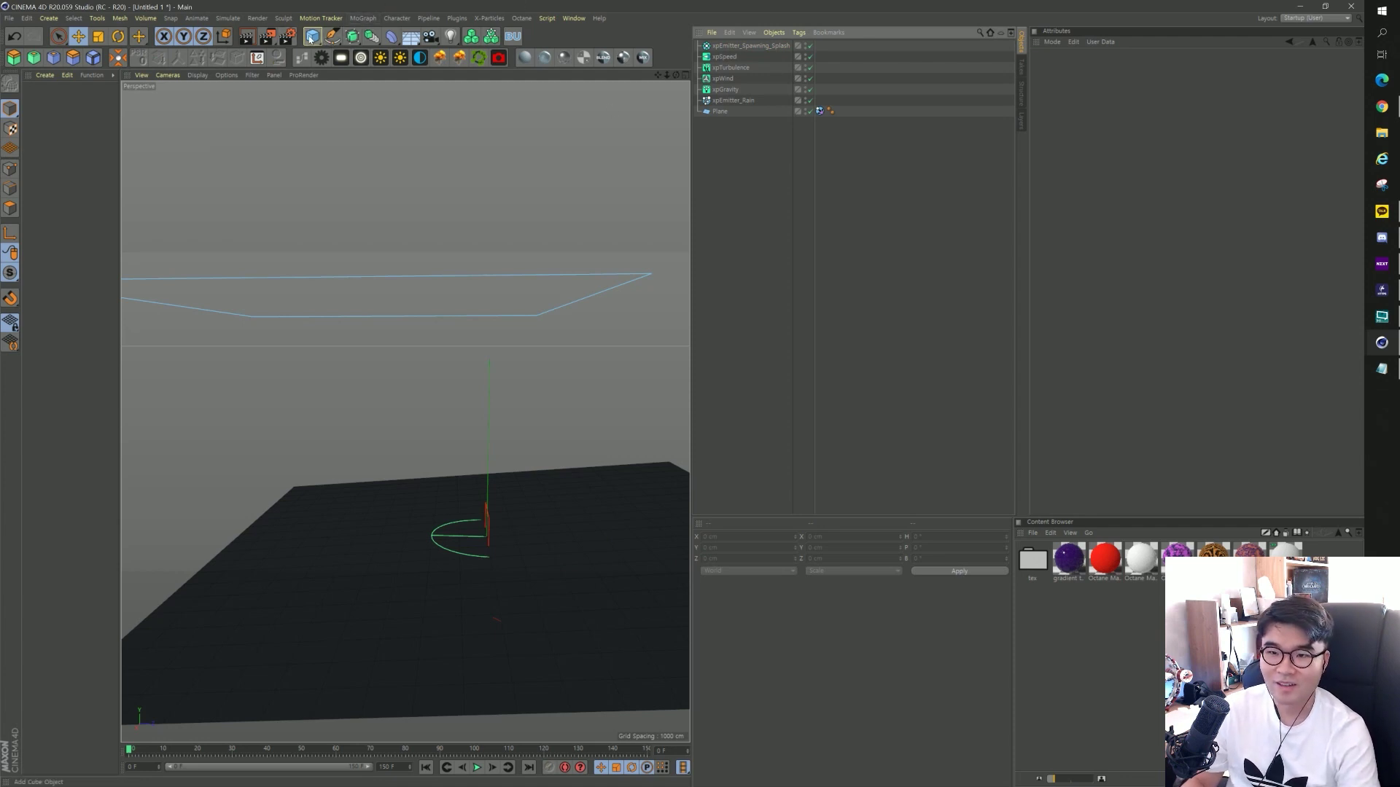
left_click_drag(311, 37, 540, 73)
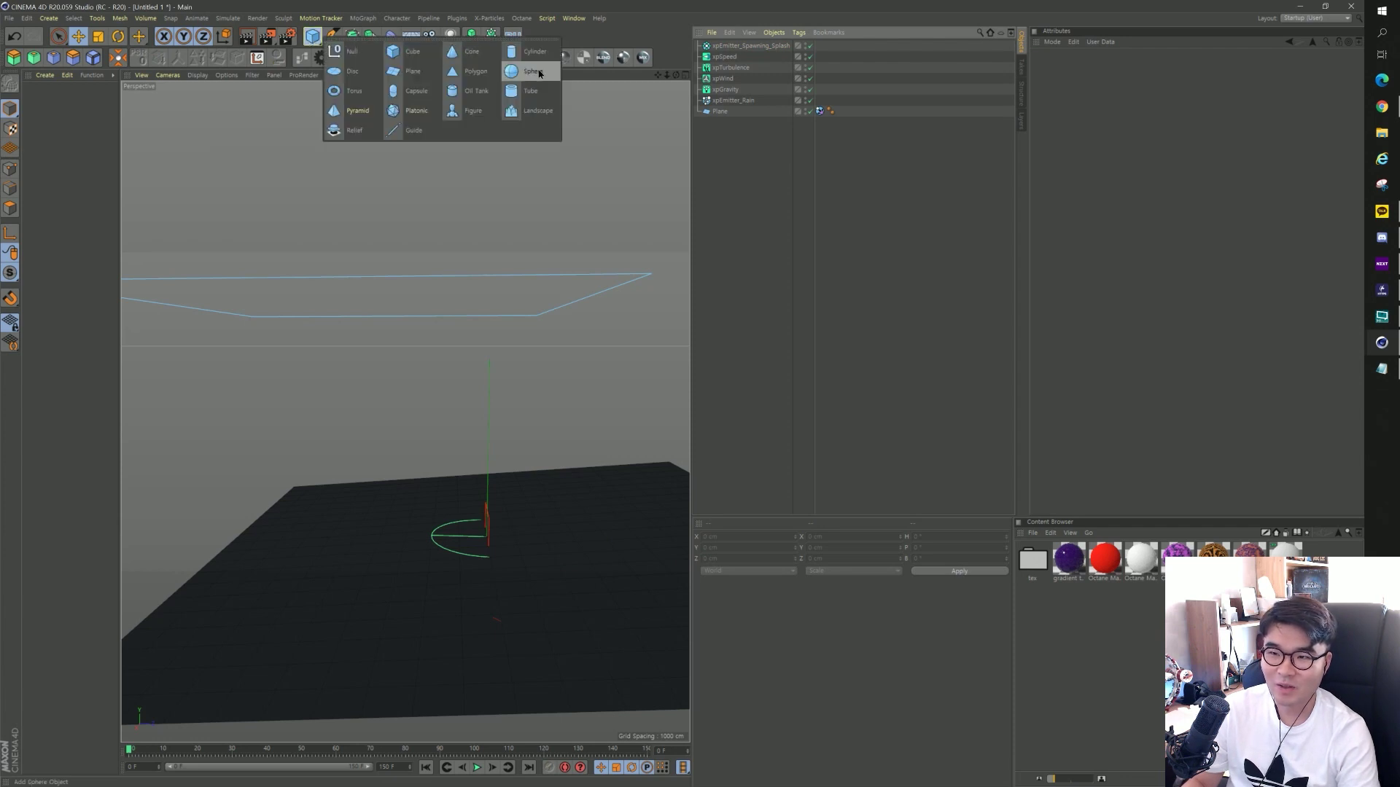
left_click_drag(487, 436, 500, 373)
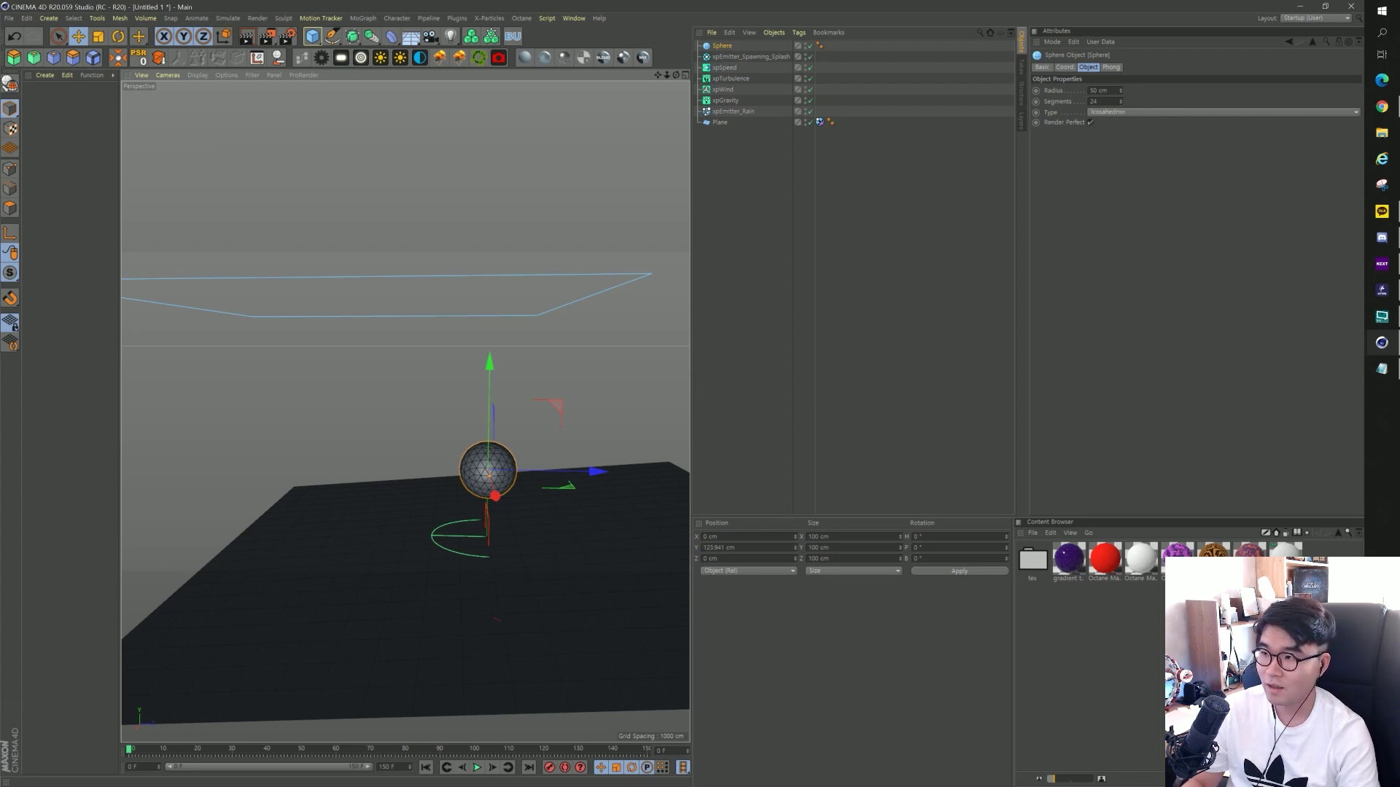
left_click(1107, 113)
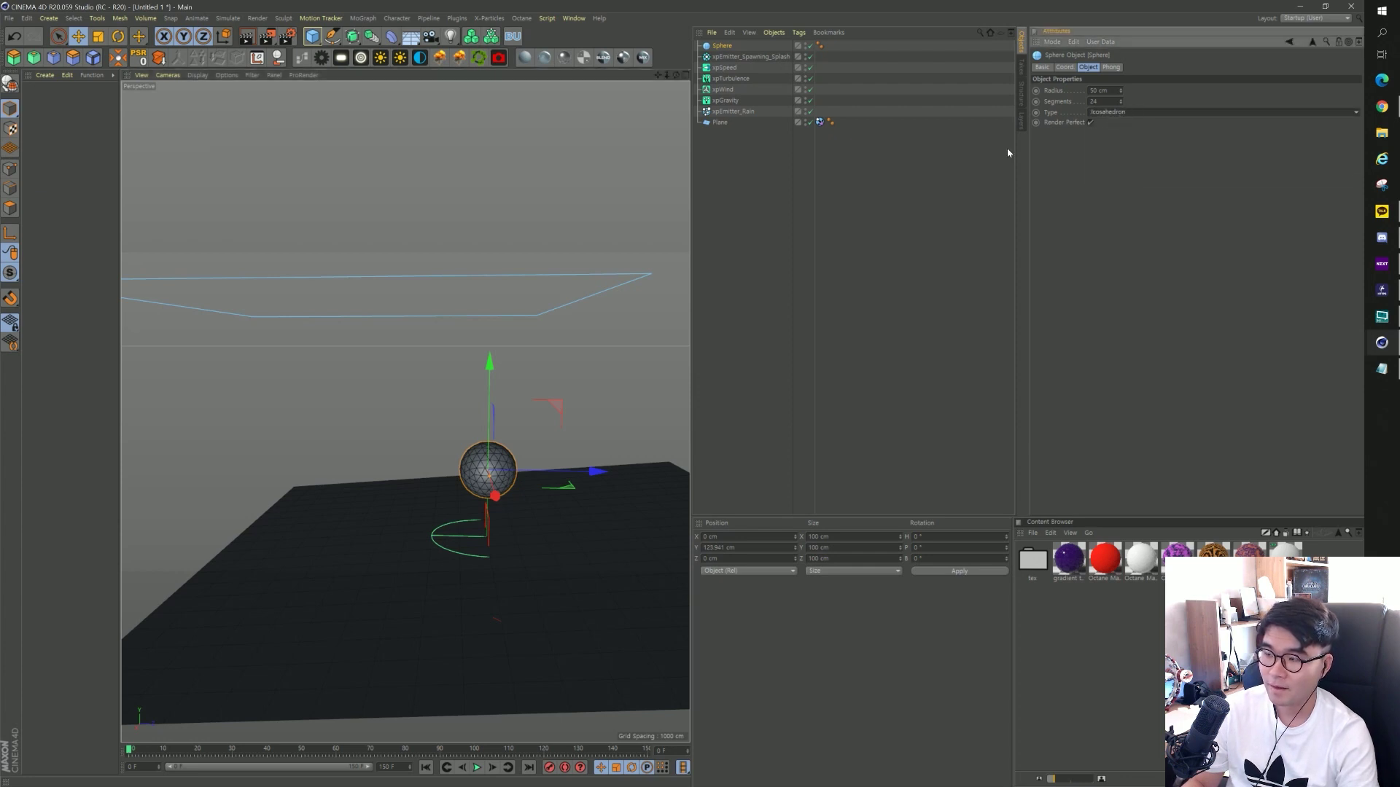
scroll(512, 453, "up", 2)
scroll(508, 456, "down", 2)
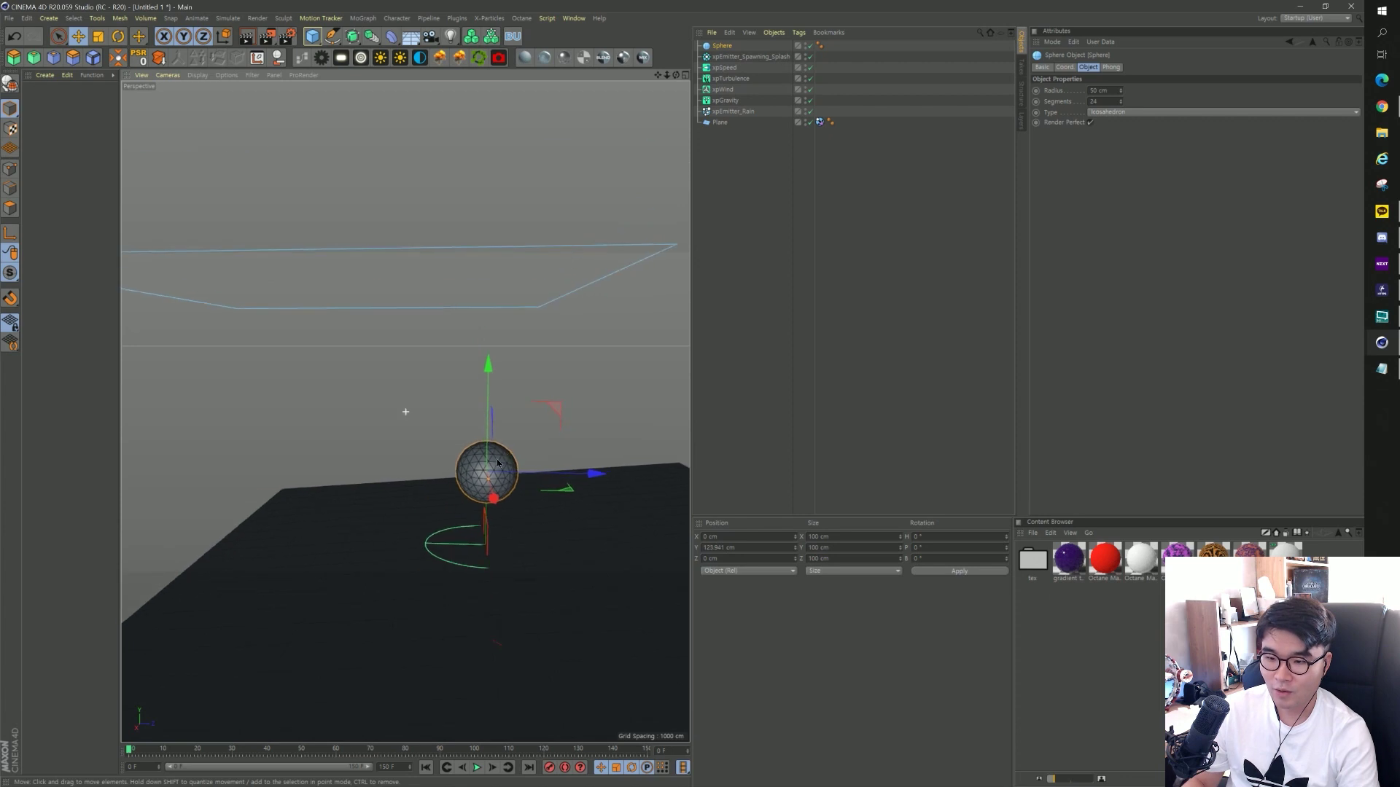
scroll(508, 456, "down", 1)
scroll(495, 393, "up", 3)
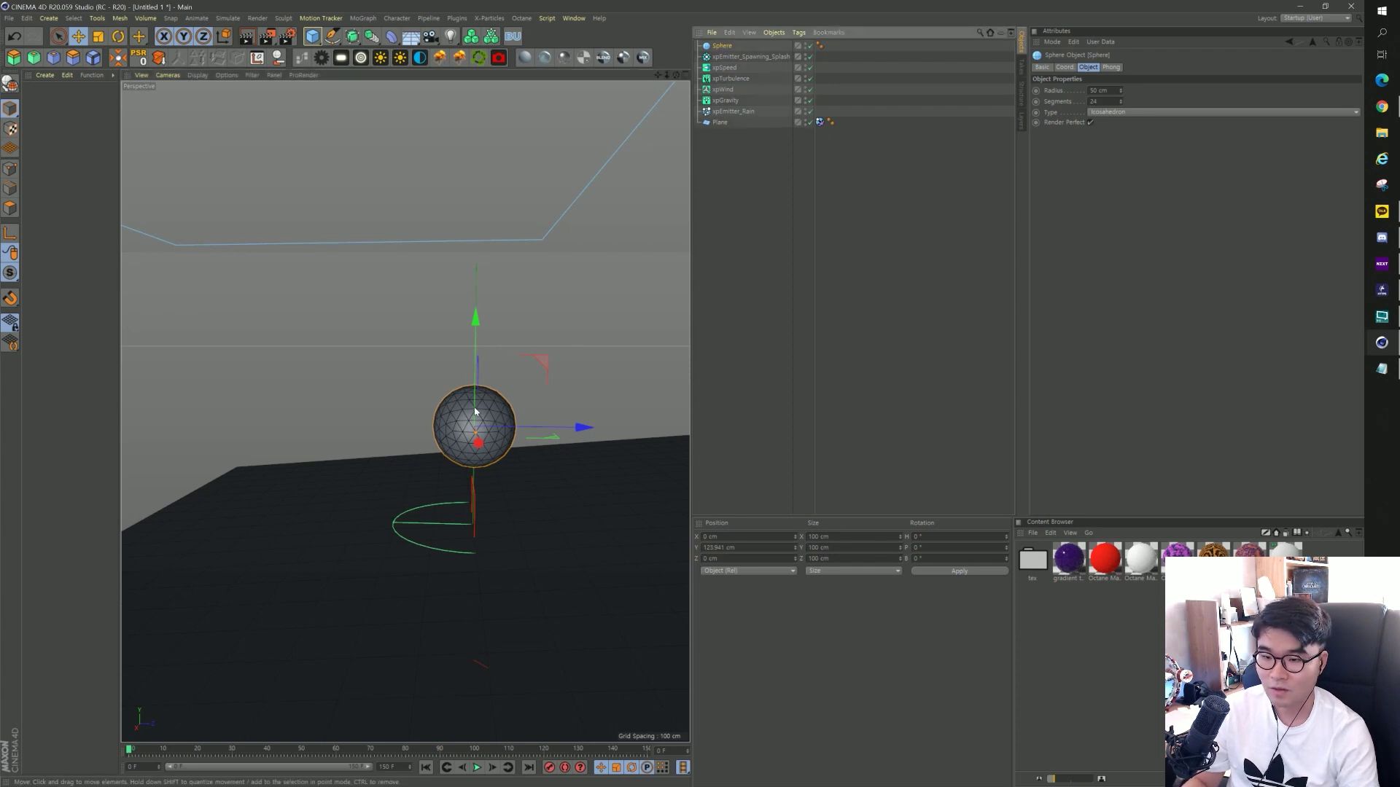
Shrink the first sphere, duplicate it sideways, and scale the copy to about 53 cm, raised higher.
key("t")
mouse_move(538, 377)
left_mouse_down()
mouse_move(510, 379)
mouse_move(488, 488)
mouse_move(587, 458)
left_mouse_up()
key("e")
key("t")
mouse_move(503, 466)
left_mouse_down()
mouse_move(408, 473)
mouse_move(452, 467)
left_mouse_up()
key("e")
mouse_move(452, 496)
left_mouse_down()
mouse_move(432, 512)
mouse_move(525, 511)
mouse_move(503, 460)
mouse_move(469, 454)
mouse_move(379, 255)
left_mouse_up()
key("t")
mouse_move(323, 120)
left_mouse_down()
mouse_move(324, 98)
mouse_move(312, 228)
mouse_move(505, 305)
left_mouse_up()
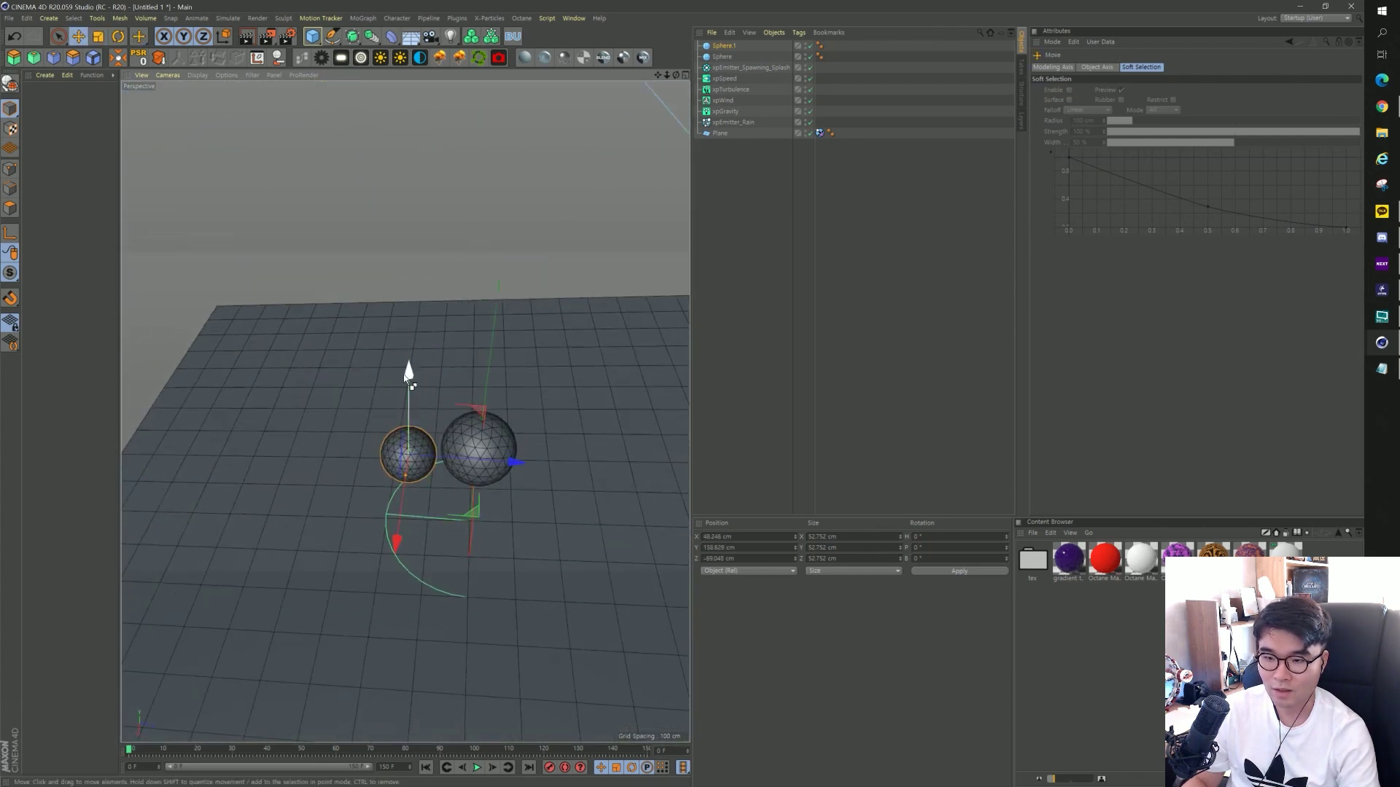
Copy the small sphere upward, enlarge it to about 73 cm, and place Sphere.3 beside it.
left_click_drag(408, 375, 409, 328, "ctrl")
key("t")
left_click_drag(469, 361, 503, 361)
key("e")
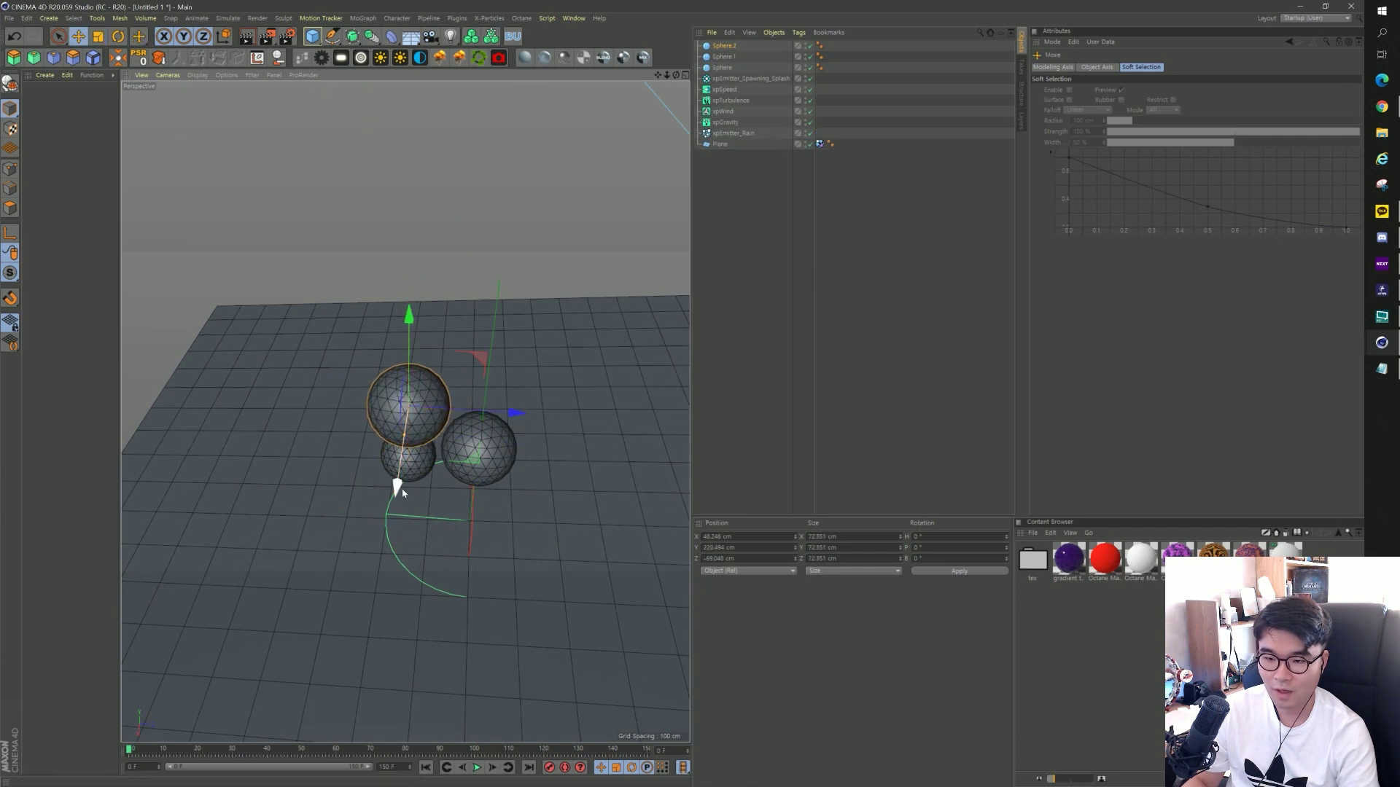
mouse_move(402, 493)
left_mouse_down()
mouse_move(405, 457)
mouse_move(481, 394)
mouse_move(456, 394)
mouse_move(458, 274)
mouse_move(474, 328)
mouse_move(645, 331)
left_mouse_up()
key("t")
key("e")
left_click_drag(531, 312, 543, 315)
left_click_drag(543, 315, 499, 332, "alt")
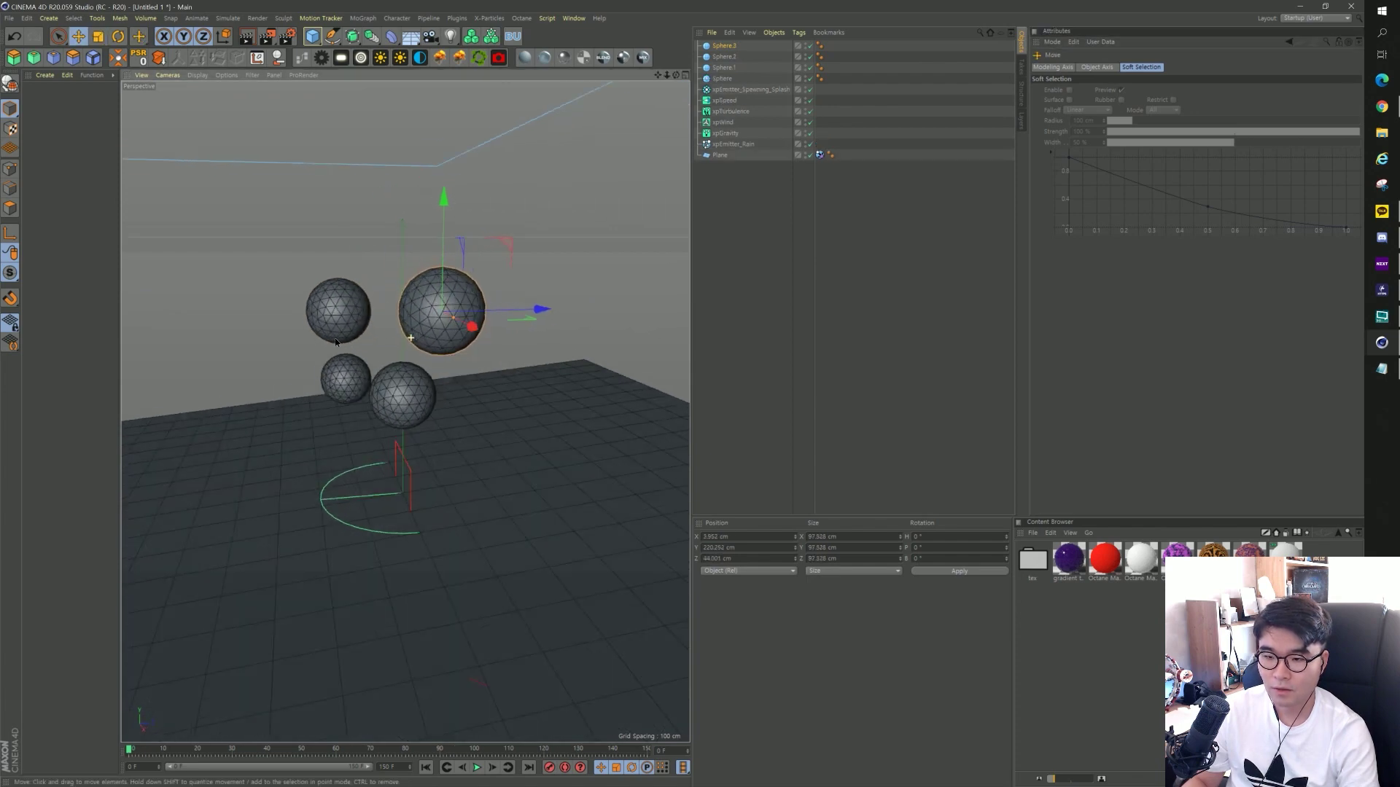
left_click_drag(415, 315, 259, 375, "alt")
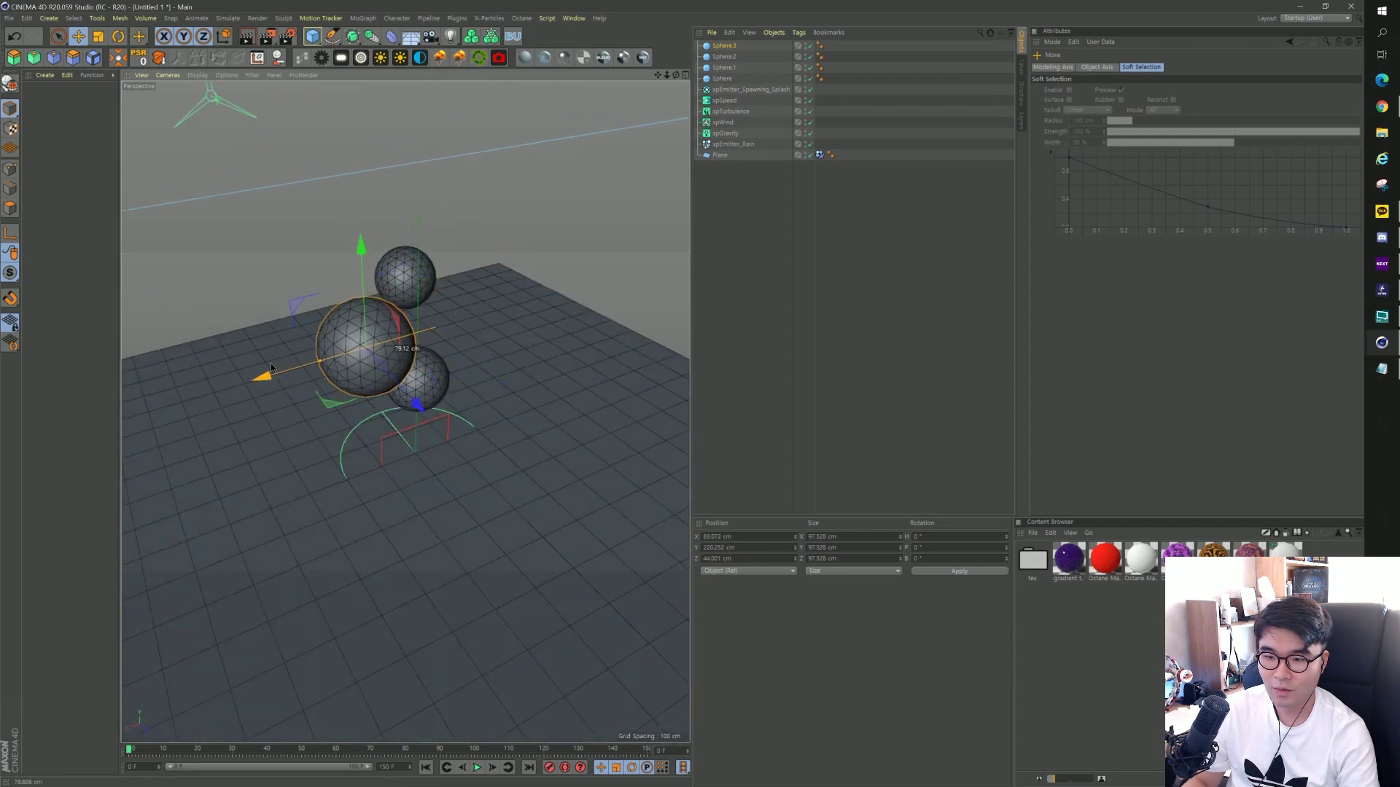
key("ctrl+z")
mouse_move(272, 379)
left_mouse_down()
mouse_move(307, 369)
mouse_move(259, 394)
left_mouse_up()
Duplicate another sphere to the left as Sphere.4 and position it along X.
key("t")
mouse_move(439, 445)
left_mouse_down()
mouse_move(150, 470)
mouse_move(354, 515)
mouse_move(548, 519)
left_mouse_up()
key("e")
mouse_move(547, 682)
left_mouse_down()
mouse_move(498, 657)
mouse_move(495, 626)
left_mouse_up()
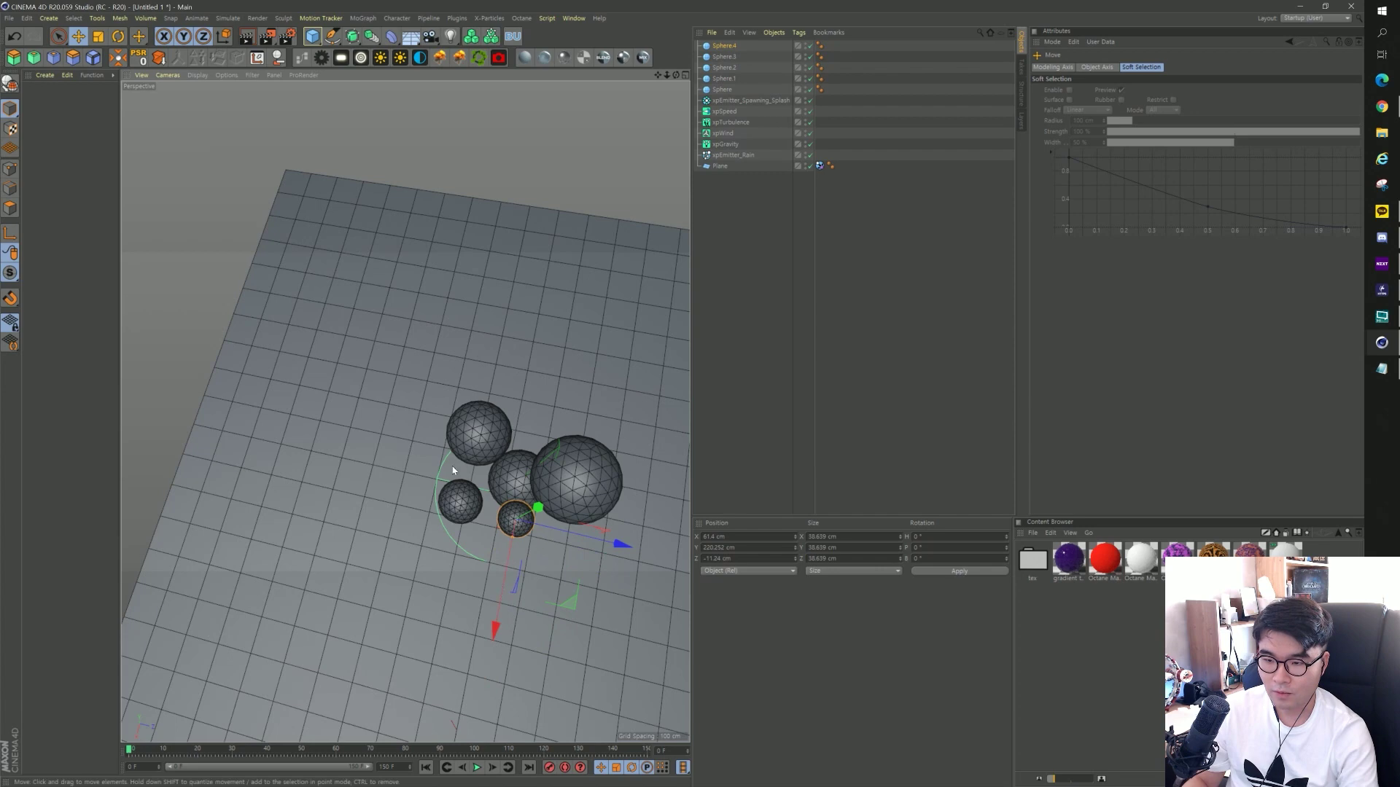
mouse_move(452, 466)
left_mouse_down("alt")
mouse_move(345, 377)
mouse_move(335, 310)
mouse_move(335, 387)
mouse_move(585, 506)
mouse_move(478, 495)
mouse_move(328, 547)
mouse_move(350, 521)
mouse_move(510, 530)
left_mouse_up("alt")
key("t")
key("e")
Raise Sphere.6 higher and move it to the left side of the cluster.
mouse_move(407, 453)
left_mouse_down()
mouse_move(419, 358)
mouse_move(474, 358)
mouse_move(422, 464)
mouse_move(510, 511)
left_mouse_up()
key("t")
key("e")
key("t")
key("e")
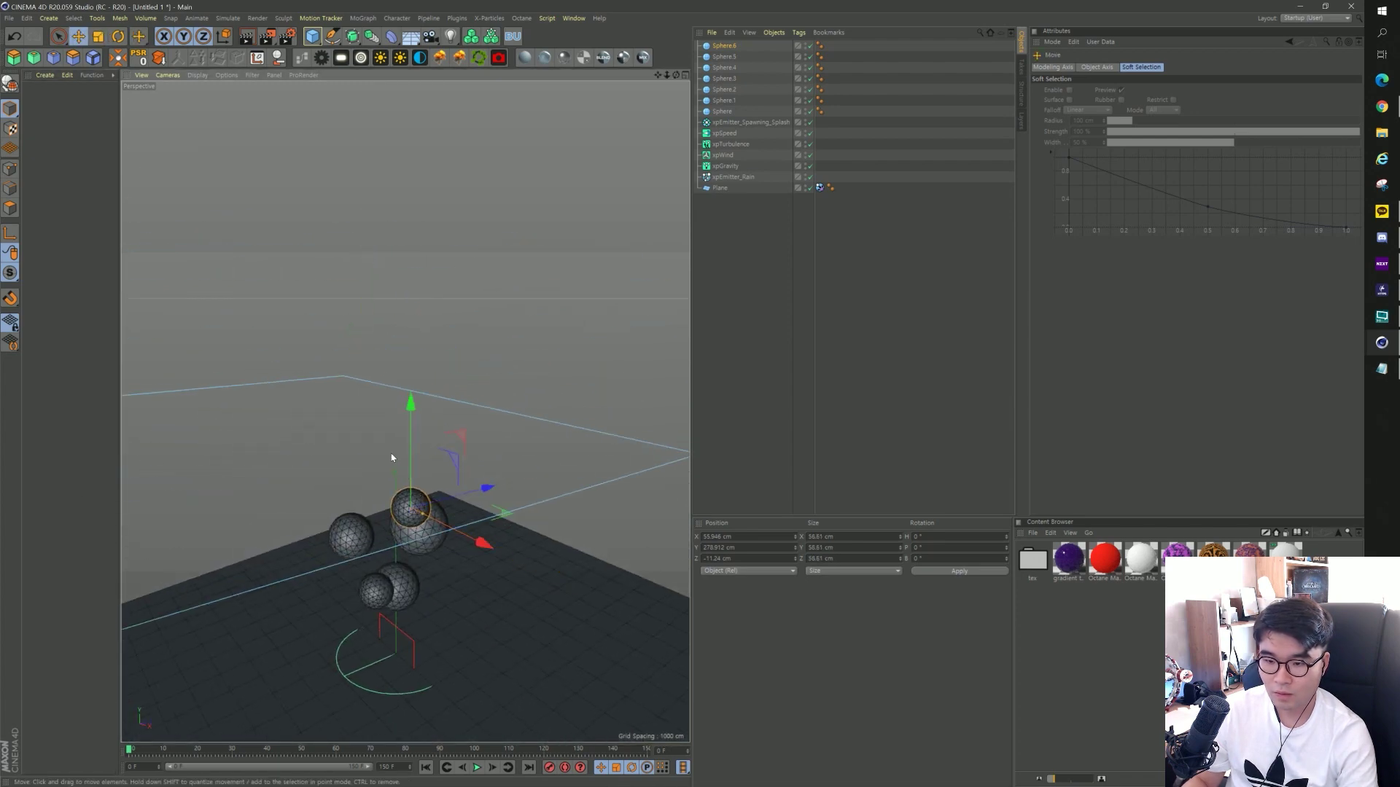
left_click_drag(409, 408, 411, 363)
mouse_move(482, 493)
left_mouse_down()
mouse_move(459, 492)
mouse_move(437, 539)
mouse_move(479, 539)
mouse_move(263, 477)
left_mouse_up()
key("t")
key("e")
Copy Sphere.6 into Sphere.7 down-left, and shrink Sphere.8 to about 45 cm.
mouse_move(323, 390)
left_mouse_down("ctrl")
mouse_move(186, 387)
mouse_move(226, 423)
mouse_move(305, 425)
left_mouse_up("ctrl")
scroll(226, 422, "up", 5)
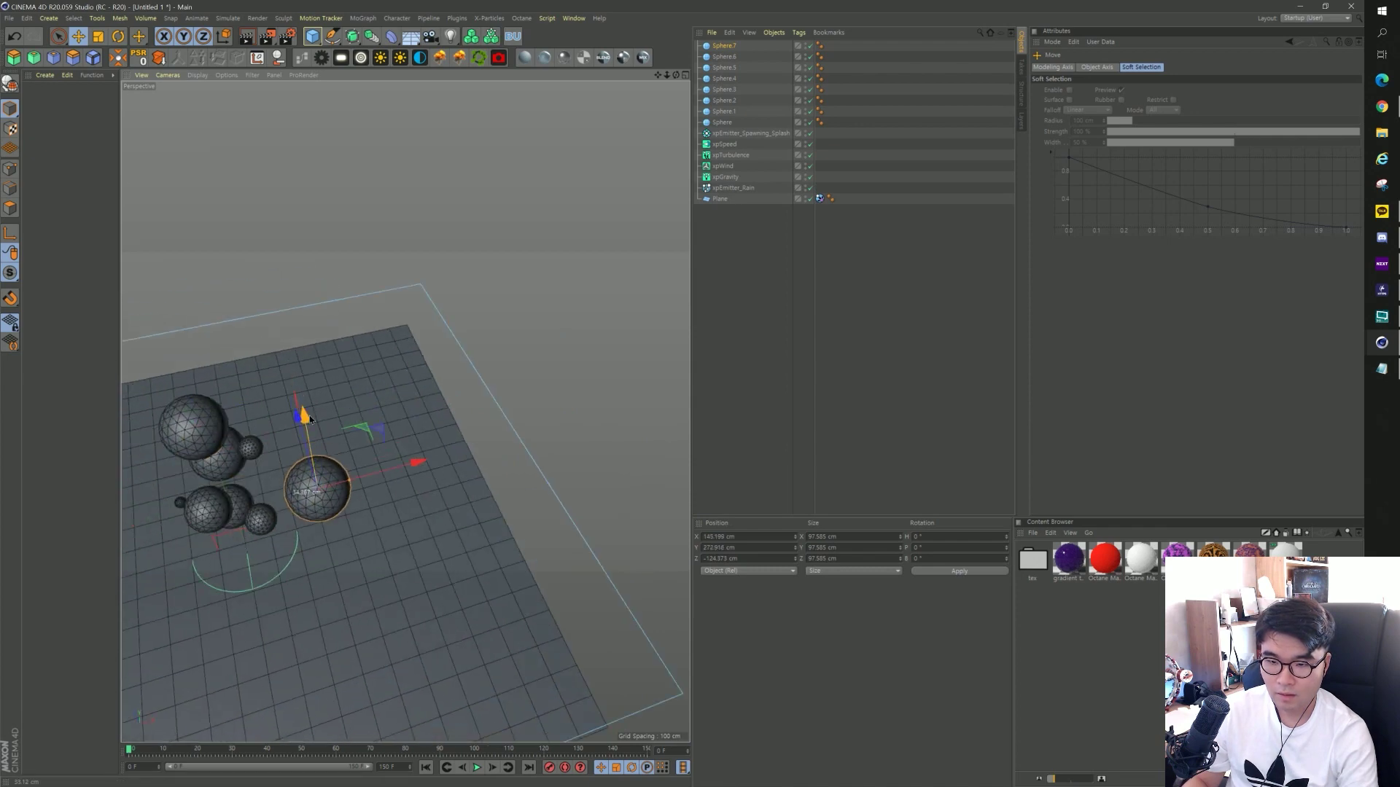
mouse_move(391, 479)
left_mouse_down()
mouse_move(339, 508)
mouse_move(360, 525)
mouse_move(343, 528)
left_mouse_up()
key("t")
key("e")
key("t")
key("e")
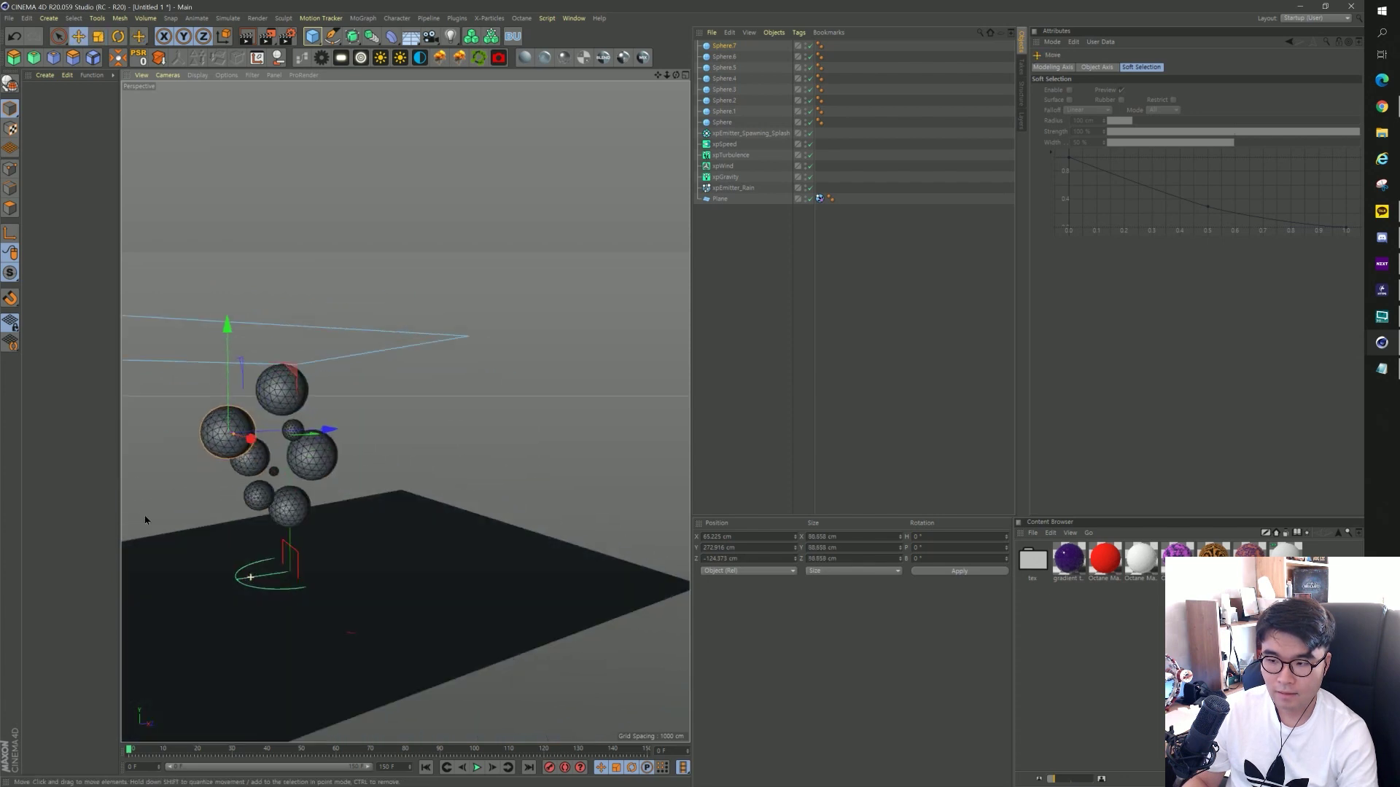
mouse_move(255, 585)
left_mouse_down("alt")
mouse_move(239, 438)
mouse_move(210, 455)
mouse_move(279, 379)
mouse_move(279, 457)
left_mouse_up("alt")
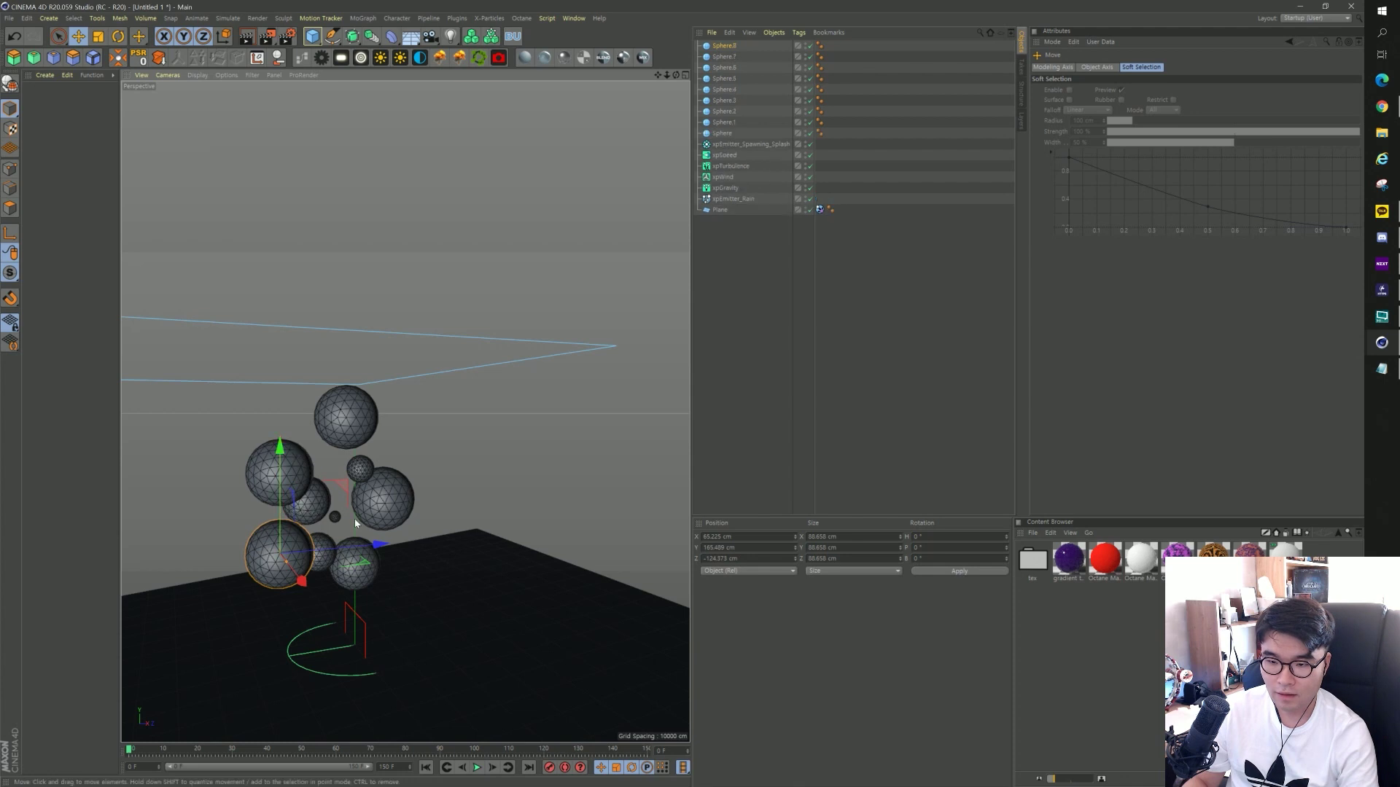
key("t")
mouse_move(355, 522)
left_mouse_down()
mouse_move(306, 523)
mouse_move(403, 410)
mouse_move(406, 602)
mouse_move(339, 605)
mouse_move(452, 606)
left_mouse_up()
key("e")
Position Sphere.9, add Sphere.10 down-left, and copy a small sphere to enlarge it.
key("t")
key("e")
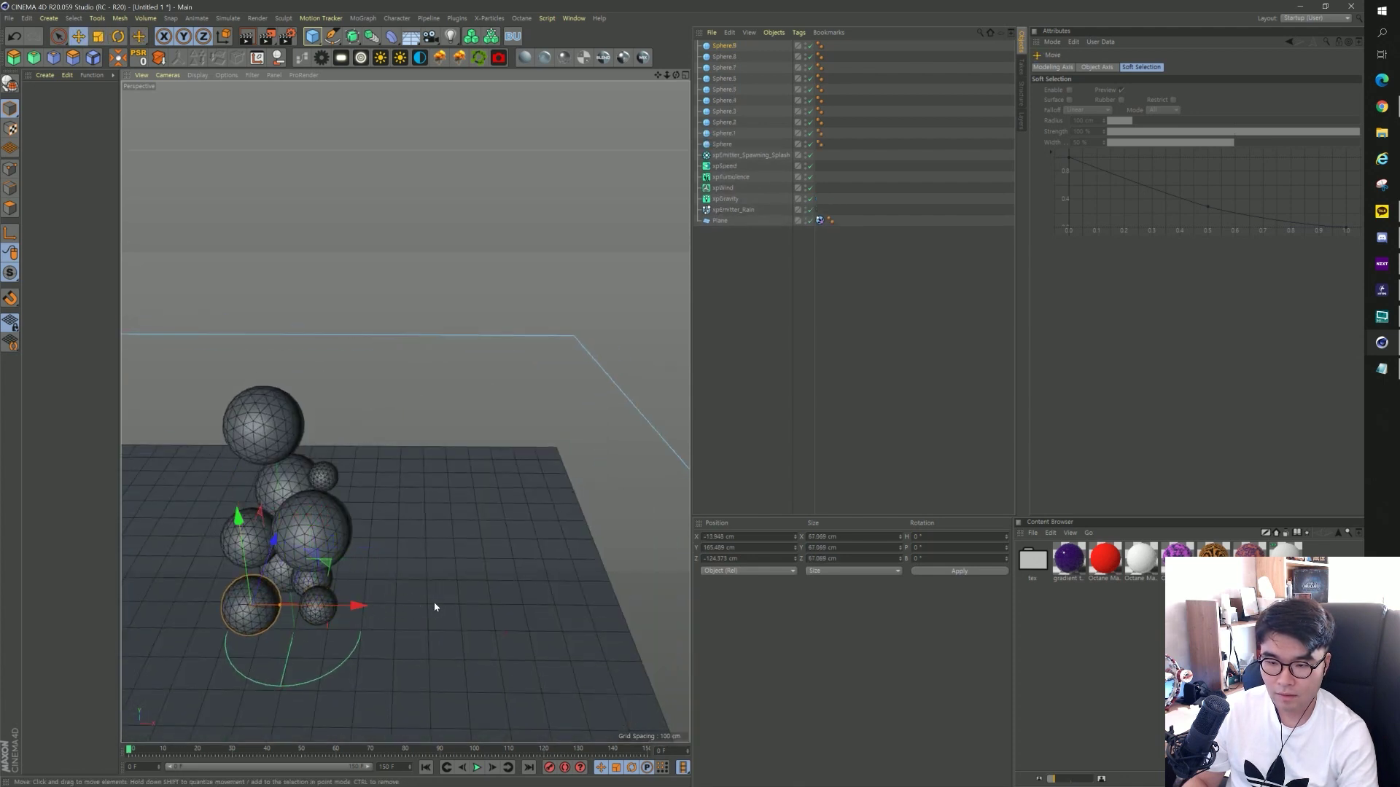
mouse_move(357, 605)
left_mouse_down()
mouse_move(312, 603)
mouse_move(343, 603)
mouse_move(329, 656)
mouse_move(473, 541)
mouse_move(402, 540)
left_mouse_up()
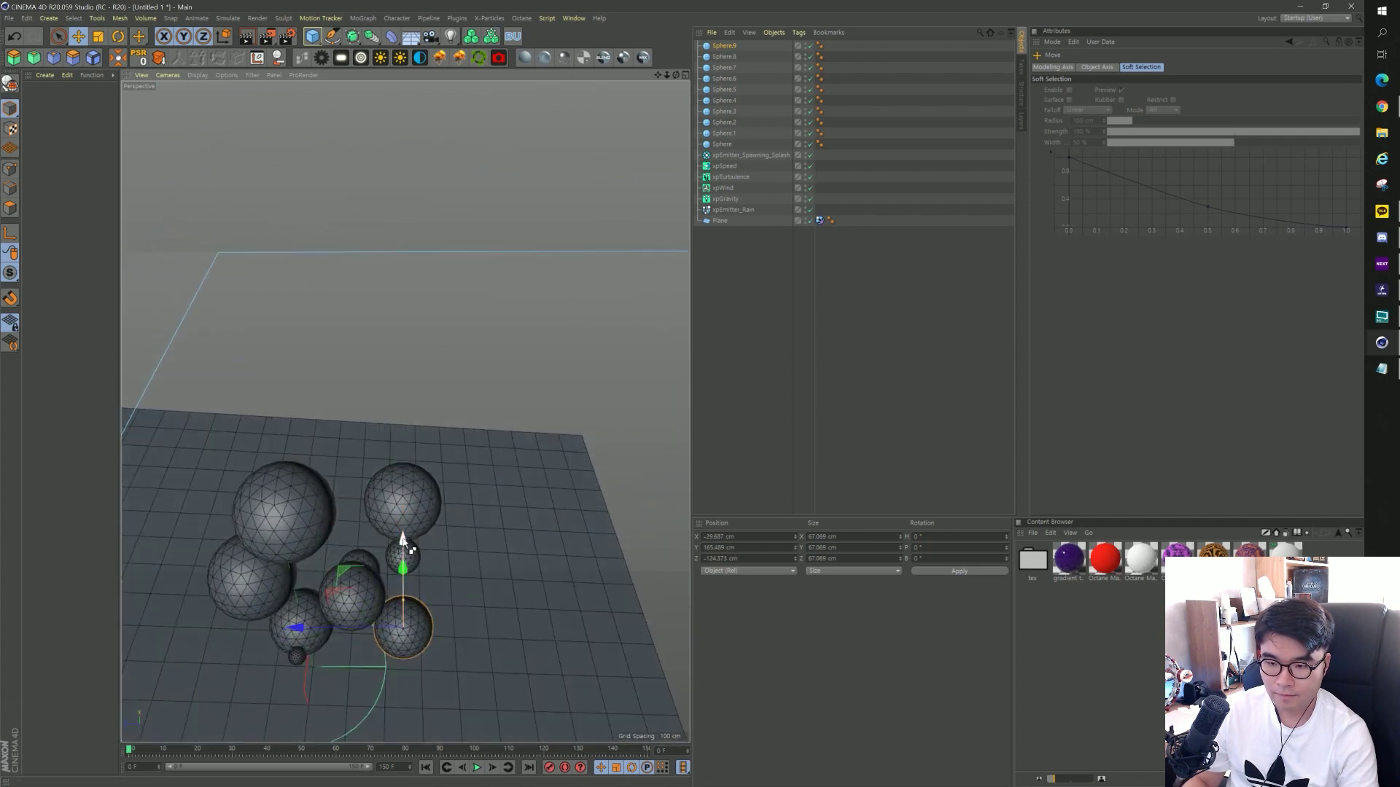
left_click_drag(403, 627, 401, 675, "ctrl")
left_click_drag(304, 691, 219, 691)
key("t")
key("e")
mouse_move(313, 656)
left_mouse_down("alt")
mouse_move(380, 587)
mouse_move(316, 700)
left_mouse_up("alt")
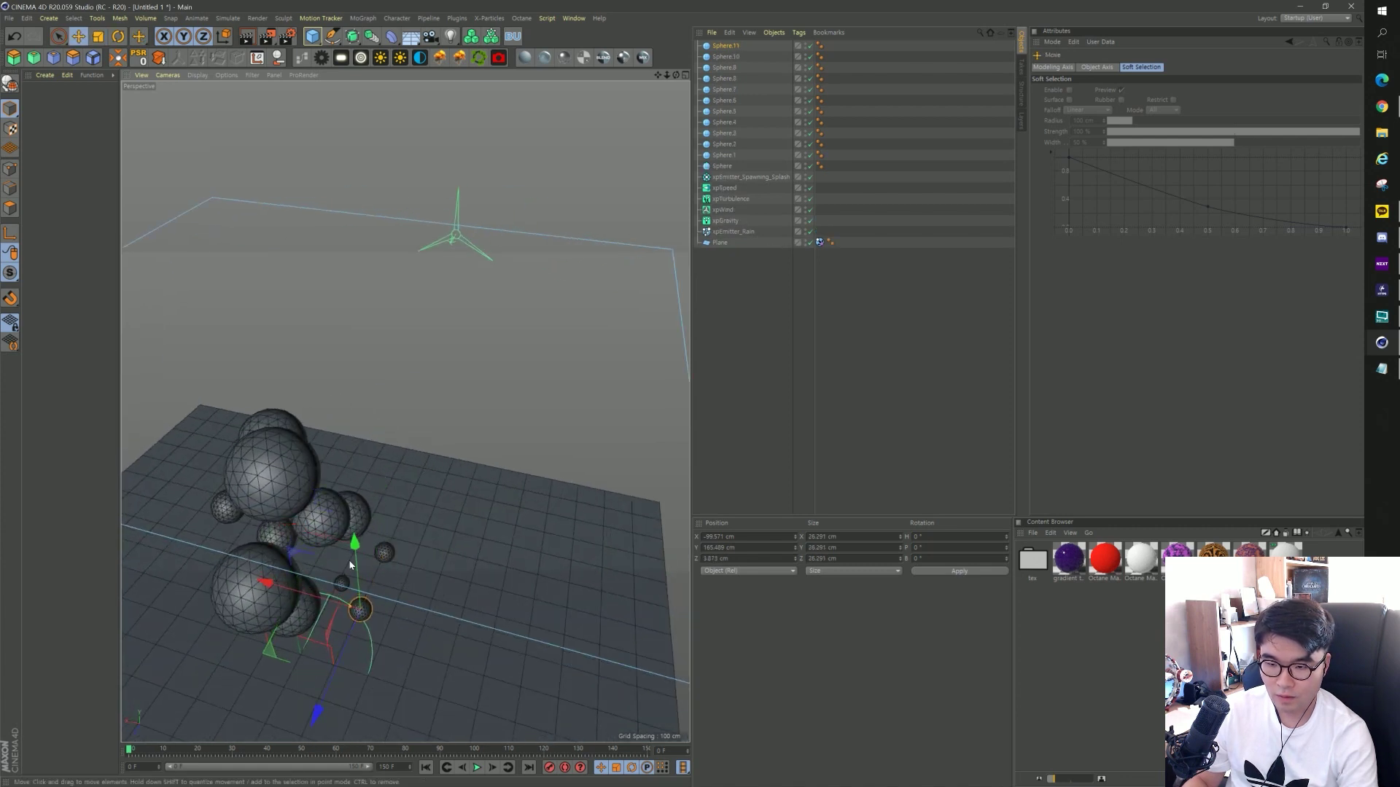
key("t")
mouse_move(409, 530)
left_mouse_down()
mouse_move(583, 510)
mouse_move(335, 474)
left_mouse_up()
key("e")
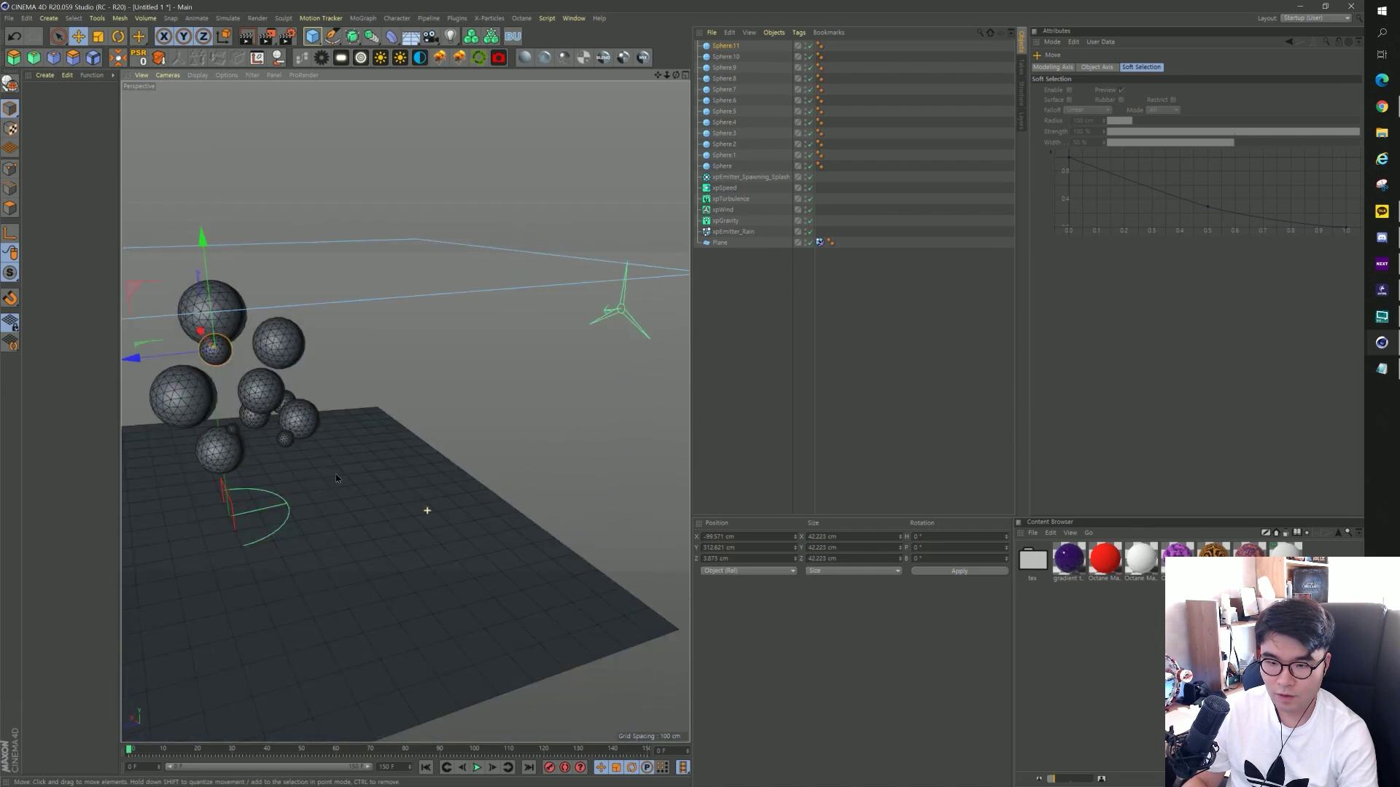
Enlarge the copied sphere to about 58 cm and lower the small sphere into the cluster.
mouse_move(274, 420)
left_mouse_down("alt")
mouse_move(487, 462)
mouse_move(280, 423)
mouse_move(231, 466)
mouse_move(359, 485)
left_mouse_up("alt")
key("t")
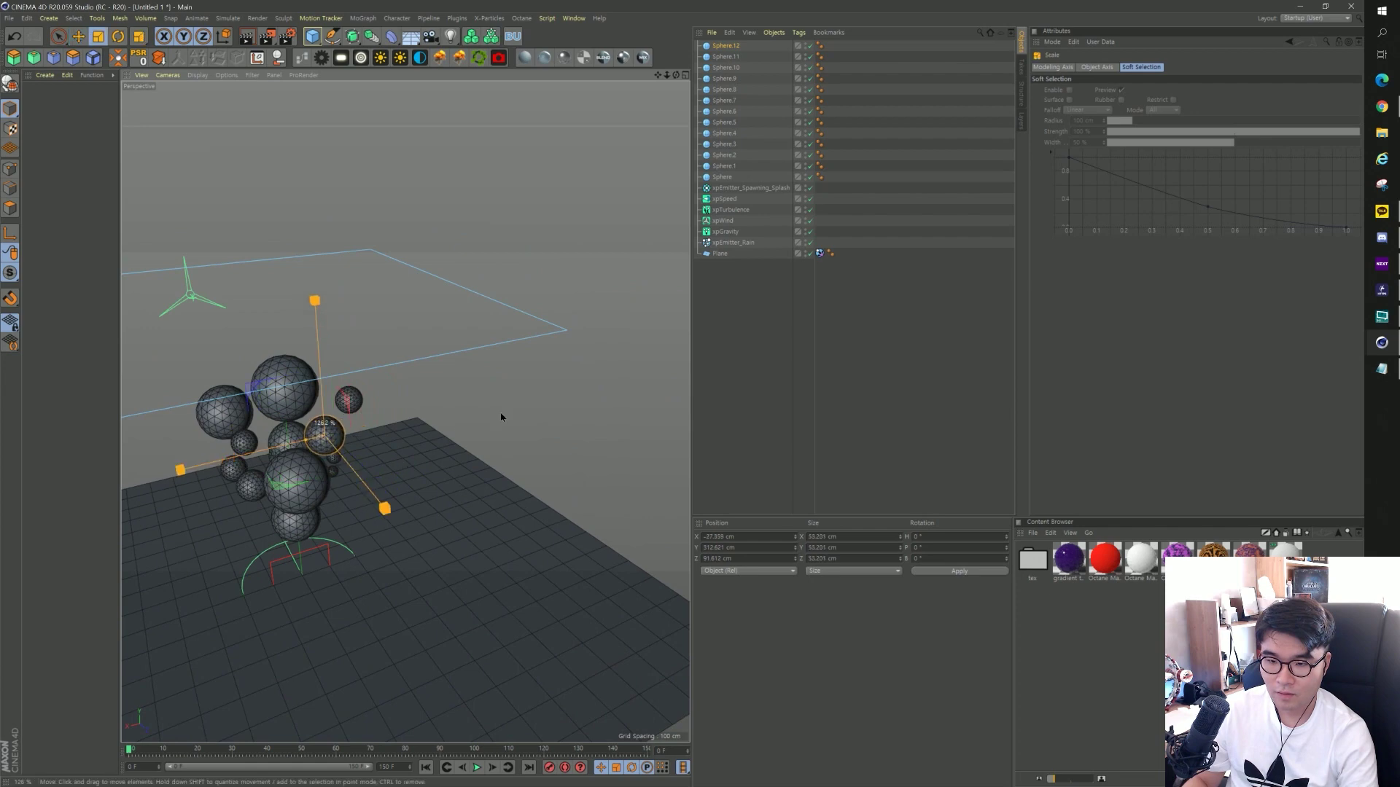
key("e")
mouse_move(500, 415)
left_mouse_down()
mouse_move(359, 453)
mouse_move(294, 522)
mouse_move(427, 544)
mouse_move(422, 473)
mouse_move(385, 443)
left_mouse_up()
left_click(355, 565)
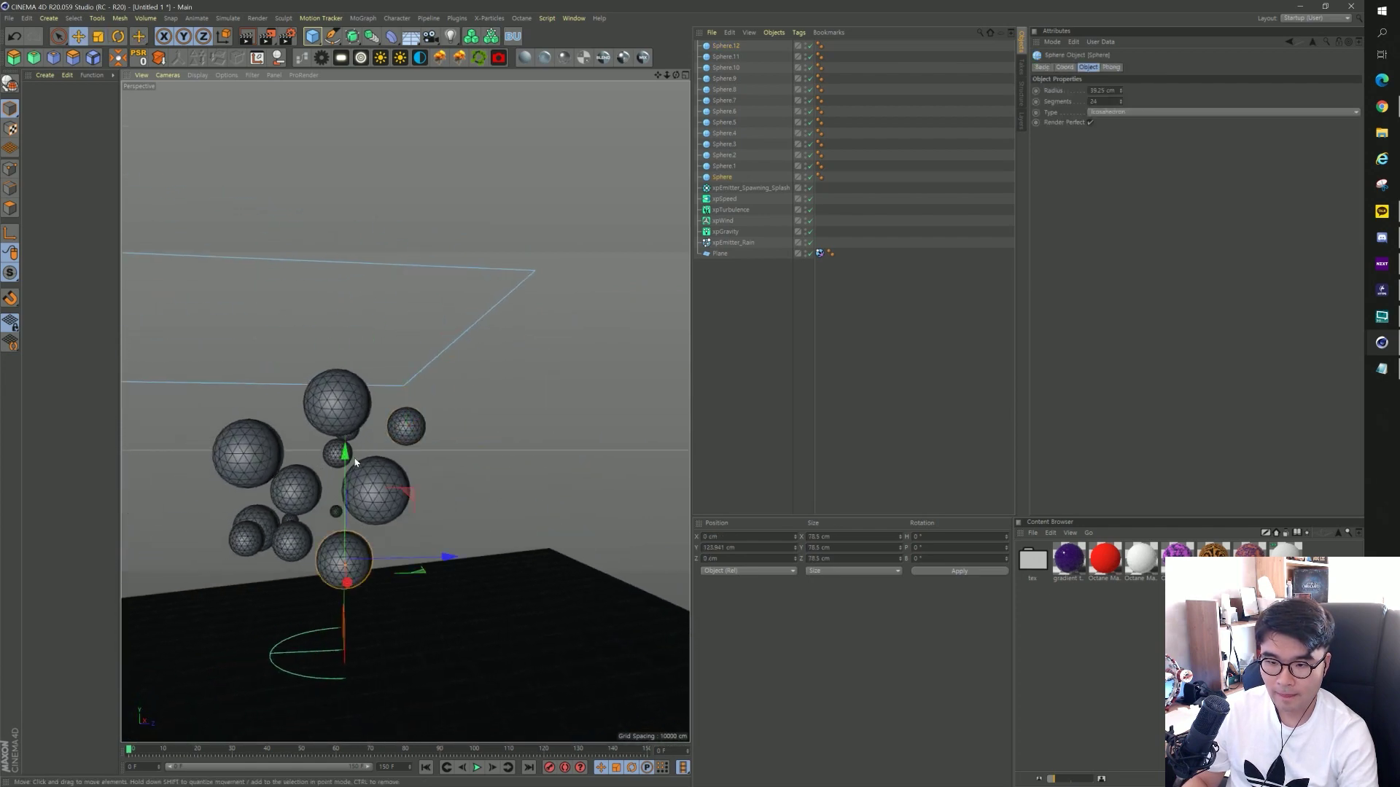
left_click(407, 429)
mouse_move(406, 318)
left_mouse_down()
mouse_move(422, 461)
mouse_move(421, 443)
left_mouse_up()
Enlarge the last sphere to about 75 cm and slide it into place along X.
key("t")
left_click_drag(340, 552, 444, 628, "alt")
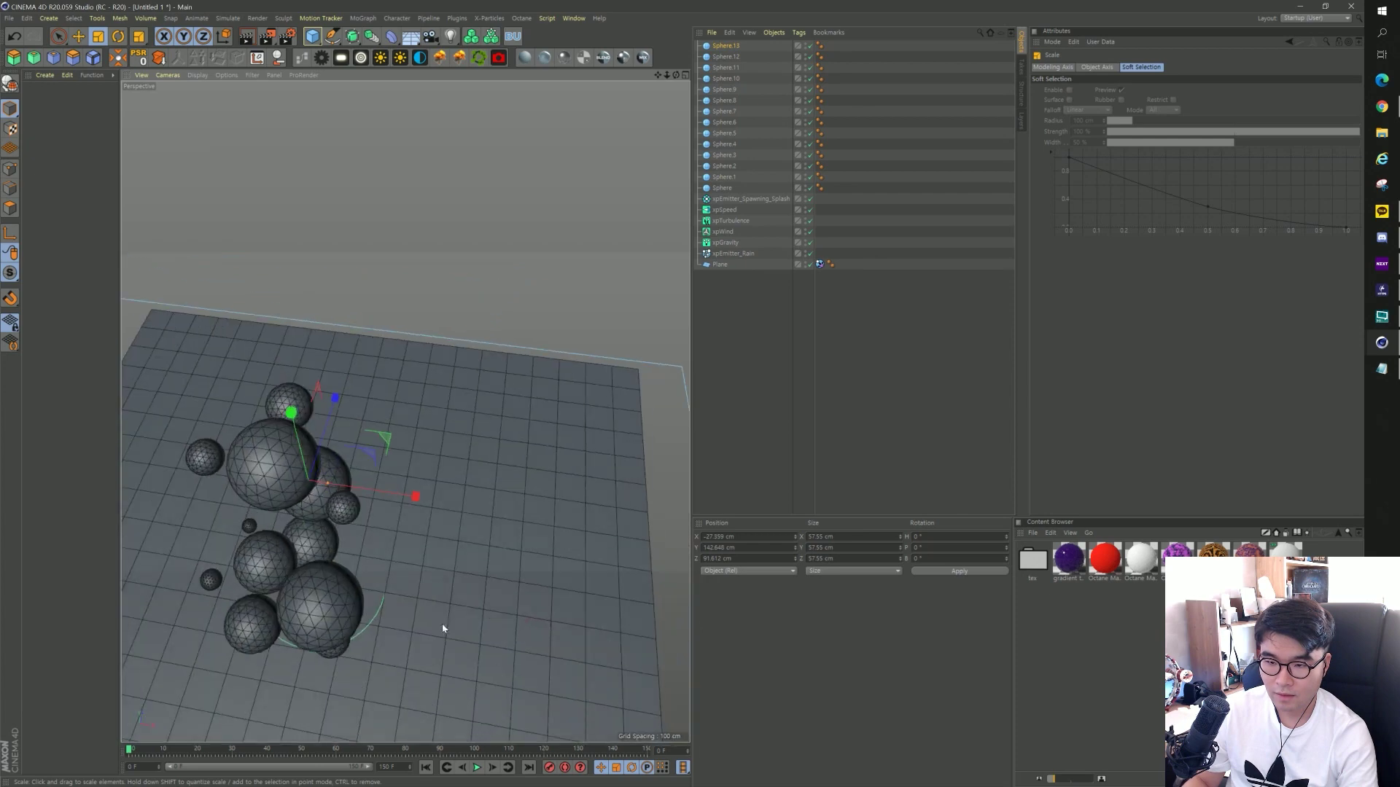
key("e")
left_click_drag(409, 491, 477, 505)
key("t")
key("e")
mouse_move(353, 546)
left_mouse_down()
mouse_move(499, 522)
mouse_move(319, 430)
left_mouse_up()
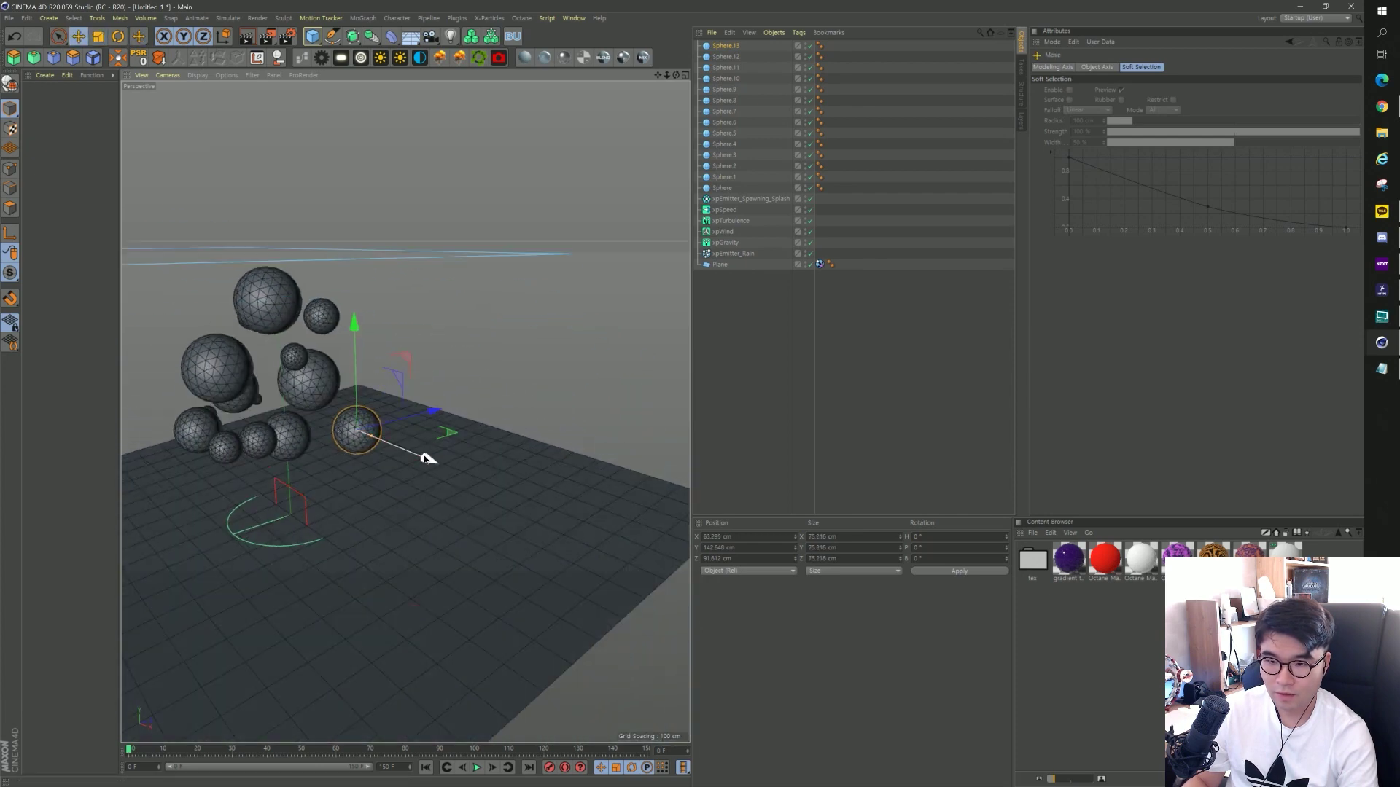
mouse_move(428, 459)
left_mouse_down()
mouse_move(312, 460)
mouse_move(400, 530)
mouse_move(596, 413)
left_mouse_up()
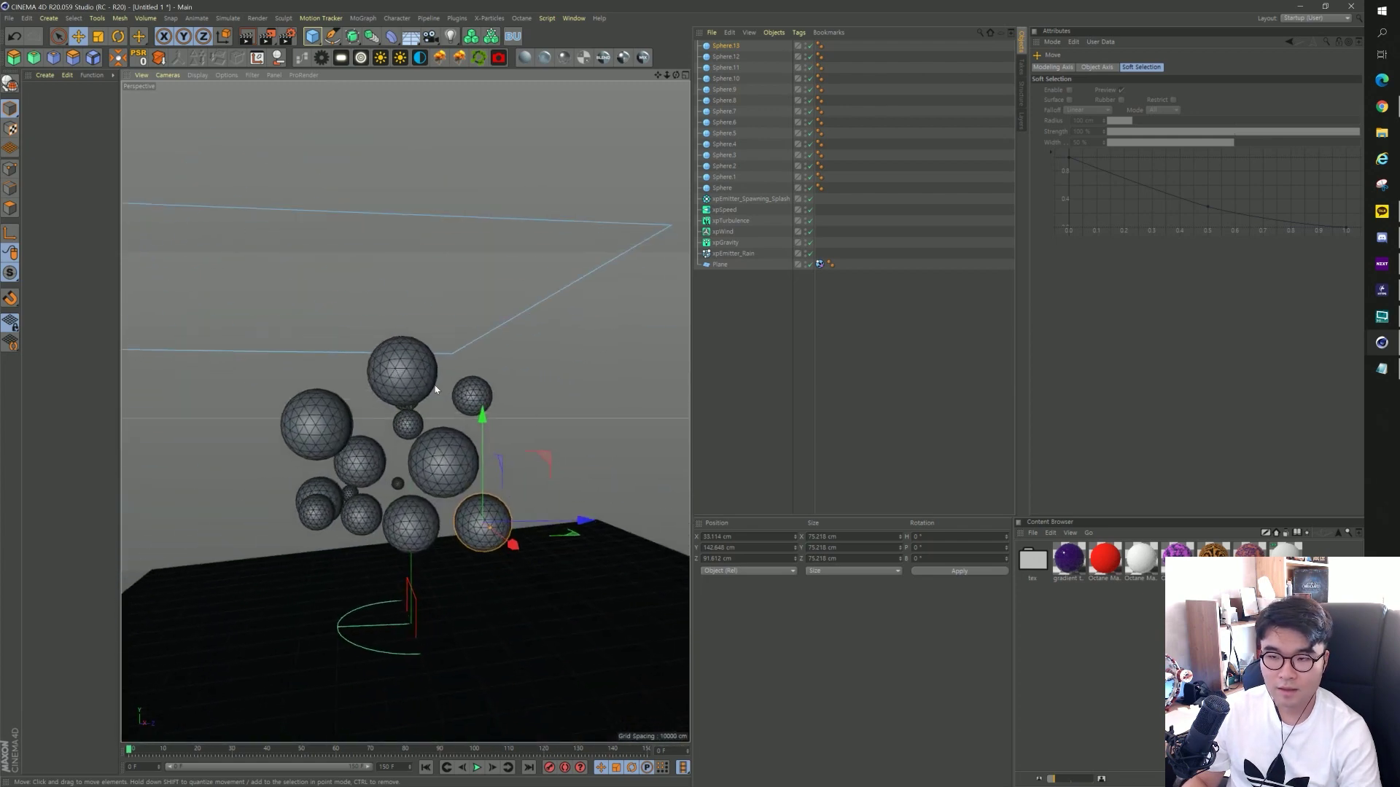
Select all fourteen spheres, group them with Alt+G, and rename the null 'Softbodys'.
left_click(750, 296)
left_click(734, 47)
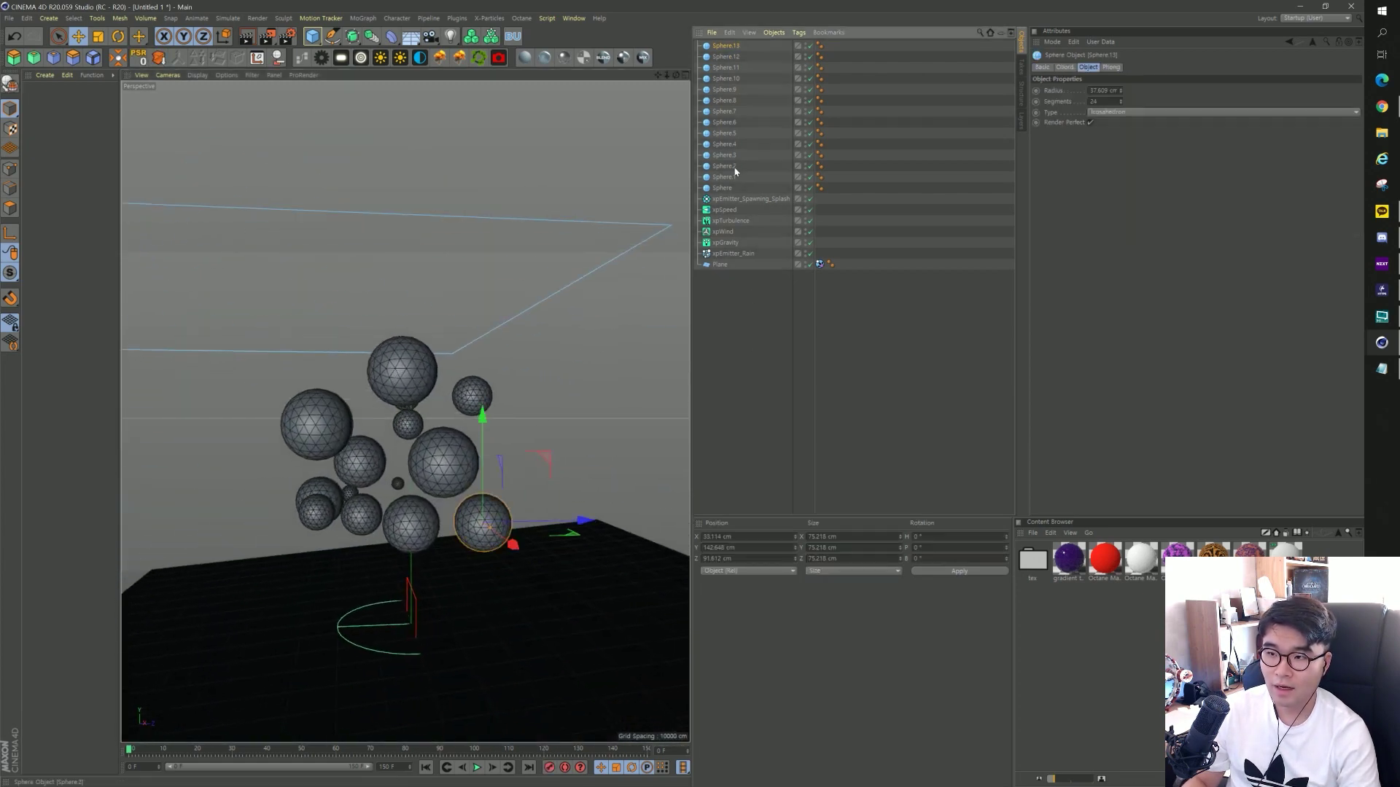
left_click(722, 189, "shift")
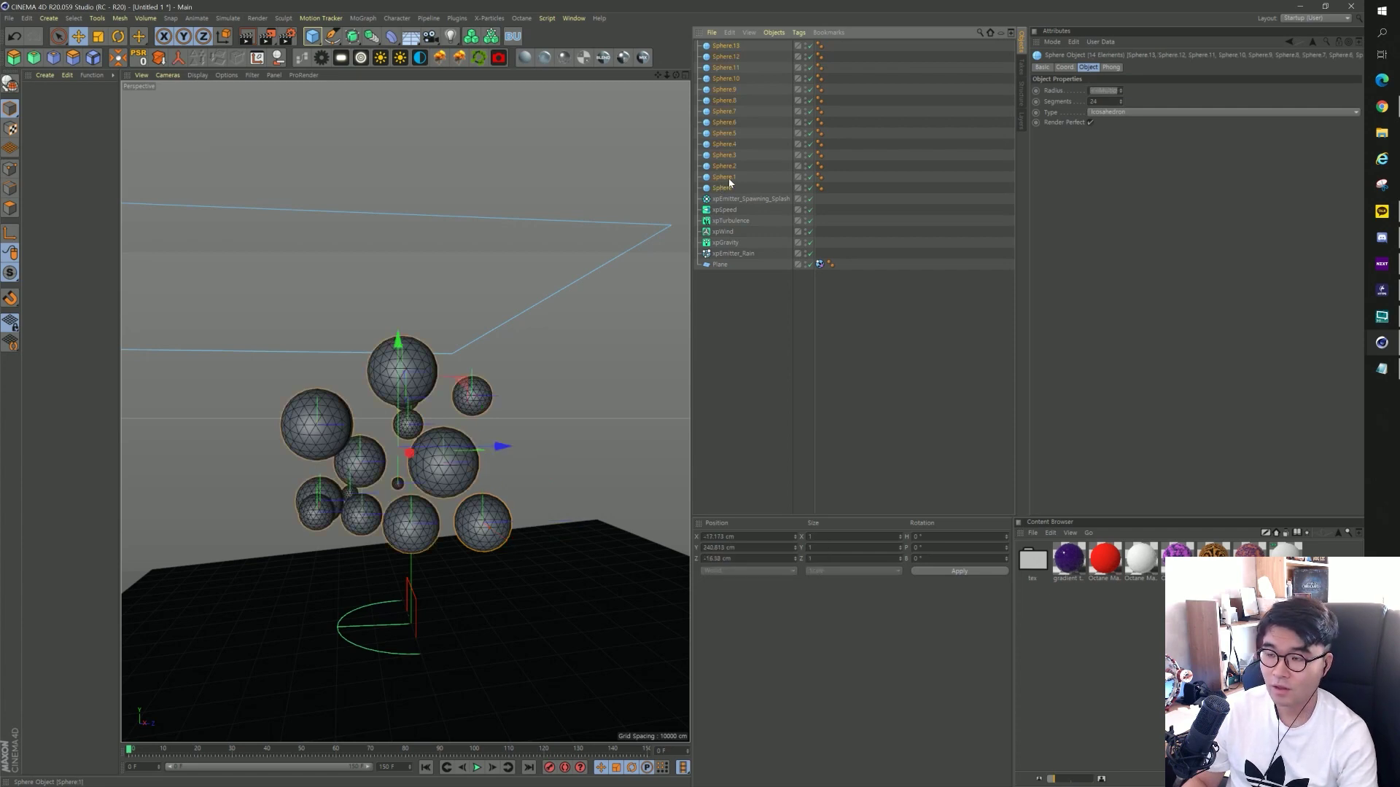
key("alt+g")
double_click(720, 47)
type("Soft")
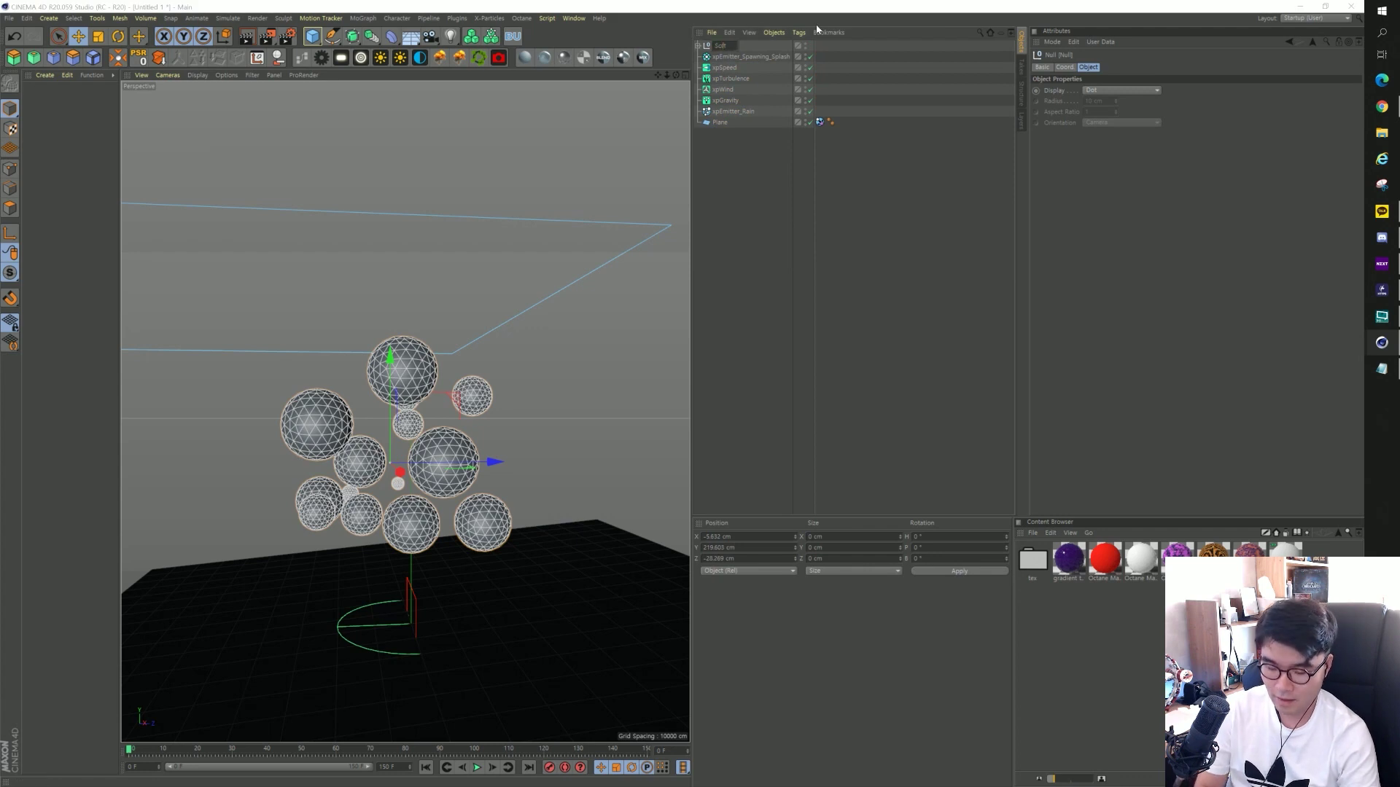
type("bodys")
key("Return")
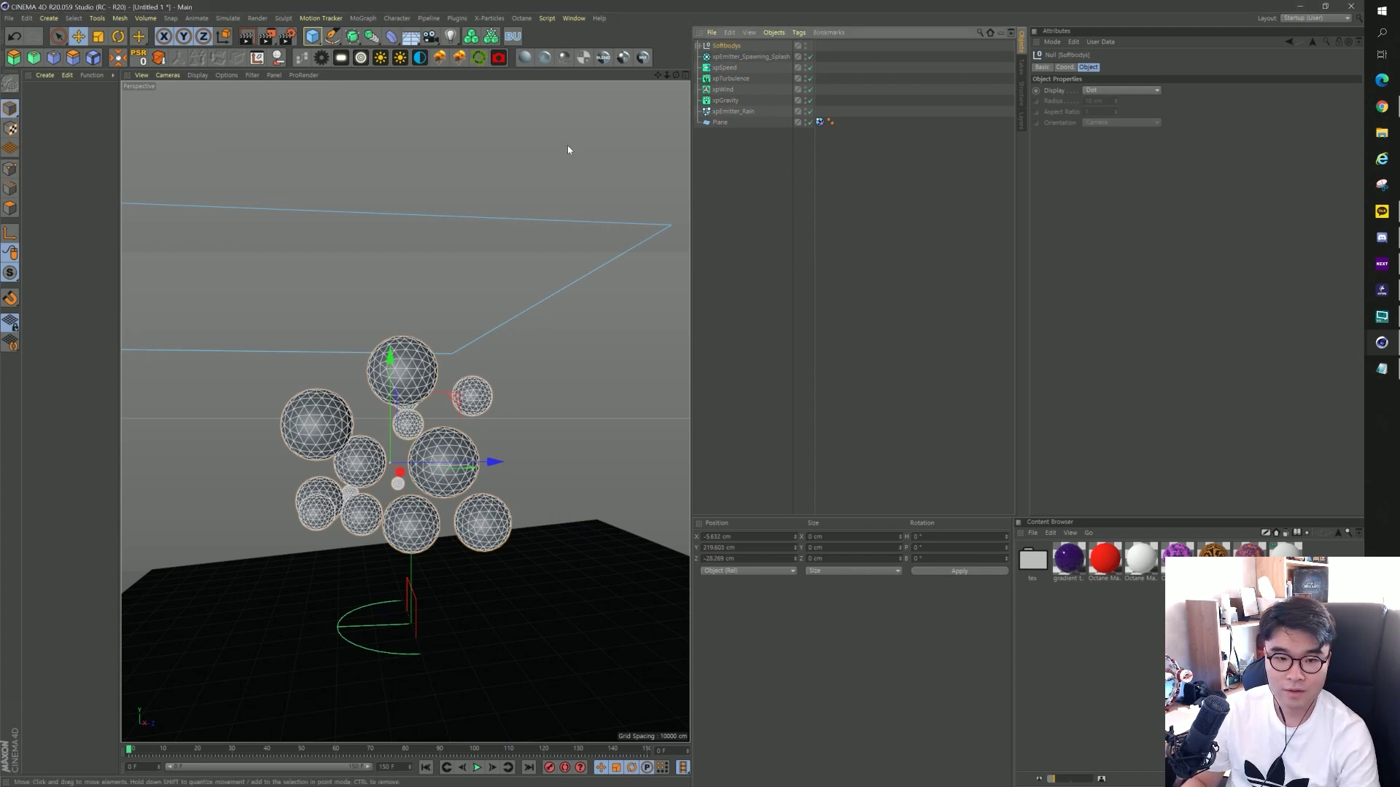
left_click(224, 359)
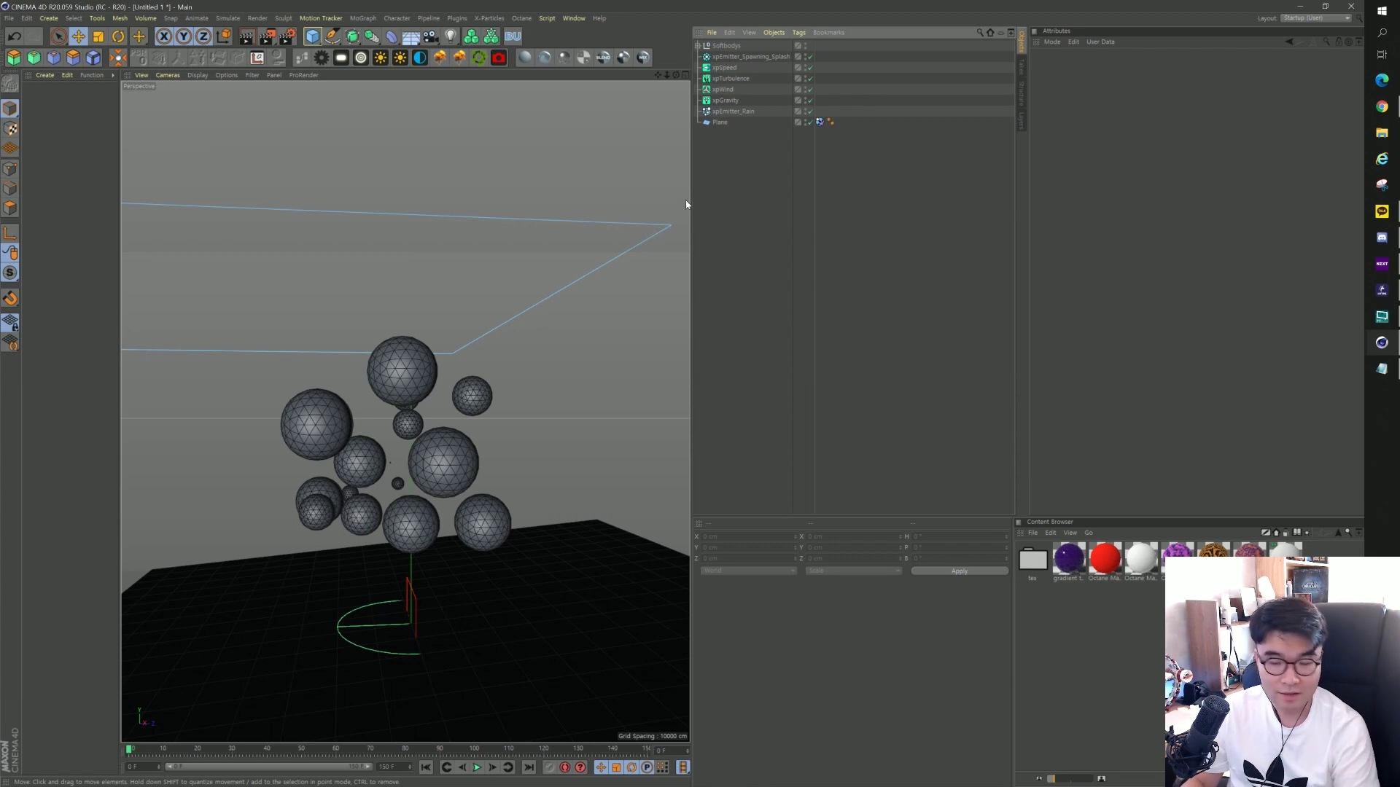
Give the Softbodys null an xpDynamics tag, play the simulation, and show the tag's settings.
left_click(729, 46)
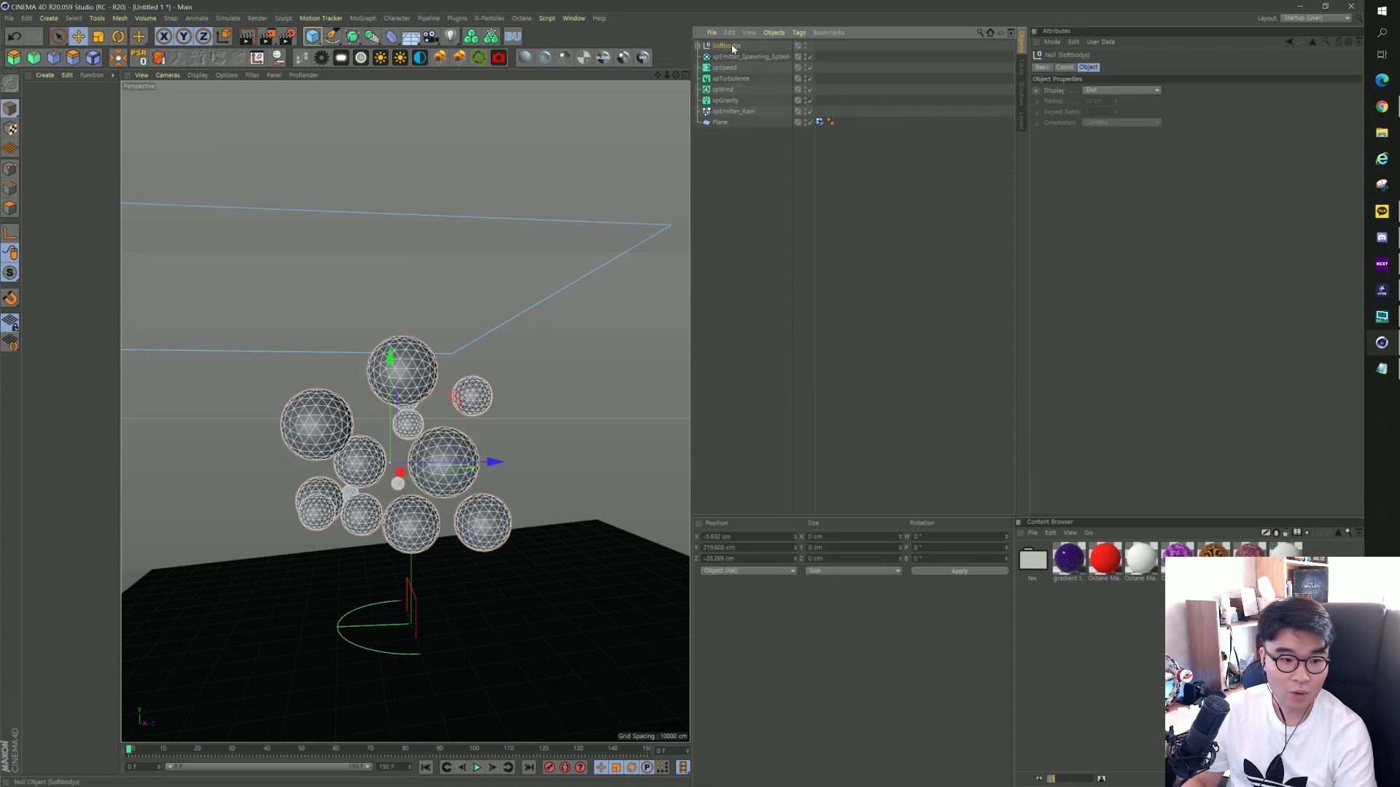
right_click(733, 48)
mouse_move(771, 172)
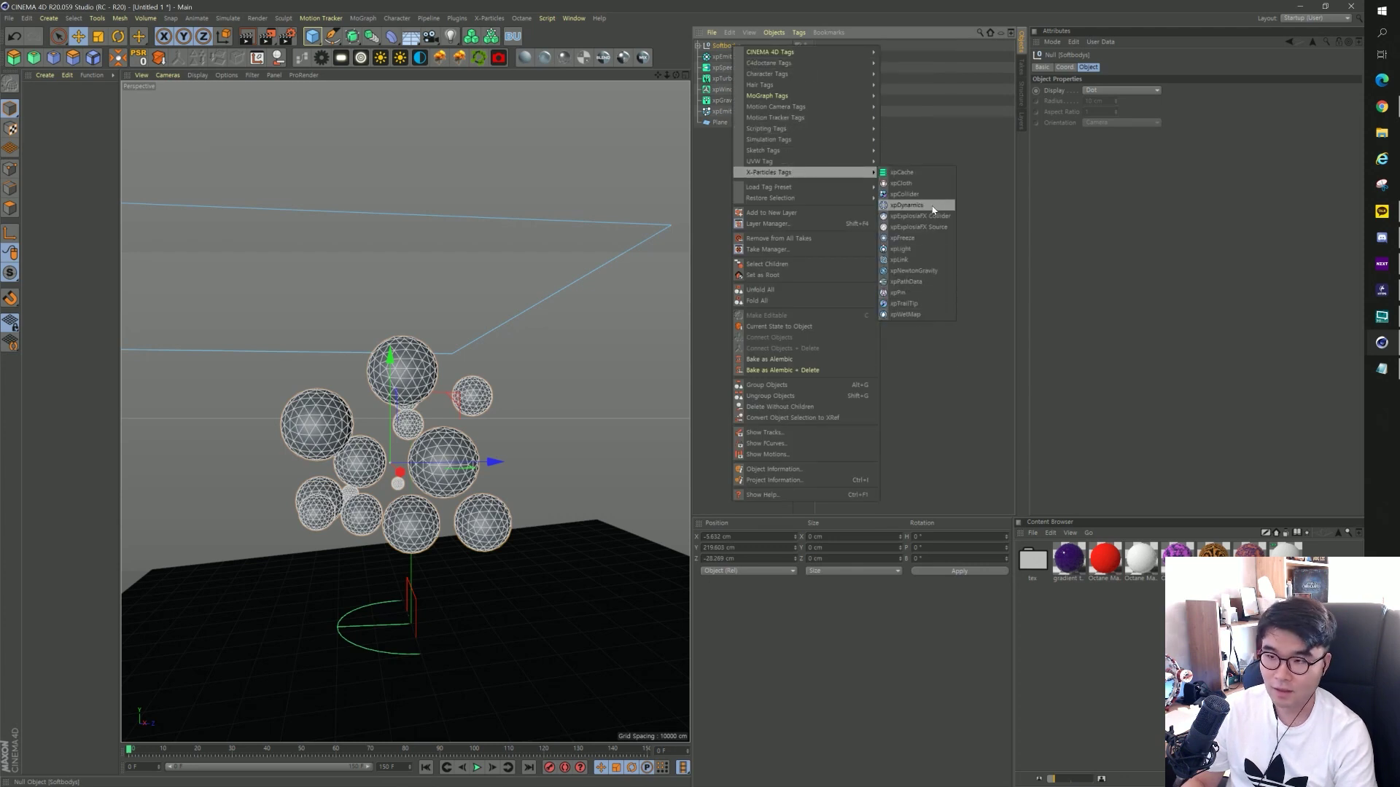
left_click(906, 206)
left_click(851, 183)
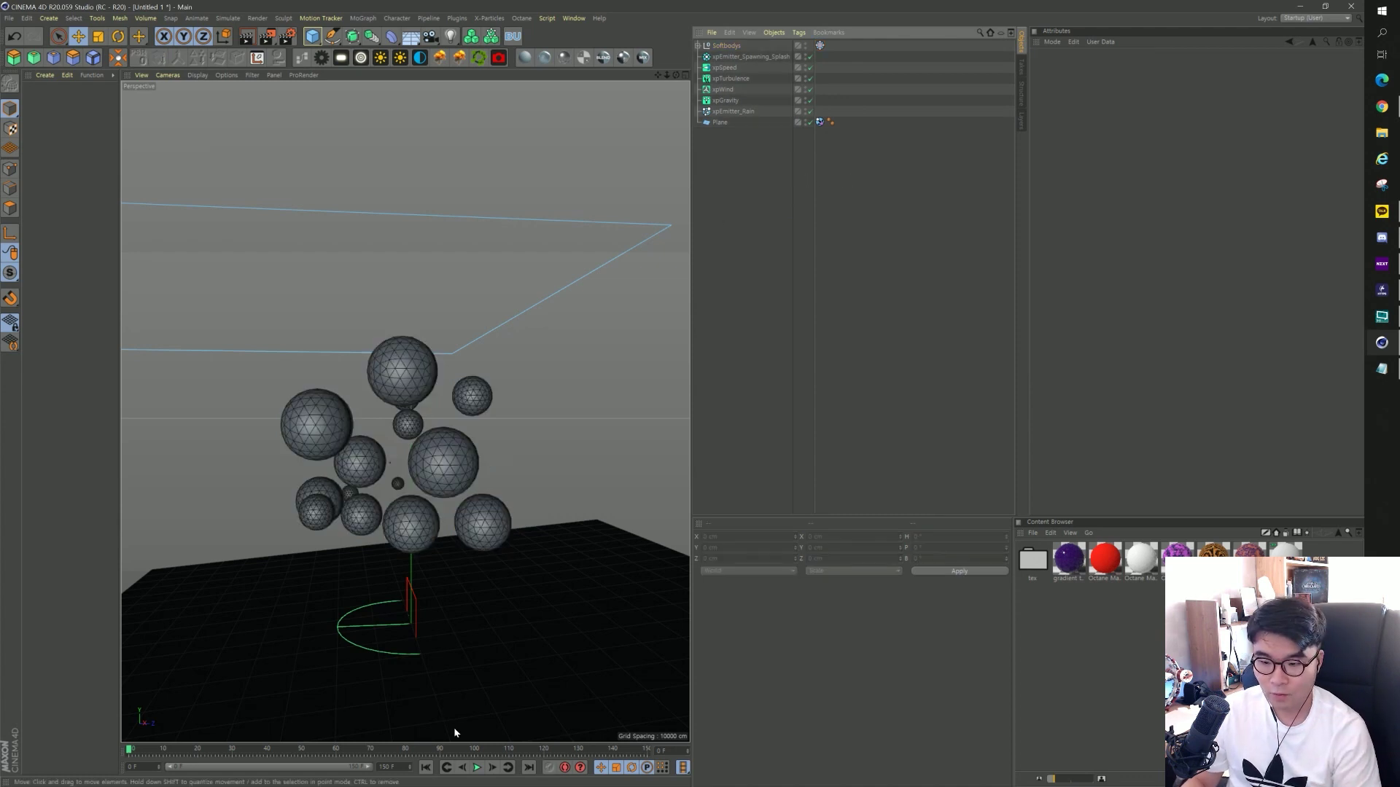
left_click(478, 767)
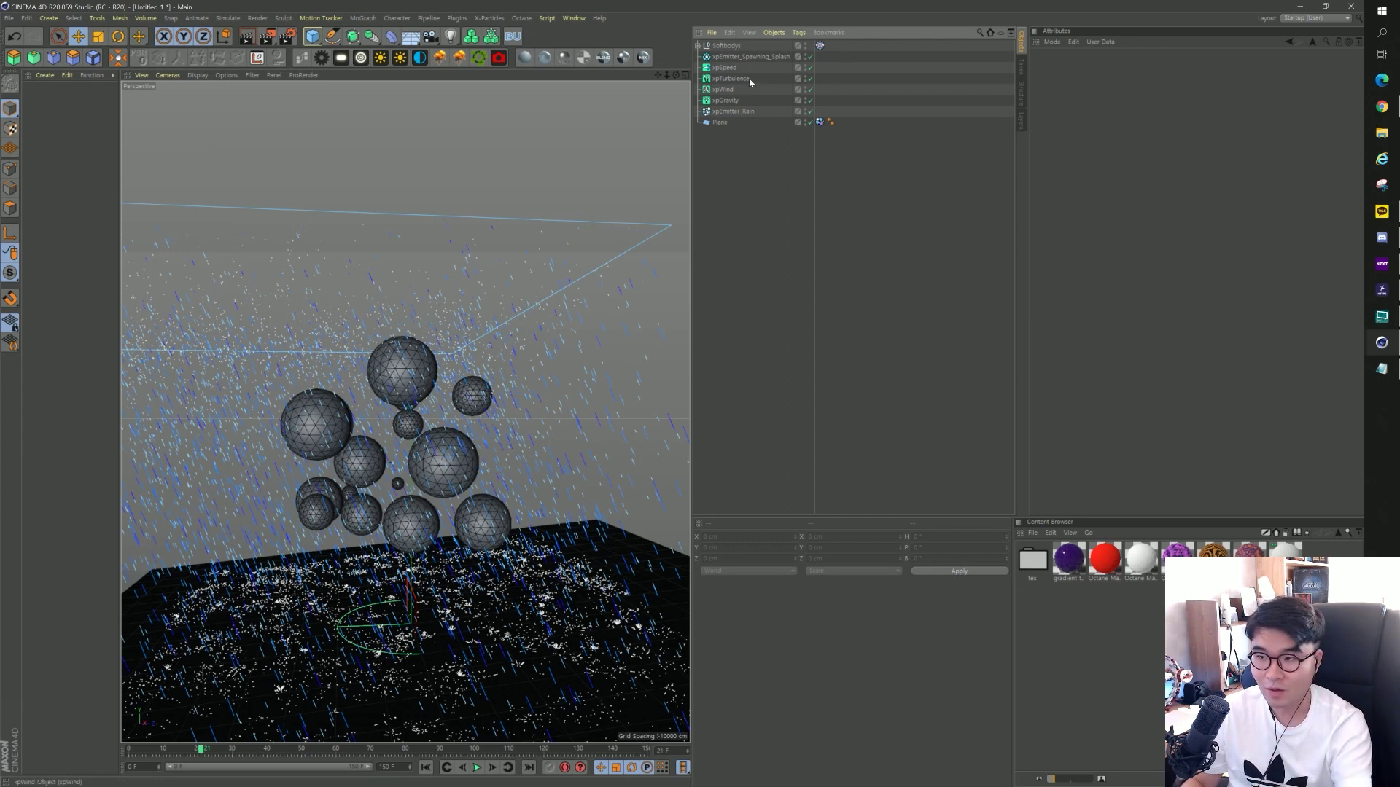
left_click(821, 46)
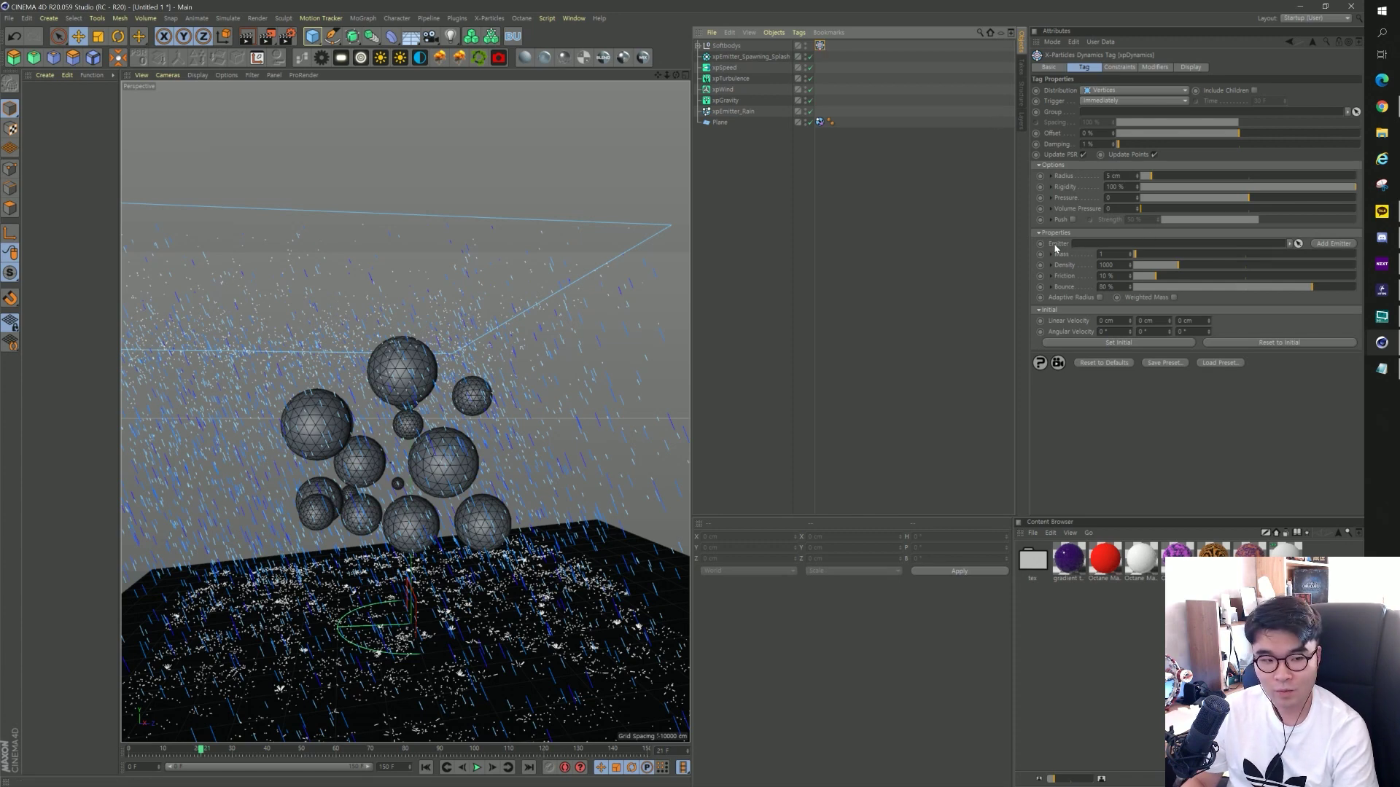
Add a new emitter from the dynamics tag and rename it xpEmitter_Dynamics.
left_click(1335, 244)
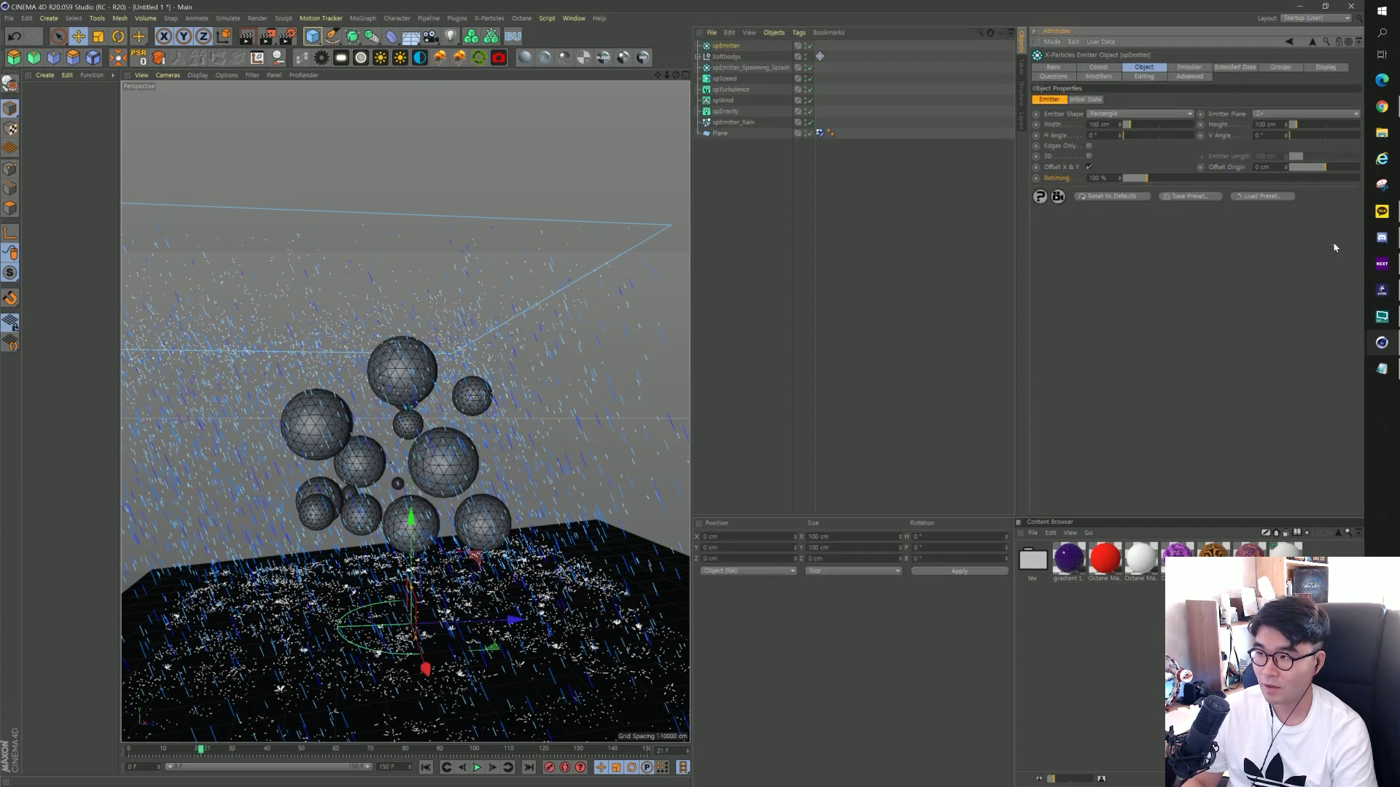
left_click(820, 57)
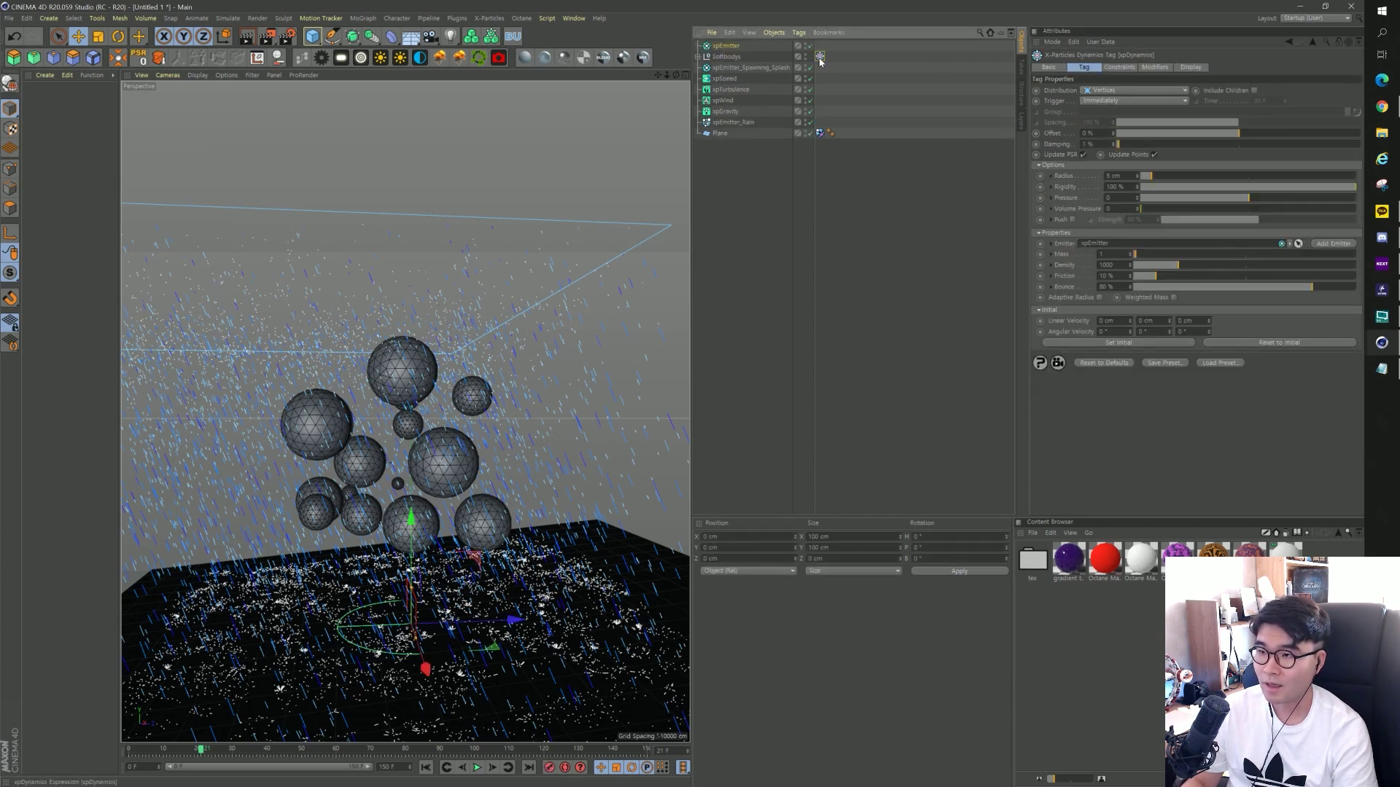
double_click(736, 47)
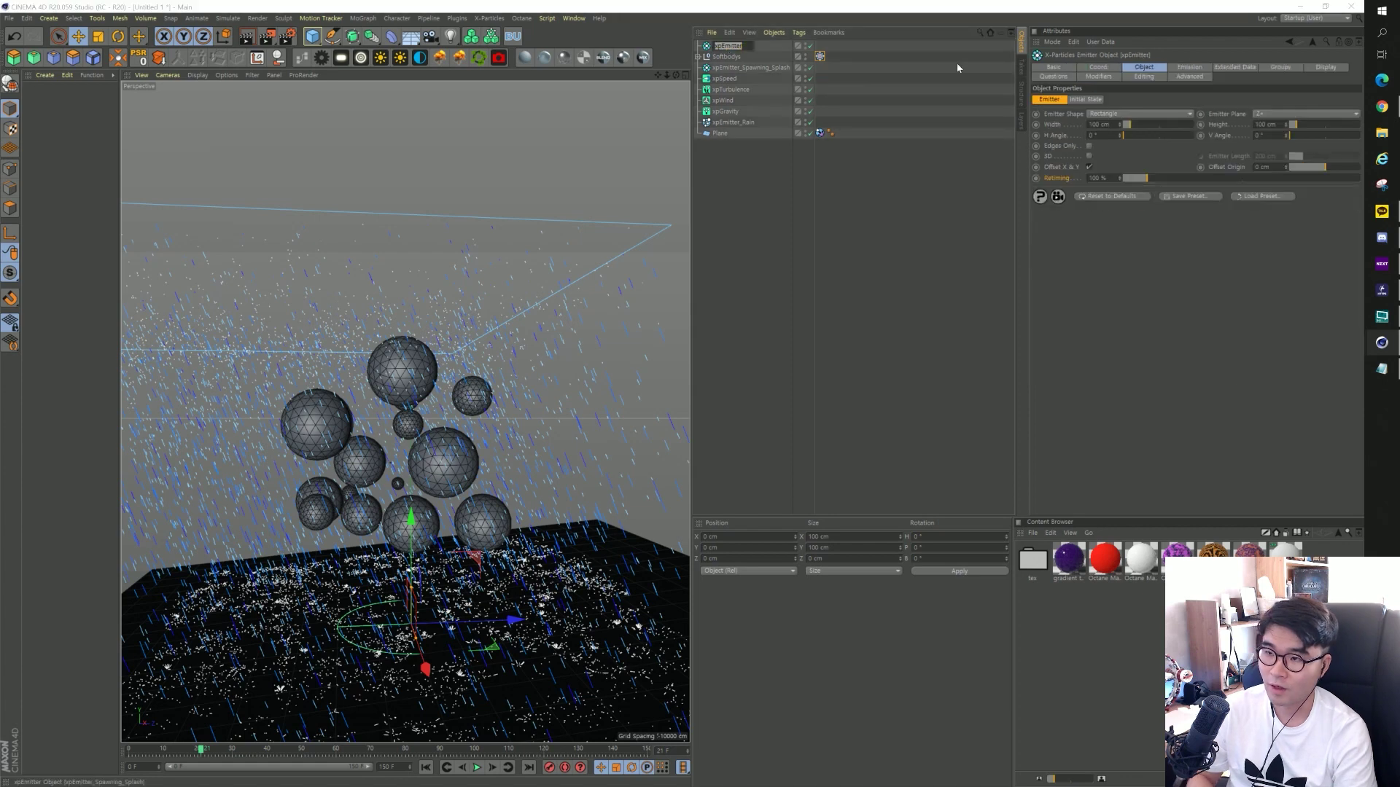
type("_S")
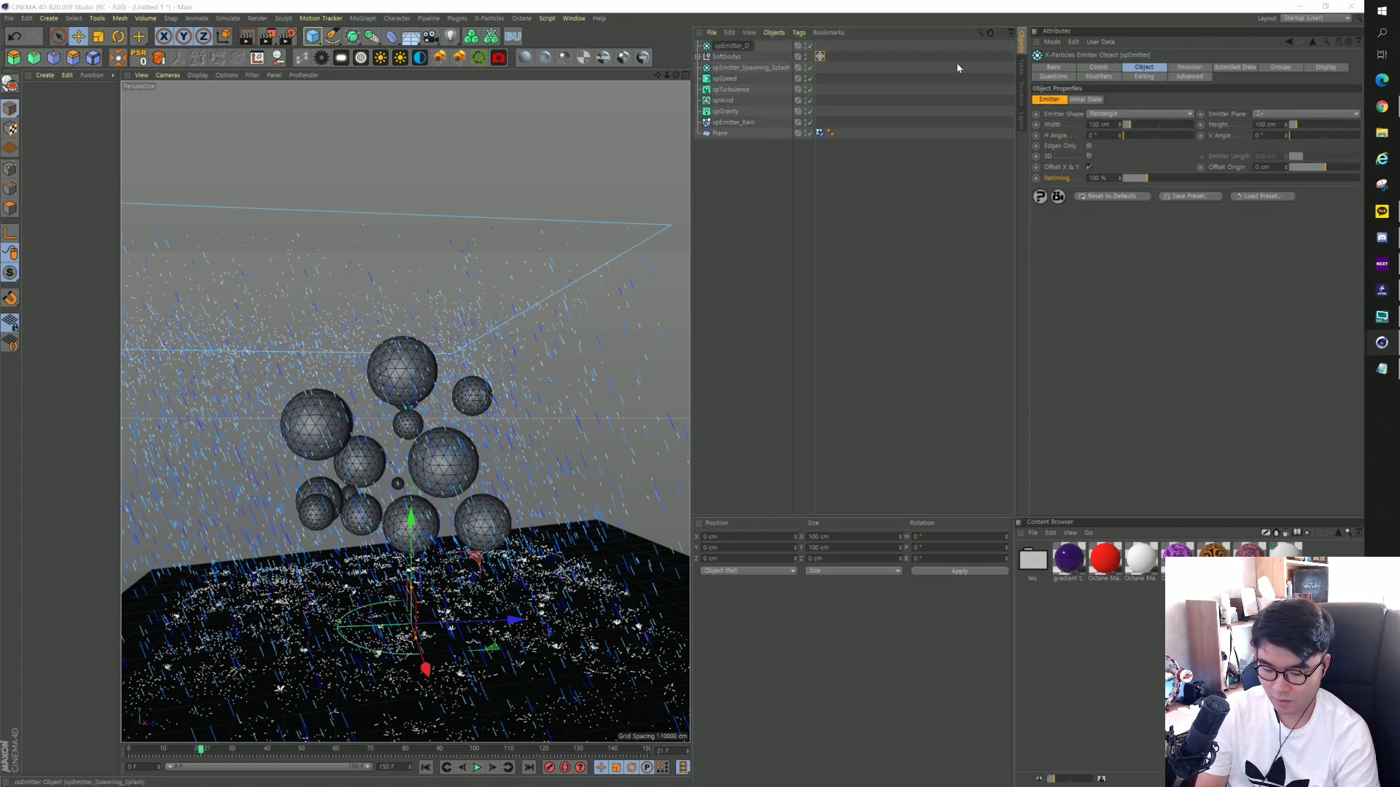
type("Dynamics")
key("Return")
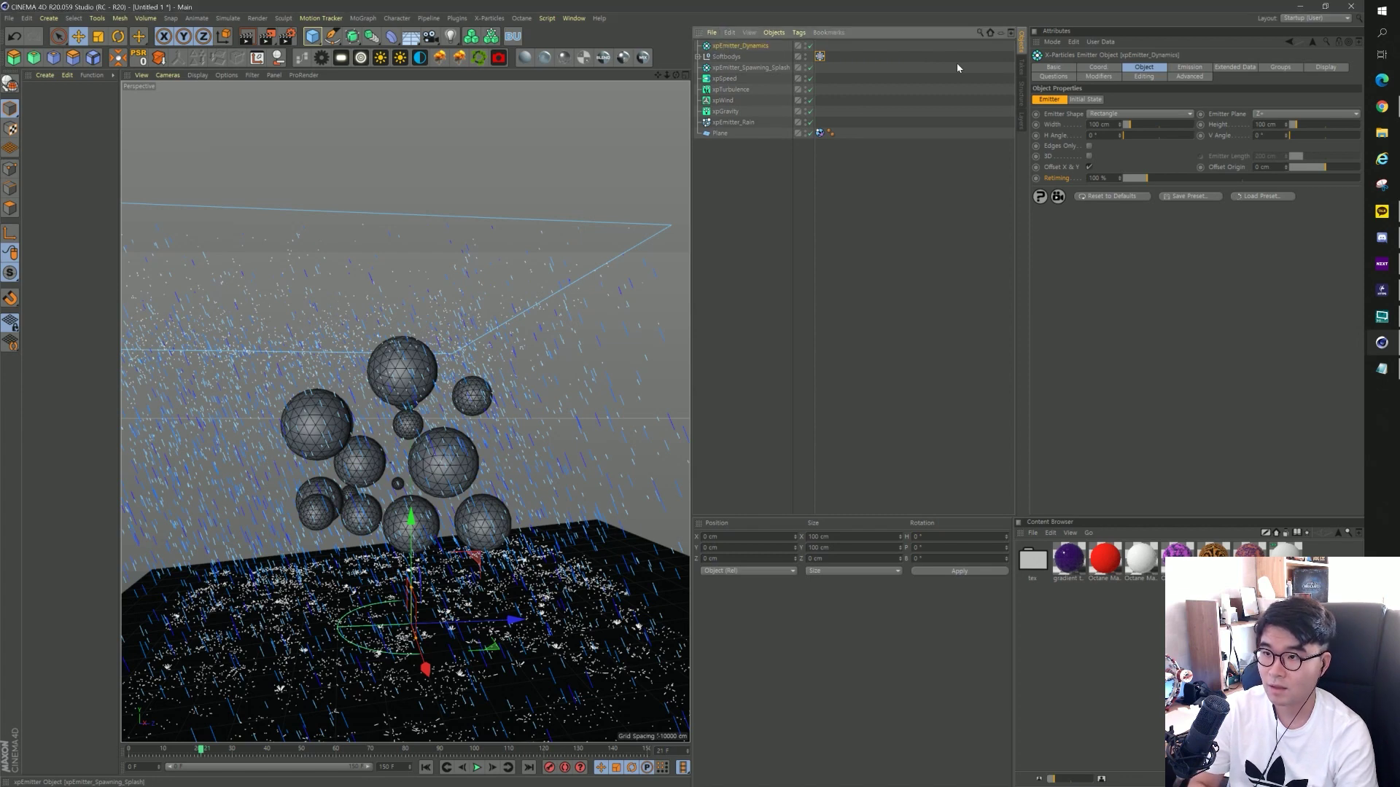
left_click(922, 147)
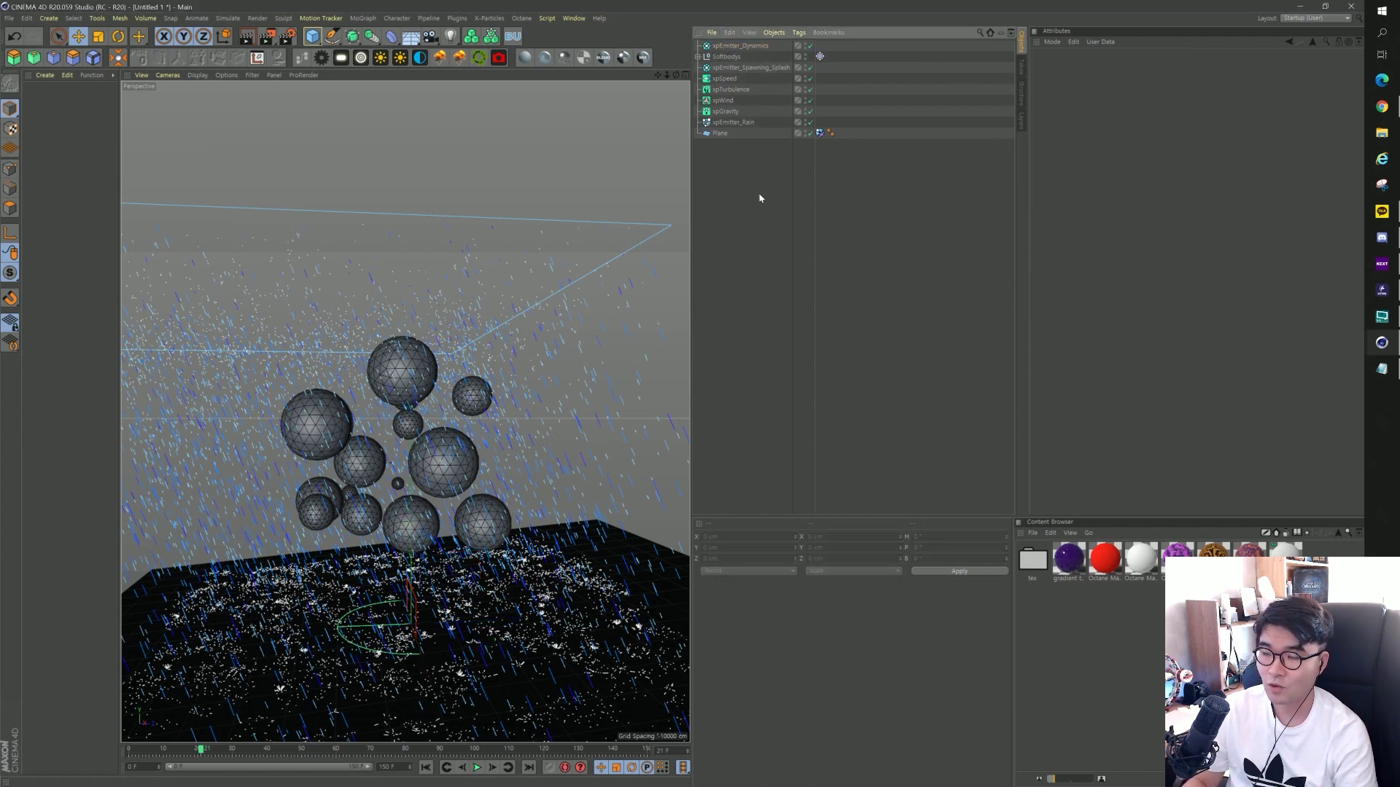
Set the xpDynamics tag's Distribution to Vert + Mid.
left_click(820, 57)
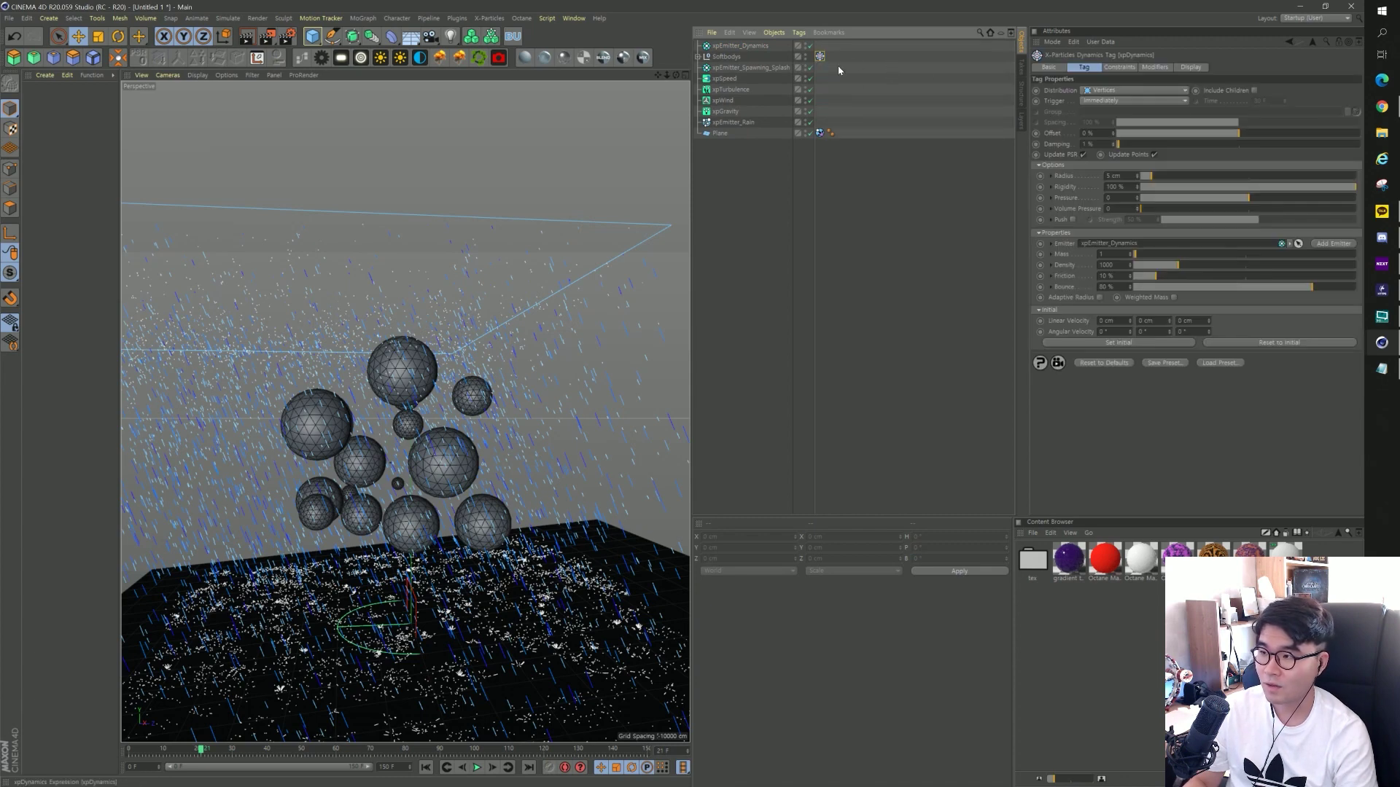
left_click(1108, 92)
left_click(1098, 114)
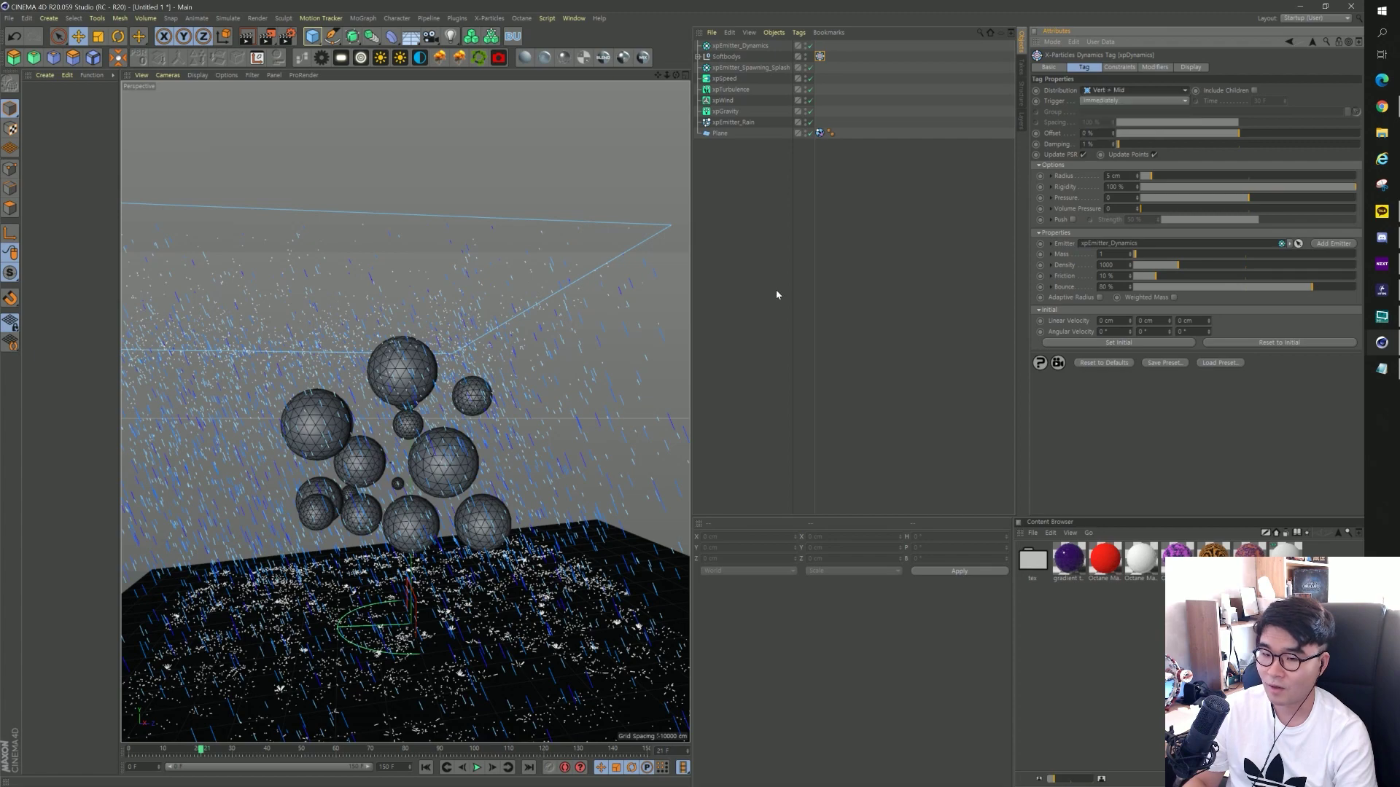
scroll(393, 365, "up", 3)
scroll(406, 365, "up", 3)
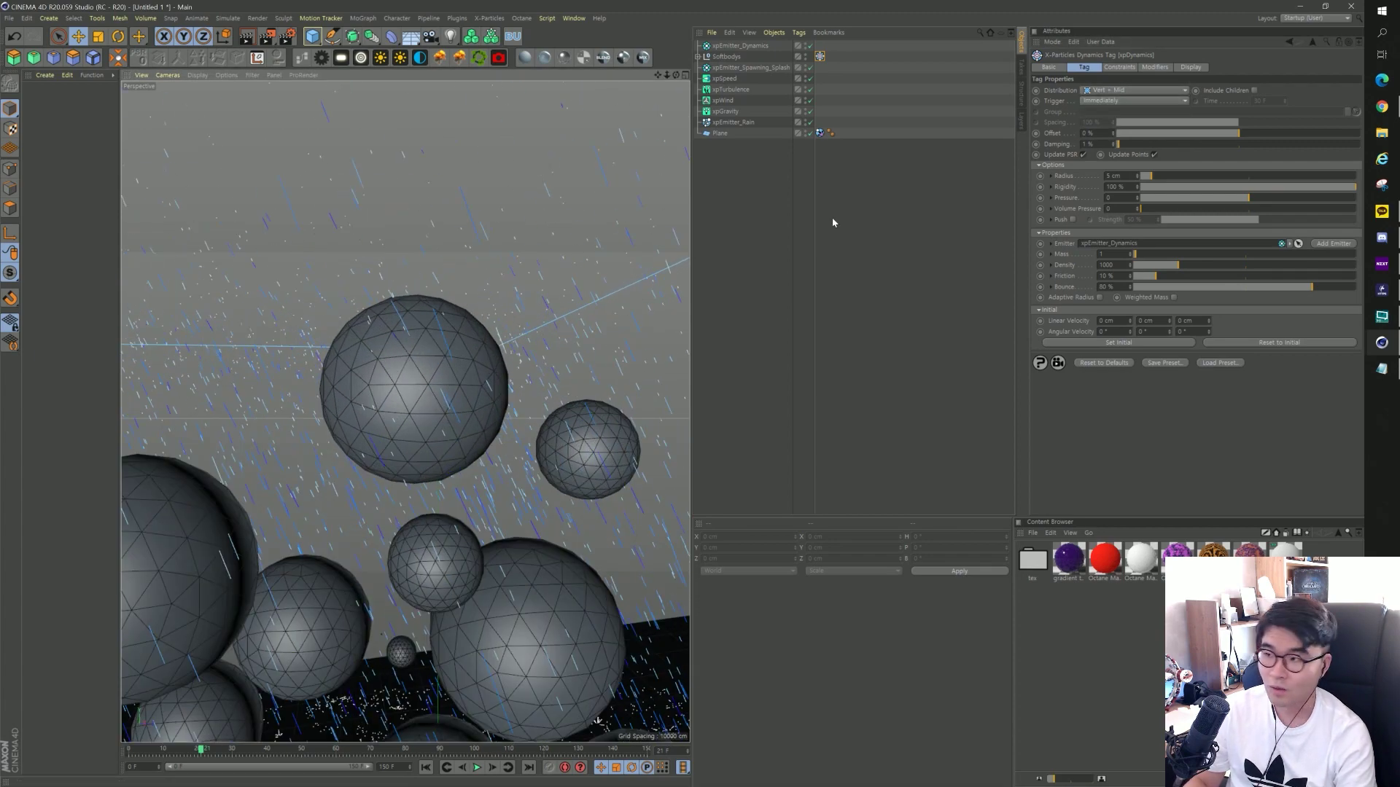
Turn on Include Children on the xpDynamics tag so the Softbodys spheres are affected.
left_click(1254, 91)
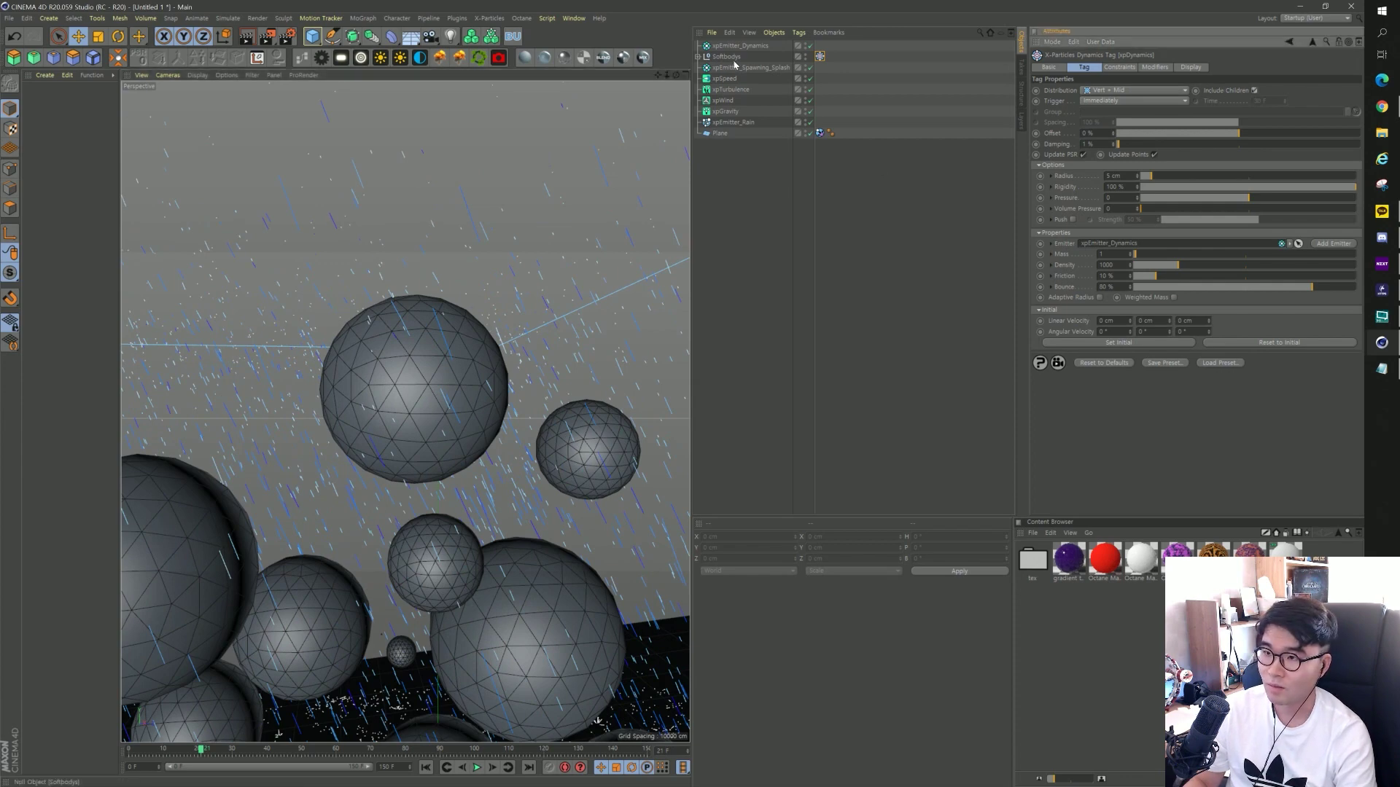
left_click(699, 57)
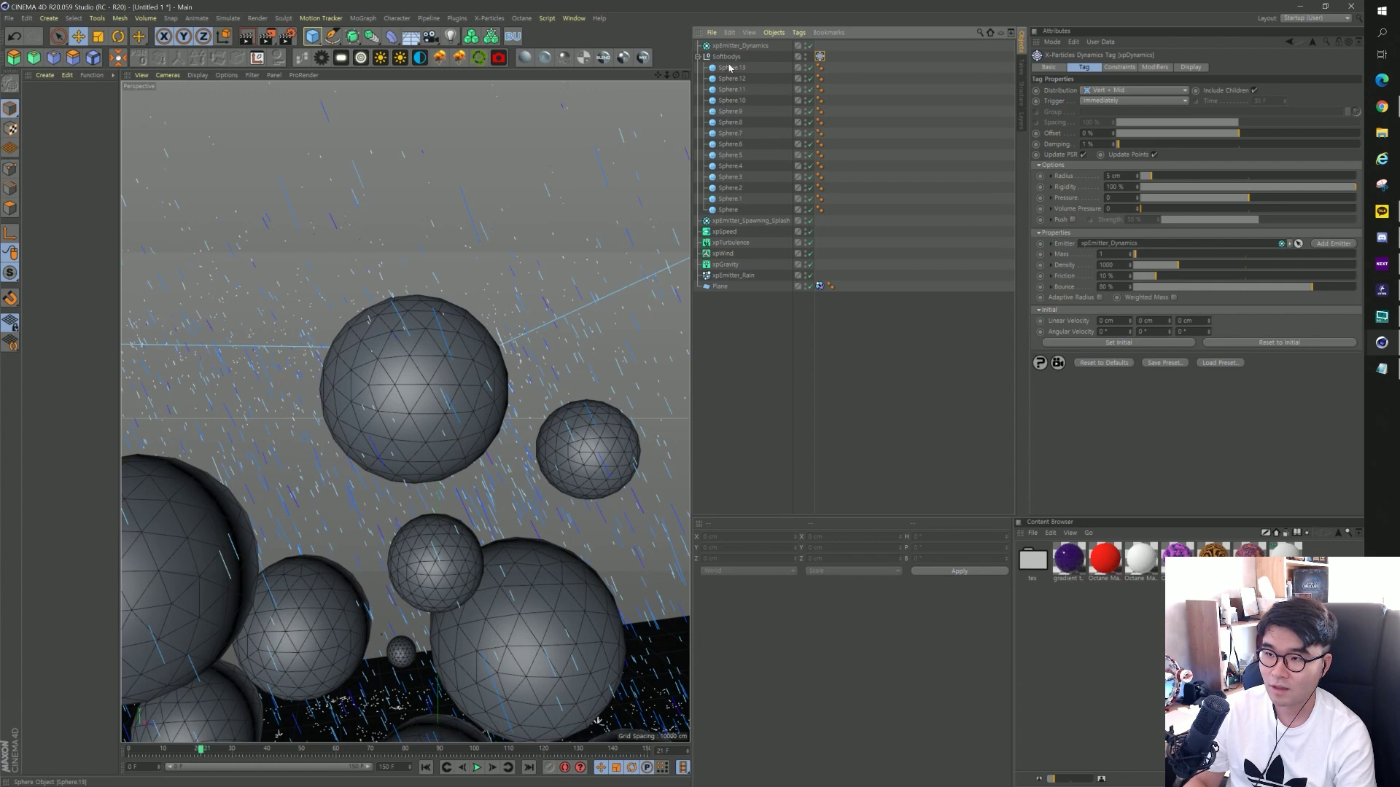
left_click(698, 56)
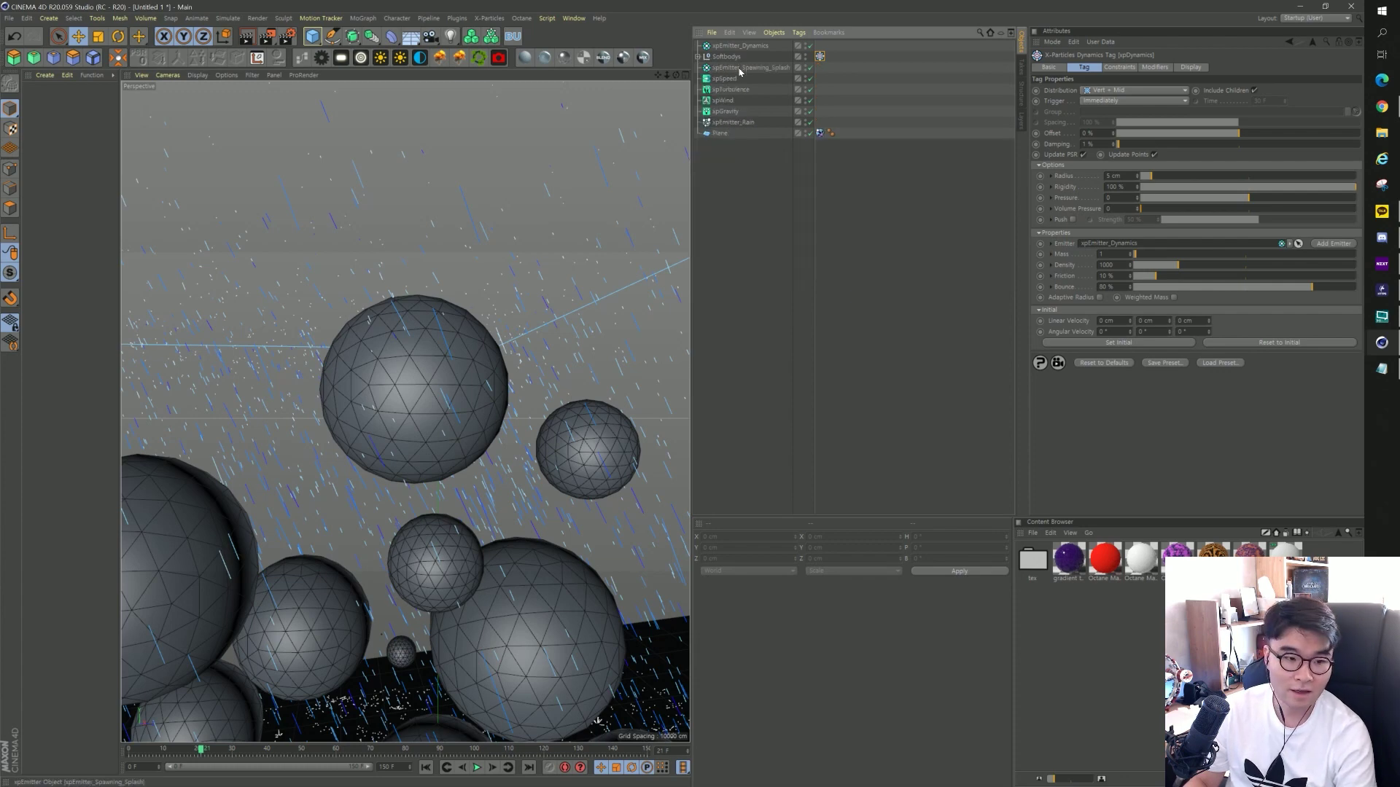
scroll(559, 424, "down", 2)
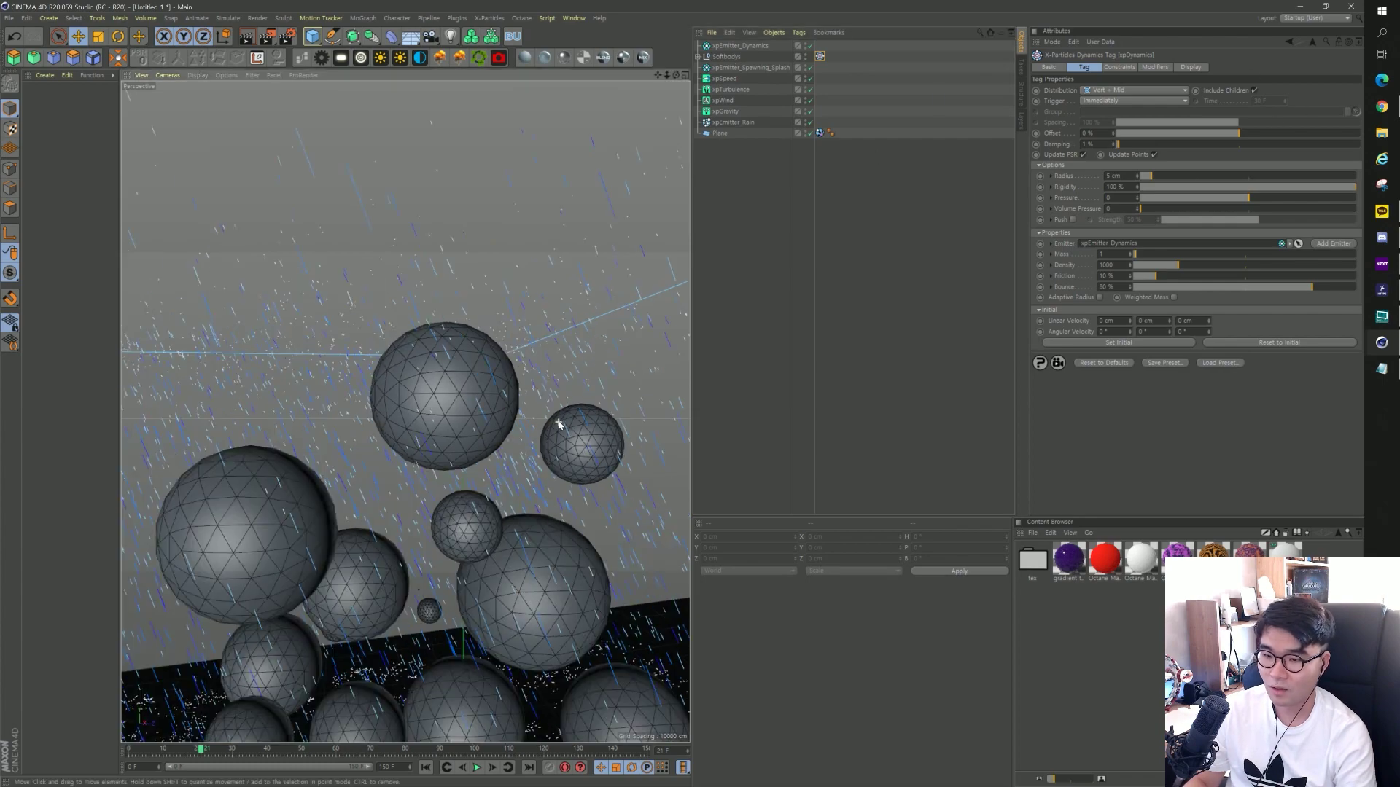
scroll(559, 424, "down", 2)
scroll(560, 424, "down", 2)
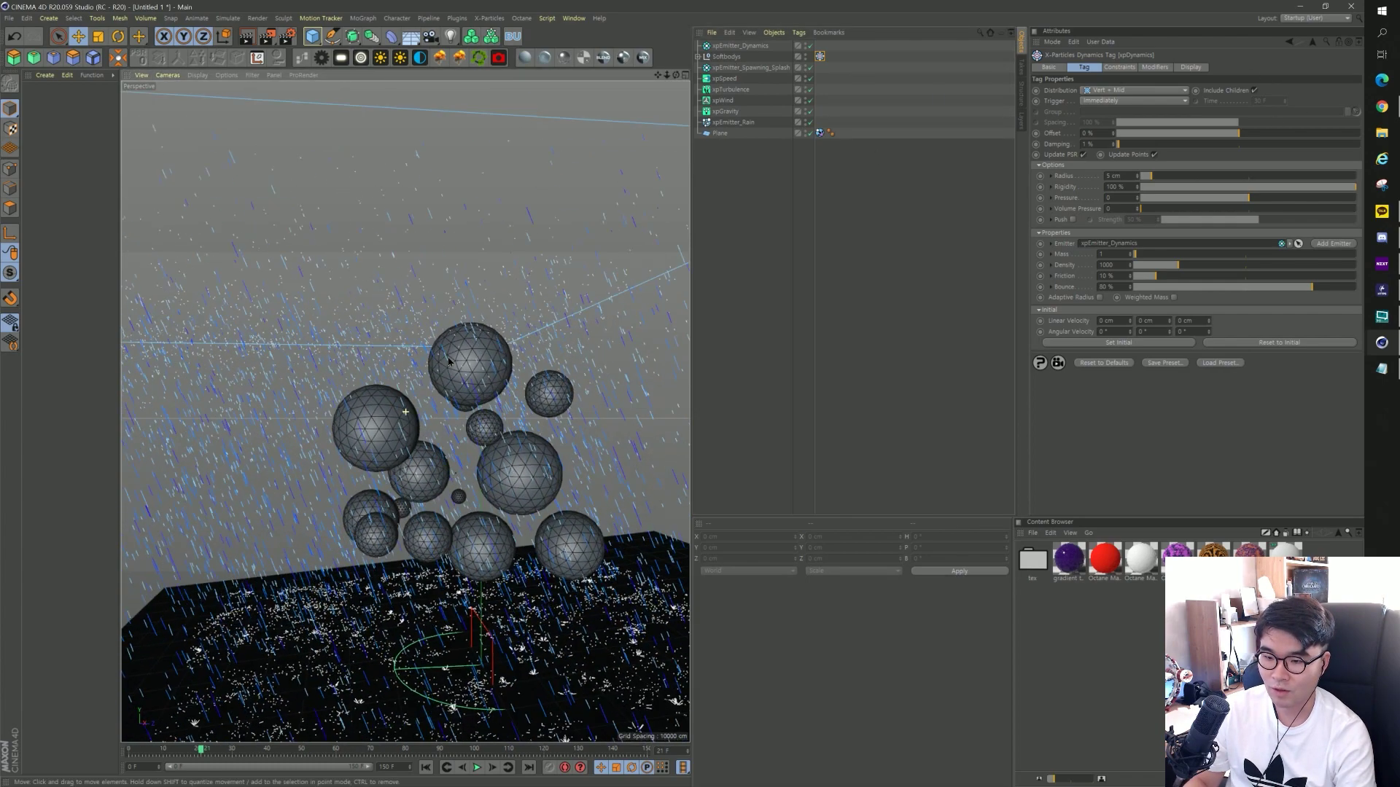
Disable the splash and rain emitters, then preview the soft bodies and rewind to frame 0.
left_click(425, 769)
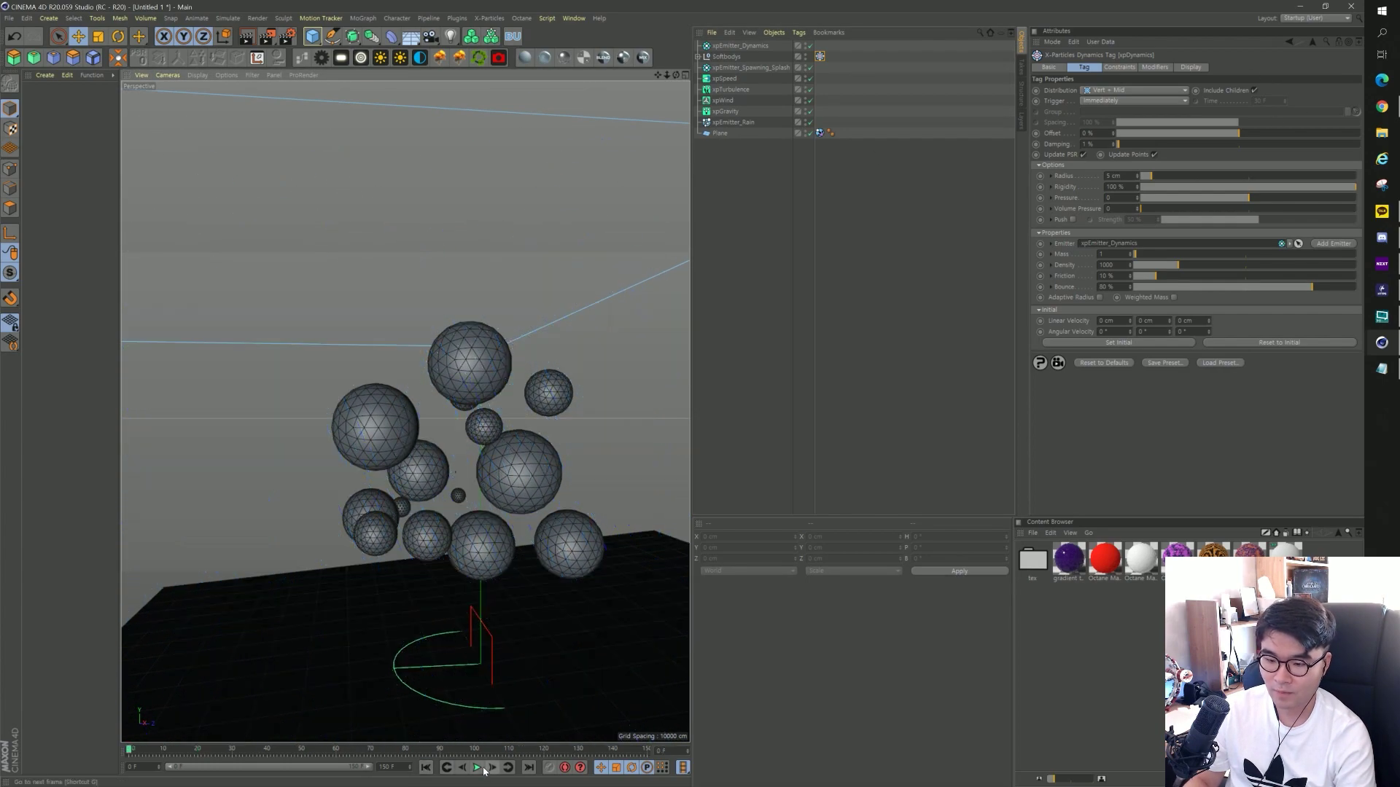
left_click(809, 67)
left_click(810, 122)
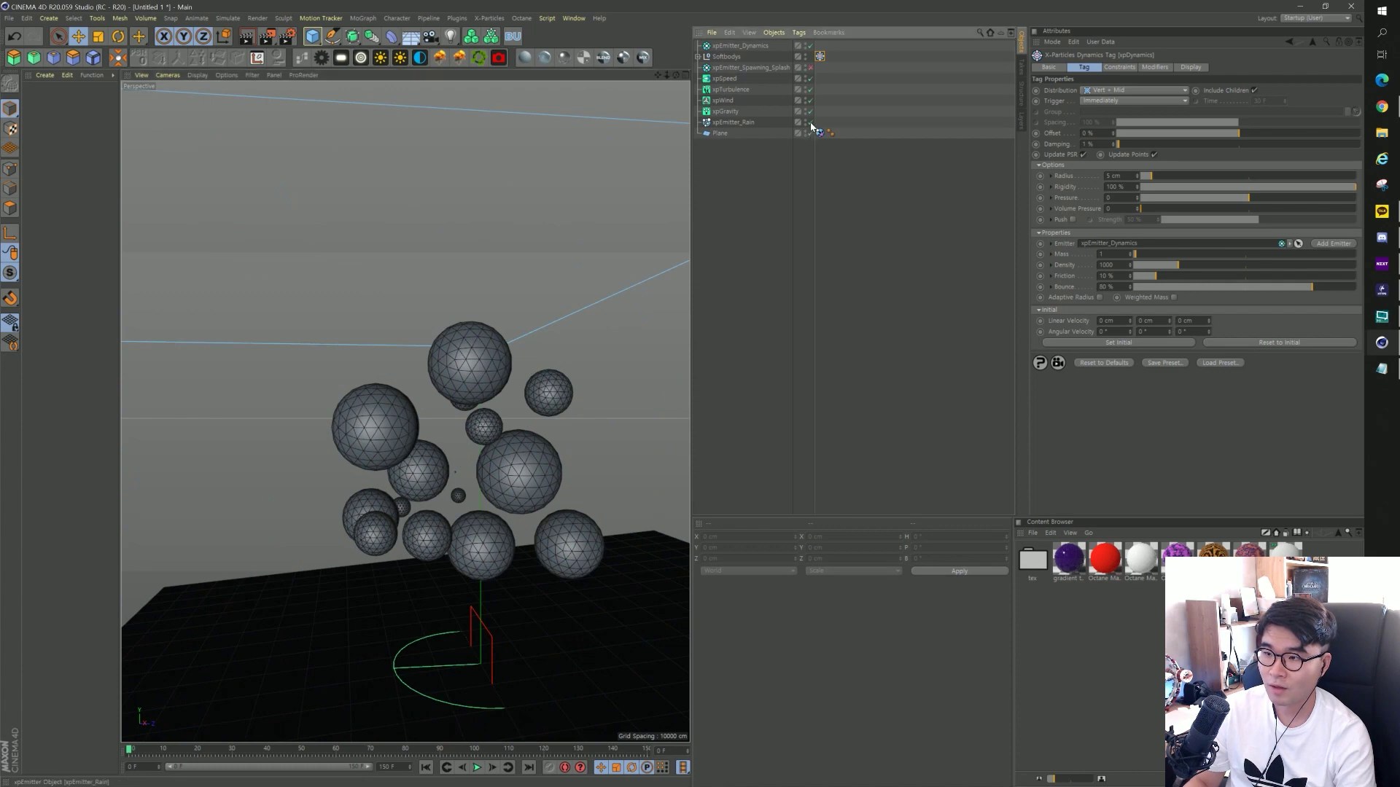
left_click(476, 769)
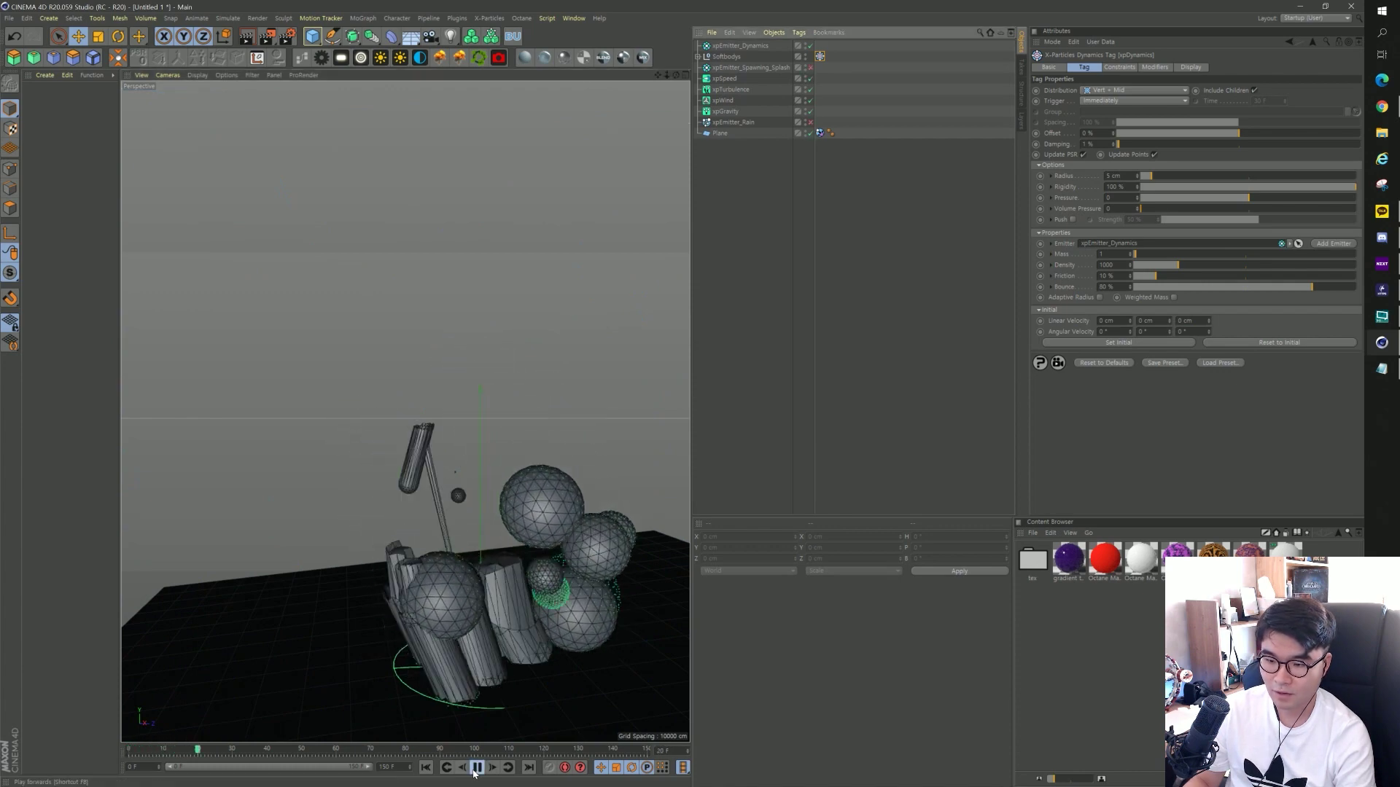
left_click(477, 768)
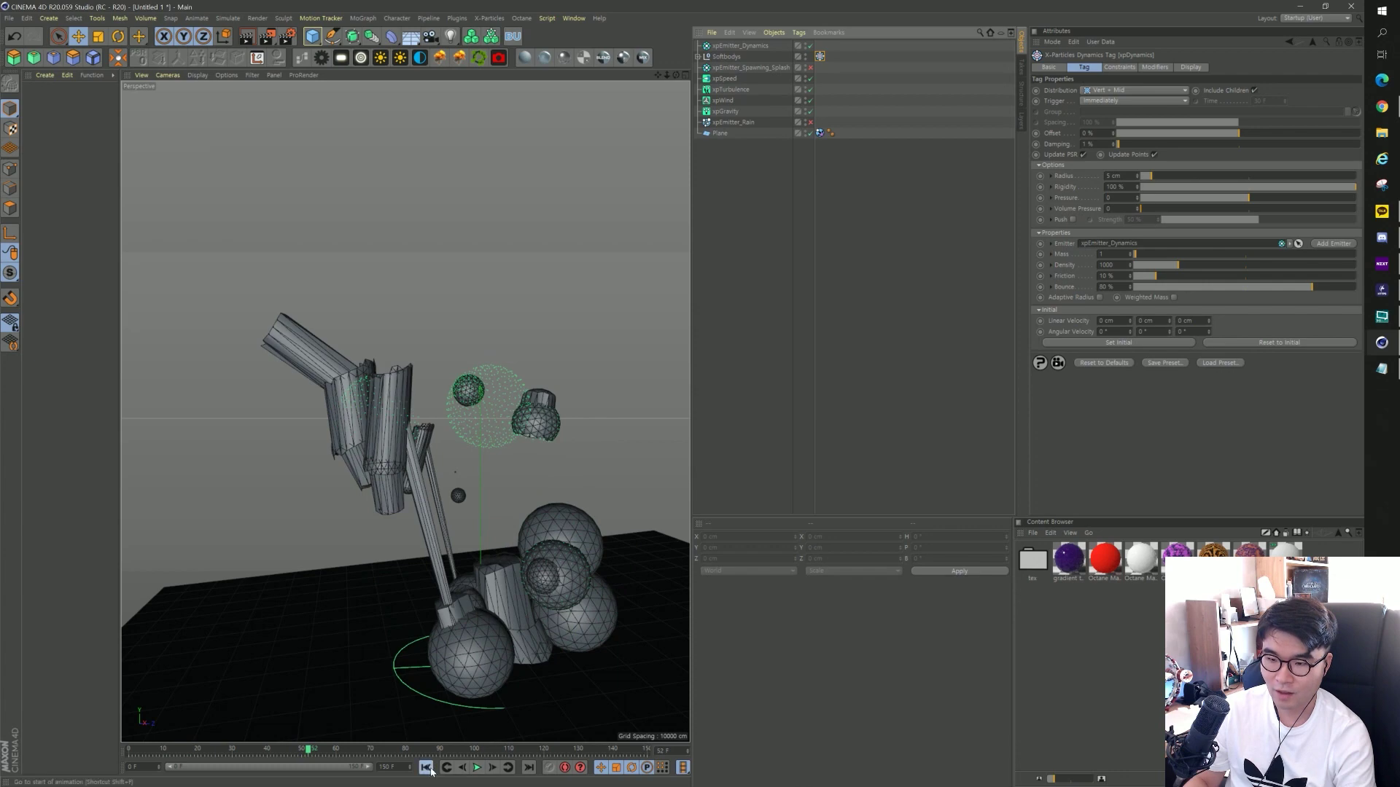
left_click(426, 768)
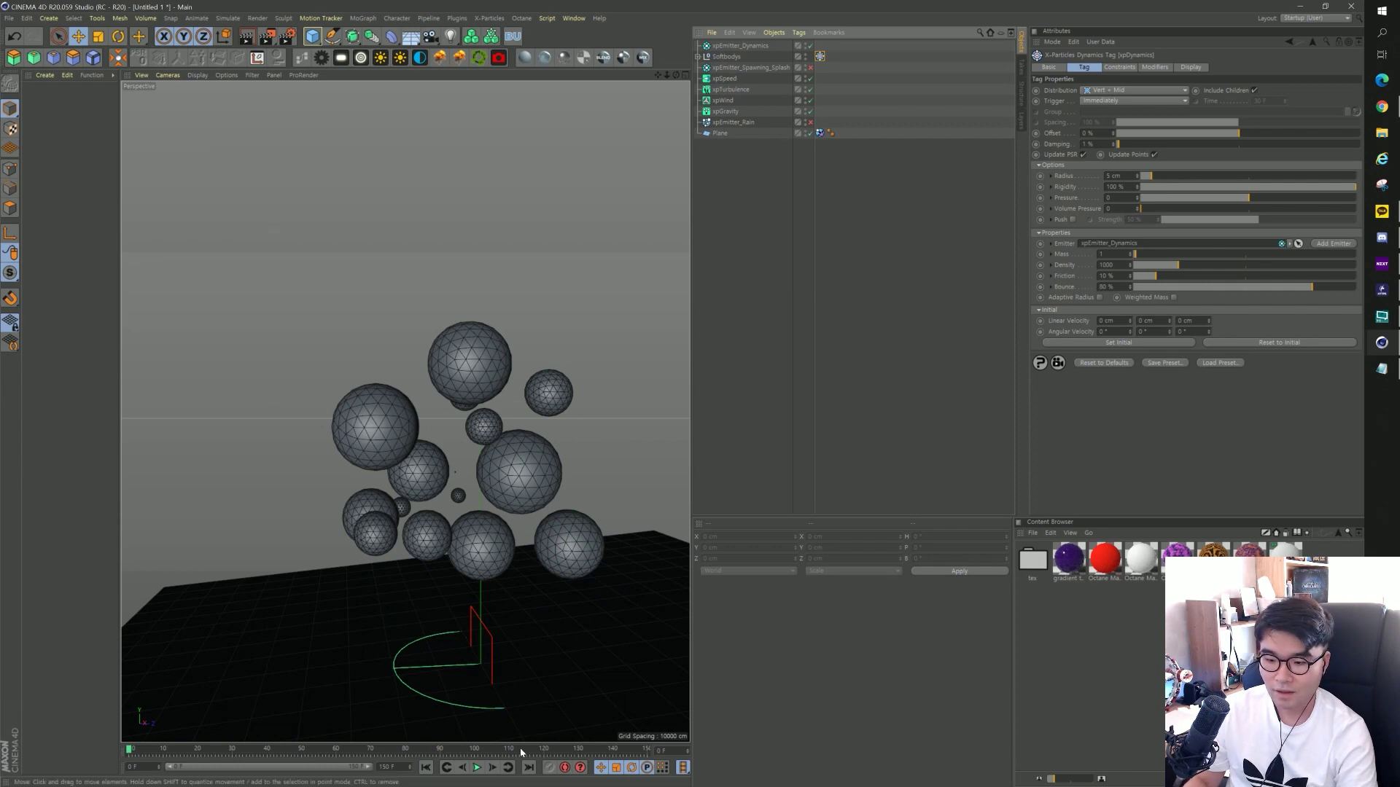
Recentre the spheres, replay the collapse preview, rewind, and select xpEmitter_Dynamics.
middle_click_drag(524, 464, 453, 391, "alt")
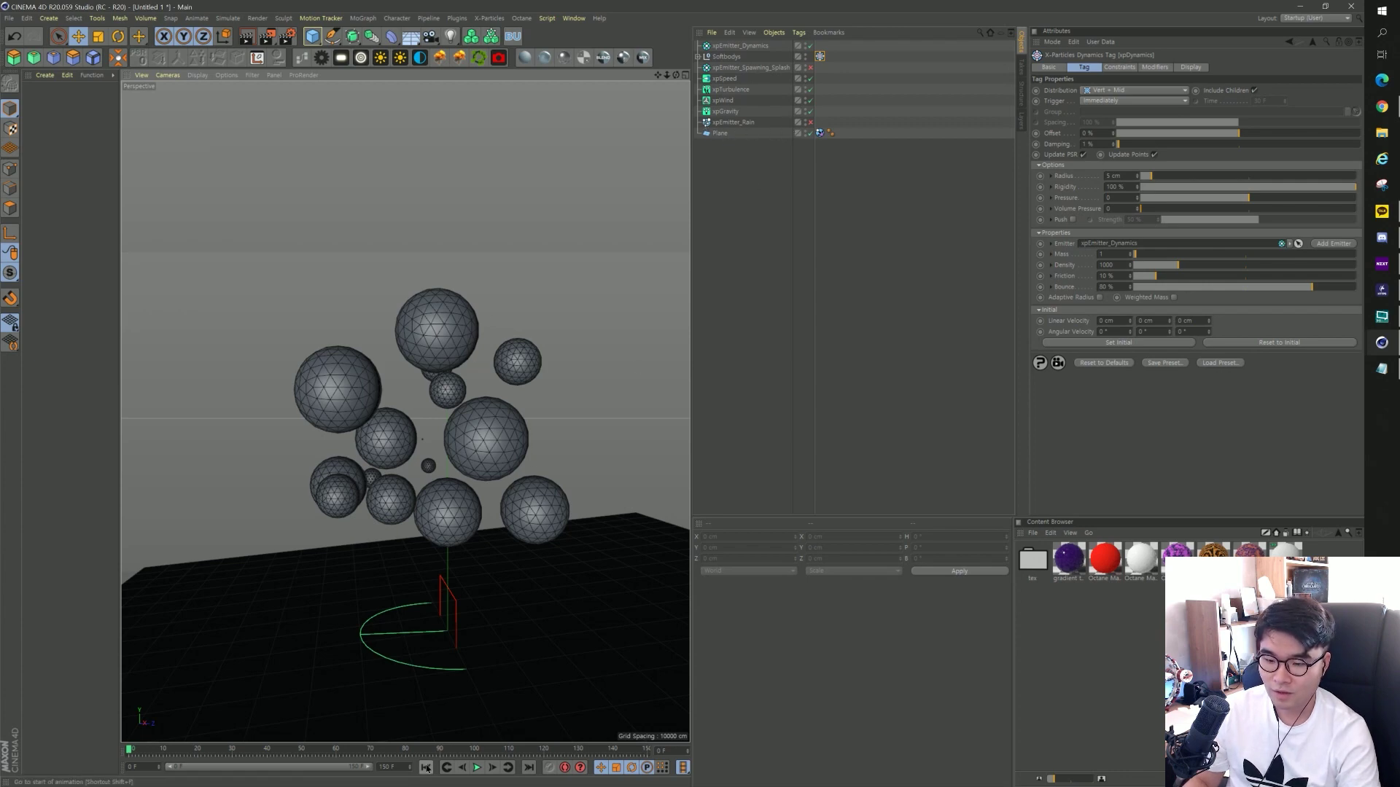
left_click(477, 767)
left_click(477, 767)
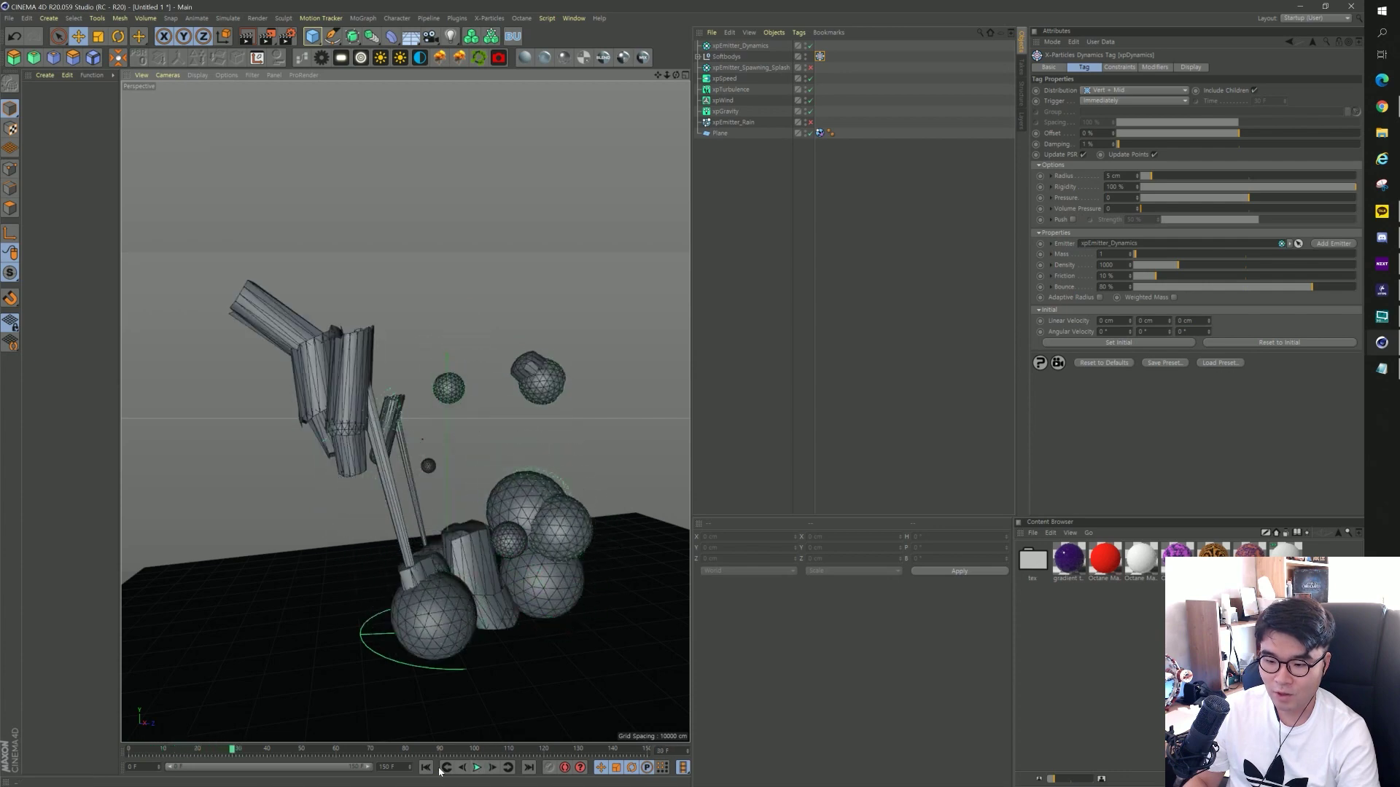
left_click(426, 768)
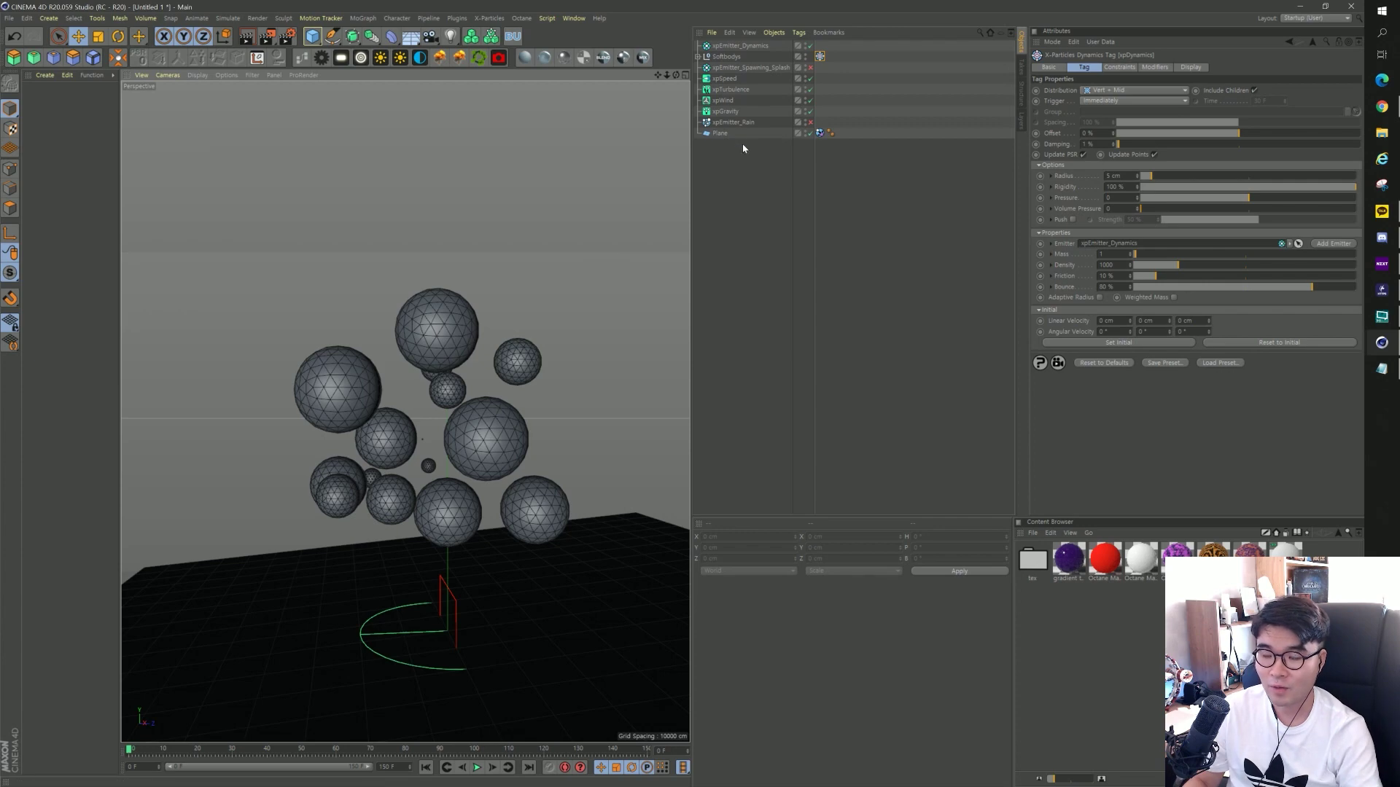
left_click(740, 47)
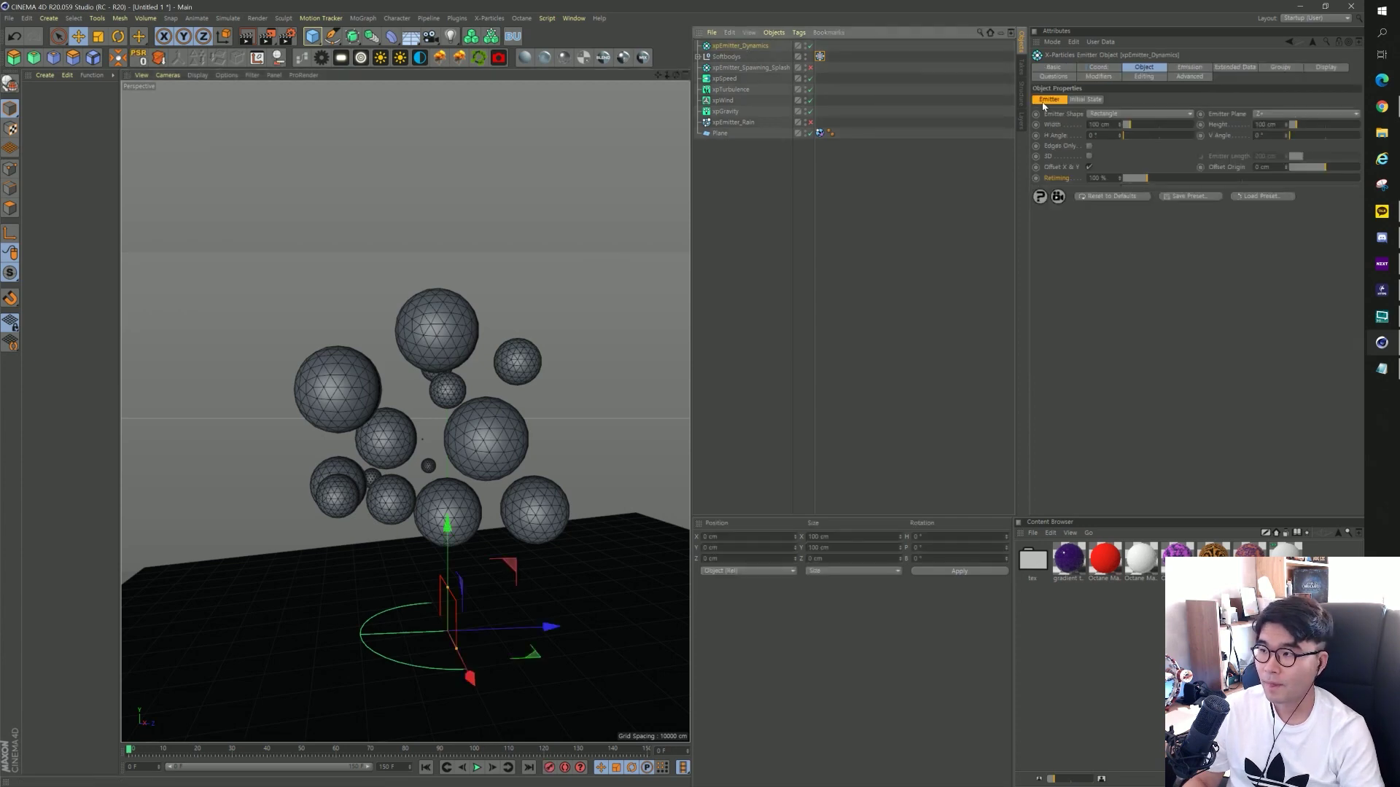
Add xpSpeed, xpTurbulence and xpWind to xpEmitter_Dynamics's Modifiers objects list.
left_click(1096, 78)
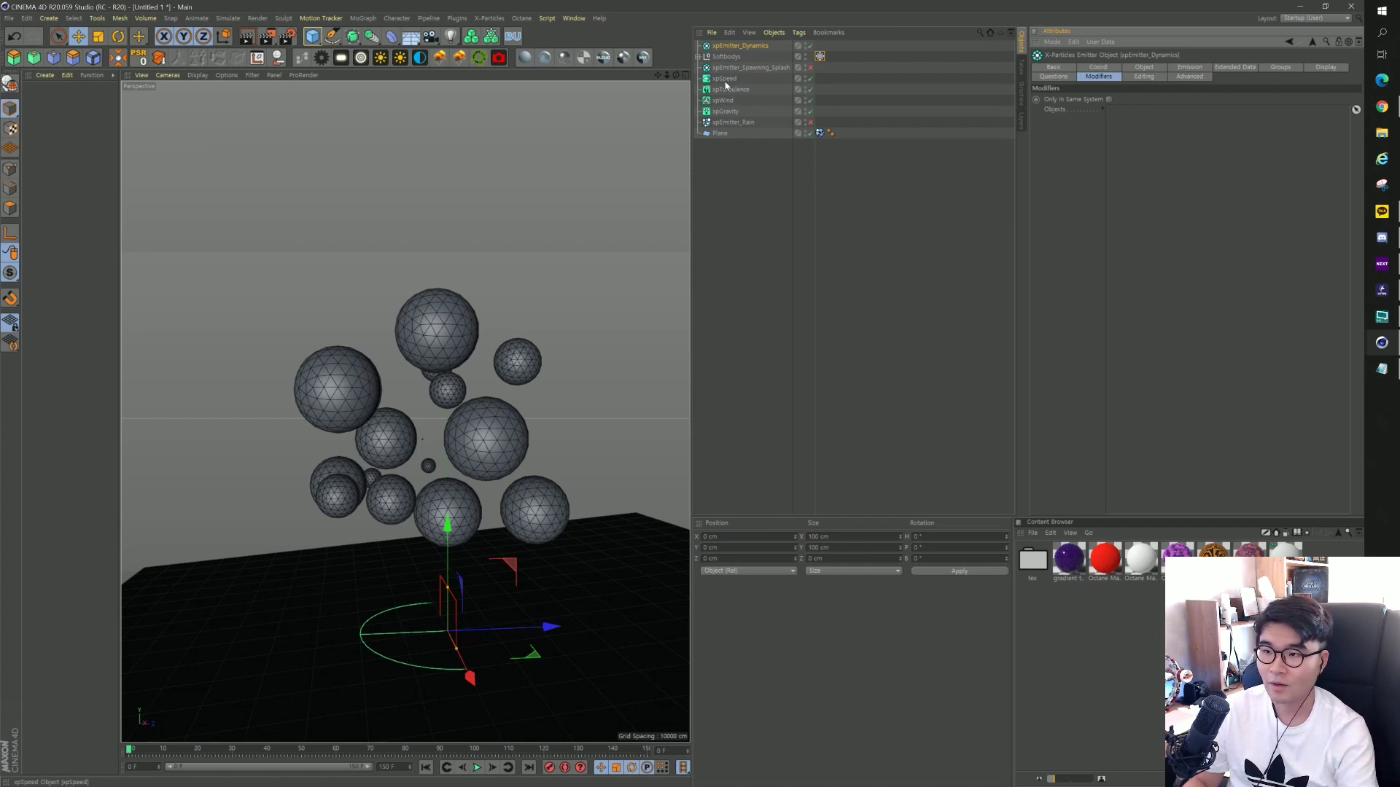
left_click_drag(729, 78, 1123, 115)
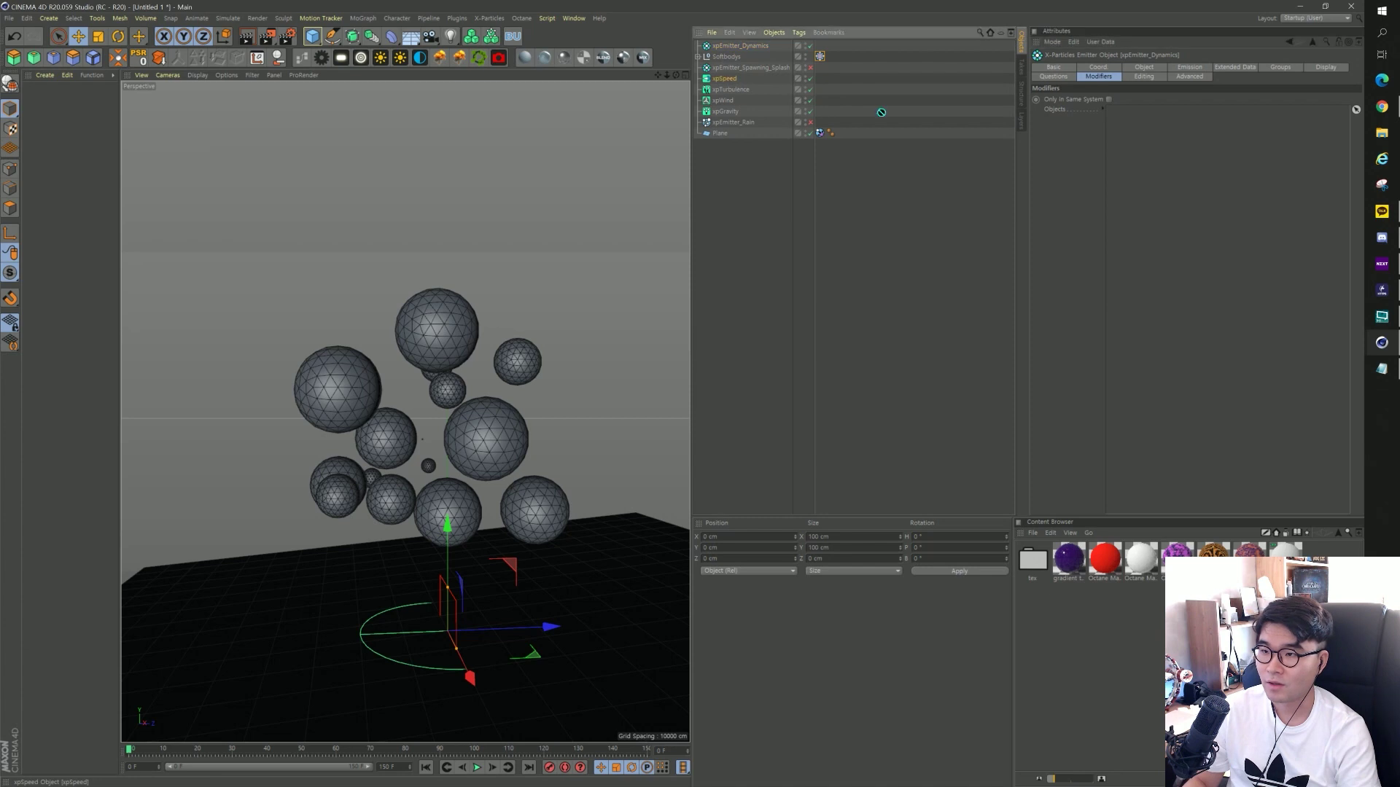
left_click_drag(729, 89, 1126, 132)
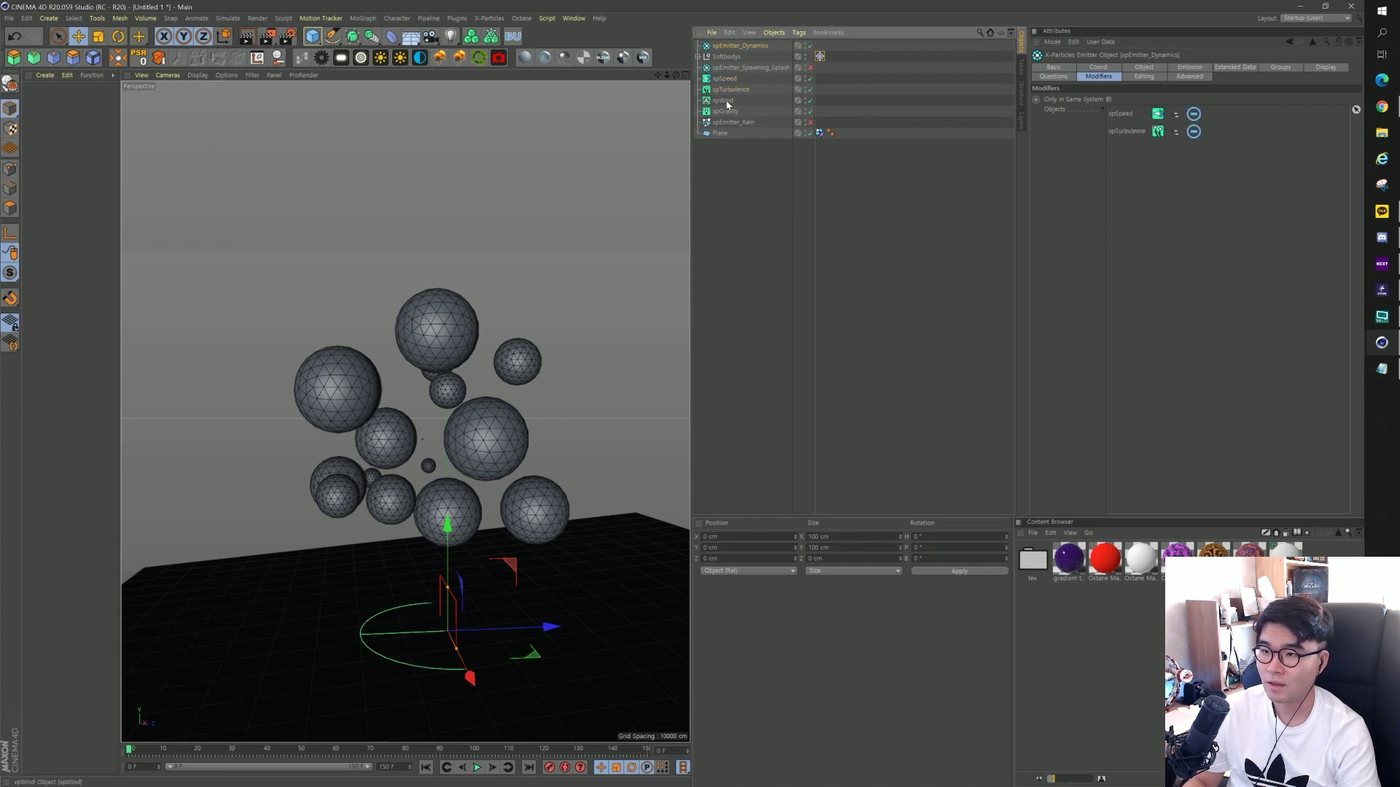
left_click_drag(1213, 181, 1199, 119)
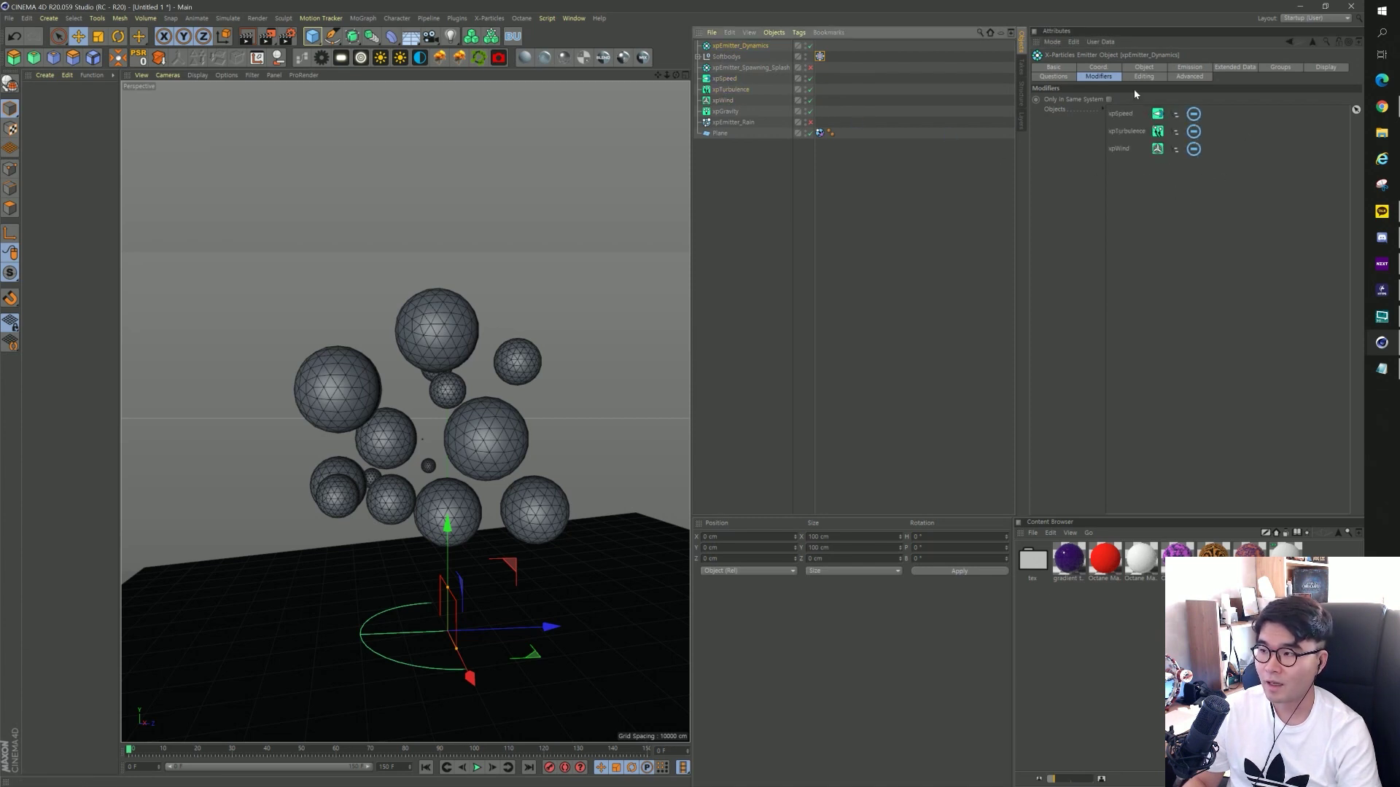
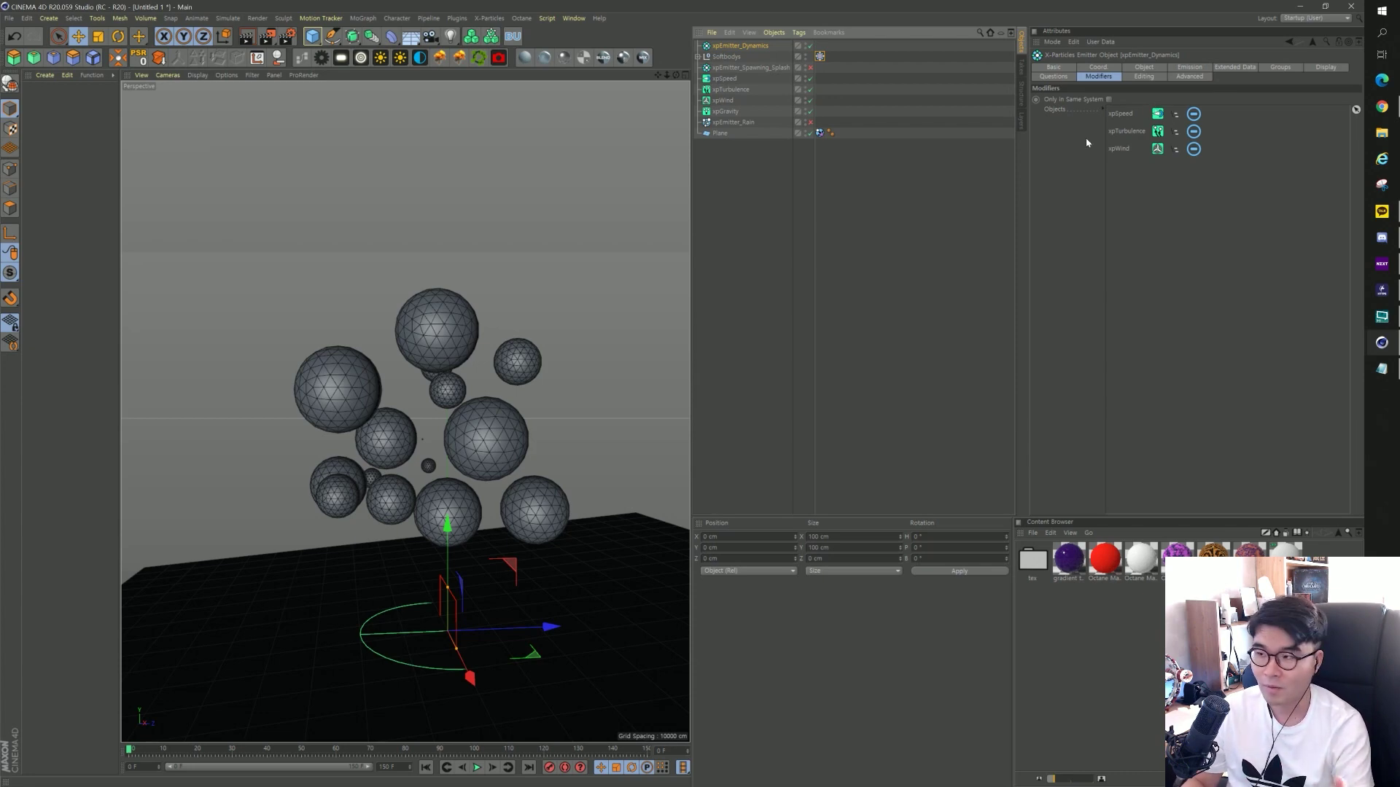
Preview the current simulation, then rewind it to the first frame.
left_click(484, 769)
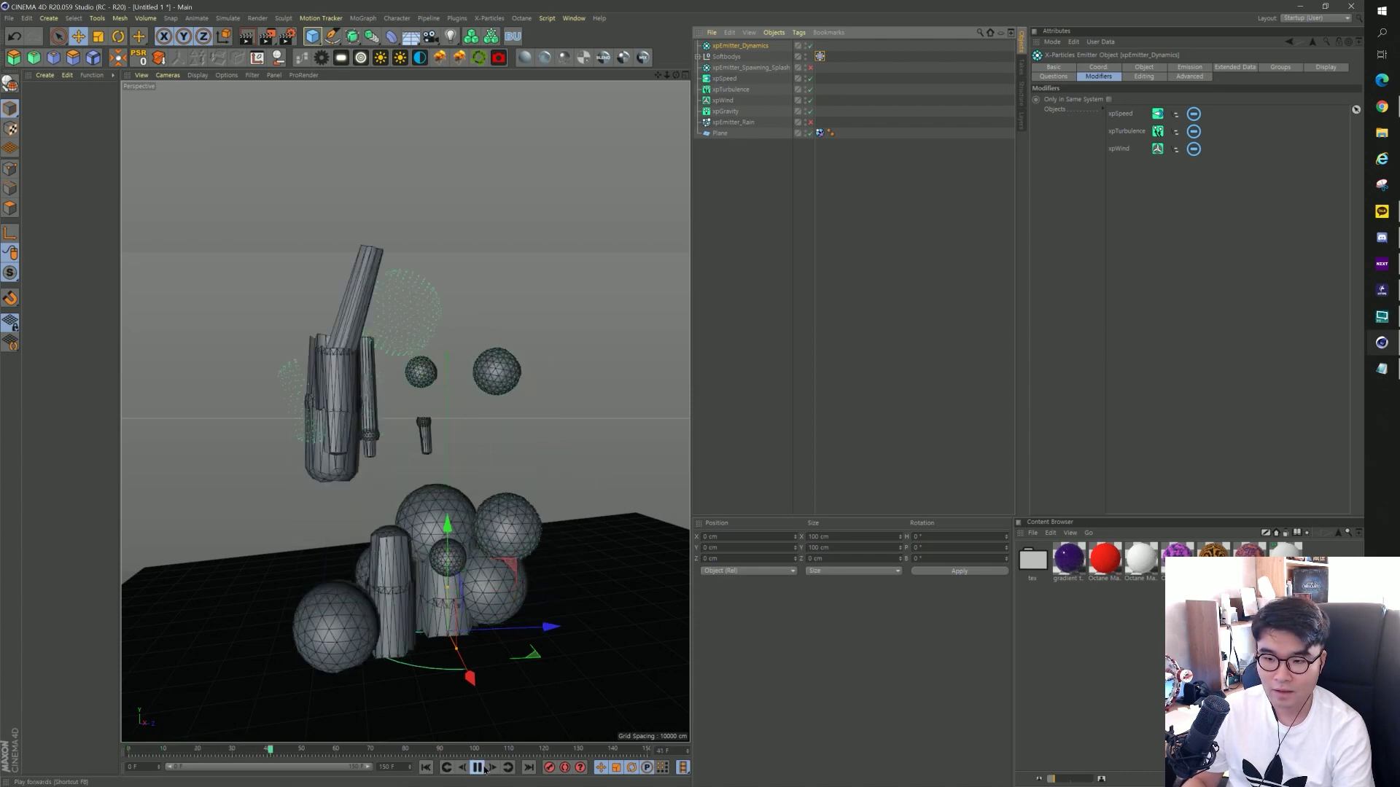
left_click(478, 768)
left_click(426, 768)
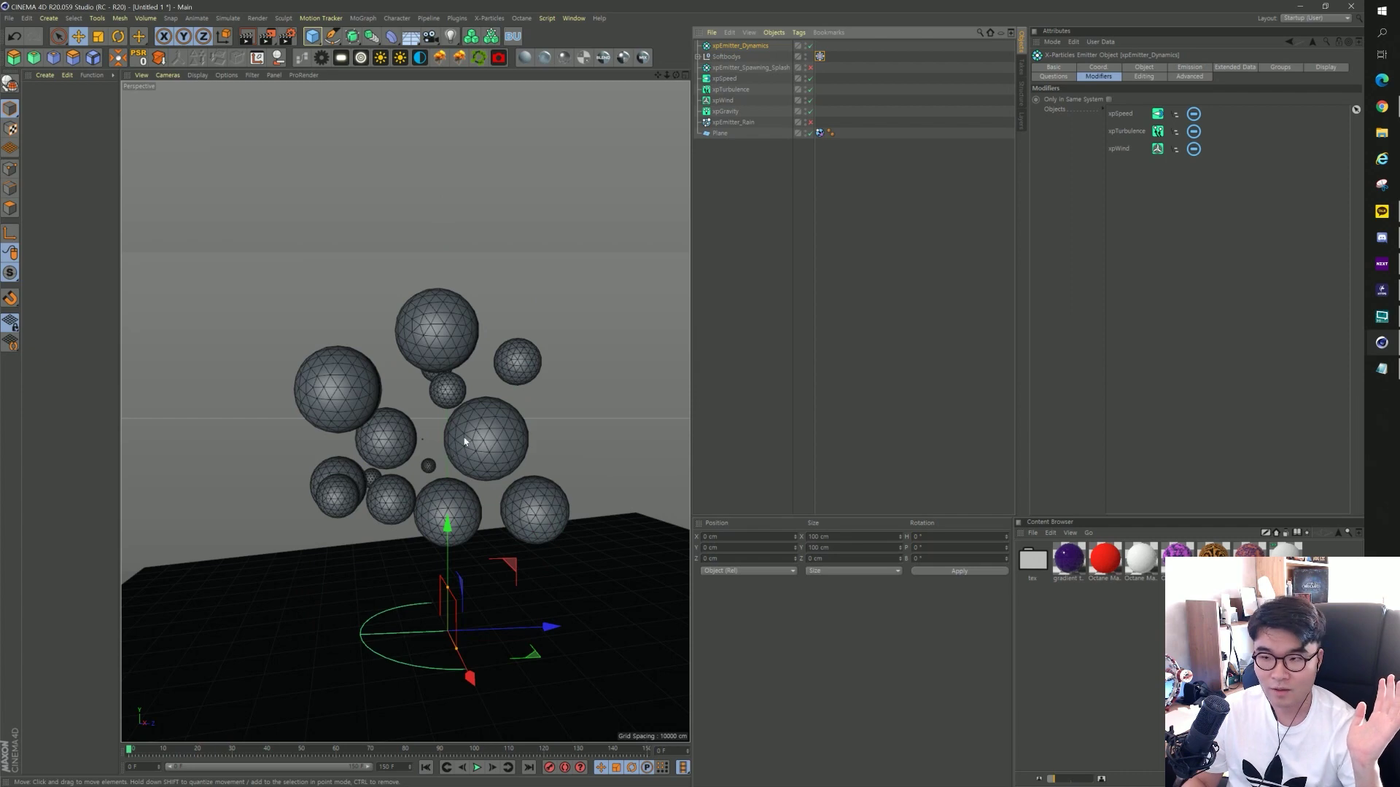
Duplicate the floor Plane, rename the copy Plane_dynamics, and select its xpCollider tag.
left_click(718, 134)
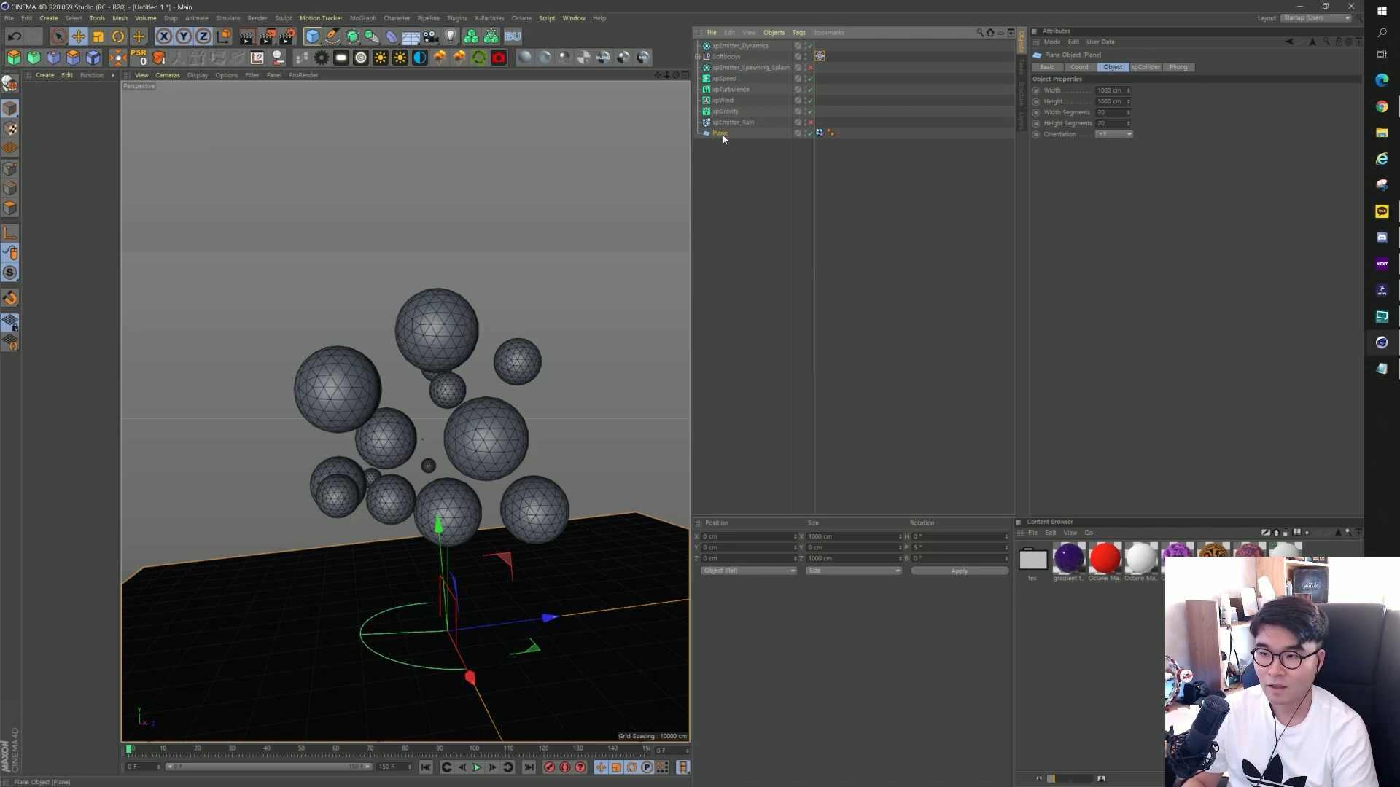
left_click_drag(725, 136, 725, 147, "ctrl")
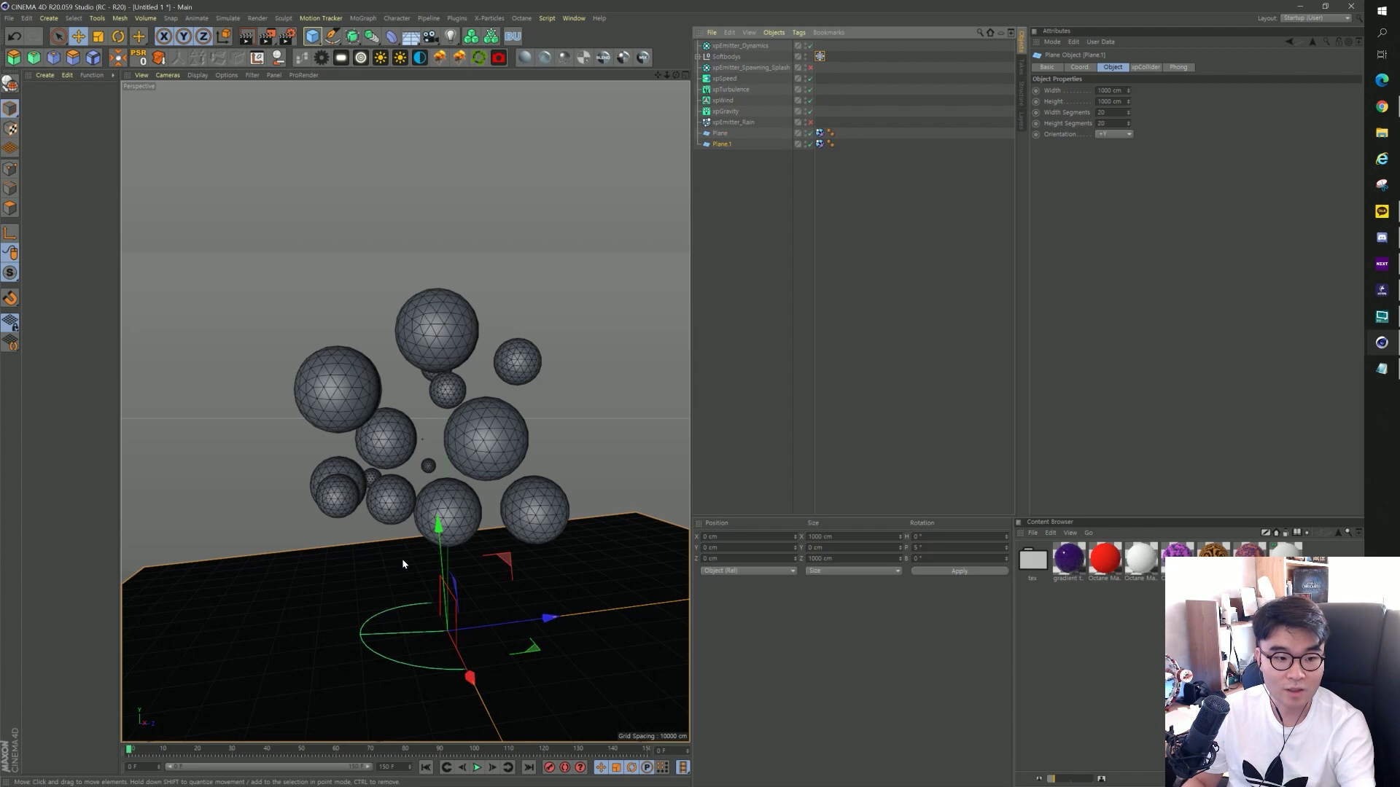
double_click(726, 145)
key("BackSpace")
key("BackSpace")
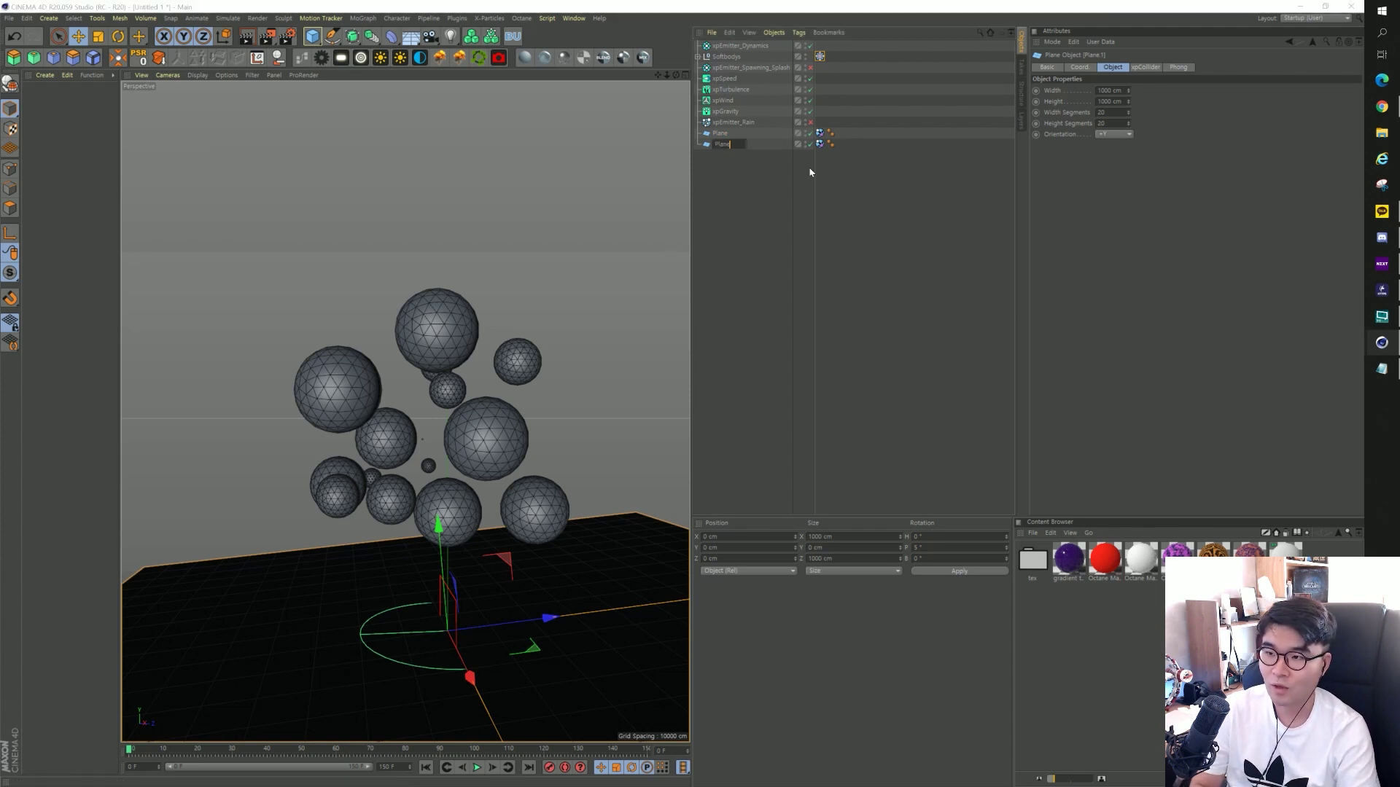
type("s_dynamic")
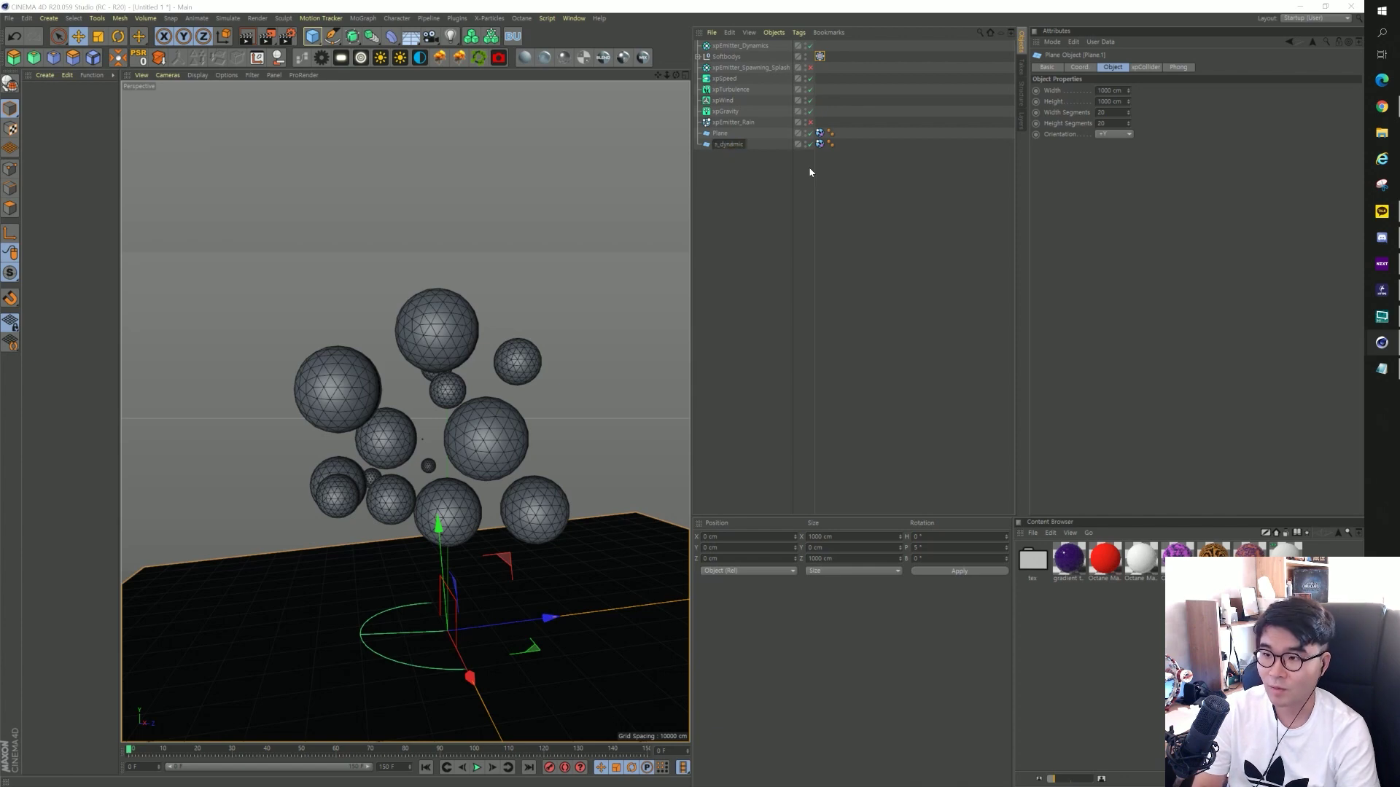
type("s")
key("Return")
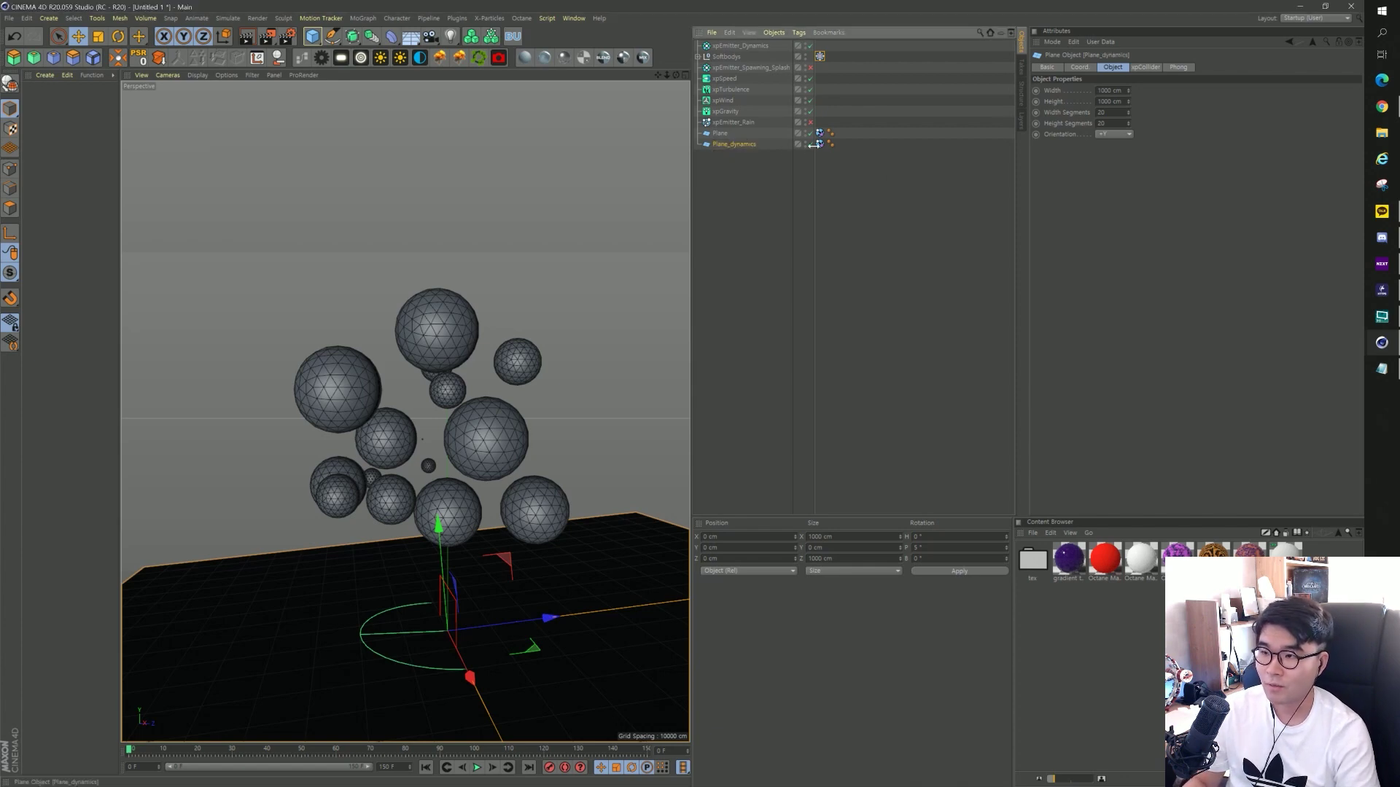
left_click(819, 144)
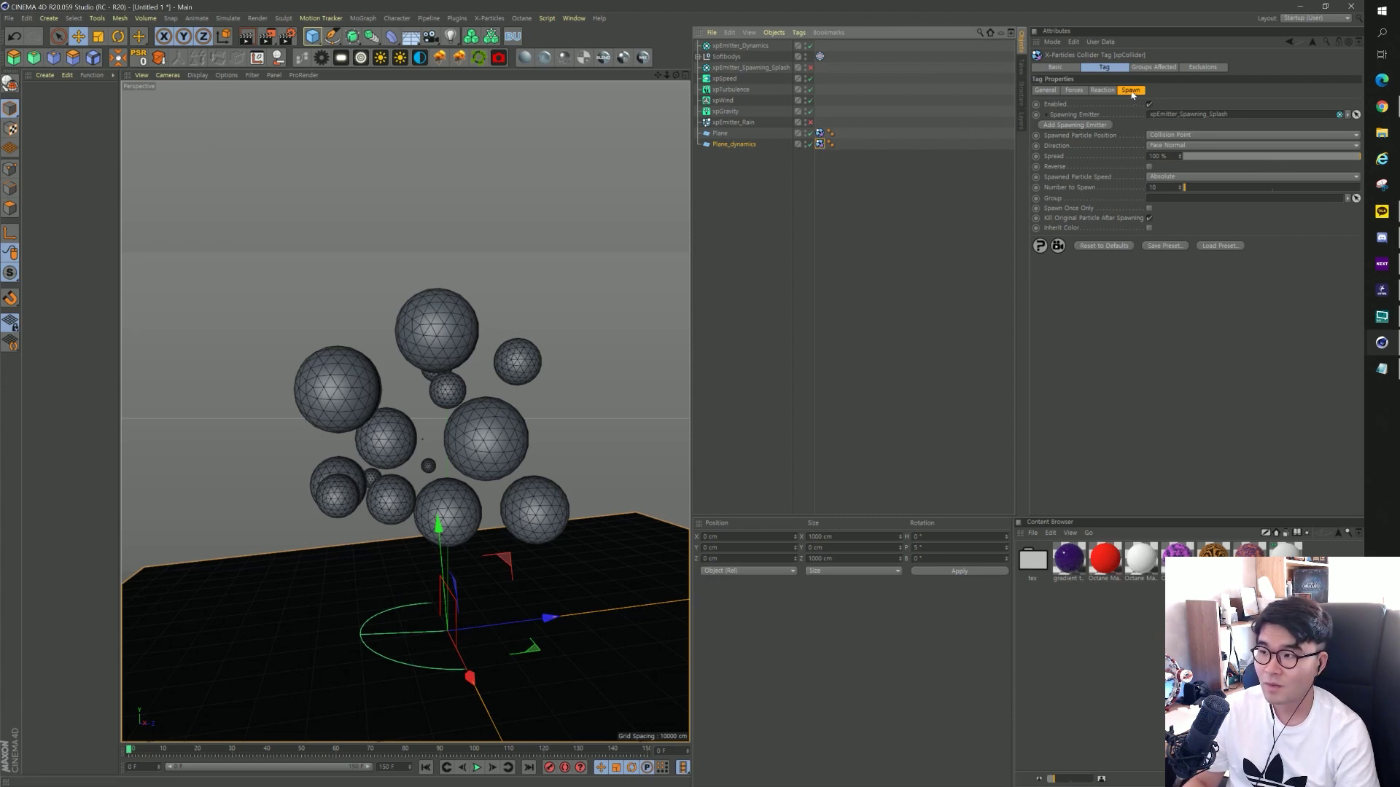
Disable collider spawning and exclude xpEmitter_Rain and xpEmitter_Spawning_Splash from Plane_dynamics' collider.
left_click(1150, 105)
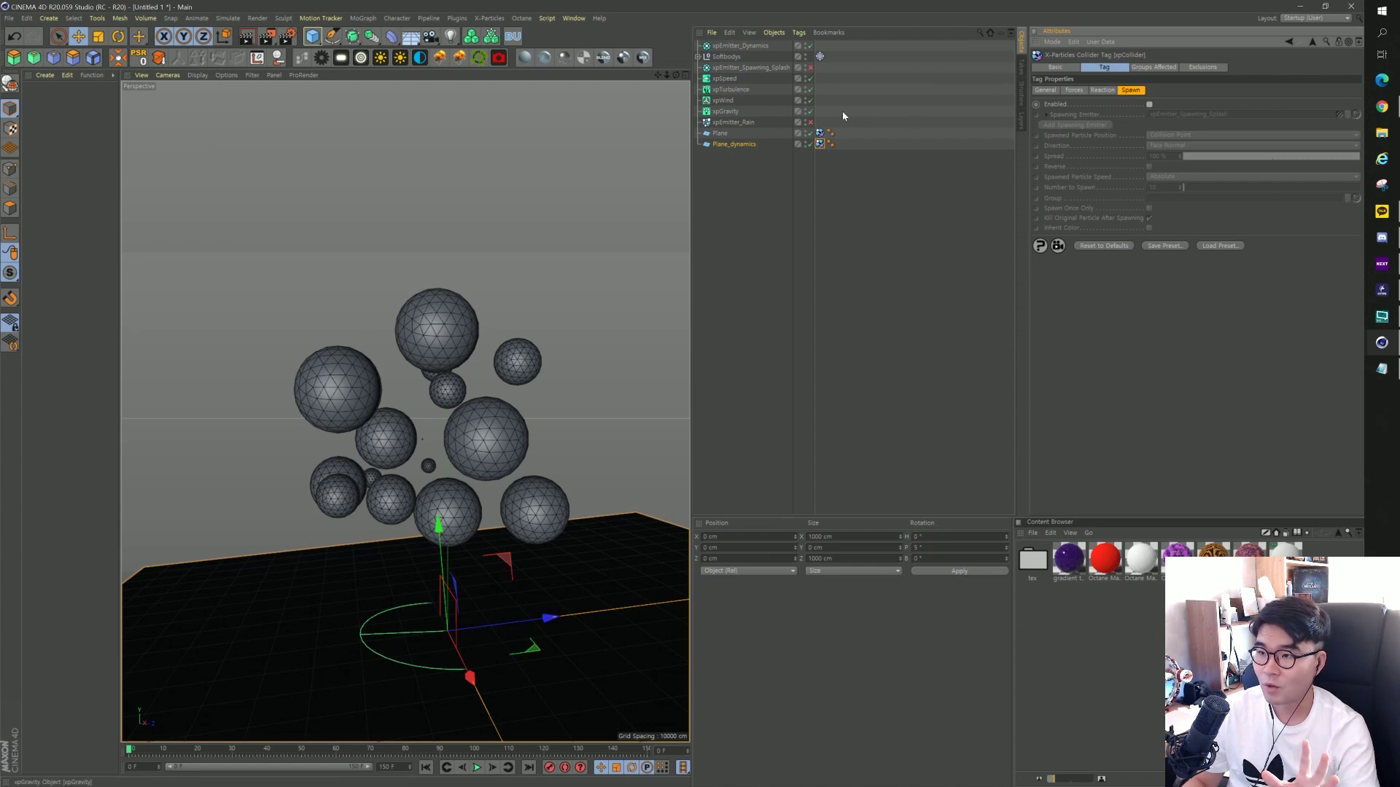
left_click(1198, 67)
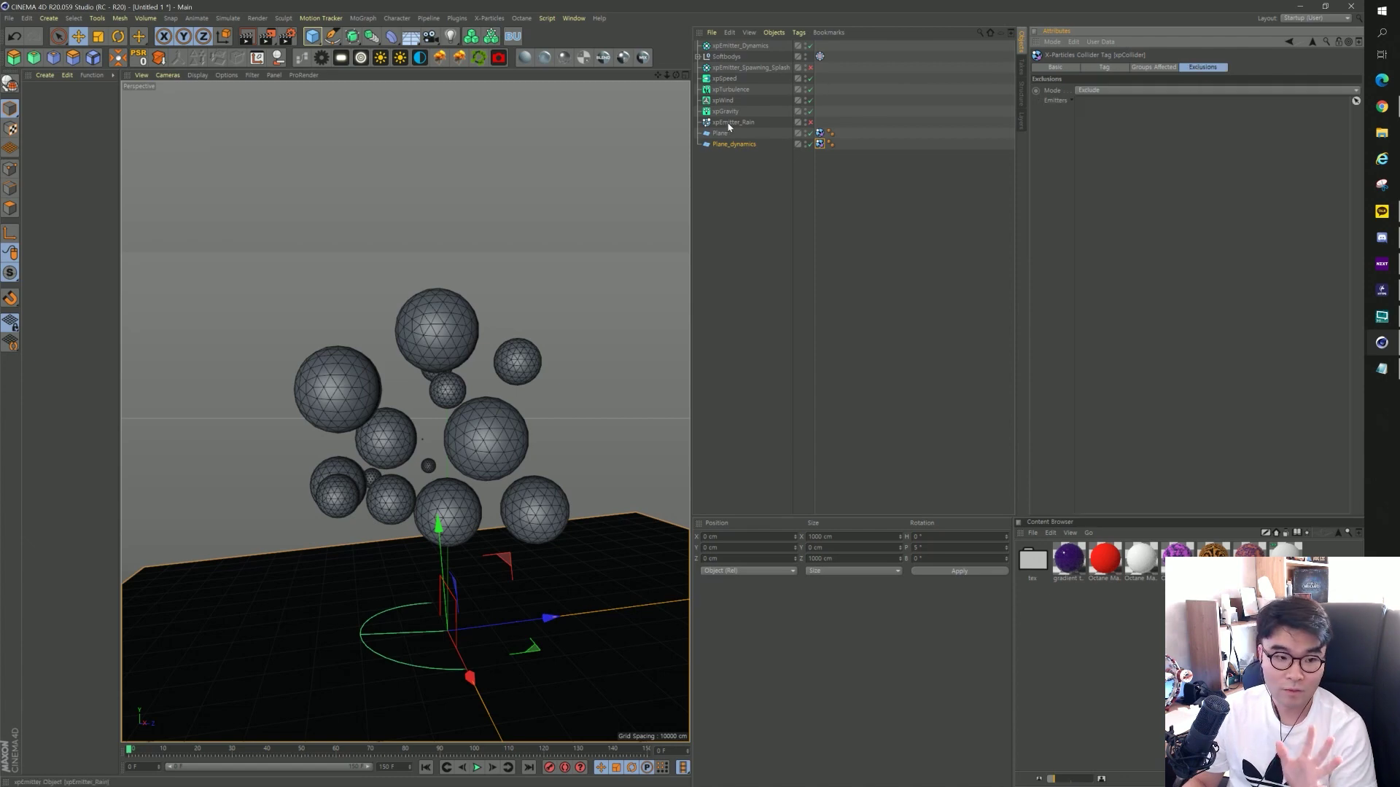
left_click_drag(729, 126, 1167, 142)
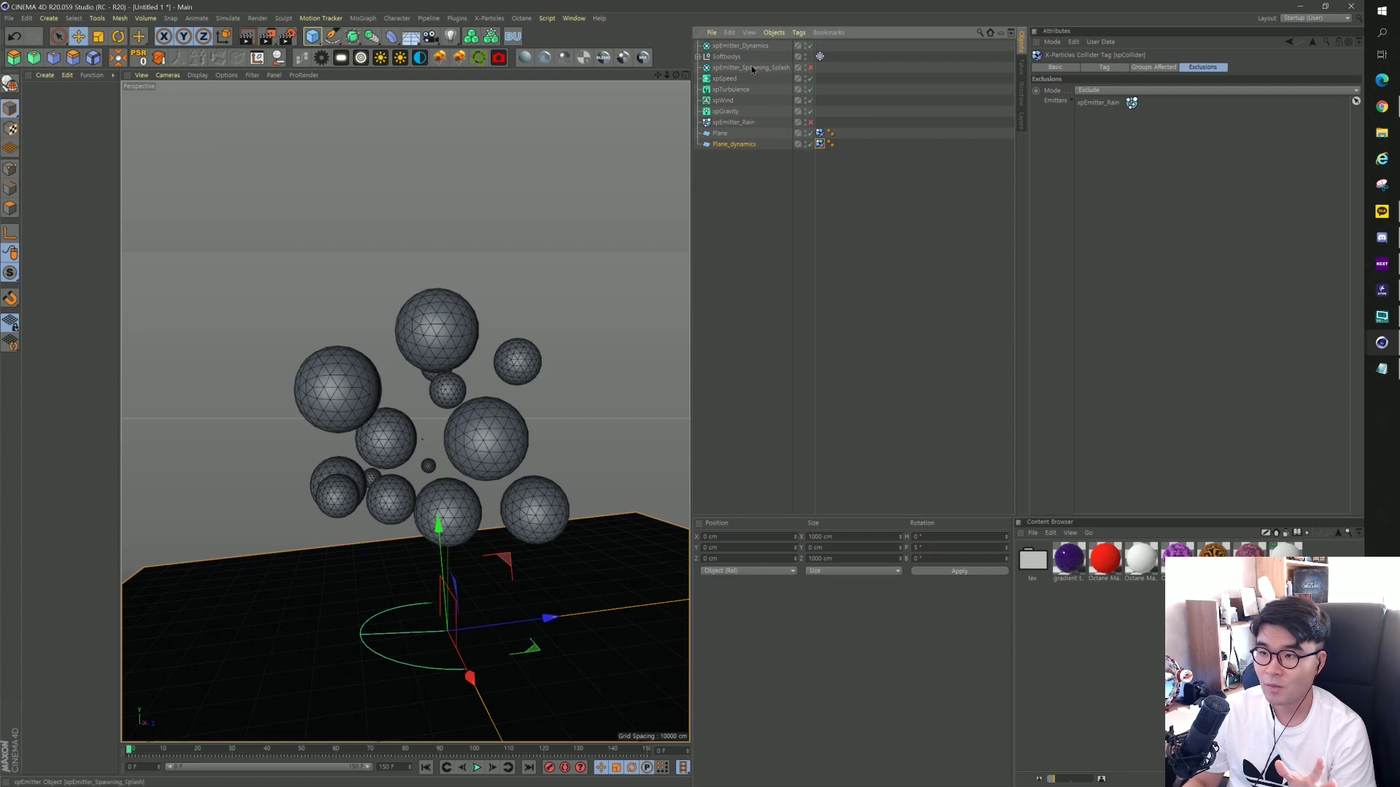
left_click_drag(1169, 132, 1153, 136)
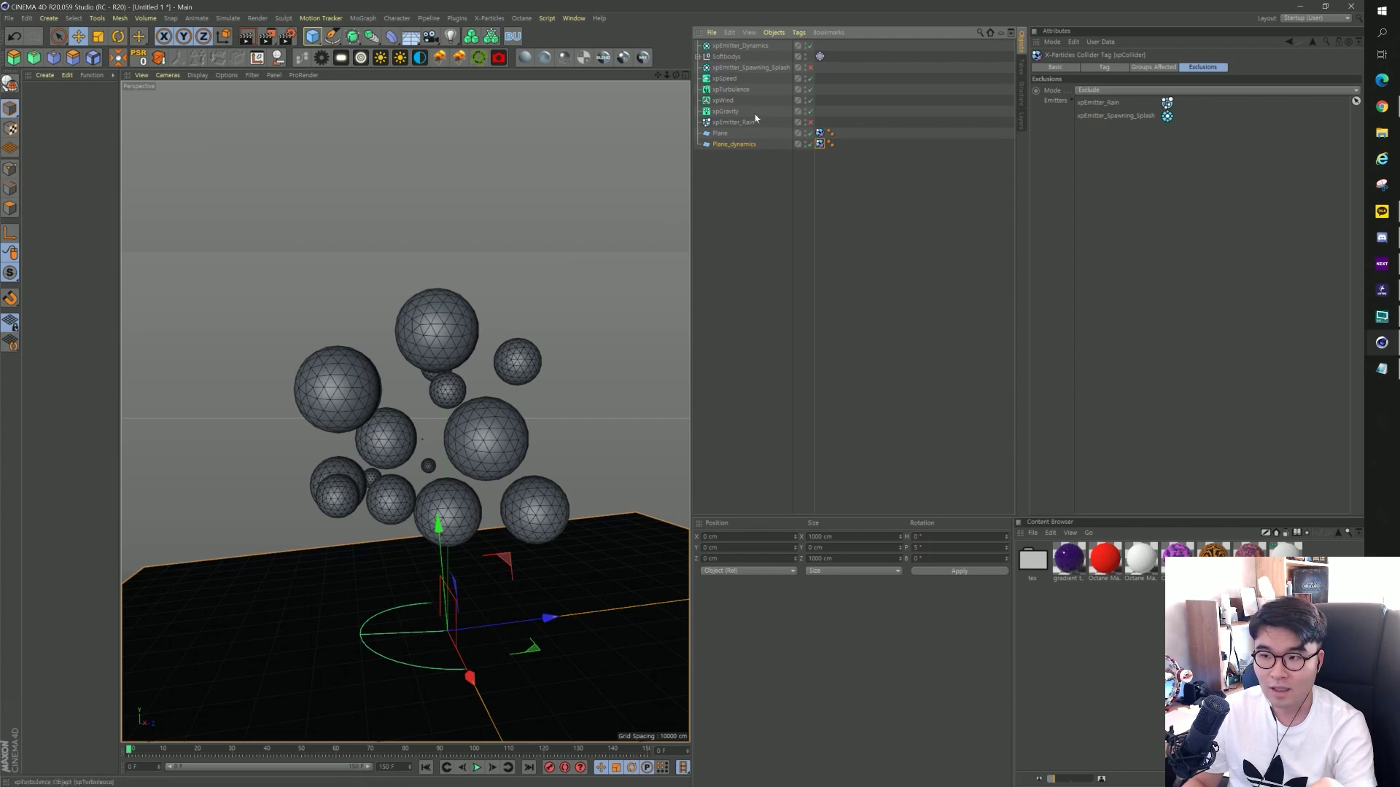
Add xpEmitter_Dynamics to the original Plane collider's exclusion list.
left_click(722, 134)
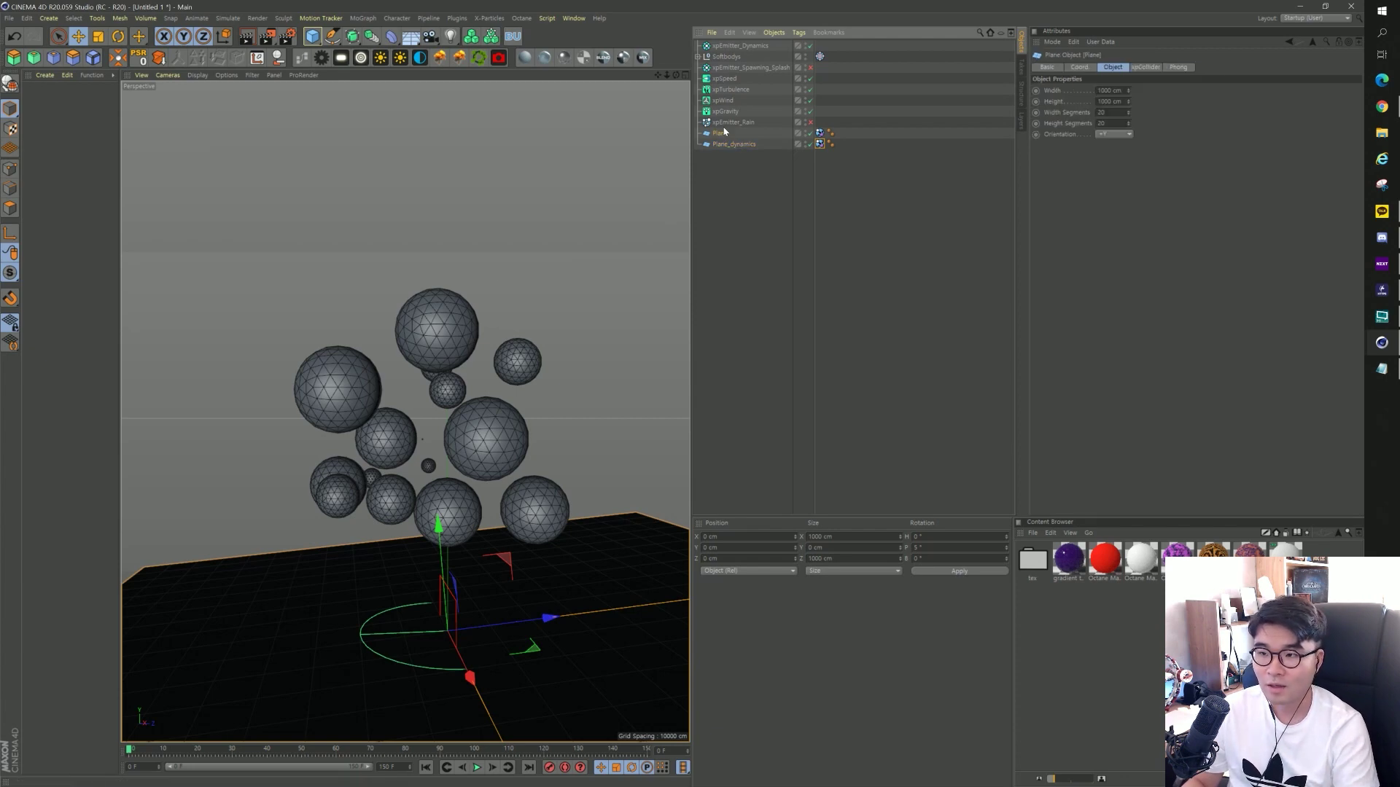
left_click(819, 132)
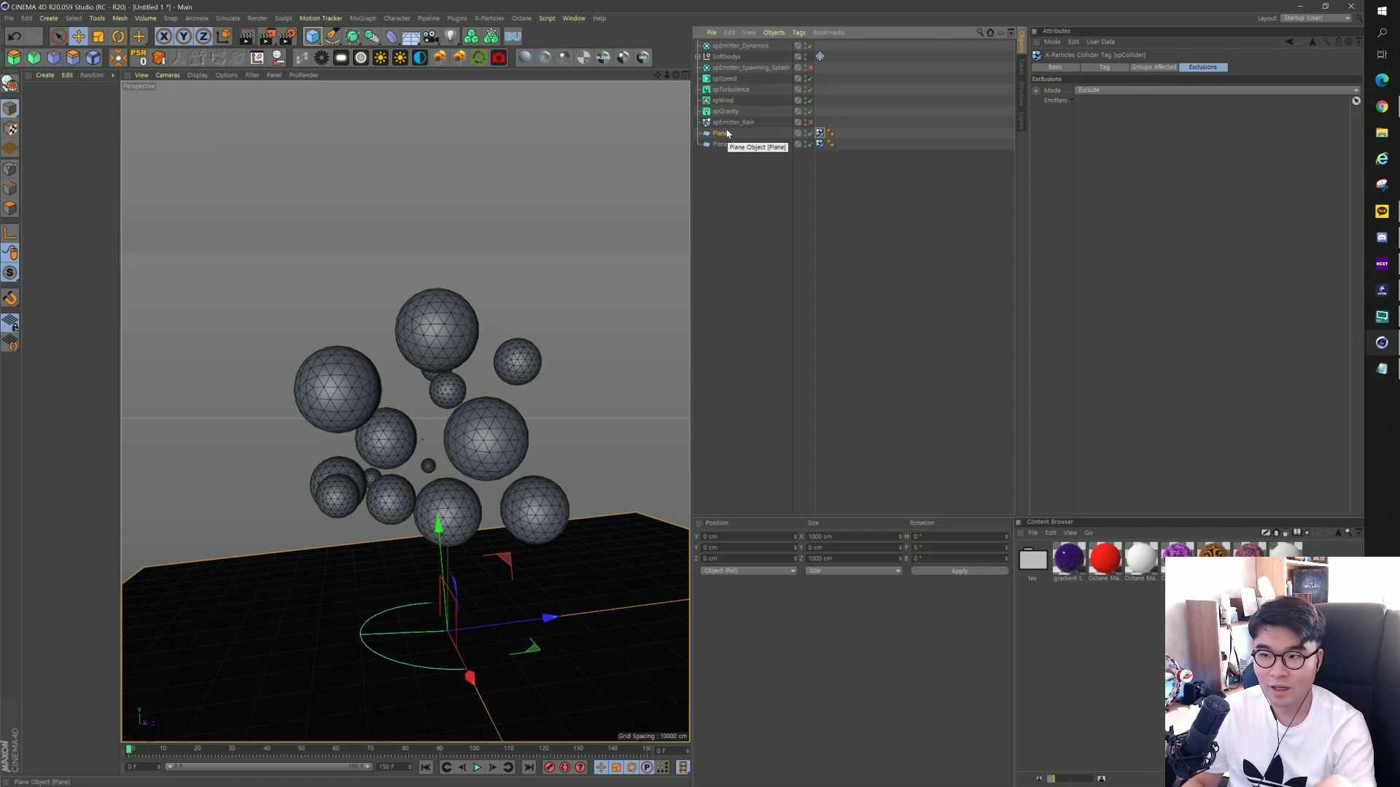
left_click(737, 46)
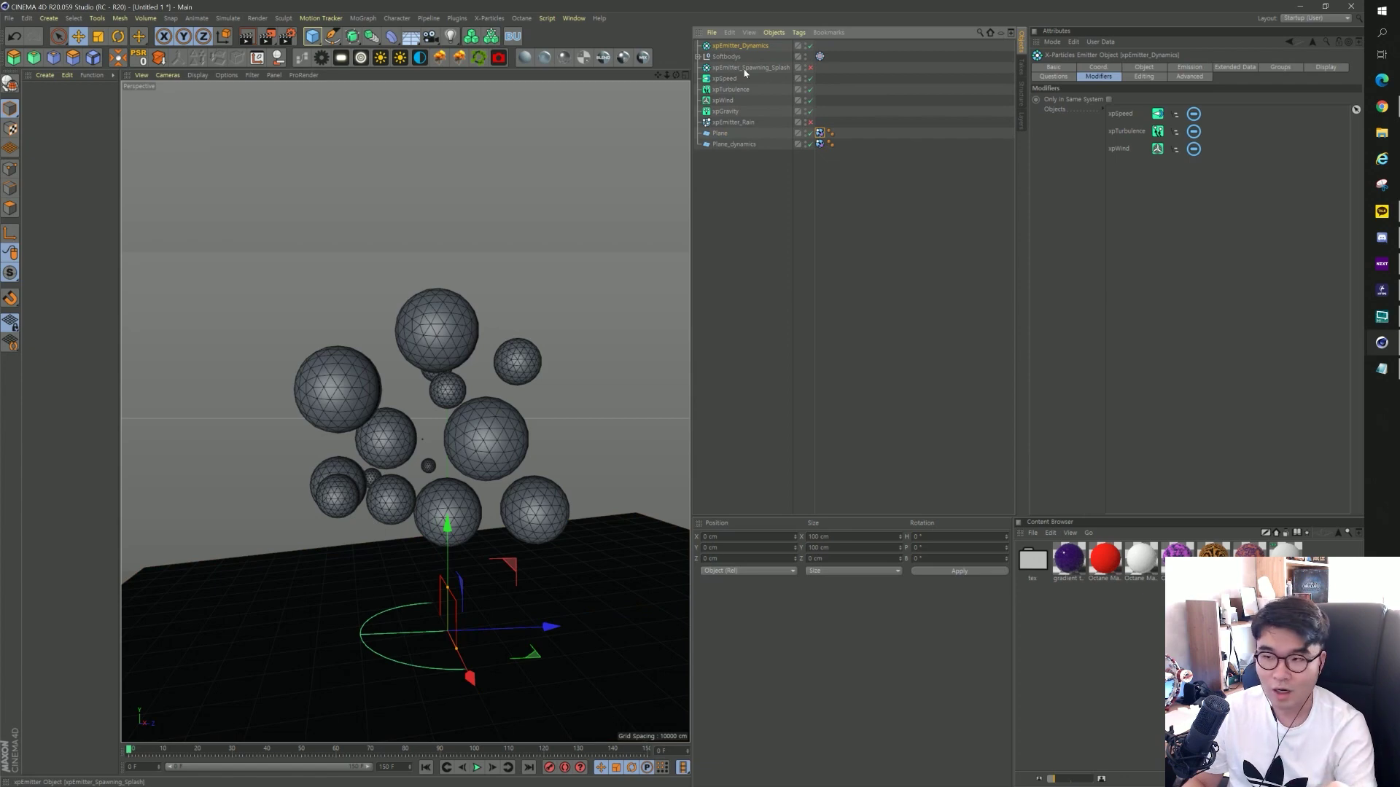
left_click(818, 132)
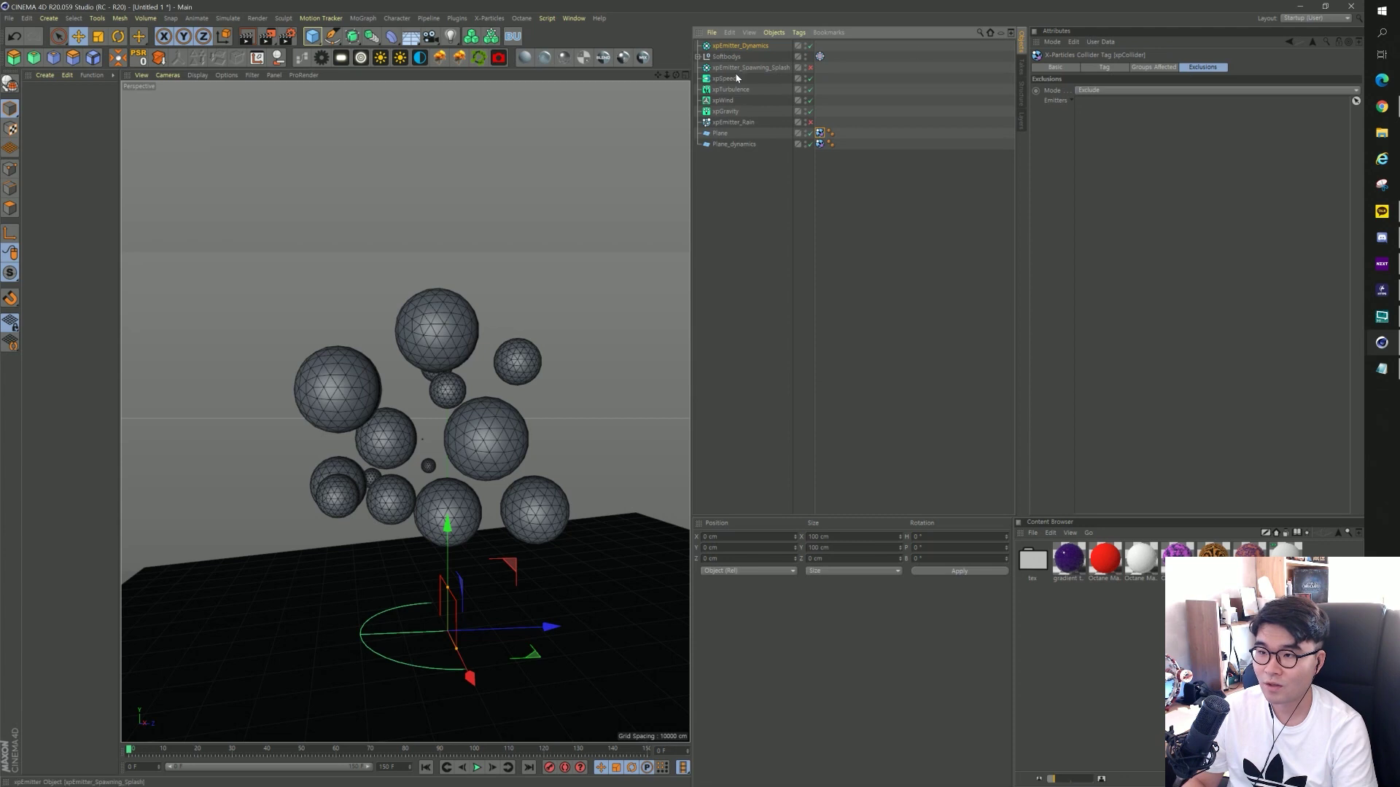
left_click_drag(737, 46, 1114, 154)
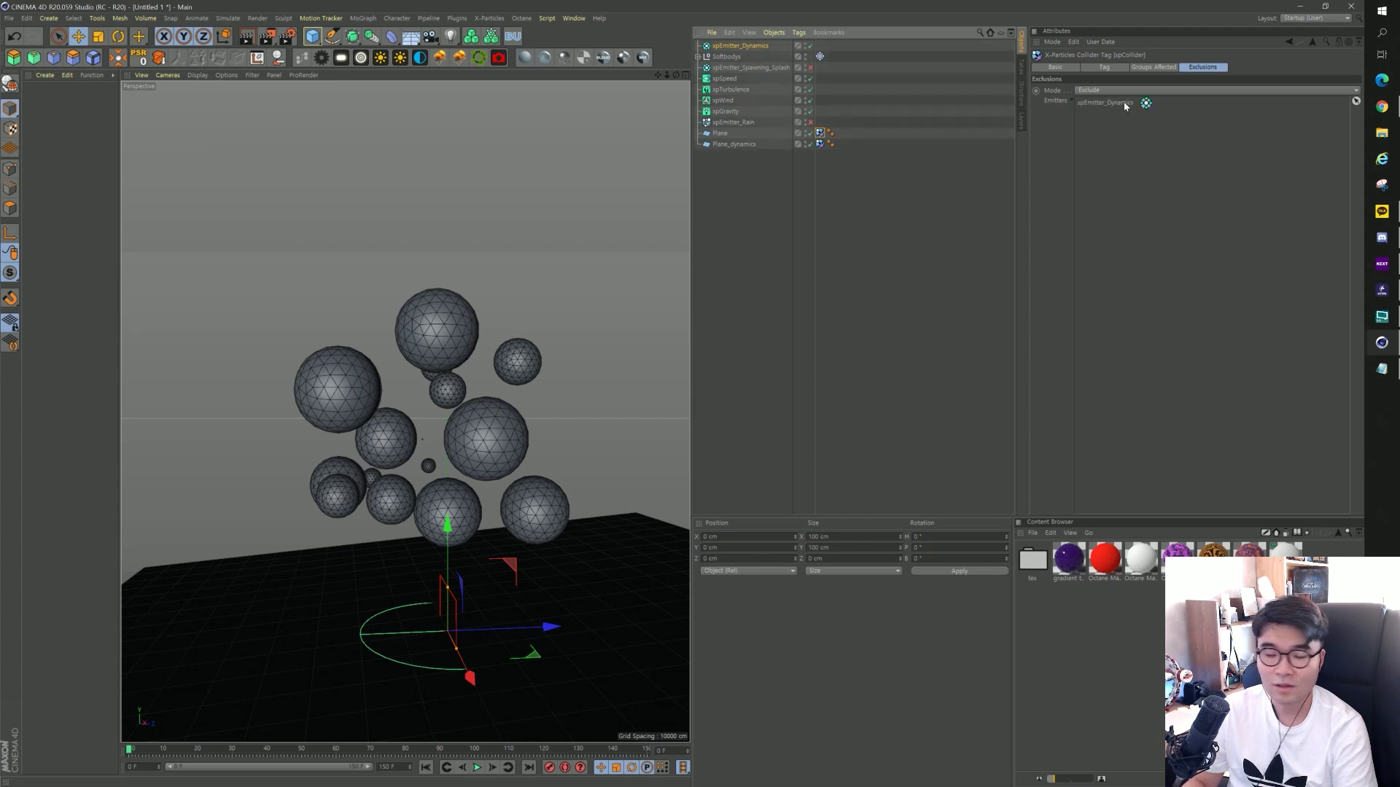
Play the simulation twice to test the collisions, rewinding to frame 0 each time.
left_click(477, 767)
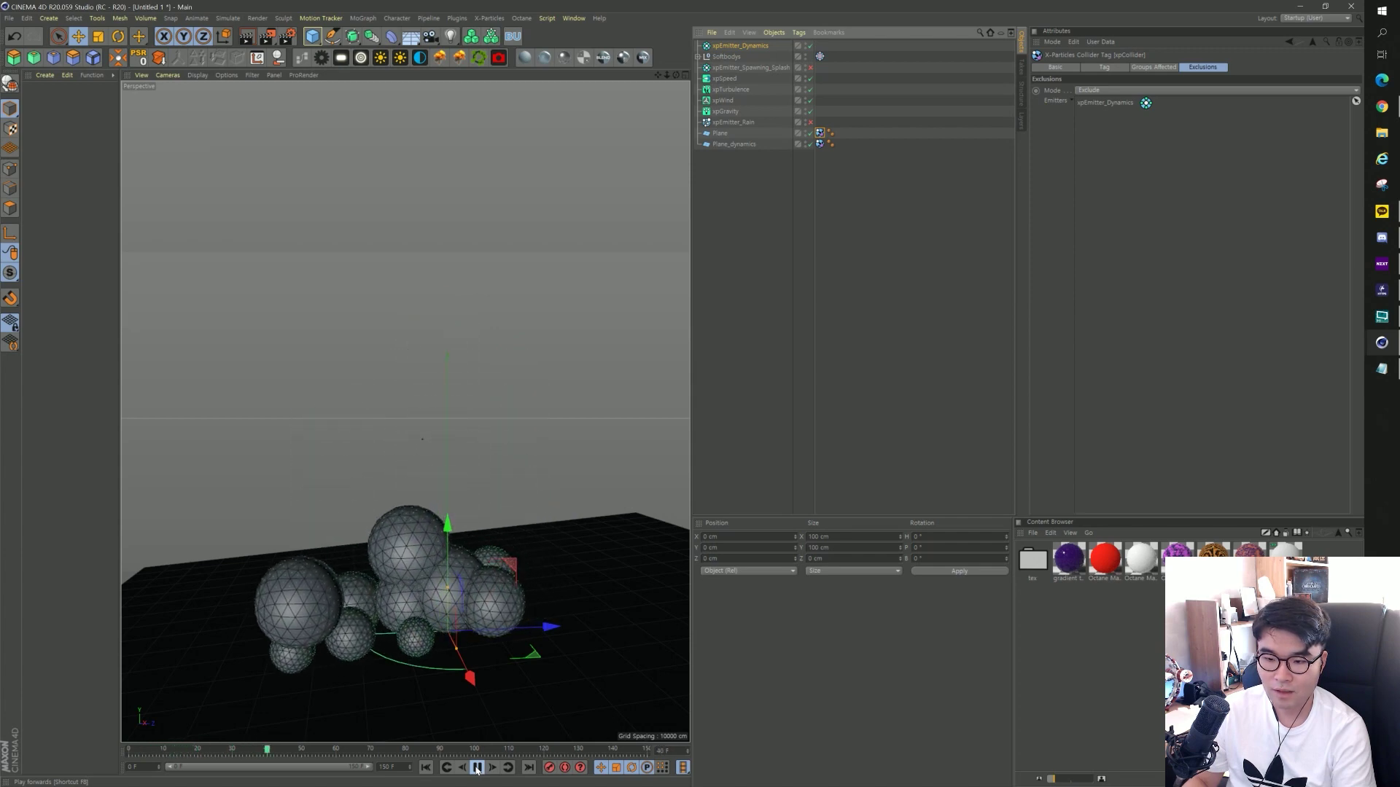
left_click(477, 767)
left_click(425, 768)
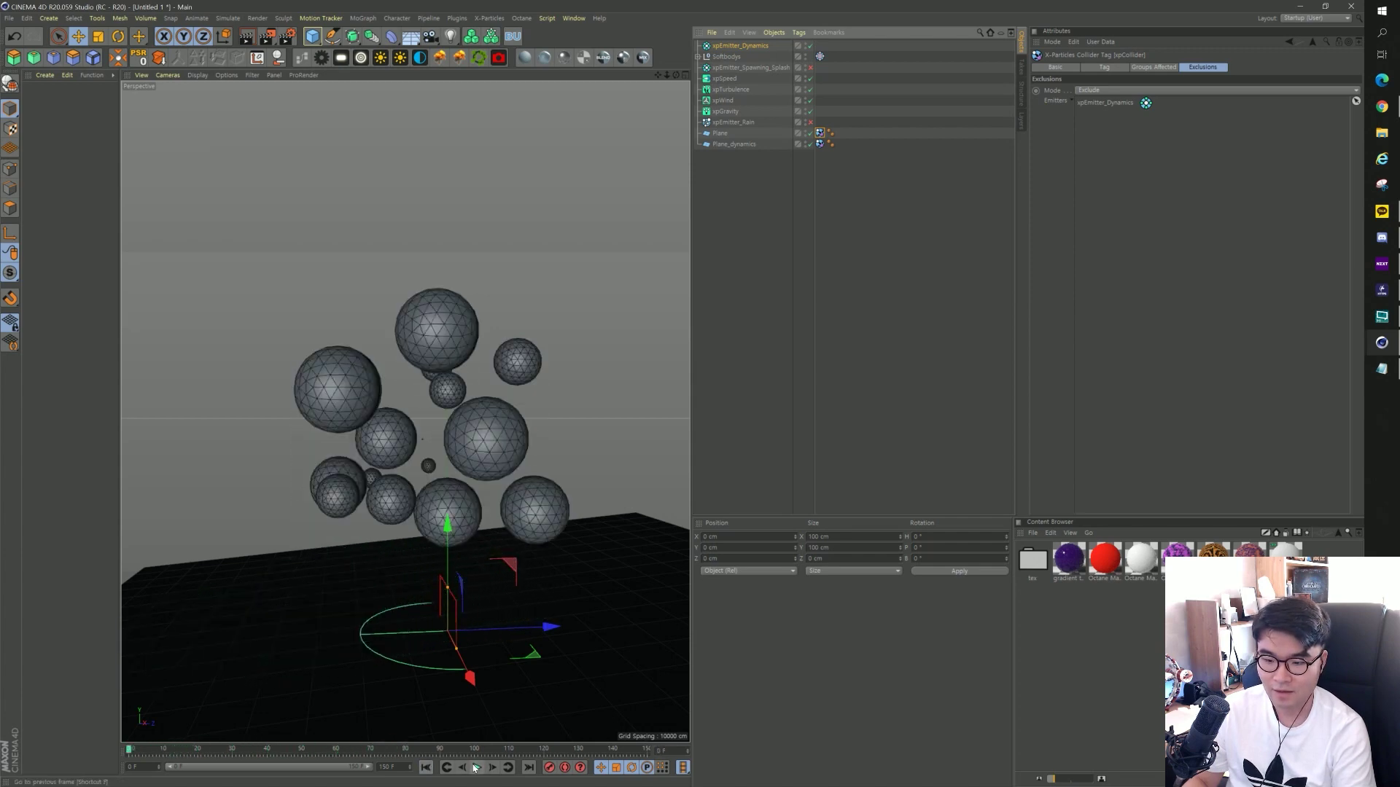
left_click(477, 767)
left_click(475, 768)
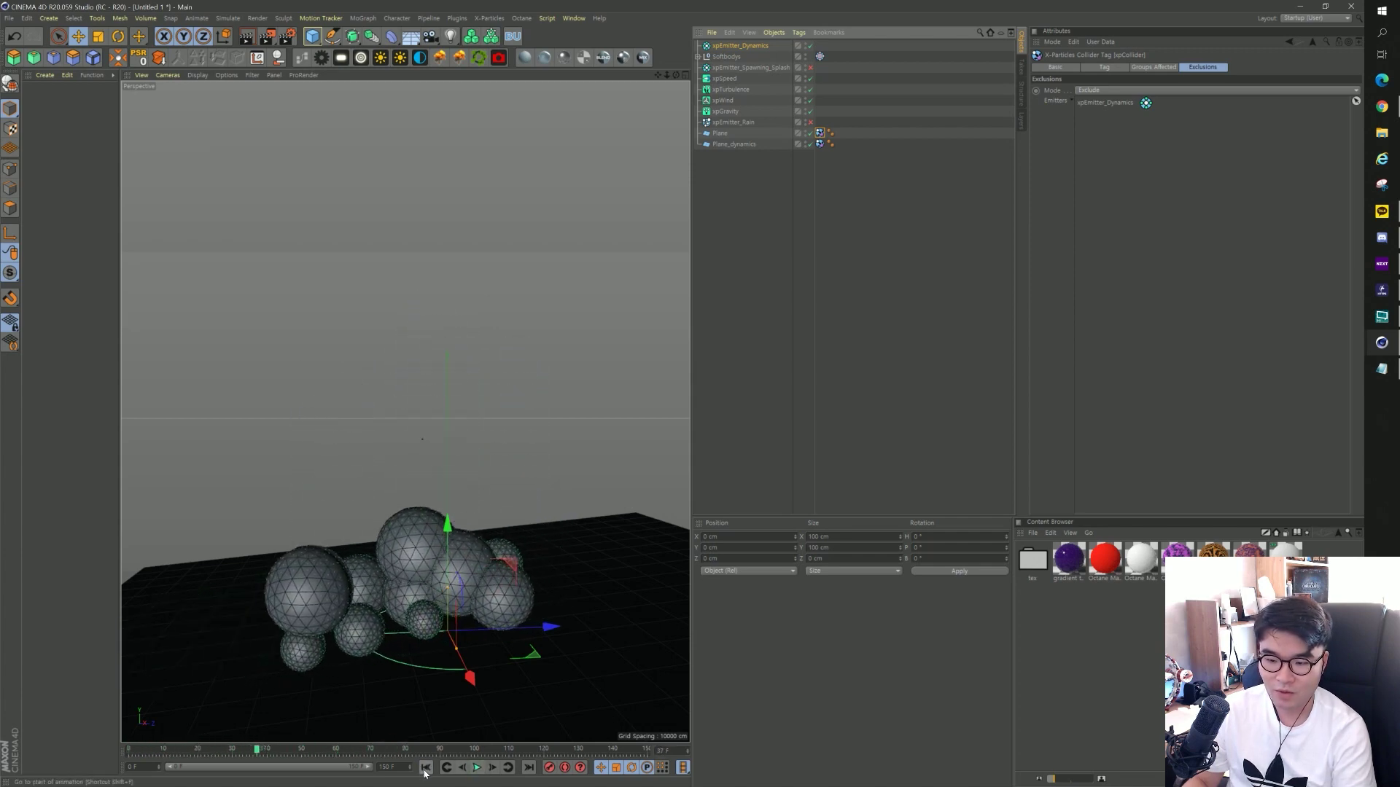
left_click(425, 768)
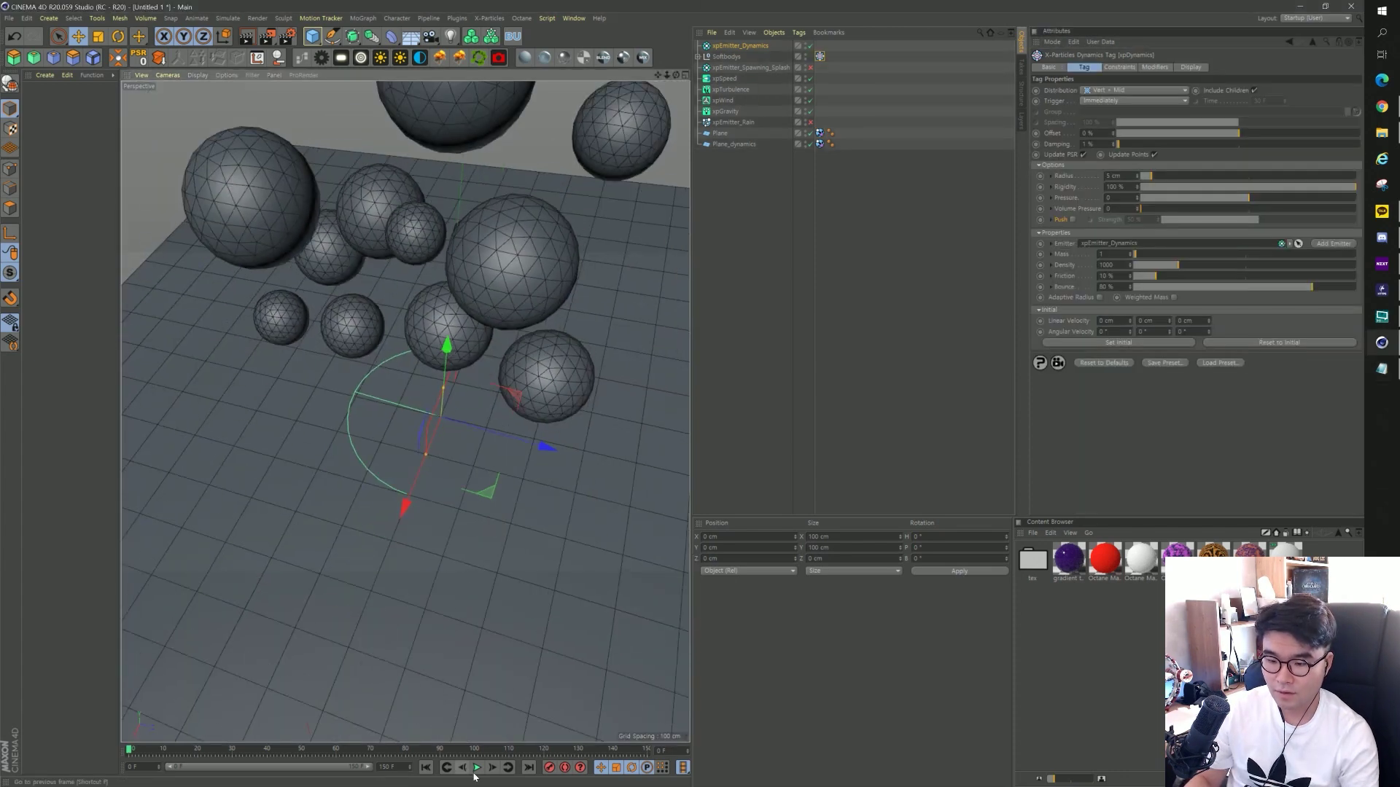
Preview the falling spheres, then set soft-body Radius to 1 cm and Rigidity to 1.5 %.
left_click(477, 767)
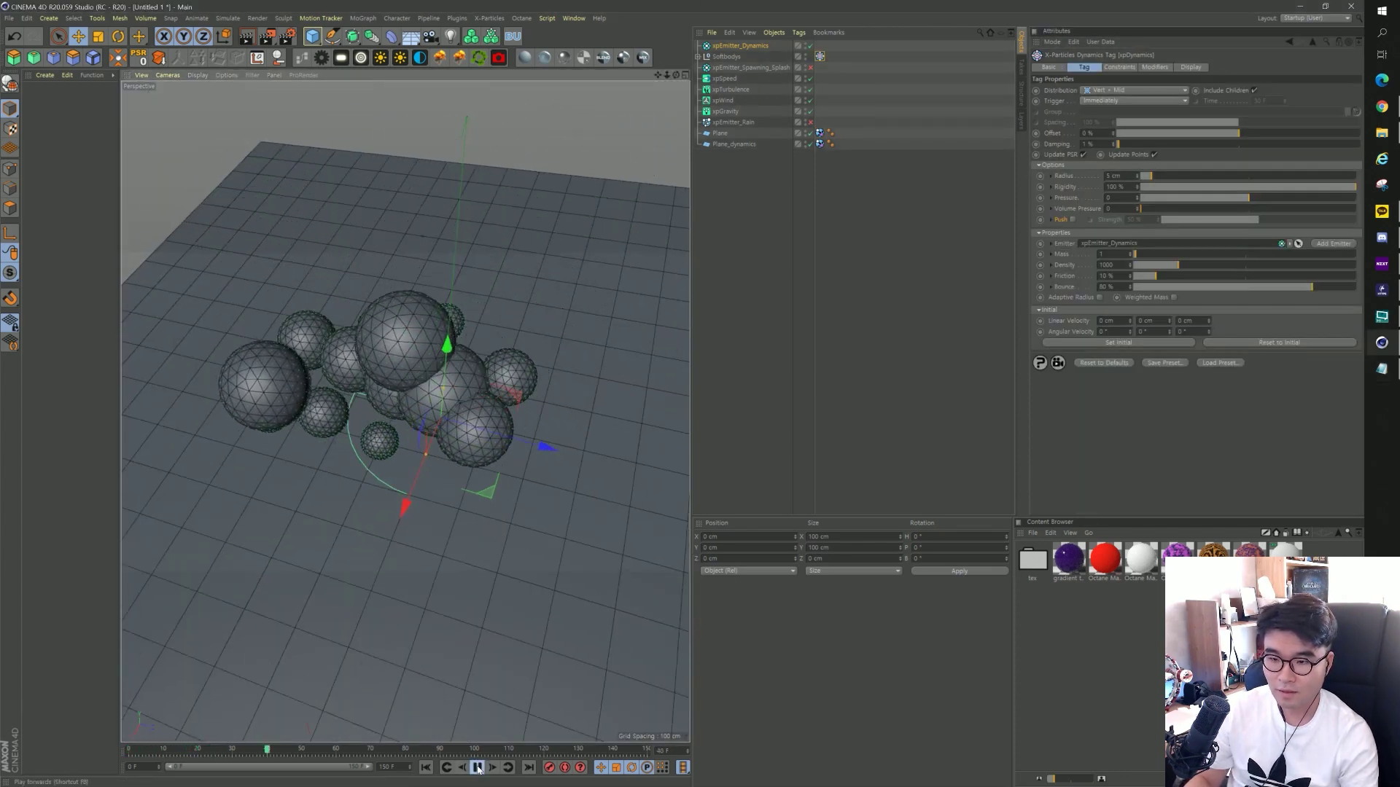
left_click(478, 768)
left_click(426, 767)
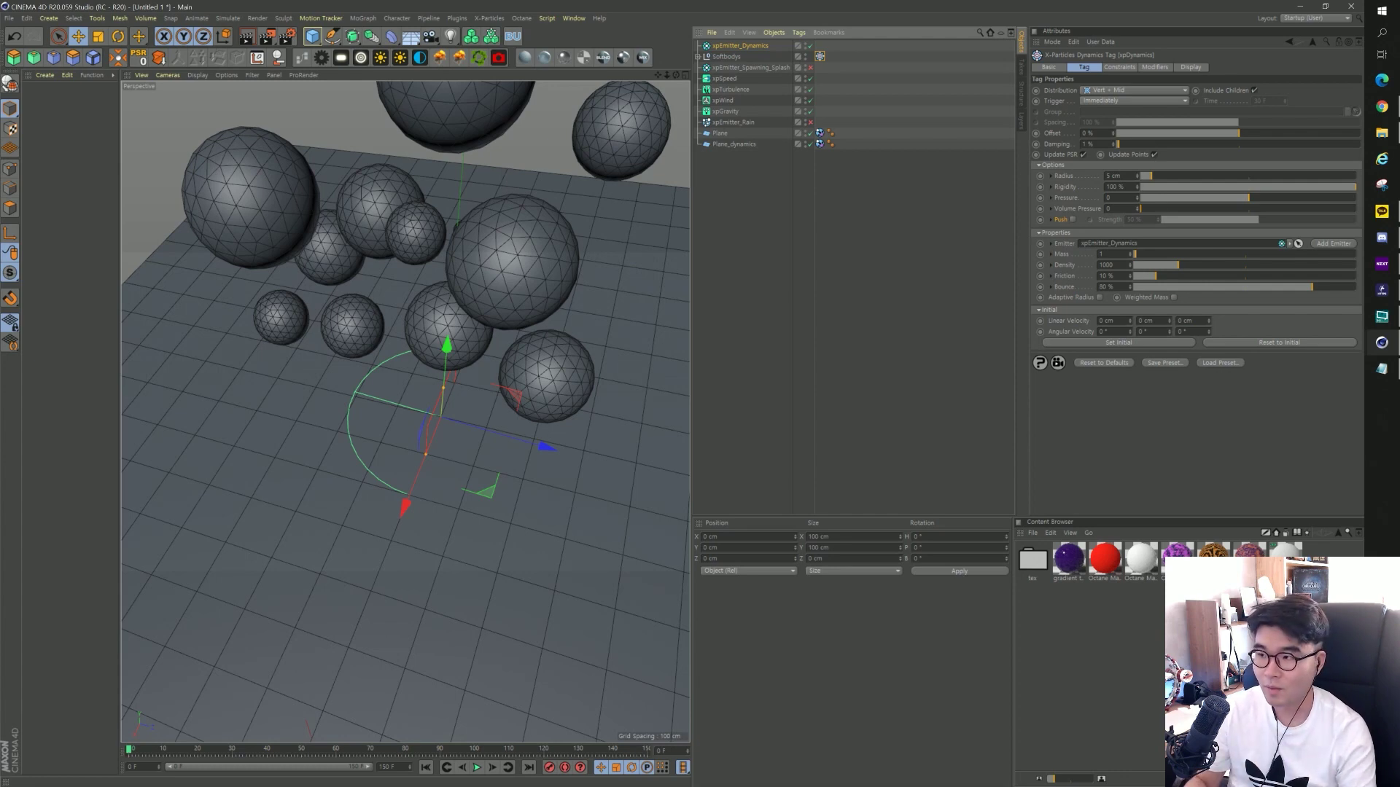
left_click(1115, 176)
type("1")
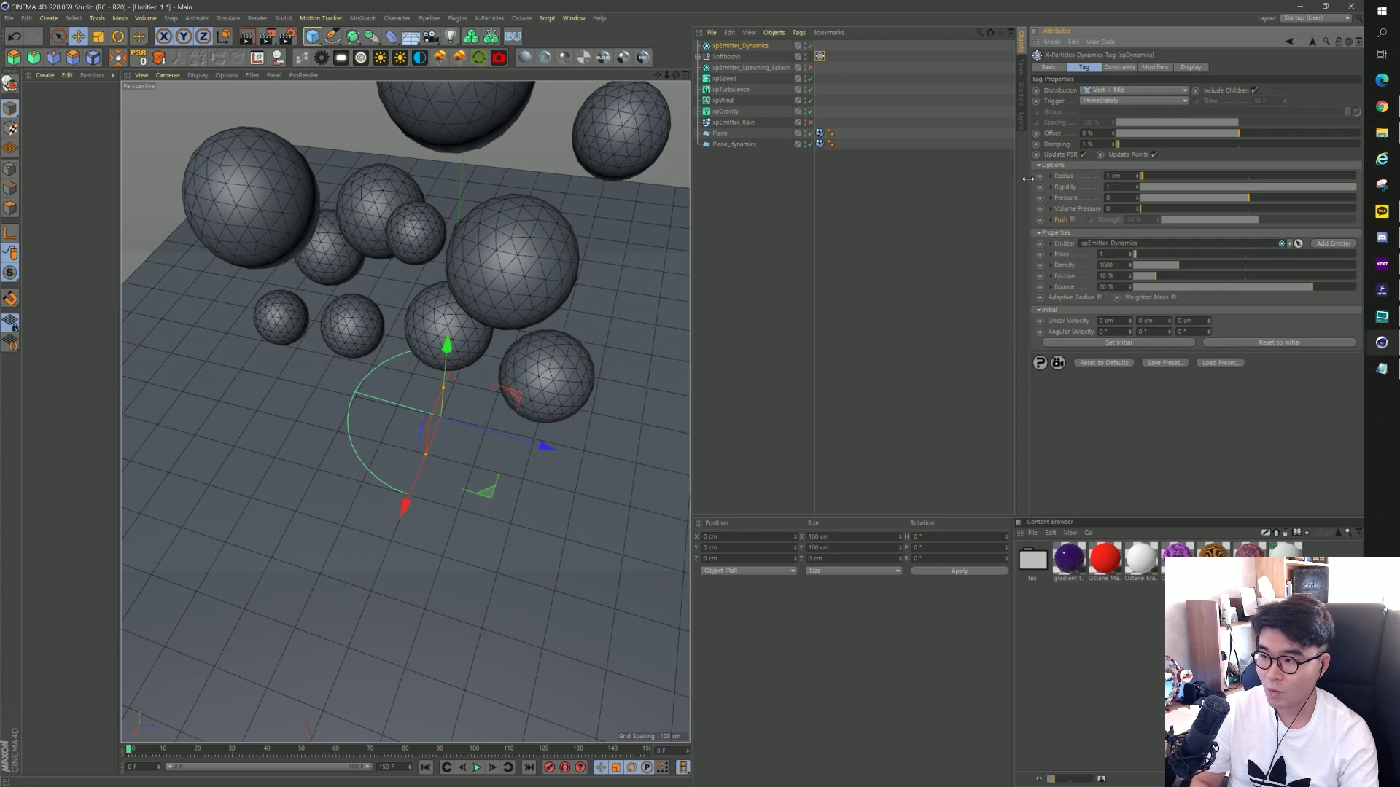
key("Return")
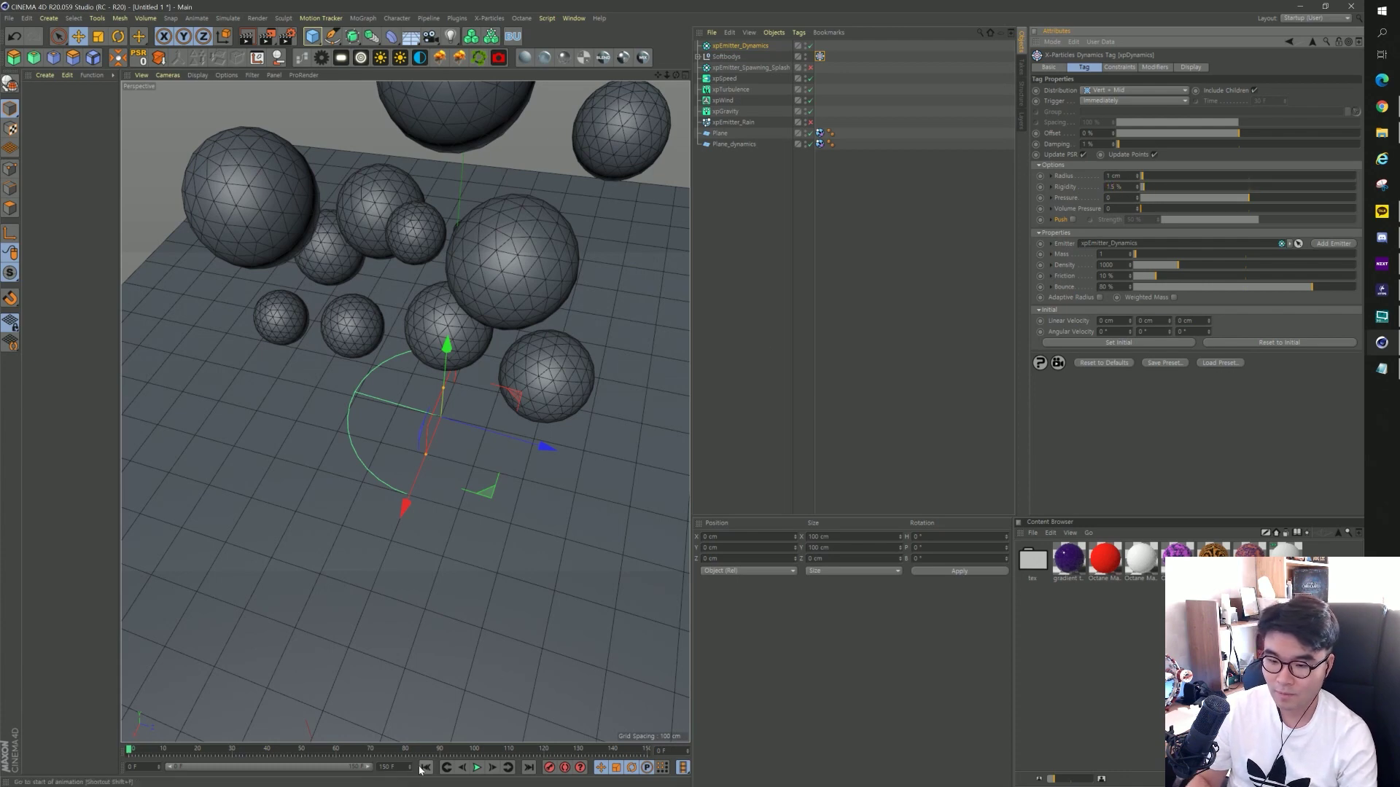
Replay the softer spheres, rewind to frame 0, and show the Constraints settings.
left_click(477, 767)
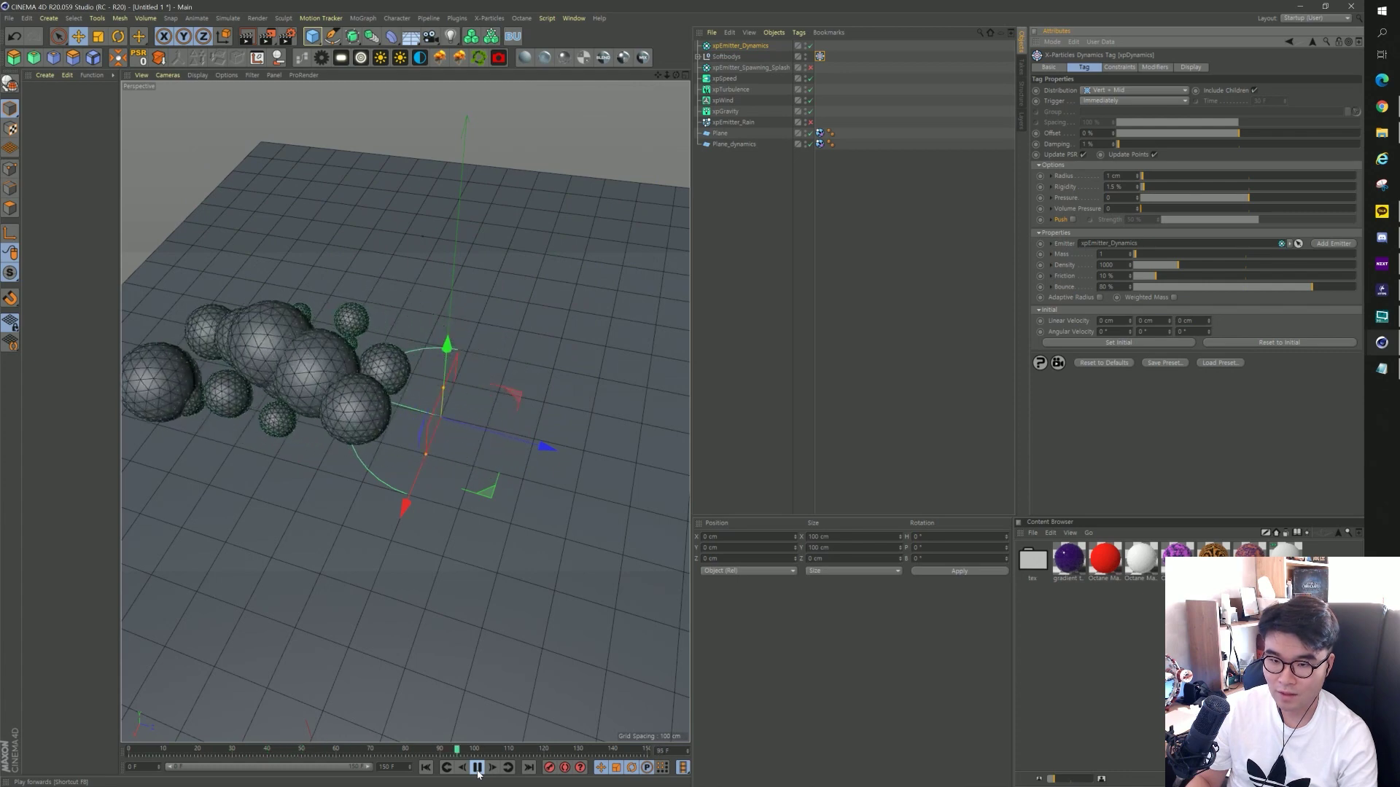
left_click(477, 769)
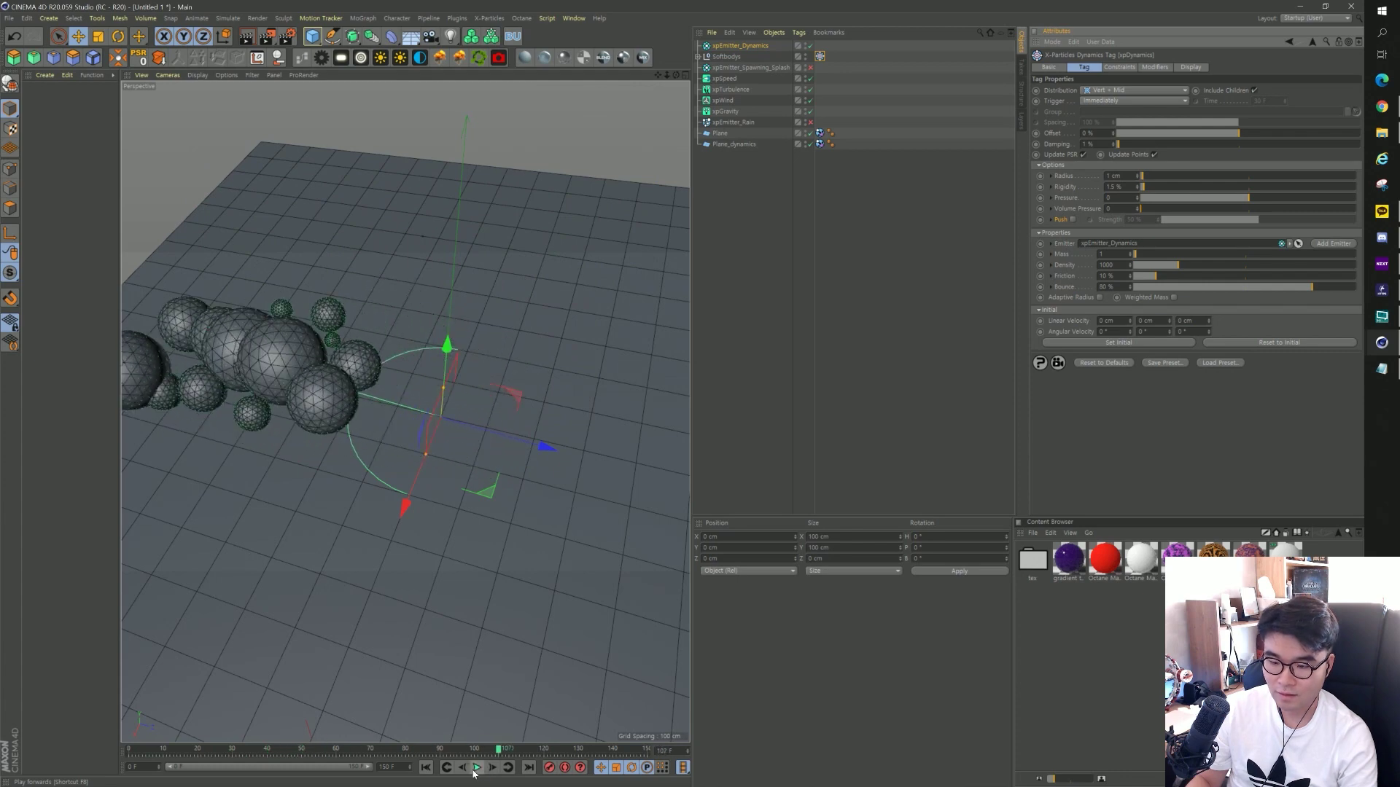
left_click(427, 768)
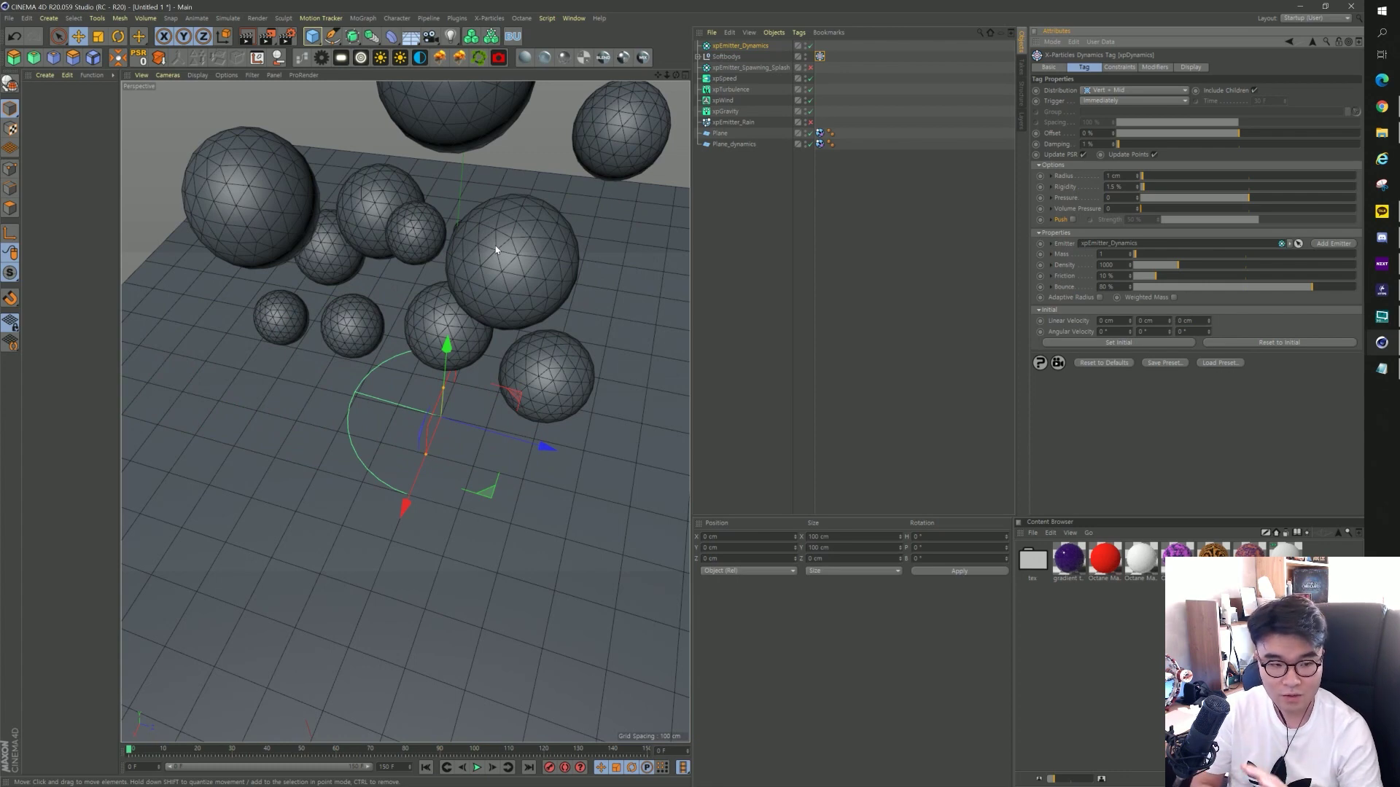
left_click(1116, 67)
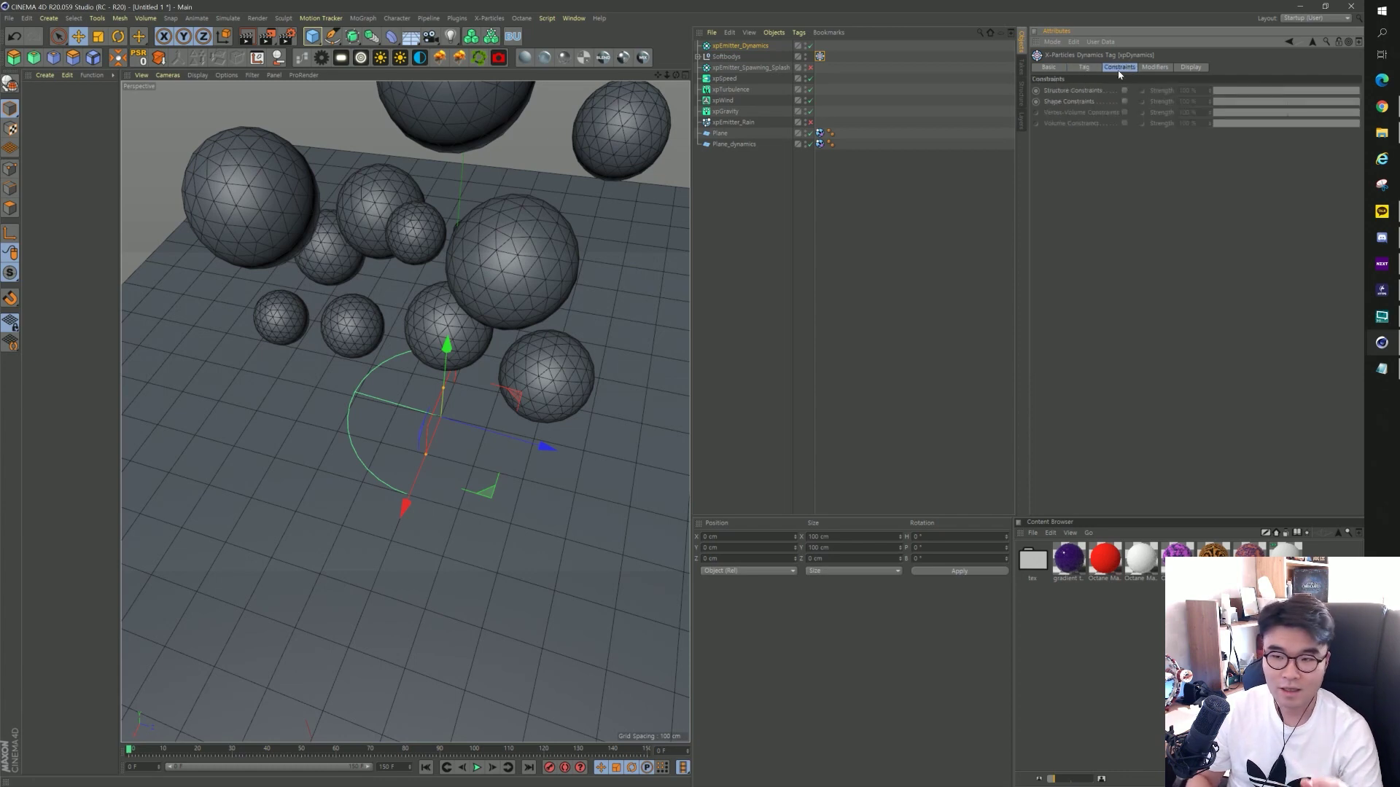
Enable Structure Constraints at 70 % strength on the Softbodys dynamics tag.
left_click(734, 57)
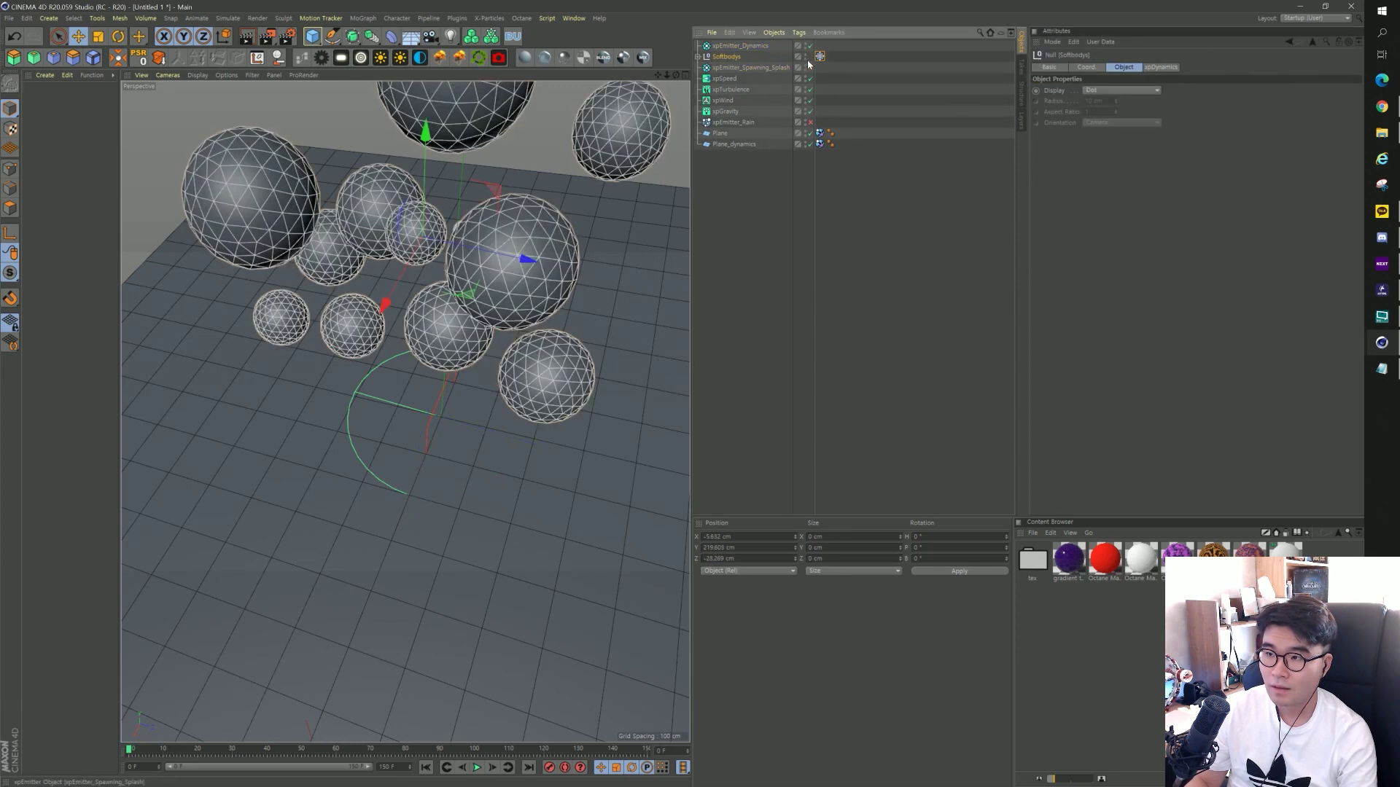
left_click(740, 45)
scroll(524, 232, "up", 3)
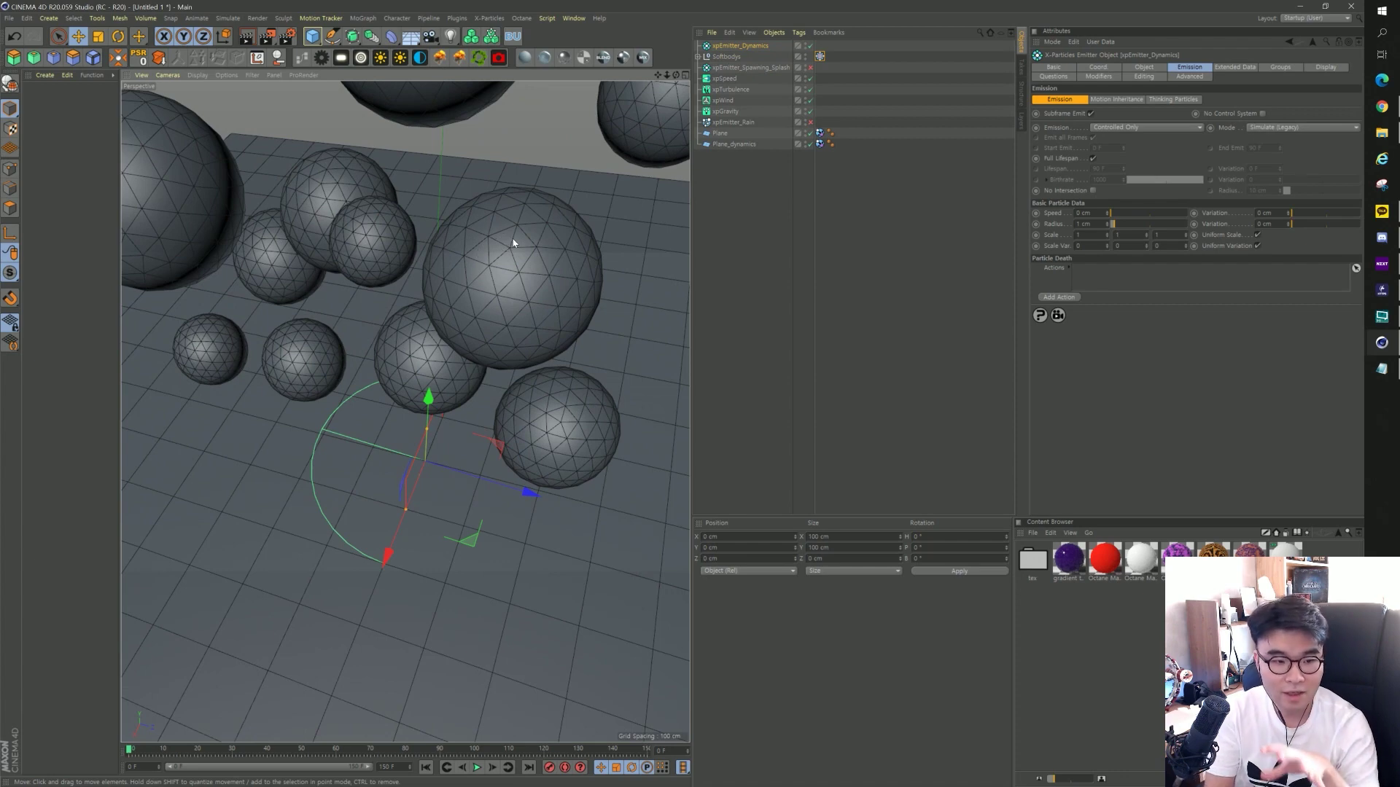
left_click(820, 56)
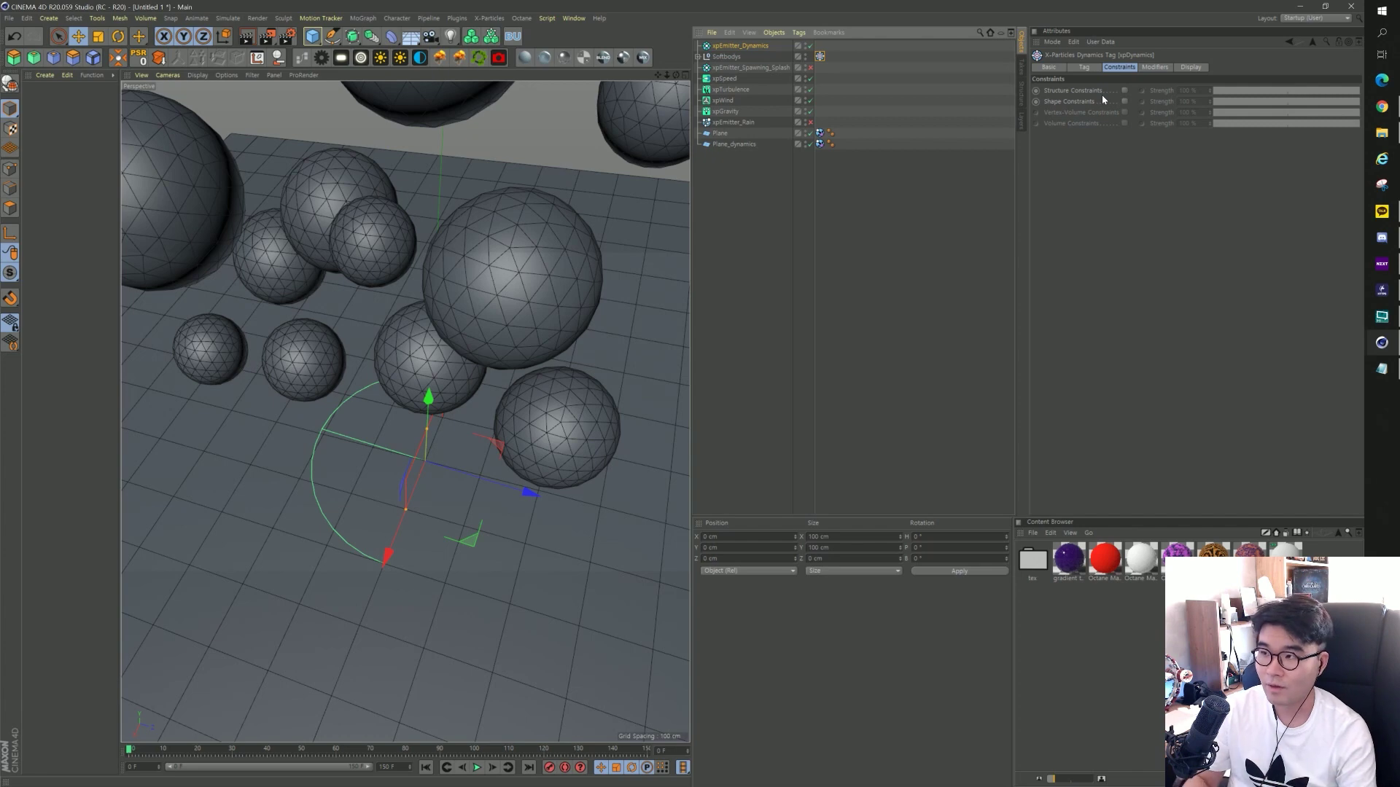
left_click(1125, 91)
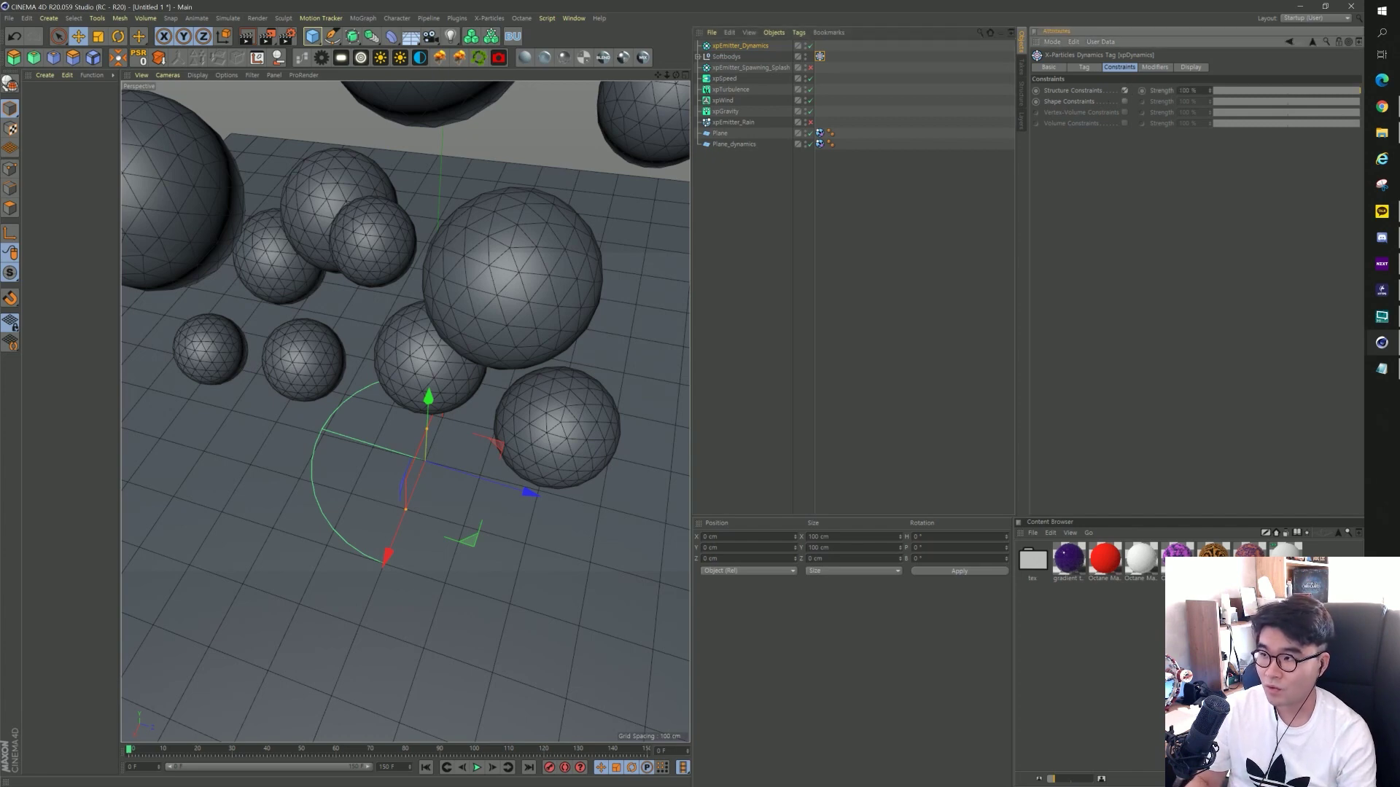
type("70")
key("Return")
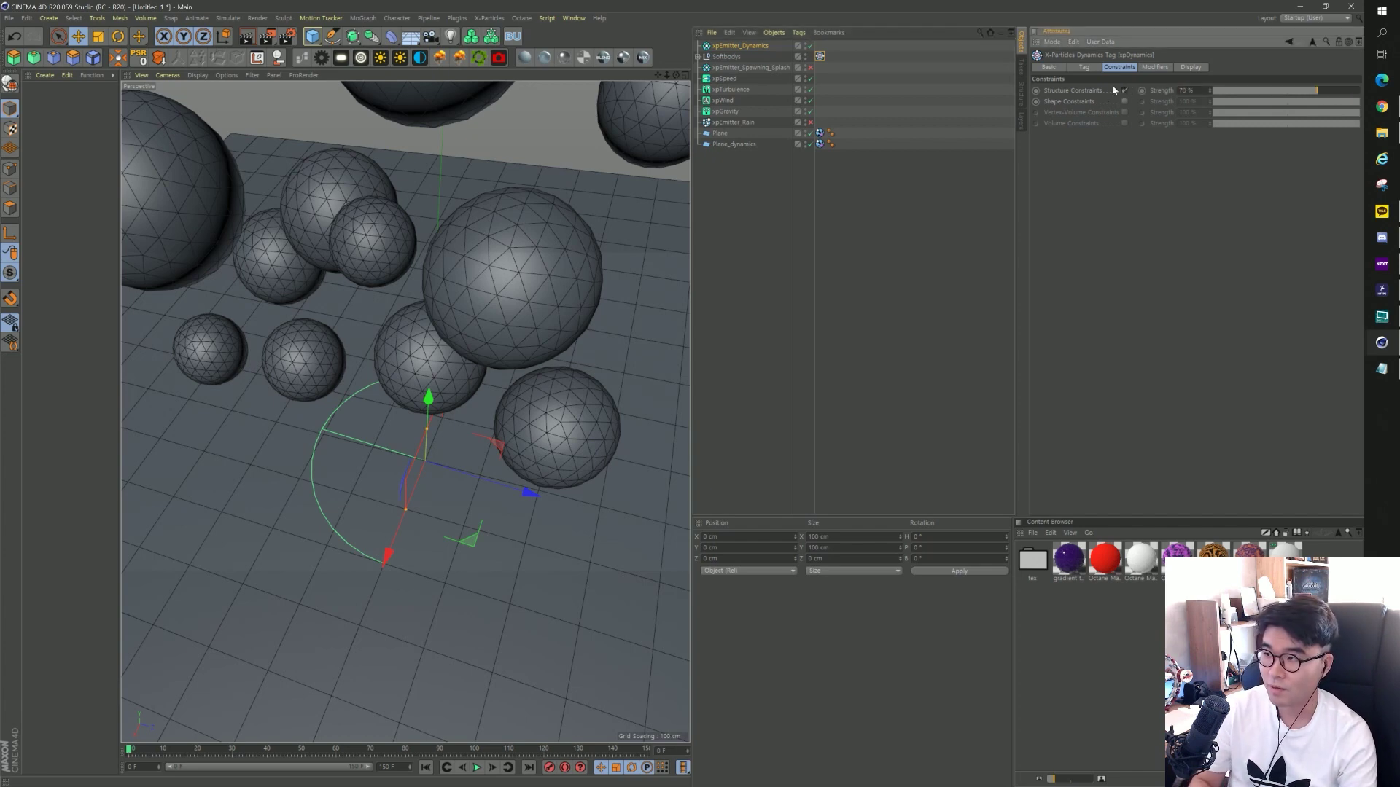
Play the constrained soft-body simulation twice, returning to frame 0 afterwards.
left_click(478, 769)
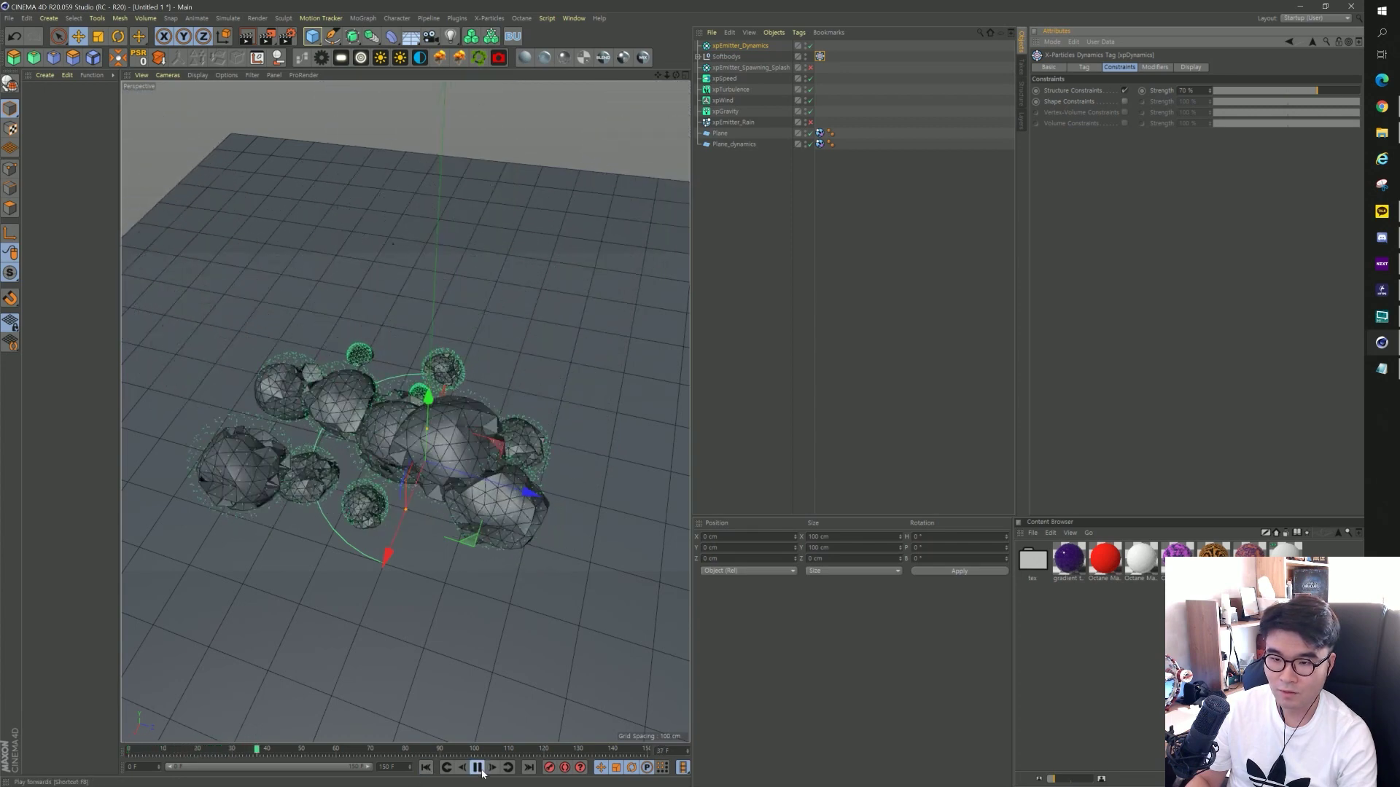
left_click(478, 768)
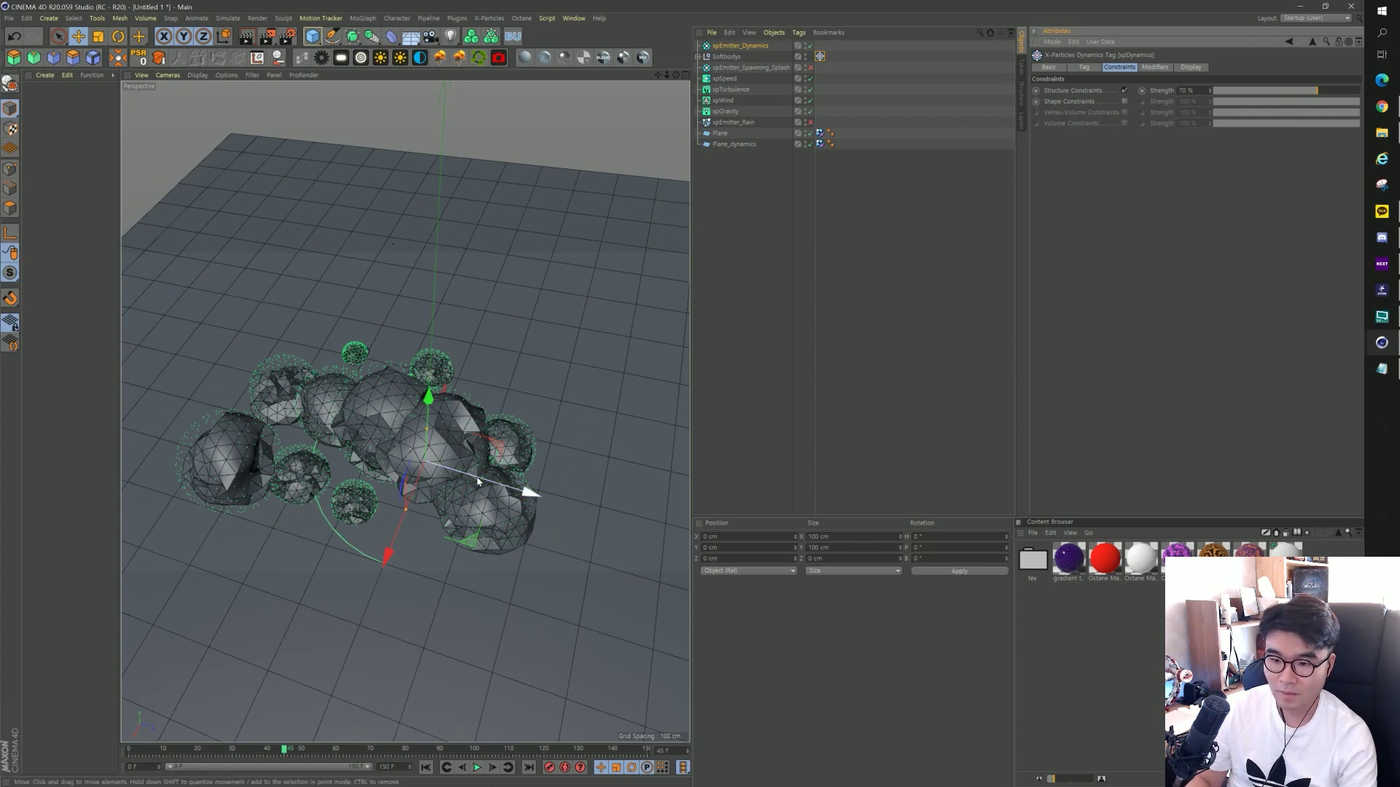
left_click(426, 769)
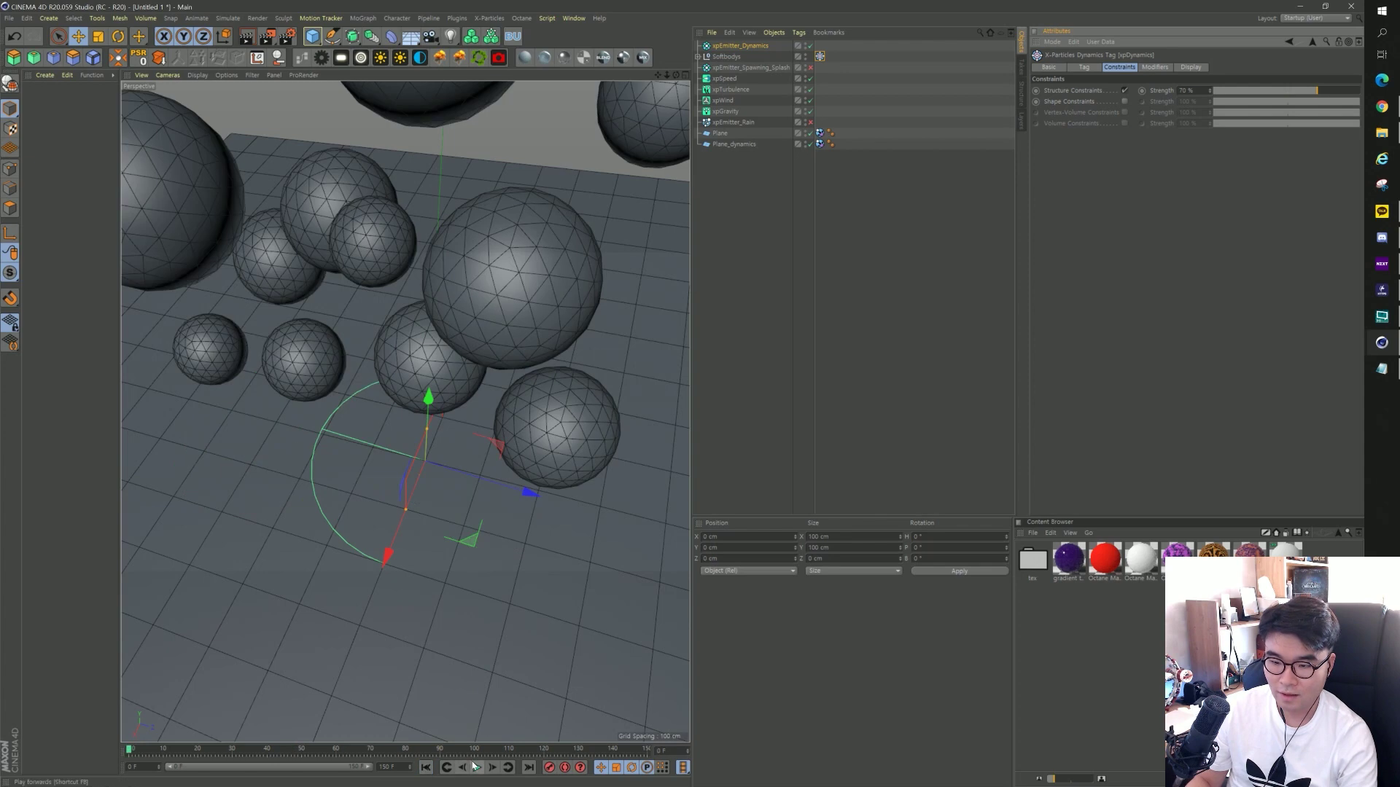
left_click(477, 769)
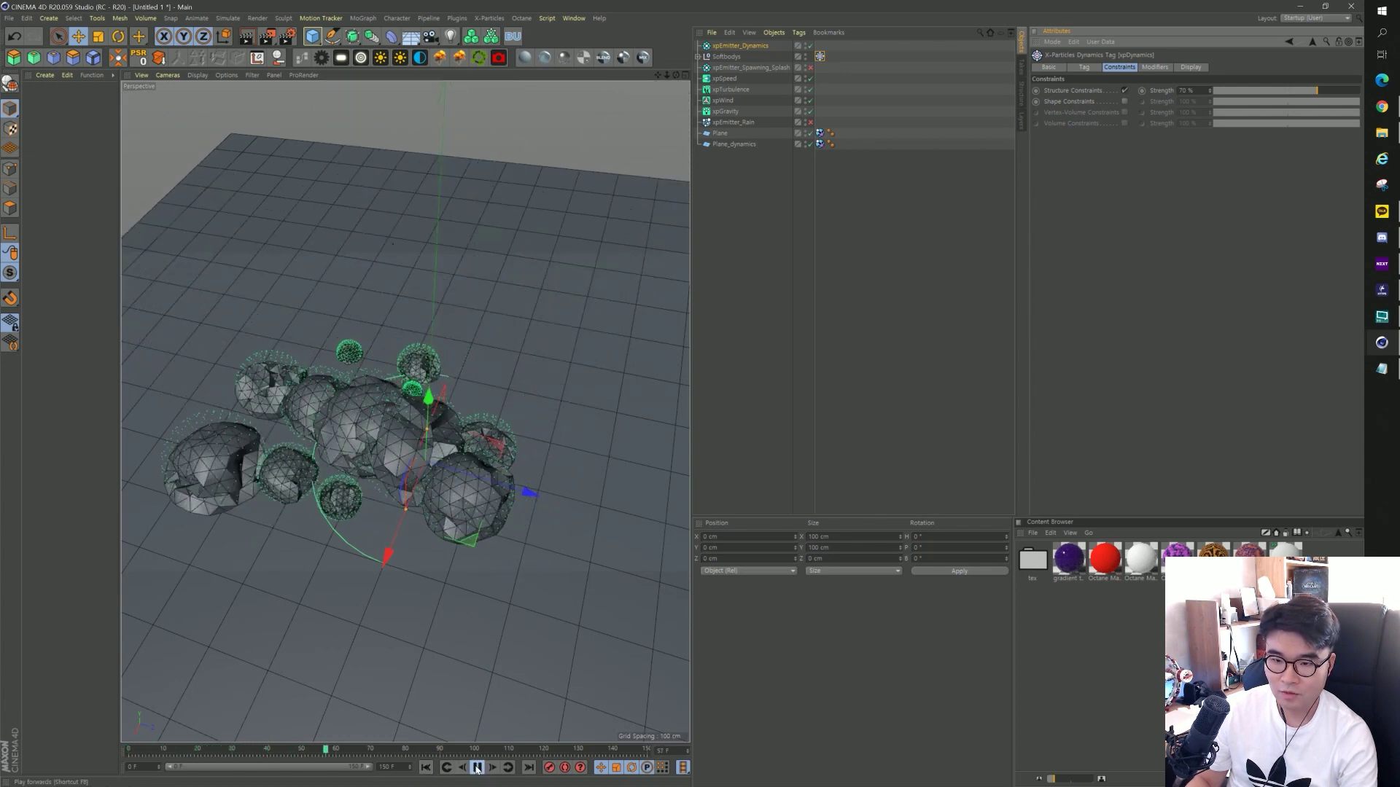
left_click(431, 770)
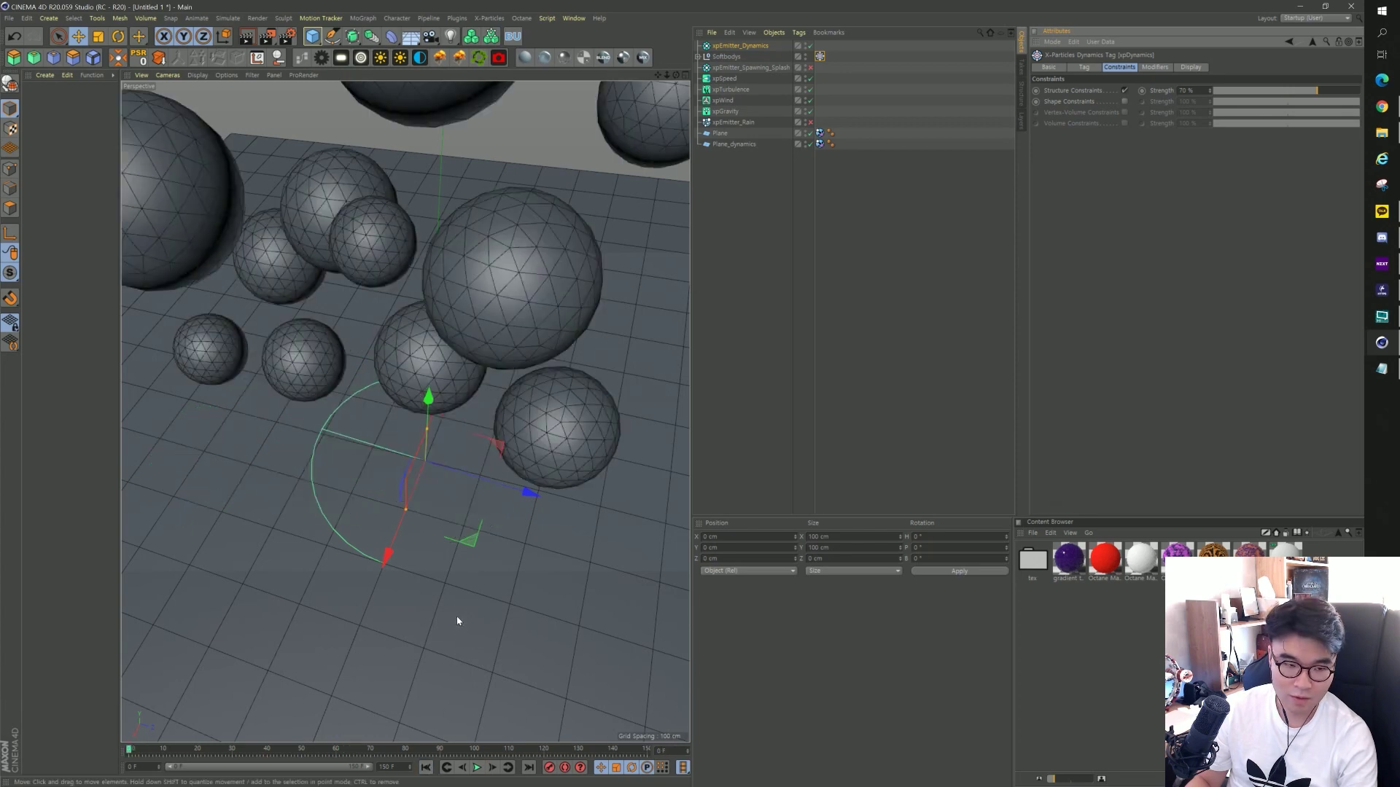
scroll(397, 405, "up", 3)
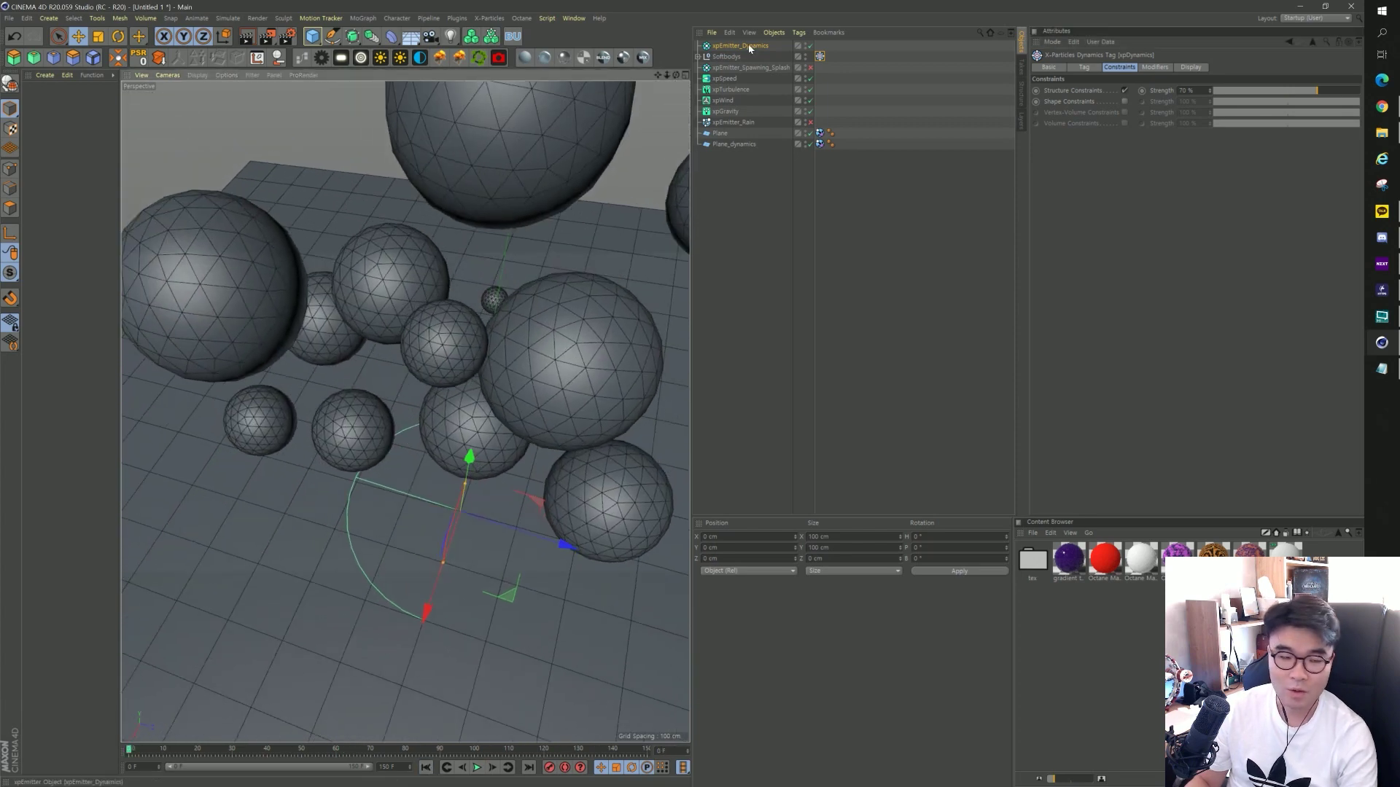
Set the soft-body Pressure to 10, preview the simulation, and rewind to frame 0.
left_click(1085, 67)
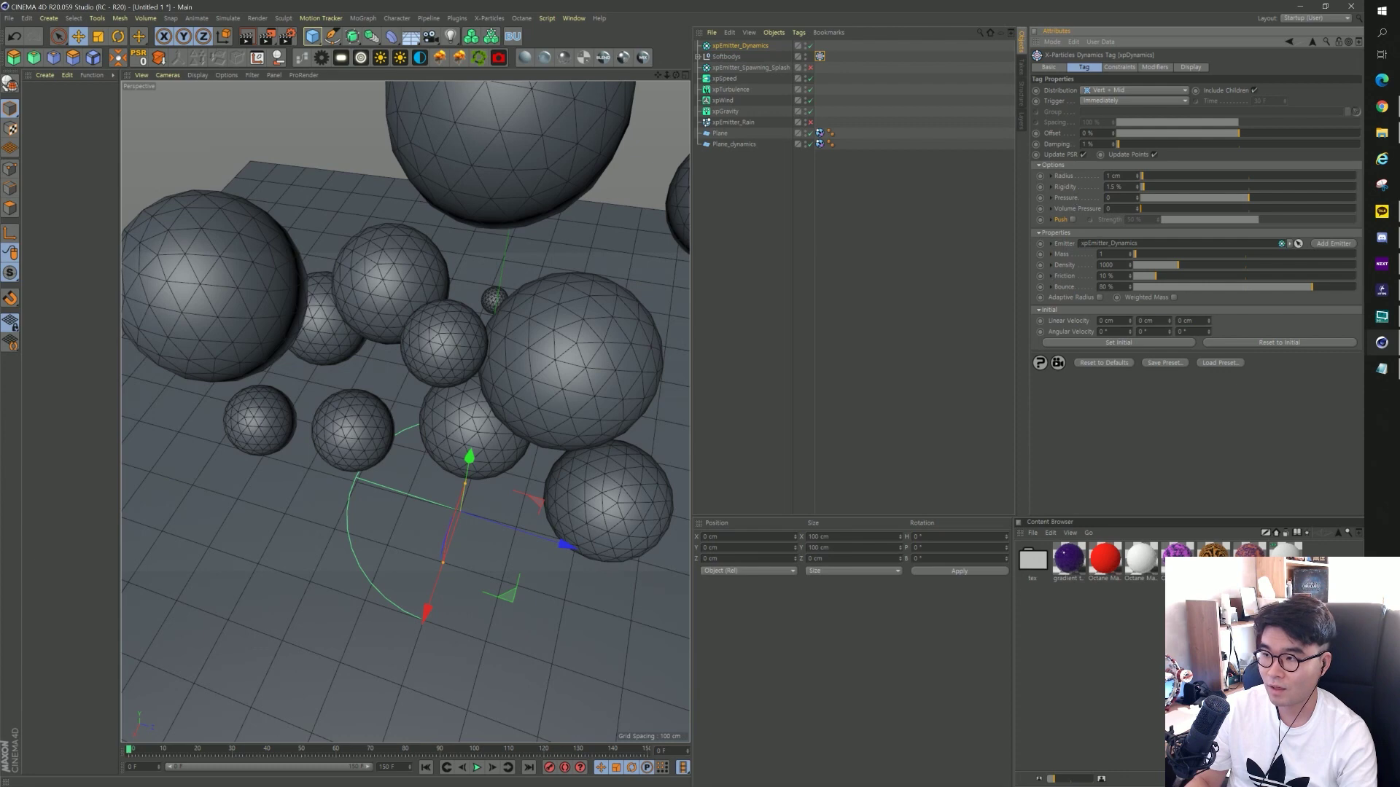
type("1")
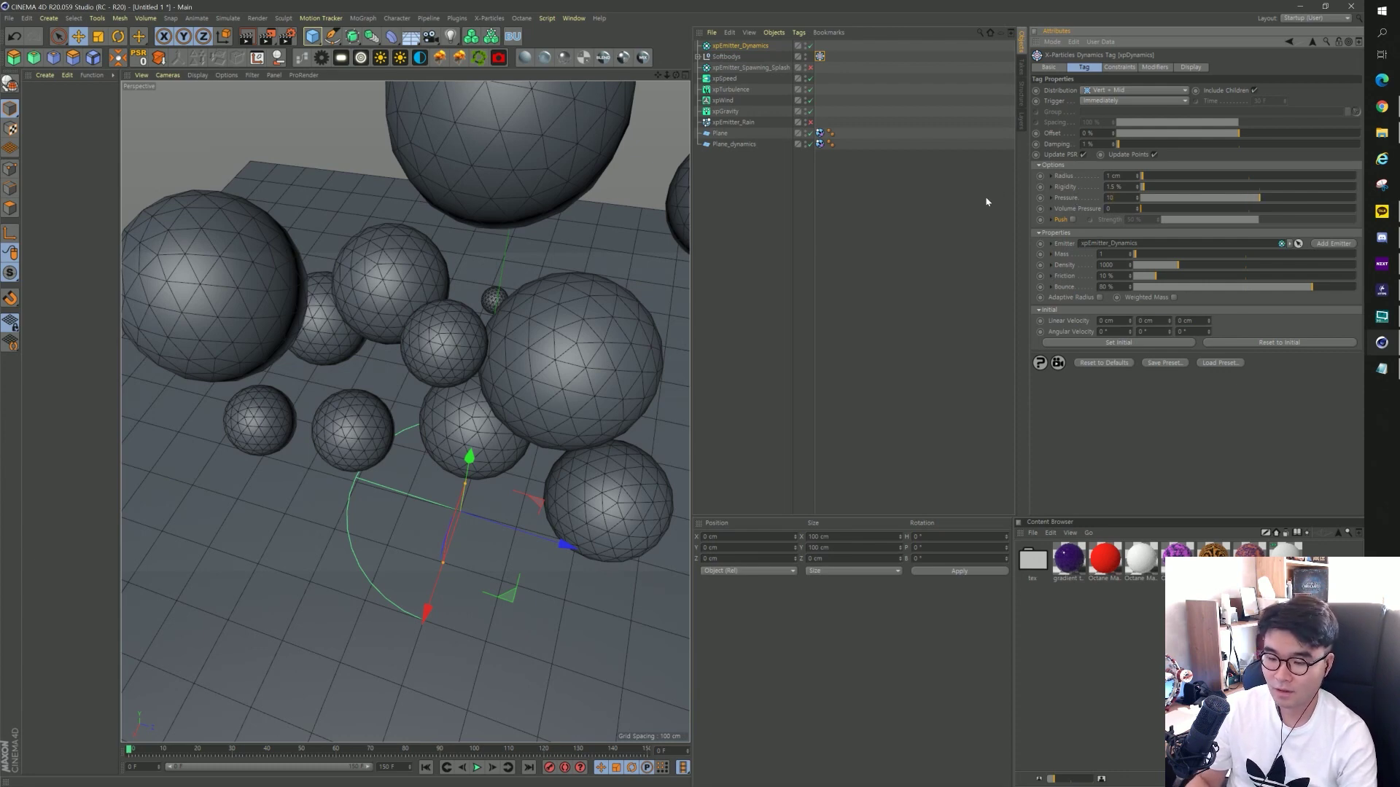
left_click(477, 768)
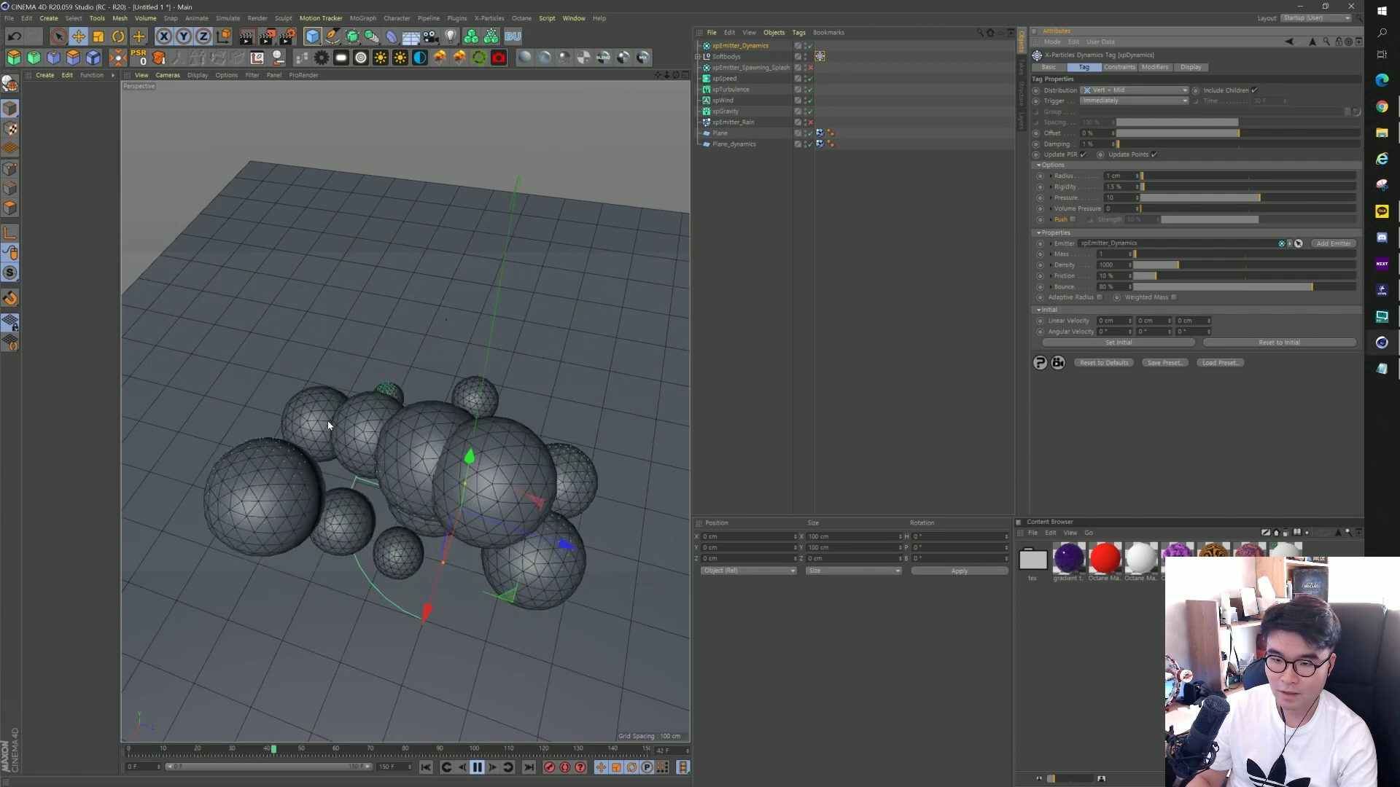
left_click(479, 768)
left_click(426, 767)
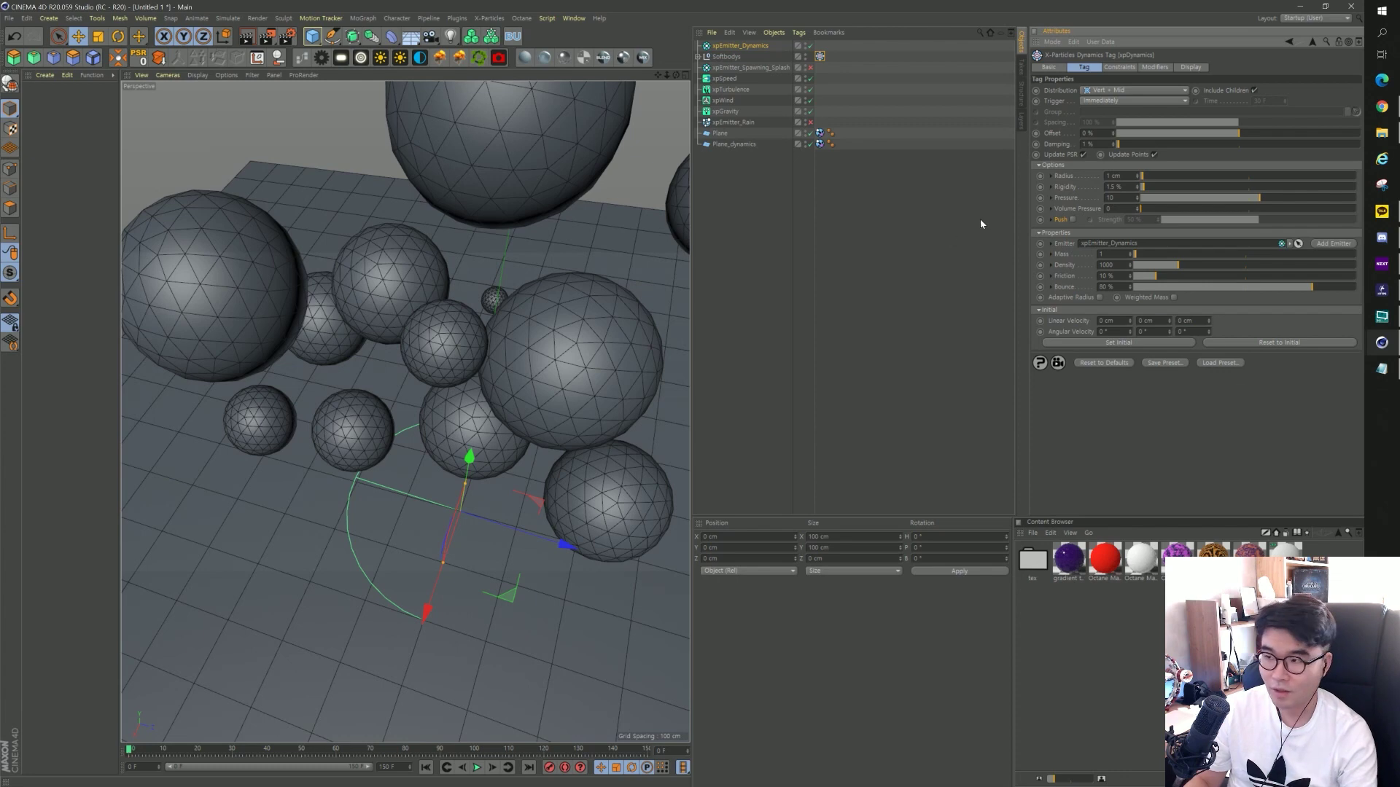
Enable soft-body Push at 100 % strength, preview the result, and rewind to frame 0.
left_click(1073, 219)
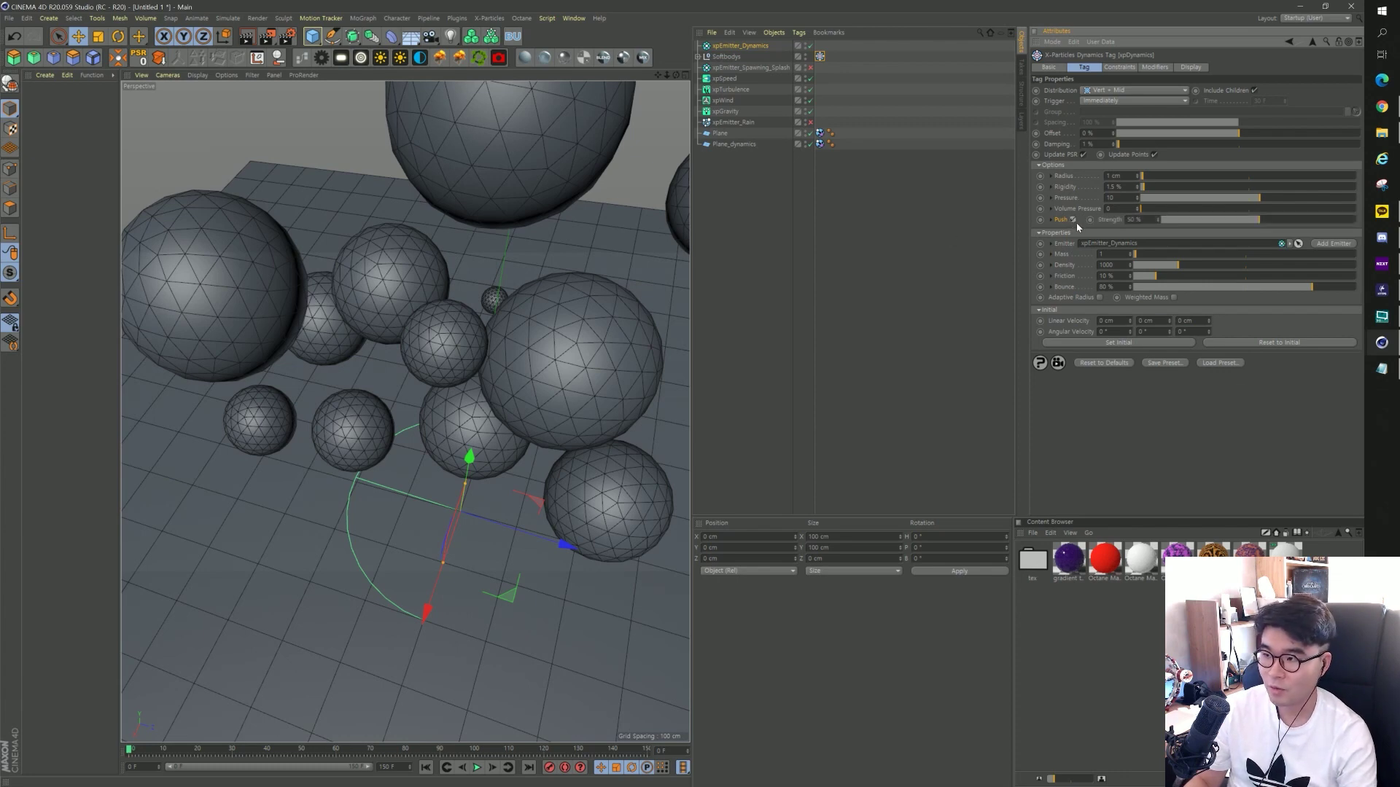
type("100")
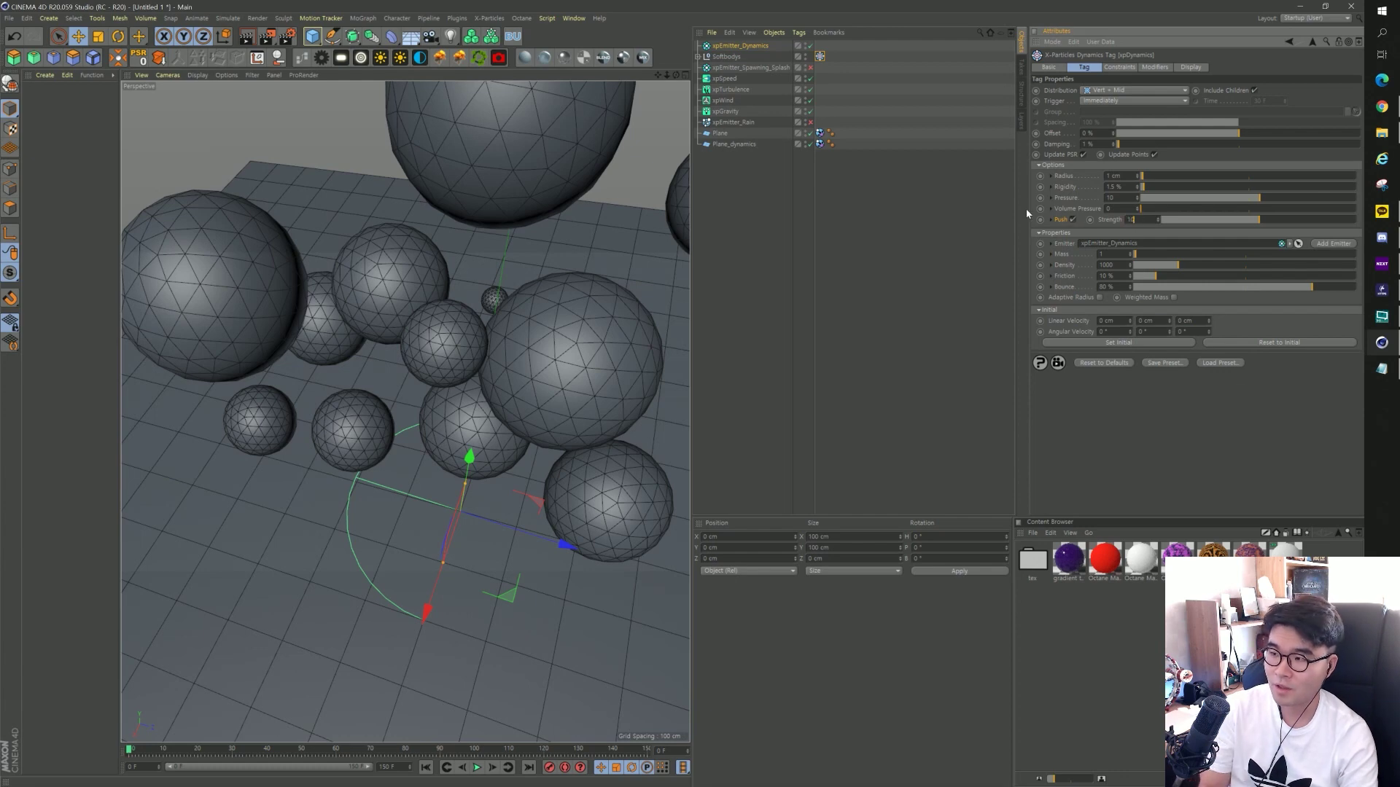
key("Return")
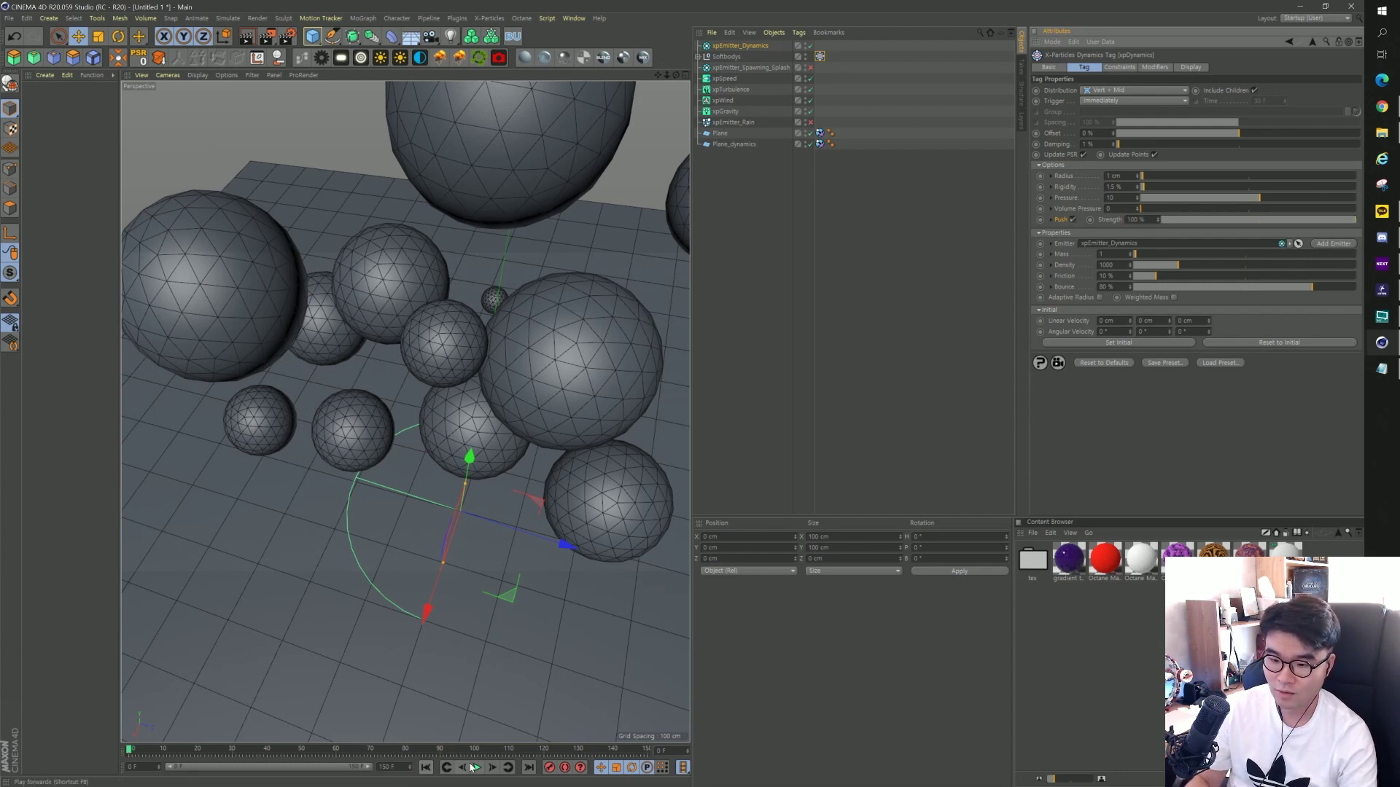
left_click(481, 770)
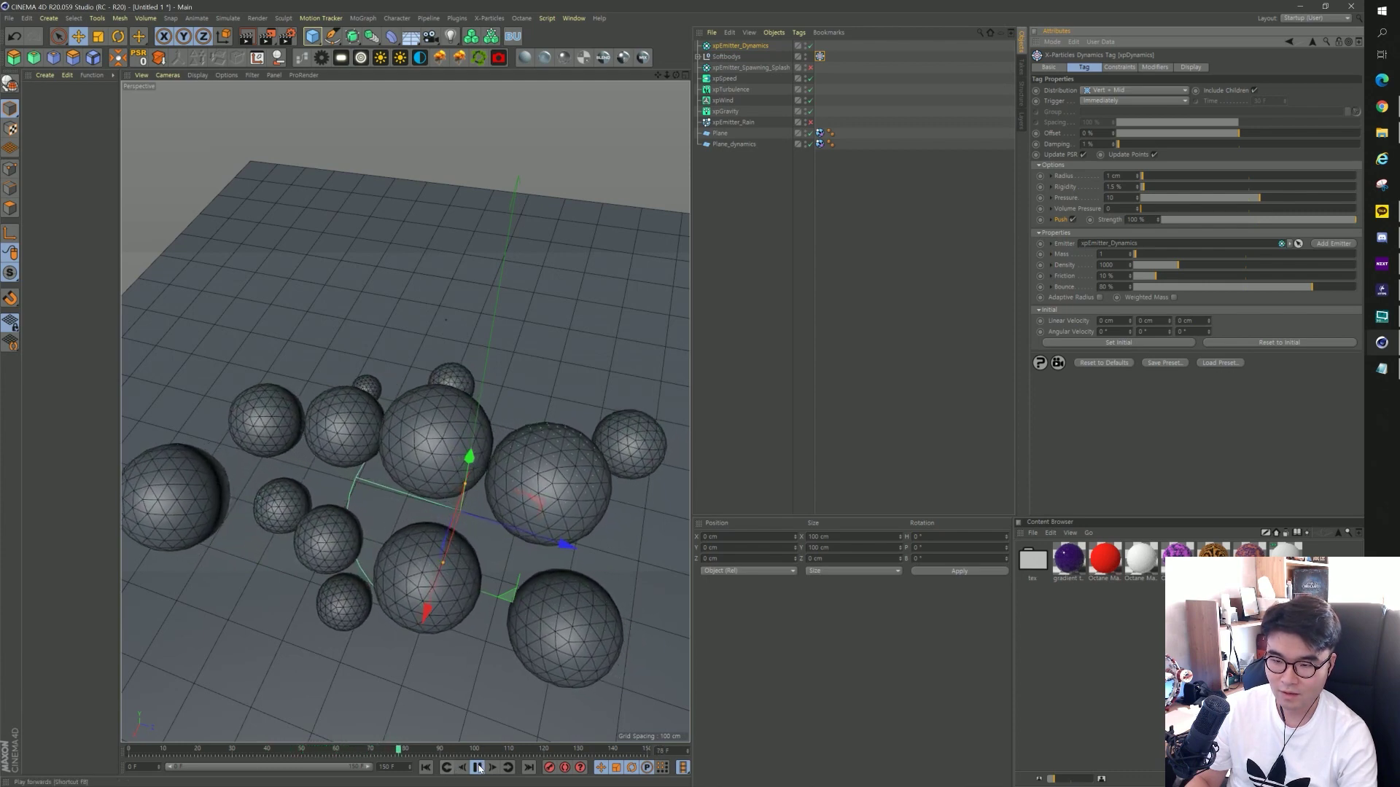
left_click(479, 768)
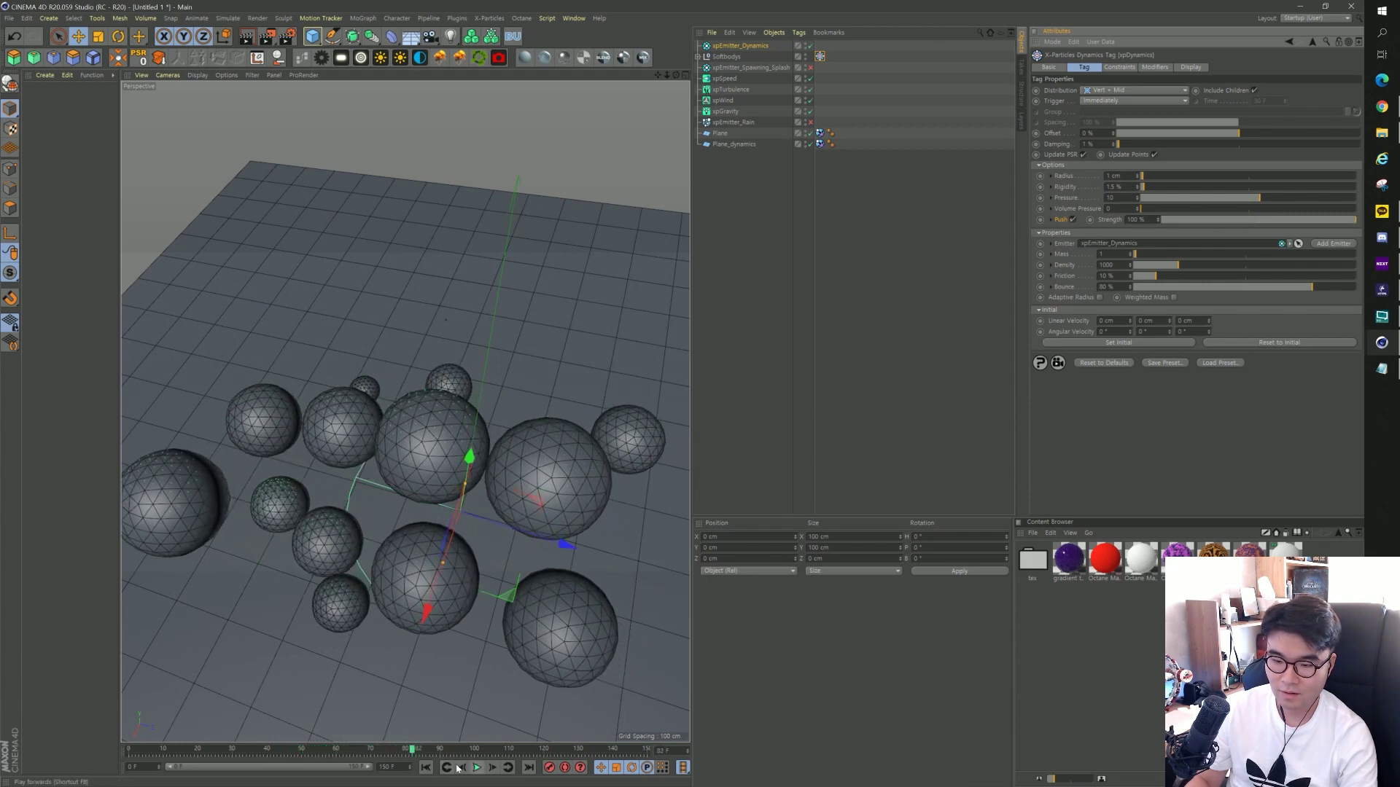
left_click(425, 767)
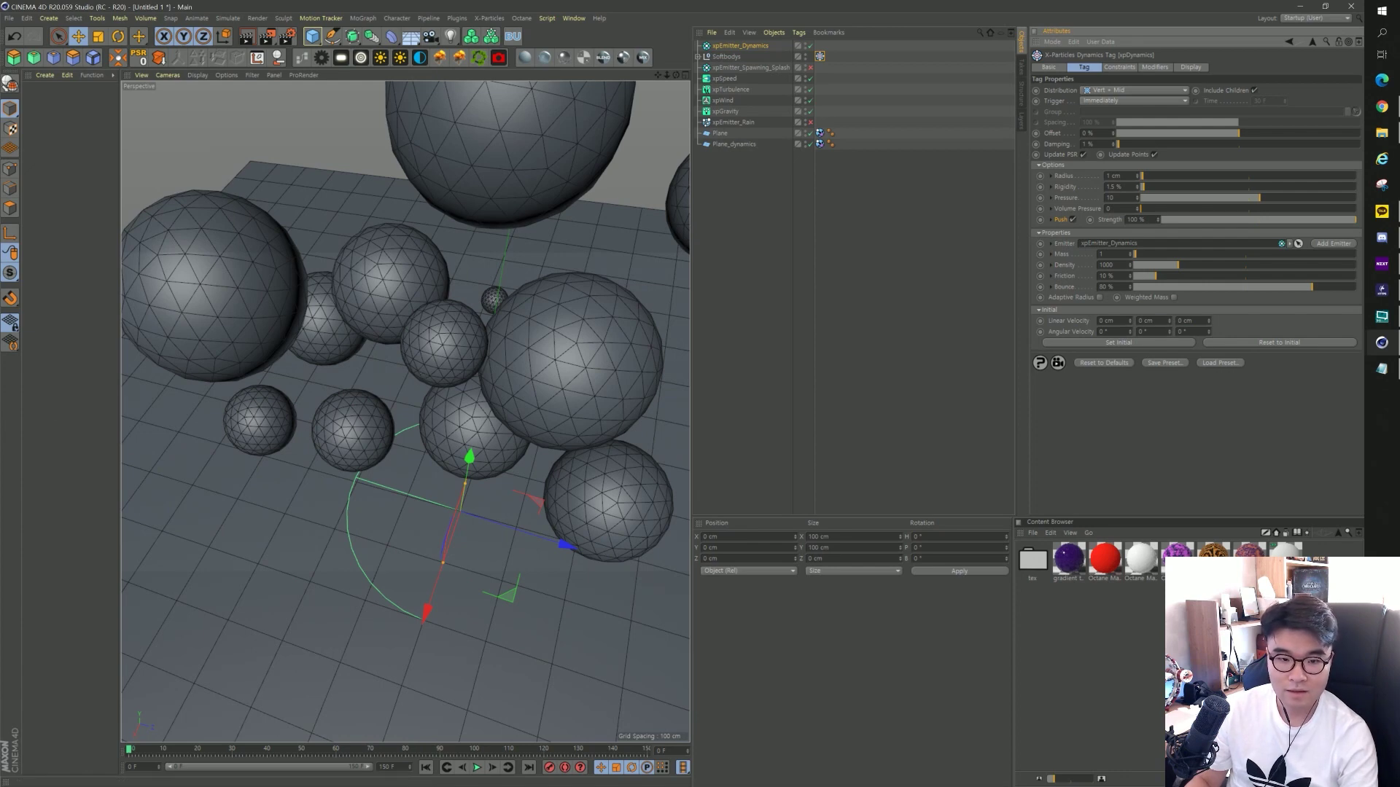
View the spheres from a lower side angle and bring up the X-Particles Generators list.
scroll(408, 426, "down", 3)
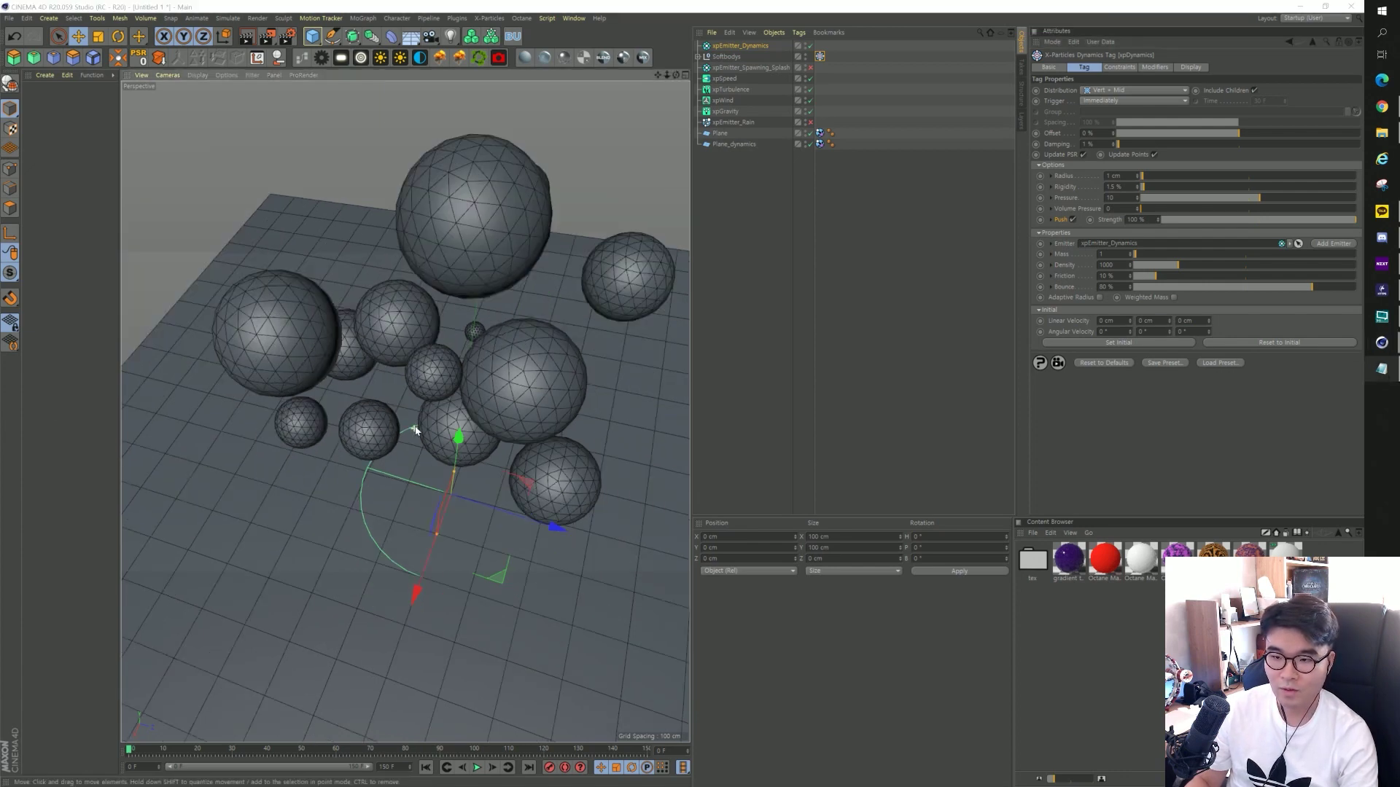
scroll(408, 426, "down", 3)
scroll(439, 373, "up", 4)
left_click_drag(439, 373, 419, 325, "alt")
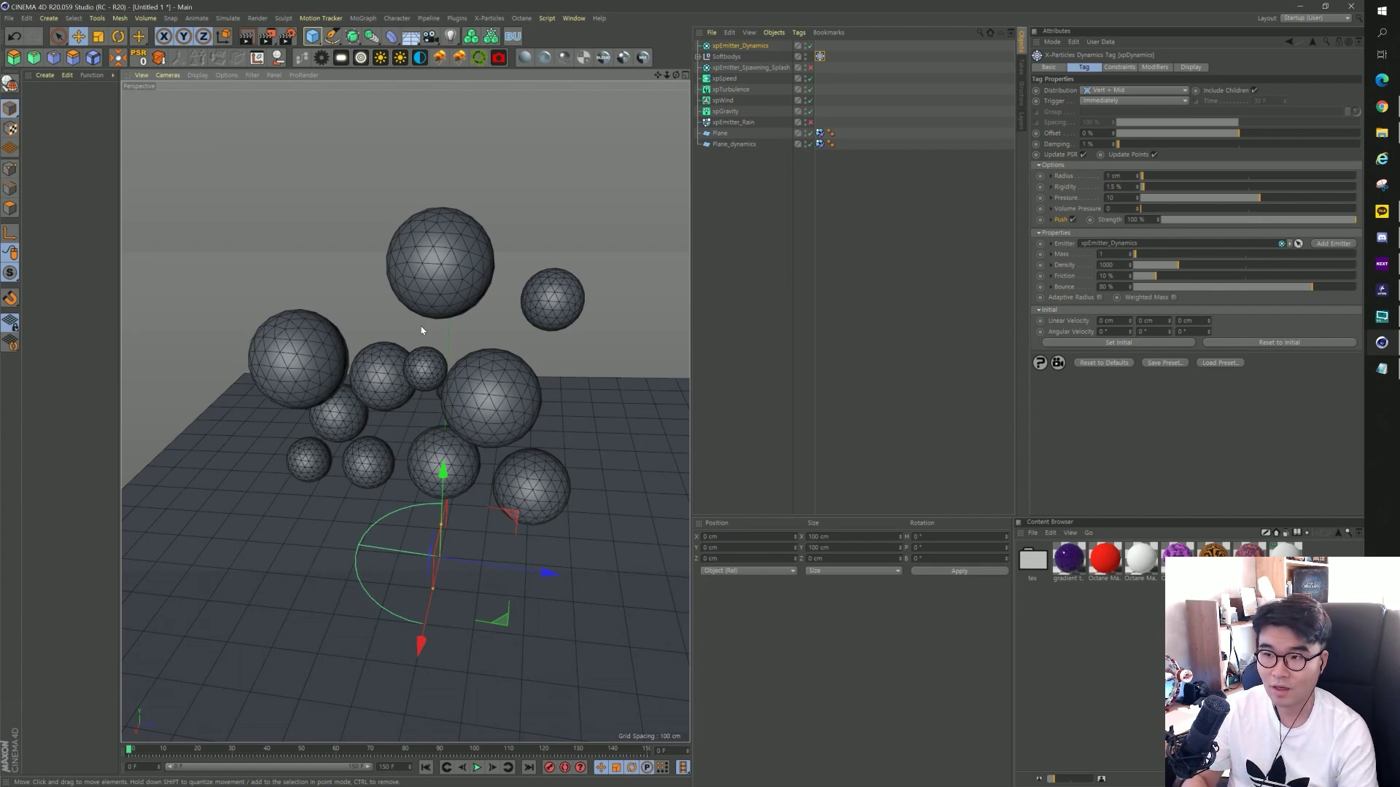
left_click(489, 18)
mouse_move(505, 133)
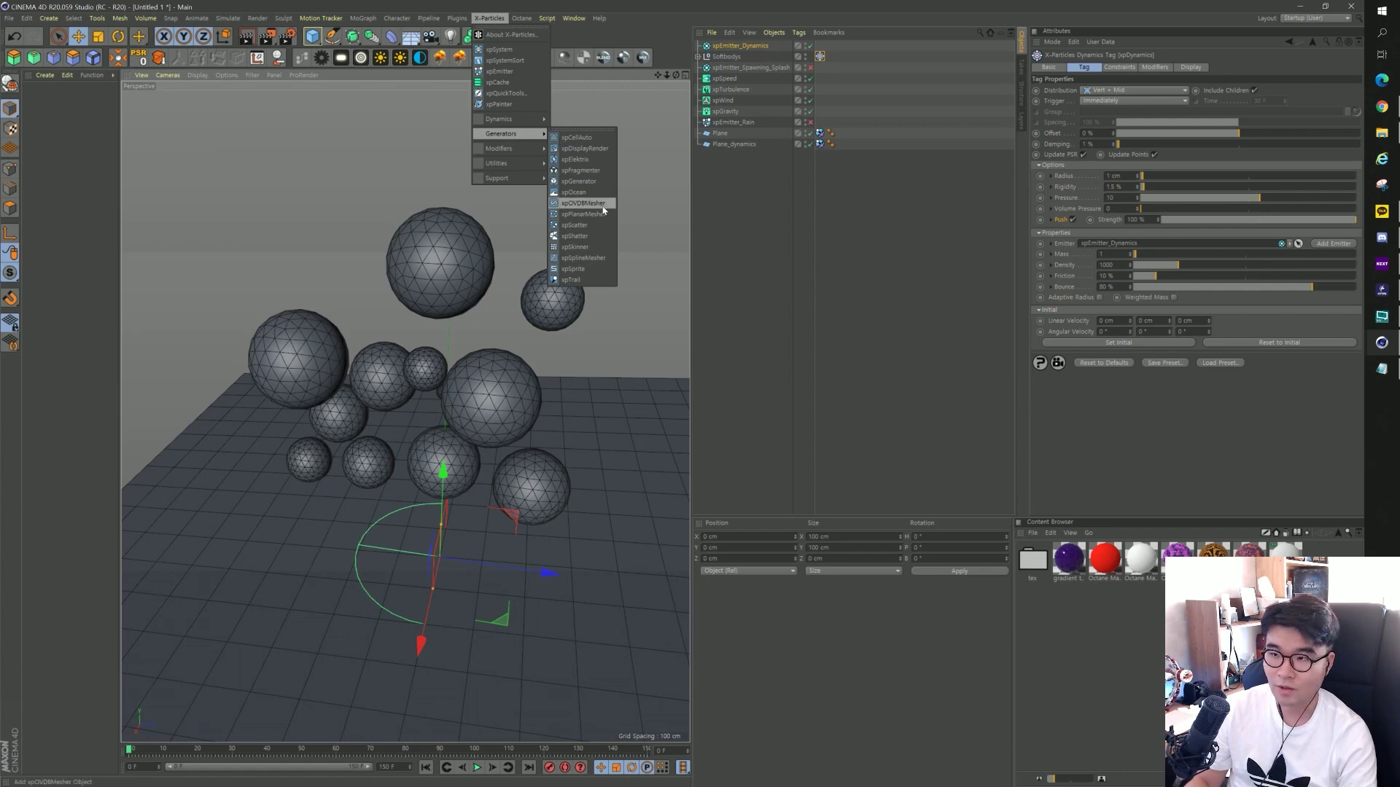
Add an xpOVDBMesher with Softbodys as its source and play the simulation to frame 28.
left_click(603, 209)
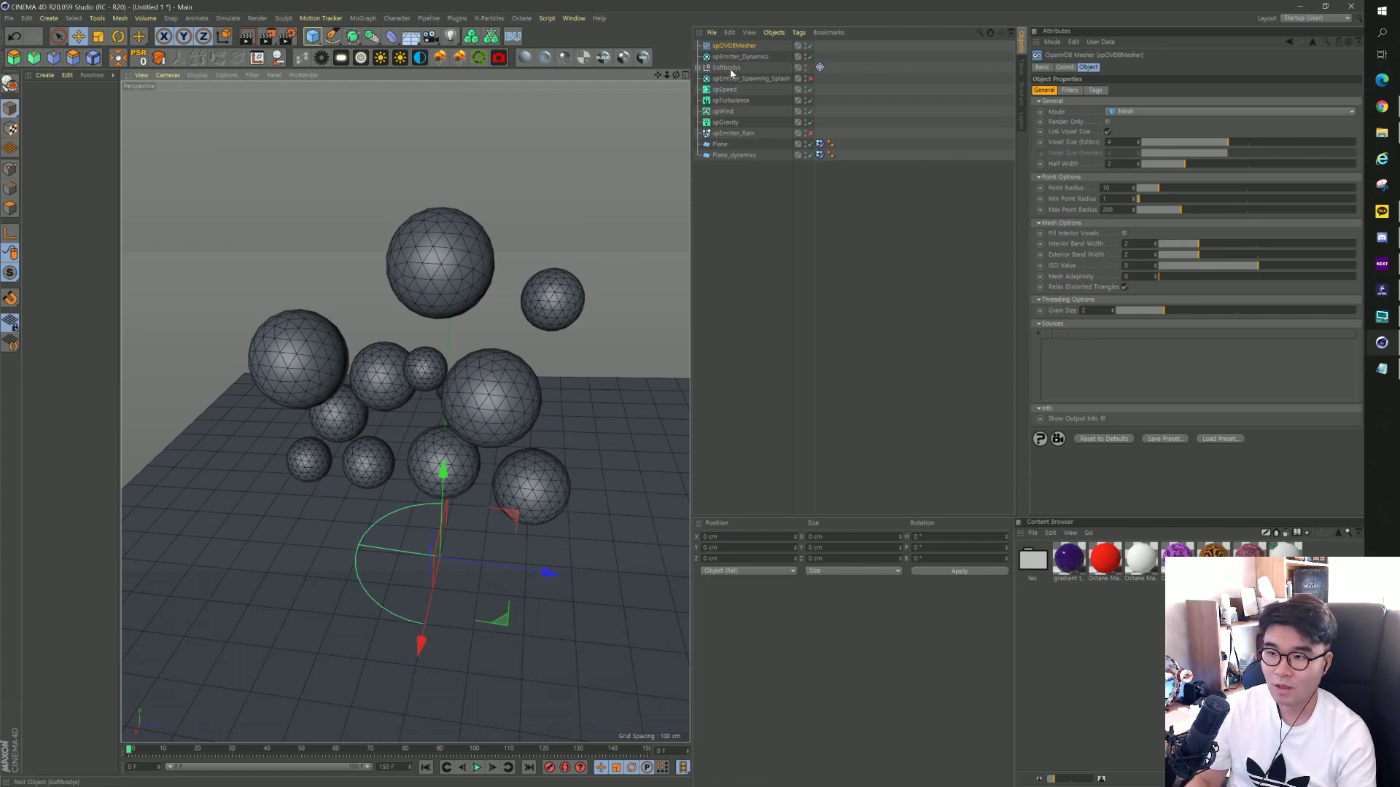
left_click_drag(731, 72, 1003, 219)
left_click_drag(1102, 365, 1097, 350)
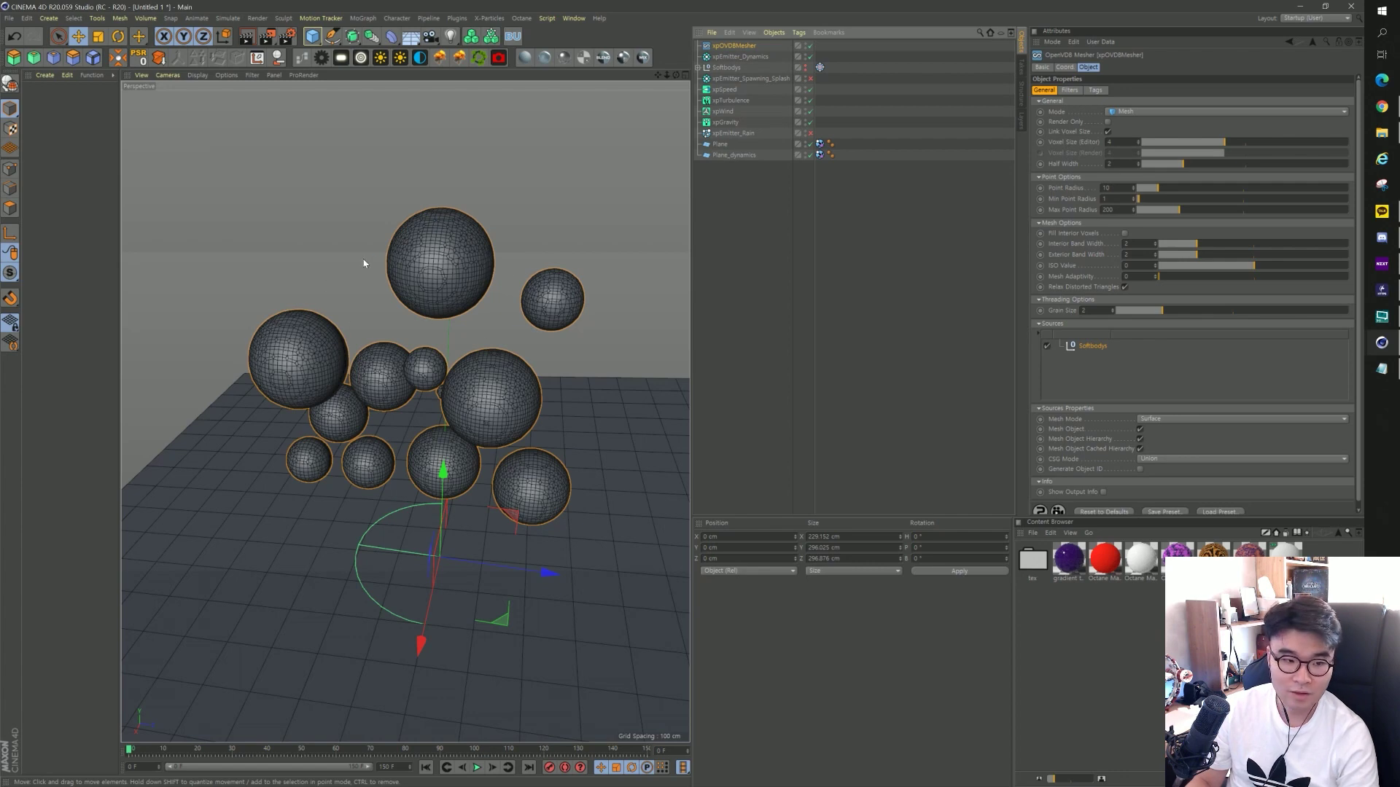
left_click(478, 768)
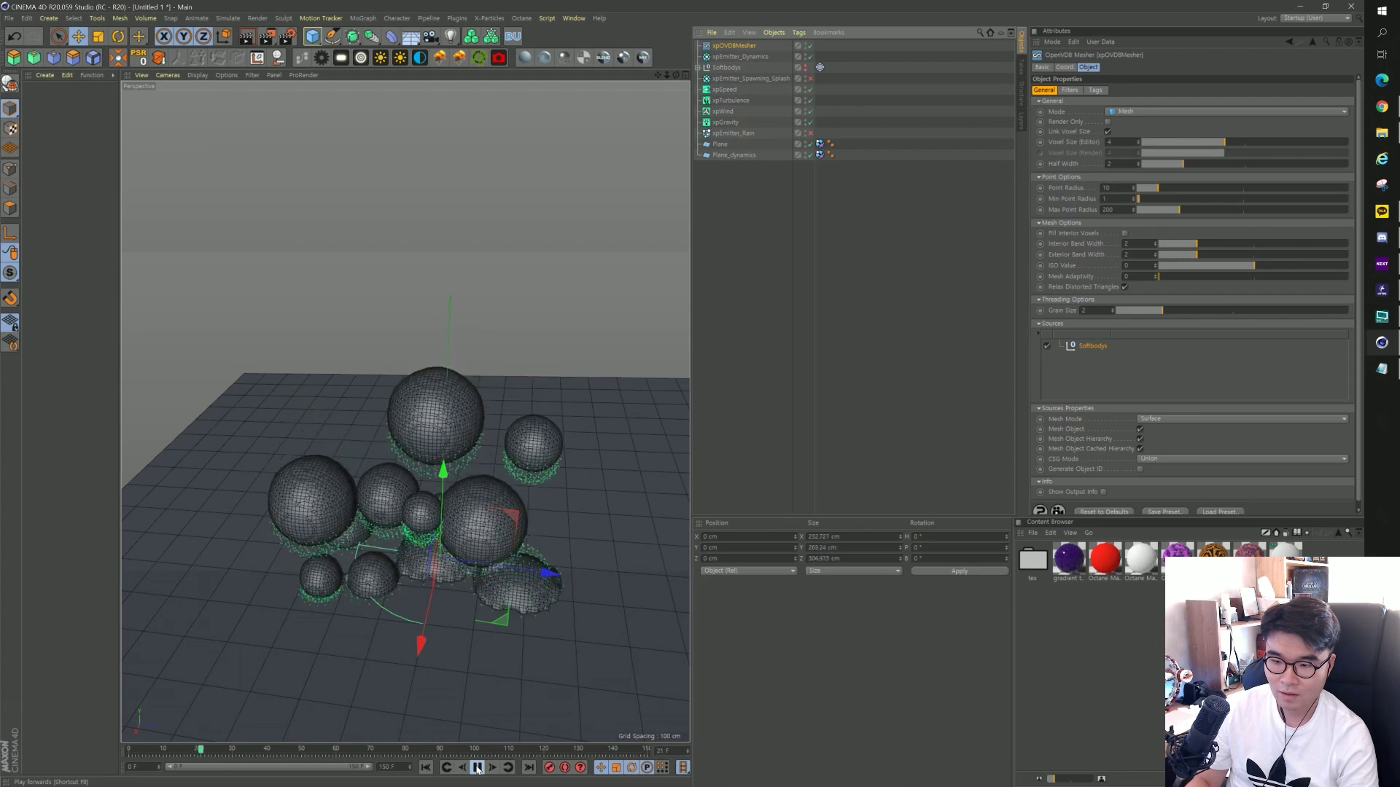
left_click(478, 768)
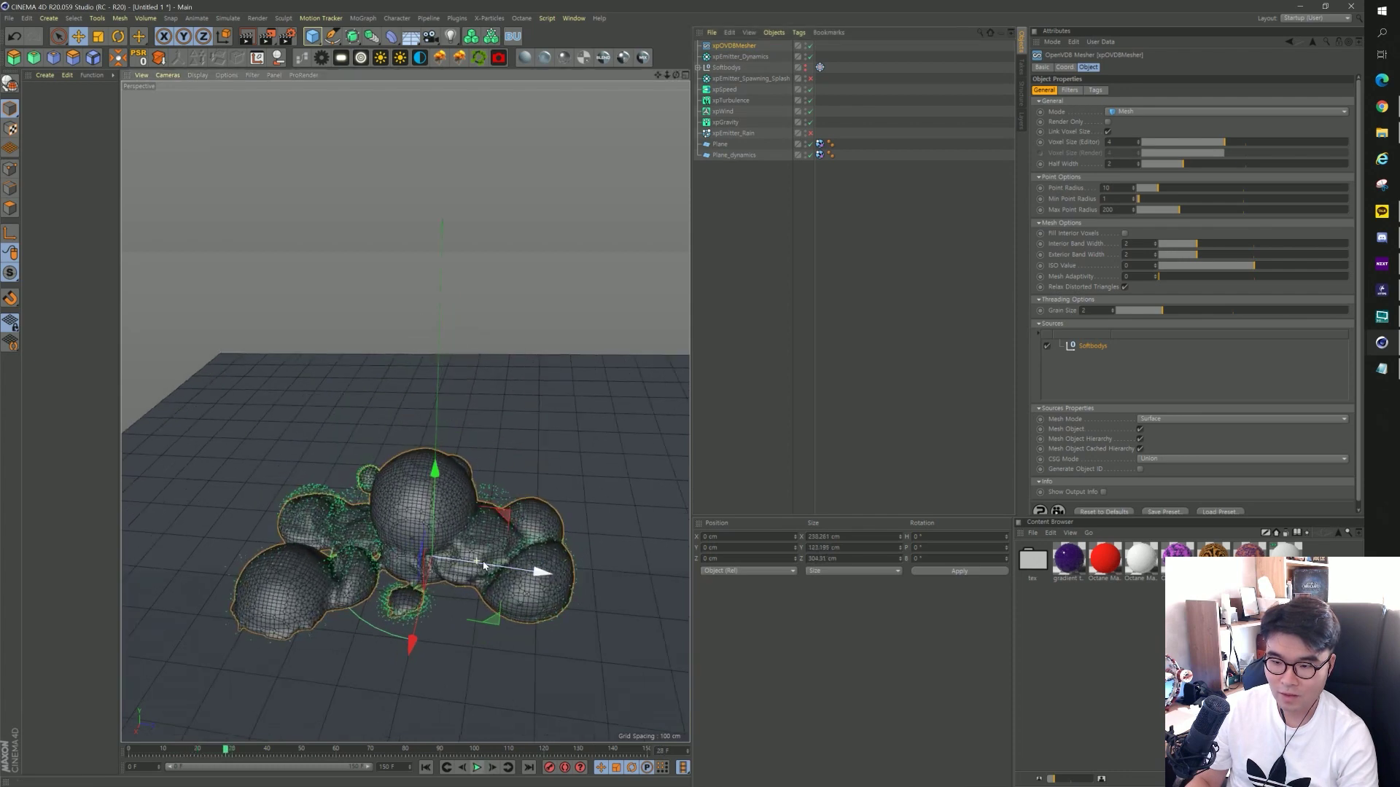
scroll(448, 556, "up", 3)
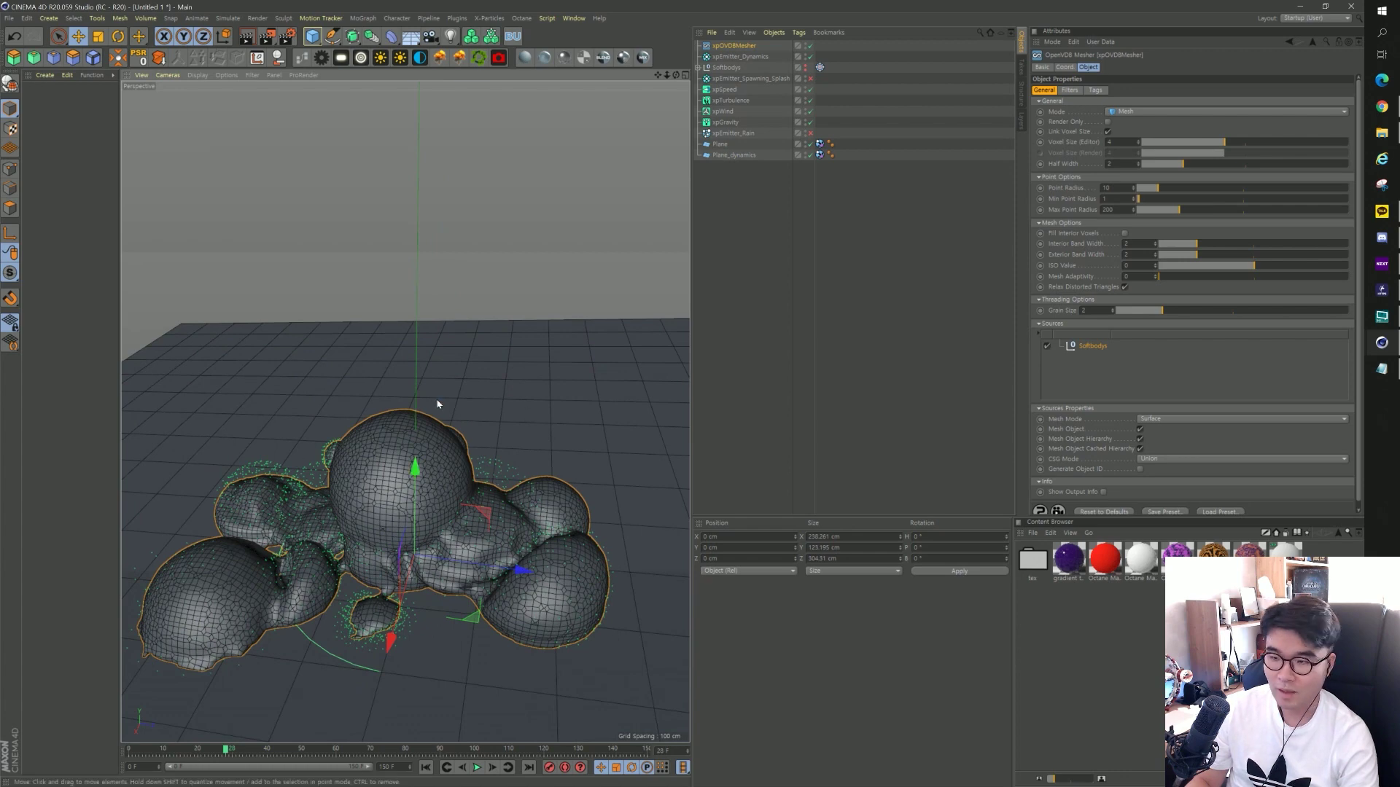
scroll(409, 576, "up", 3)
scroll(316, 639, "up", 3)
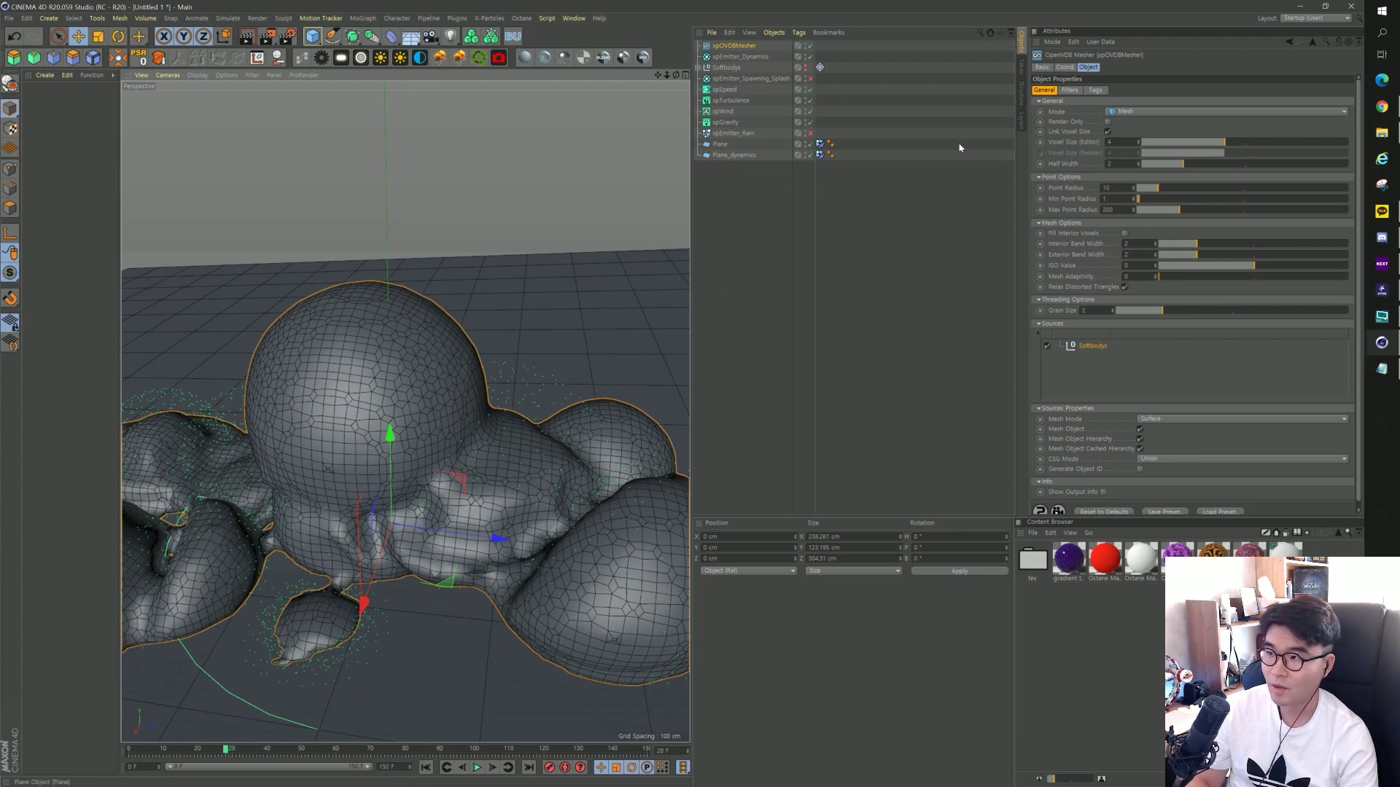
Turn on Use Filters in the mesher's Filters settings and orbit to inspect the blobs.
left_click(1076, 93)
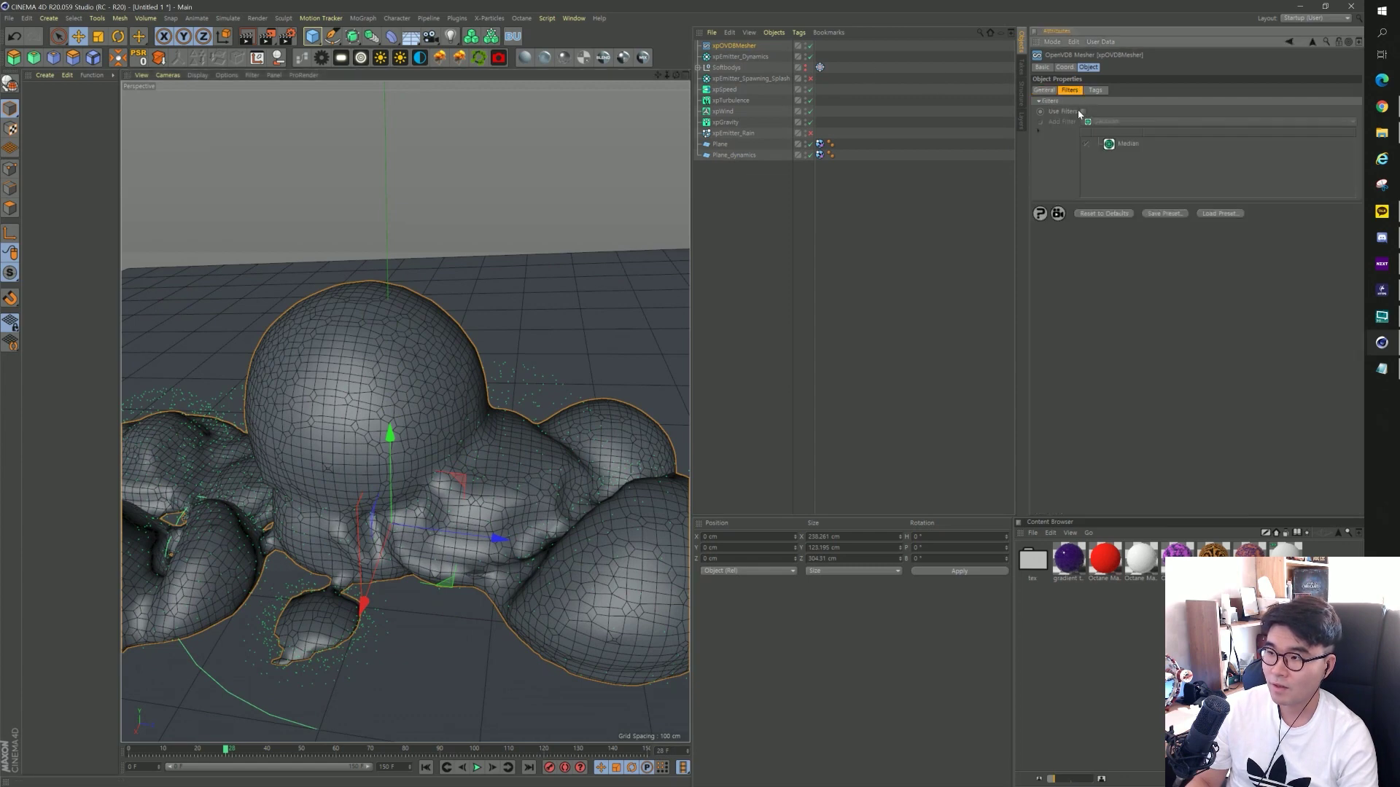
left_click(1084, 111)
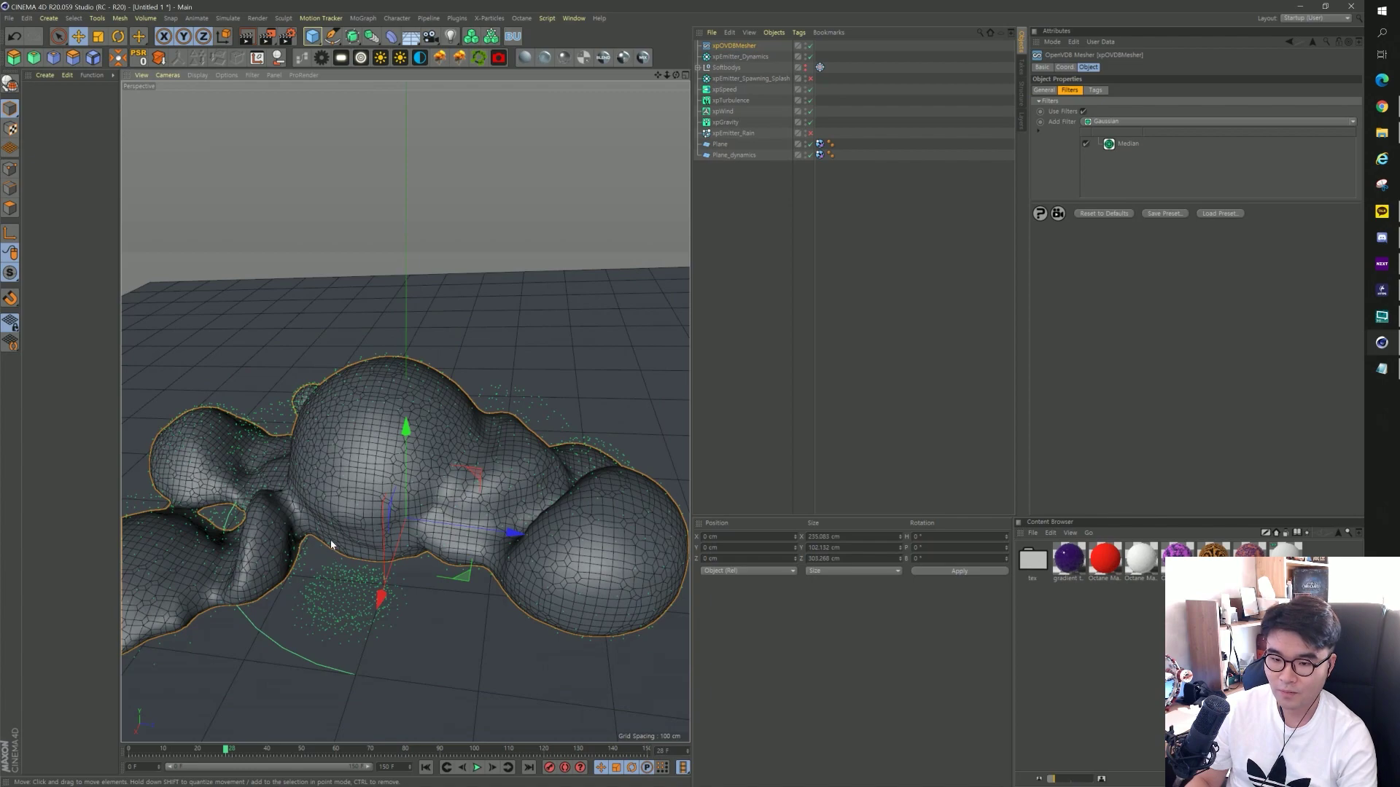
mouse_move(330, 539)
left_mouse_down("alt")
mouse_move(494, 431)
mouse_move(466, 438)
left_mouse_up("alt")
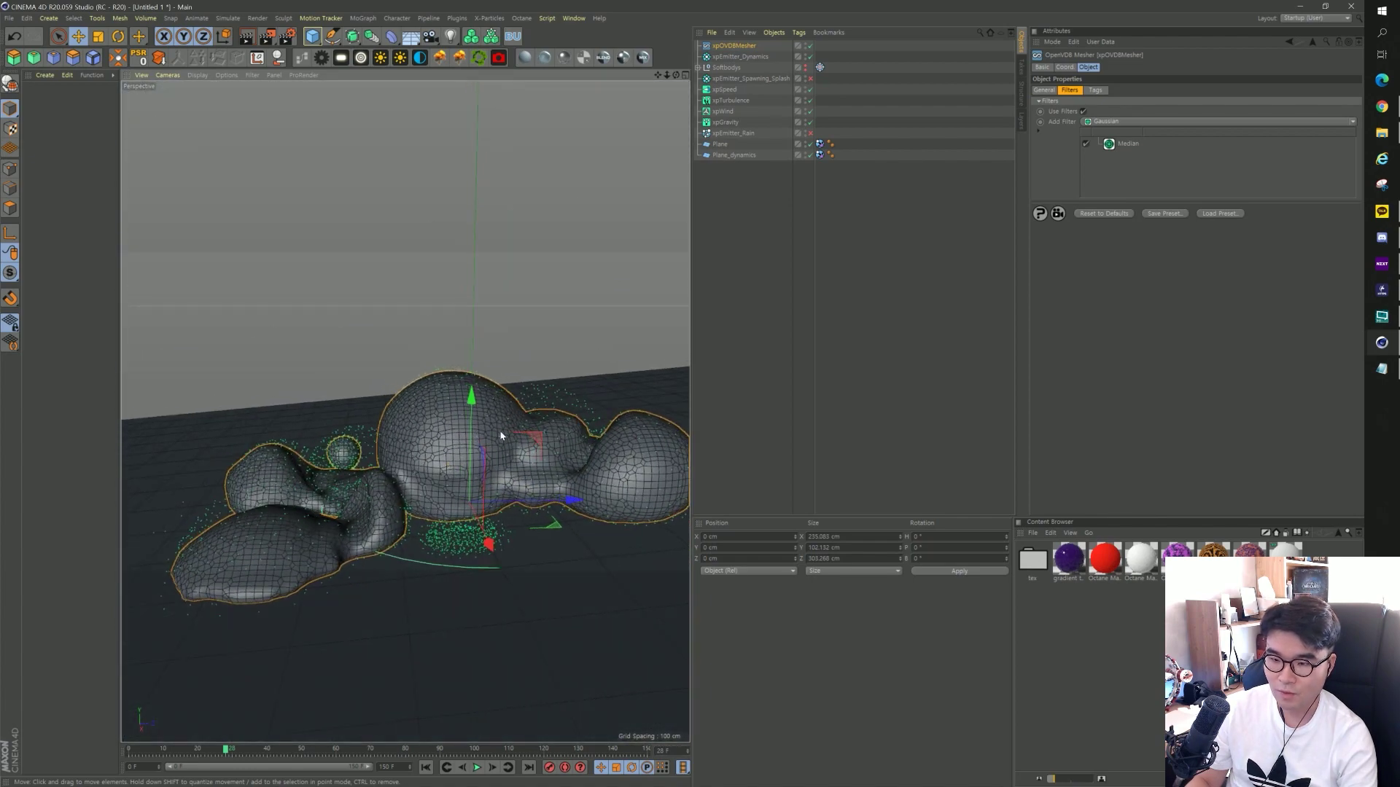
Replay the simulation twice from frame 0 to preview the smoothed mesh.
left_click(428, 768)
left_click(477, 767)
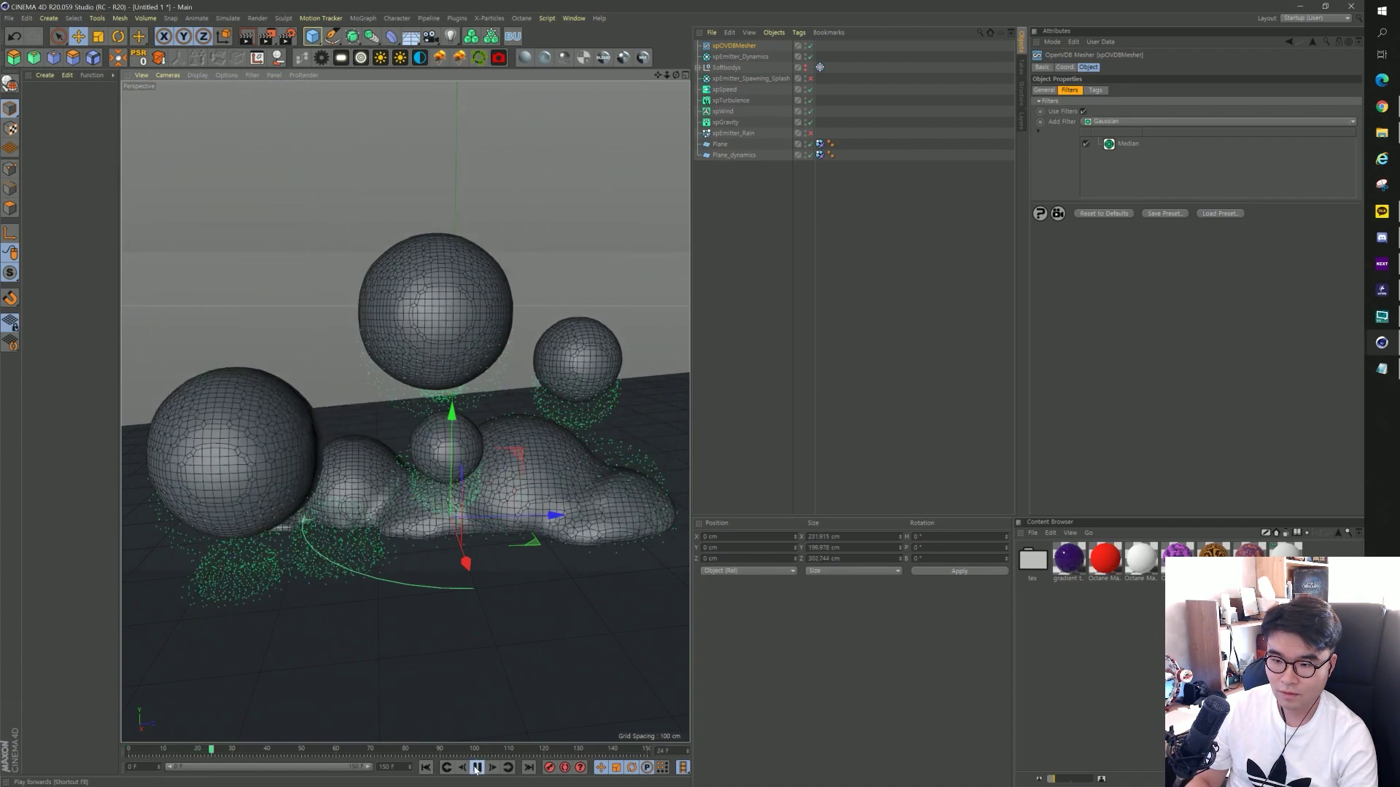
left_click(477, 768)
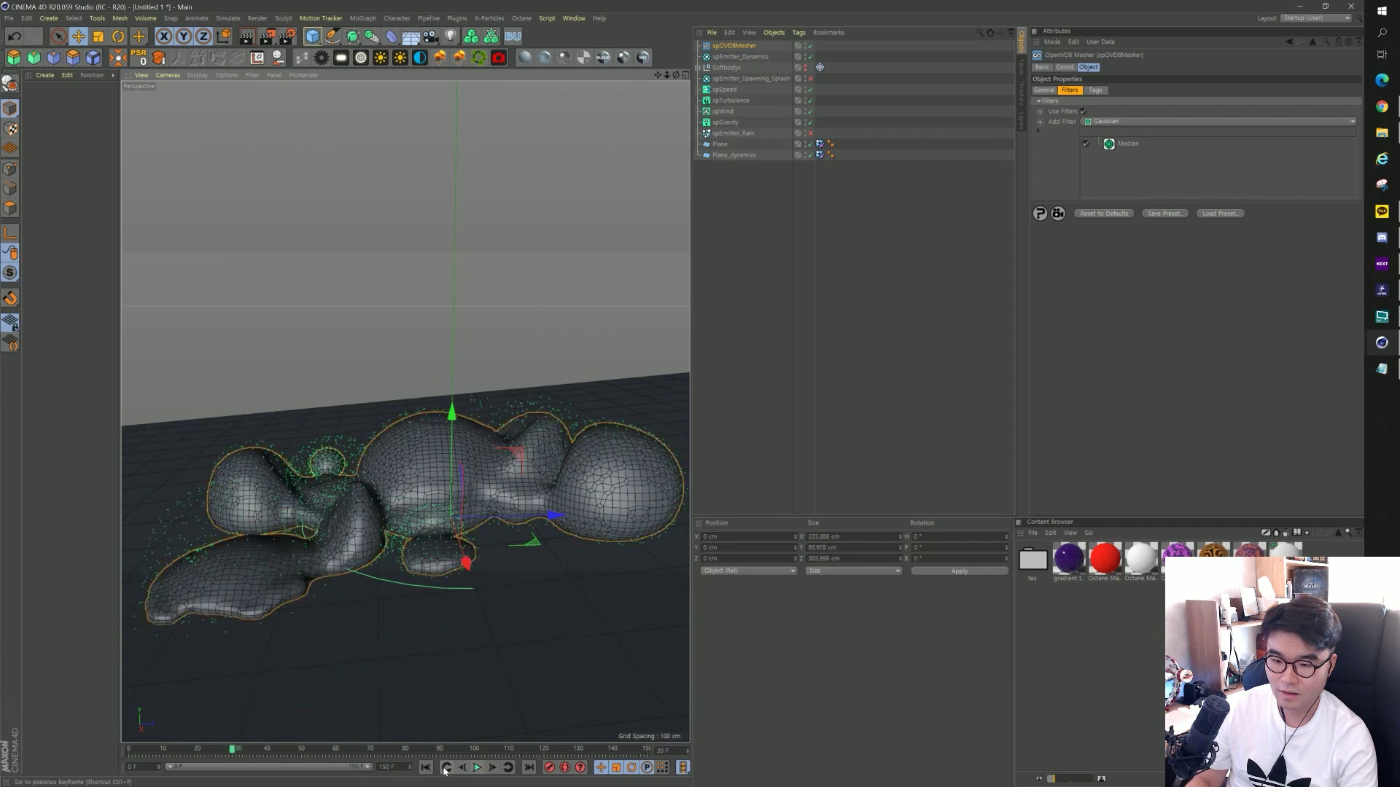
left_click(427, 768)
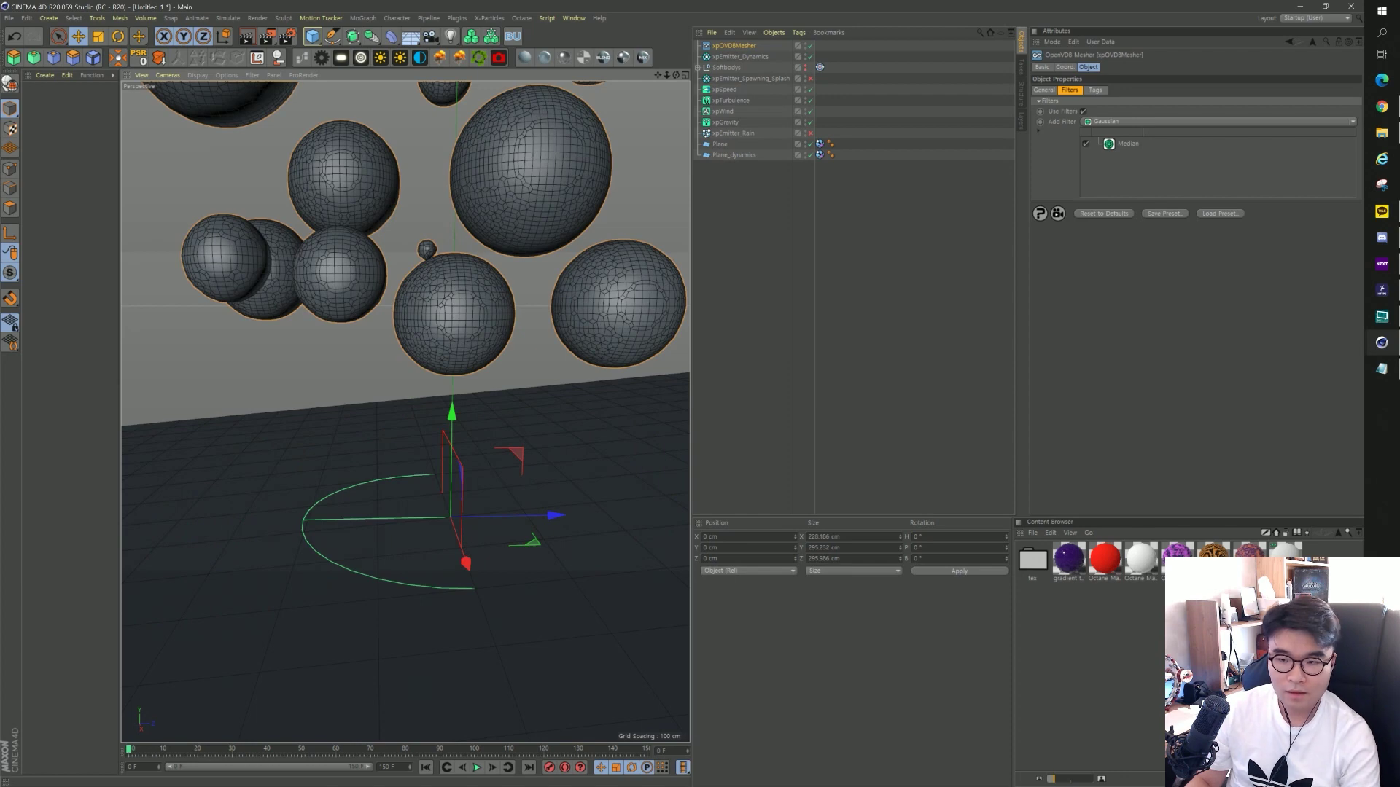
left_click(477, 767)
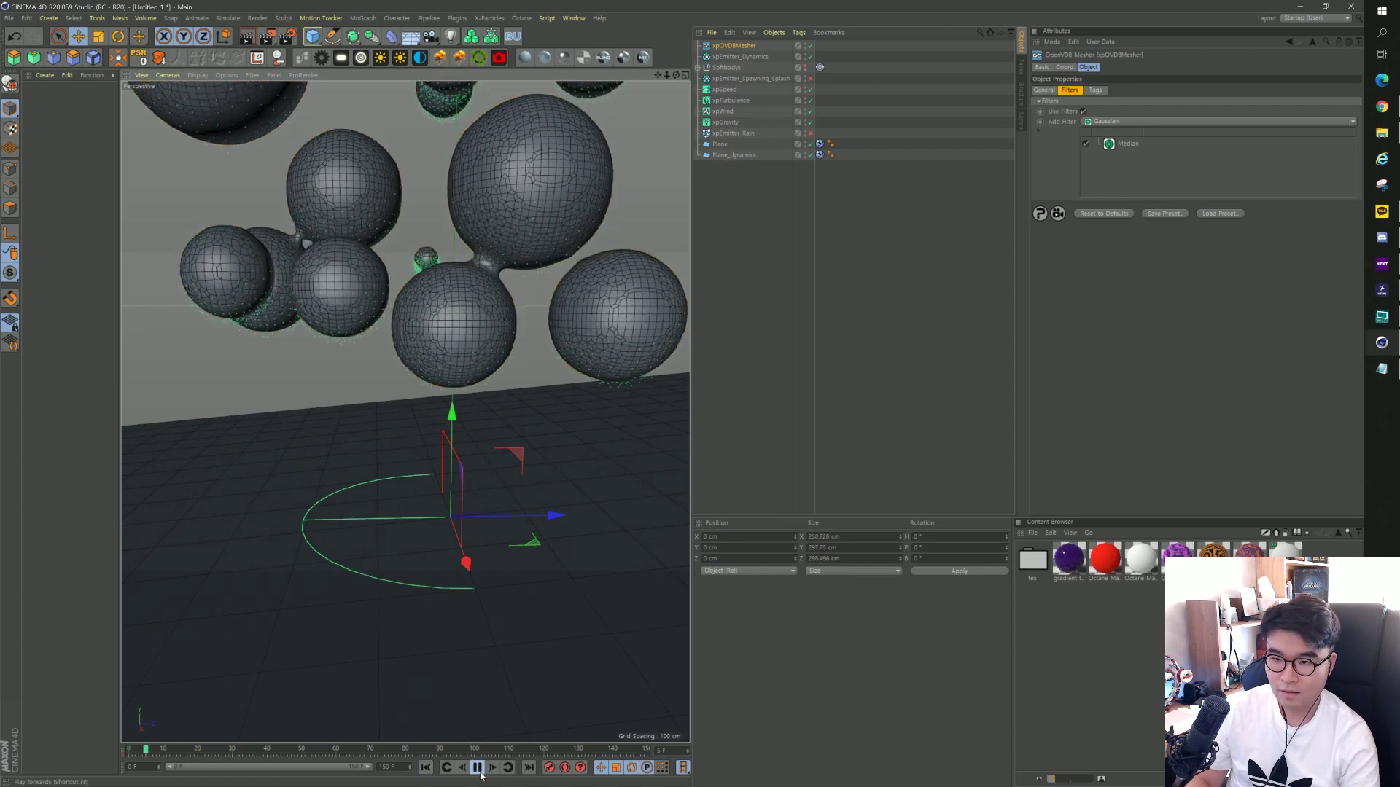
left_click(477, 768)
left_click(430, 769)
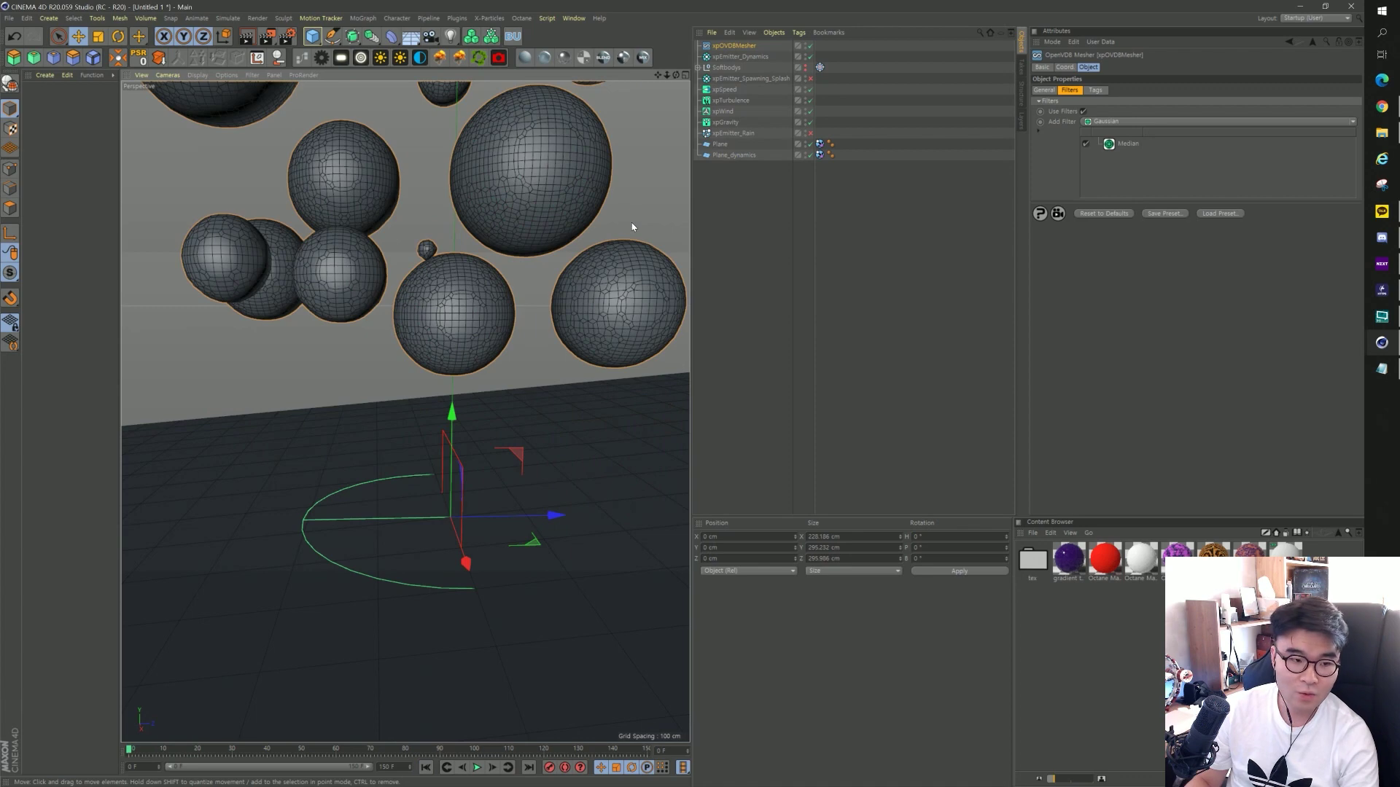
Set the Softbodys dynamics tag's initial linear velocity Y to -250 cm and preview the drop.
left_click(744, 57)
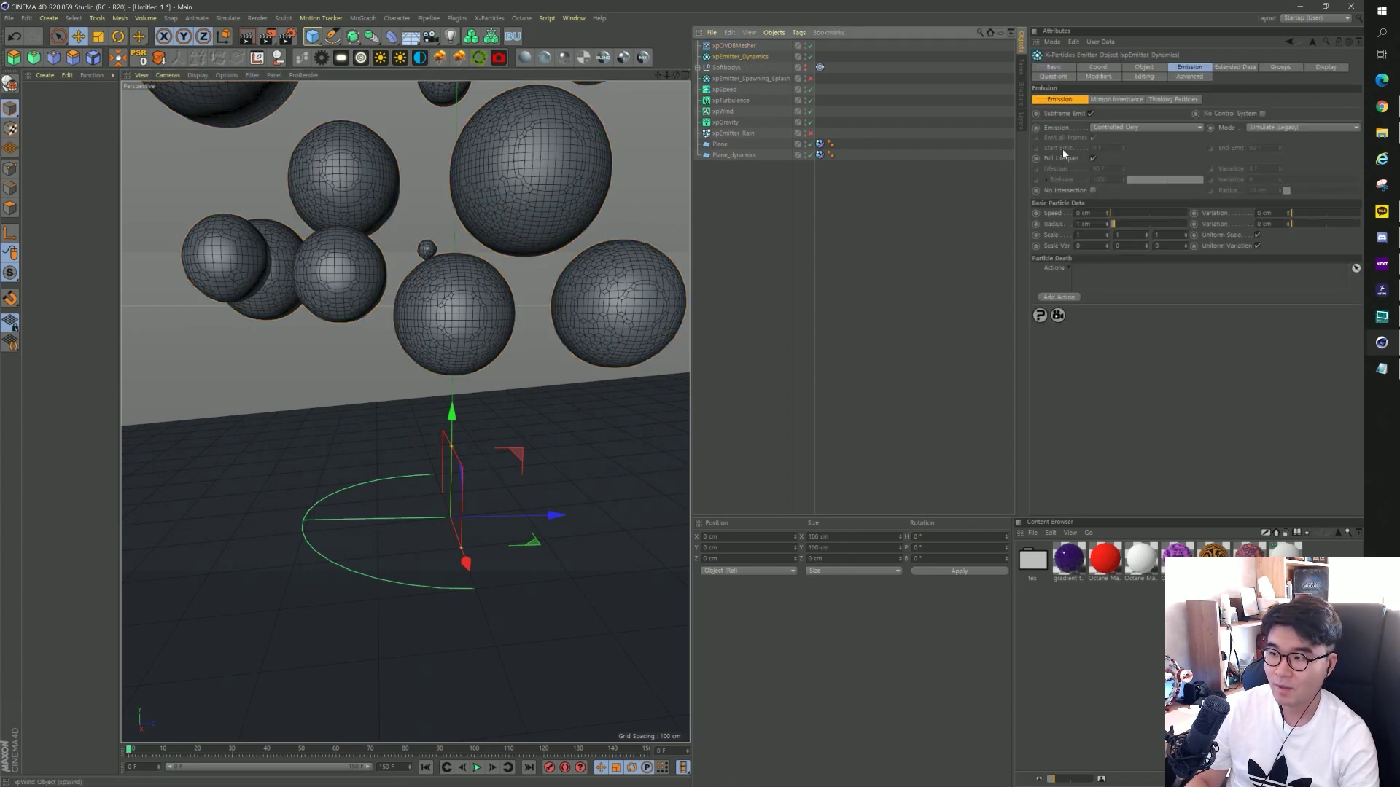
left_click(1144, 67)
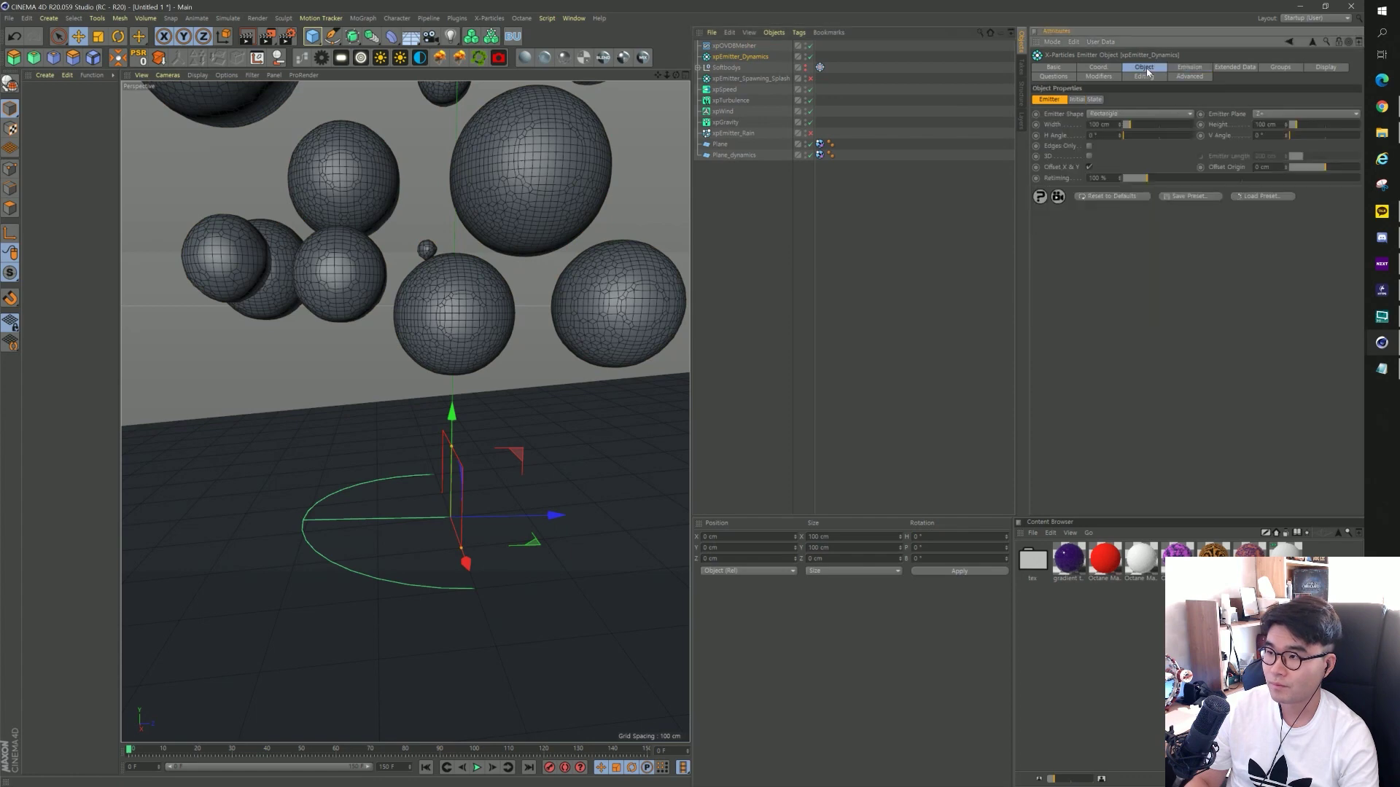
left_click(819, 67)
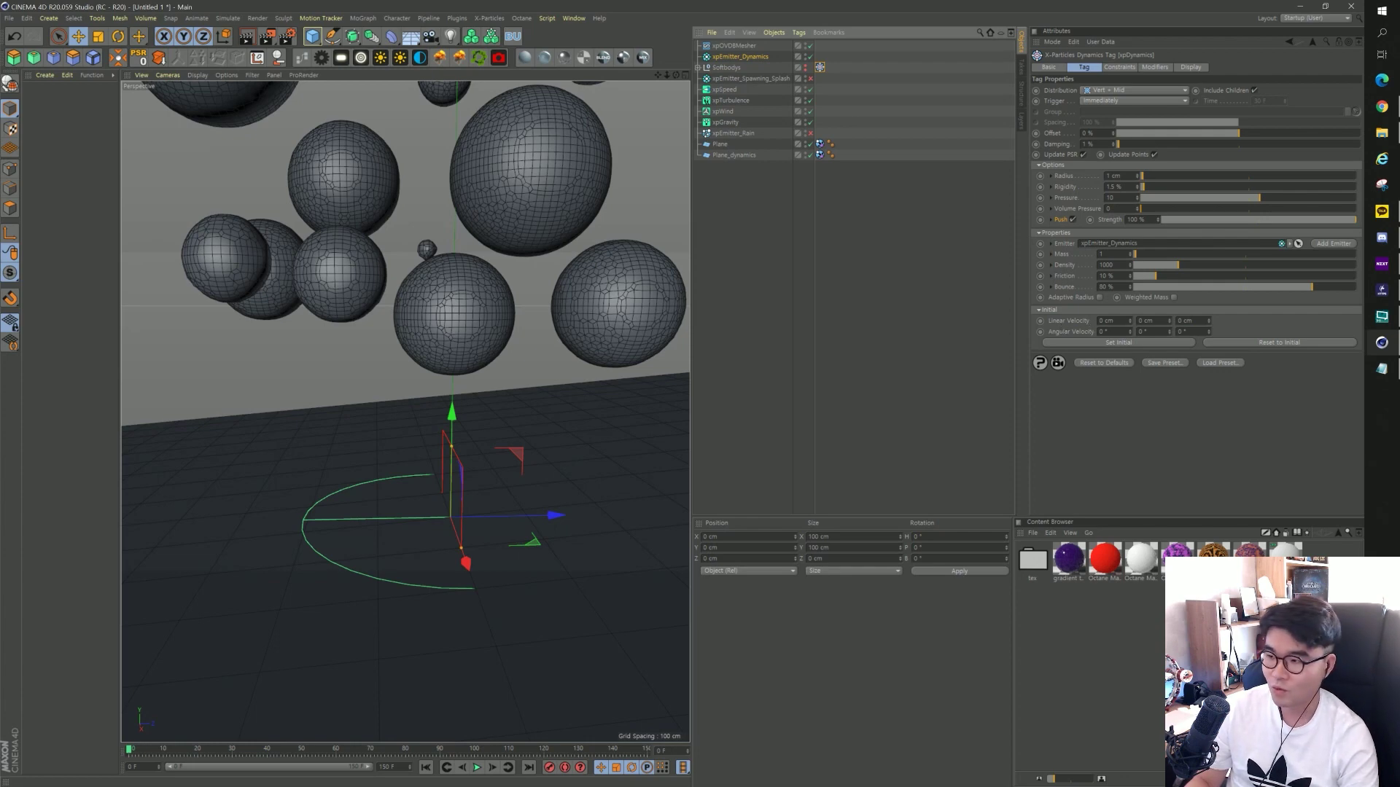
left_click(1141, 321)
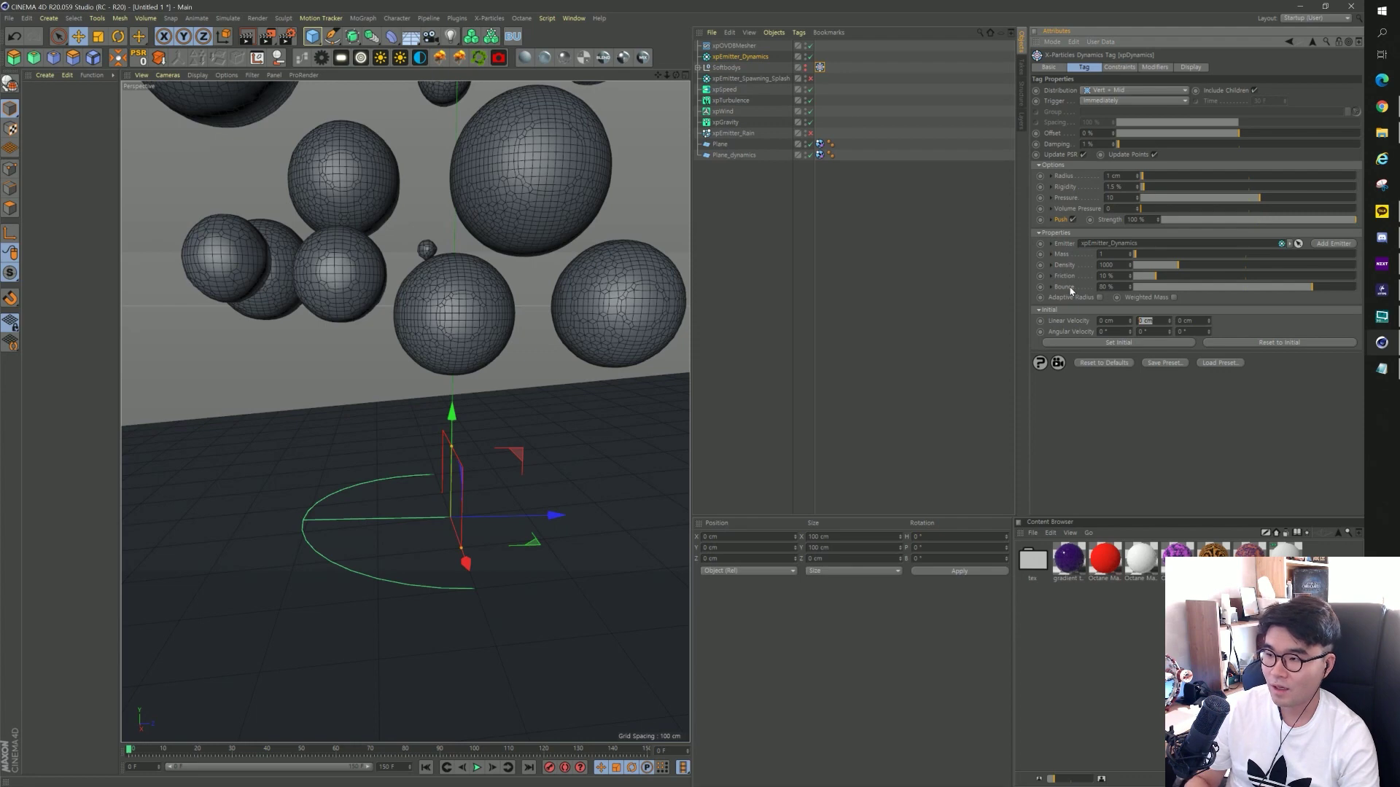
type("-250")
key("Return")
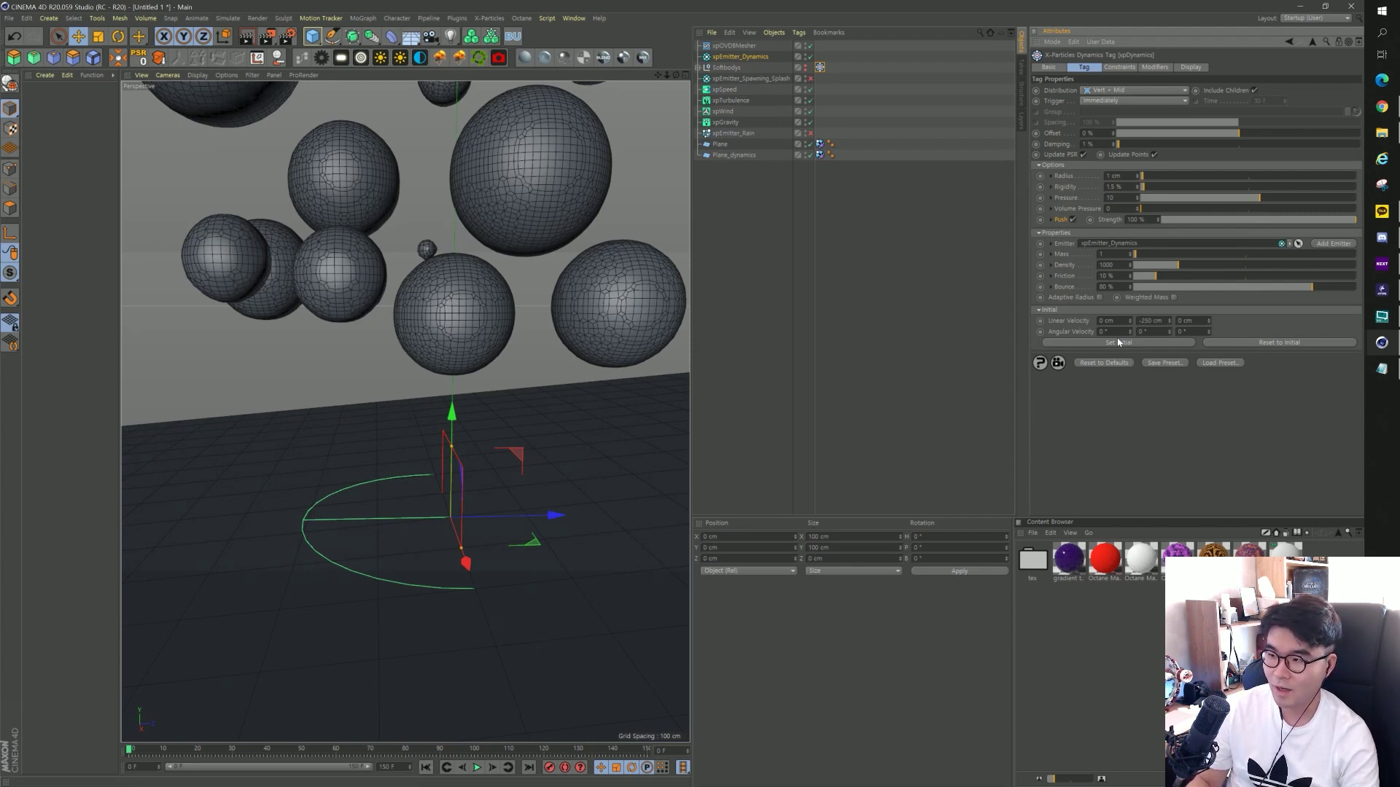
left_click(477, 769)
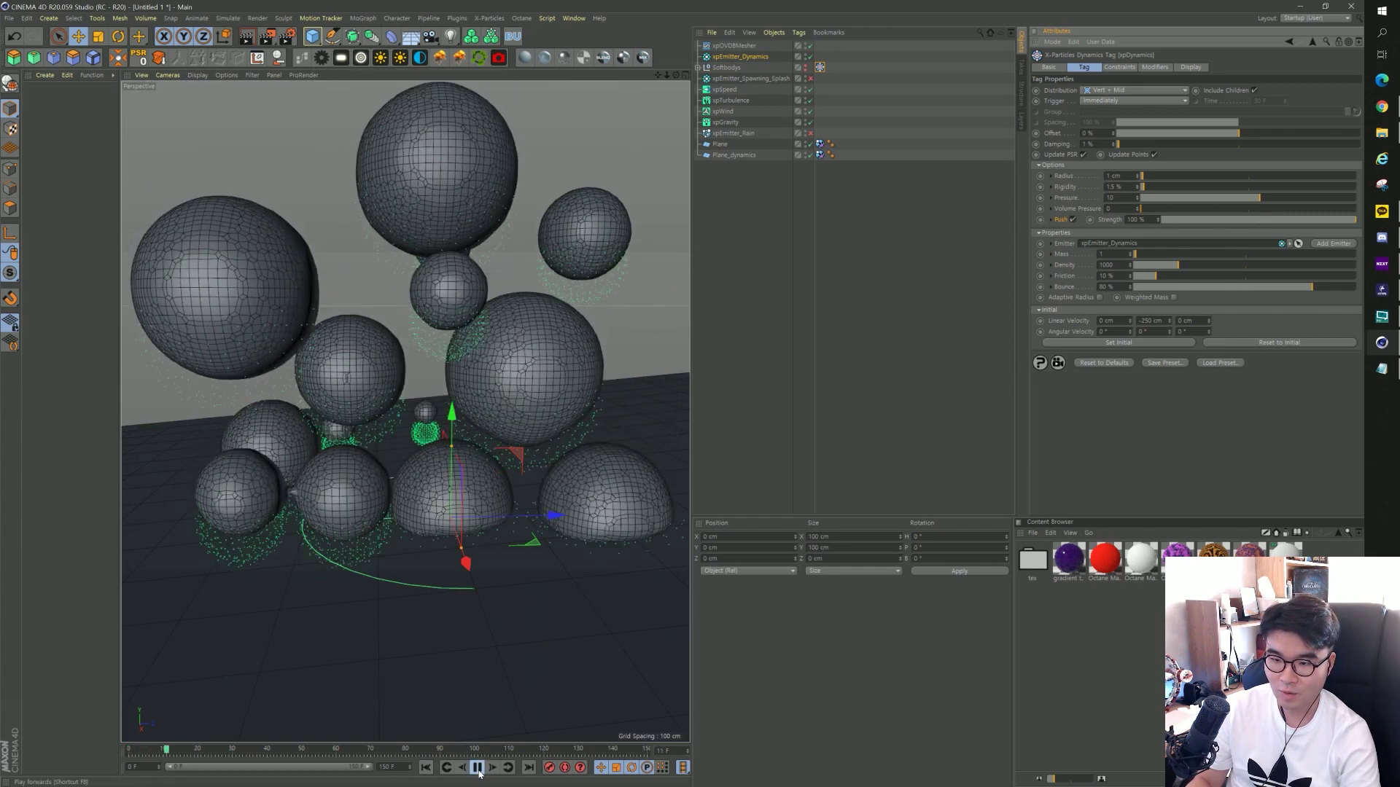
left_click(477, 768)
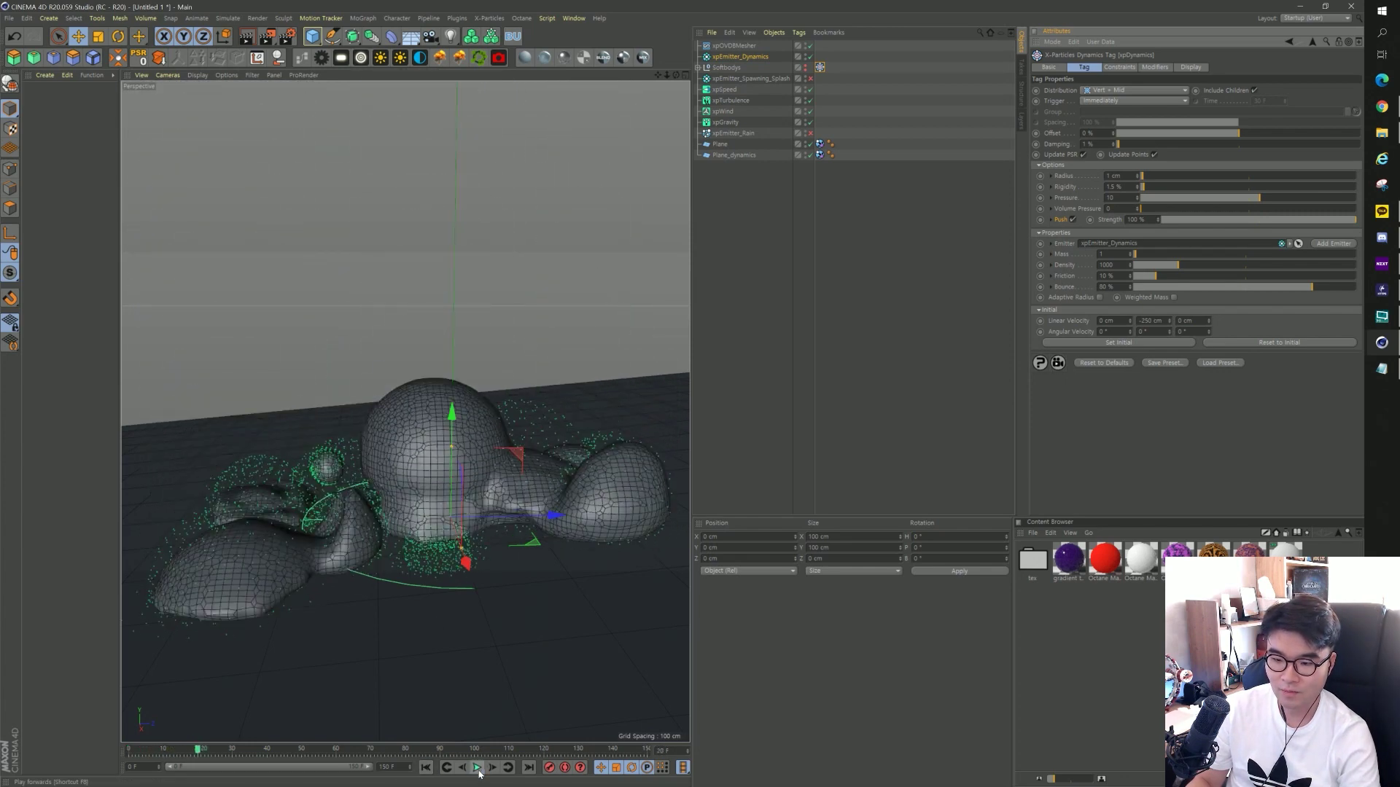
left_click(426, 768)
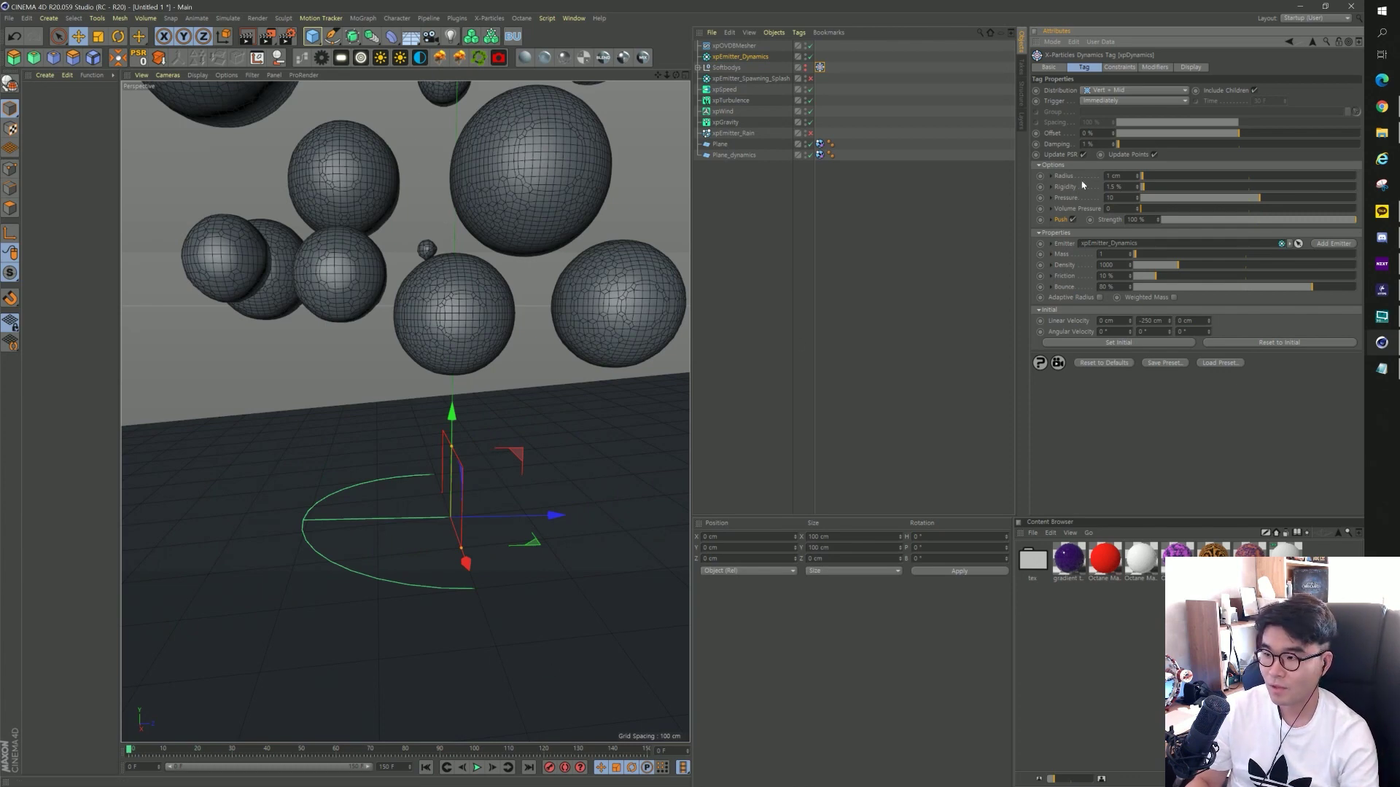
Keyframe the emitter's Retiming at 100% on frame 17.
left_click(728, 57)
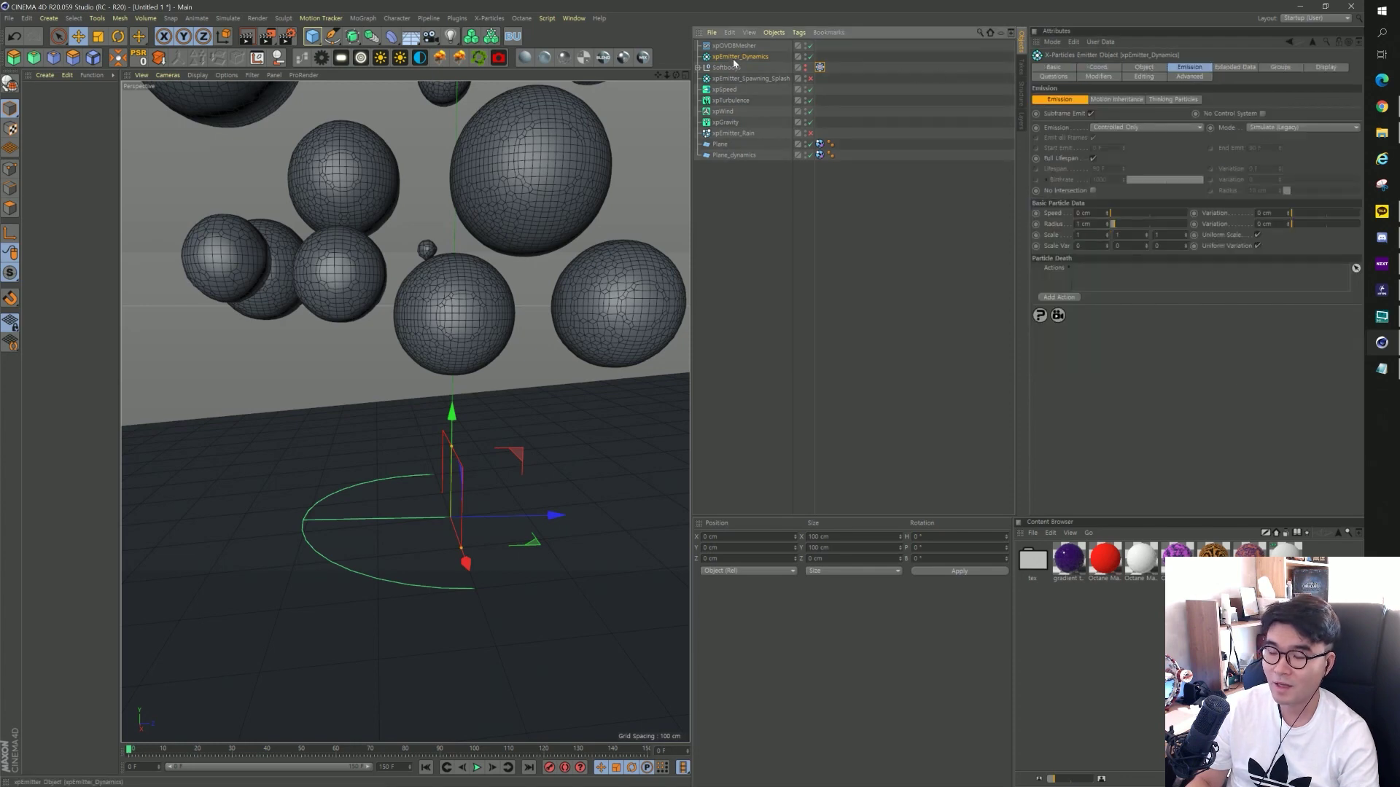
left_click(1142, 67)
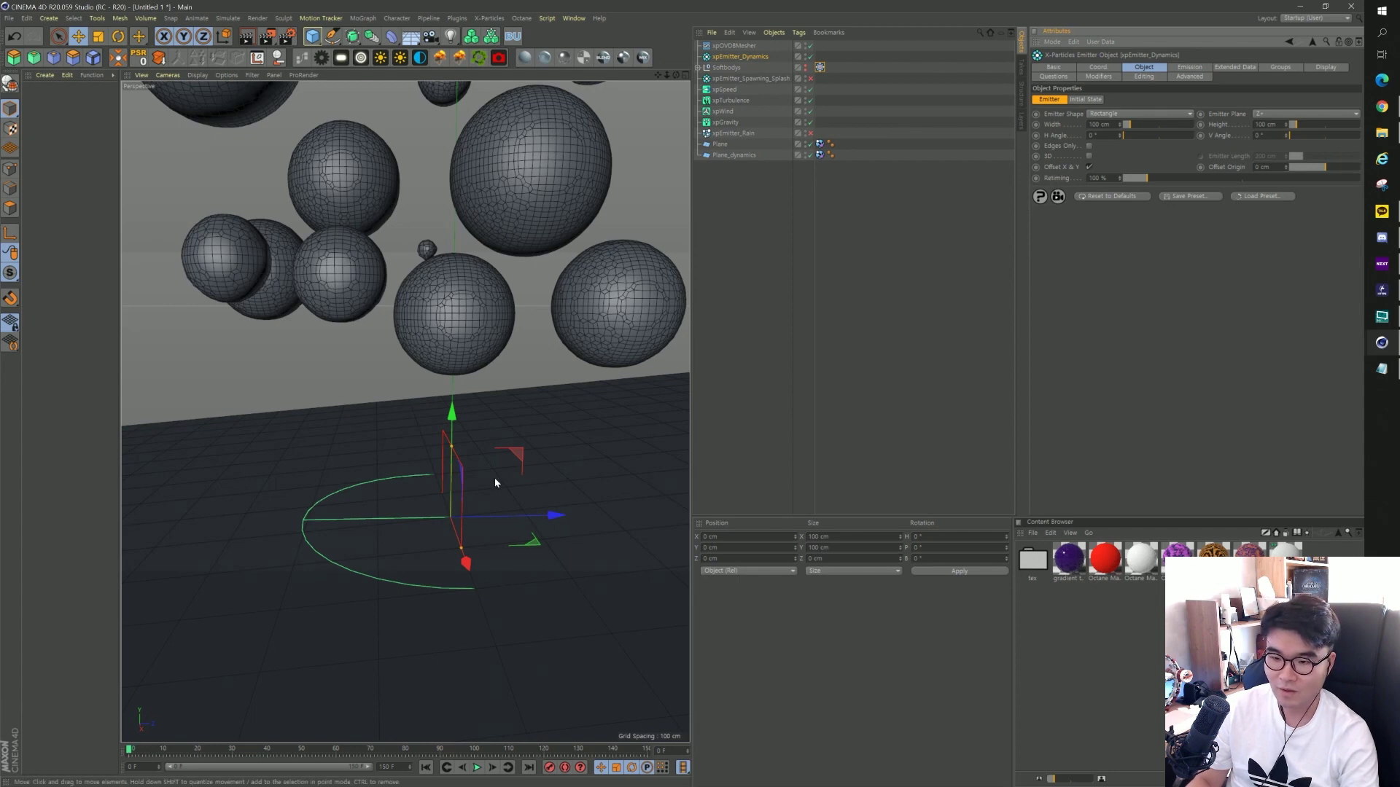
left_click_drag(478, 491, 439, 456, "alt")
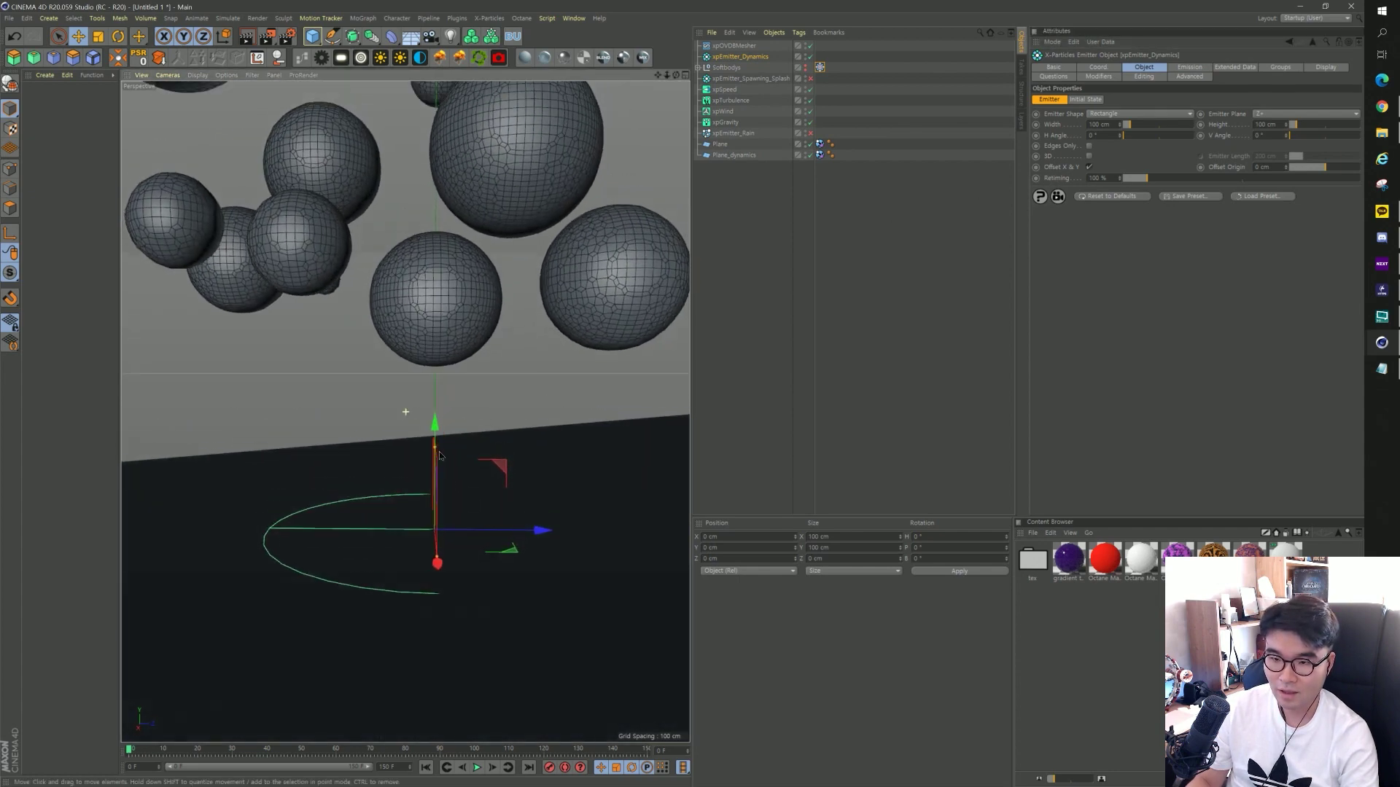
left_click(478, 767)
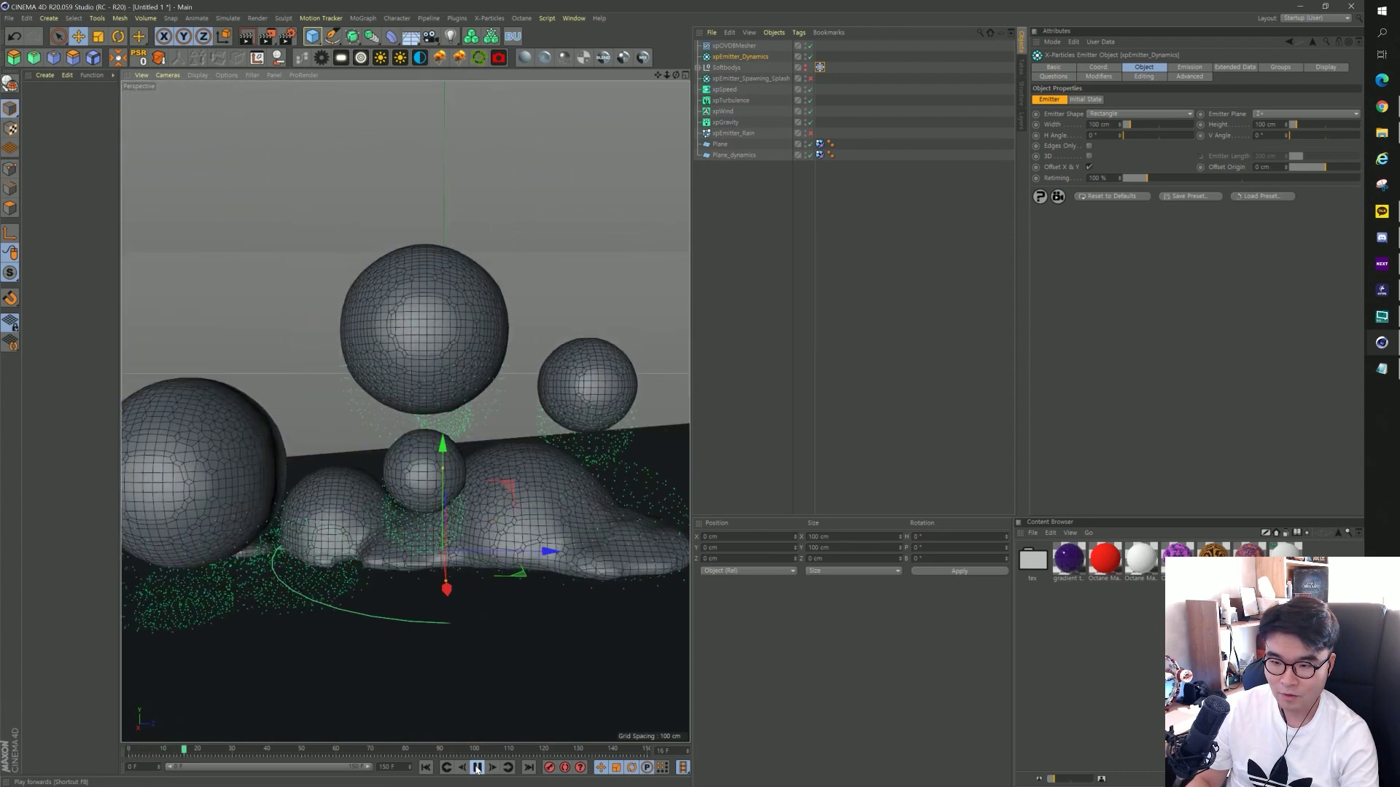
left_click(478, 768)
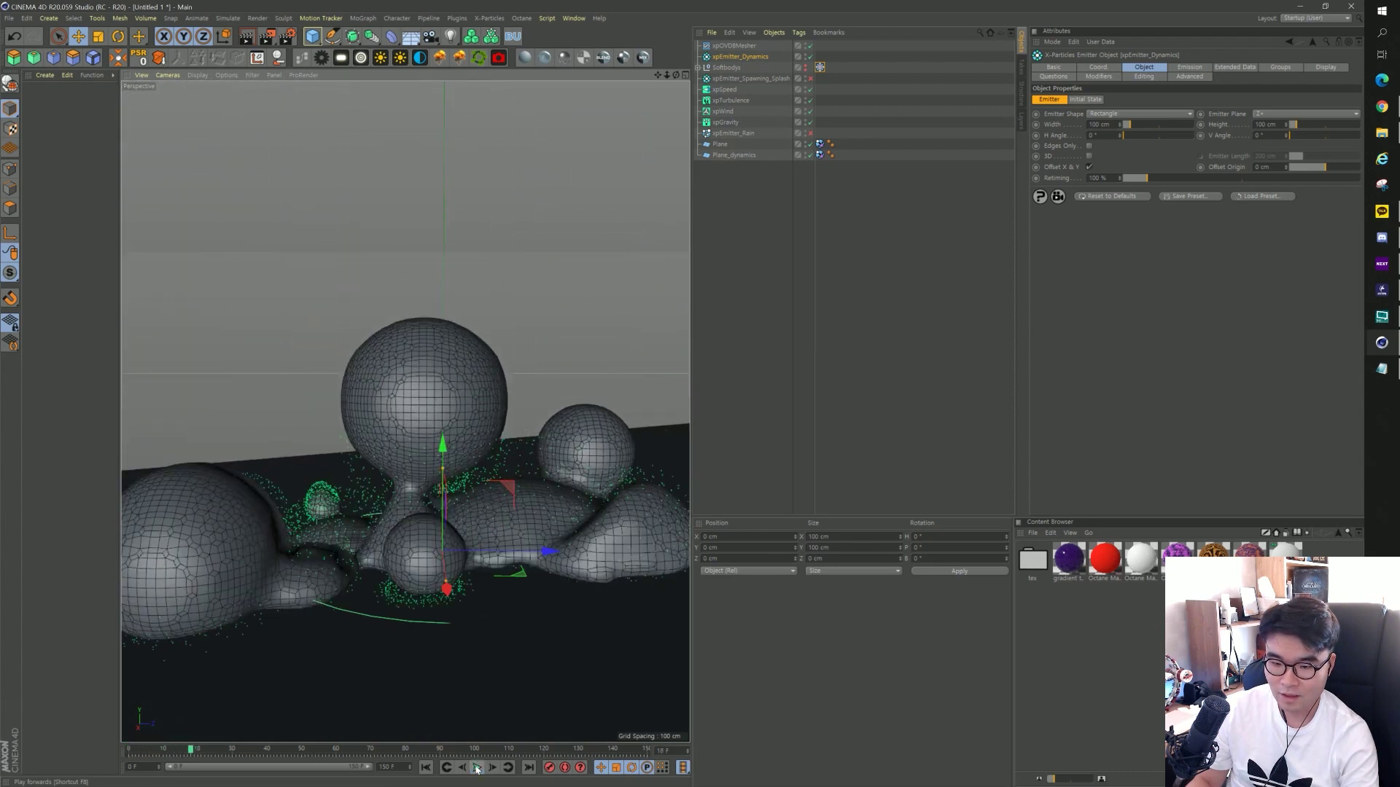
left_click(187, 752)
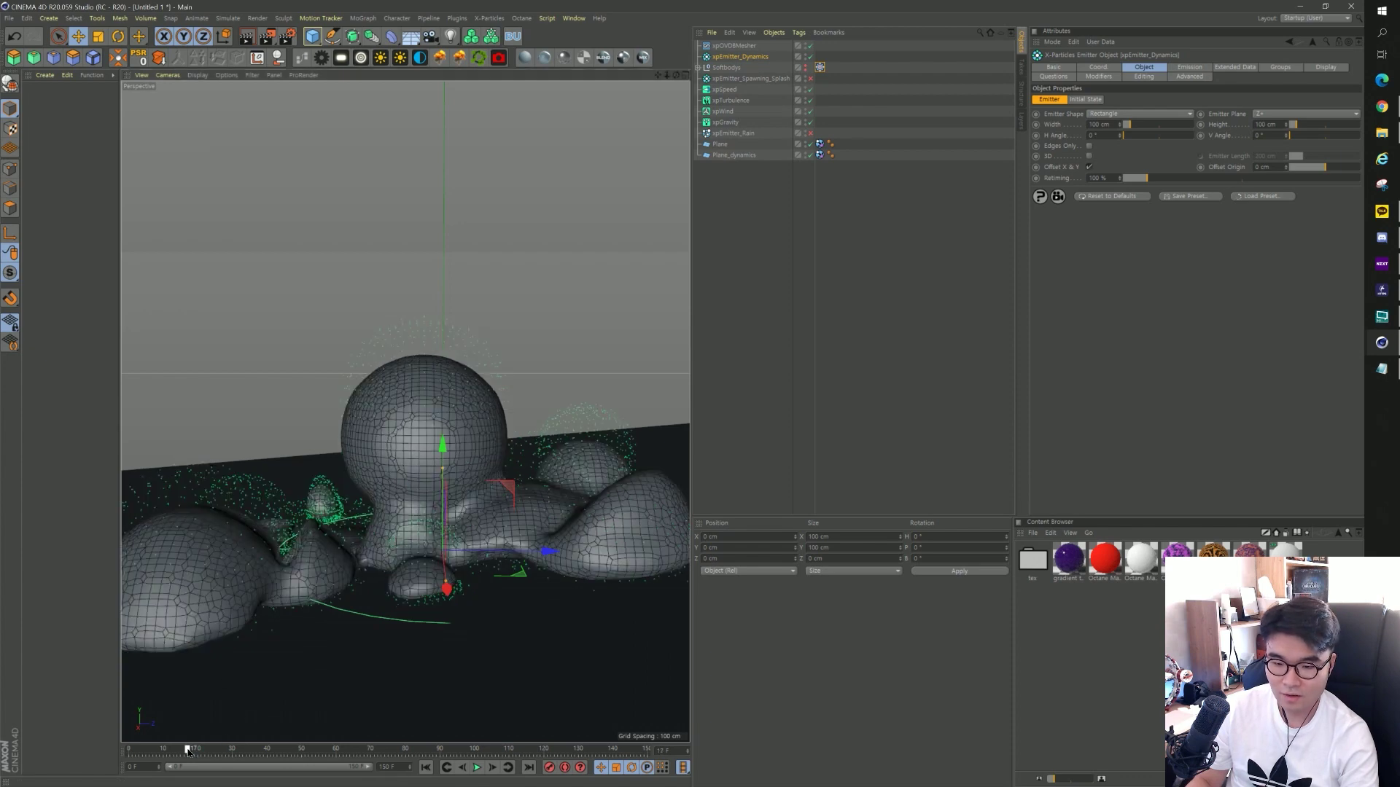
left_click(1035, 179)
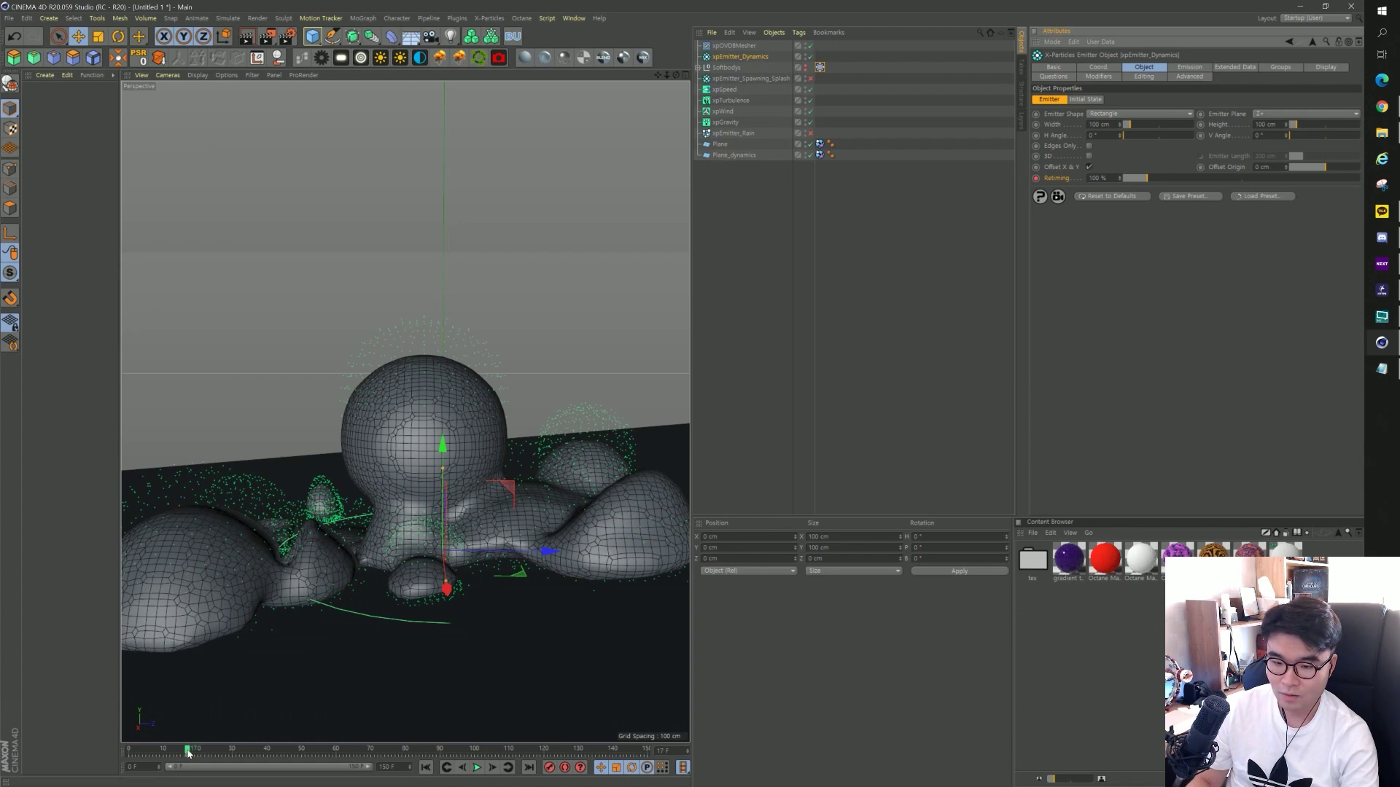
Keyframe Retiming at 20% on frame 25.
left_click_drag(188, 753, 195, 753)
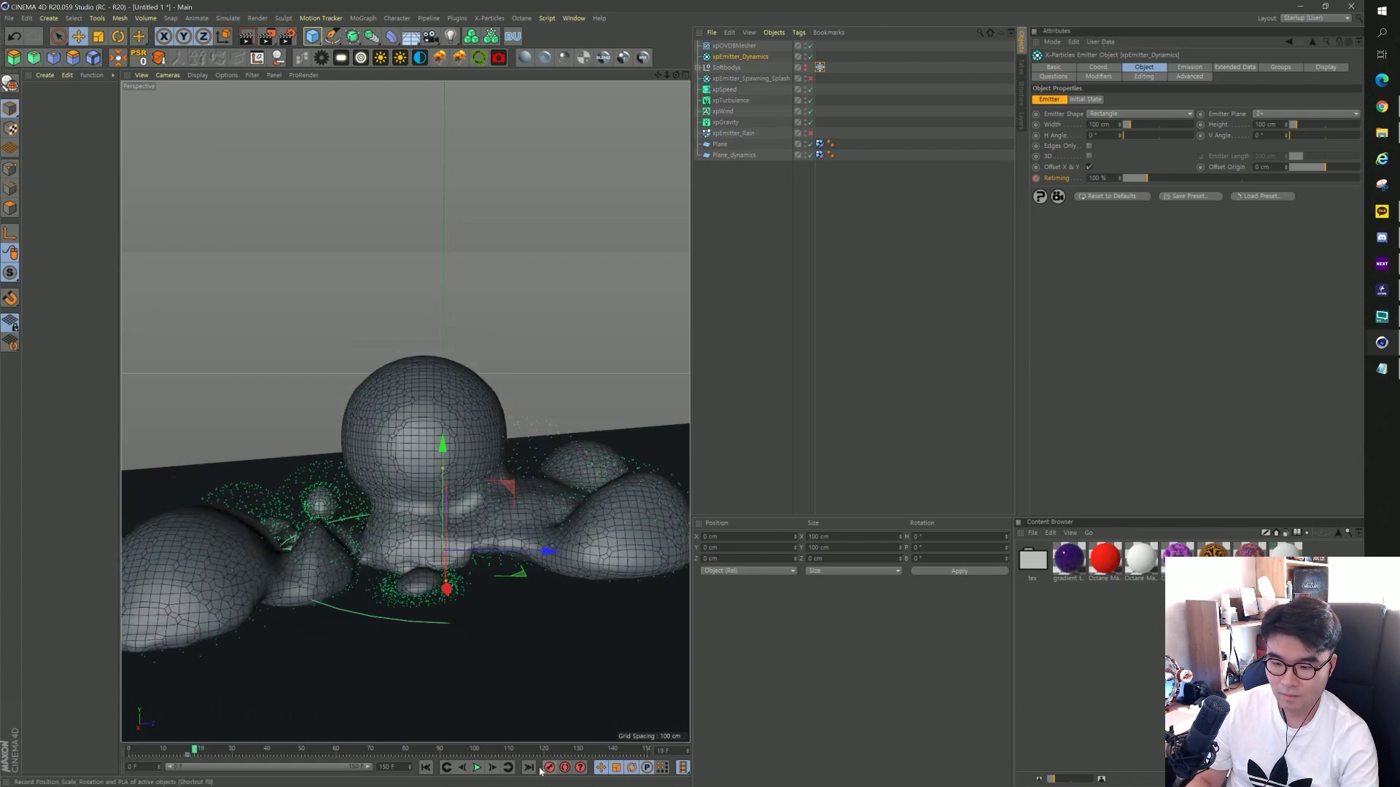
left_click(490, 769)
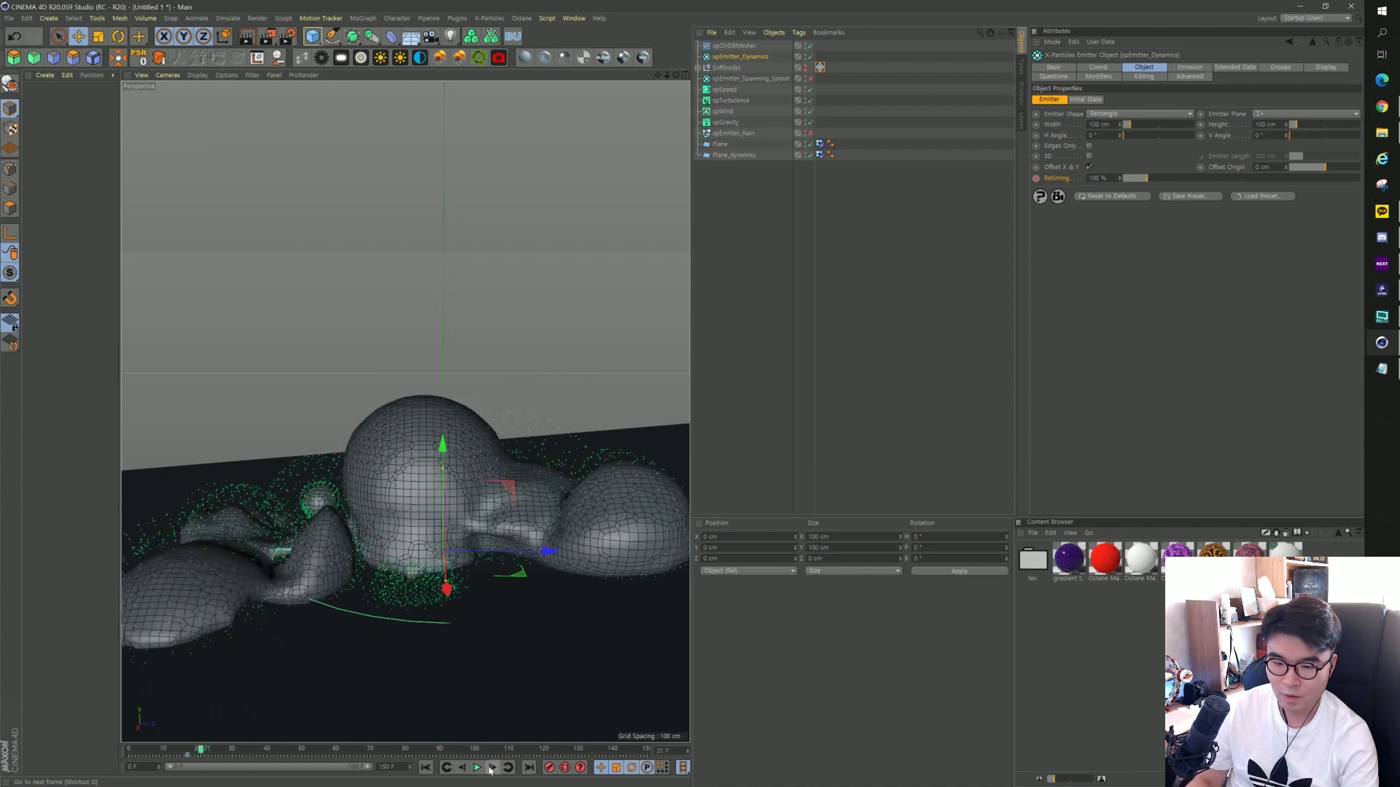
left_click(491, 769)
left_click(490, 769)
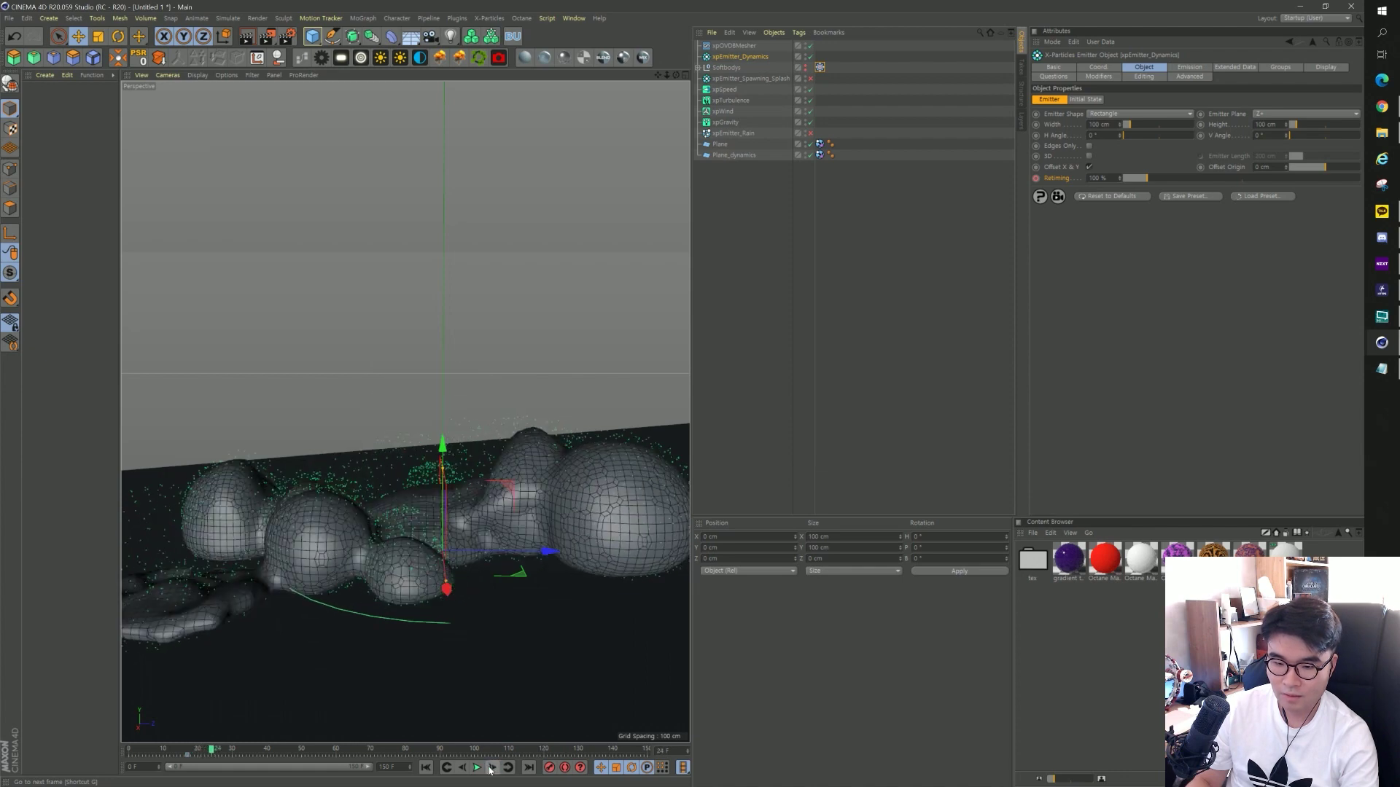
double_click(1097, 177)
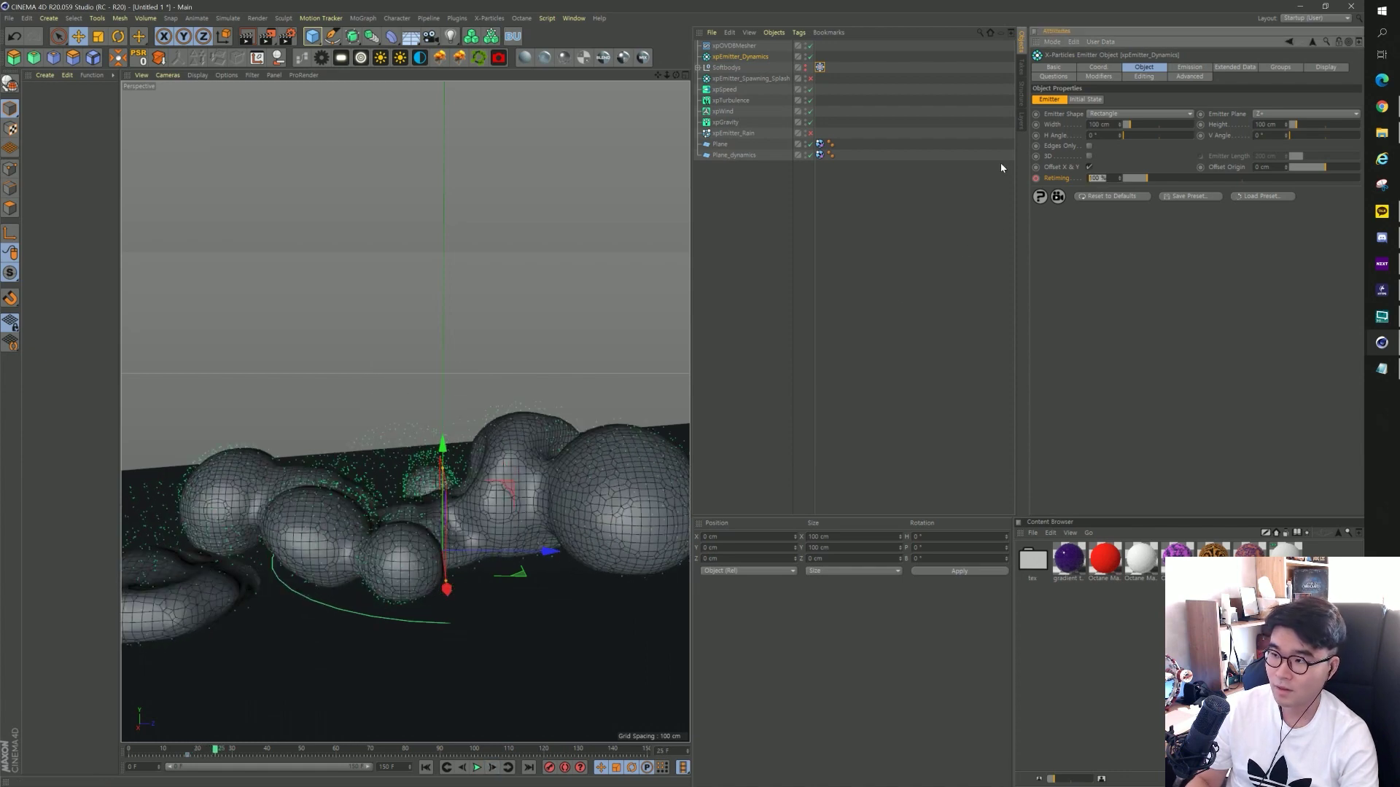
type("20")
key("Return")
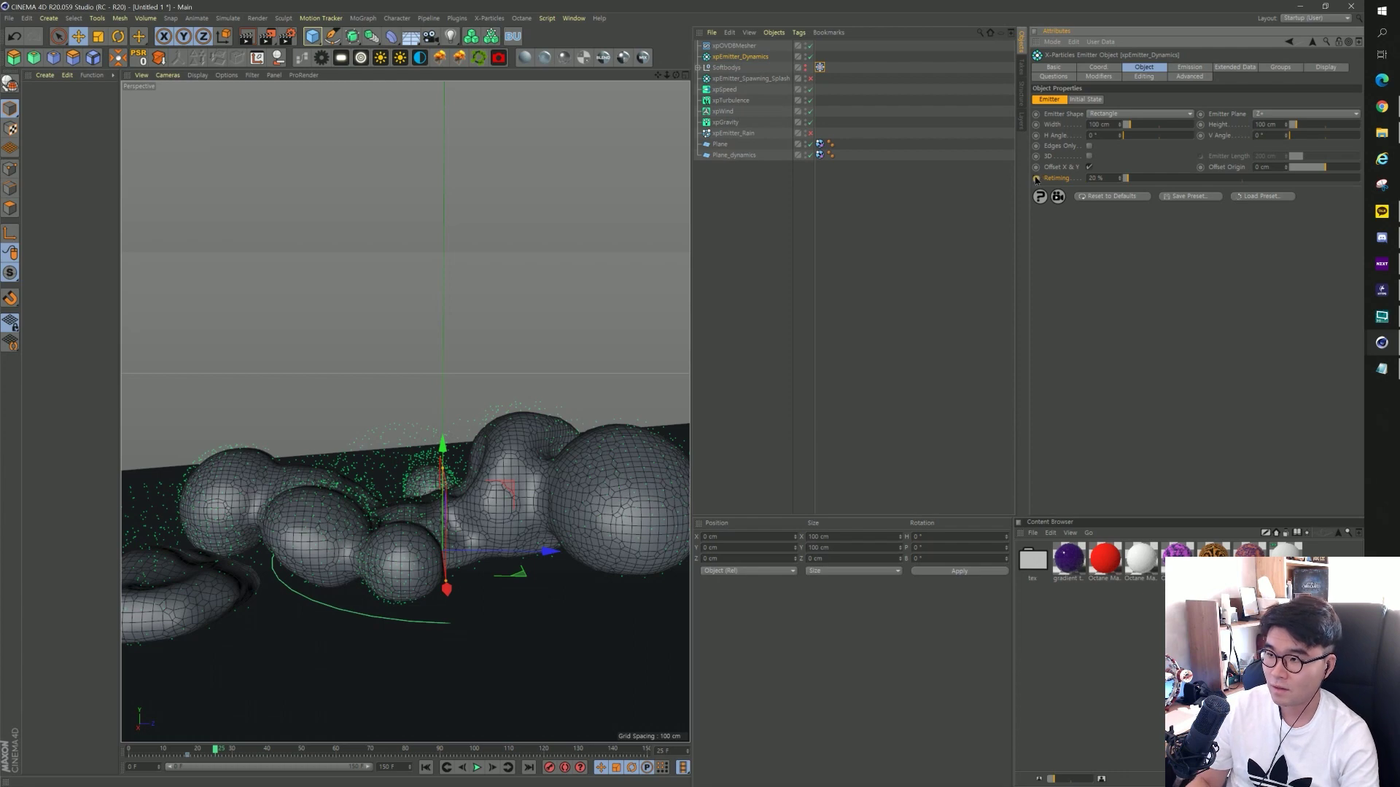
Play back the retimed simulation to review the slowdown, then rewind to frame 0.
left_click(431, 770)
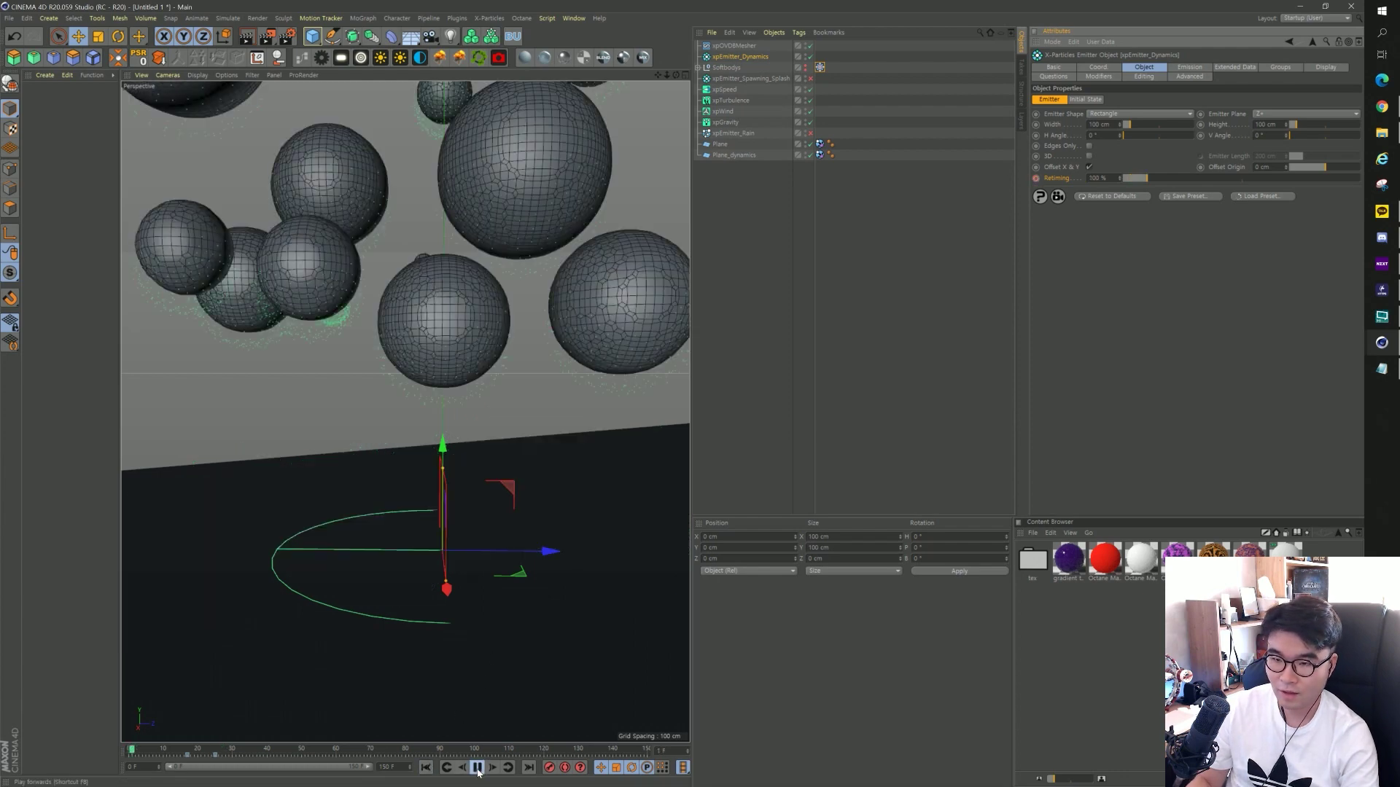
left_click(477, 769)
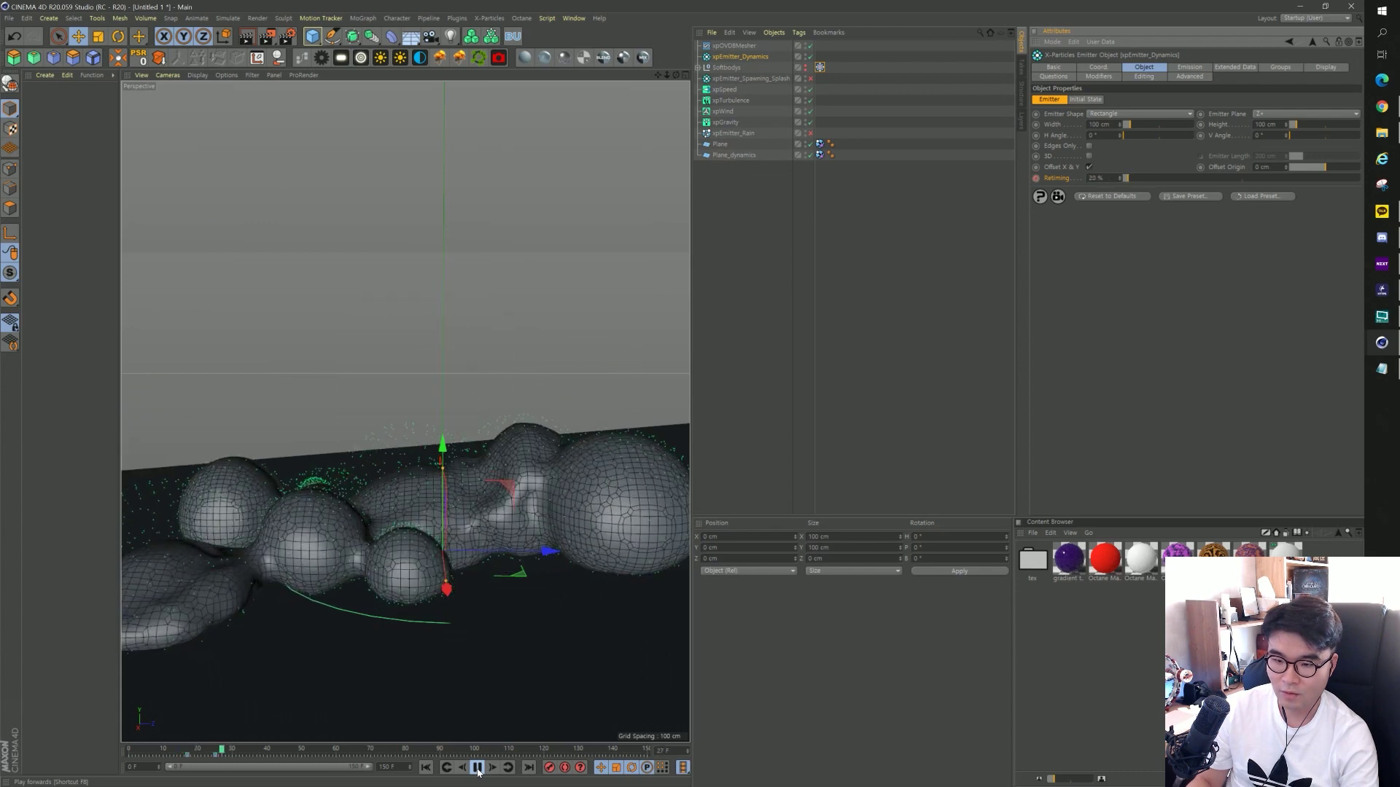
left_click(477, 769)
left_click(426, 767)
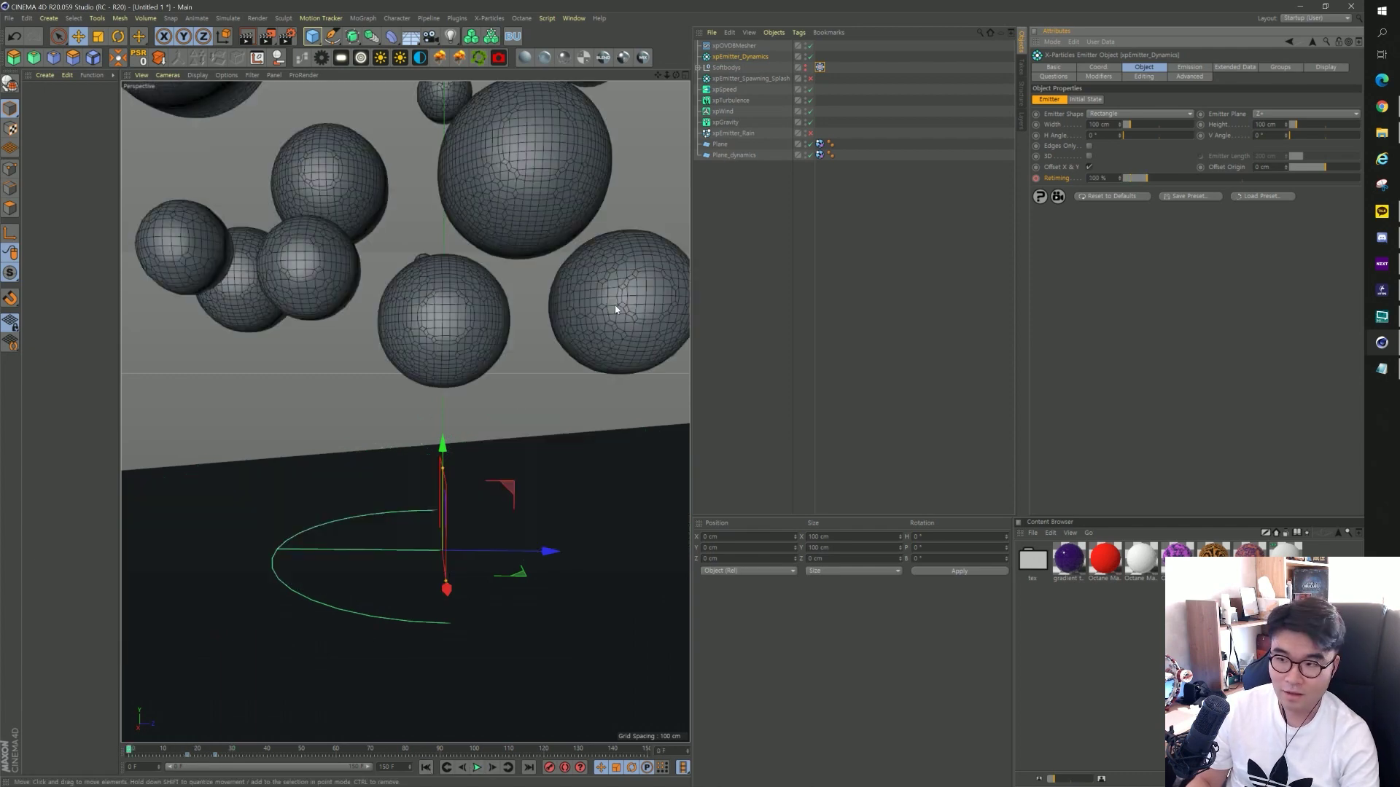
left_click(735, 134)
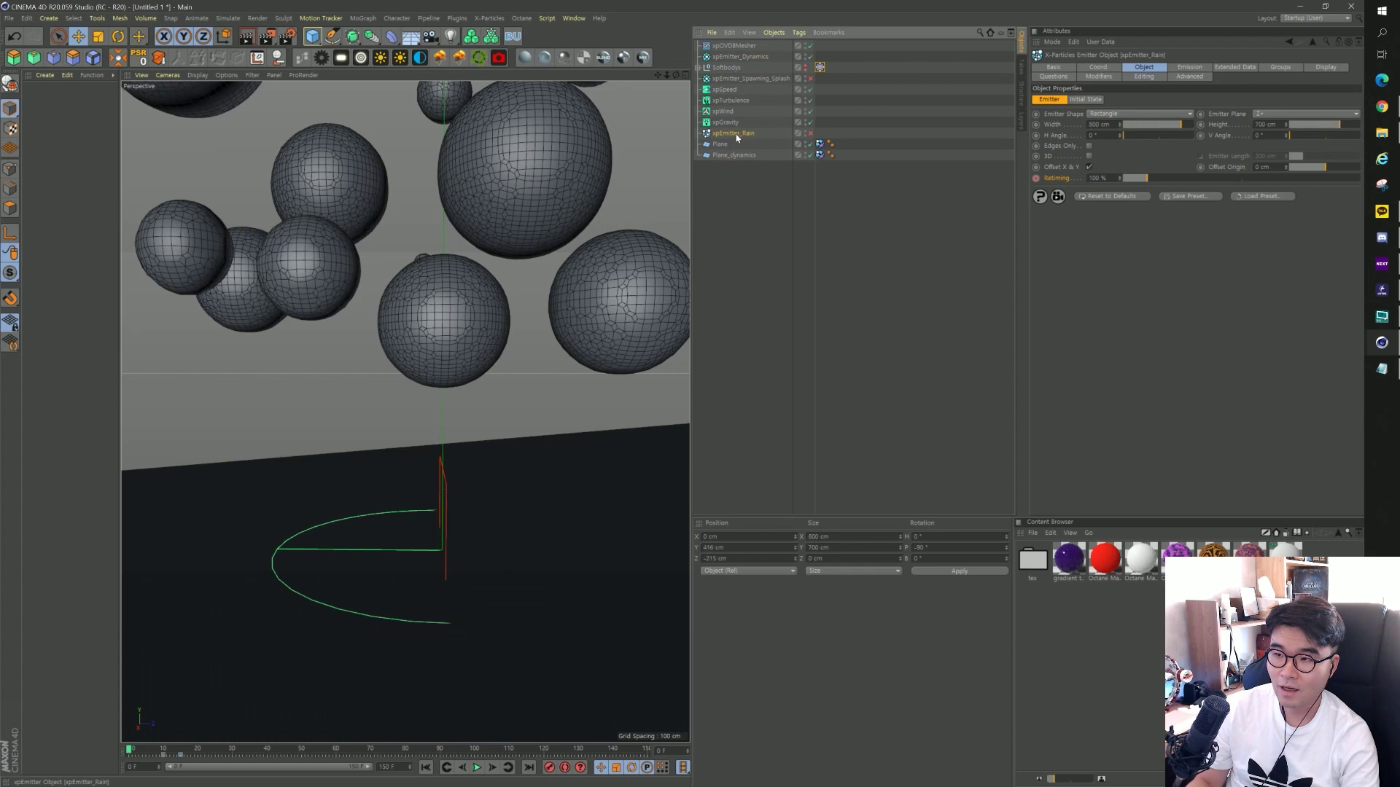
left_click(753, 78, "ctrl")
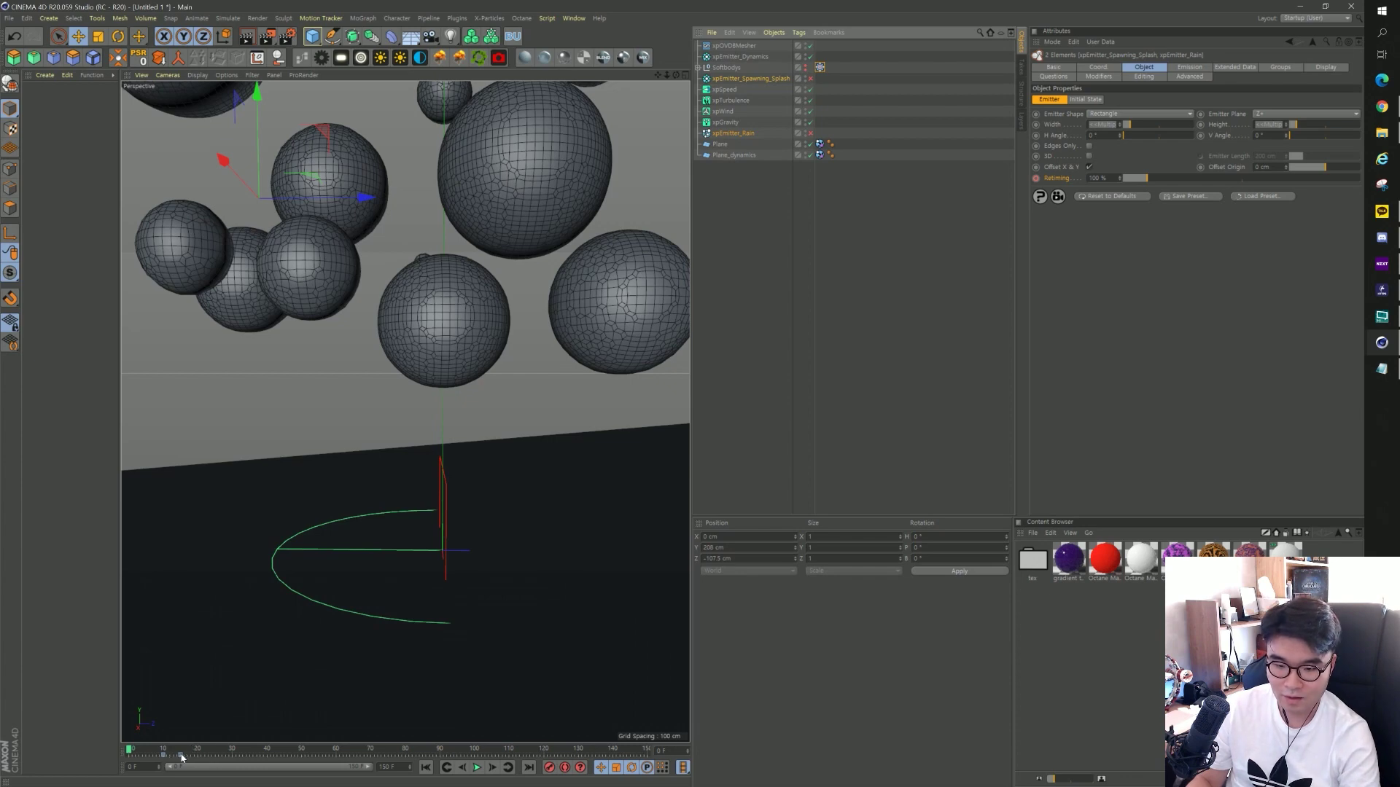
left_click(192, 756)
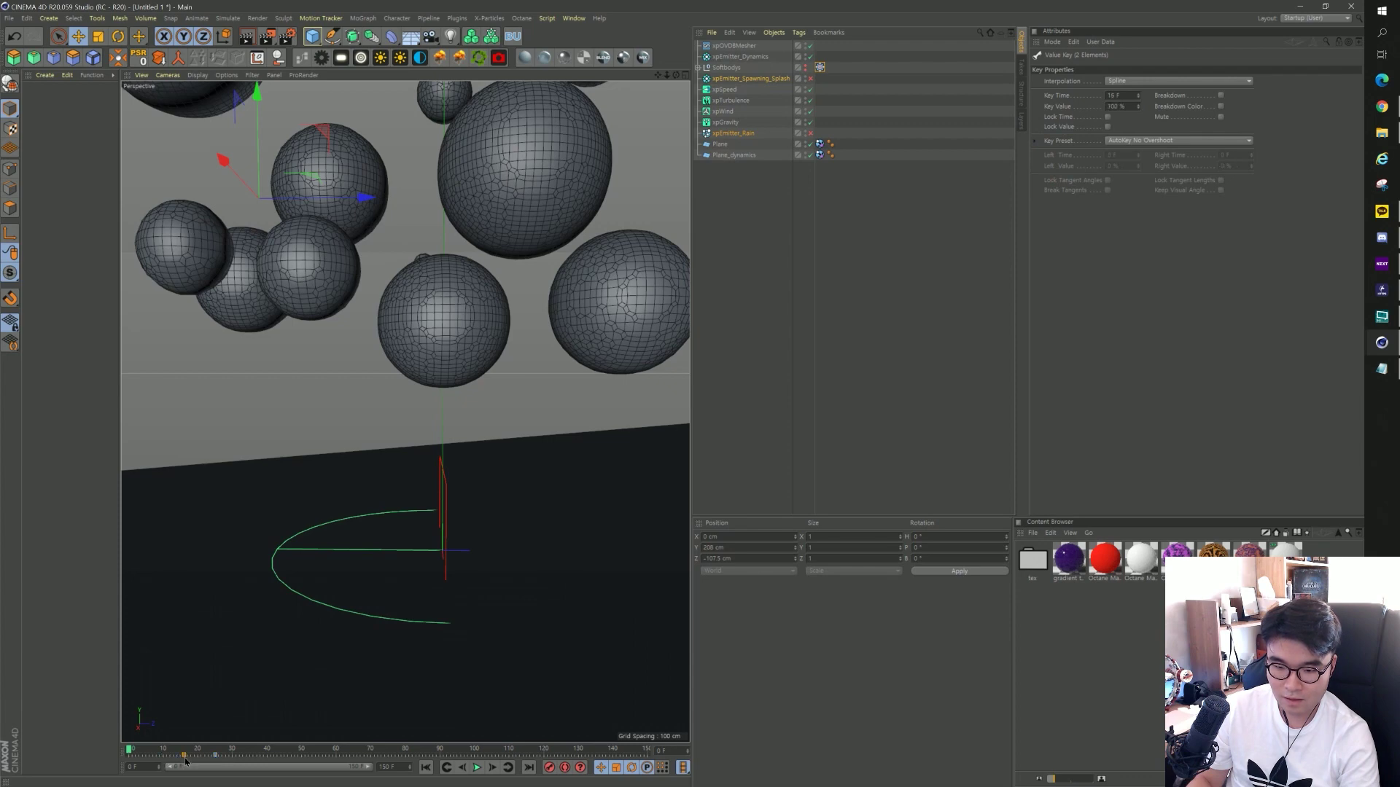
left_click(185, 750)
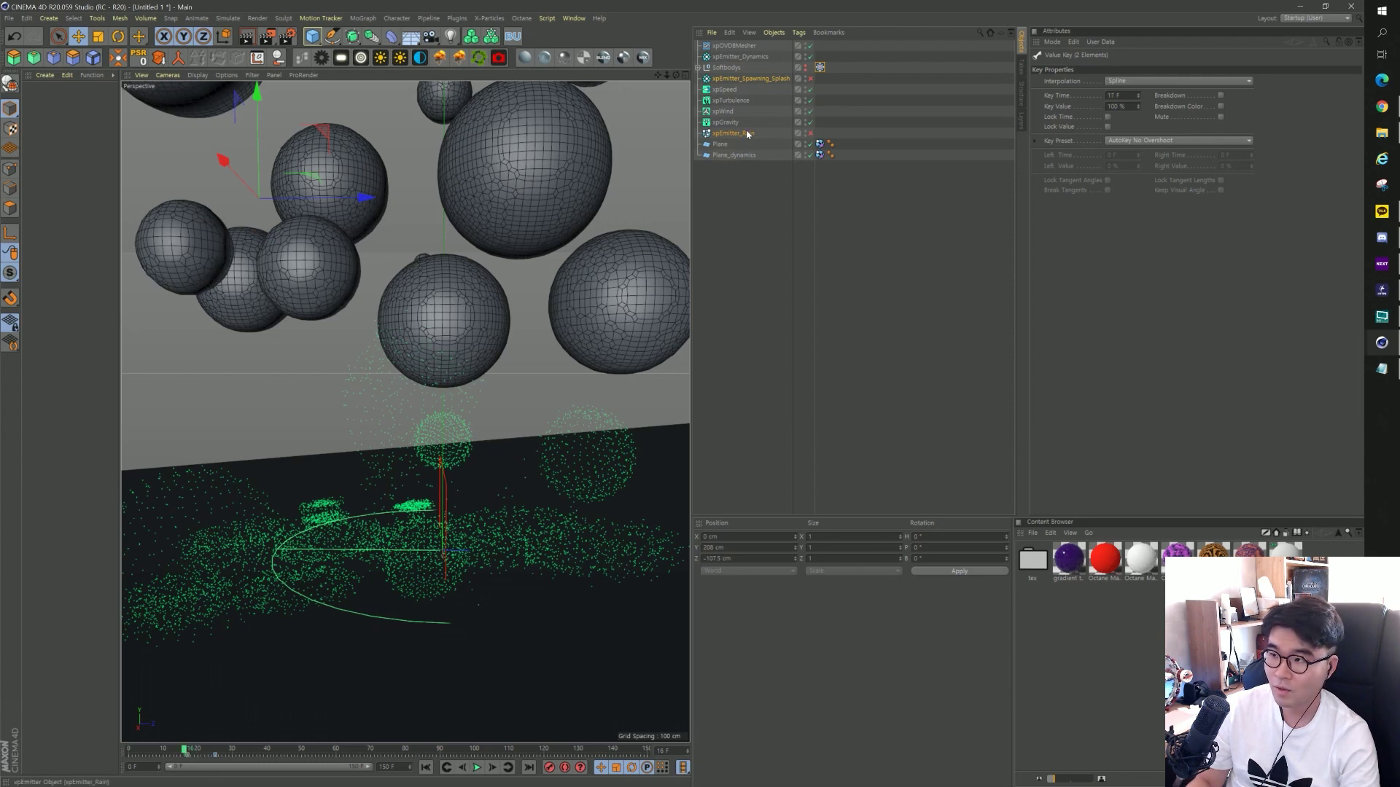
left_click(878, 303)
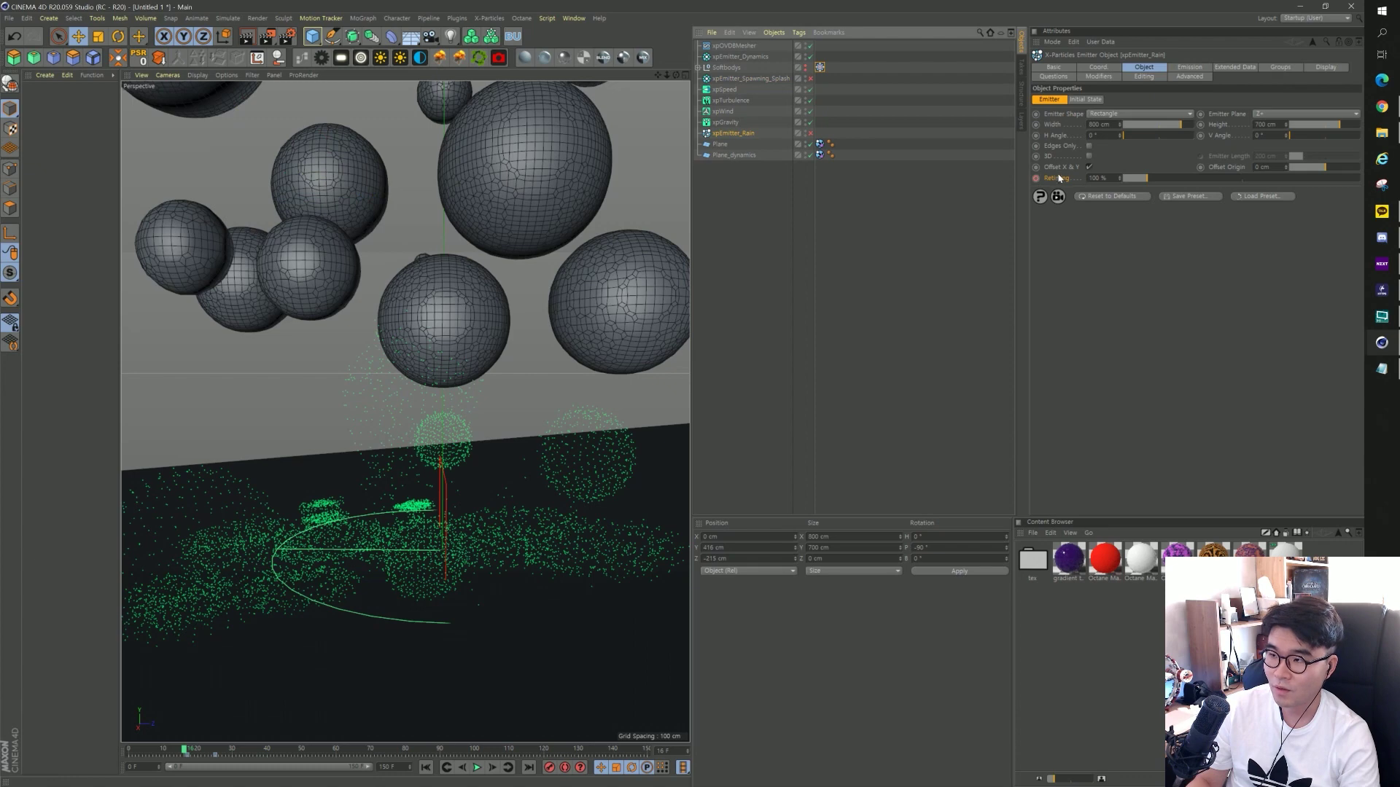
left_click(478, 768)
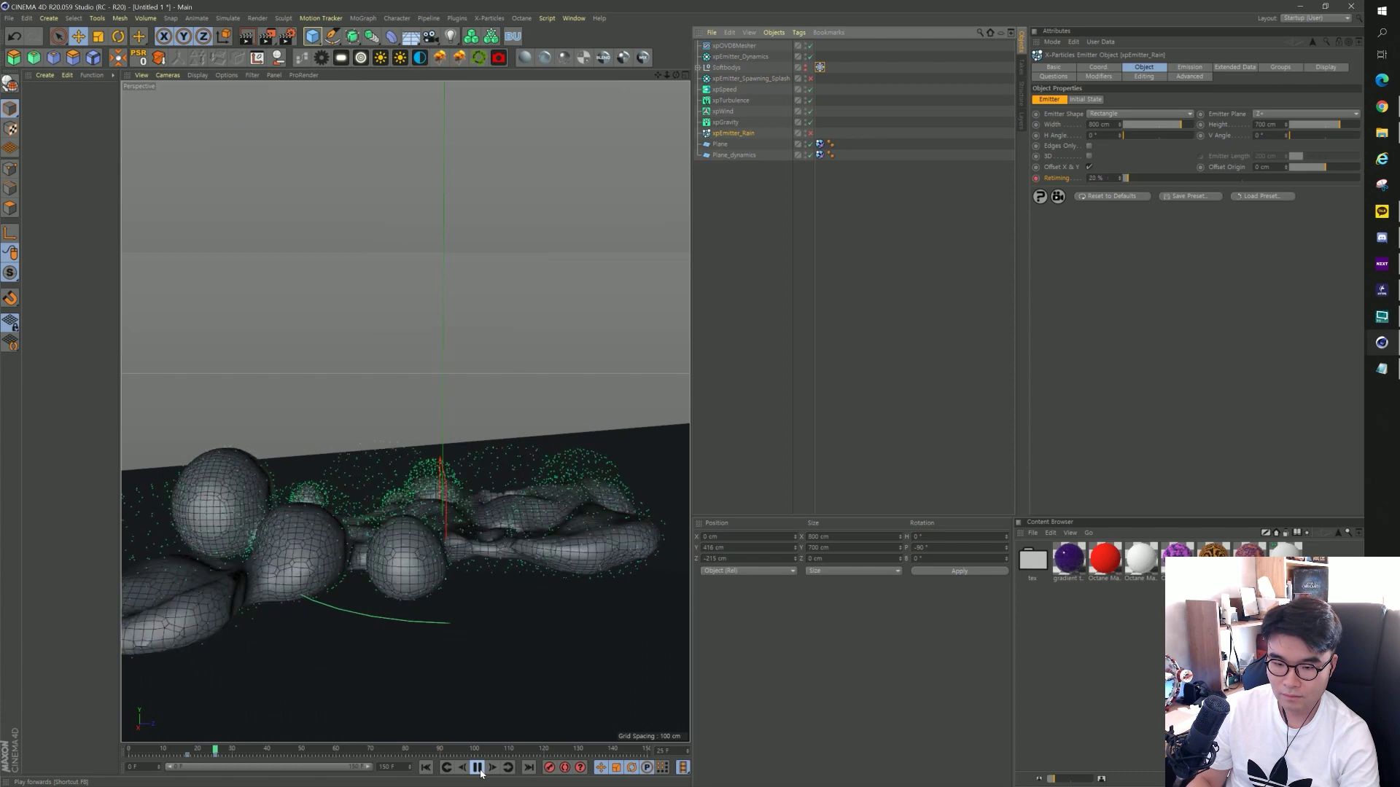
left_click(478, 768)
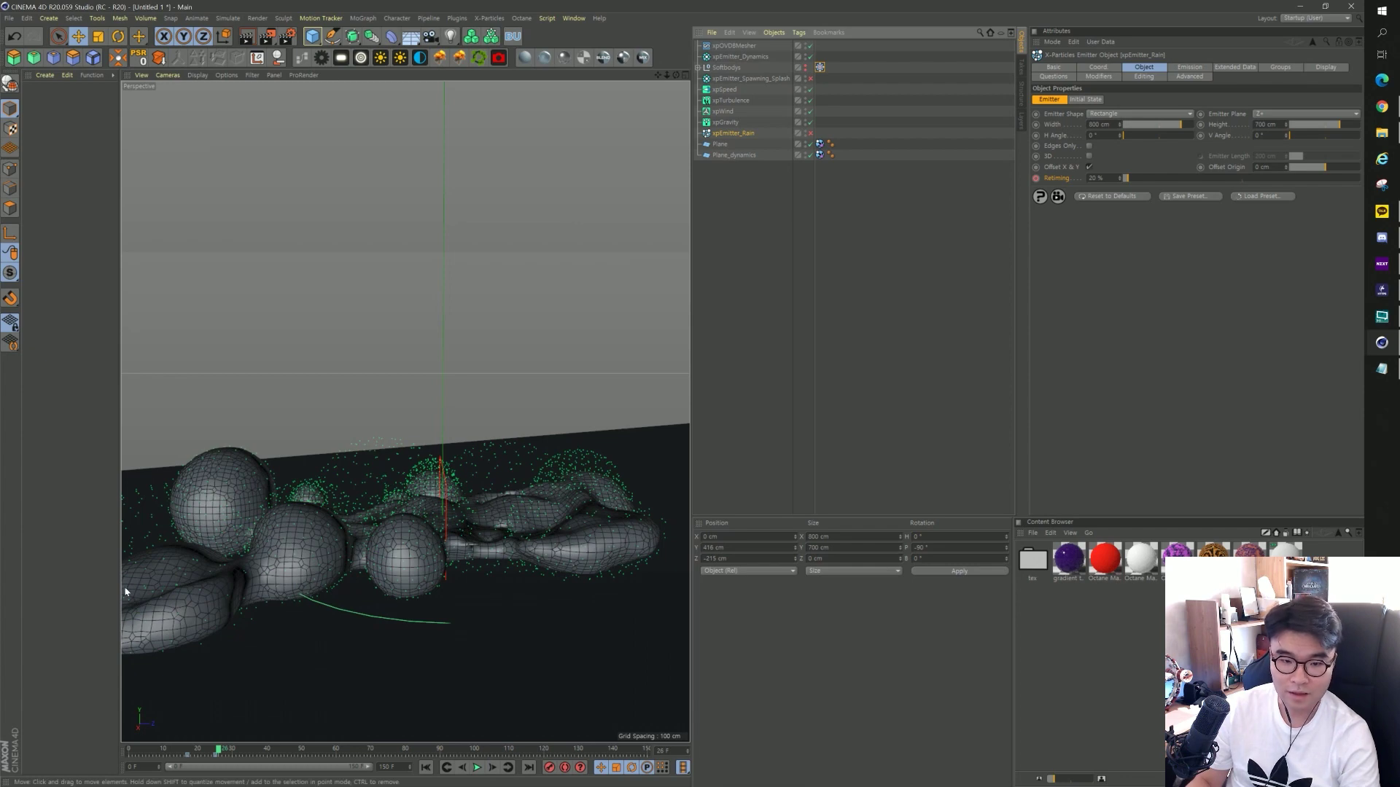
left_click(425, 767)
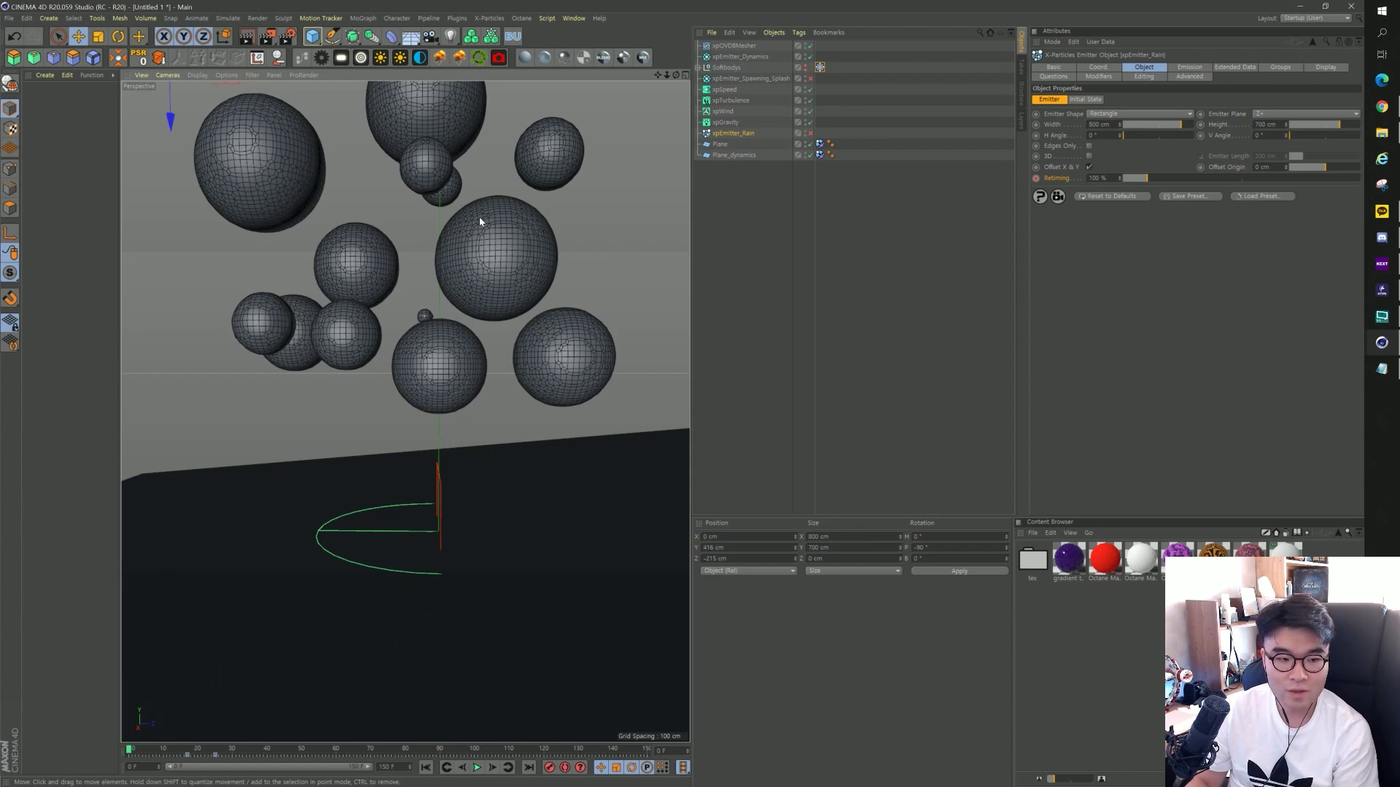
mouse_move(166, 751)
left_mouse_down()
mouse_move(186, 751)
mouse_move(128, 750)
left_mouse_up()
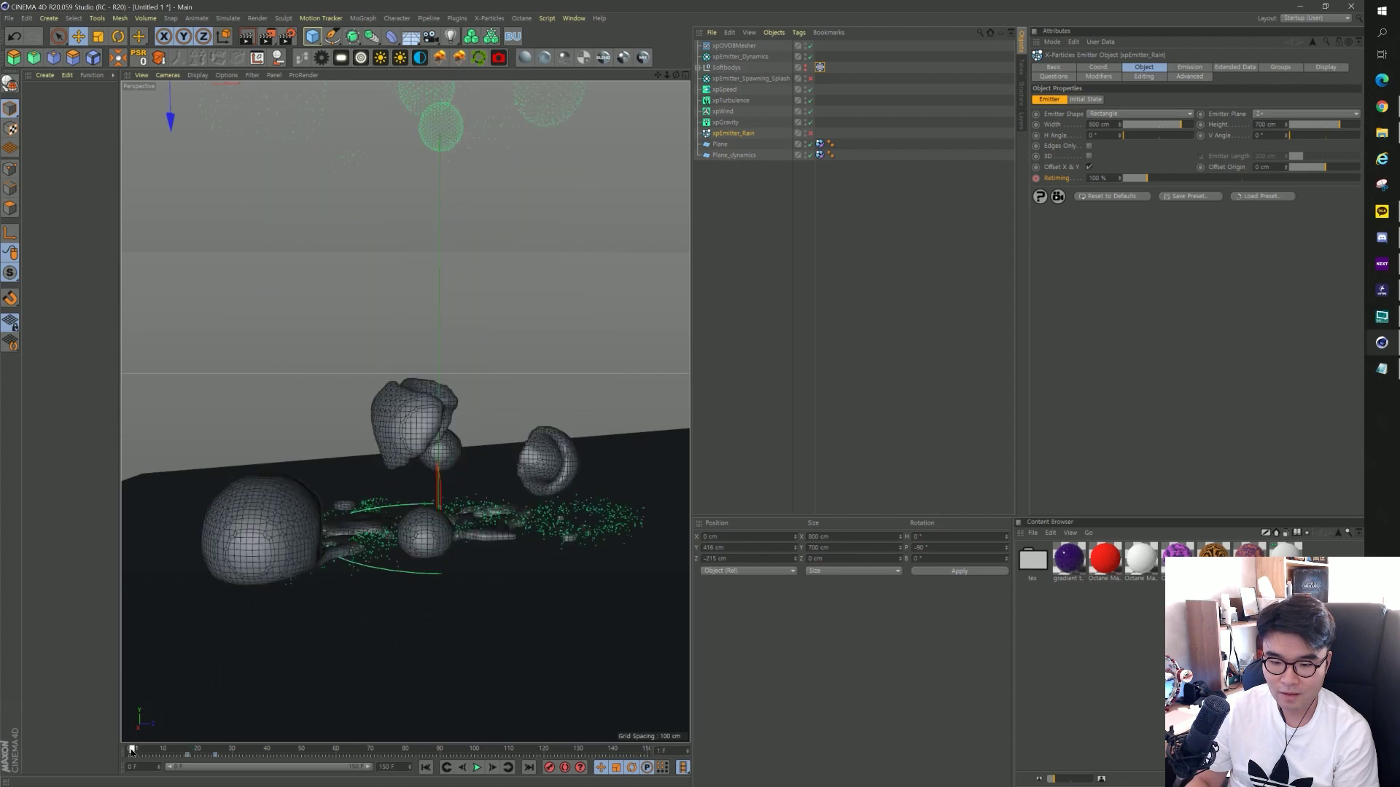
left_click(476, 768)
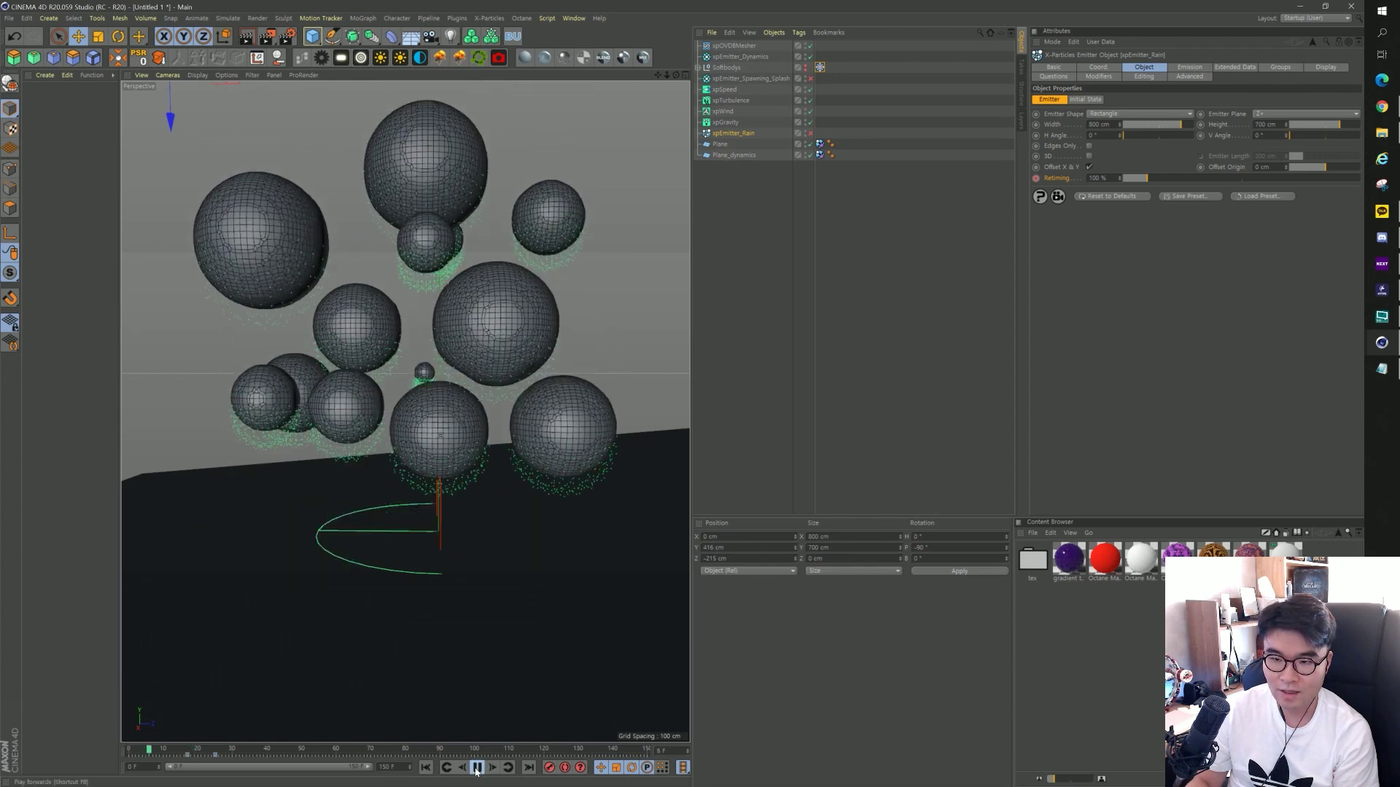
left_click(476, 767)
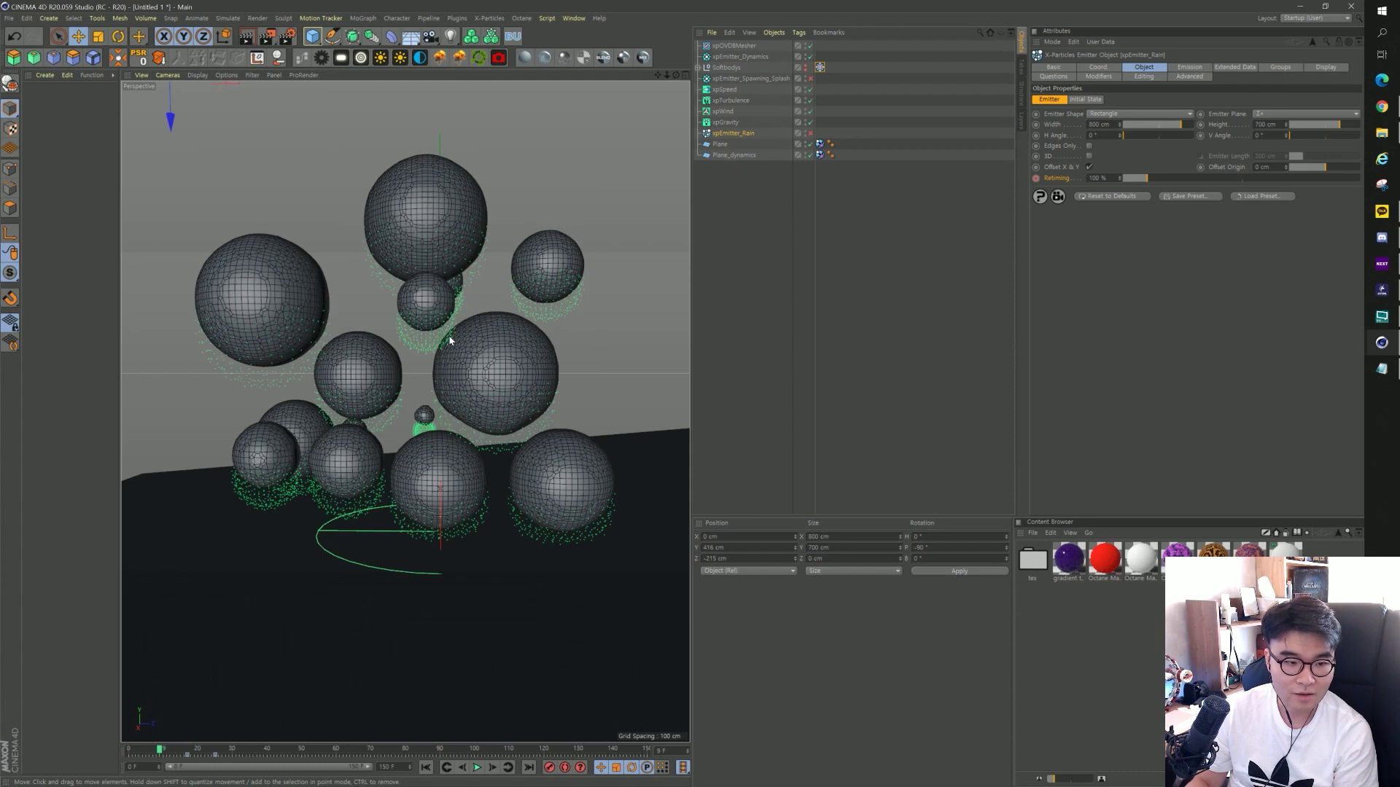
left_click(425, 768)
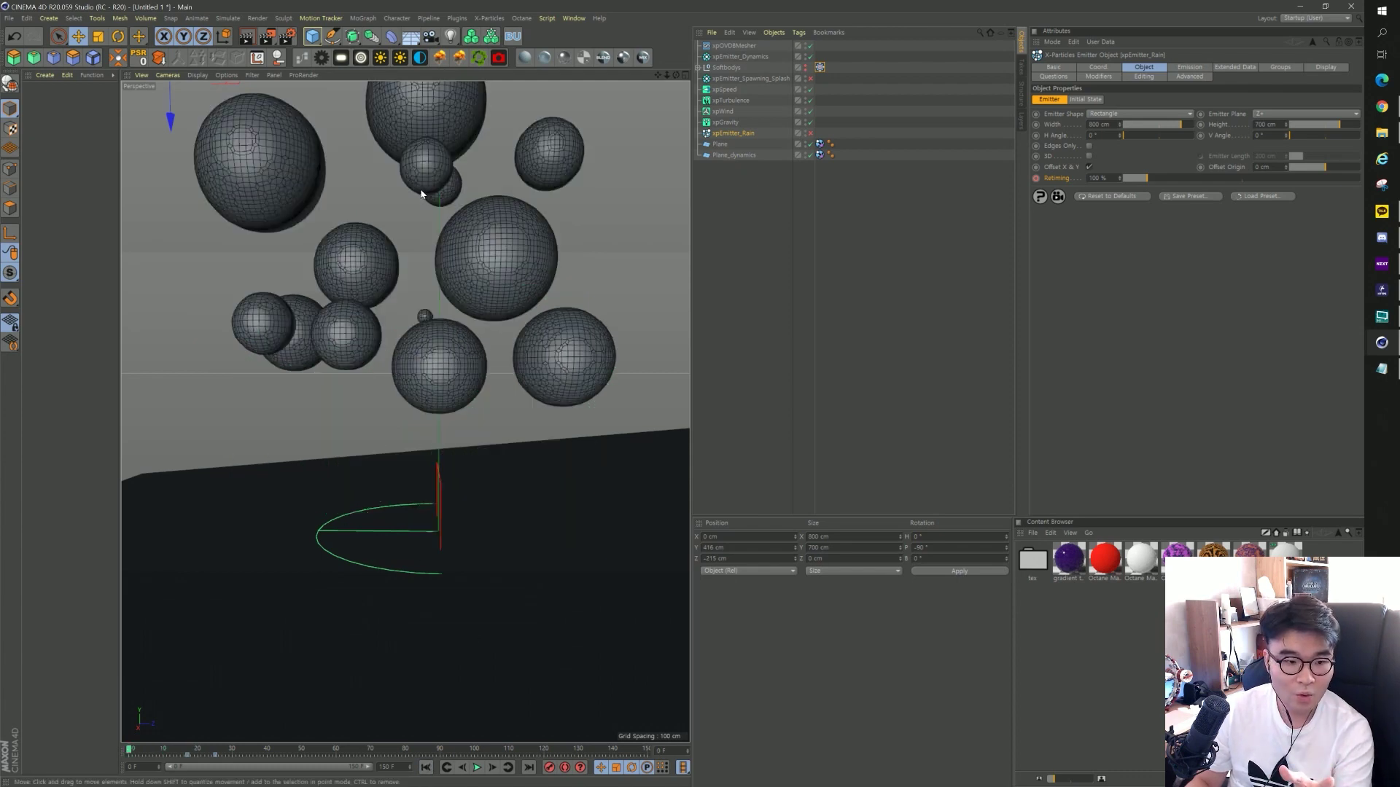
left_click(742, 204)
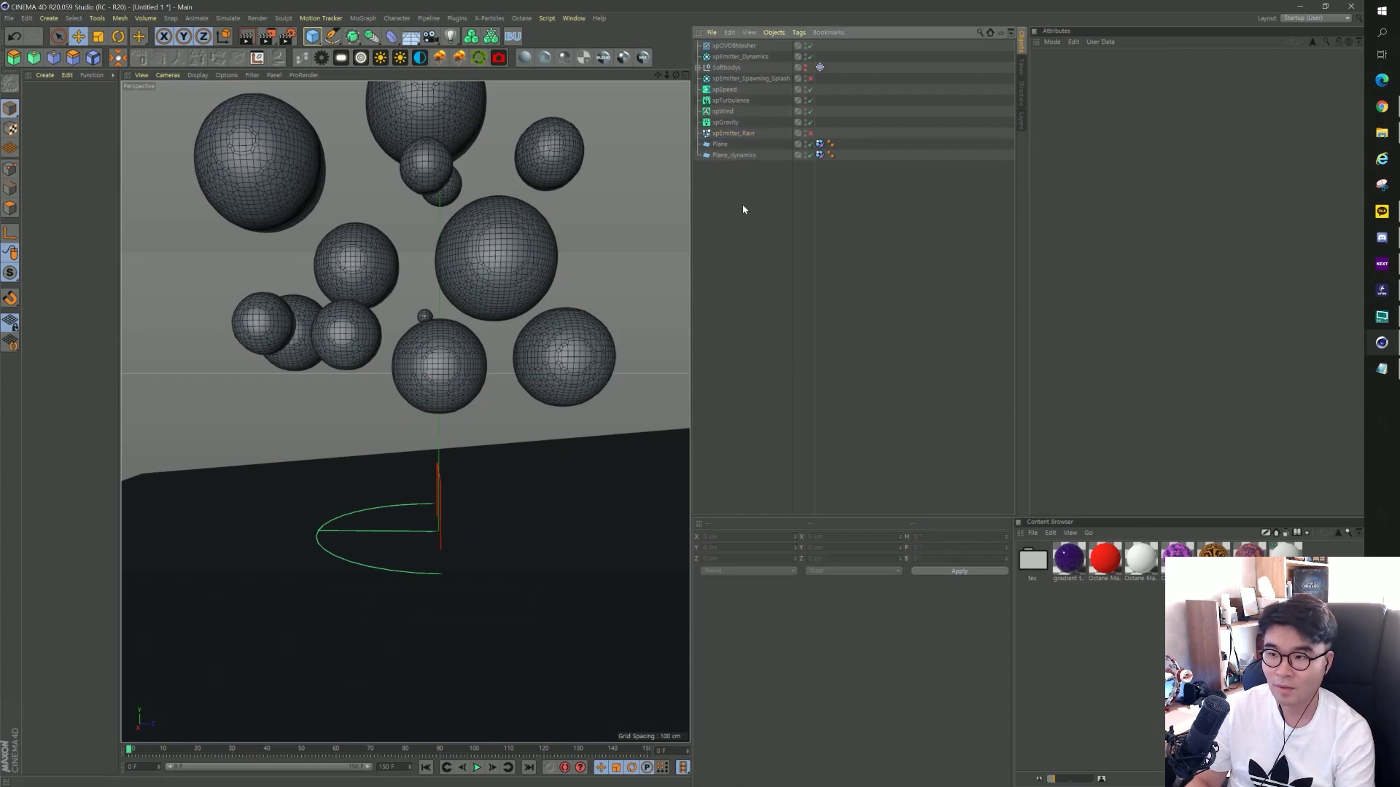
Add an xpCache saving to I:\Cache Folder\Softbody and start building the cache.
left_click(483, 19)
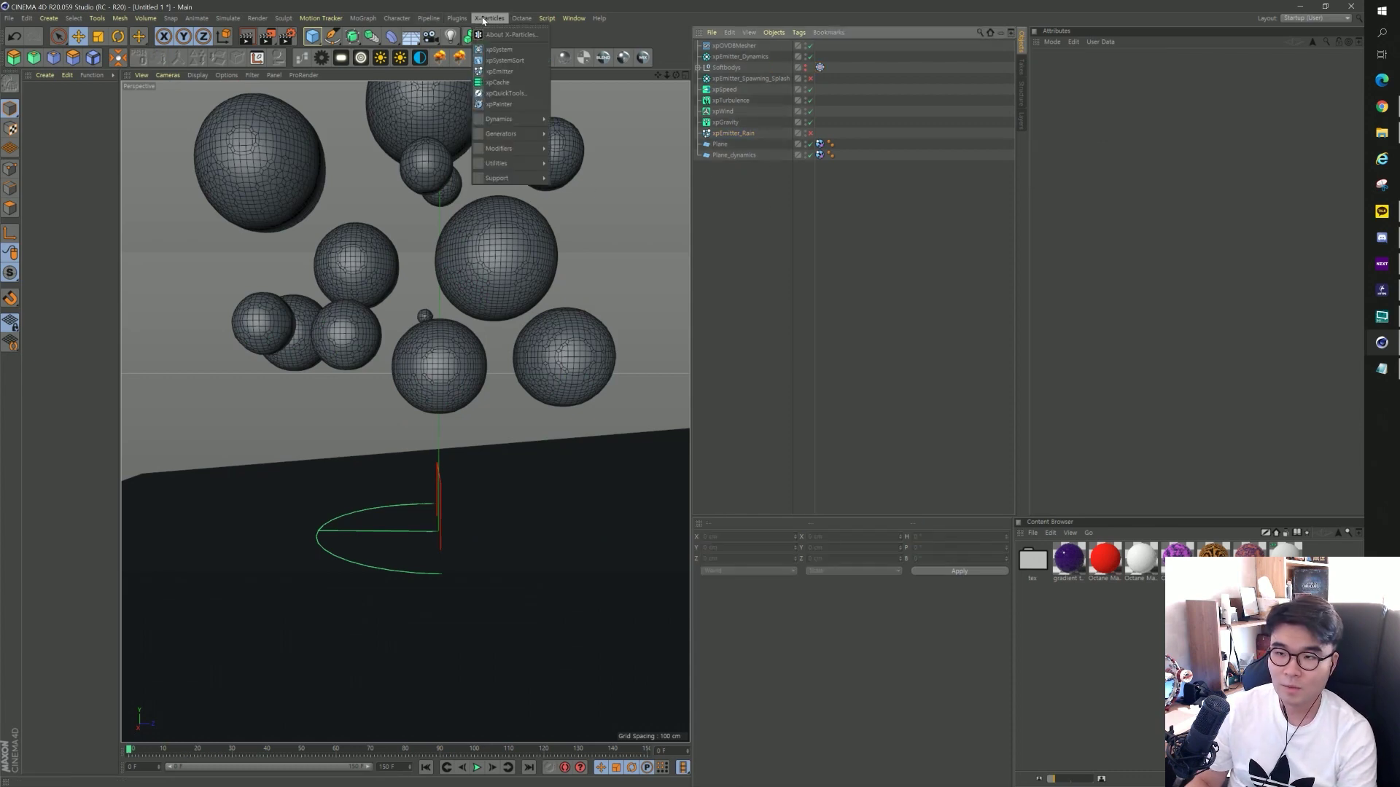
left_click(521, 85)
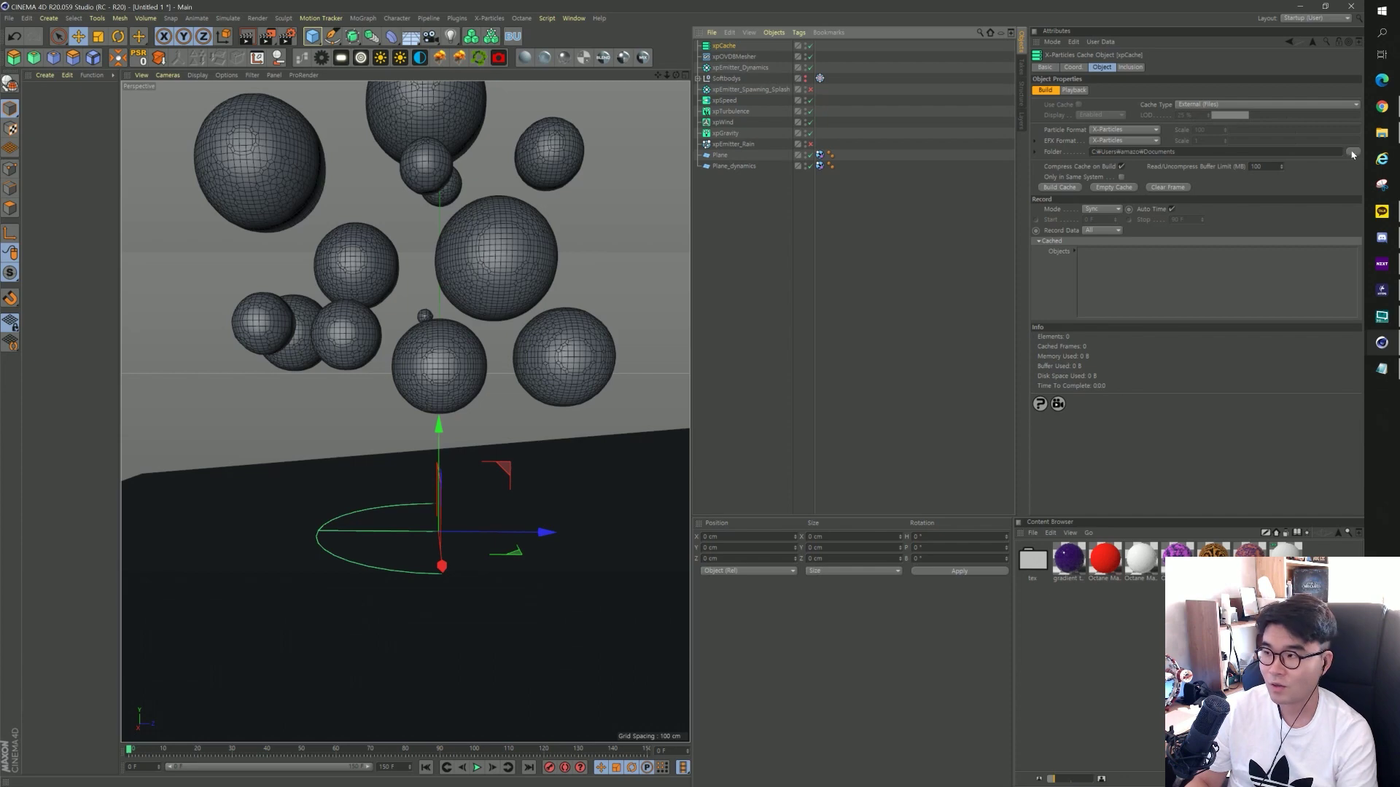
left_click(1352, 151)
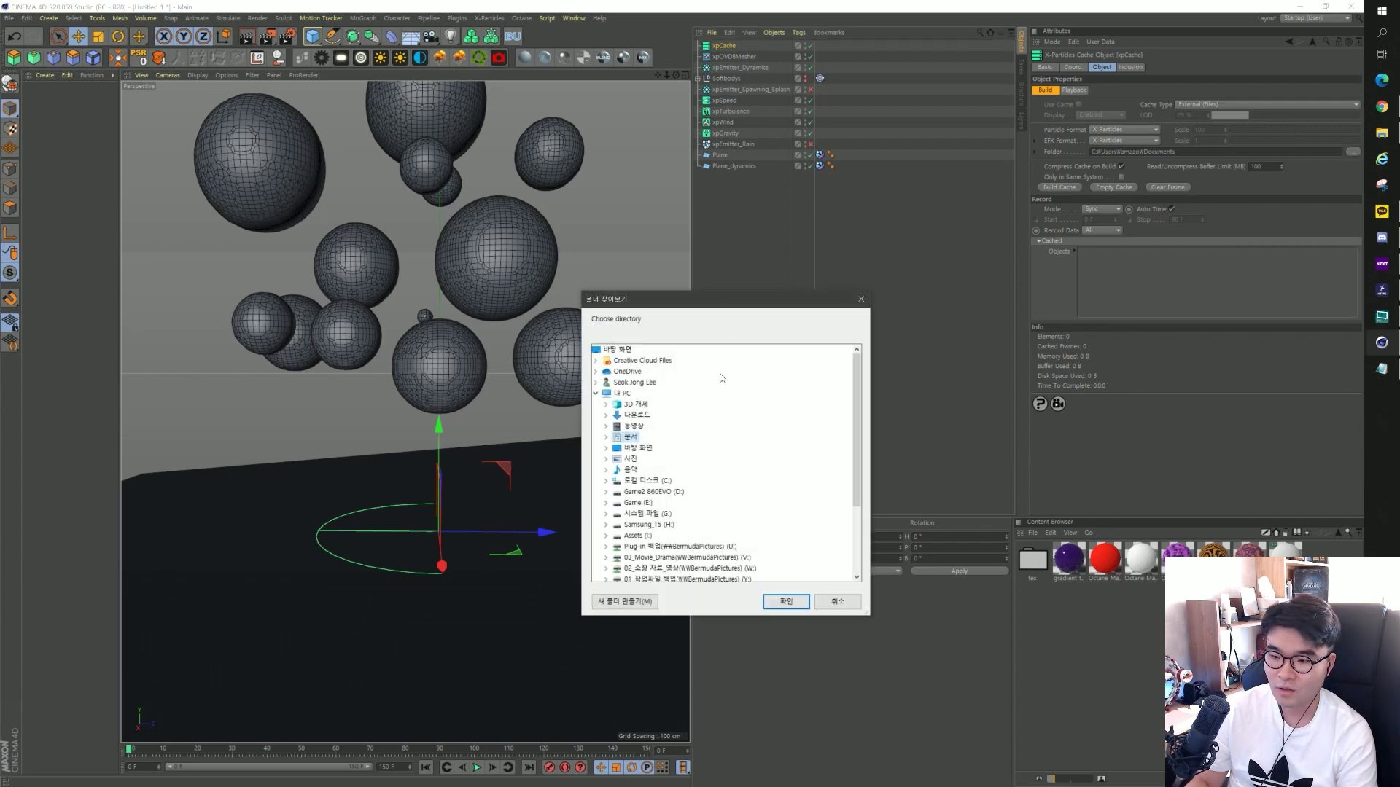
scroll(700, 476, "down", 1)
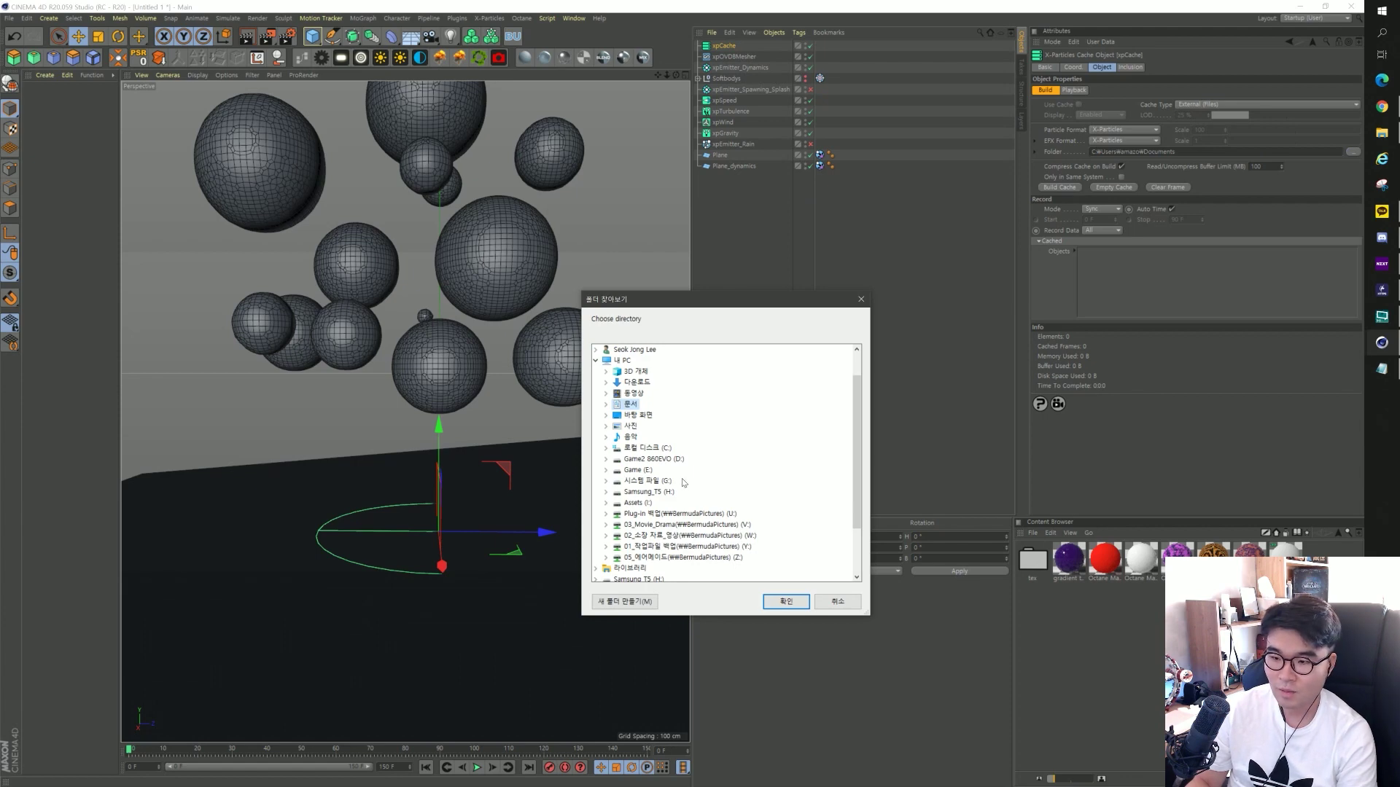
left_click(644, 505)
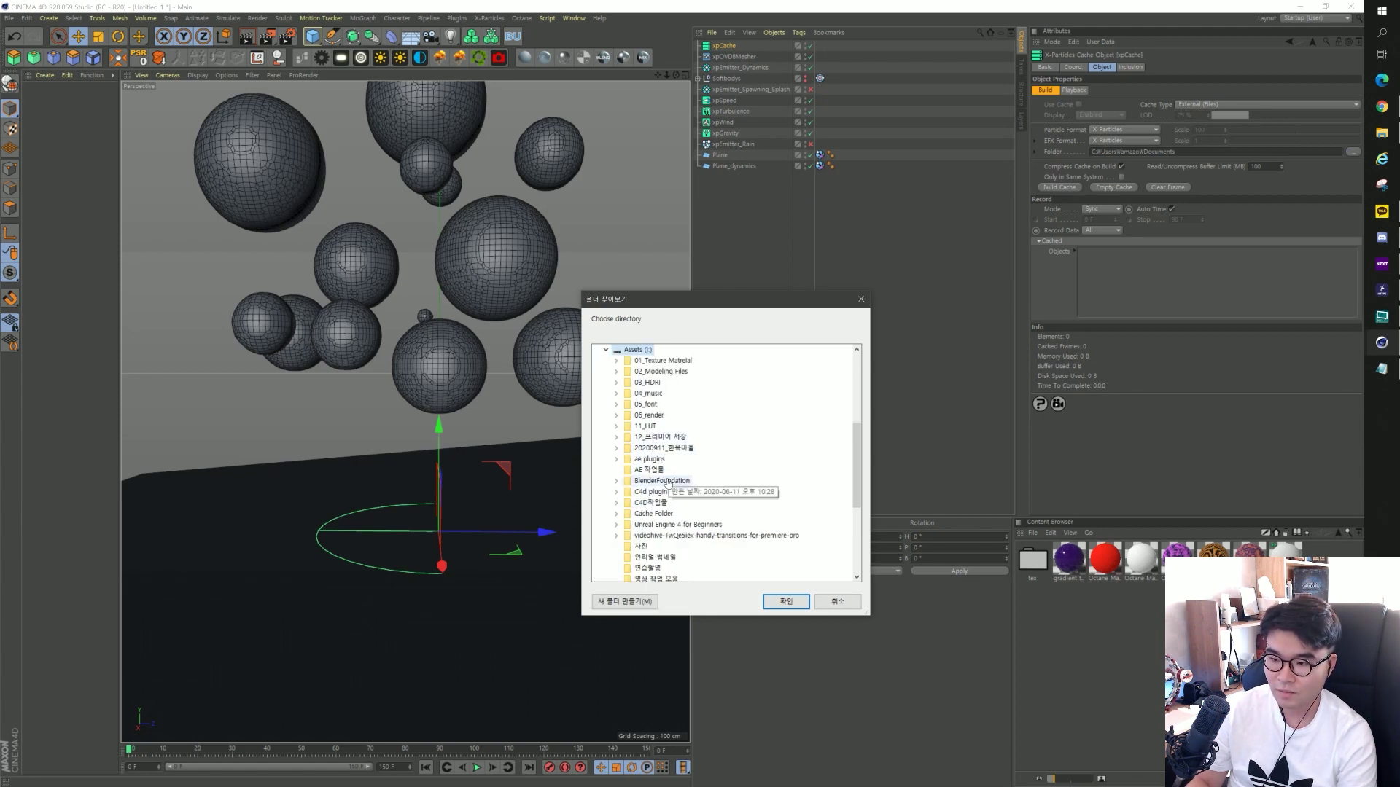
left_click(653, 513)
left_click(657, 579)
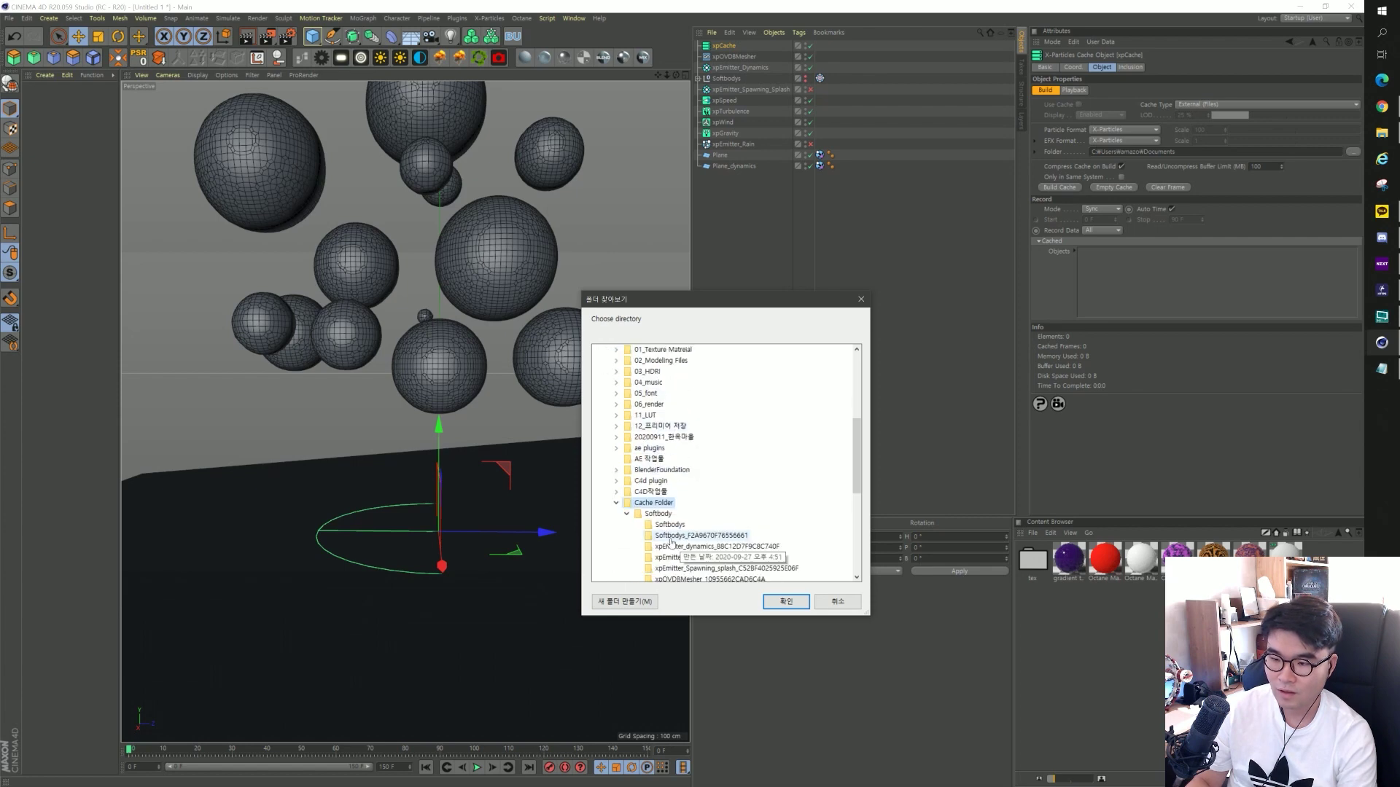
left_click(782, 602)
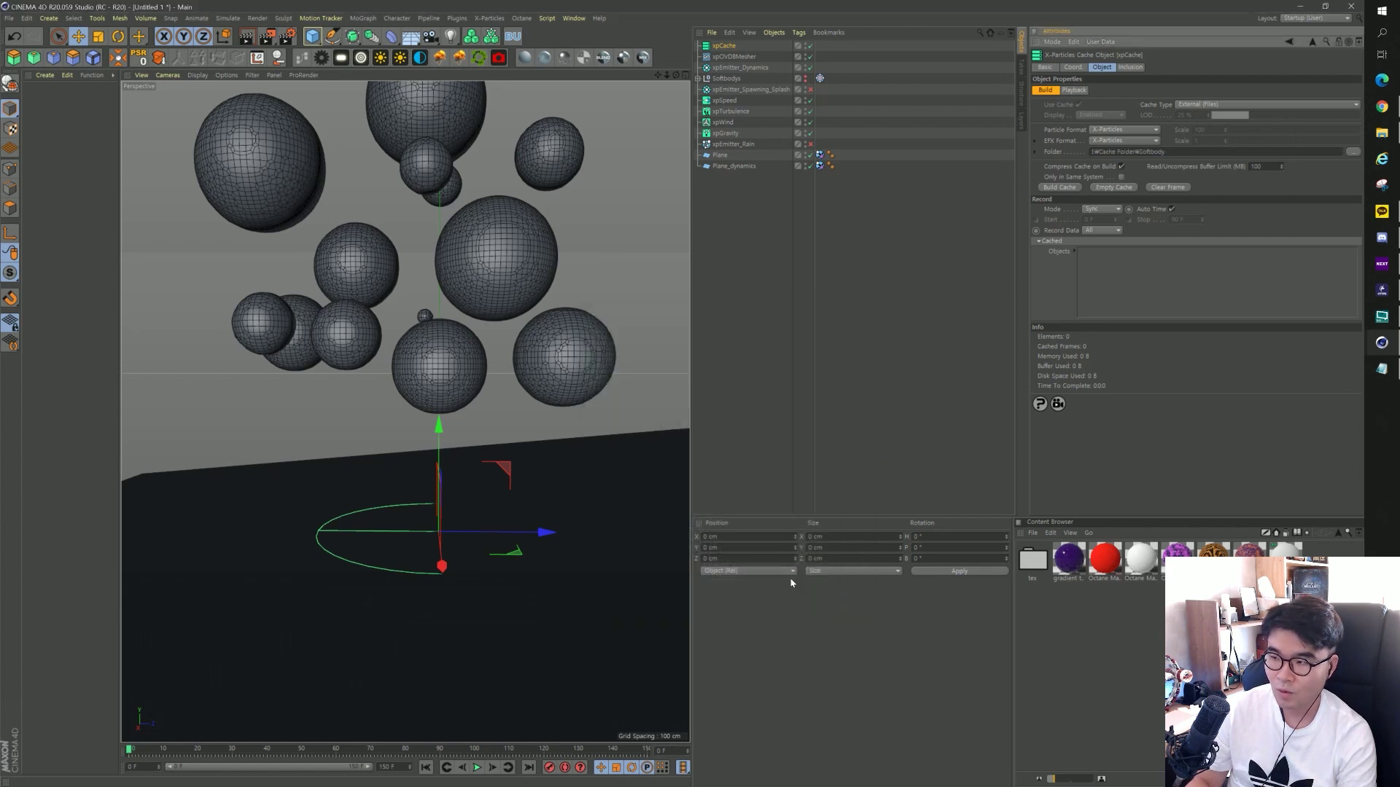
left_click(1066, 187)
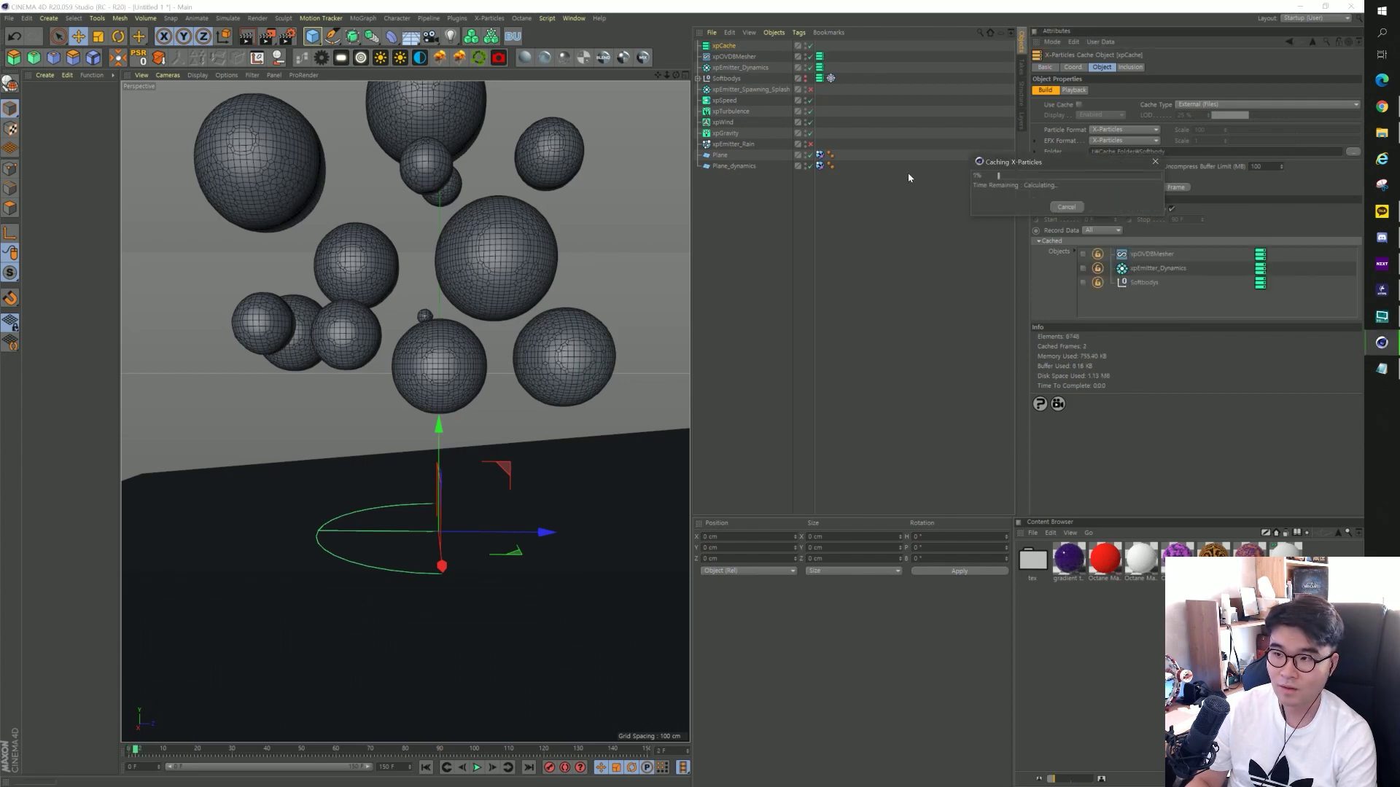
Enable xpEmitter_Spawning_Splash and rebuild the cache, overwriting the existing one.
key("Escape")
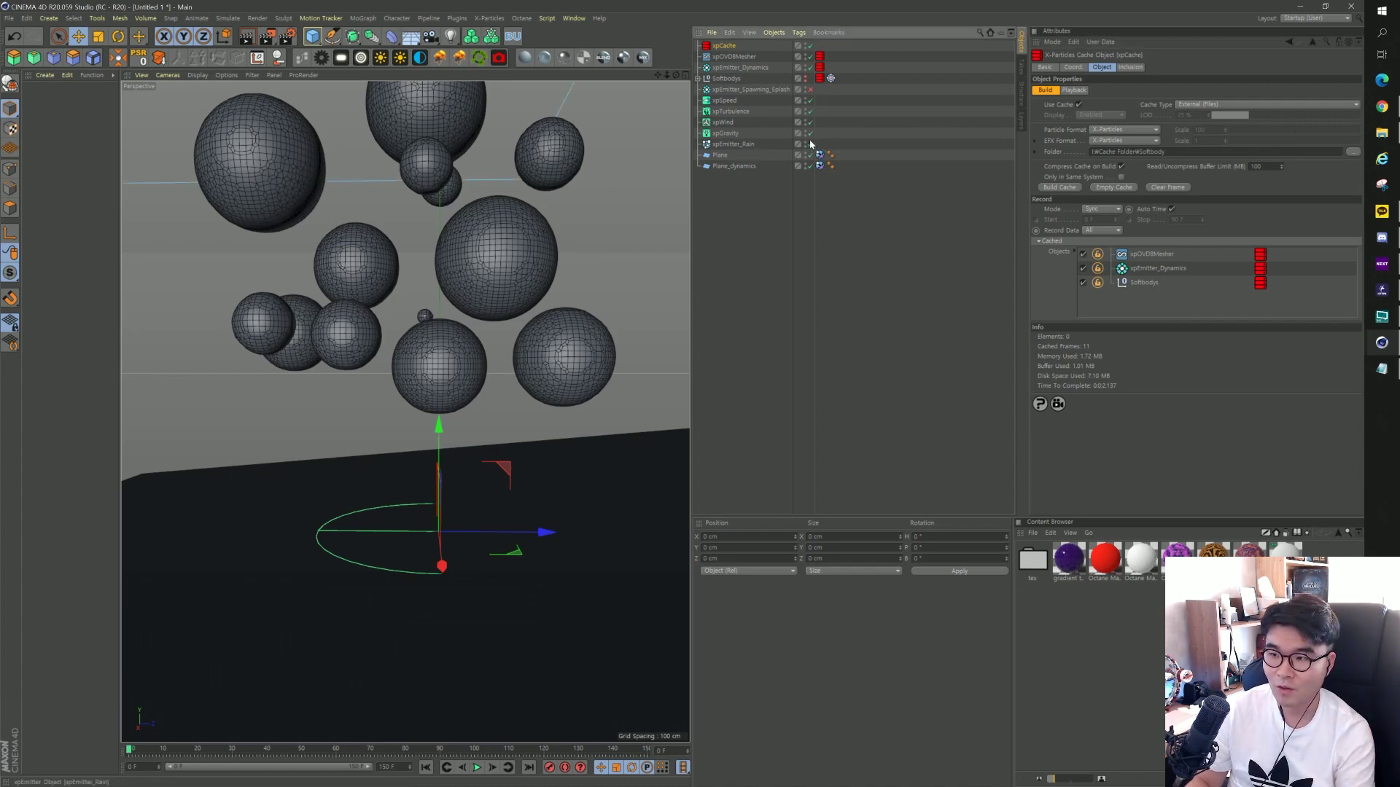
left_click(810, 90)
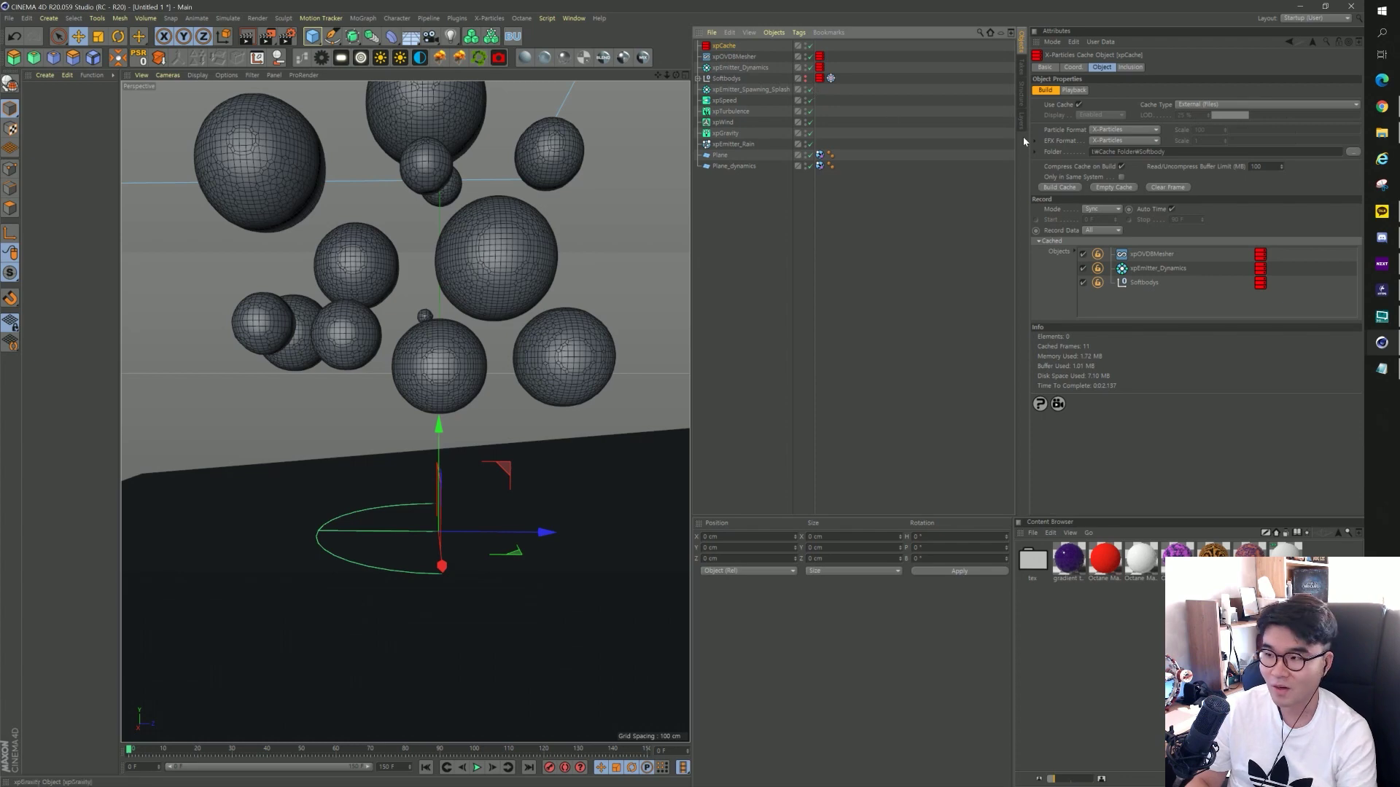
left_click(1061, 187)
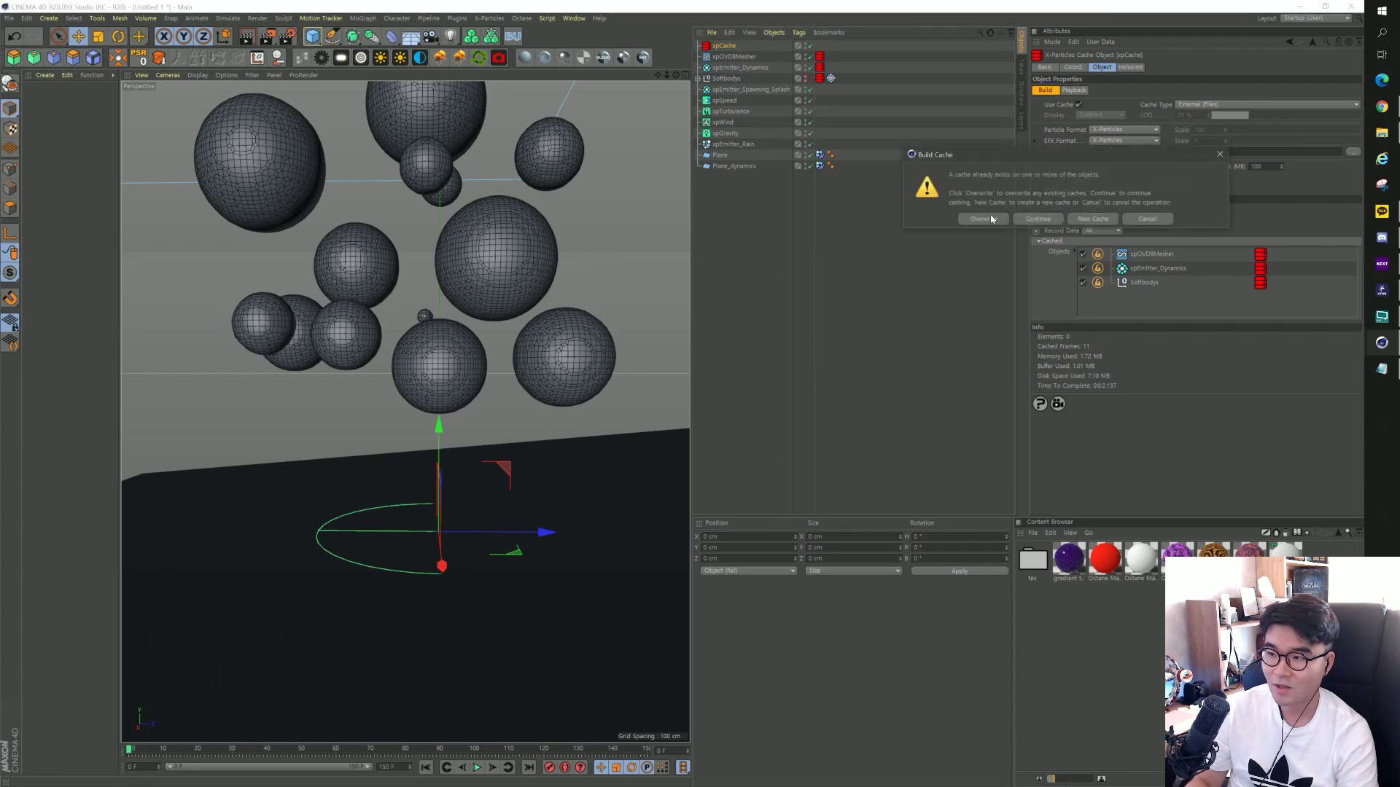
left_click(989, 221)
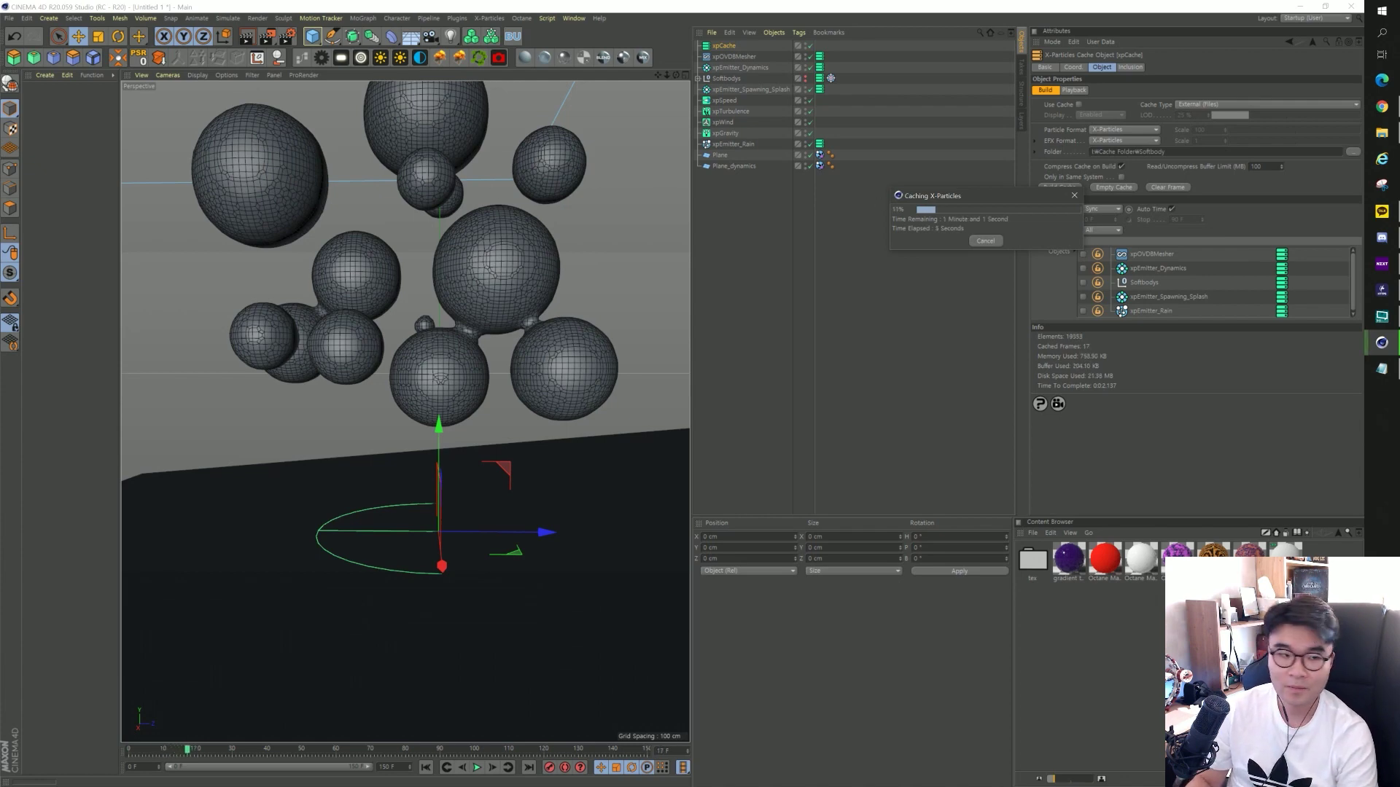
Play back the 150-frame cached simulation, rewind, and select Plane_dynamics.
left_click(478, 768)
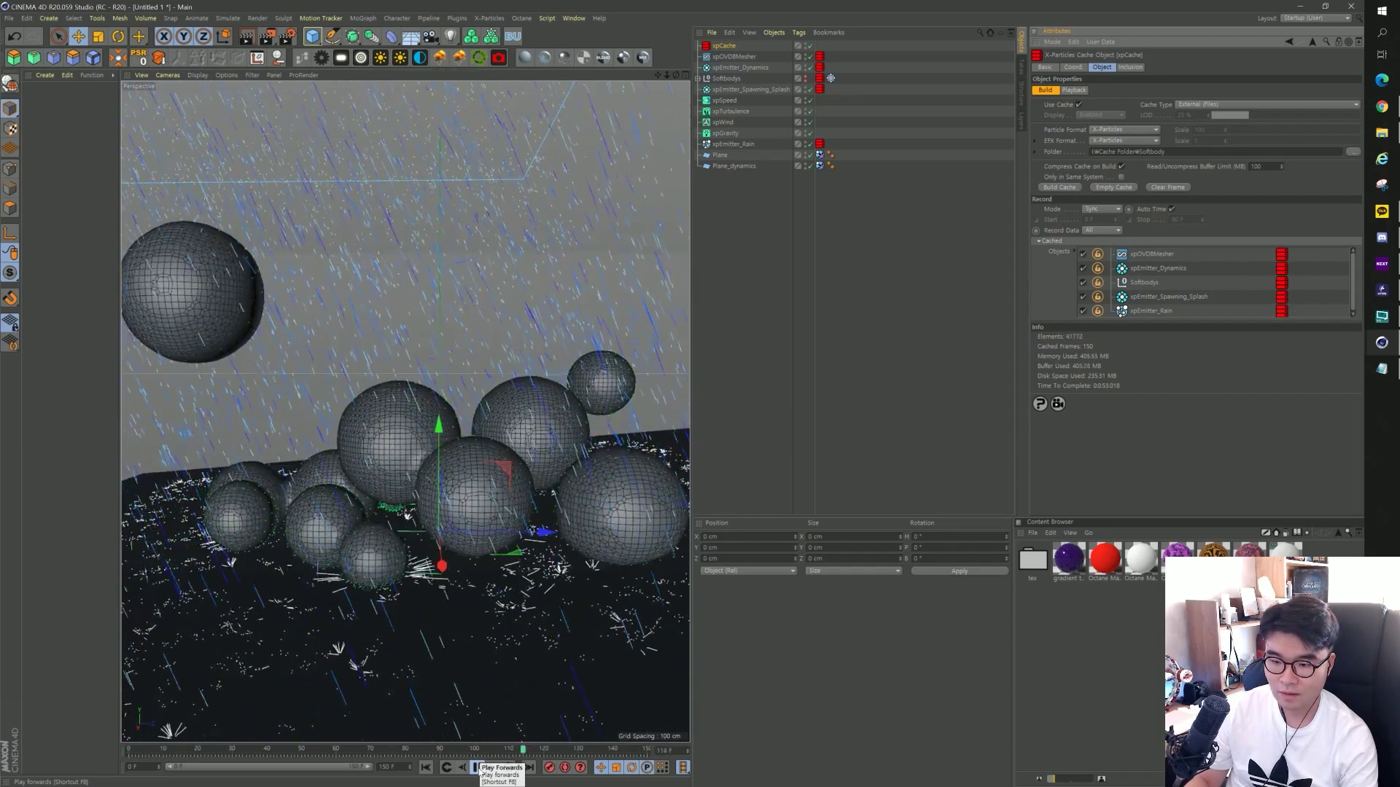
left_click(476, 767)
left_click(426, 768)
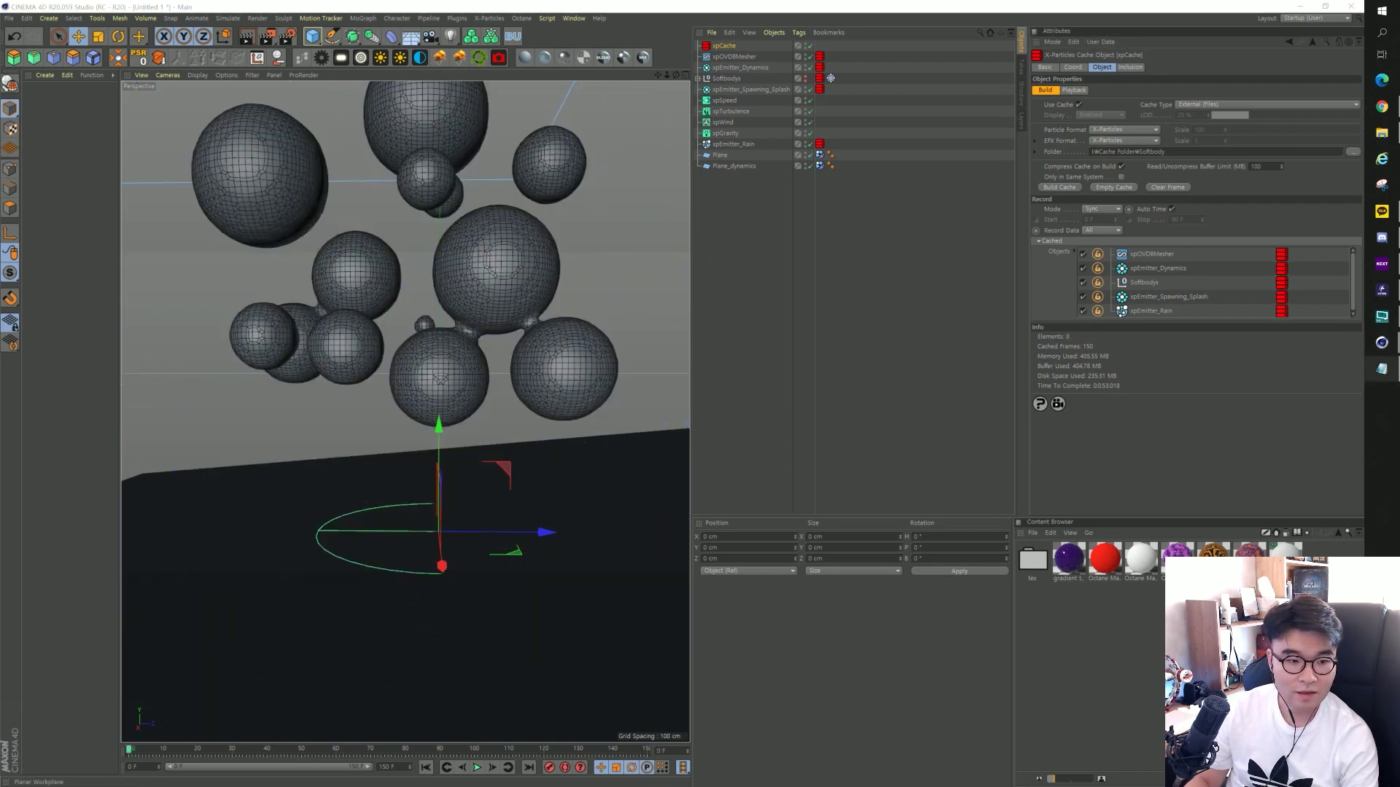
left_click(744, 168)
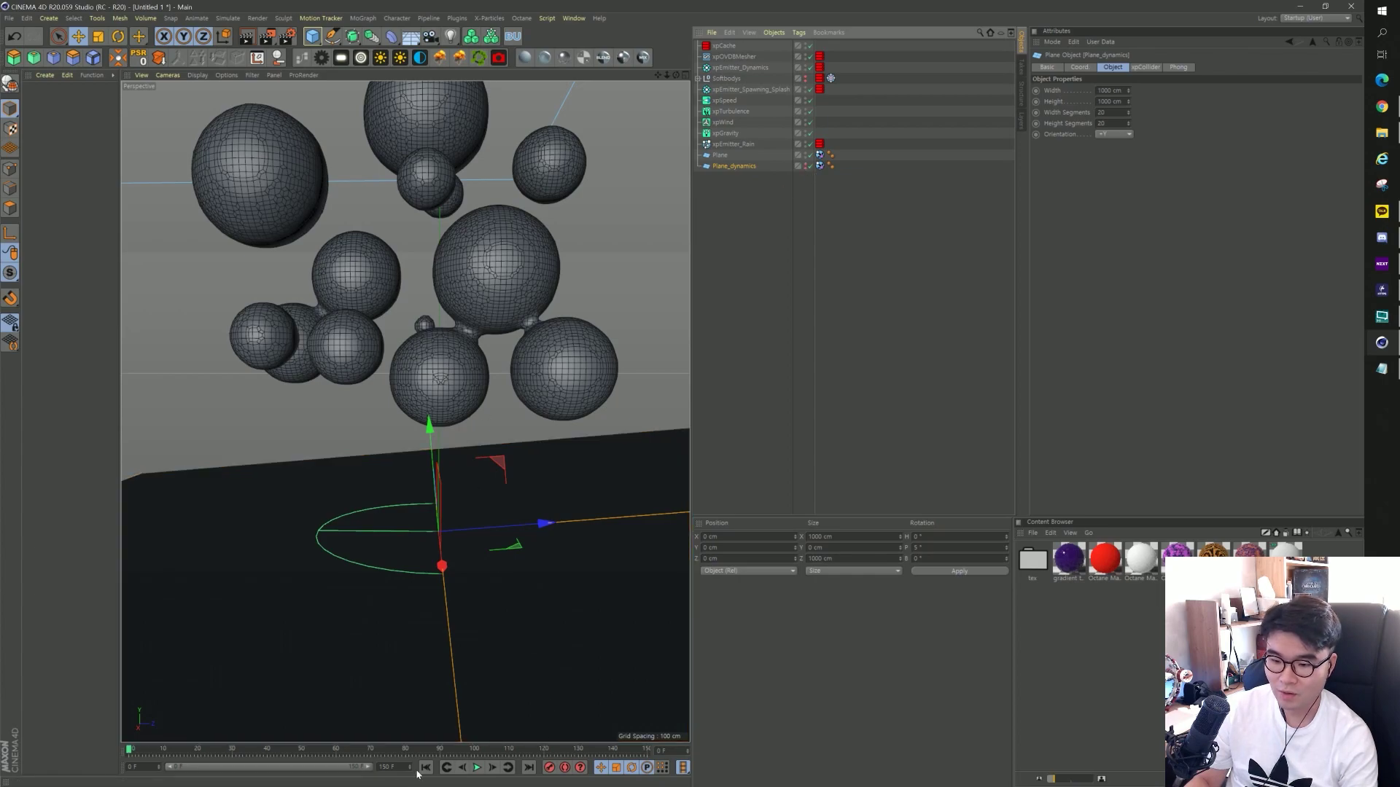
Replay the cached rain-and-blob simulation, rewind to frame 0, zoom out, and open the Octane menu.
left_click(477, 768)
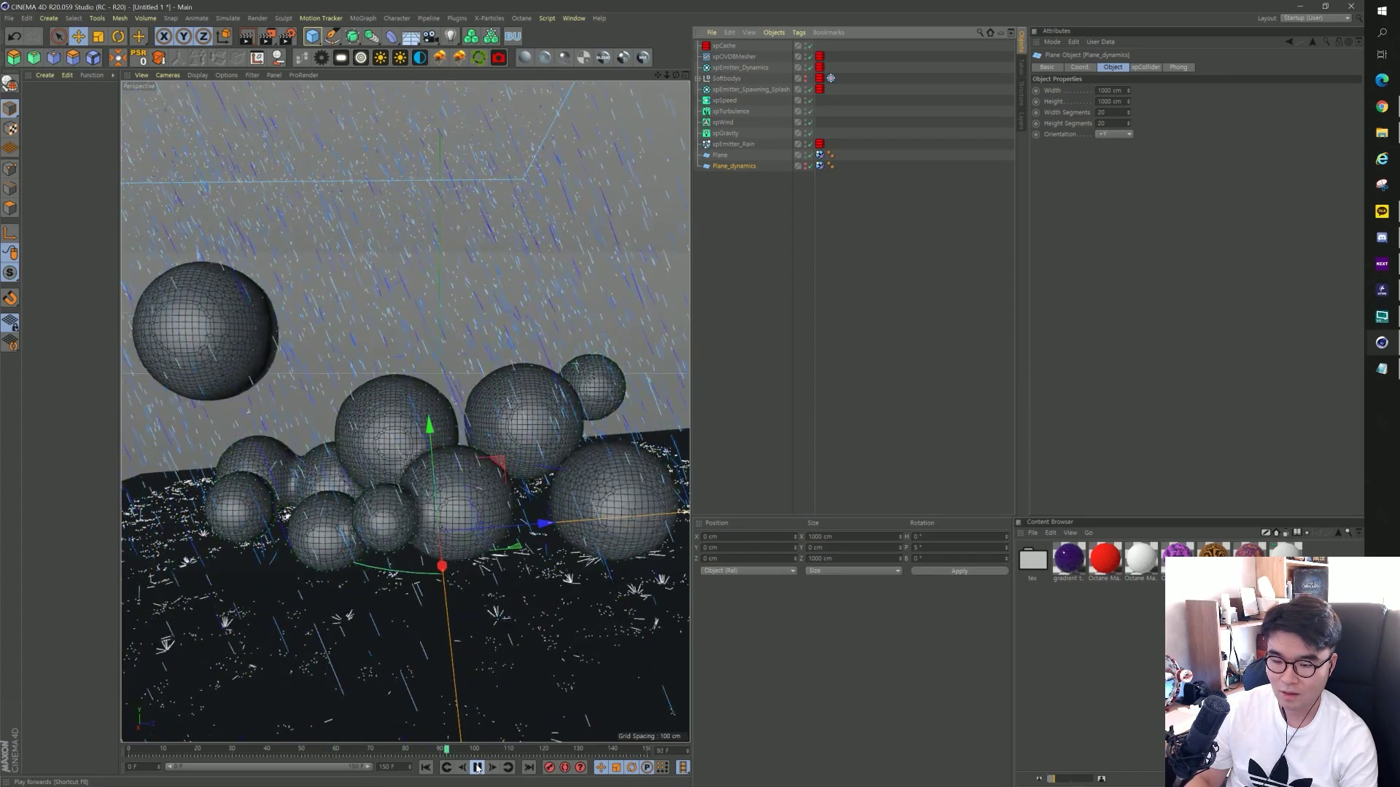
left_click(477, 767)
left_click(427, 768)
scroll(522, 501, "down", 2)
scroll(522, 500, "down", 2)
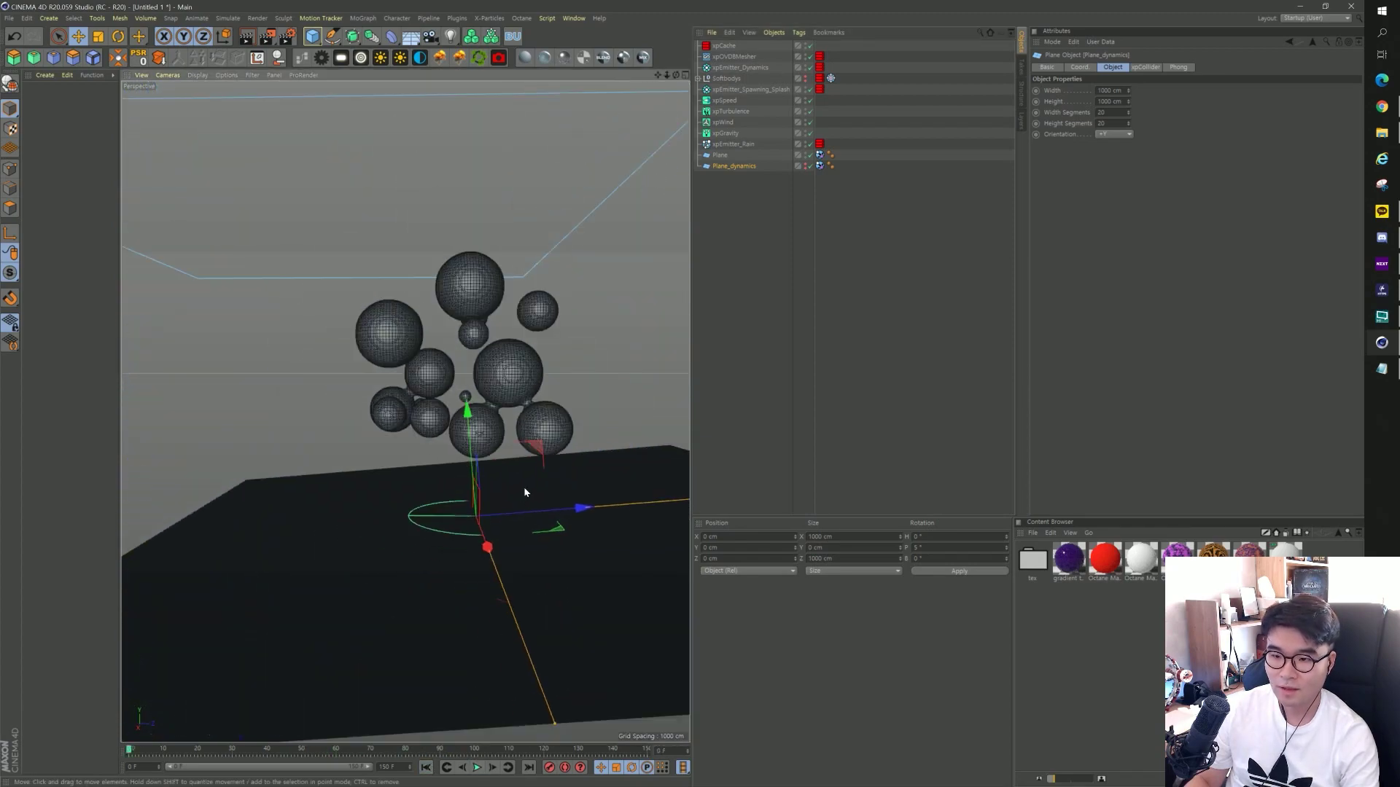
scroll(524, 493, "down", 2)
scroll(388, 481, "down", 2)
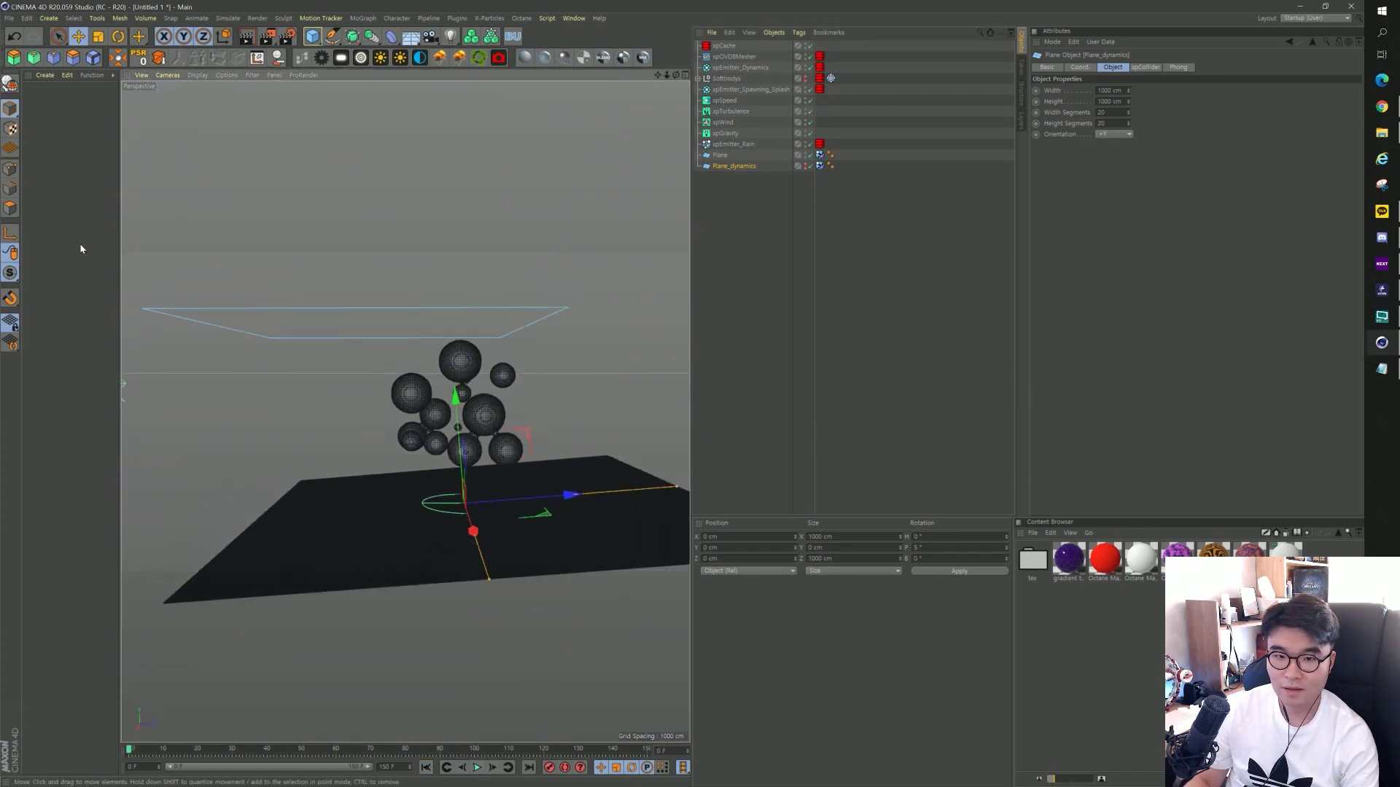
left_click(521, 18)
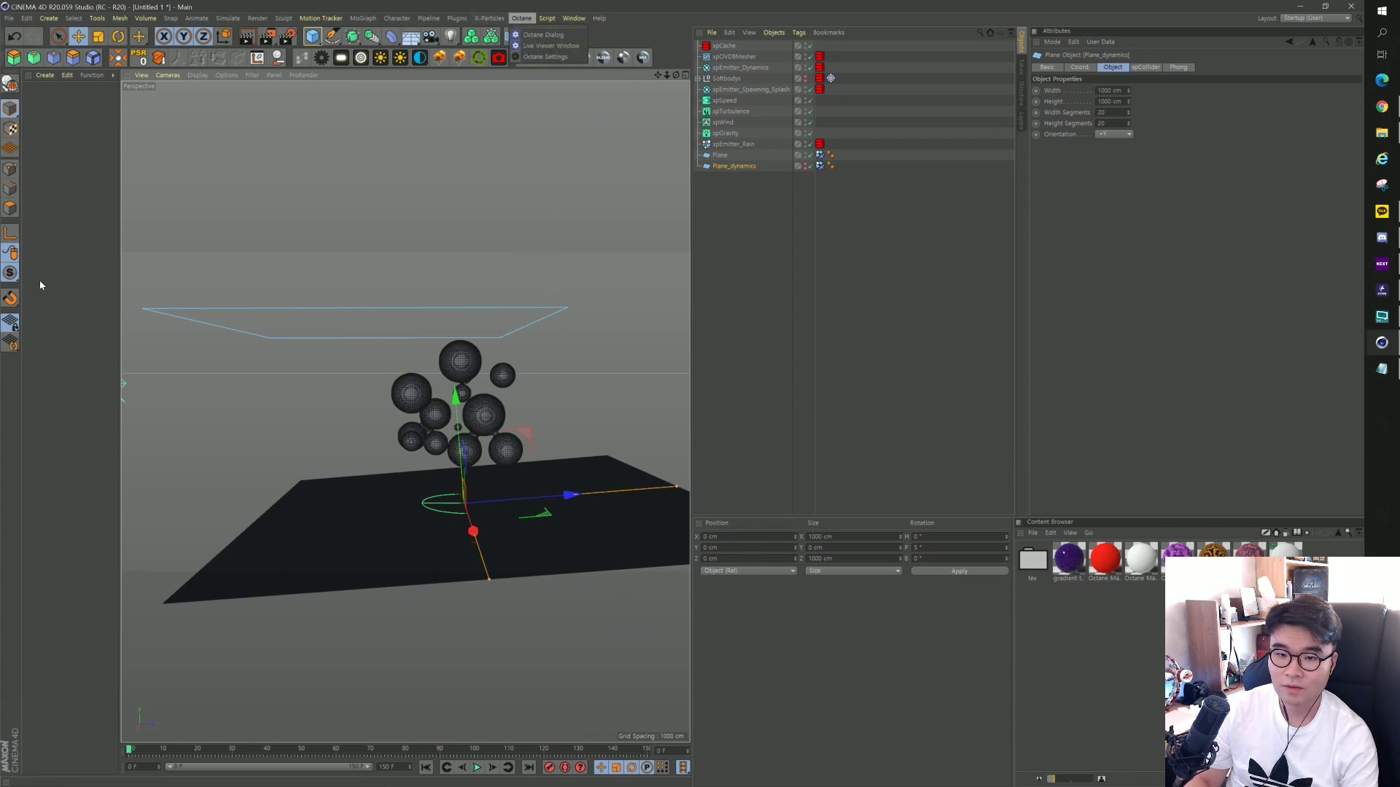
Open the Octane Live Viewer and dock it beside the viewport.
left_click(551, 45)
mouse_move(1050, 60)
left_mouse_down()
mouse_move(822, 82)
mouse_move(866, 76)
left_mouse_up()
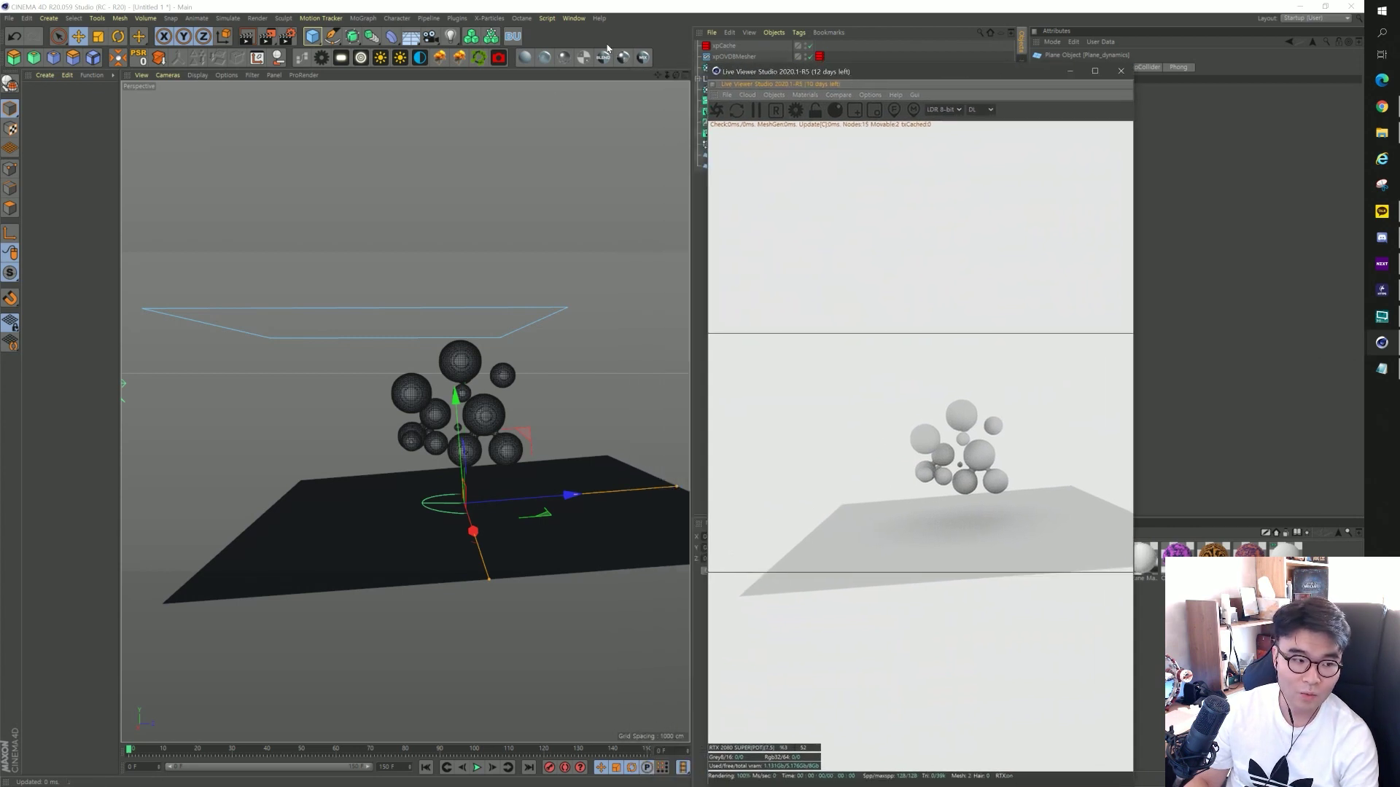
left_click(589, 3)
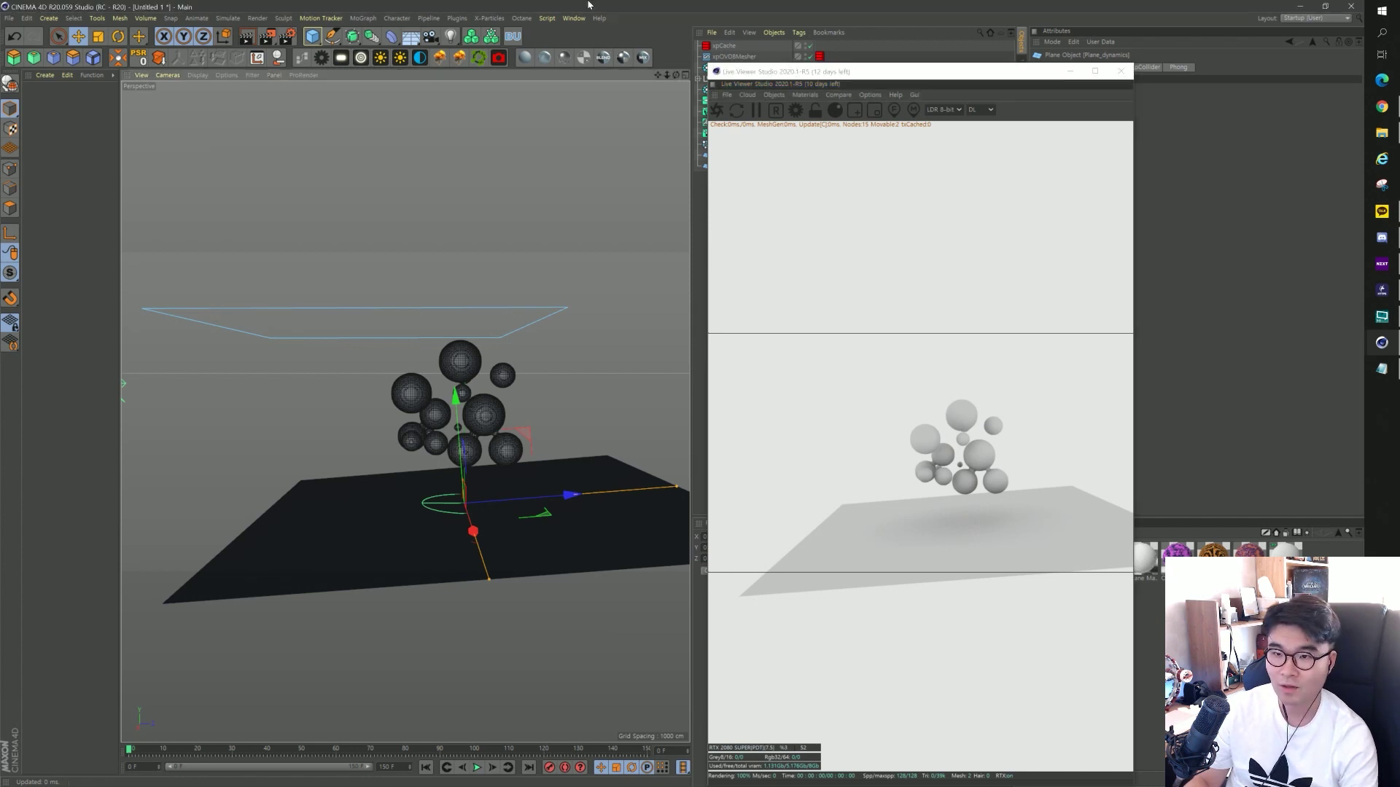
Add a Disc primitive with a 5000 cm outer radius.
left_click(312, 36)
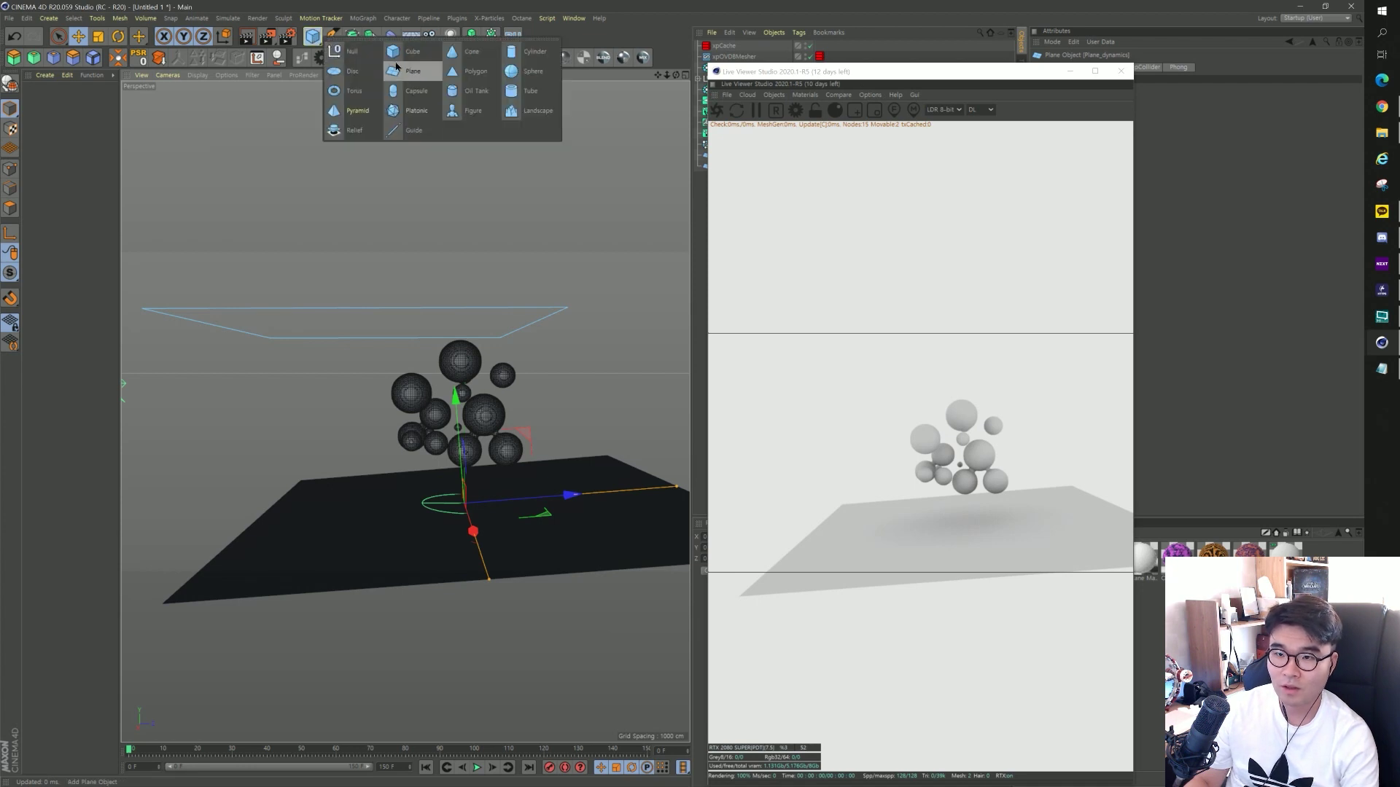
left_click(353, 77)
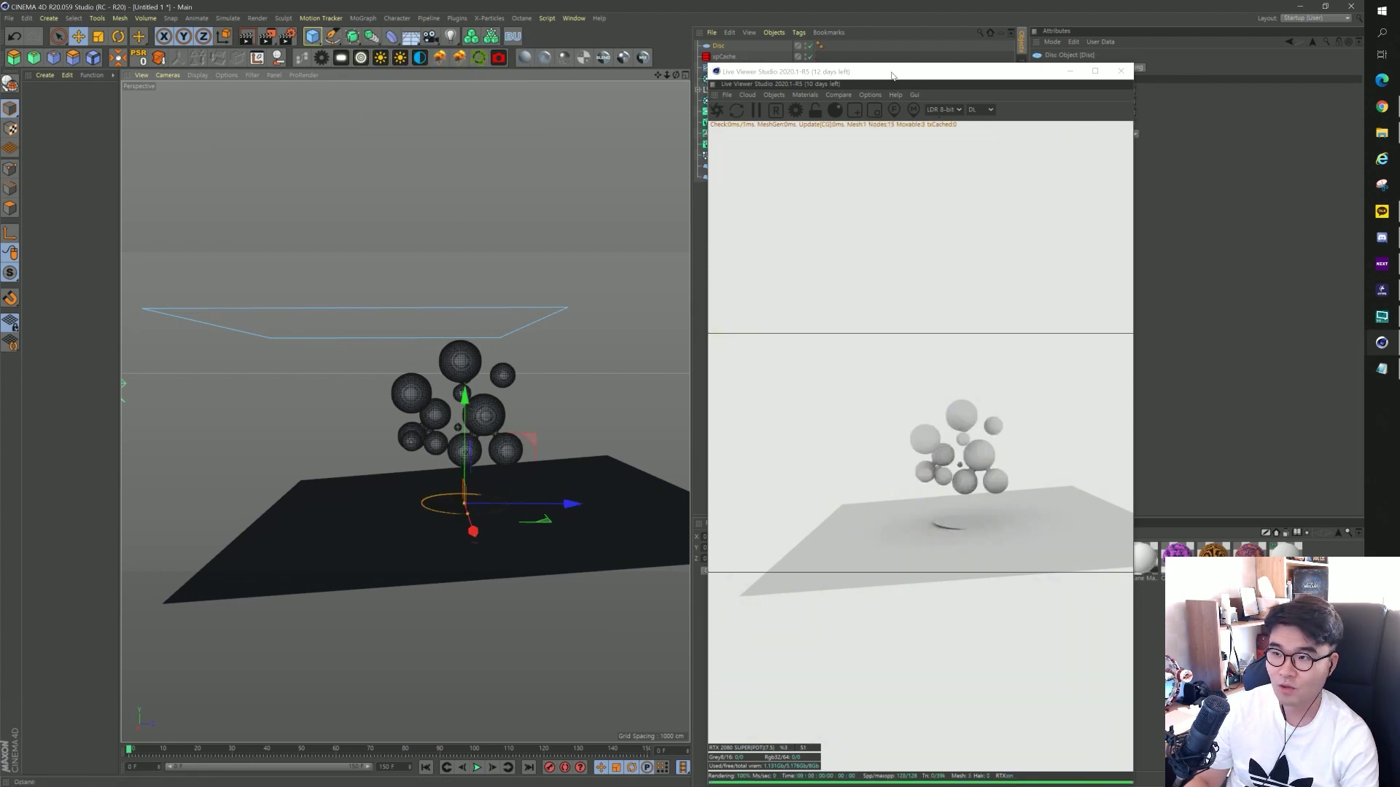
left_click_drag(893, 76, 14, 76)
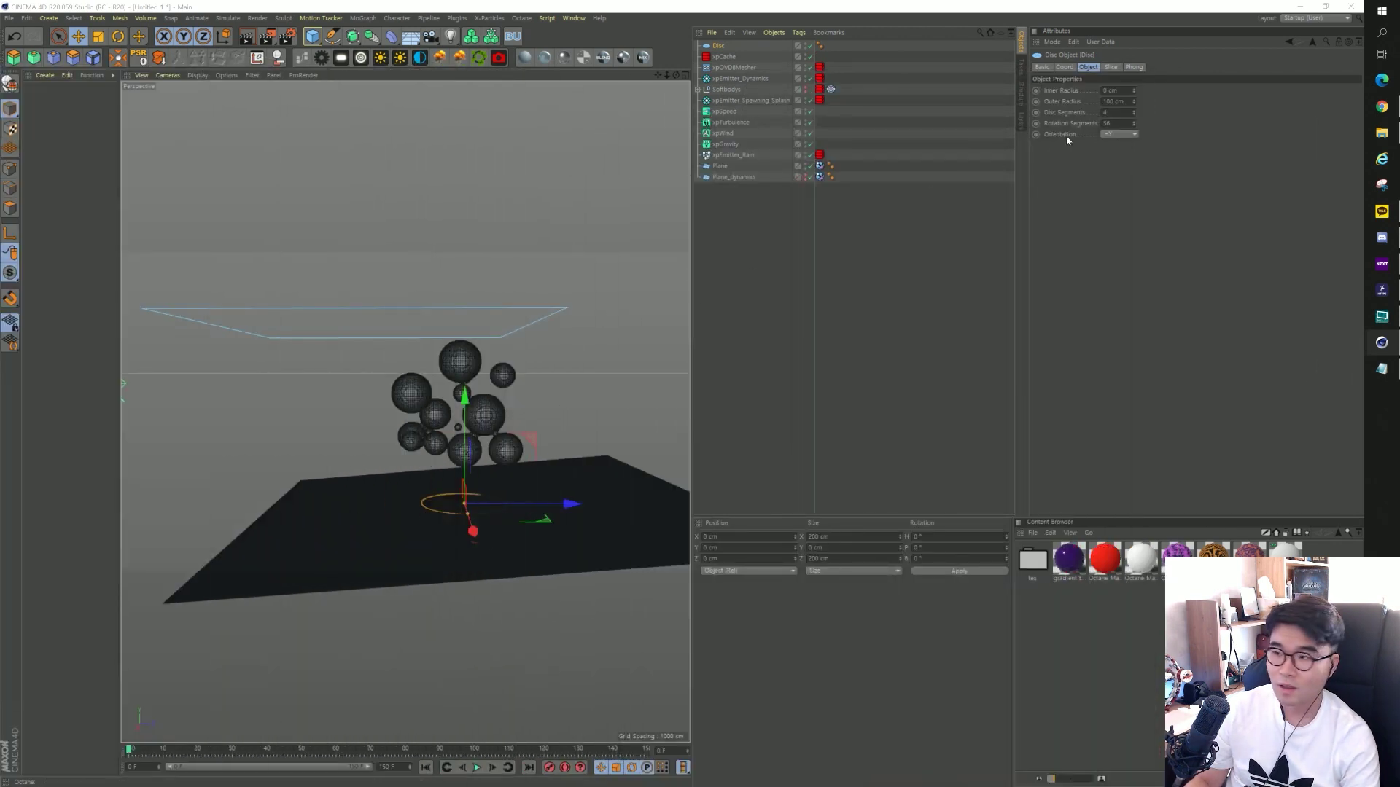
left_click(1115, 101)
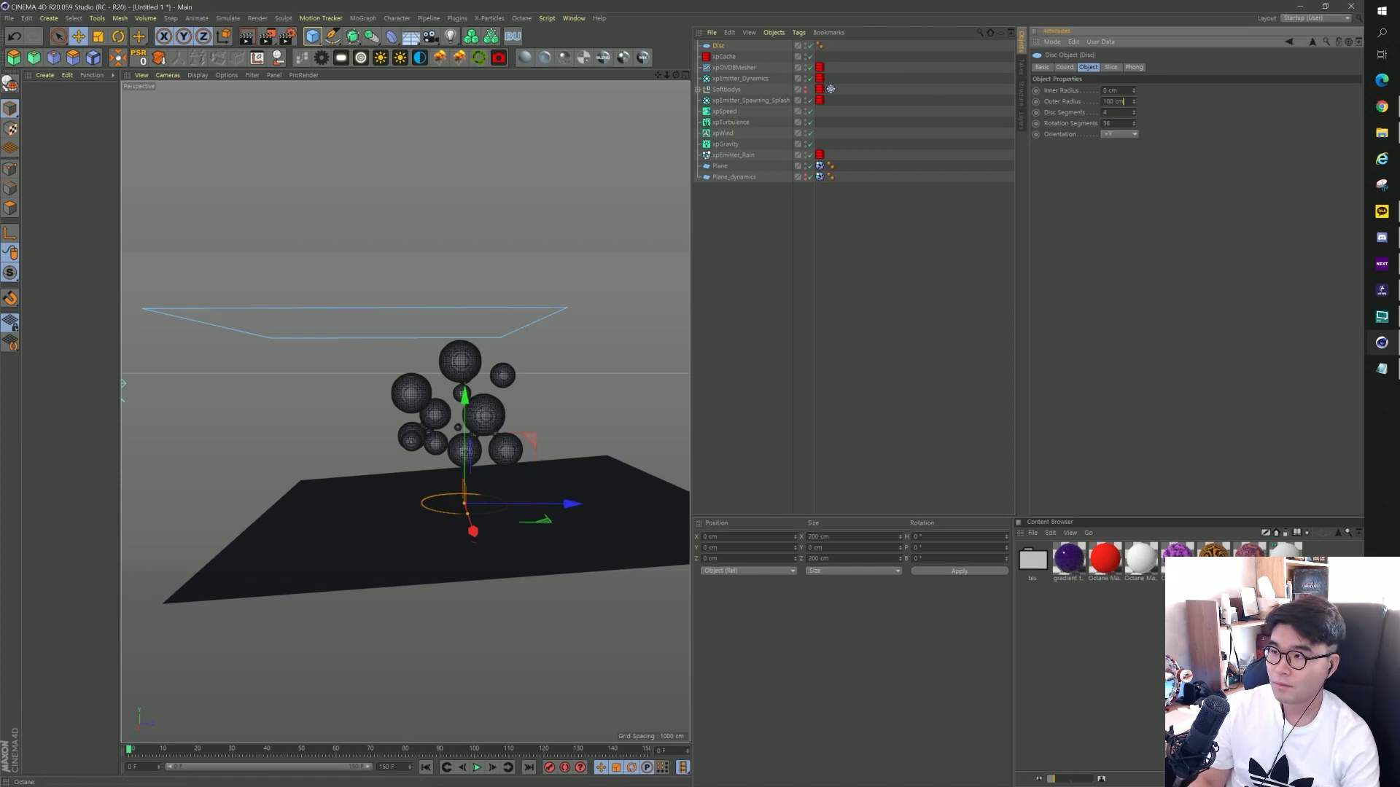
type("5000")
key("Return")
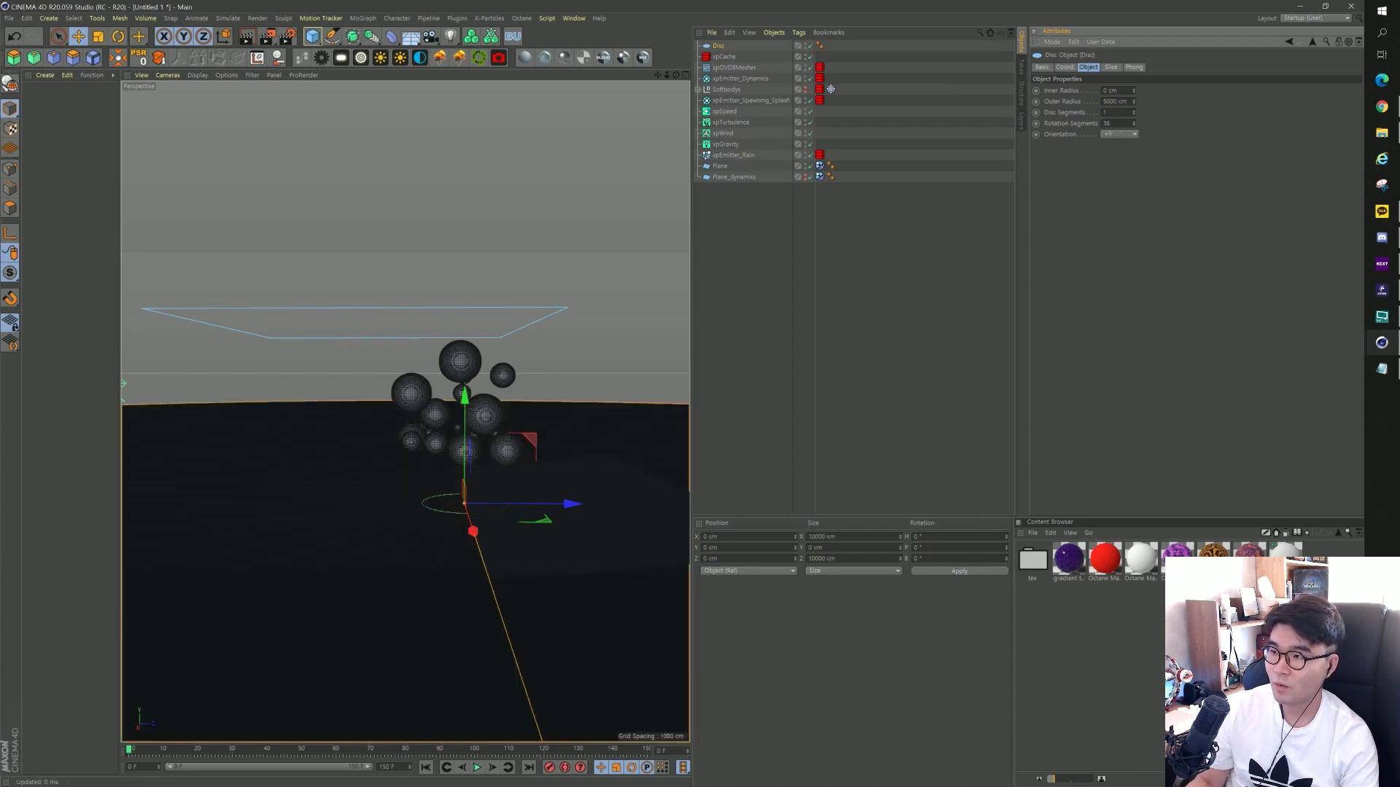
type("100")
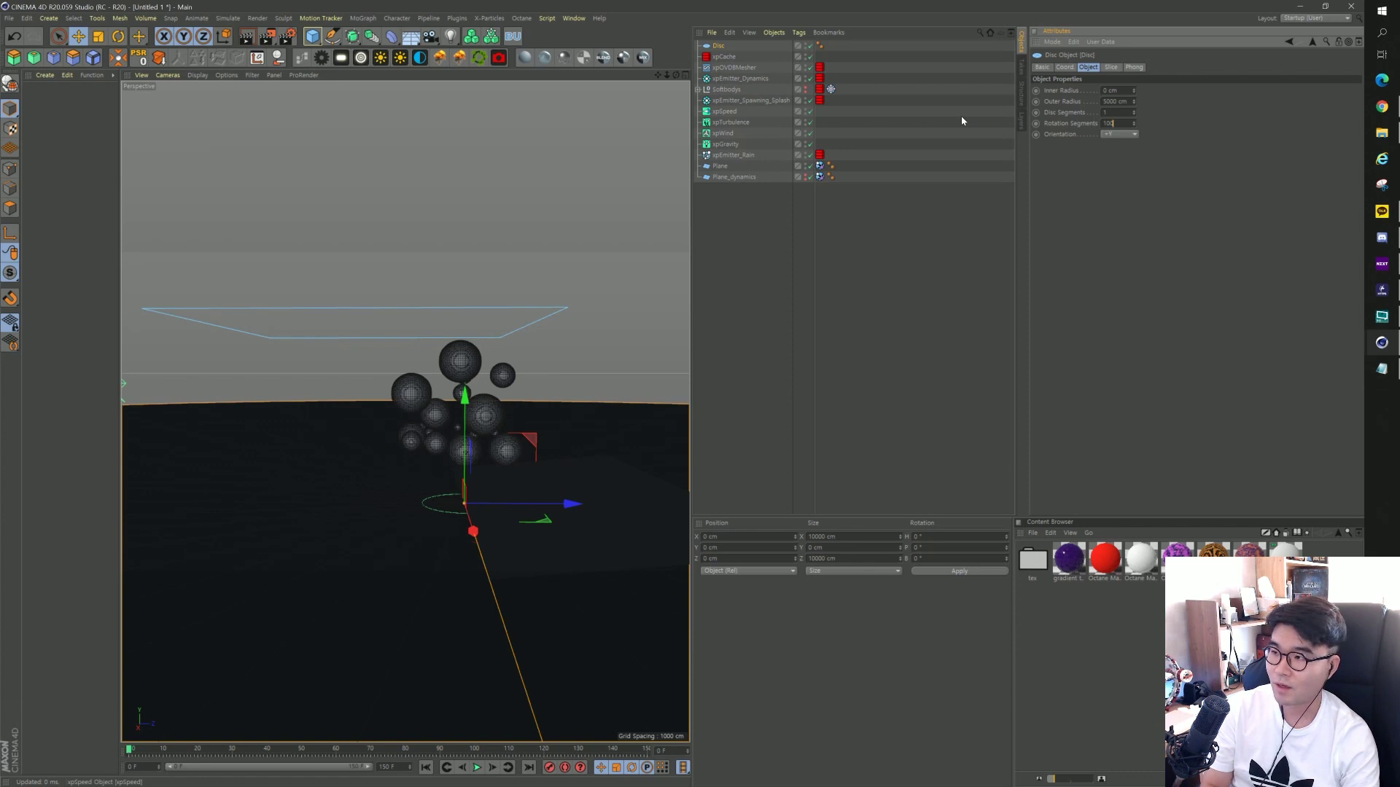
Position the disc at X 4300 cm, Y 3600 cm with a -115° bank rotation.
left_click(1064, 67)
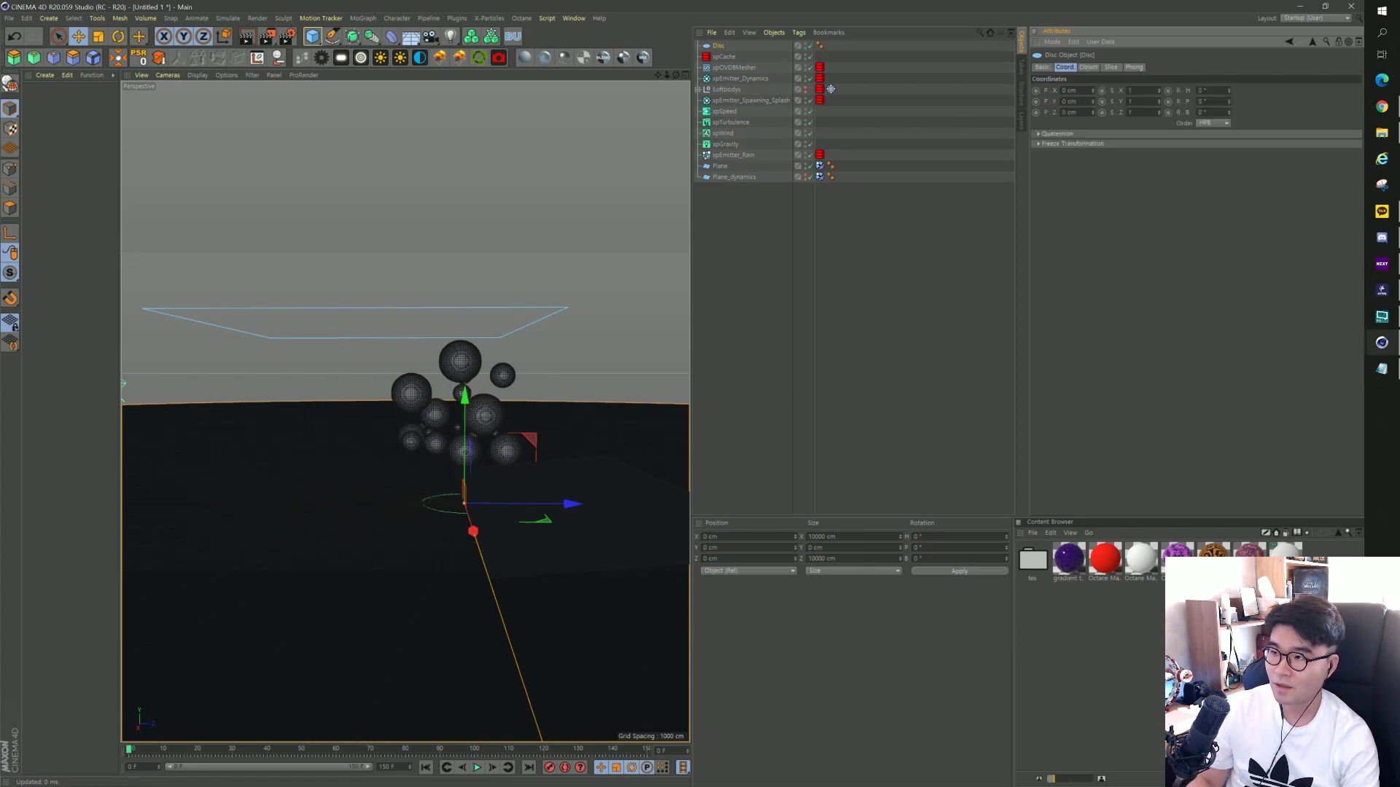
left_click(1075, 90)
type("4300")
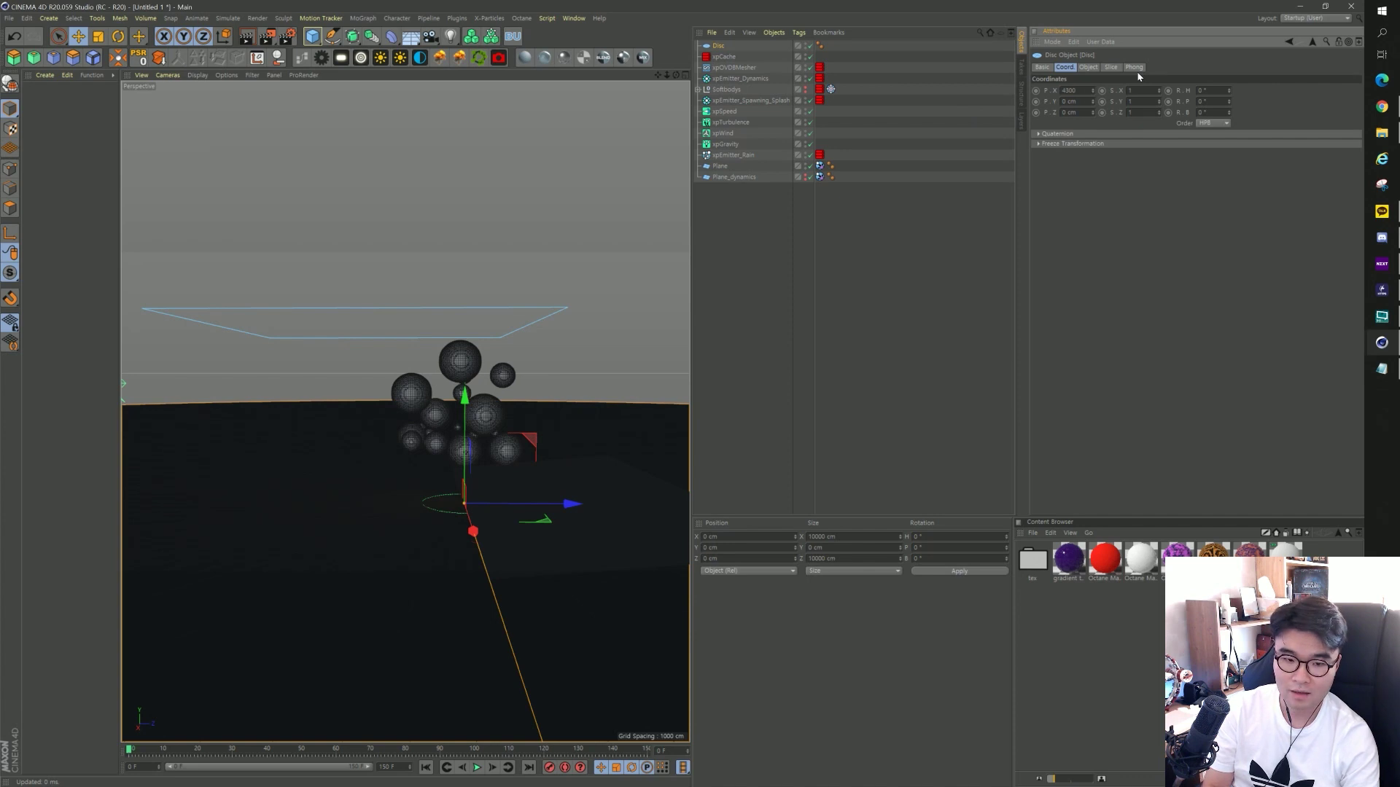
key("Tab")
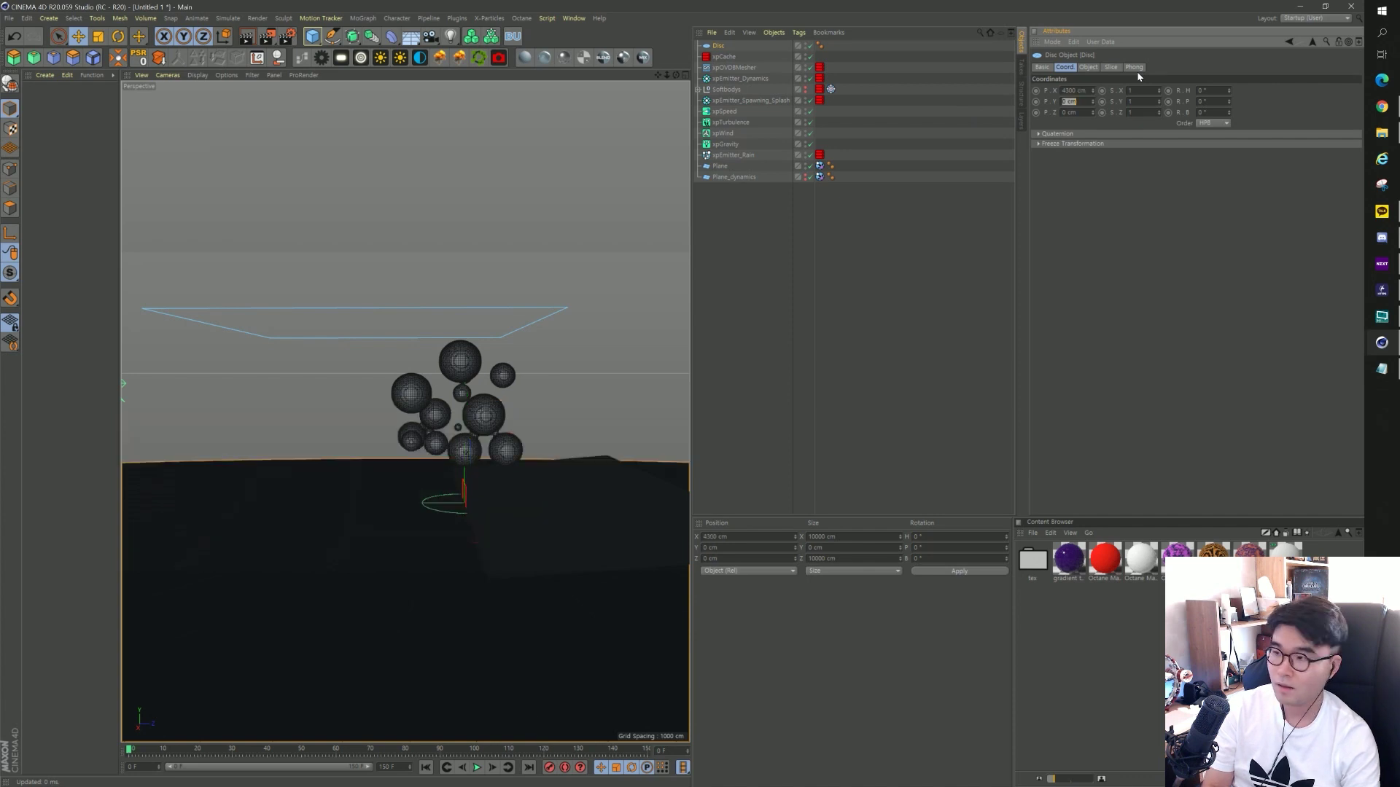
key("Return")
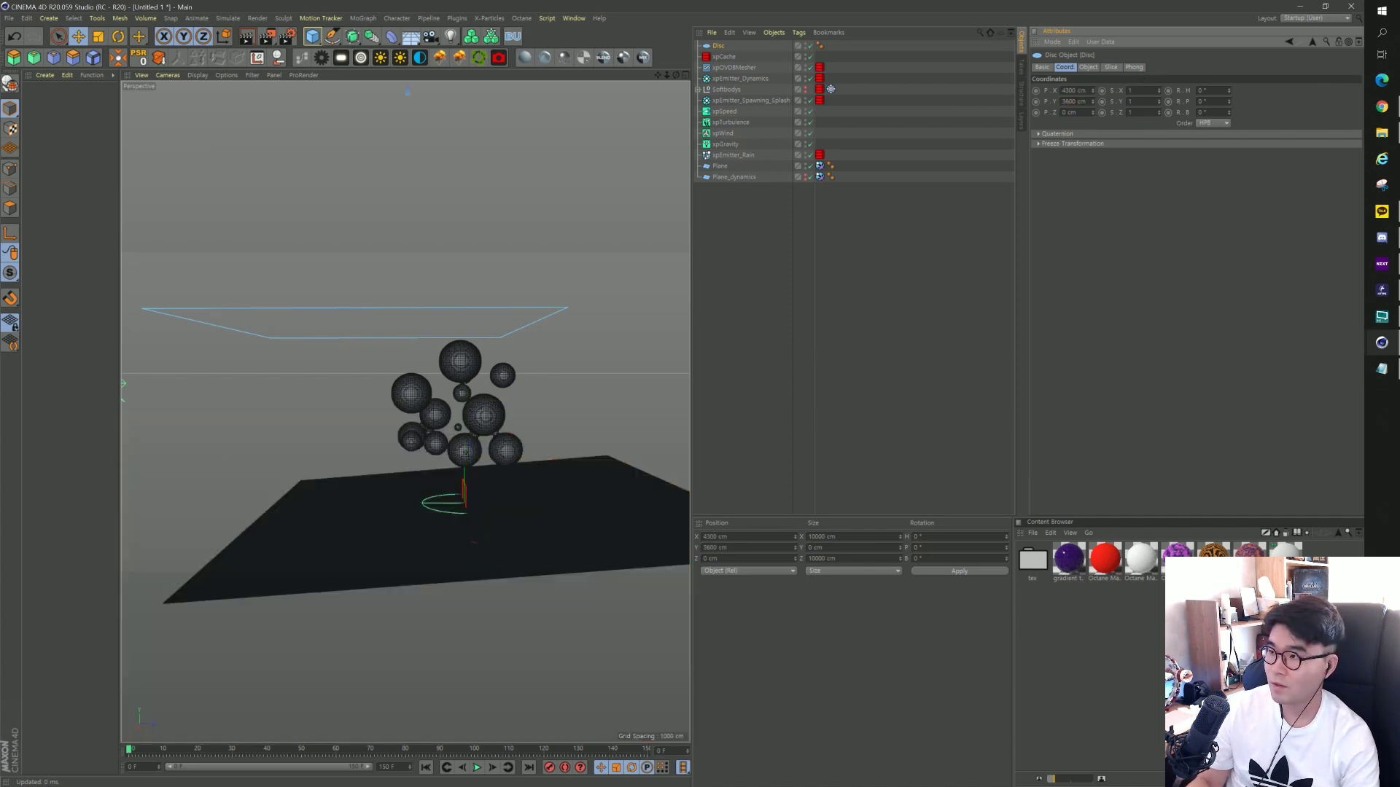
left_click(1201, 112)
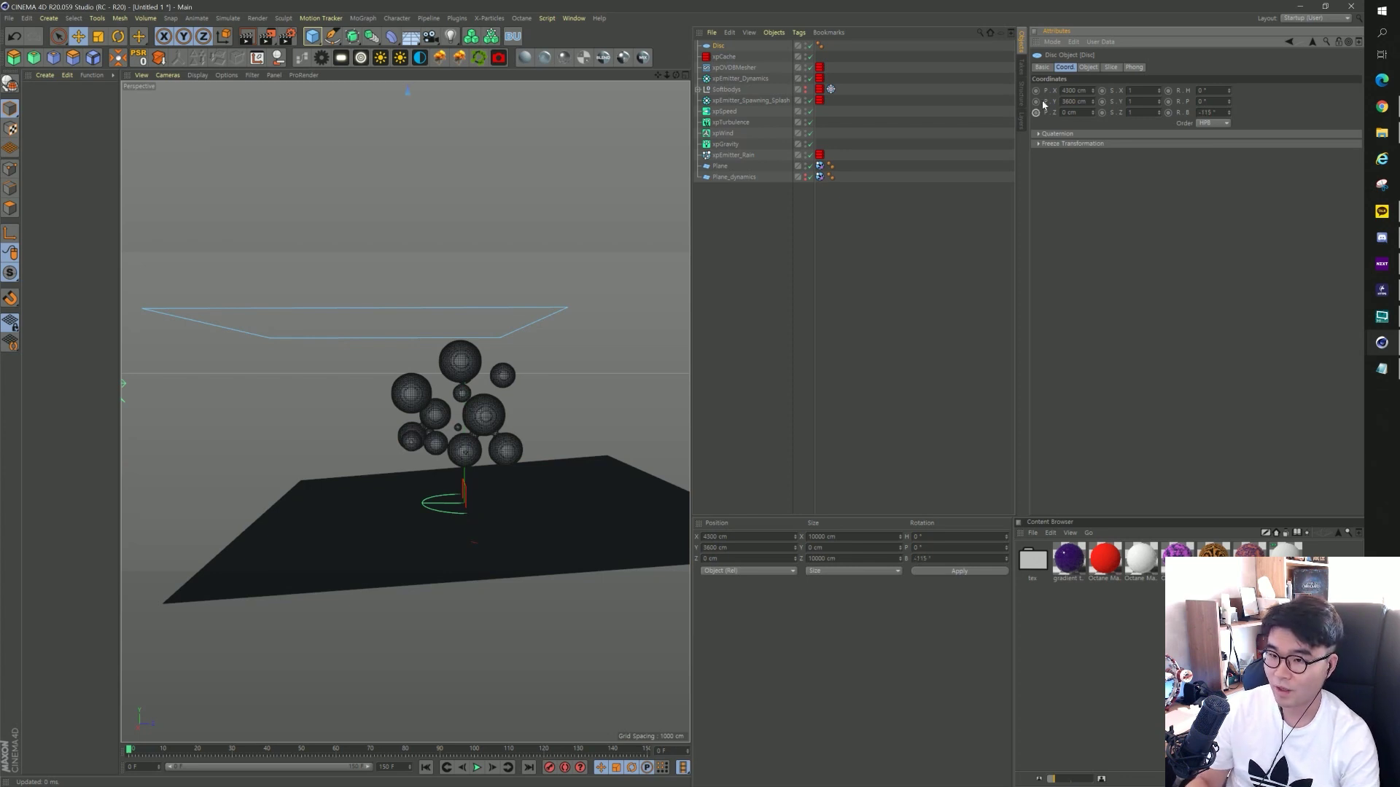
scroll(441, 290, "down", 3)
scroll(442, 290, "down", 2)
key("Return")
Zoom out and orbit to view the tilted disc, then reselect it.
scroll(394, 401, "down", 2)
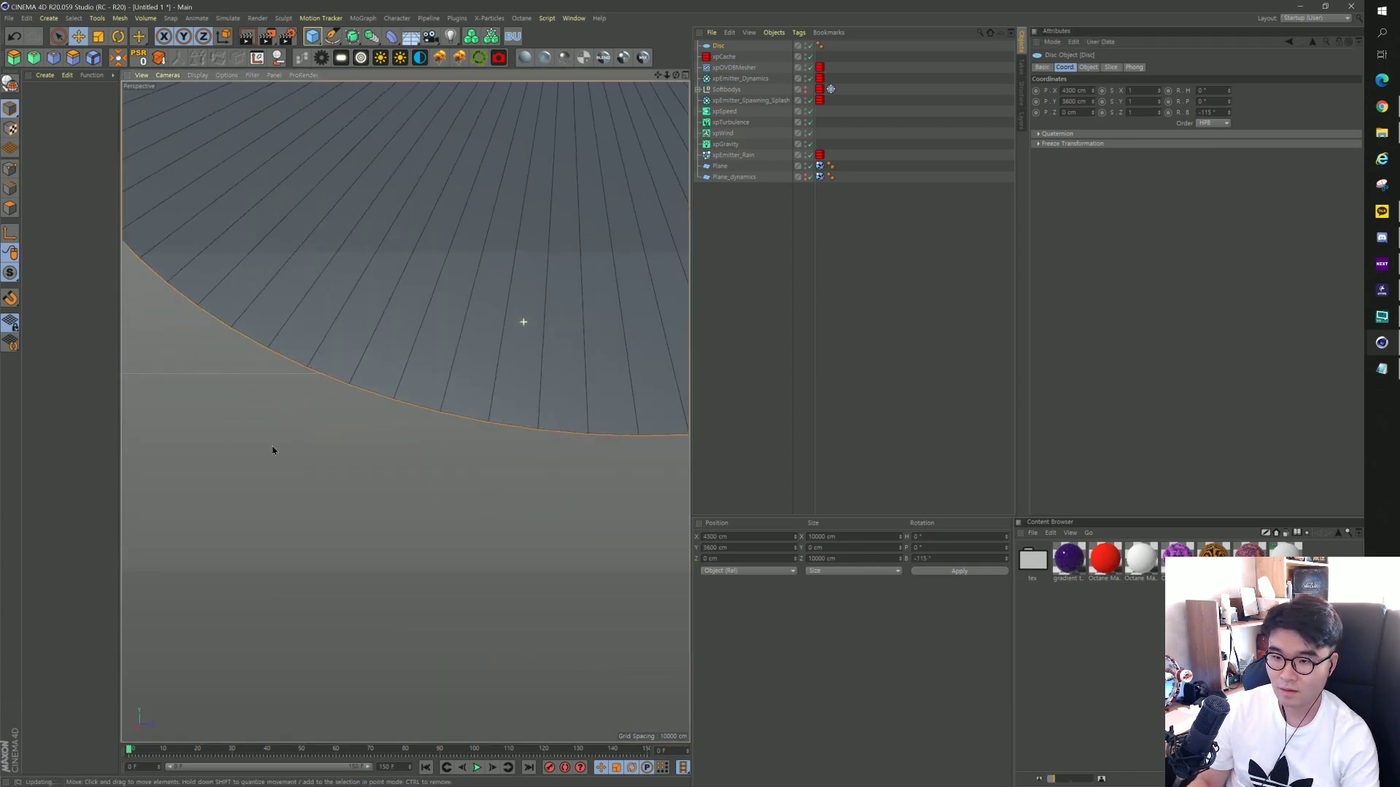
scroll(444, 410, "down", 3)
scroll(467, 395, "down", 2)
mouse_move(467, 394)
left_mouse_down("alt")
mouse_move(422, 390)
mouse_move(501, 383)
left_mouse_up("alt")
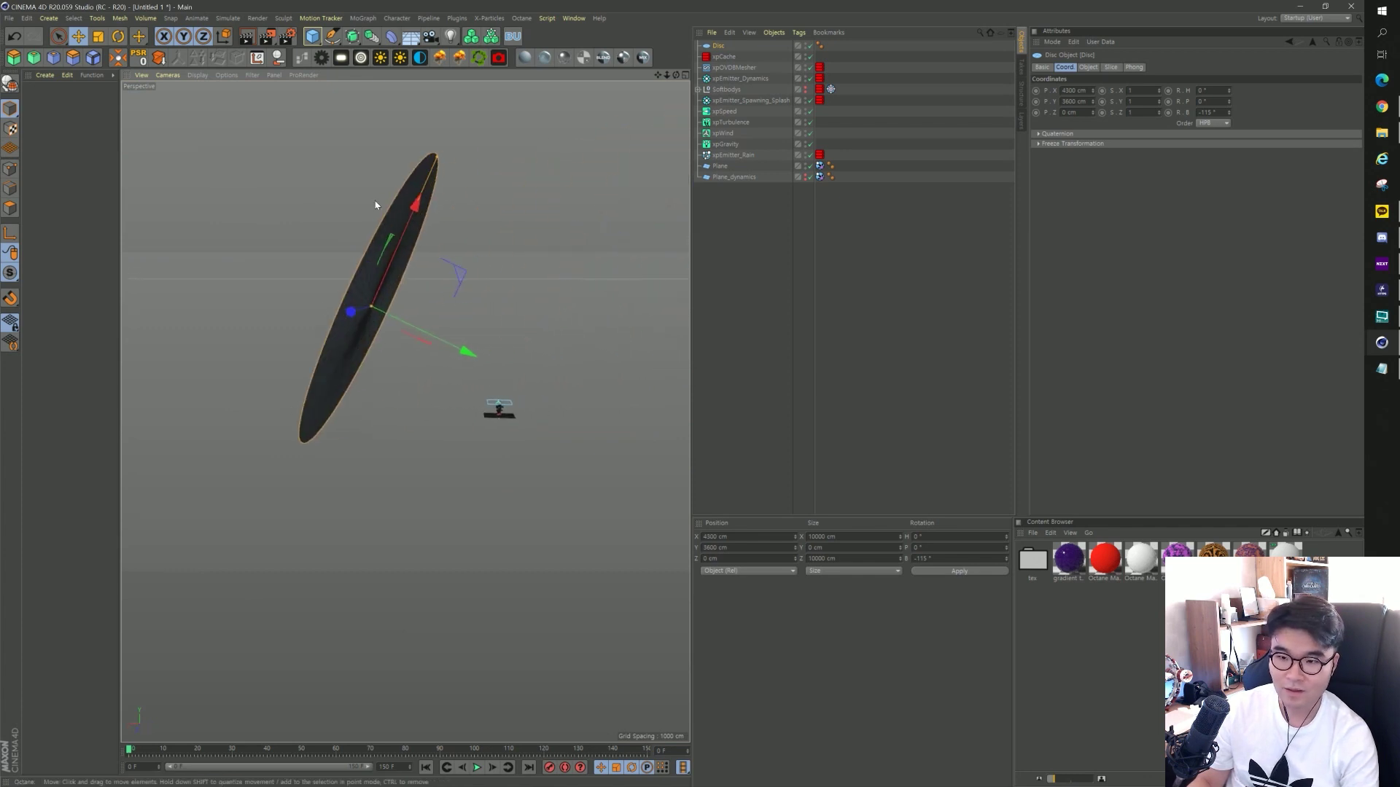
left_click(512, 376)
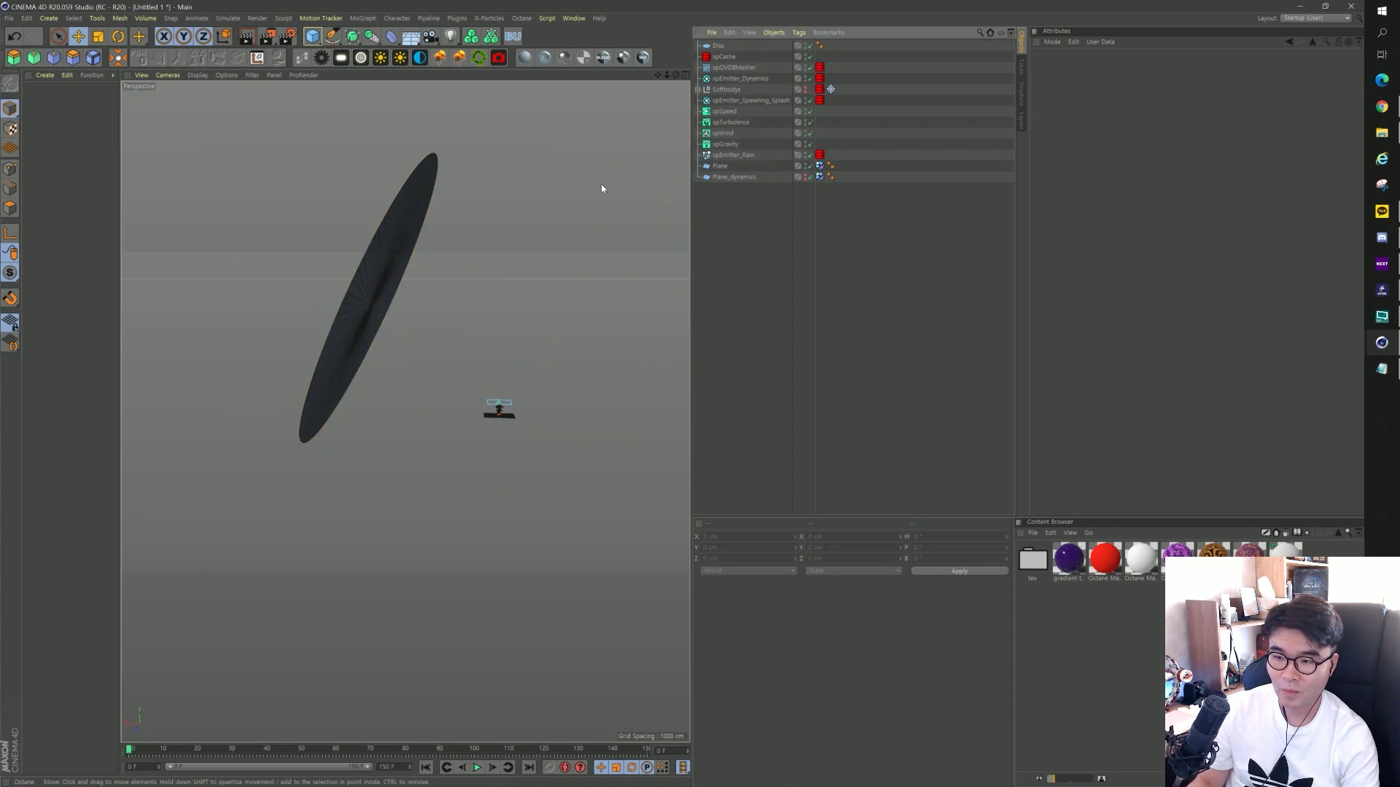
left_click(719, 46)
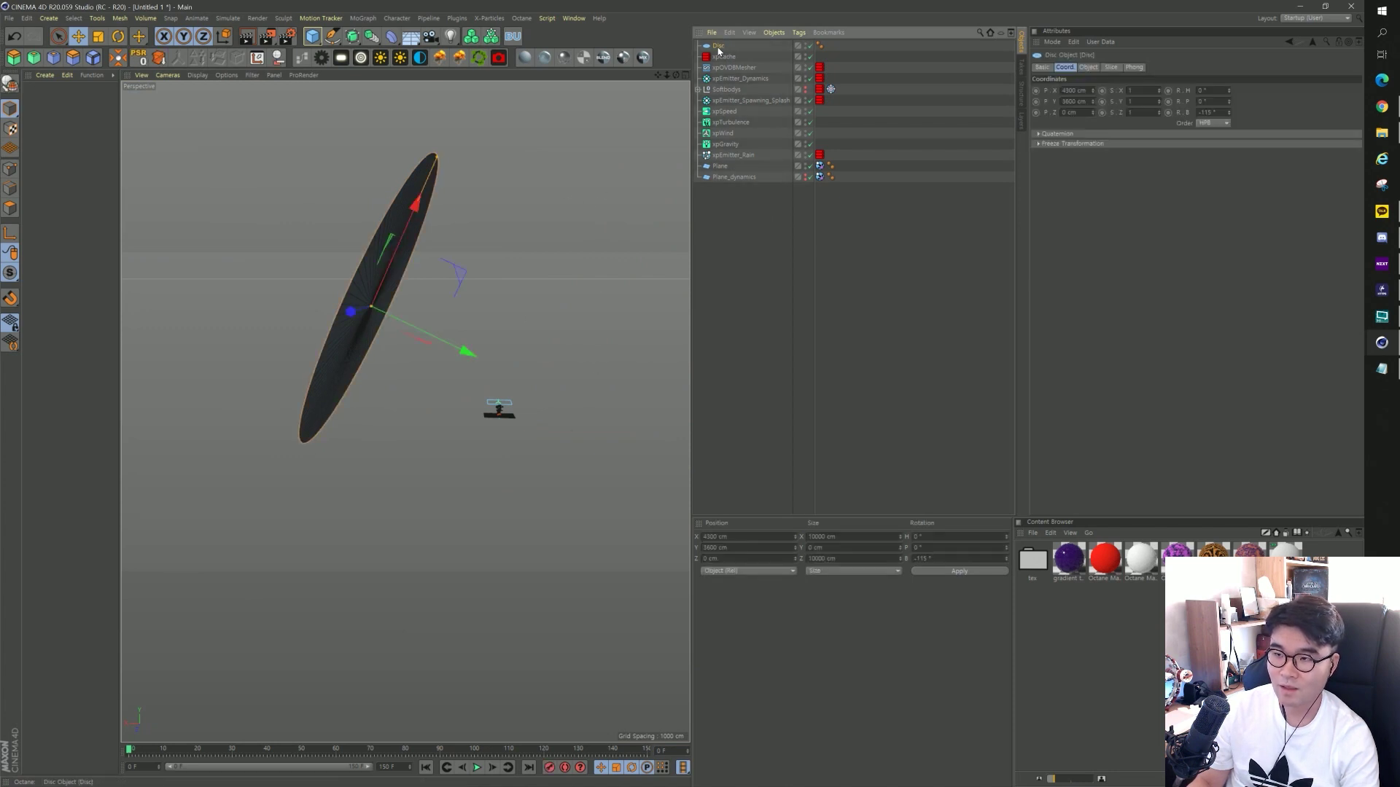
Duplicate the disc as Disc.1 with 3600 cm outer radius and 1000 cm inner radius.
left_click_drag(724, 45, 722, 43, "ctrl")
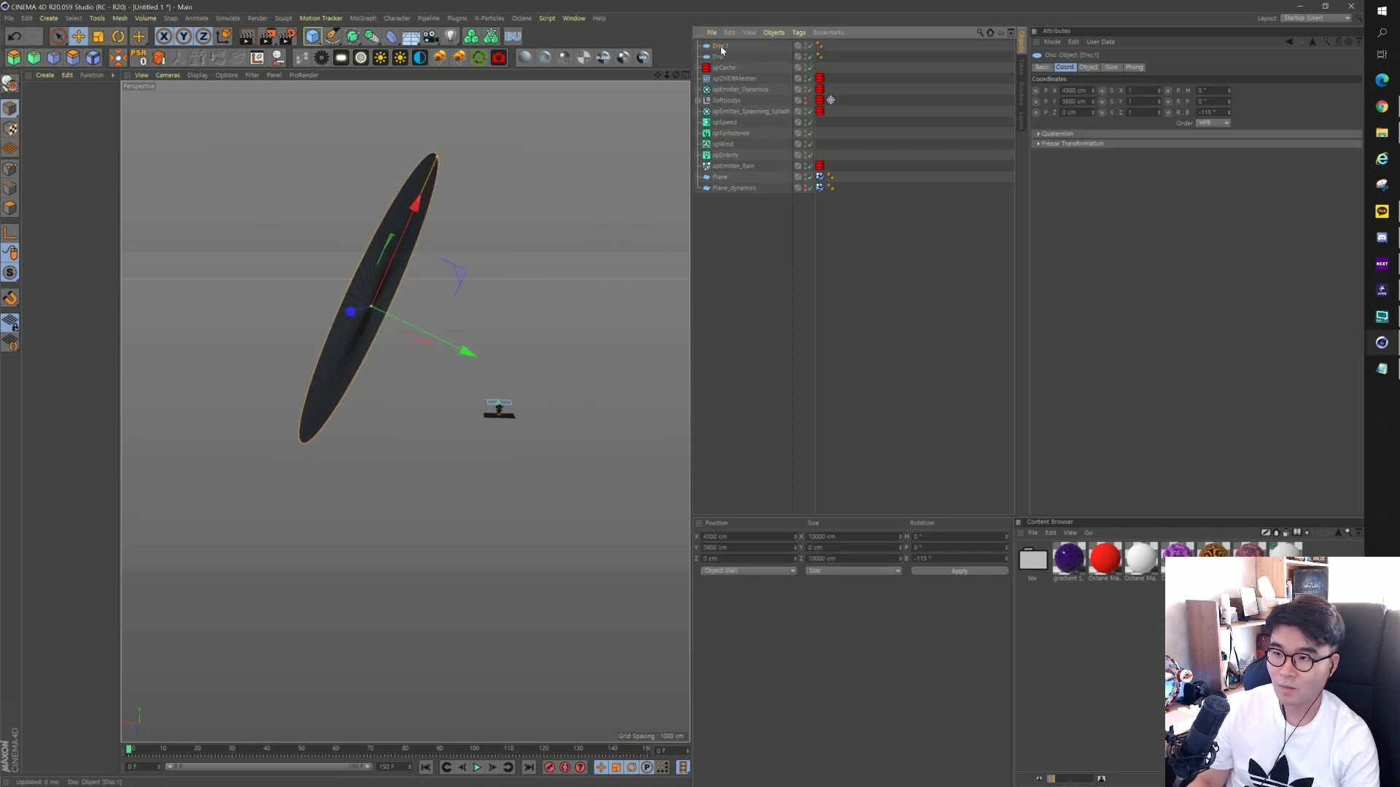
left_click(1096, 68)
double_click(1114, 101)
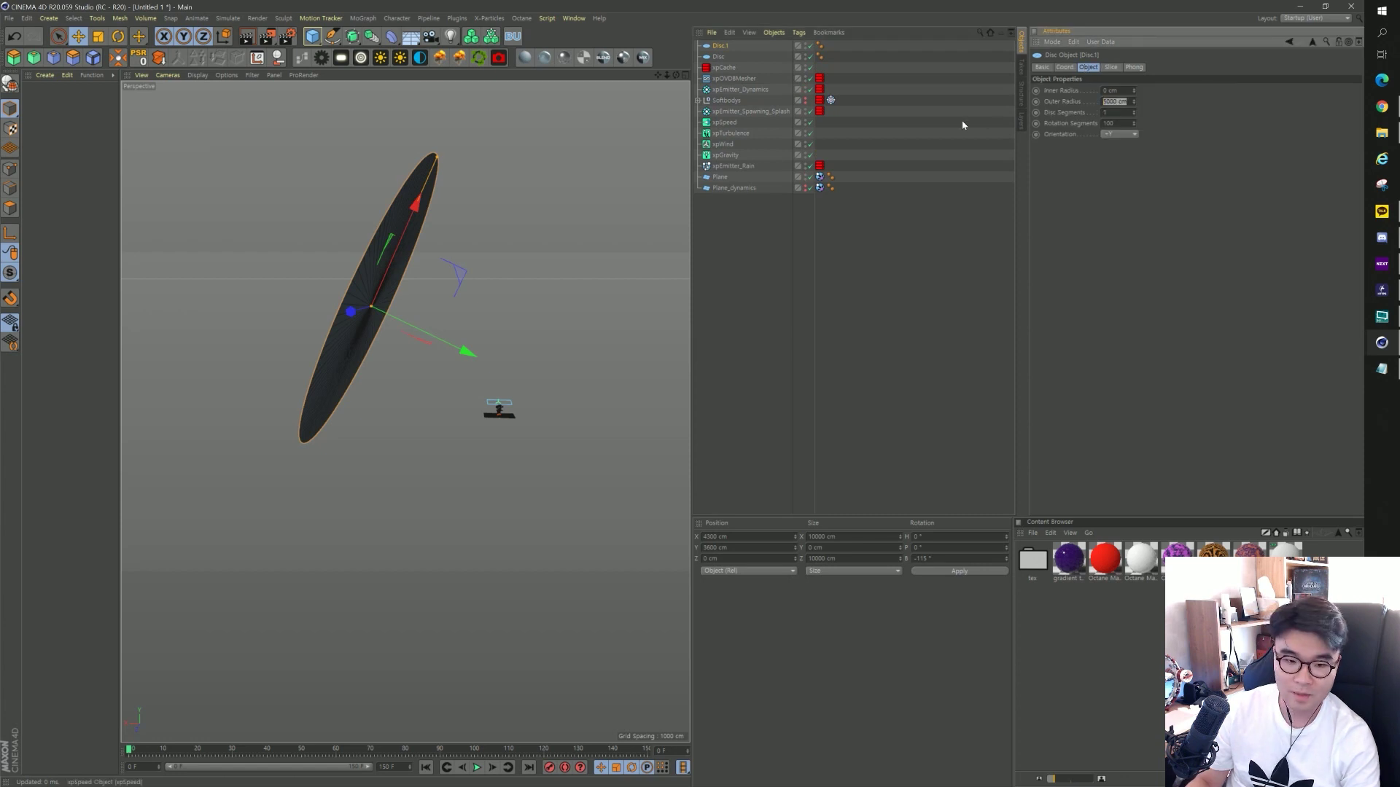
type("1")
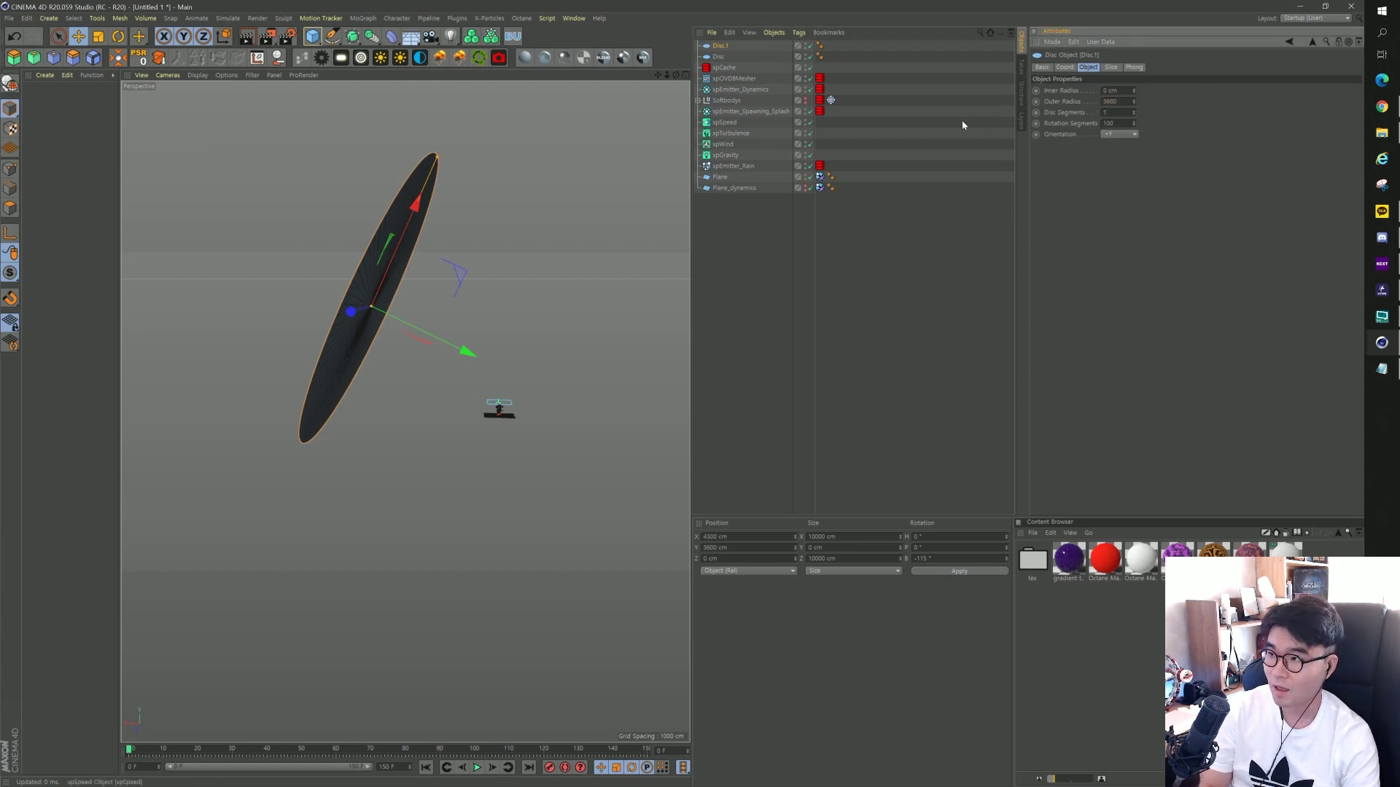
key("Return")
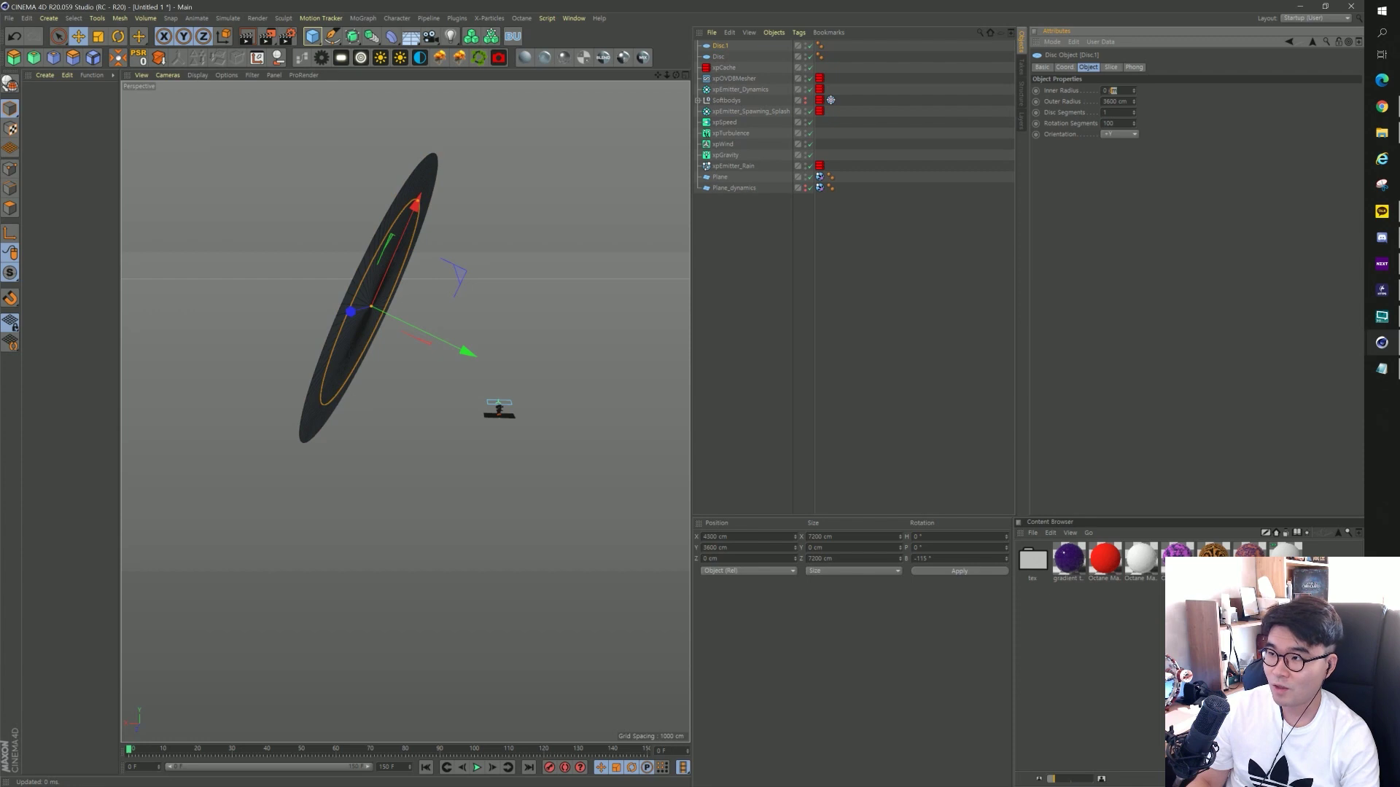
type("1")
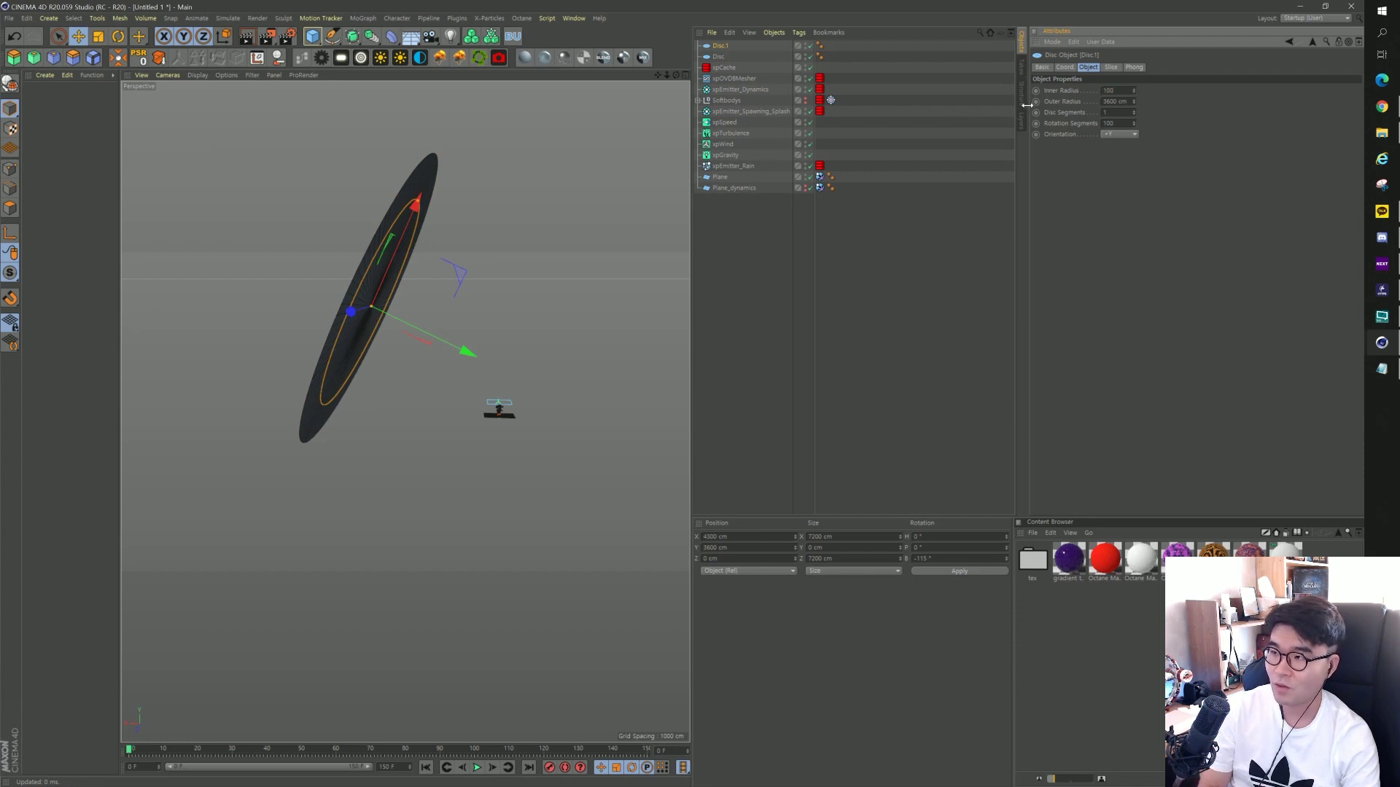
type("0")
key("Return")
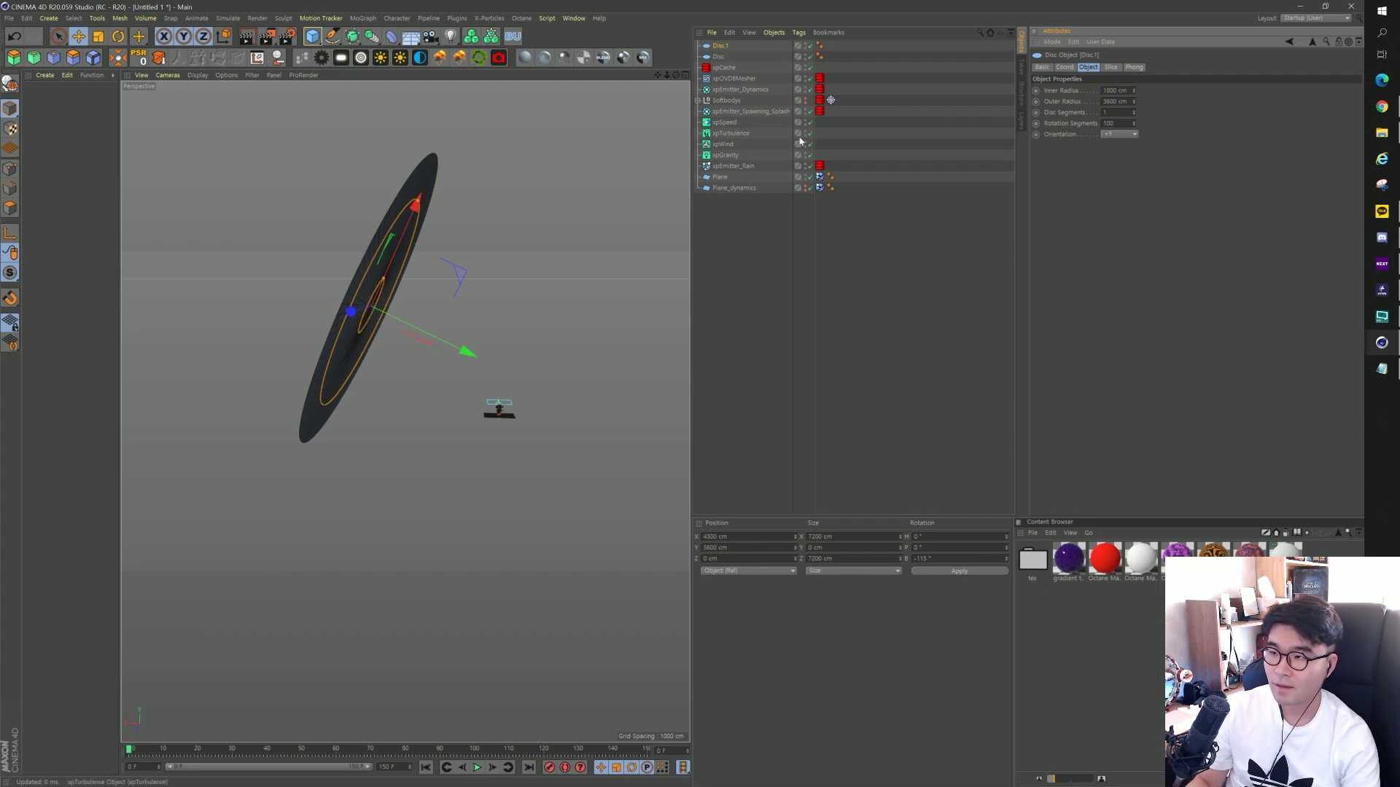
Move Disc.1 to X -5200 cm, keep Y at 3600 cm, and set heading 175°.
left_click(1066, 69)
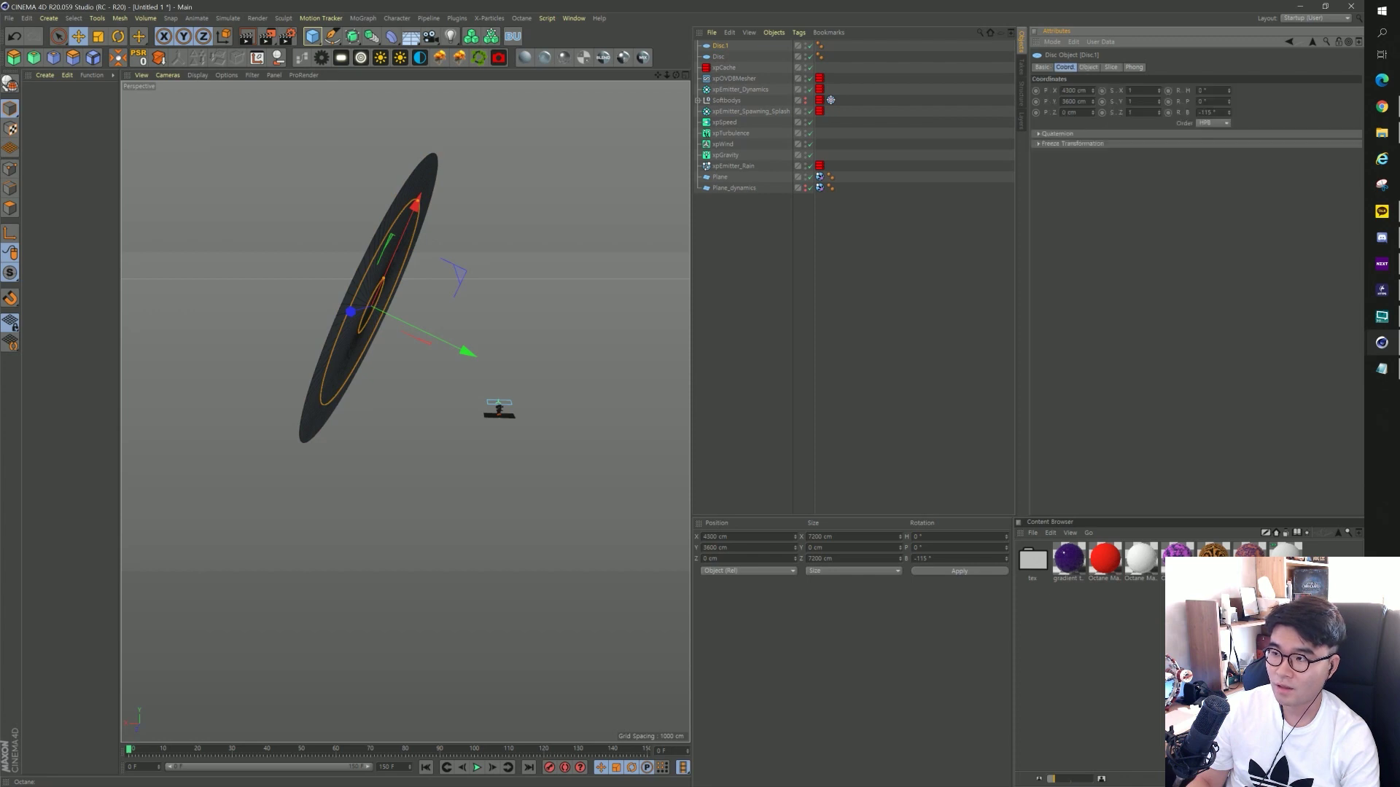
left_click(1074, 90)
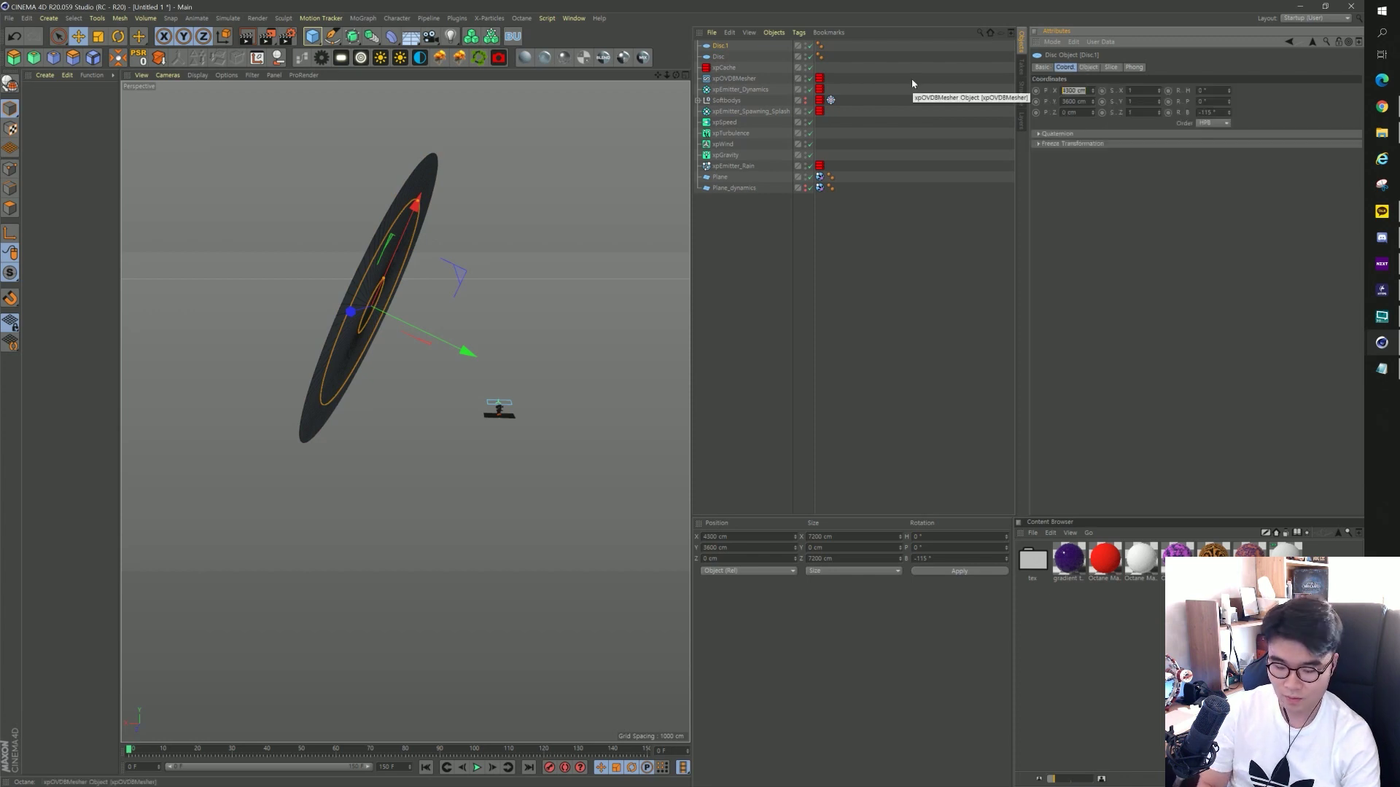
key("BackSpace")
key("Tab")
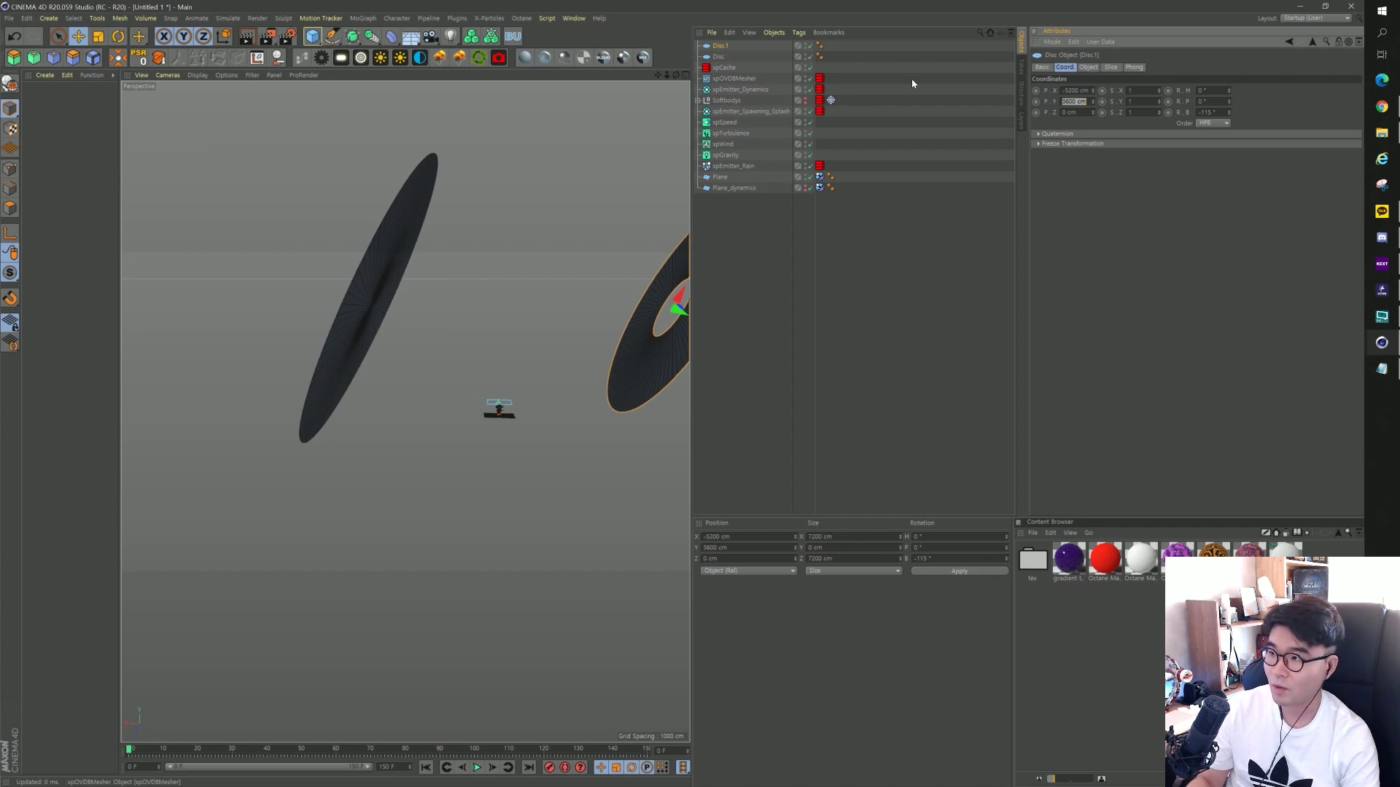
left_click(1228, 190)
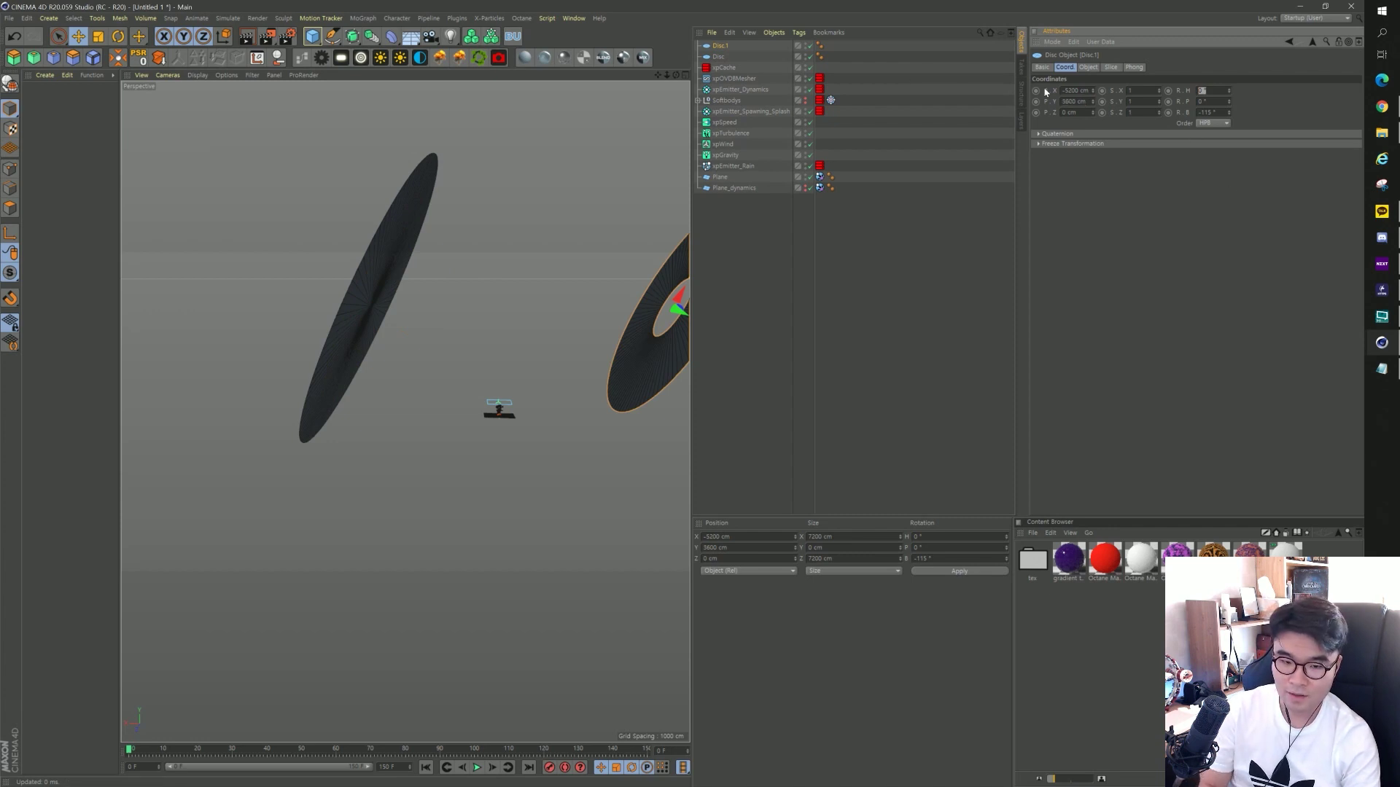
type("75")
key("Return")
left_click(481, 444)
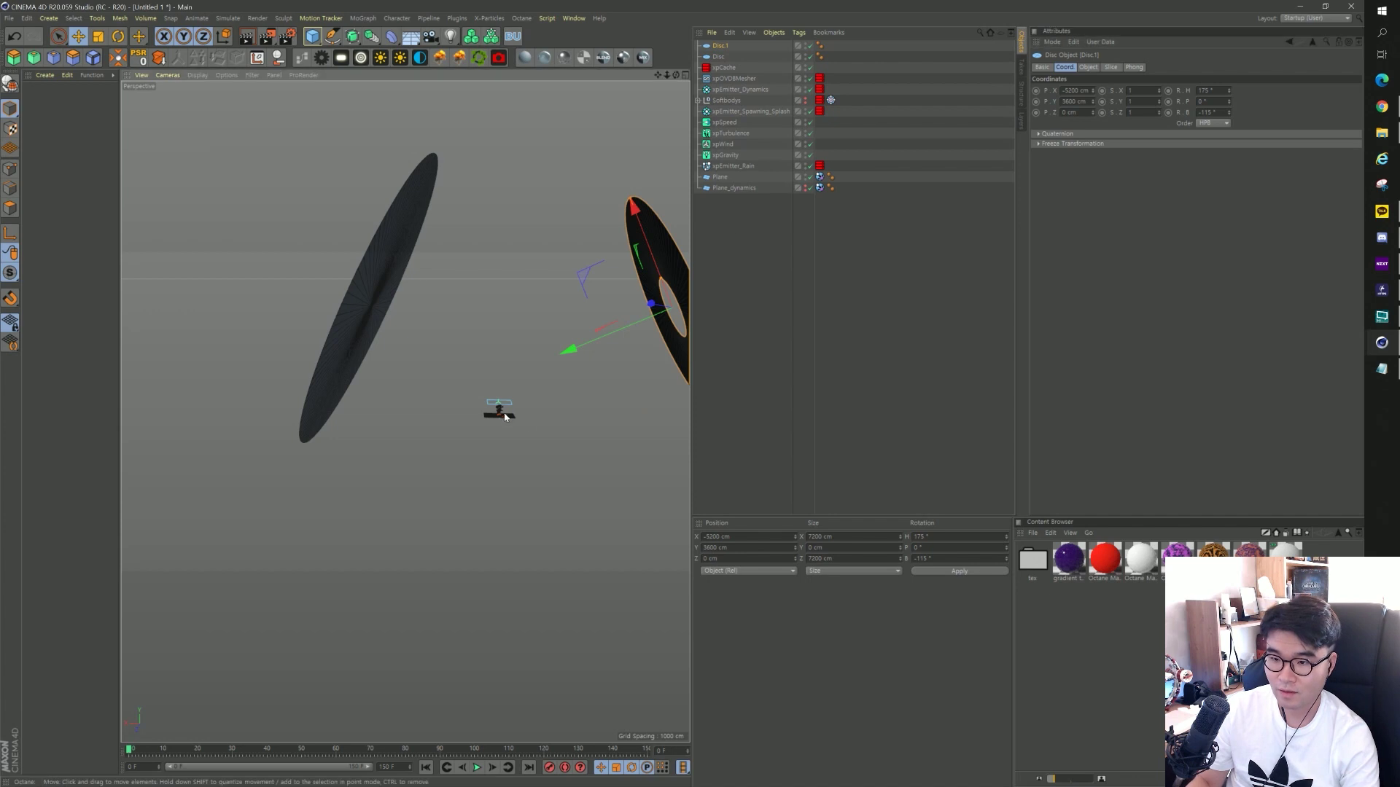
scroll(481, 444, "down", 3)
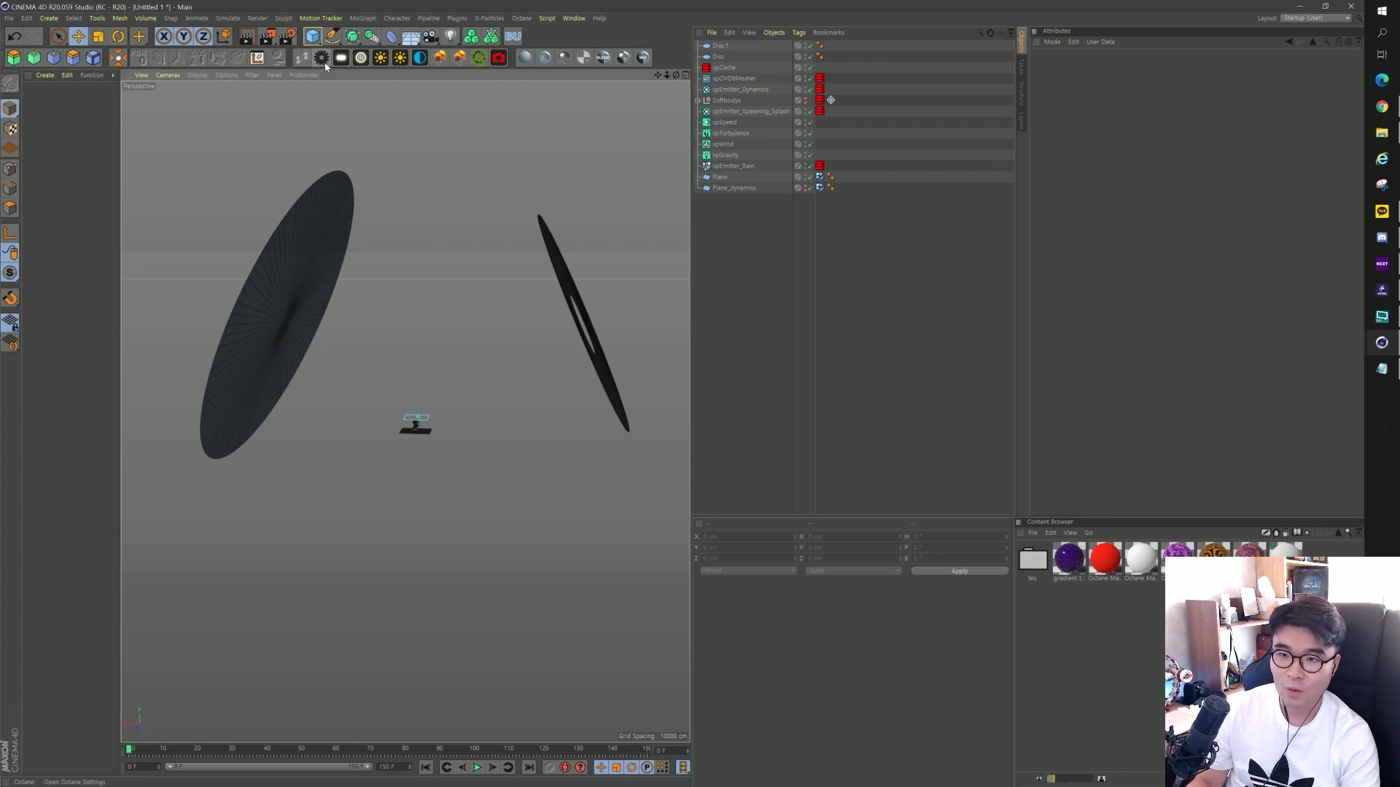
Switch the Octane render kernel to Pathtracing.
left_click(321, 57)
left_click_drag(263, 17, 499, 178)
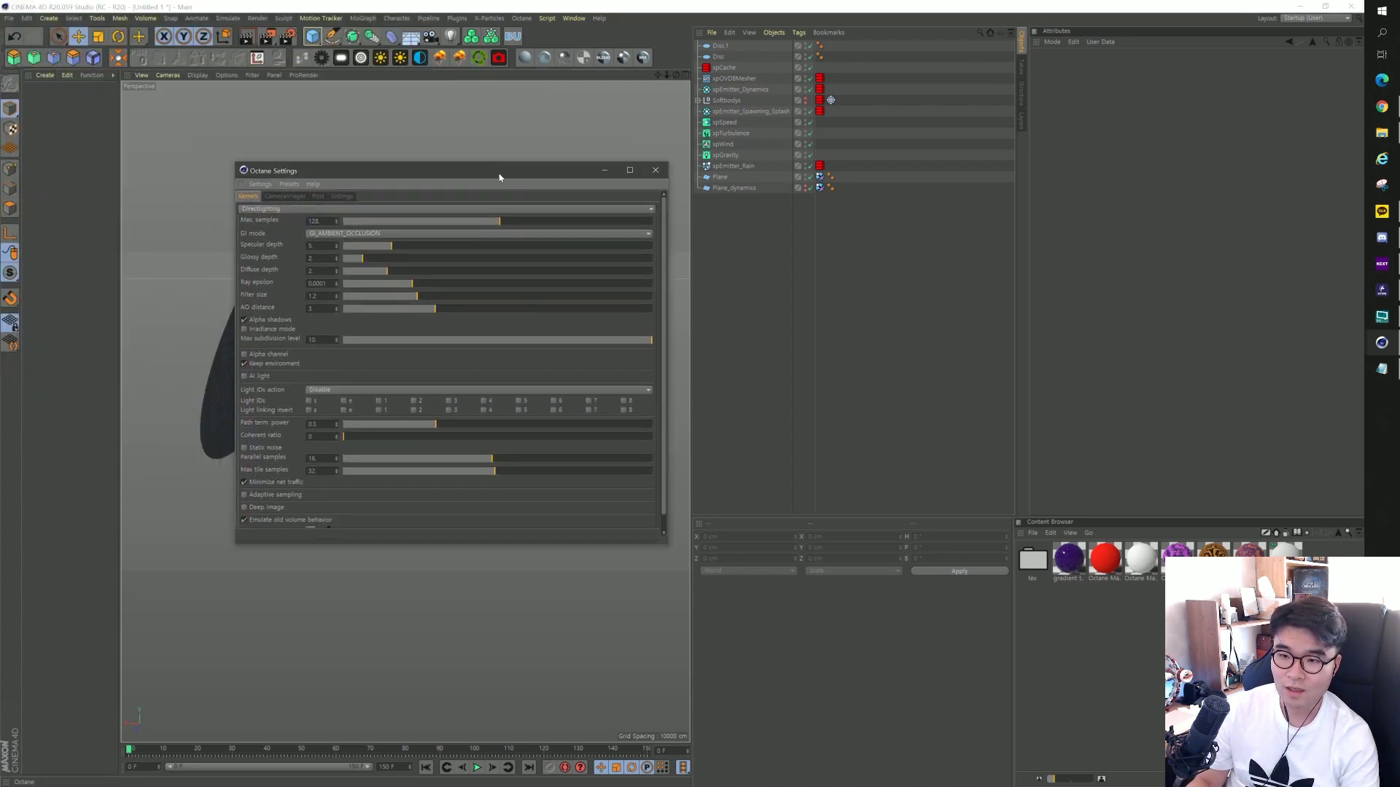
left_click(277, 210)
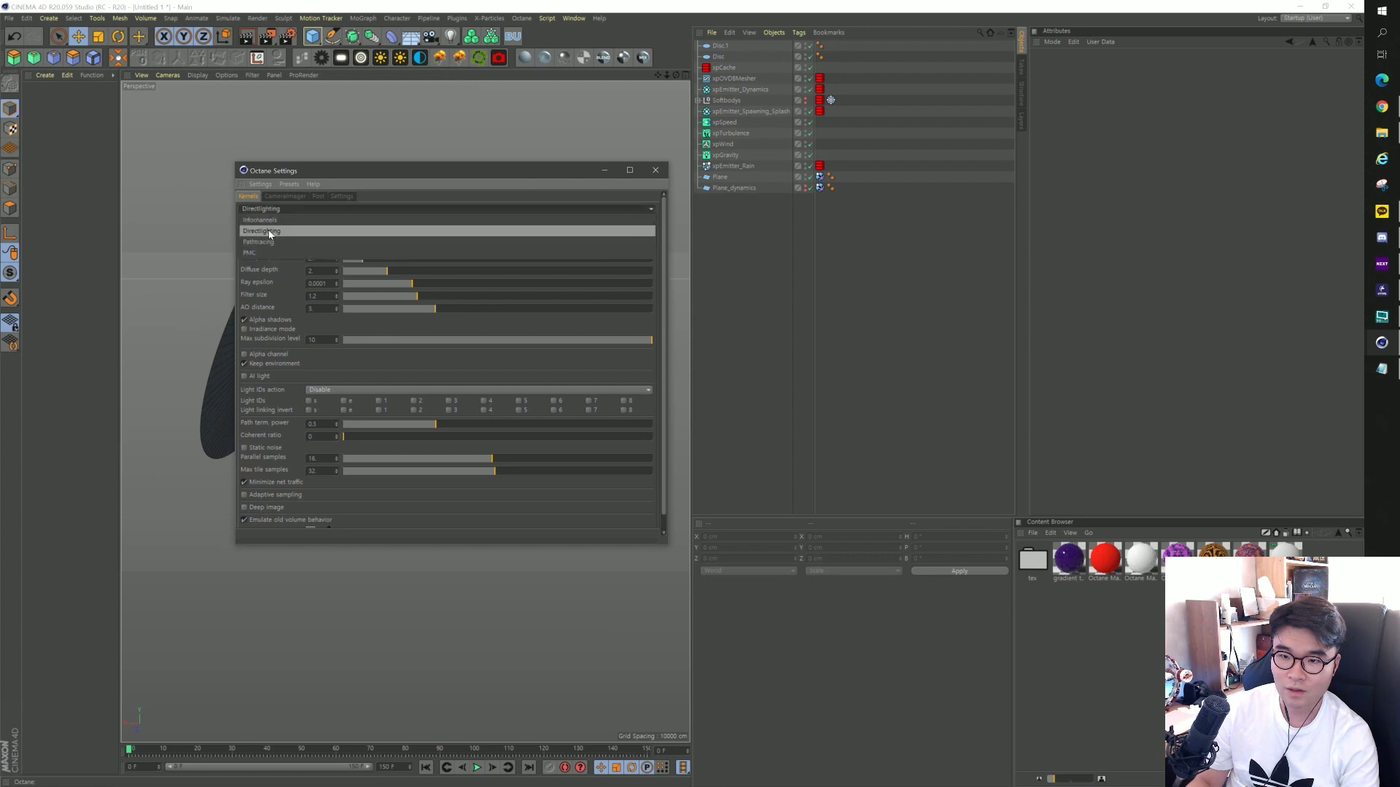
left_click(298, 235)
Set max samples 250, diffuse and specular depth 8, and GI clamp 10.
double_click(318, 221)
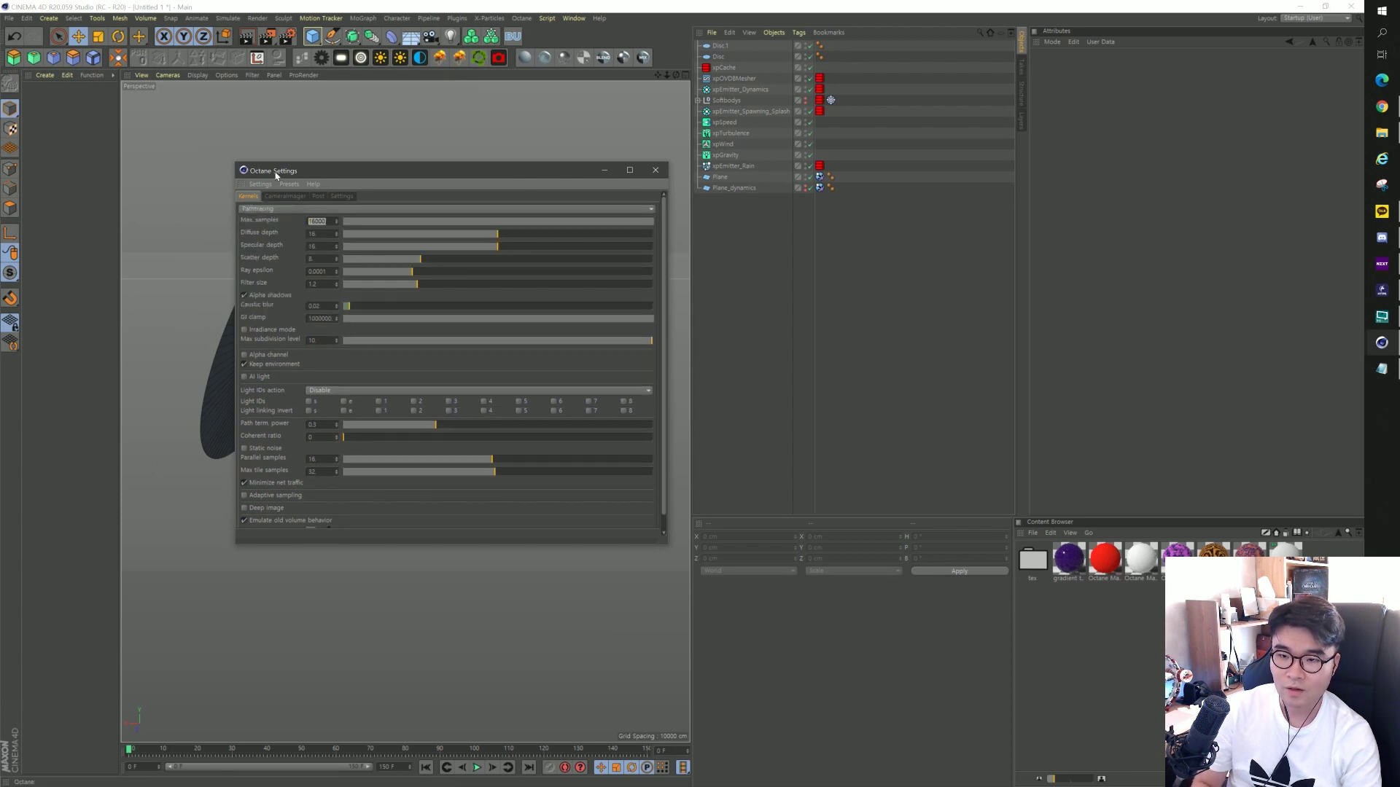
key("Tab")
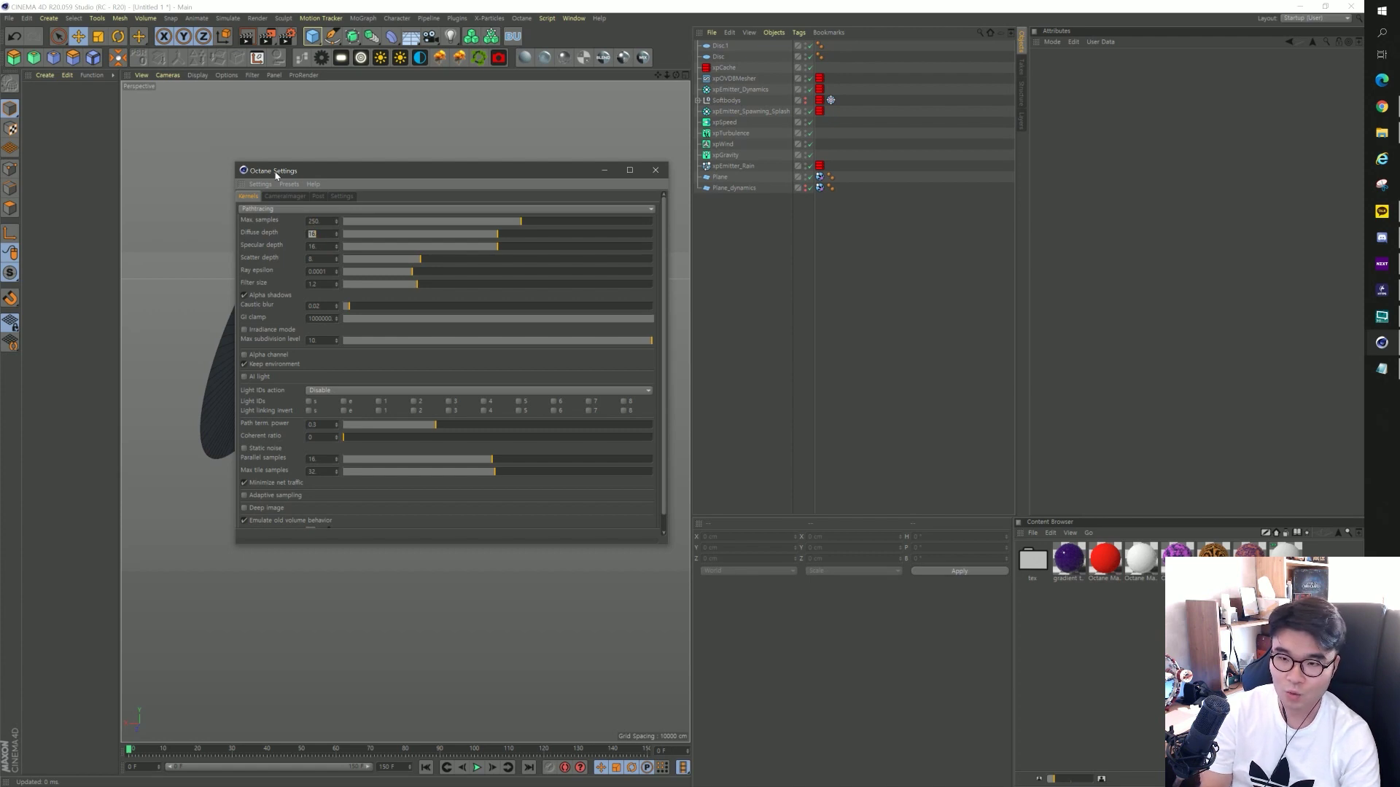
type("8")
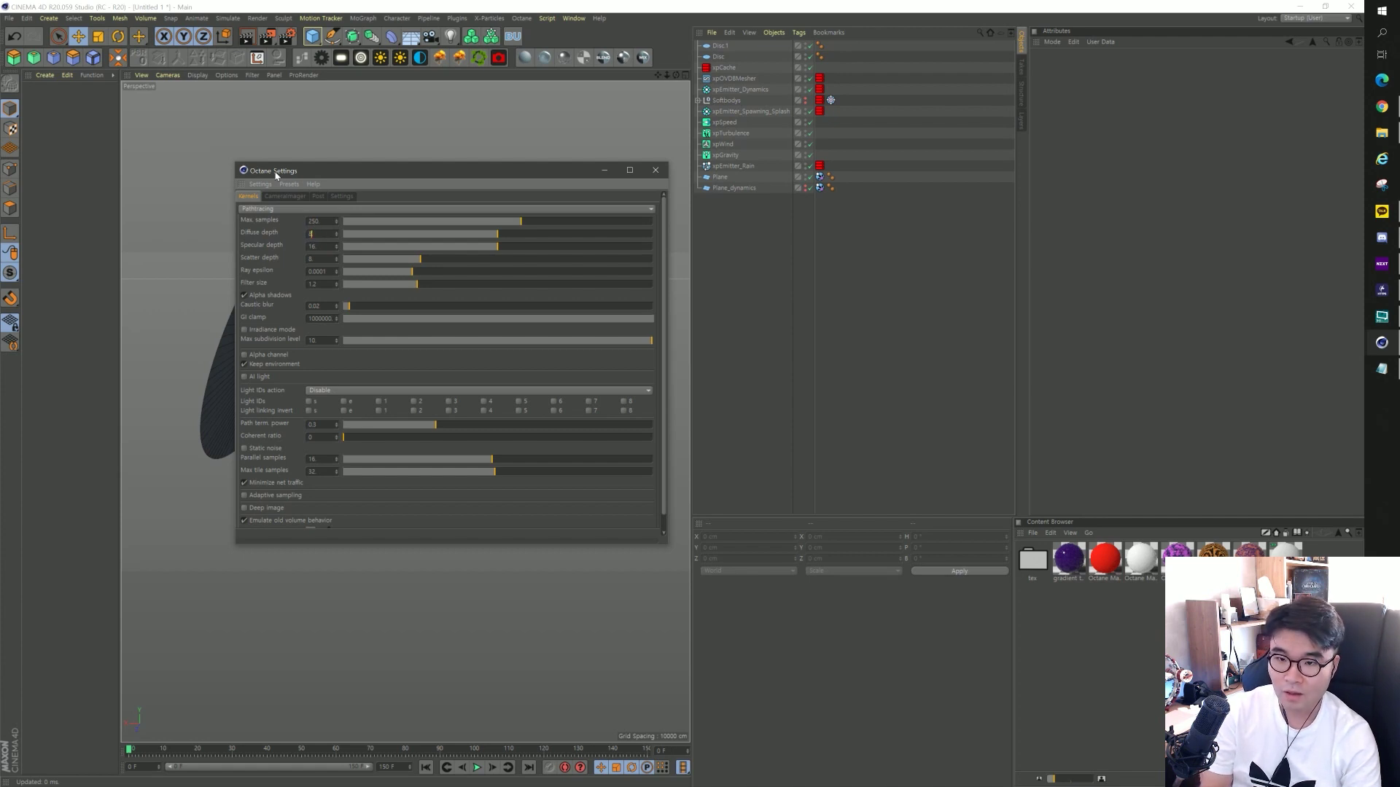
key("Tab")
type("8")
key("Tab")
key("Tab")
key("Tab")
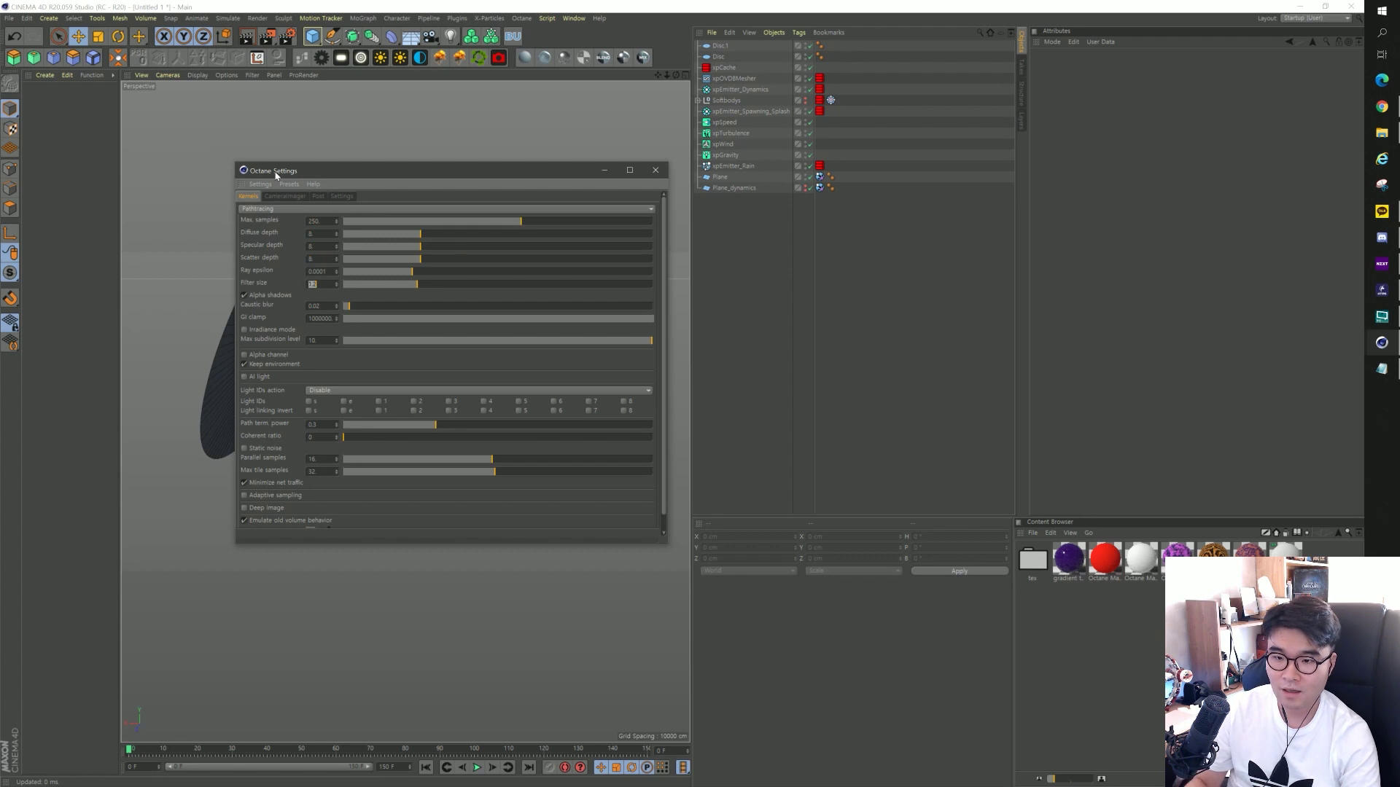
key("Tab")
key("Tab")
type("1")
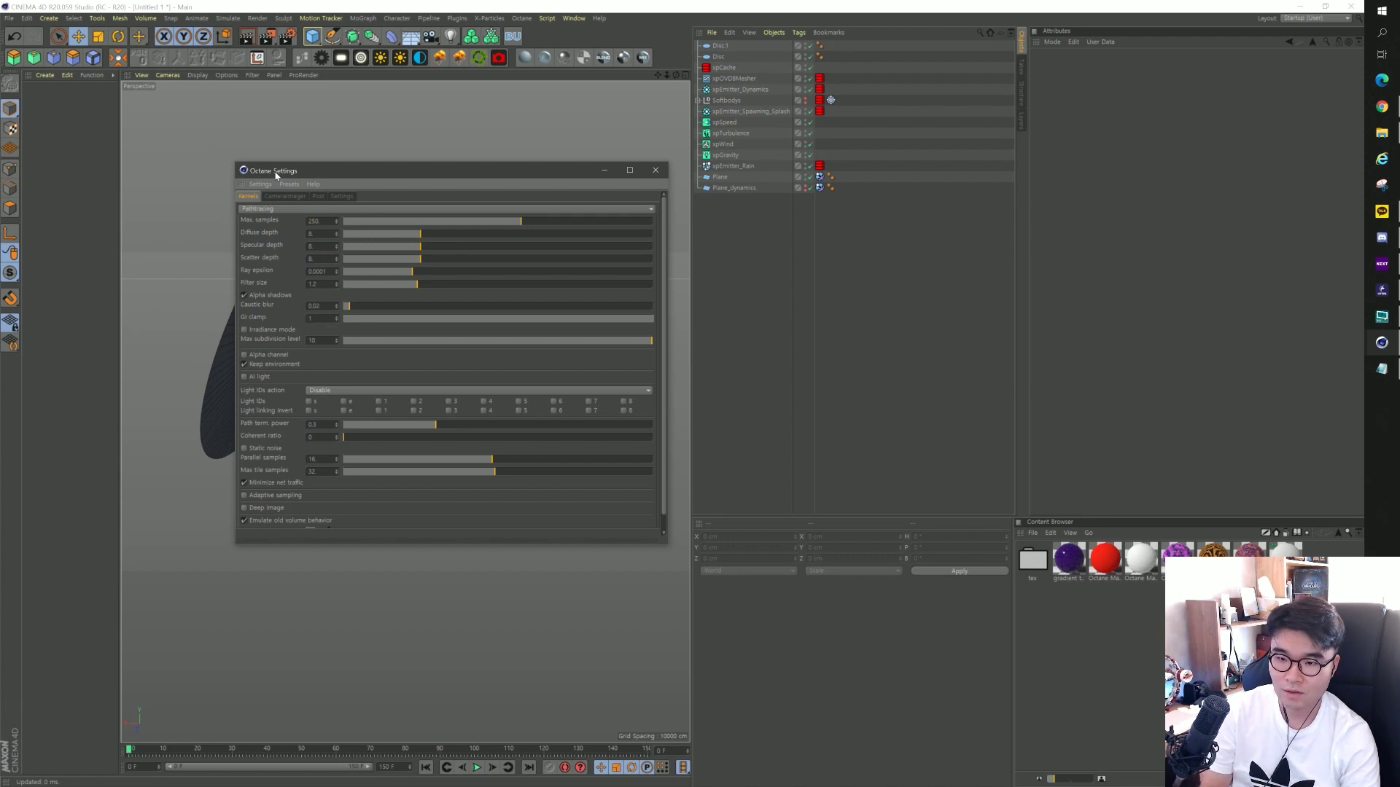
type("0")
key("Return")
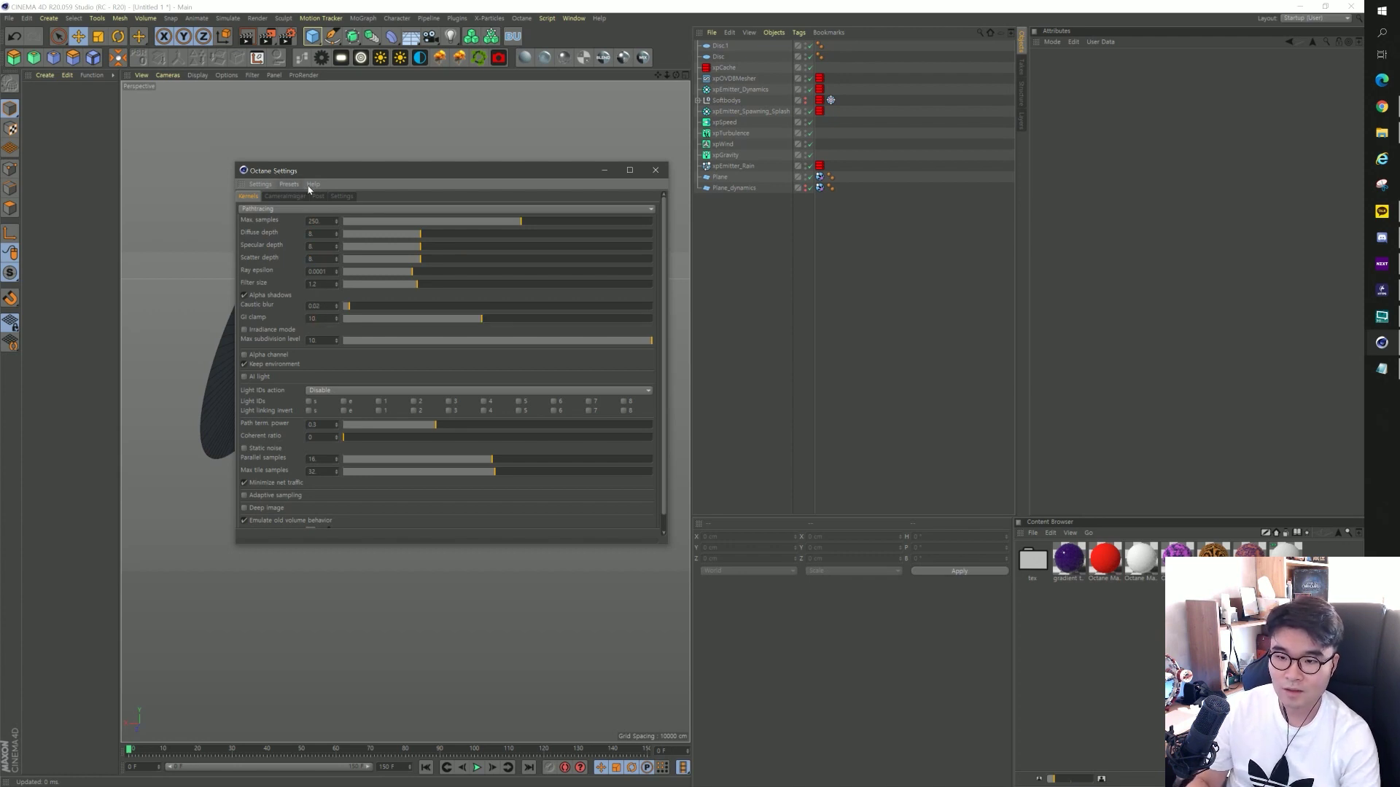
Set Octane's default environment colour to black and close the settings.
left_click(347, 199)
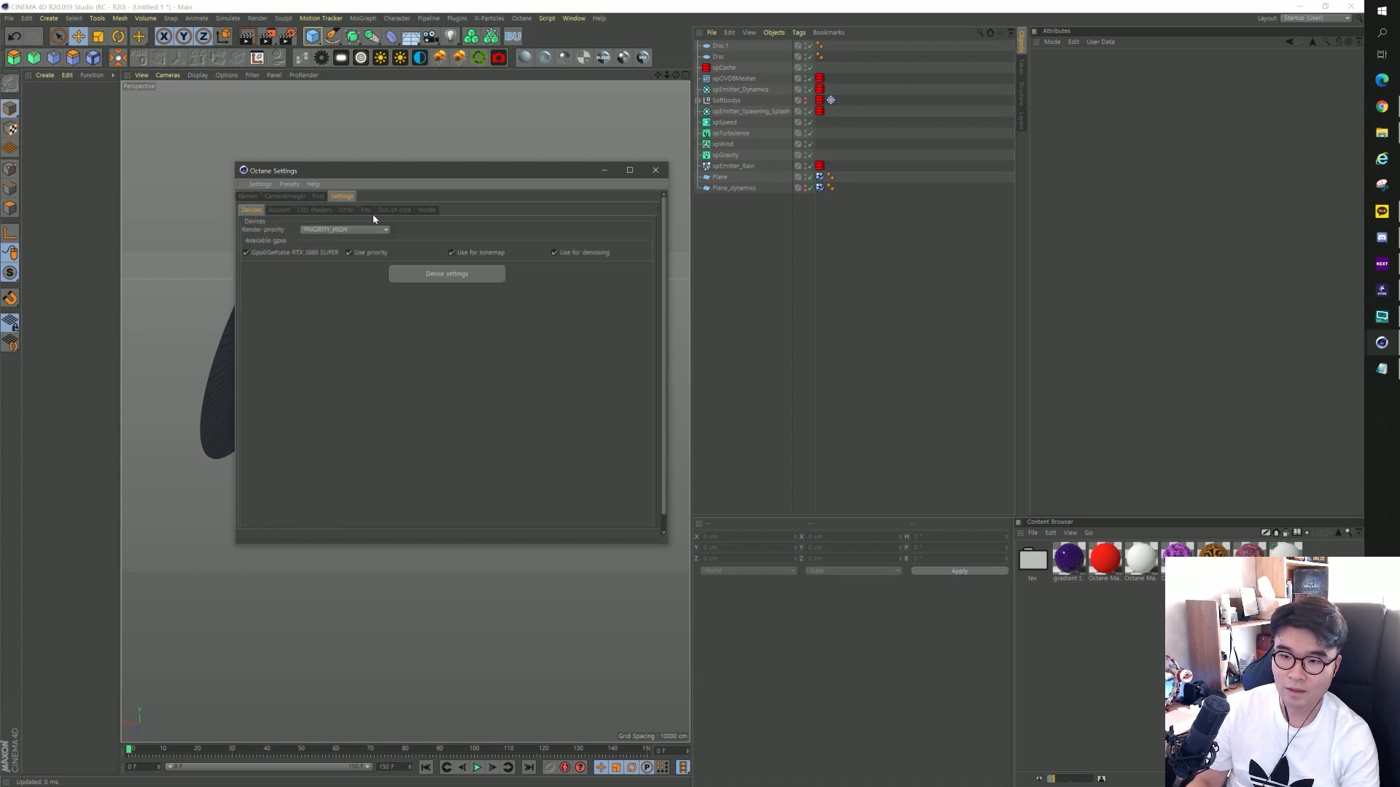
left_click(366, 209)
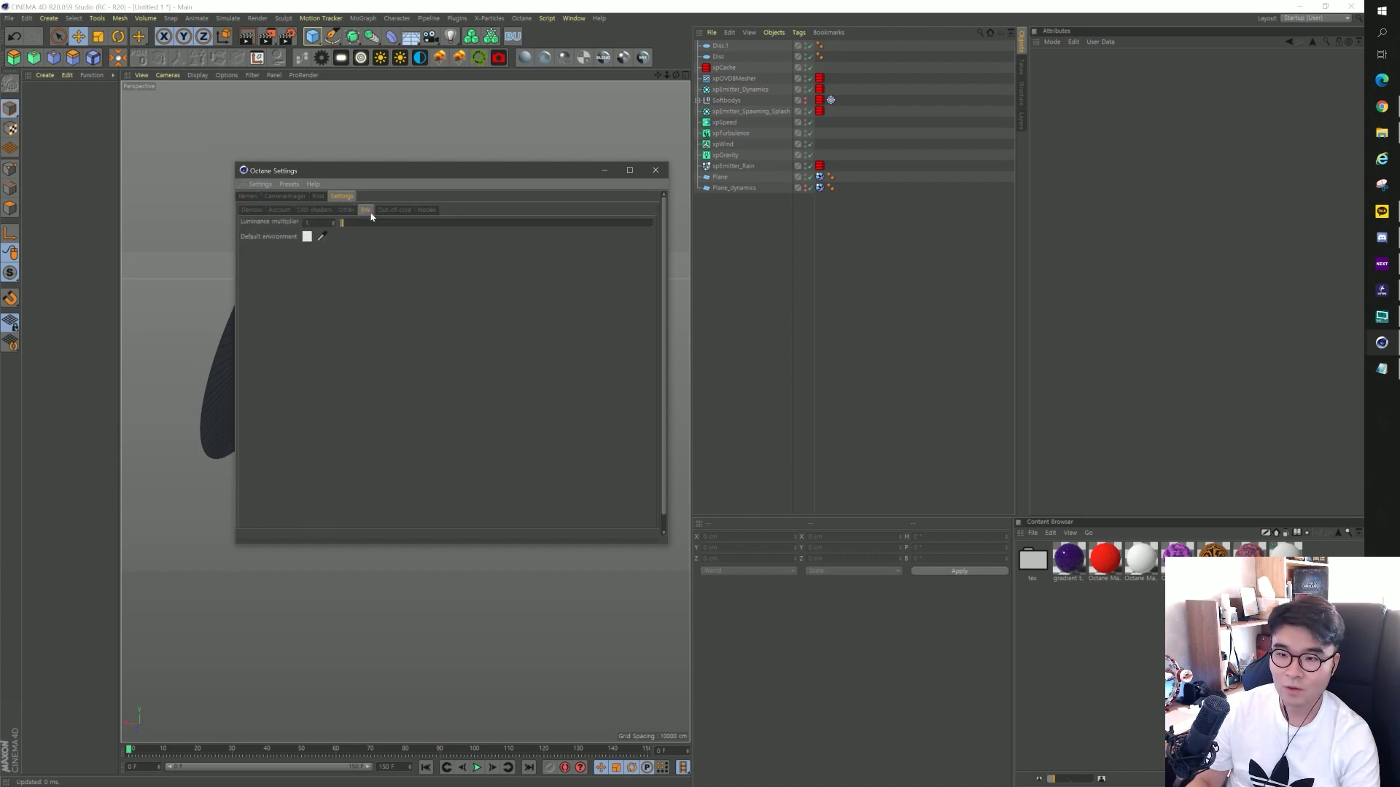
left_click(307, 237)
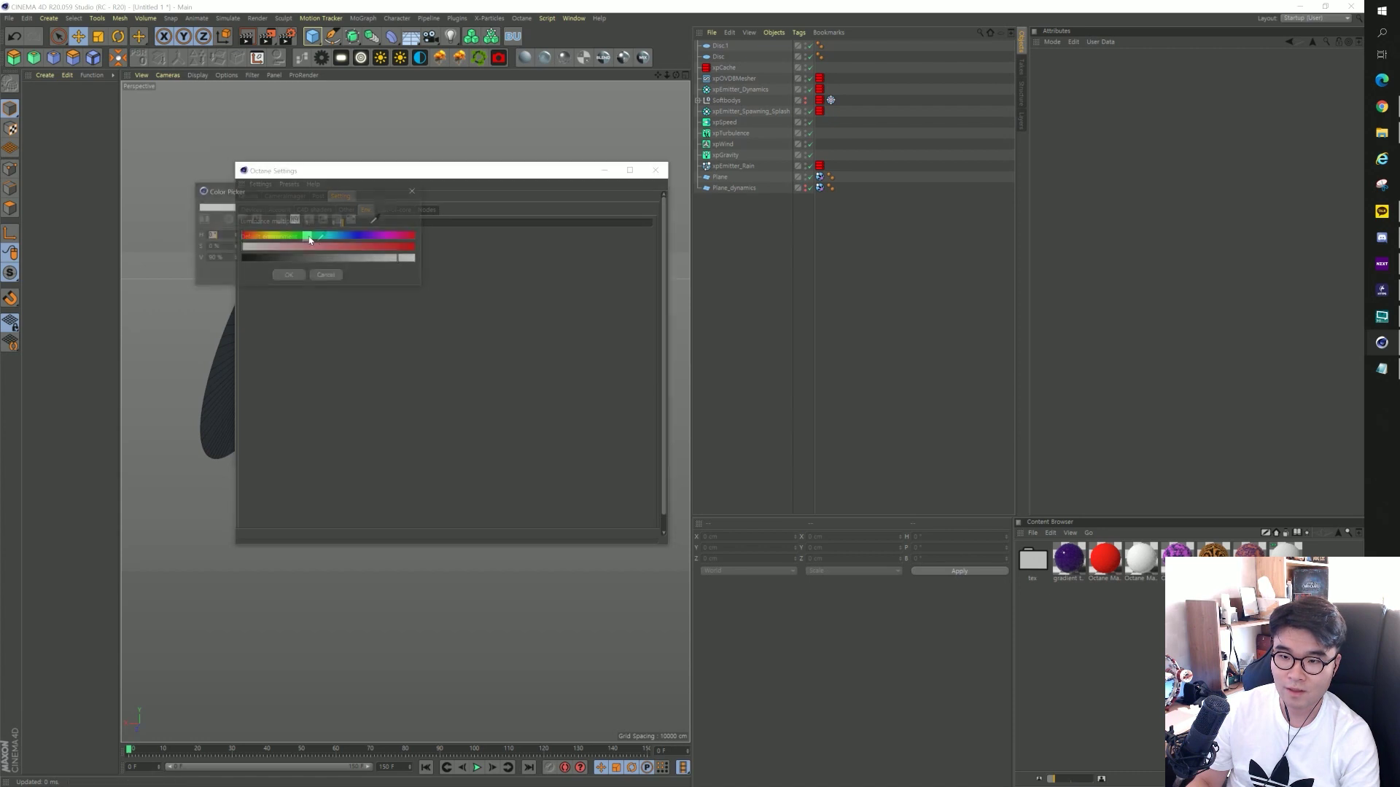
left_click(288, 276)
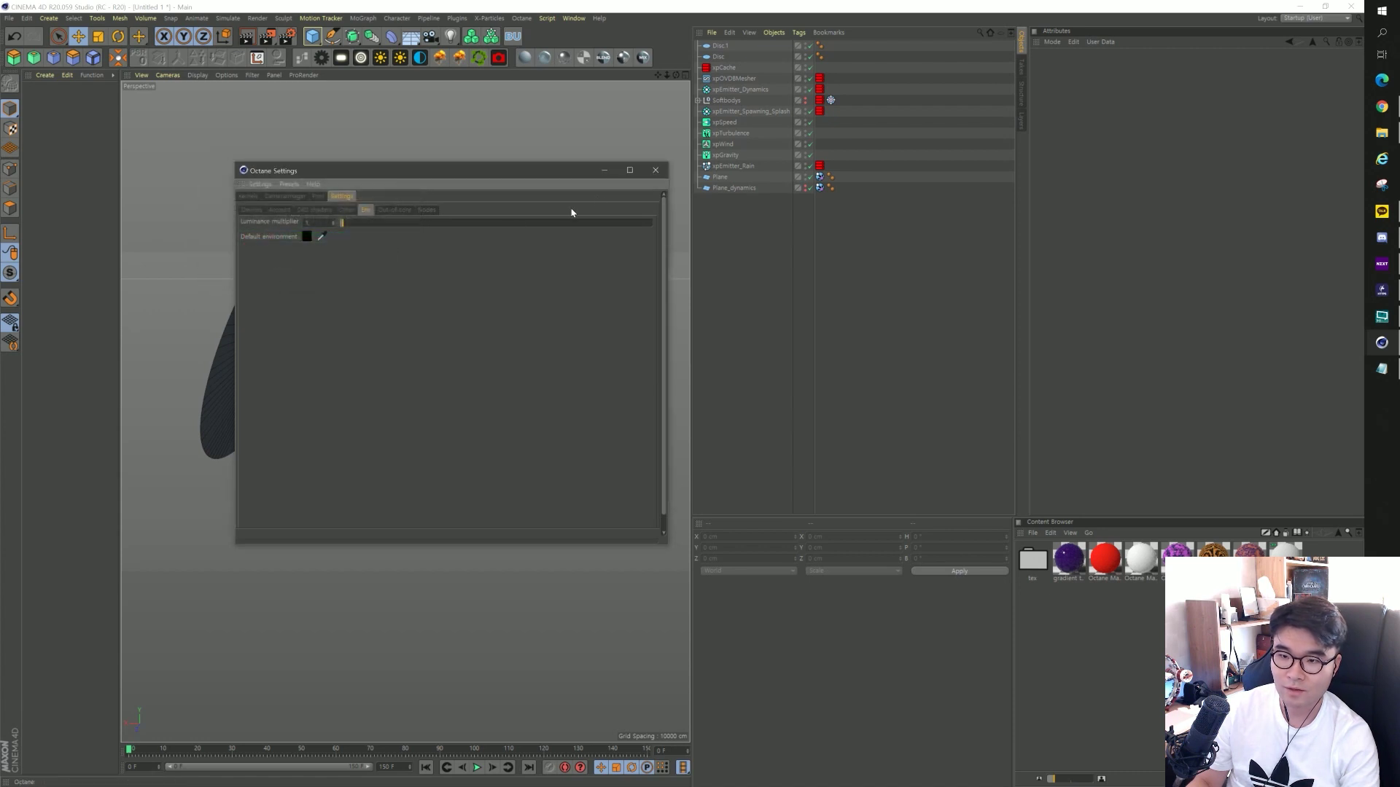
left_click(656, 170)
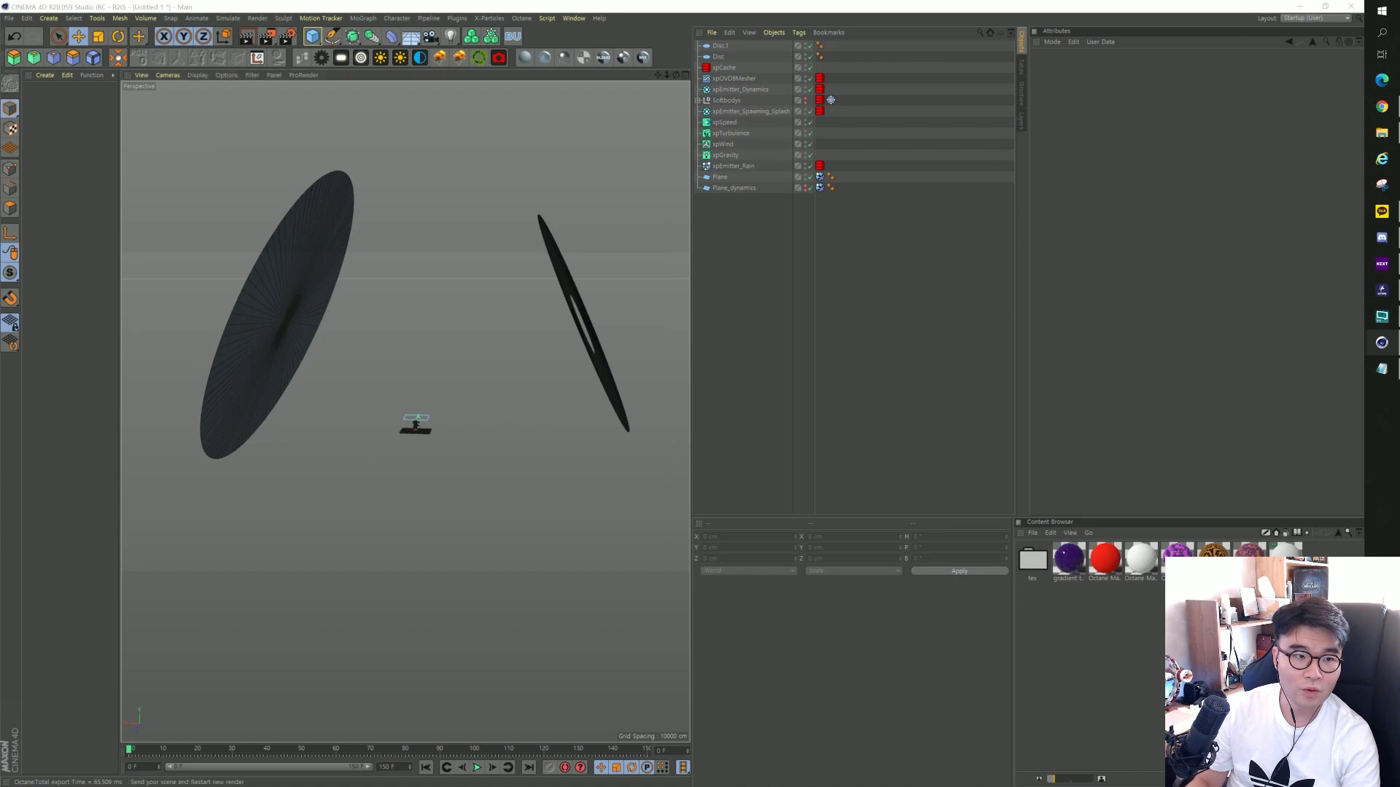
Create a new Octane diffuse material and open its node graph.
mouse_move(133, 73)
left_mouse_down()
mouse_move(851, 91)
mouse_move(825, 90)
mouse_move(1038, 80)
left_mouse_up()
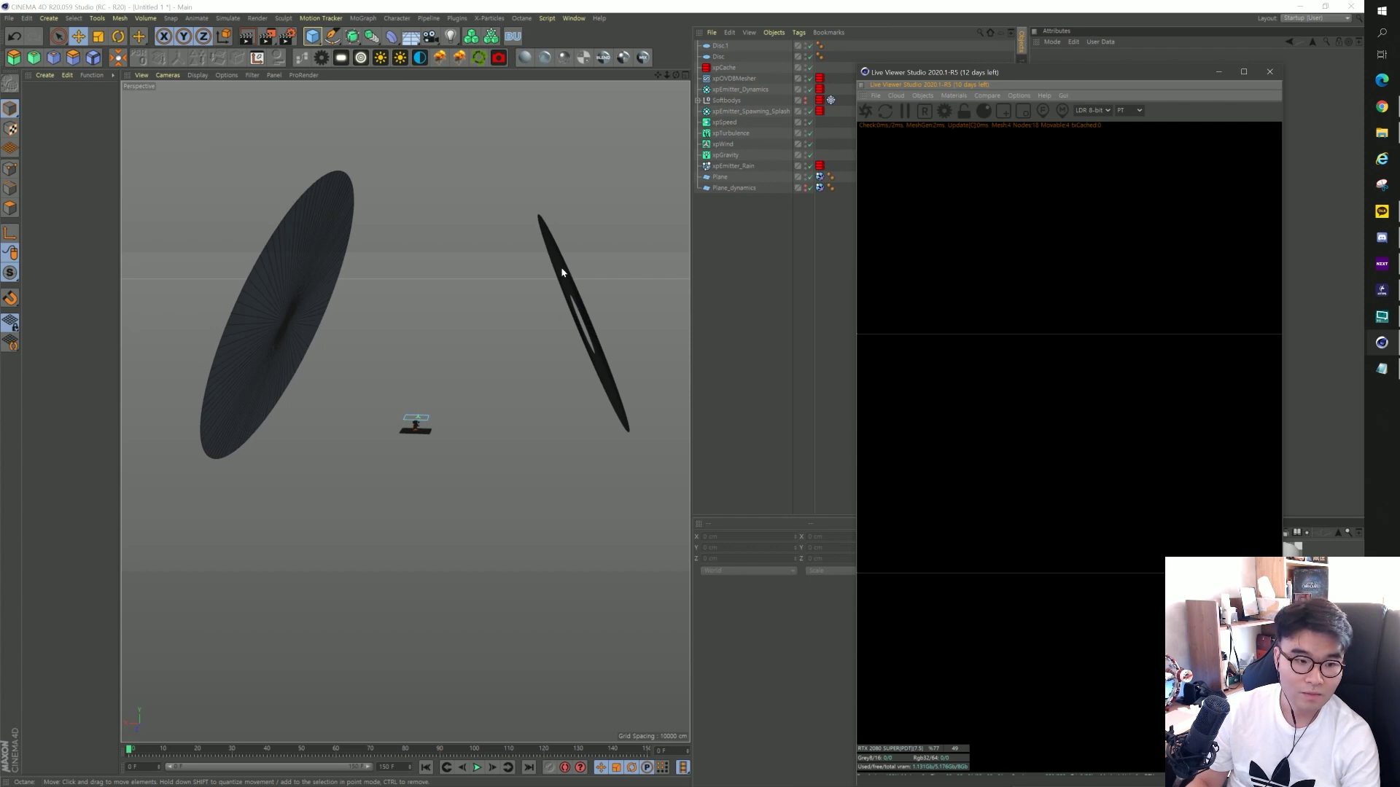
left_click(525, 60)
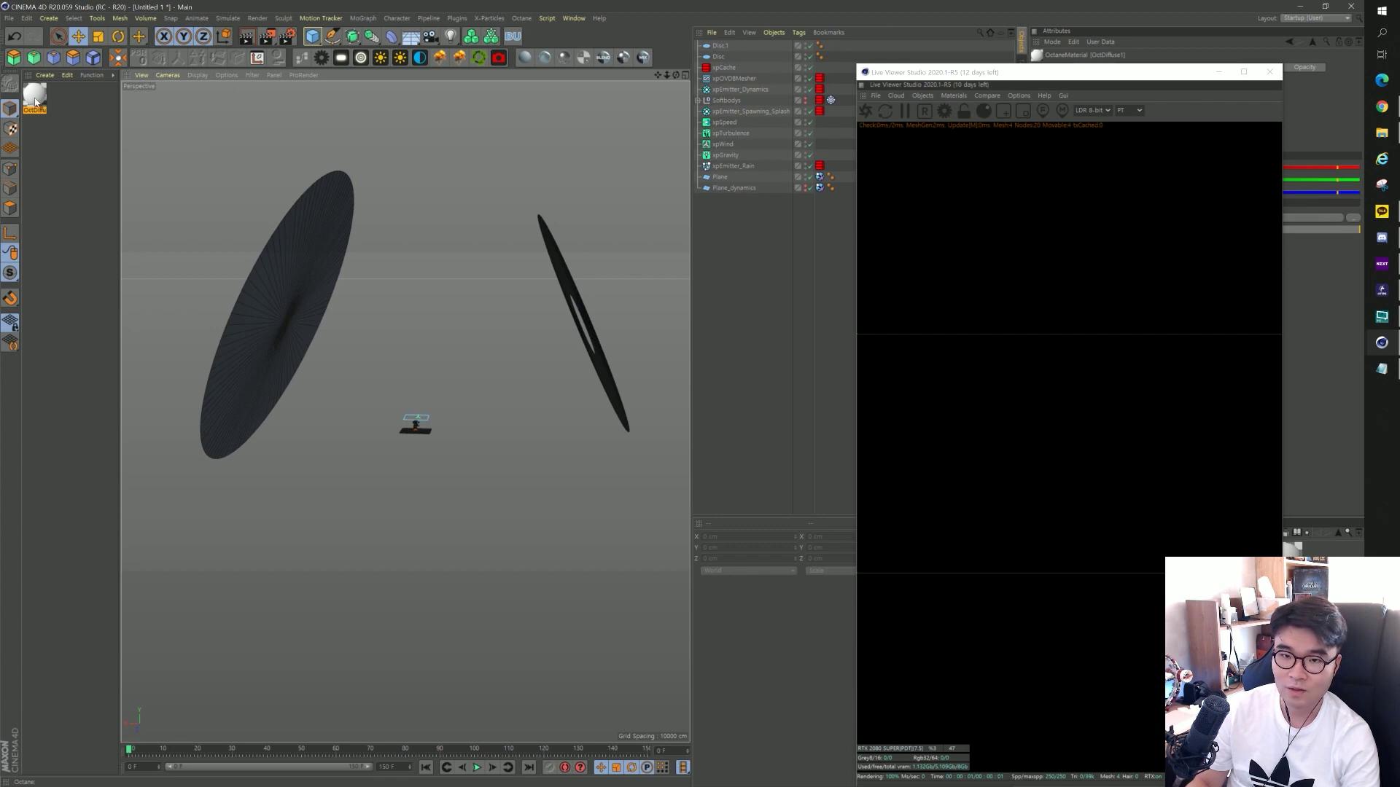
double_click(35, 101)
left_click(194, 213)
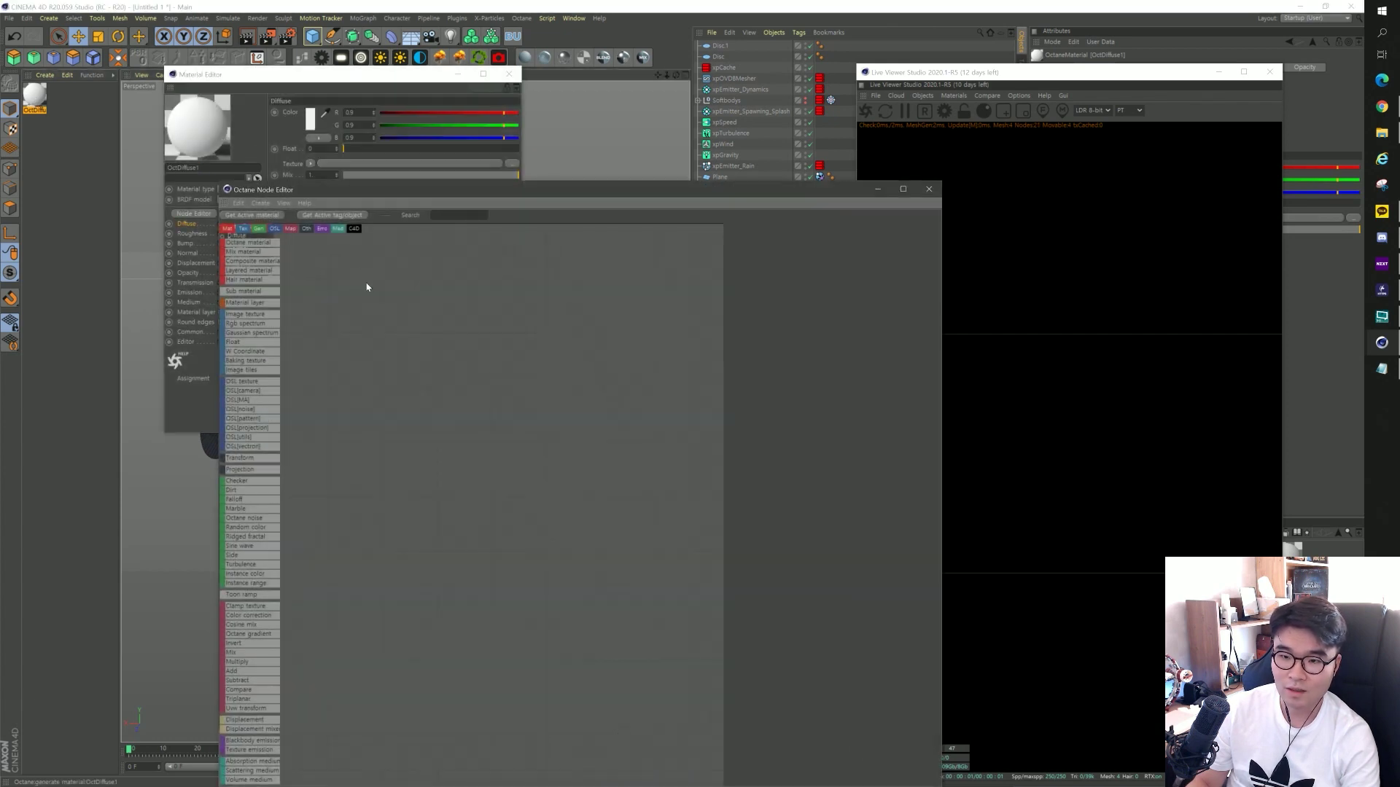
left_click_drag(314, 271, 563, 364)
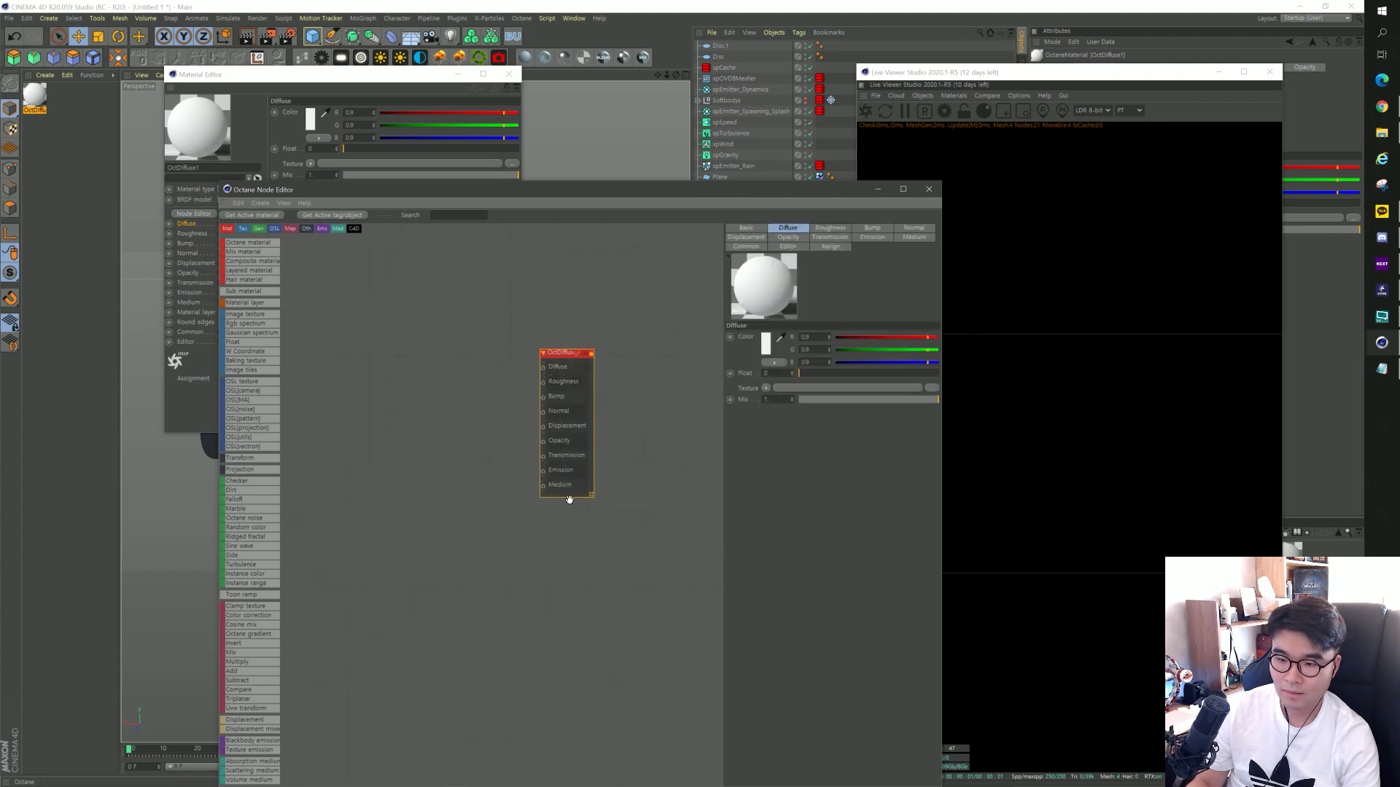
scroll(252, 643, "down", 1)
Wire a Blackbody emission with Surface brightness into Emission and apply the material to Disc.1.
mouse_move(362, 515)
left_mouse_down()
mouse_move(386, 478)
mouse_move(544, 471)
left_mouse_up()
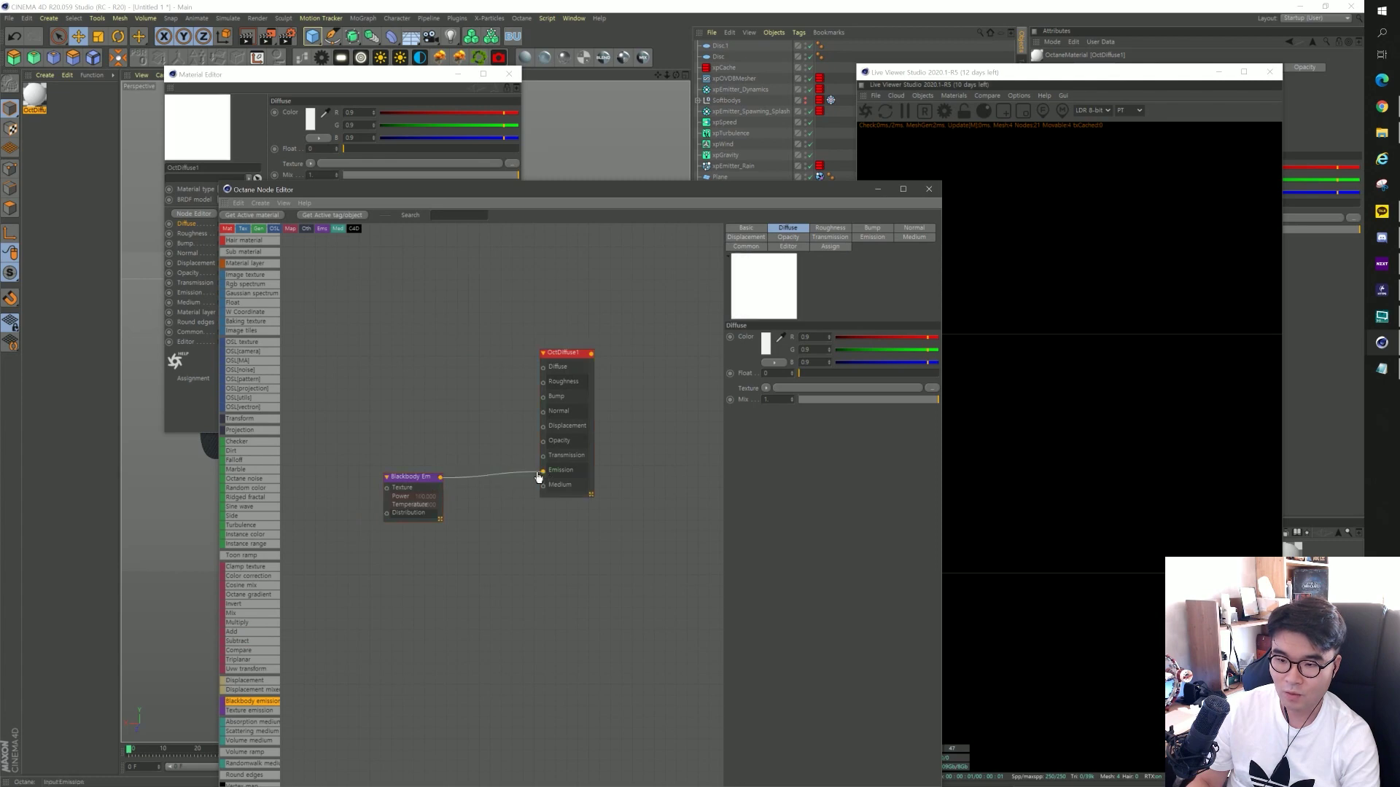
left_click(411, 478)
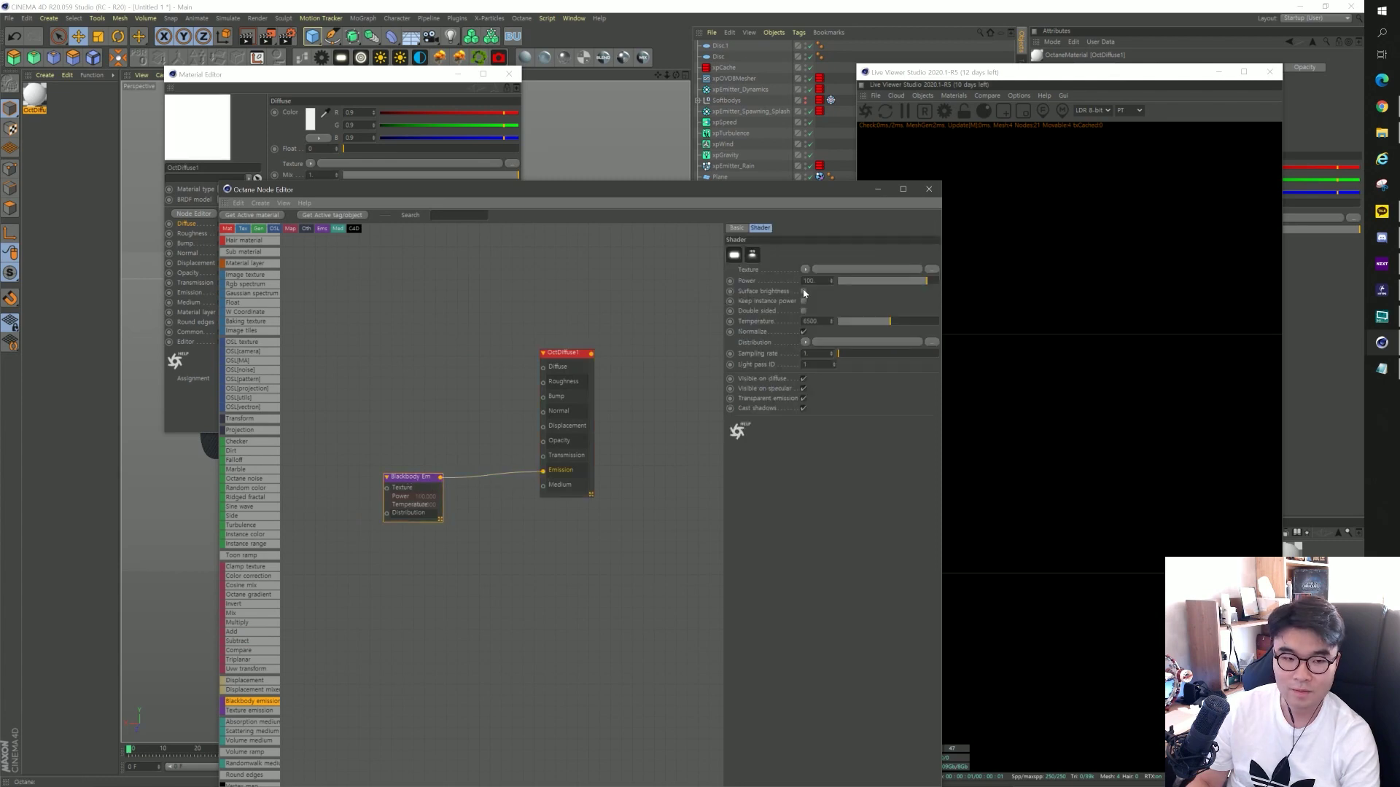
left_click(804, 291)
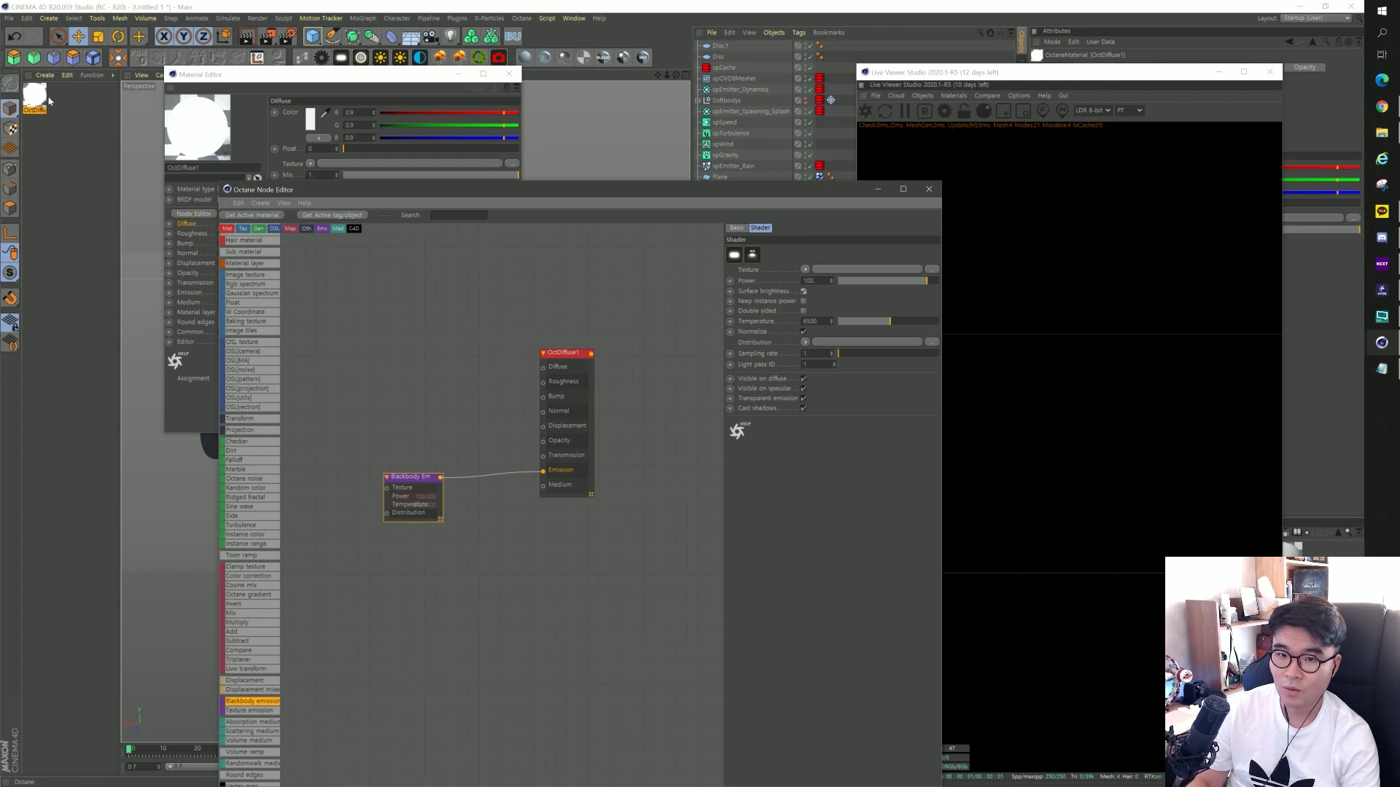
left_click_drag(37, 106, 719, 52)
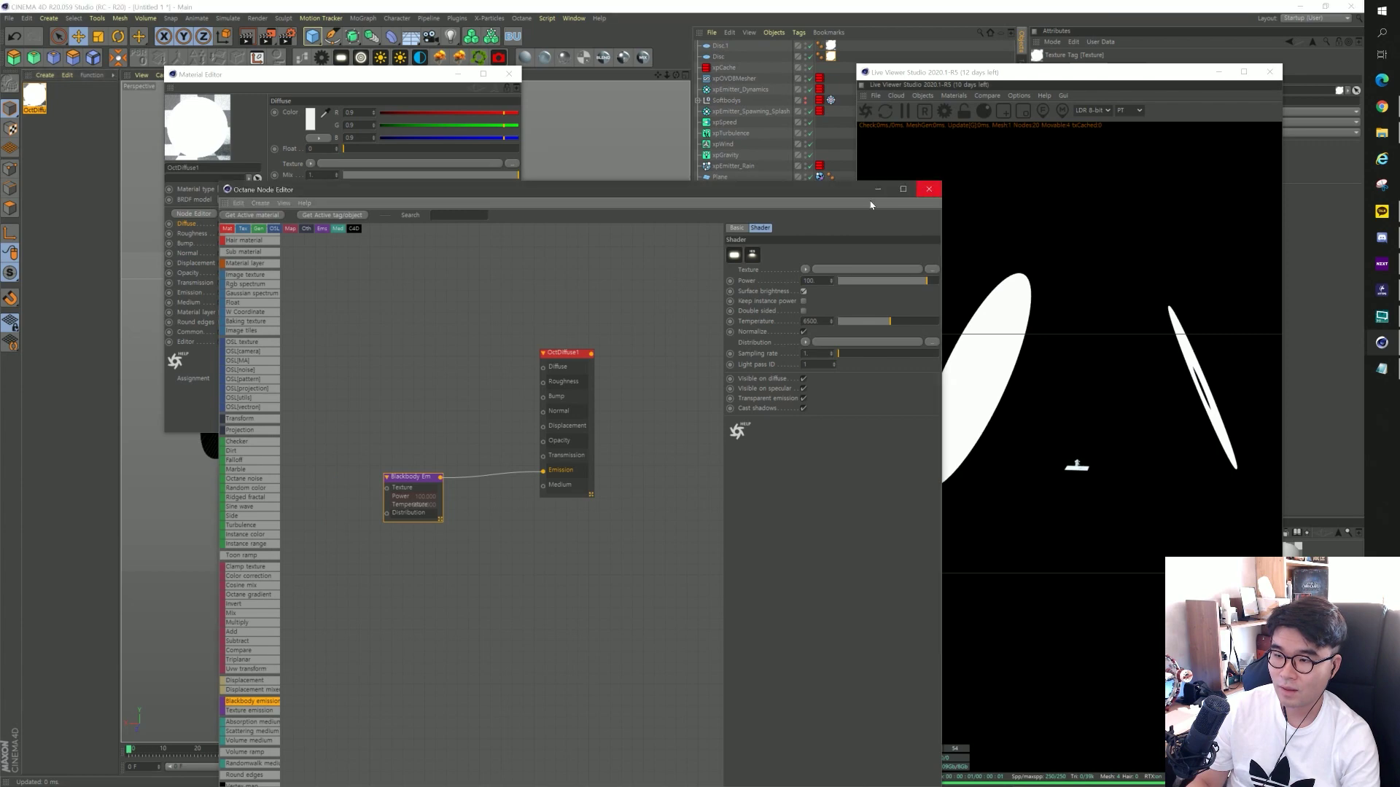
left_click(928, 190)
Close the material editor and orbit the viewport to look down on the scene.
left_click(511, 75)
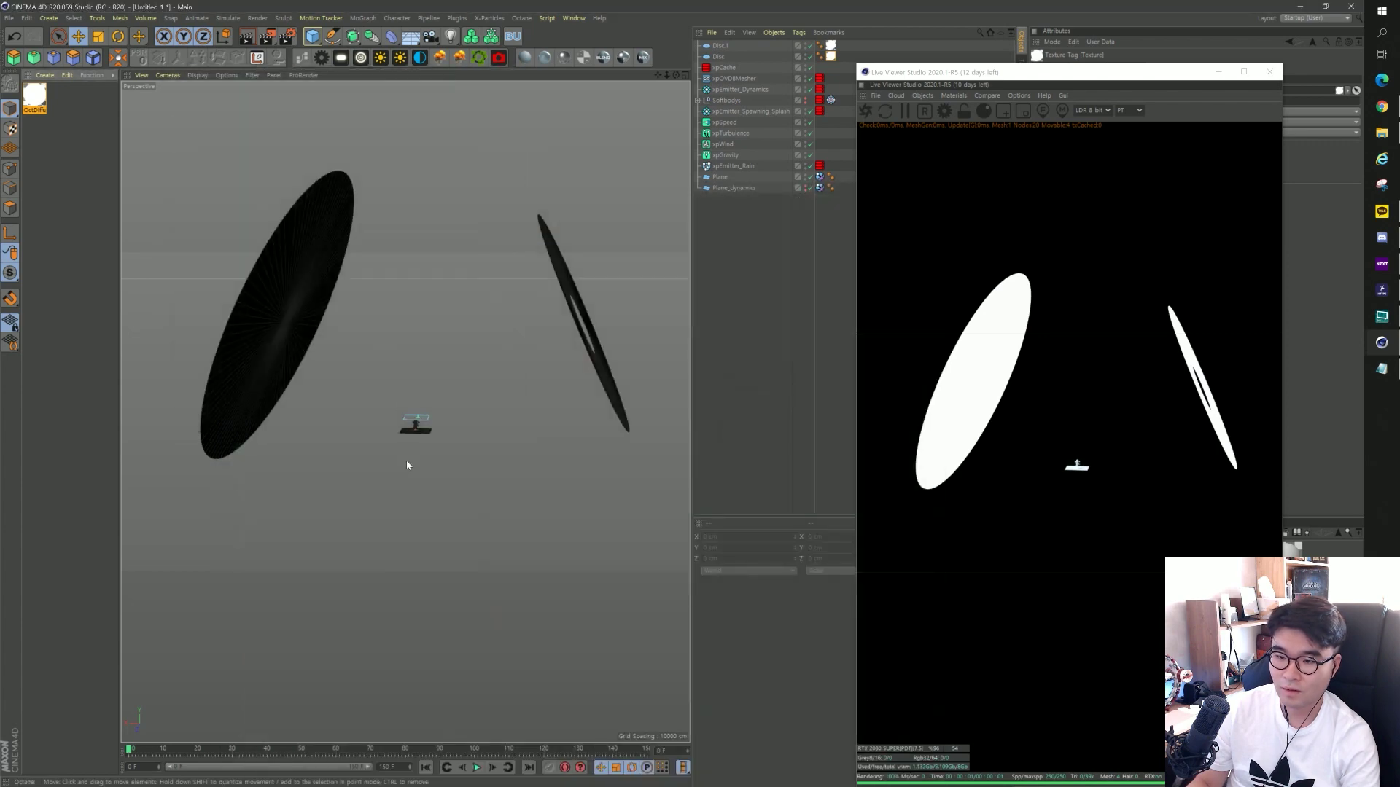
scroll(387, 426, "up", 5)
scroll(387, 423, "up", 3)
scroll(335, 416, "up", 5)
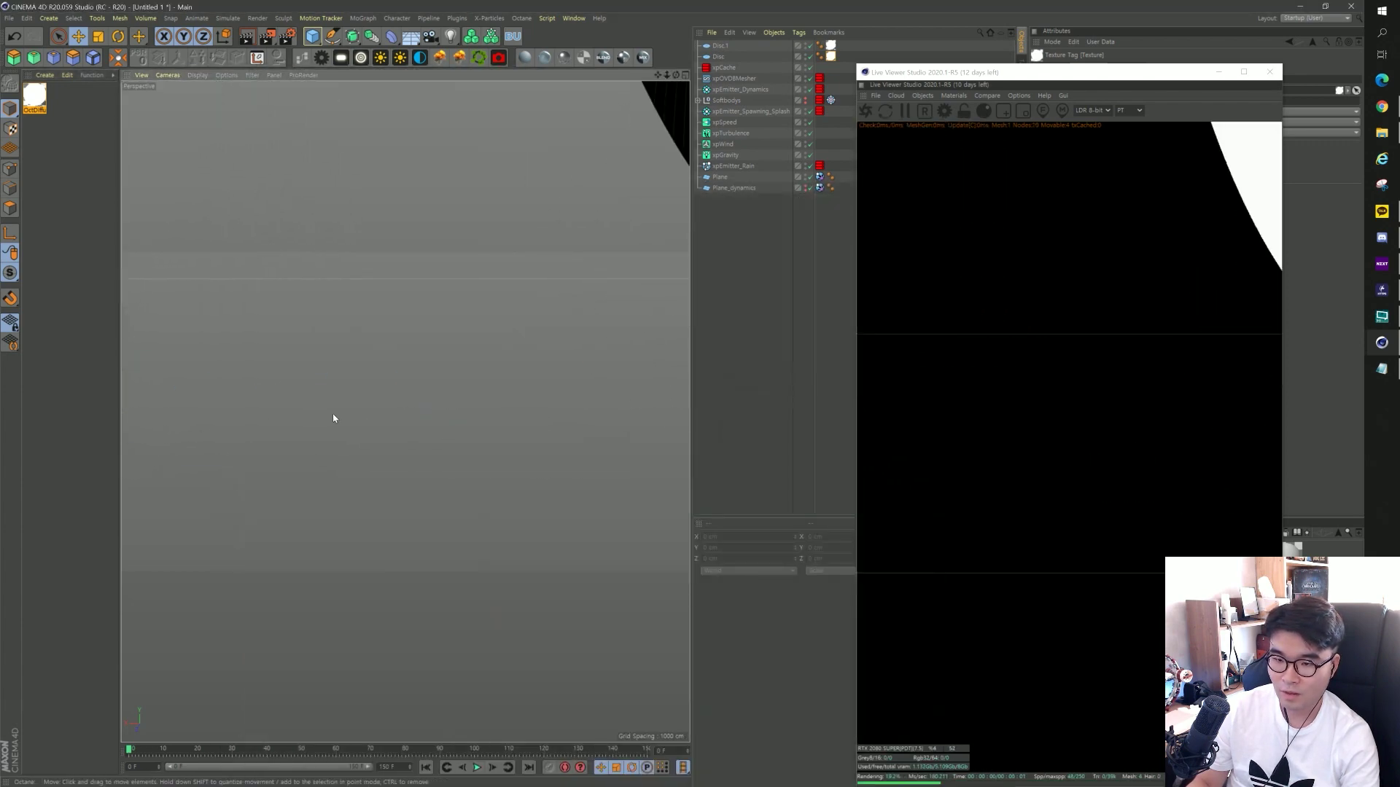
scroll(350, 408, "up", 3)
scroll(361, 404, "down", 5)
mouse_move(372, 379)
left_mouse_down("alt")
mouse_move(277, 393)
mouse_move(469, 342)
mouse_move(347, 312)
left_mouse_up("alt")
scroll(510, 339, "up", 2)
scroll(546, 334, "up", 4)
scroll(412, 318, "up", 1)
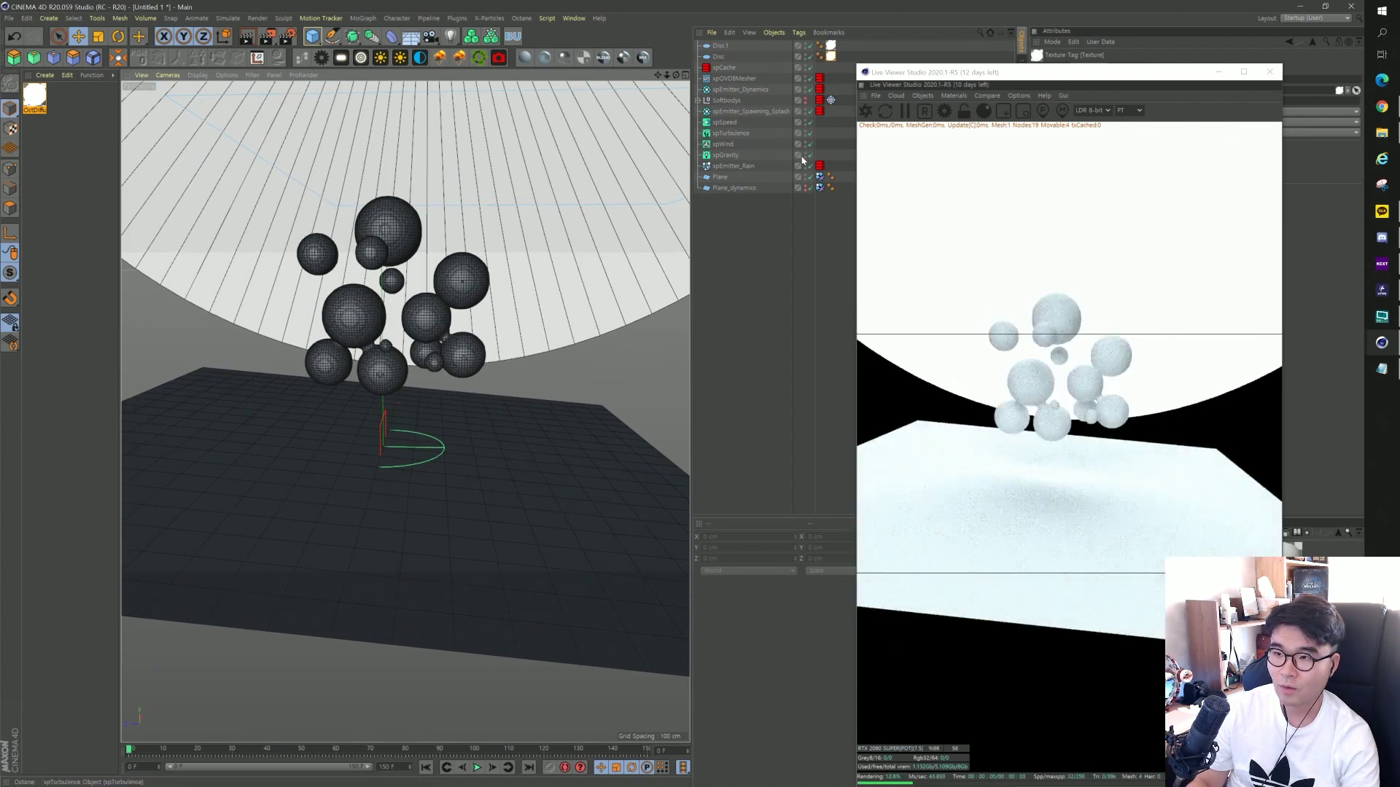
Give Disc.1 an Octane Object Tag with Camera visibility unchecked.
left_click_drag(1015, 71, 909, 75)
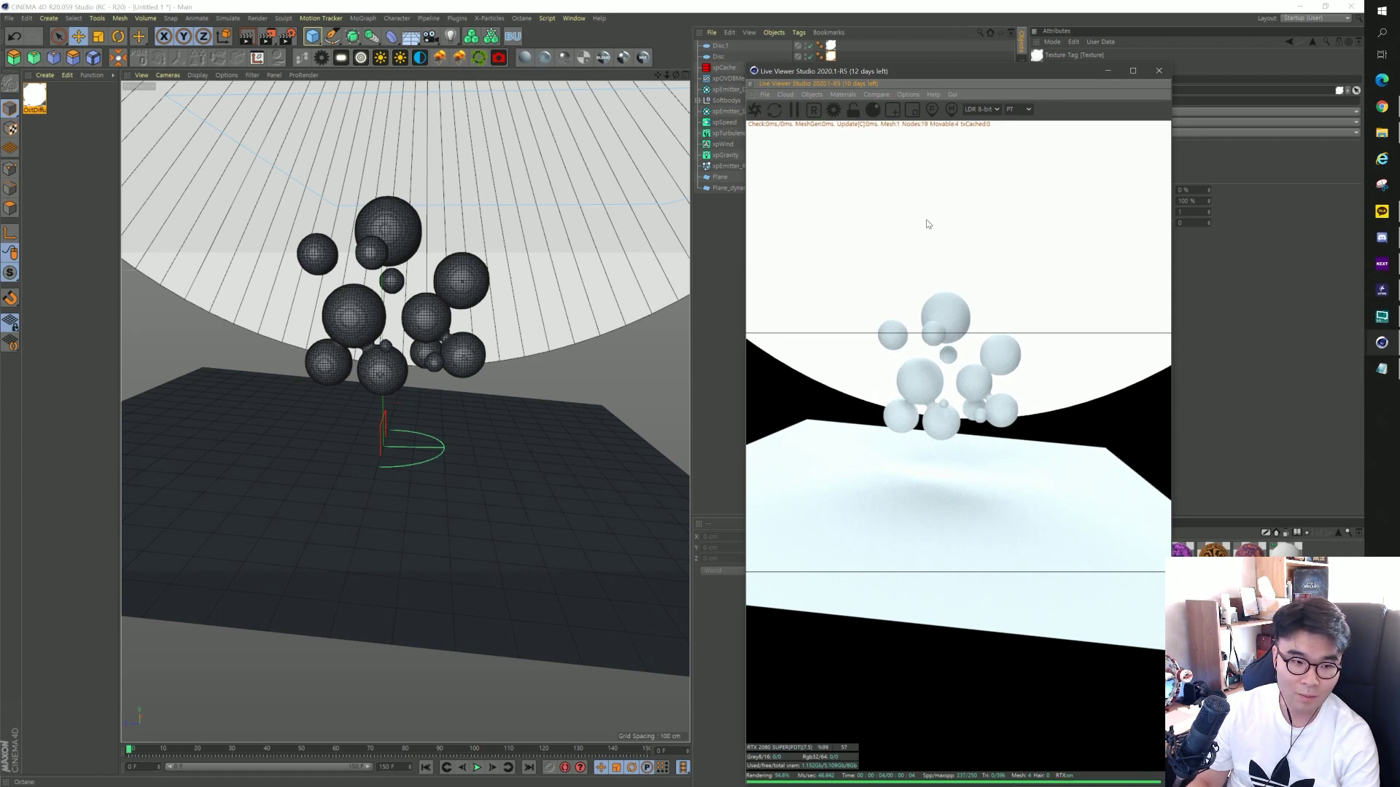
left_click_drag(938, 76, 453, 34)
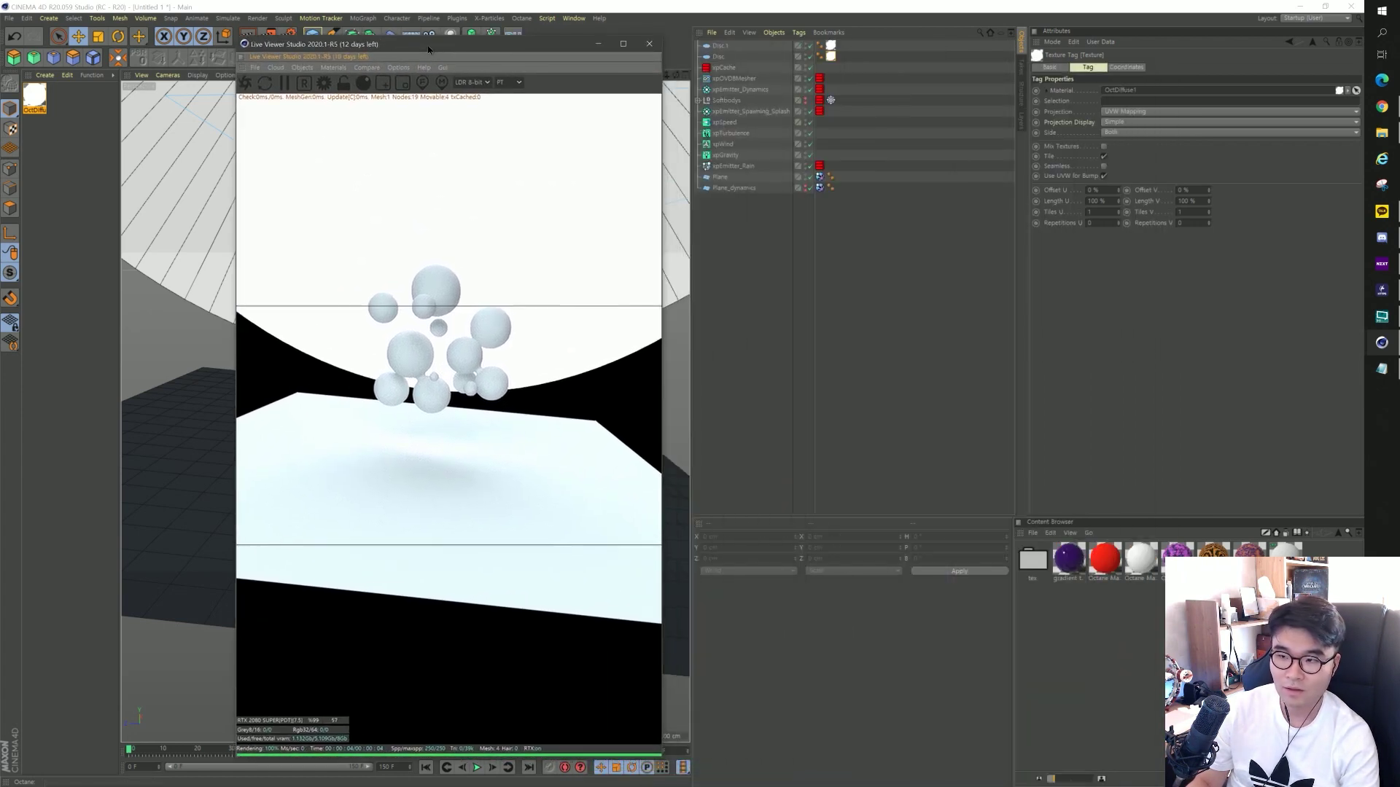
left_click(720, 45)
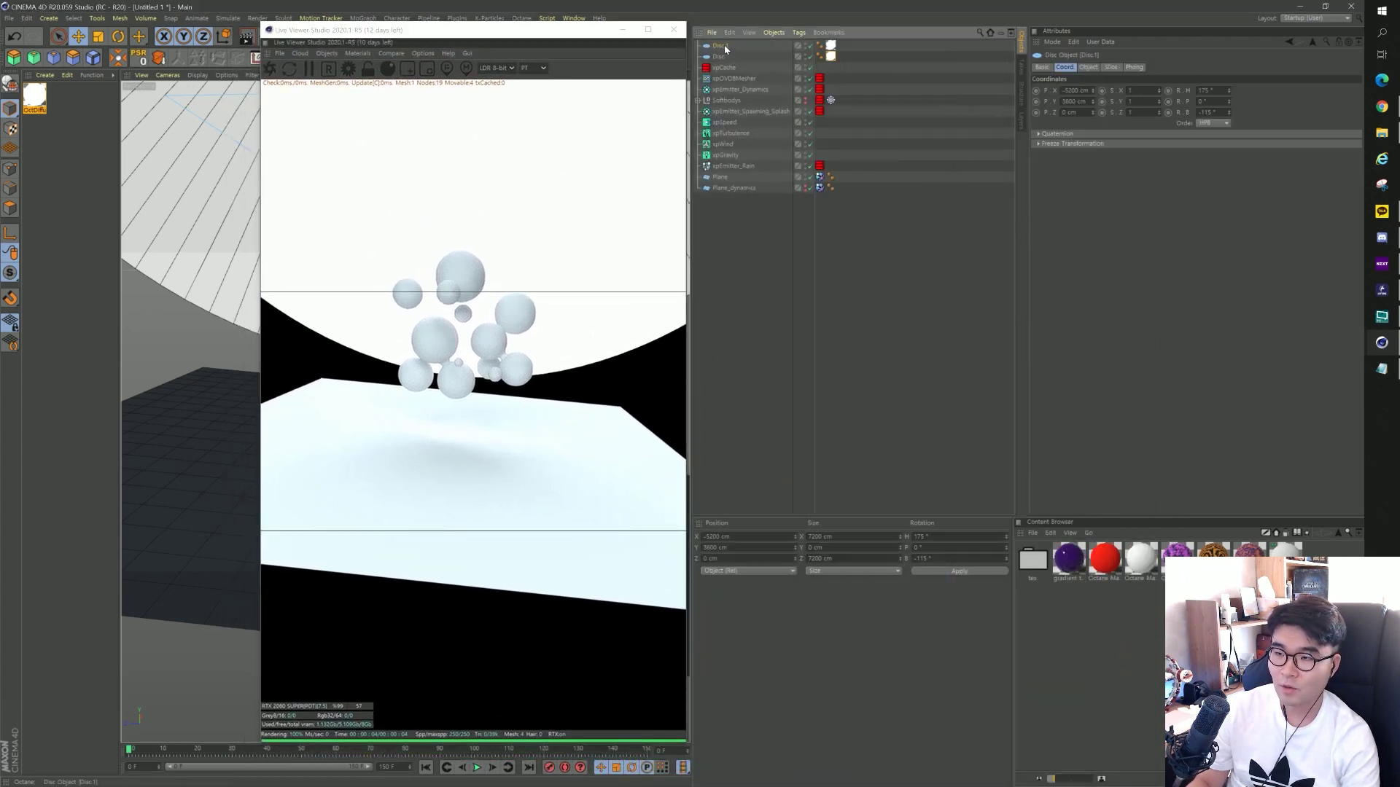
right_click(724, 48)
mouse_move(765, 64)
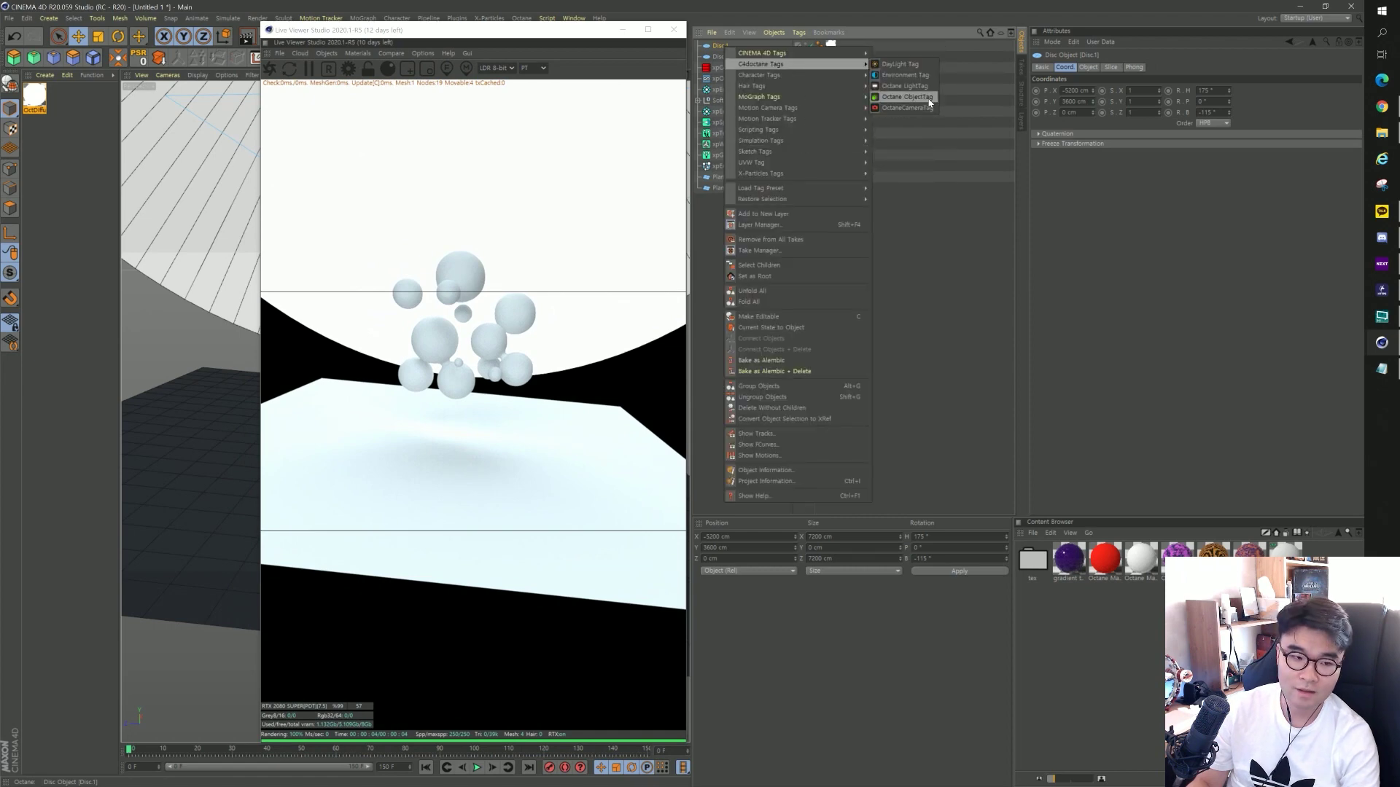
left_click(907, 97)
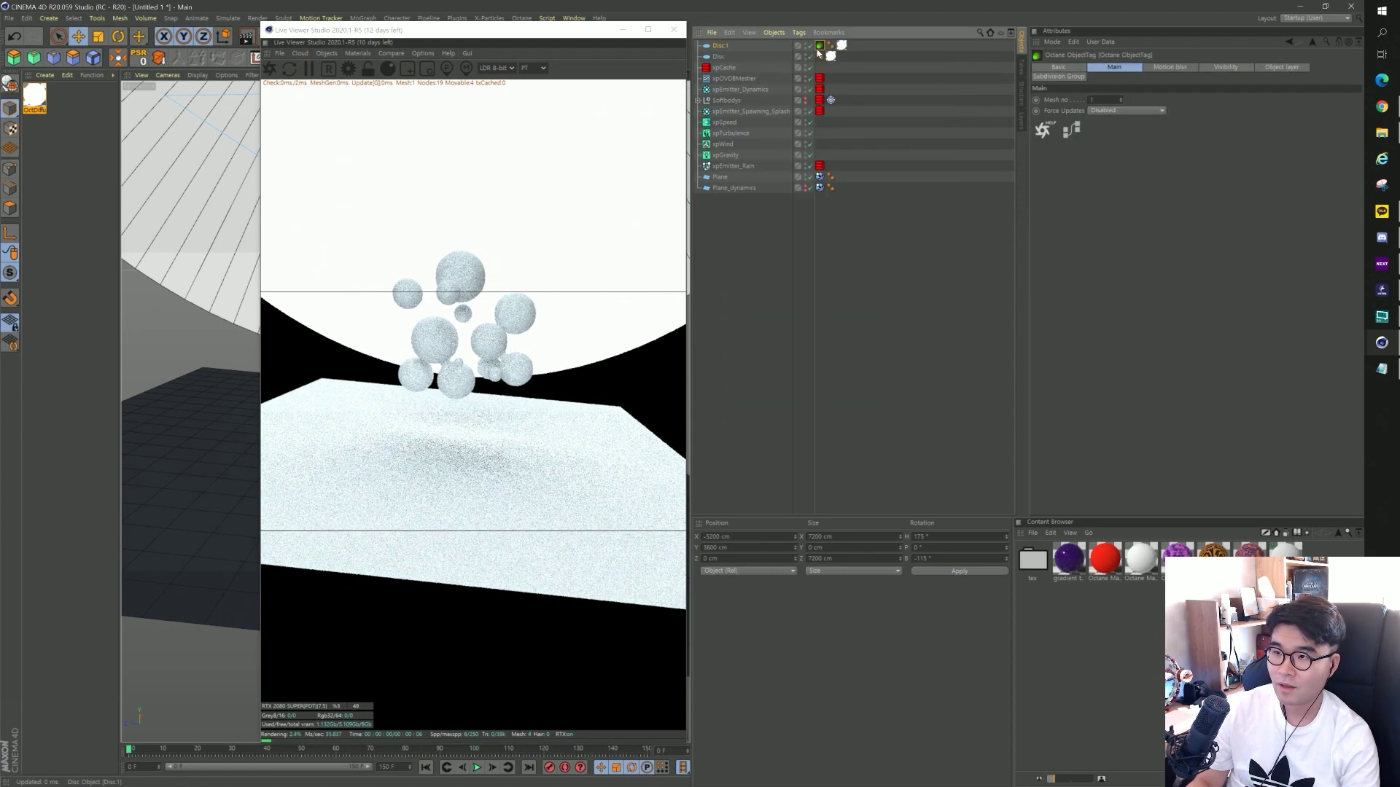
left_click(1222, 69)
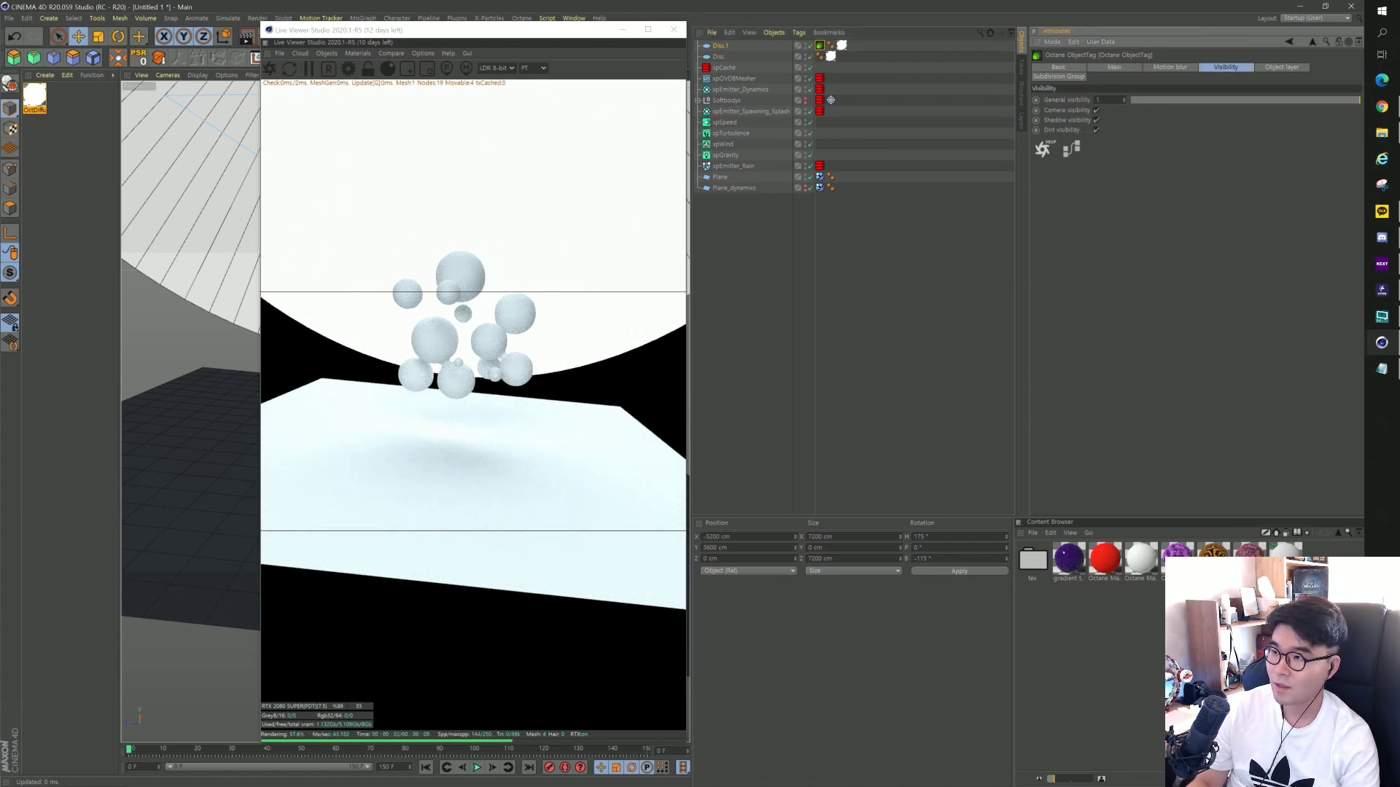
left_click(1096, 110)
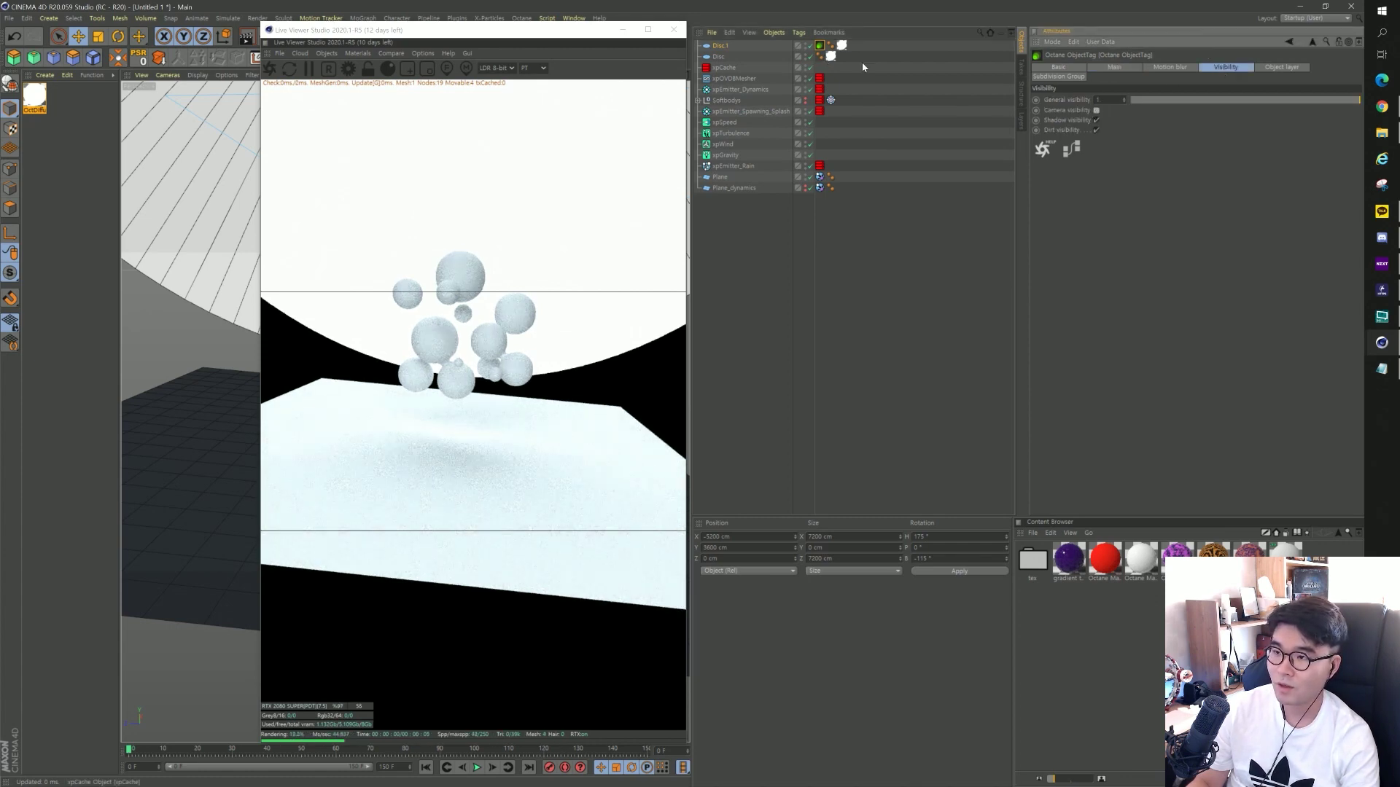
Ctrl-drag a copy of the Octane tag onto Disc to hide it too.
left_click(819, 45)
left_click_drag(844, 60, 842, 57, "ctrl")
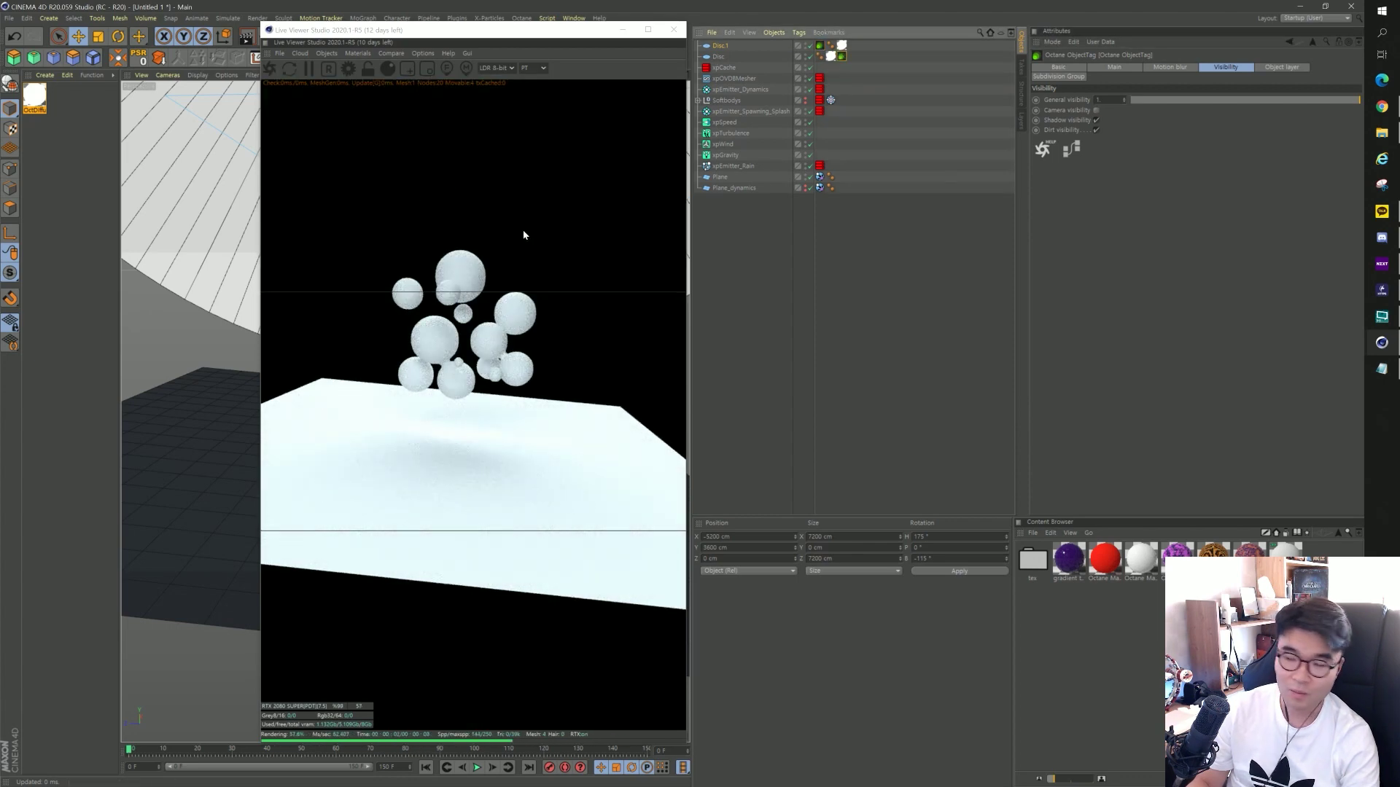
left_click_drag(524, 31, 1192, 37)
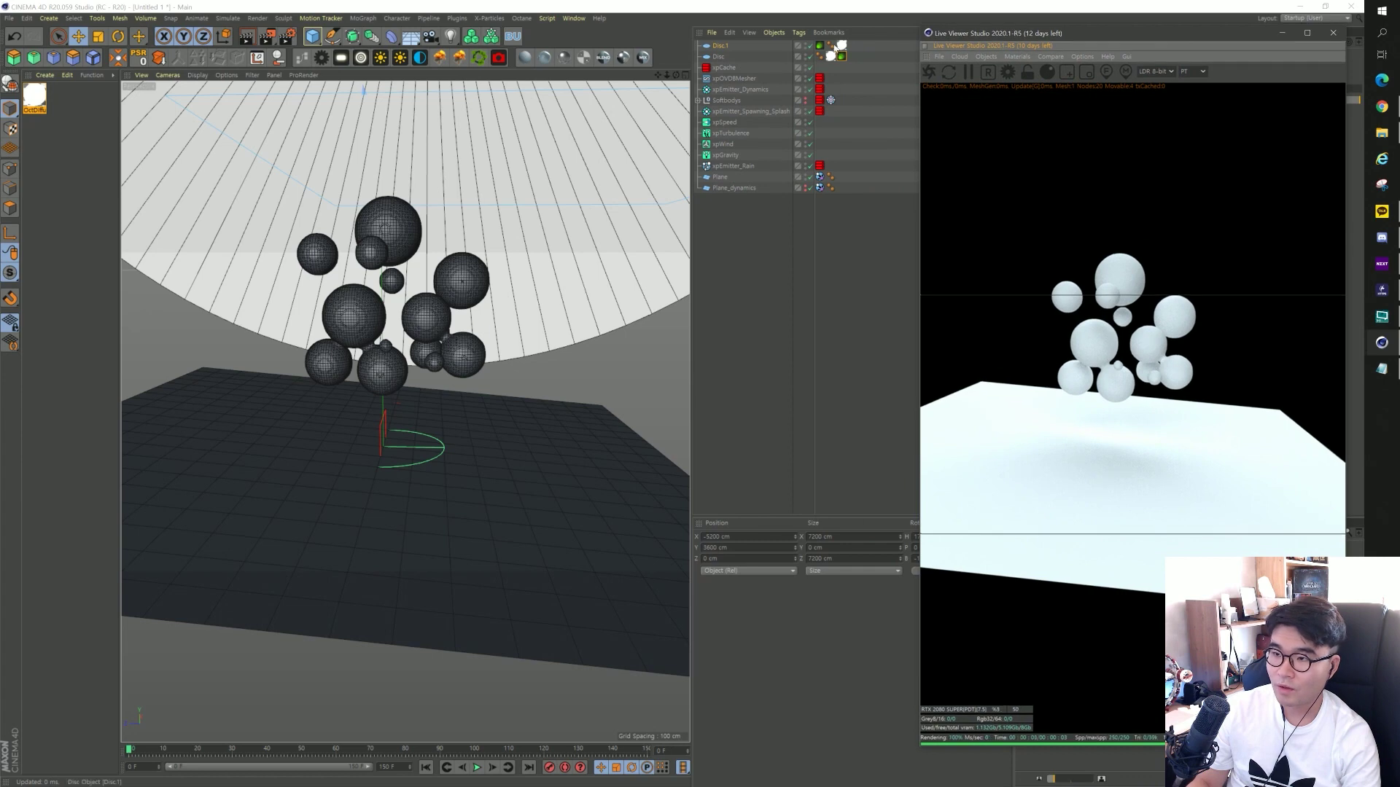
Group Disc.1 and Disc with Alt+G under a null named 'lighting'.
left_click(717, 49)
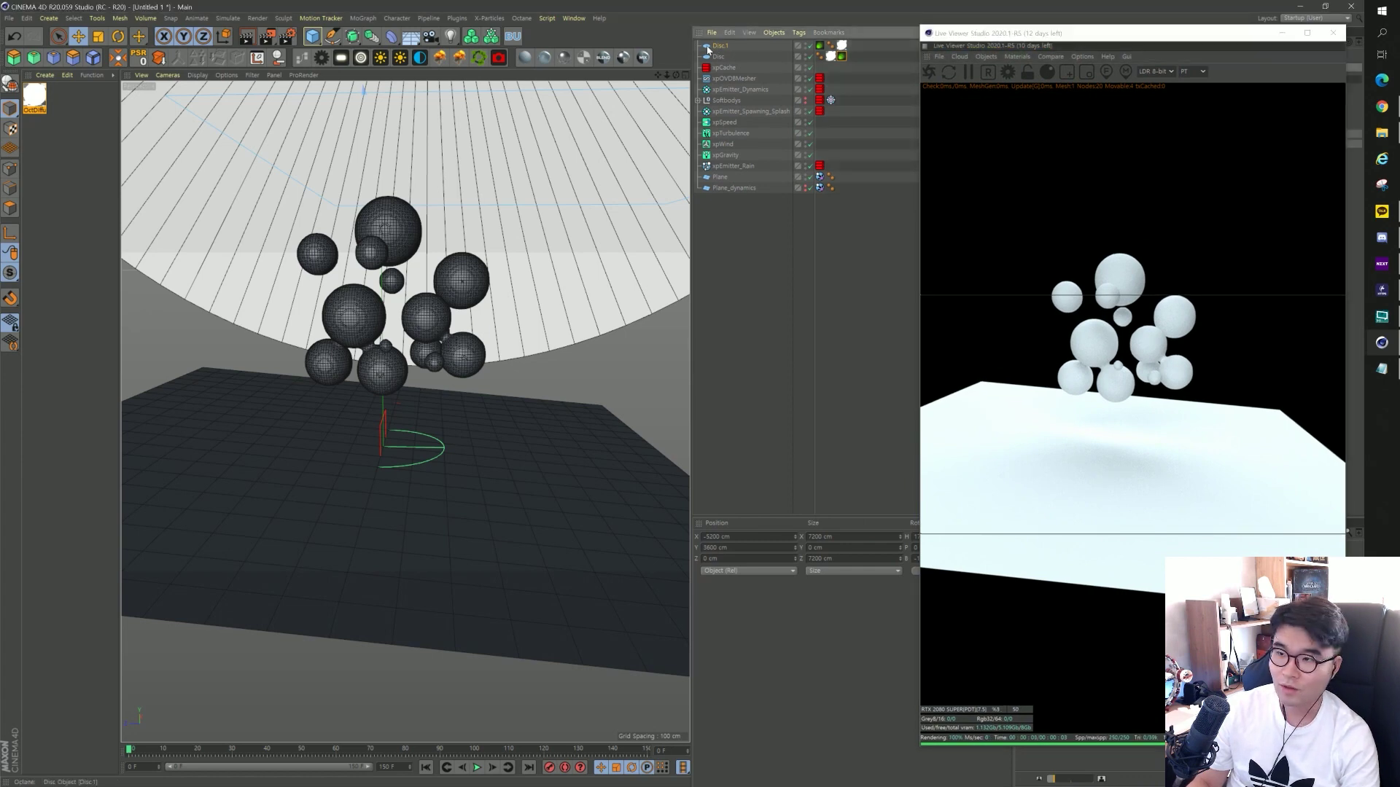
left_click(718, 56, "ctrl")
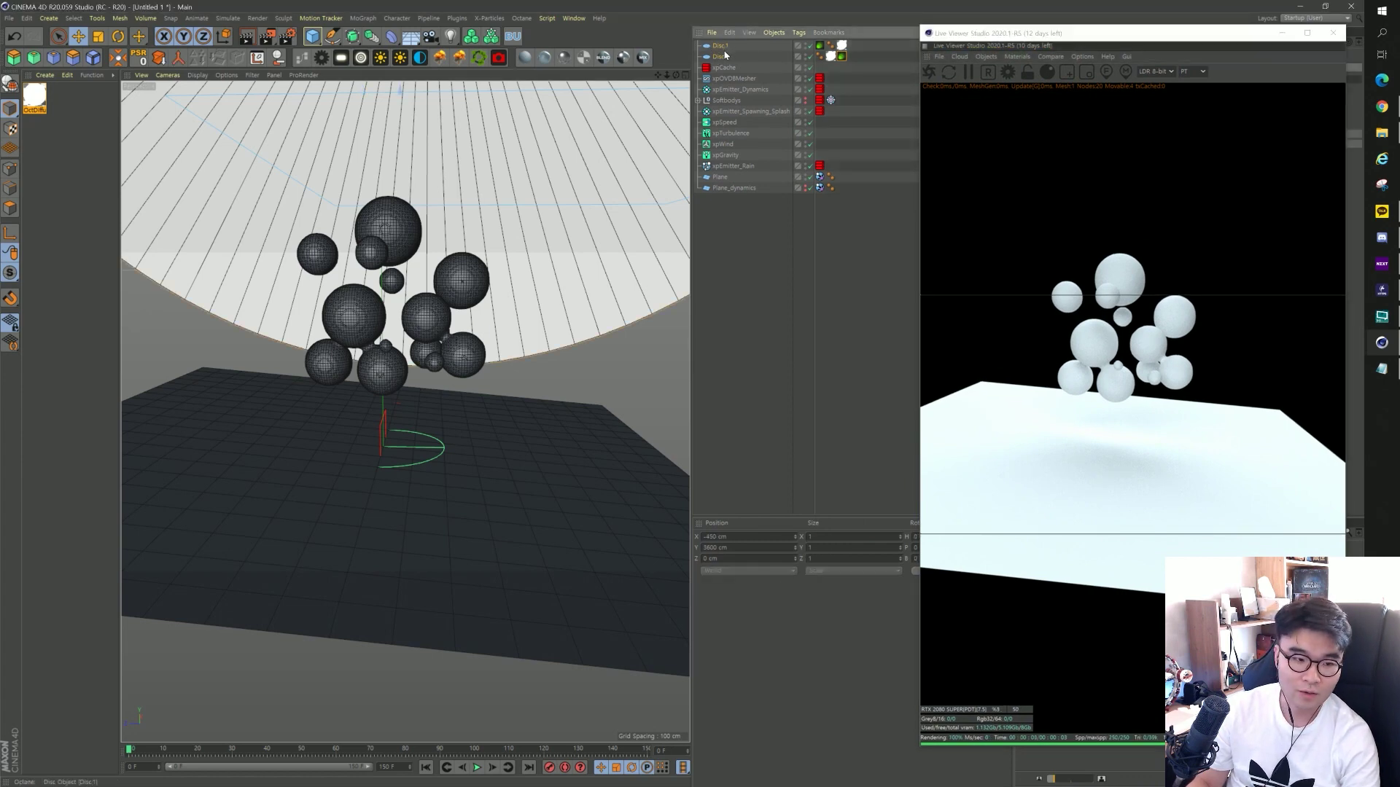
key("alt+g")
double_click(771, 45)
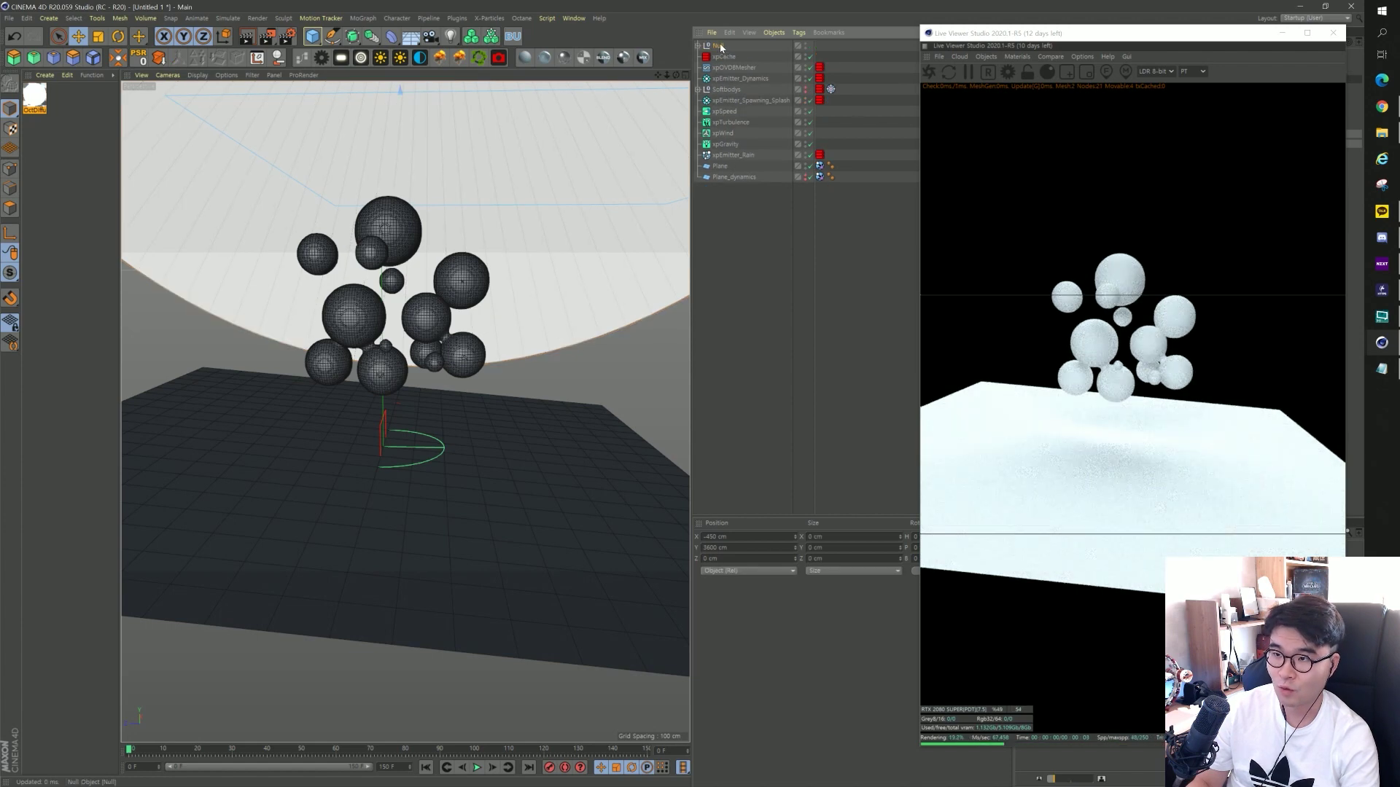
type("light")
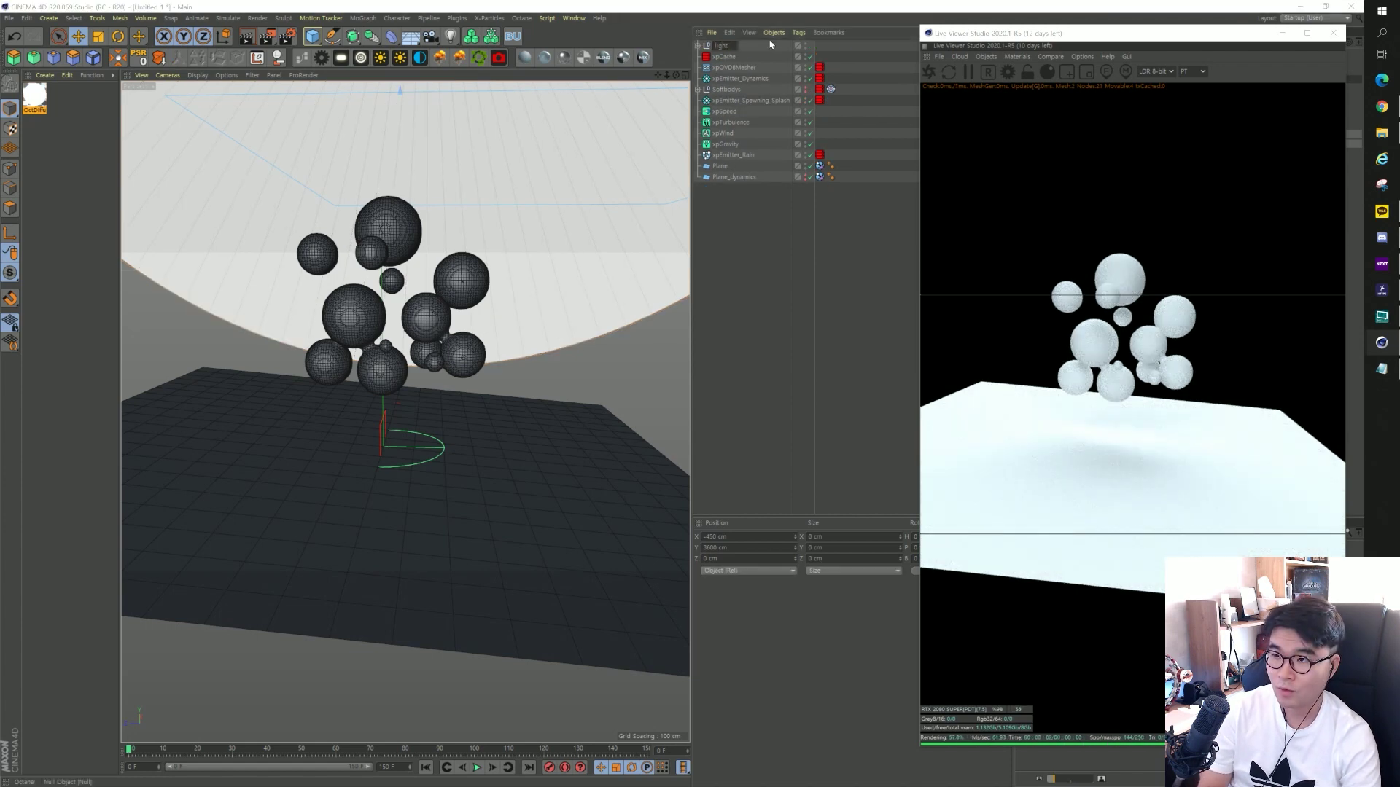
type("ing")
left_click(1114, 42)
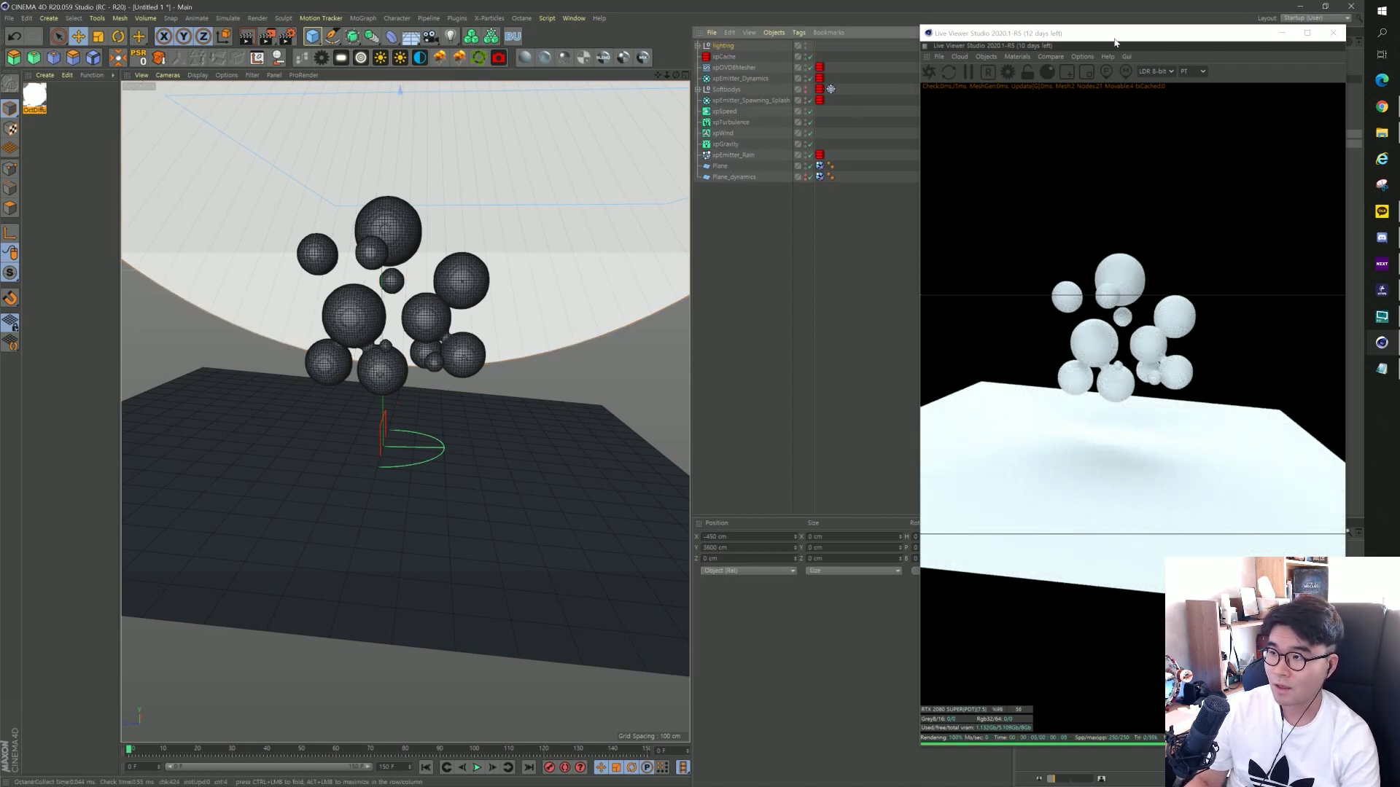
Rotate the lighting null to -92° heading and 240° pitch.
left_click_drag(1113, 42, 432, 42)
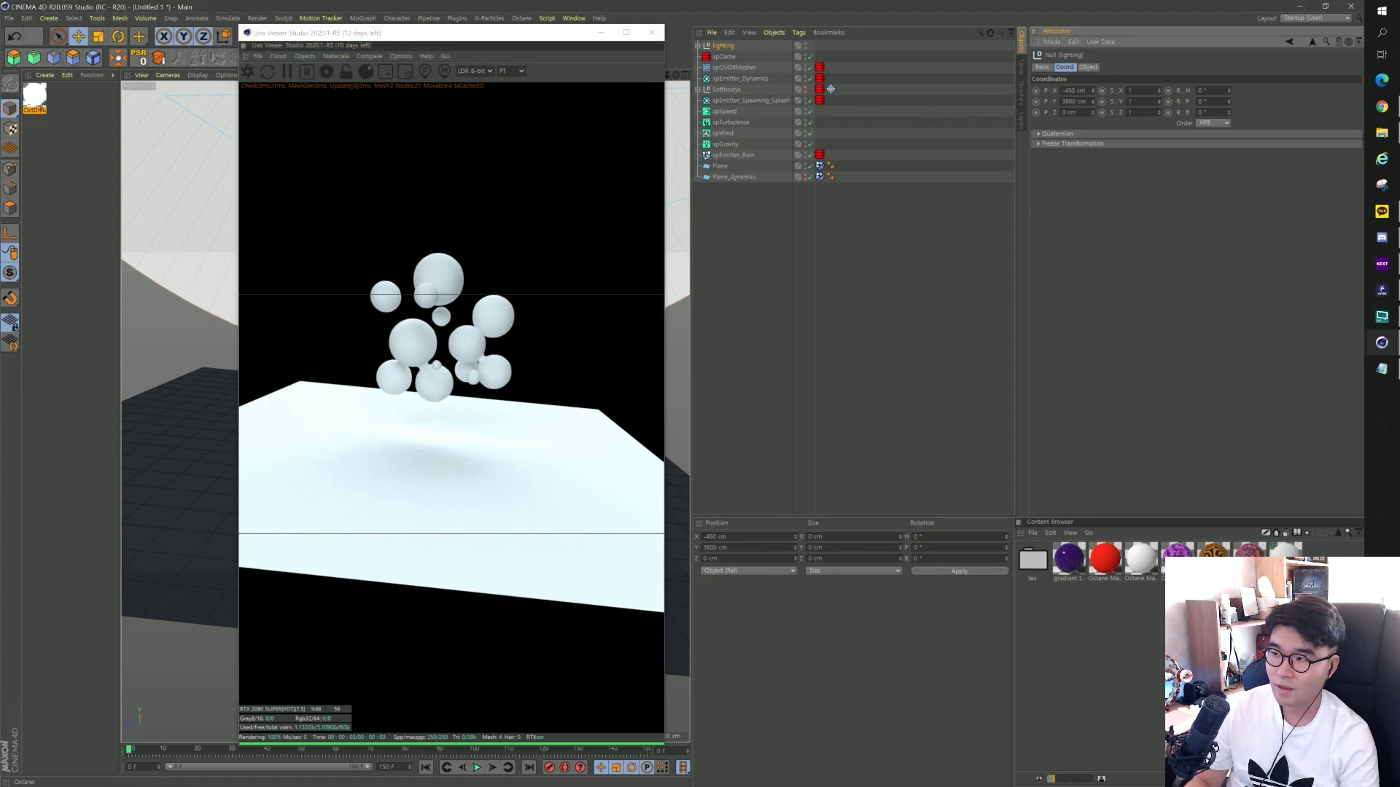
double_click(1205, 90)
key("BackSpace")
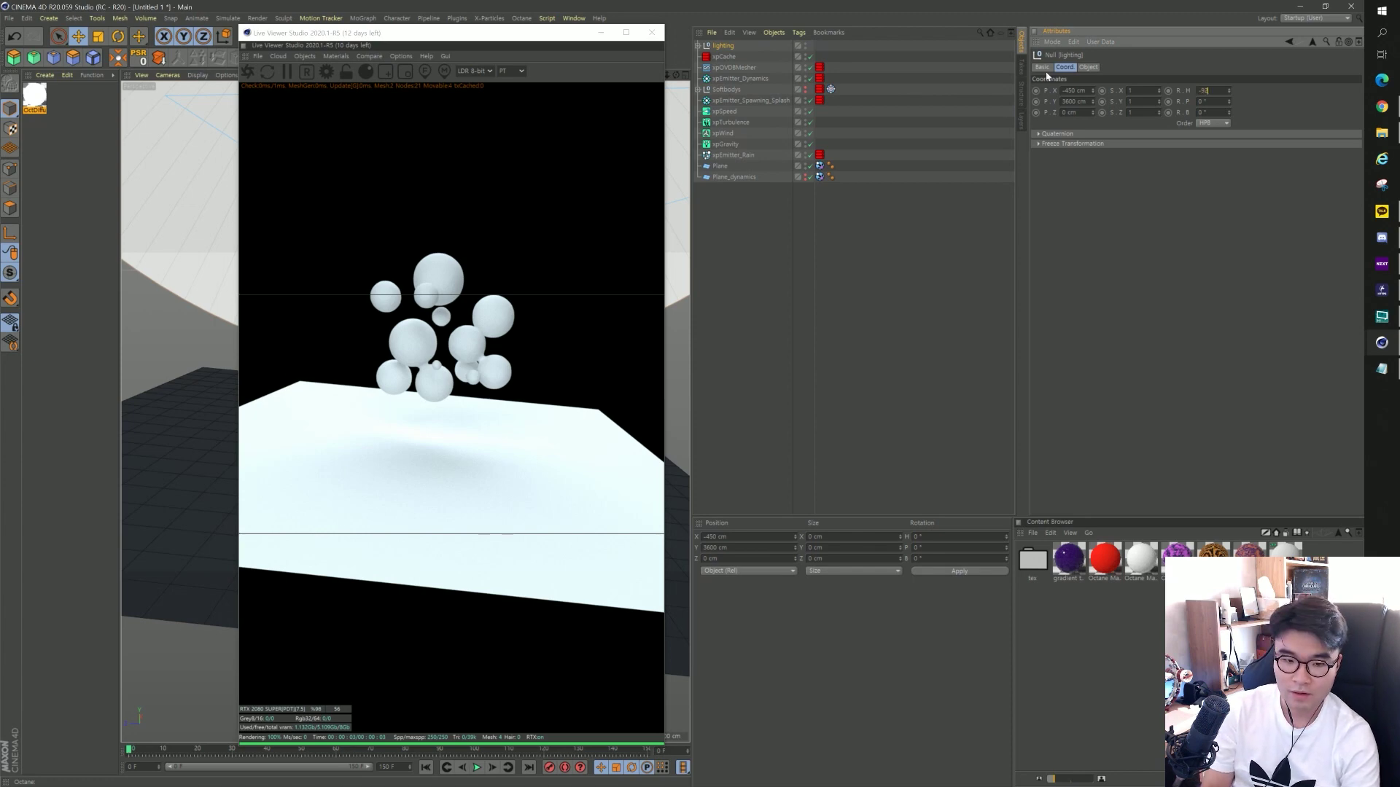
key("Tab")
type("240")
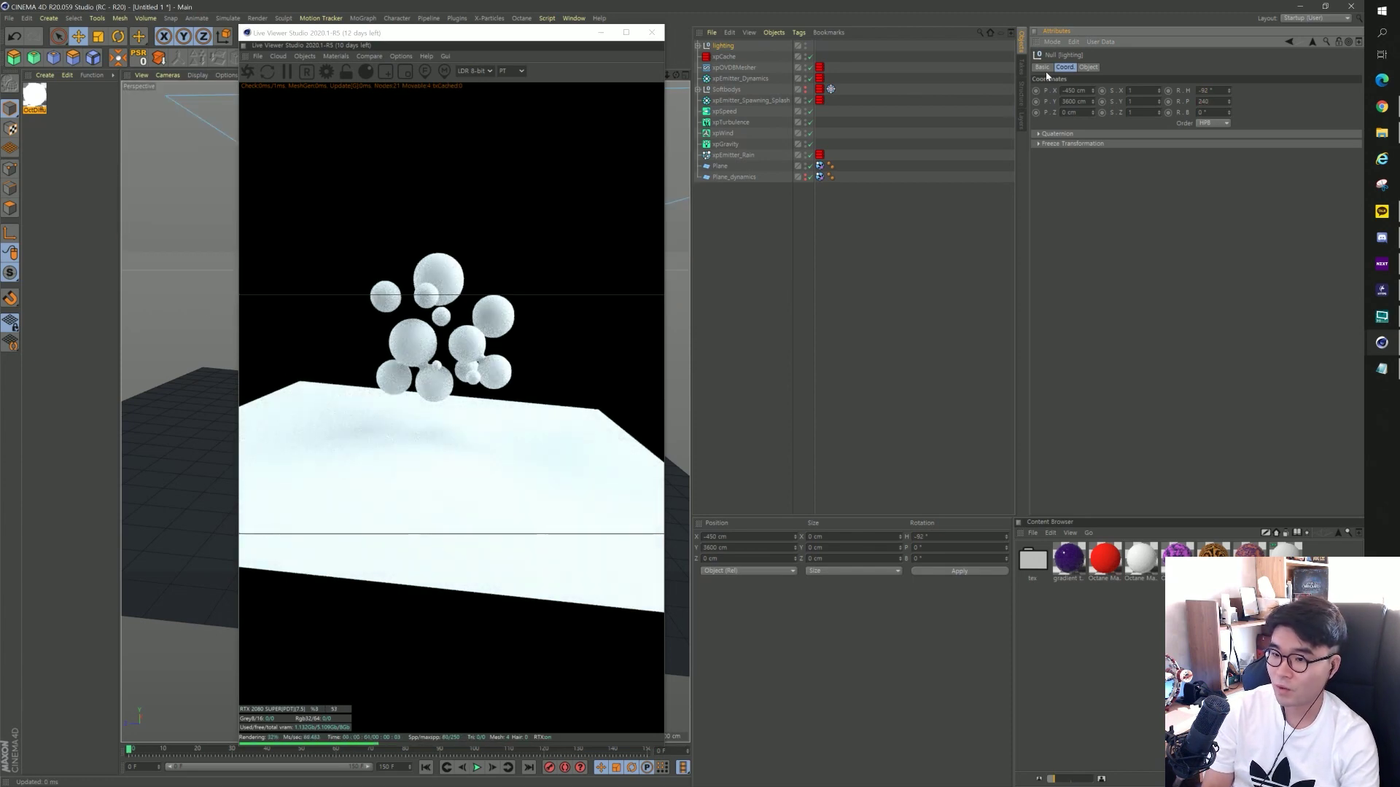
key("Return")
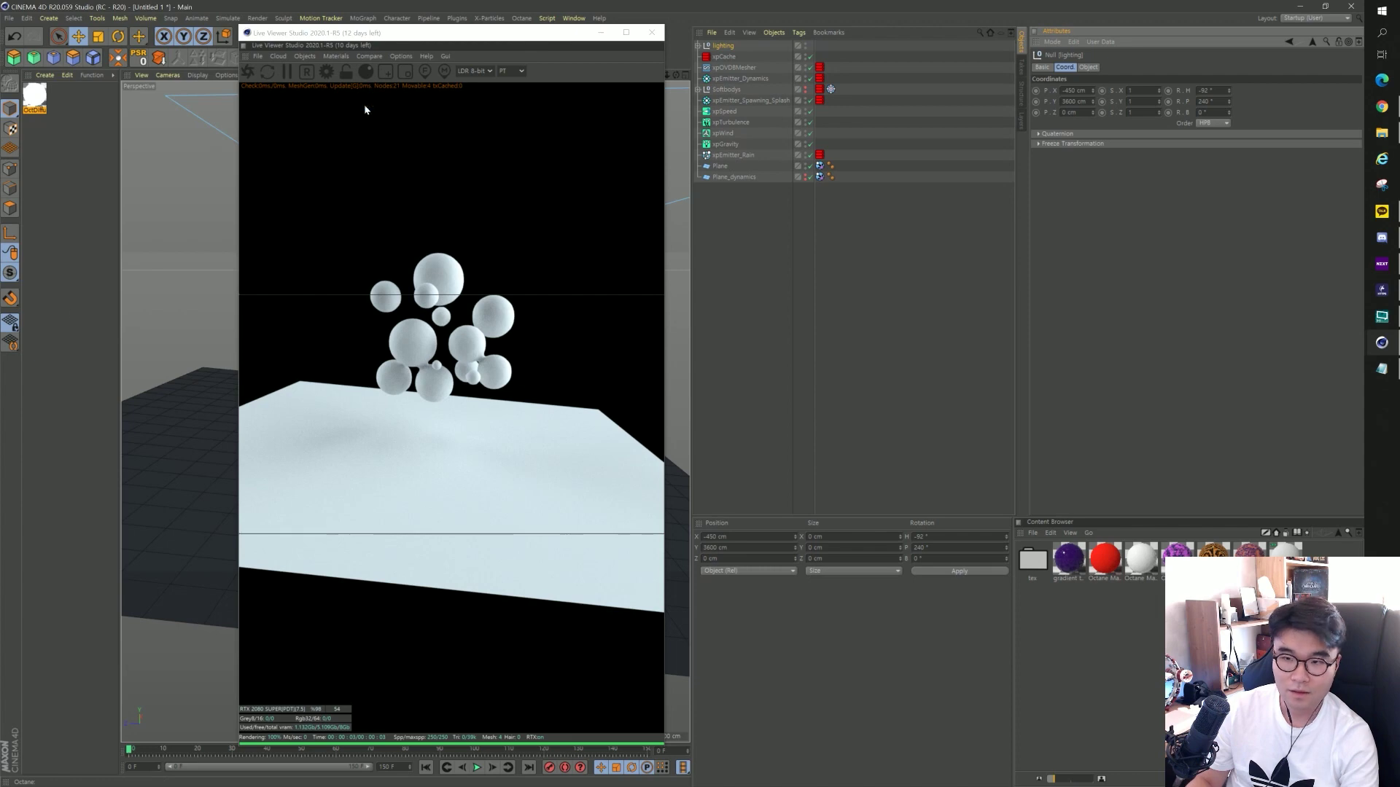
left_click_drag(489, 35, 1146, 34)
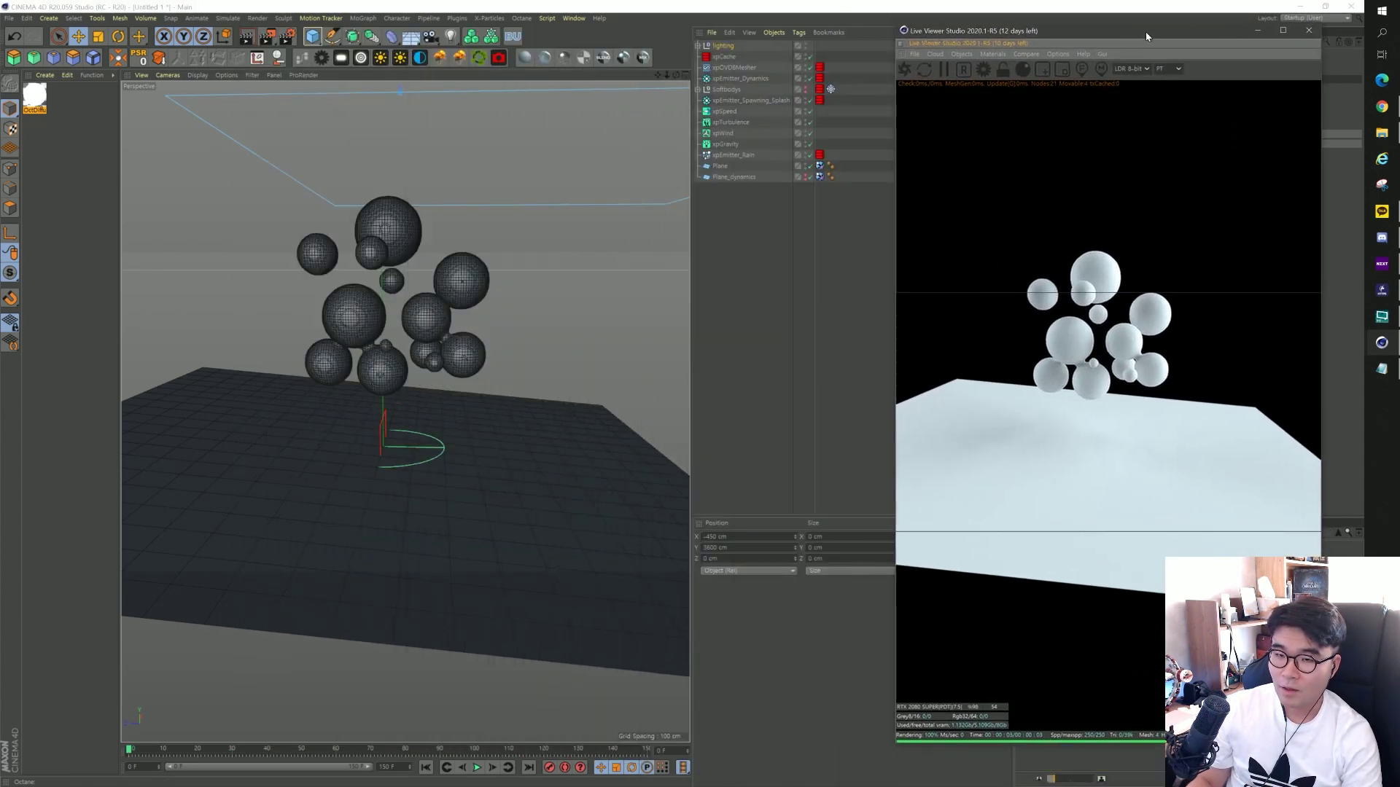
Add an Octane Camera positioned at 550, 25, -124 cm.
left_click(501, 58)
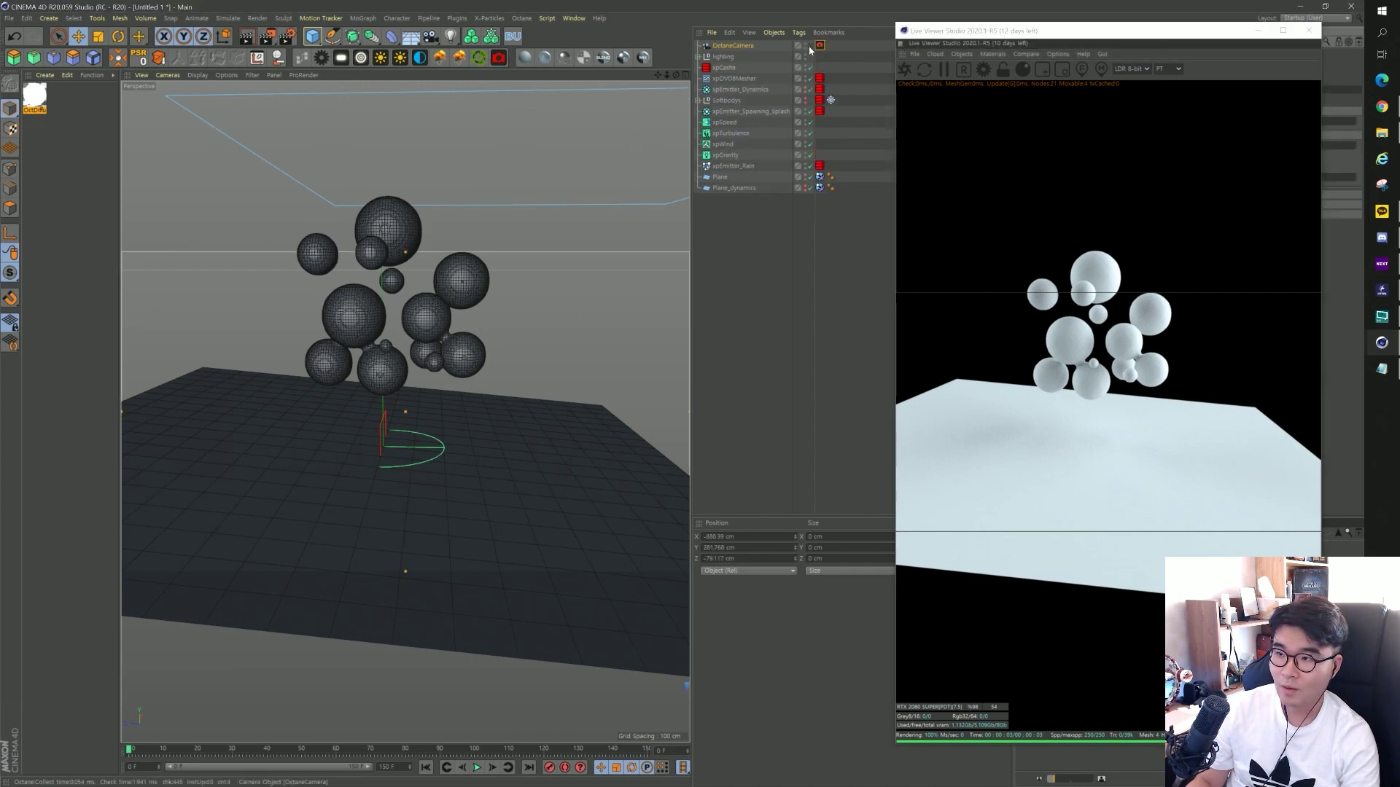
left_click_drag(1051, 31, 444, 33)
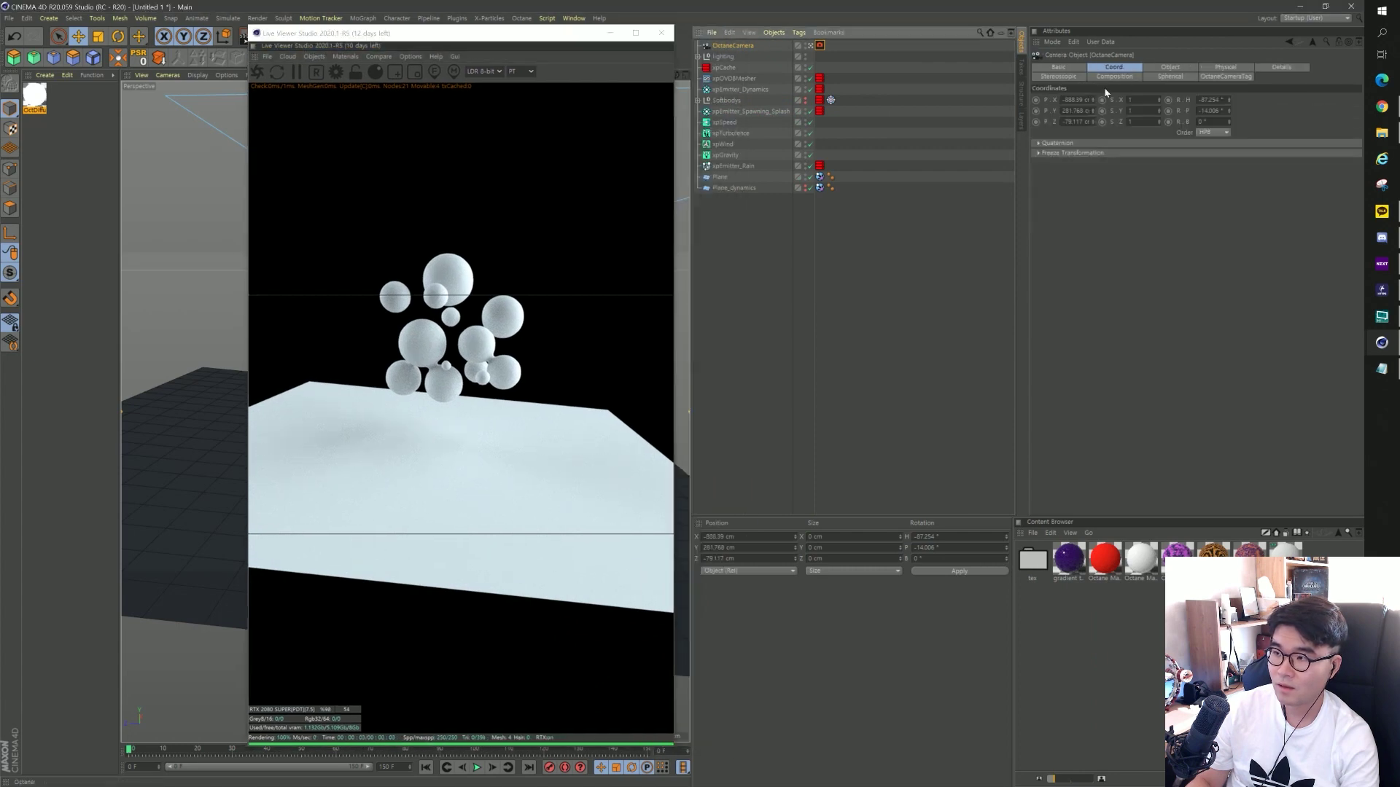
left_click(1076, 100)
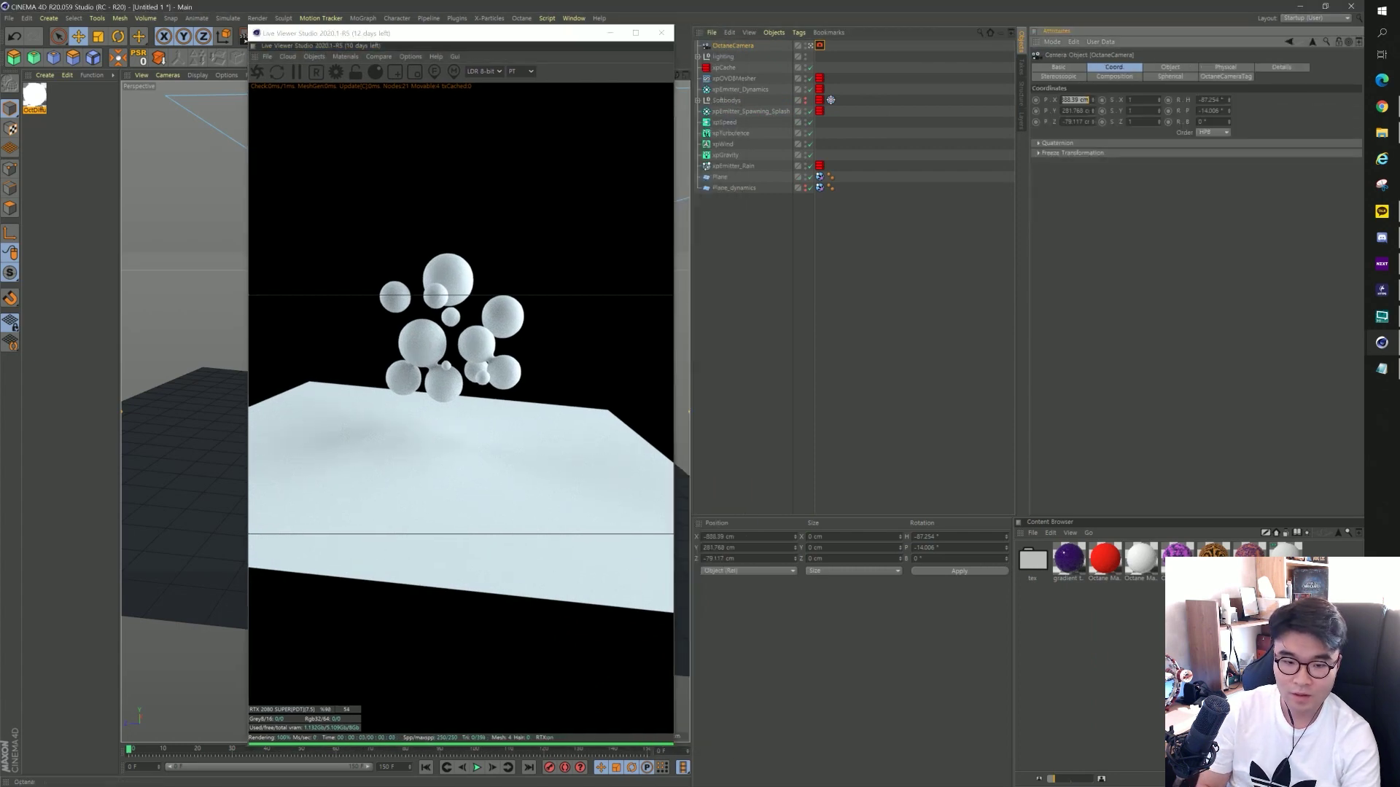
type("0")
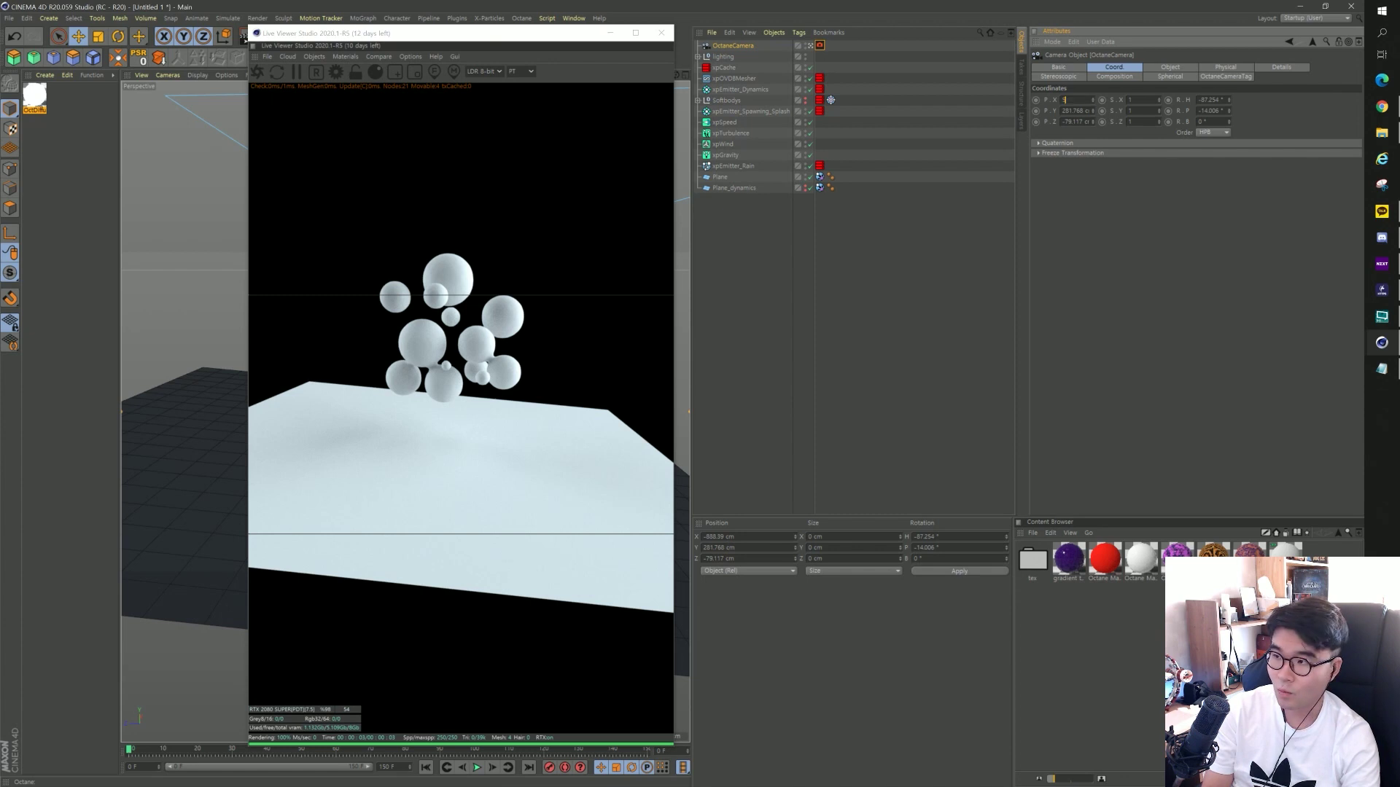
key("Tab")
type("25")
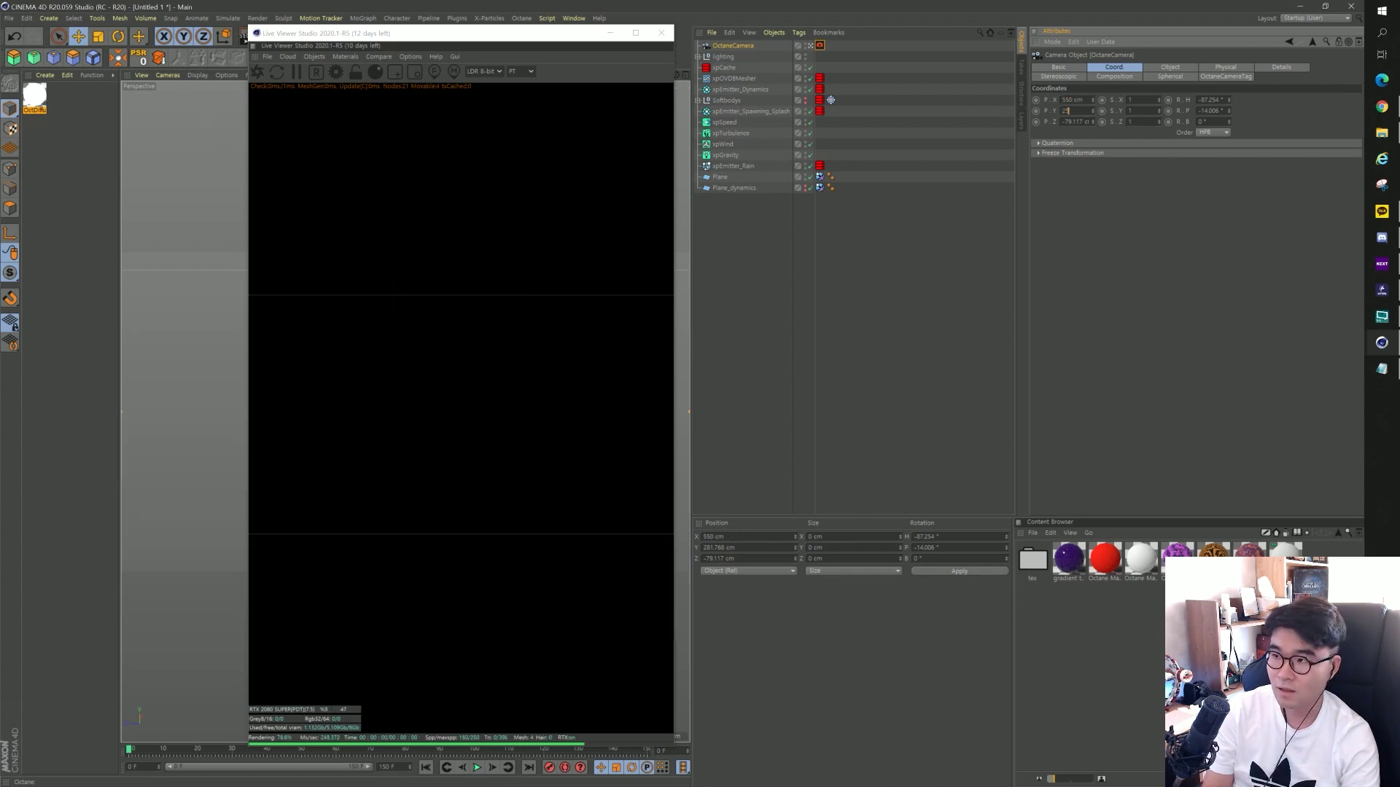
key("Tab")
type("24")
key("Return")
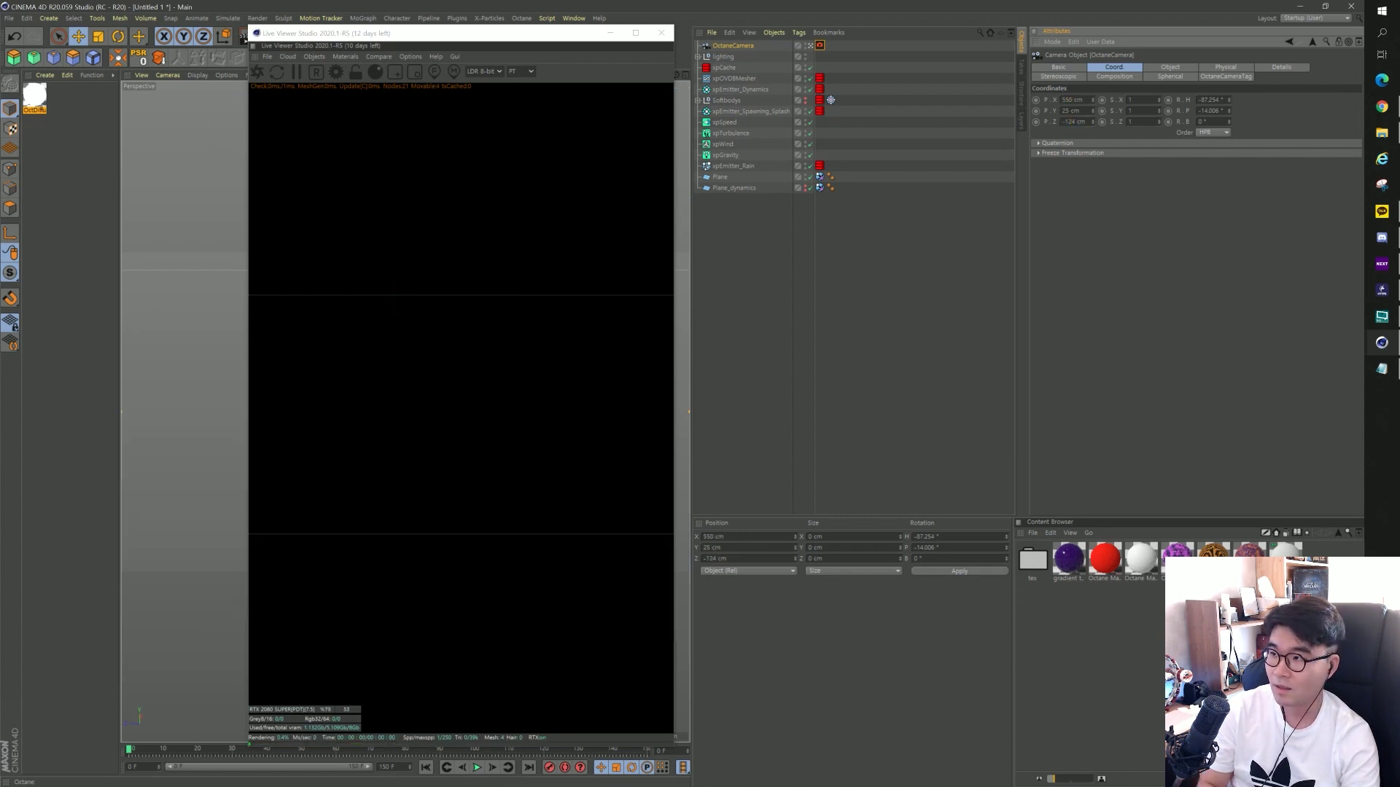
Rotate the Octane camera to 83° heading and 6° pitch.
left_click(1212, 100)
type("83")
key("Tab")
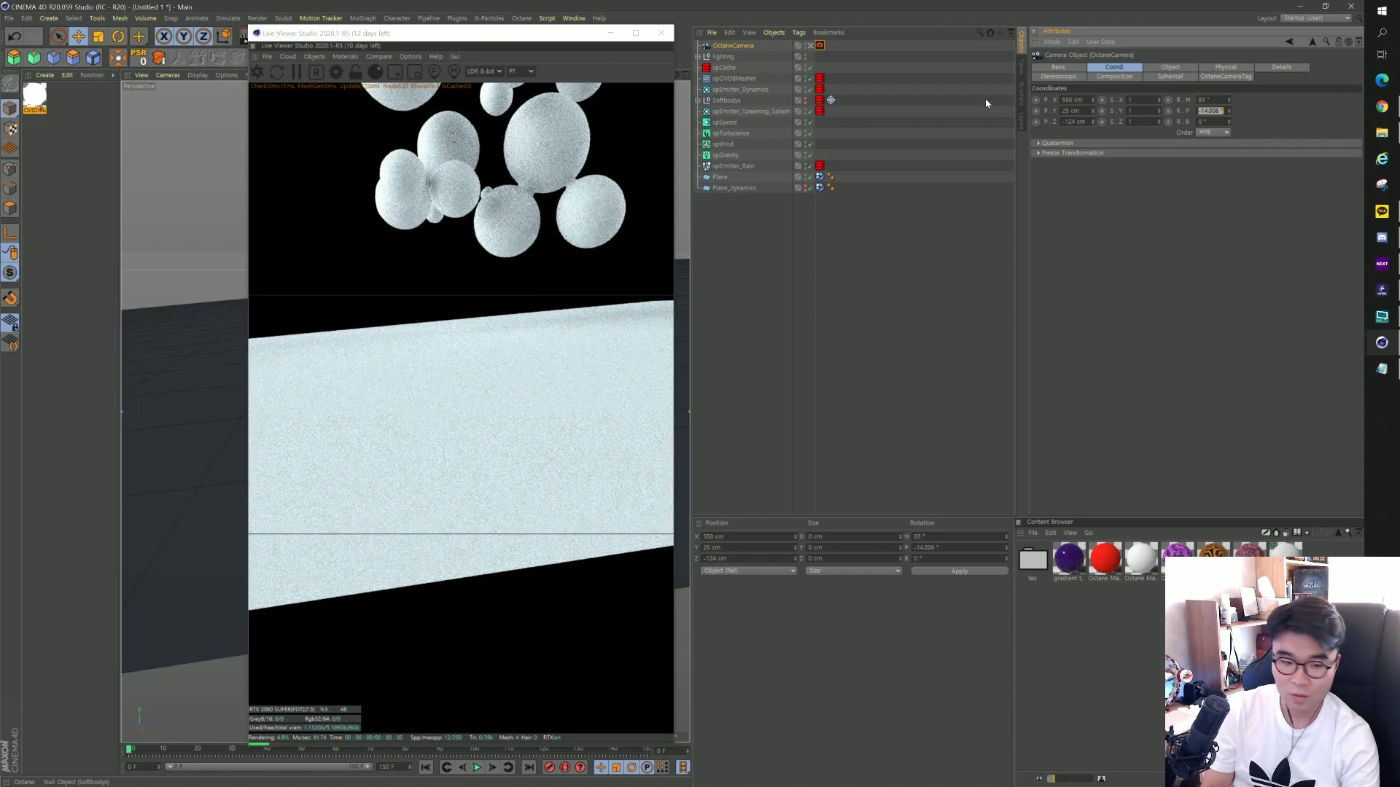
type("6")
key("Return")
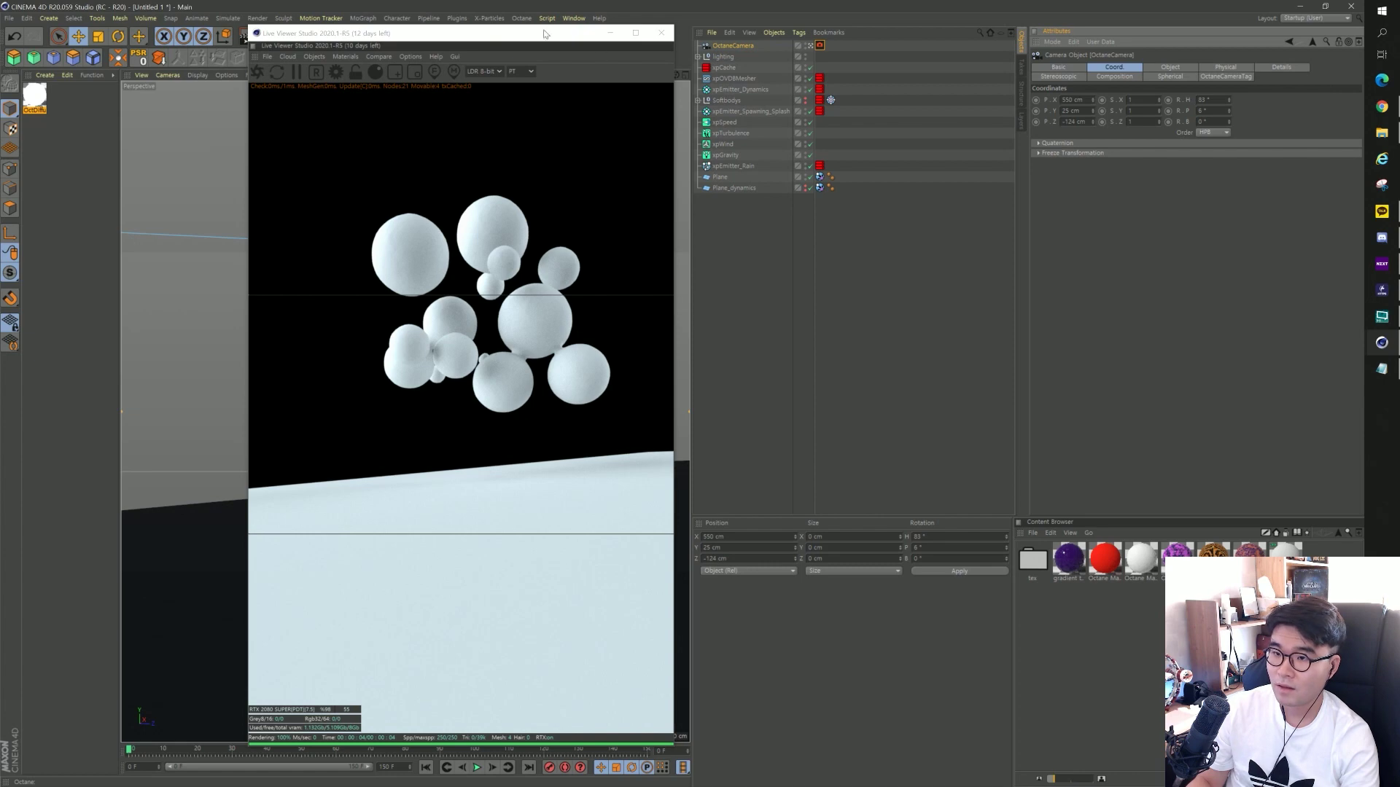
left_click_drag(543, 33, 983, 34)
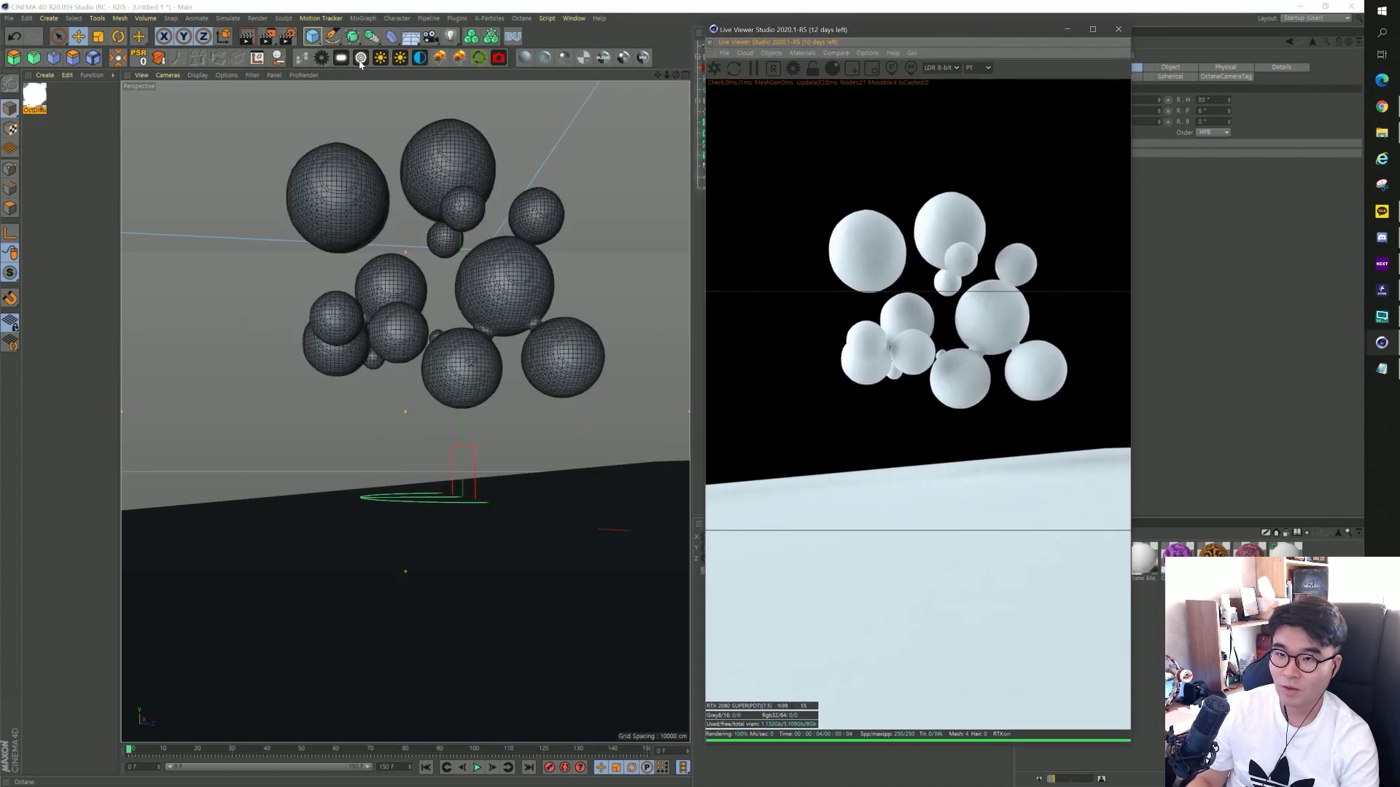
In Render Settings choose Octane Renderer, 1080 × 1080 output, and All Frames range.
left_click(287, 37)
left_click_drag(446, 28, 428, 116)
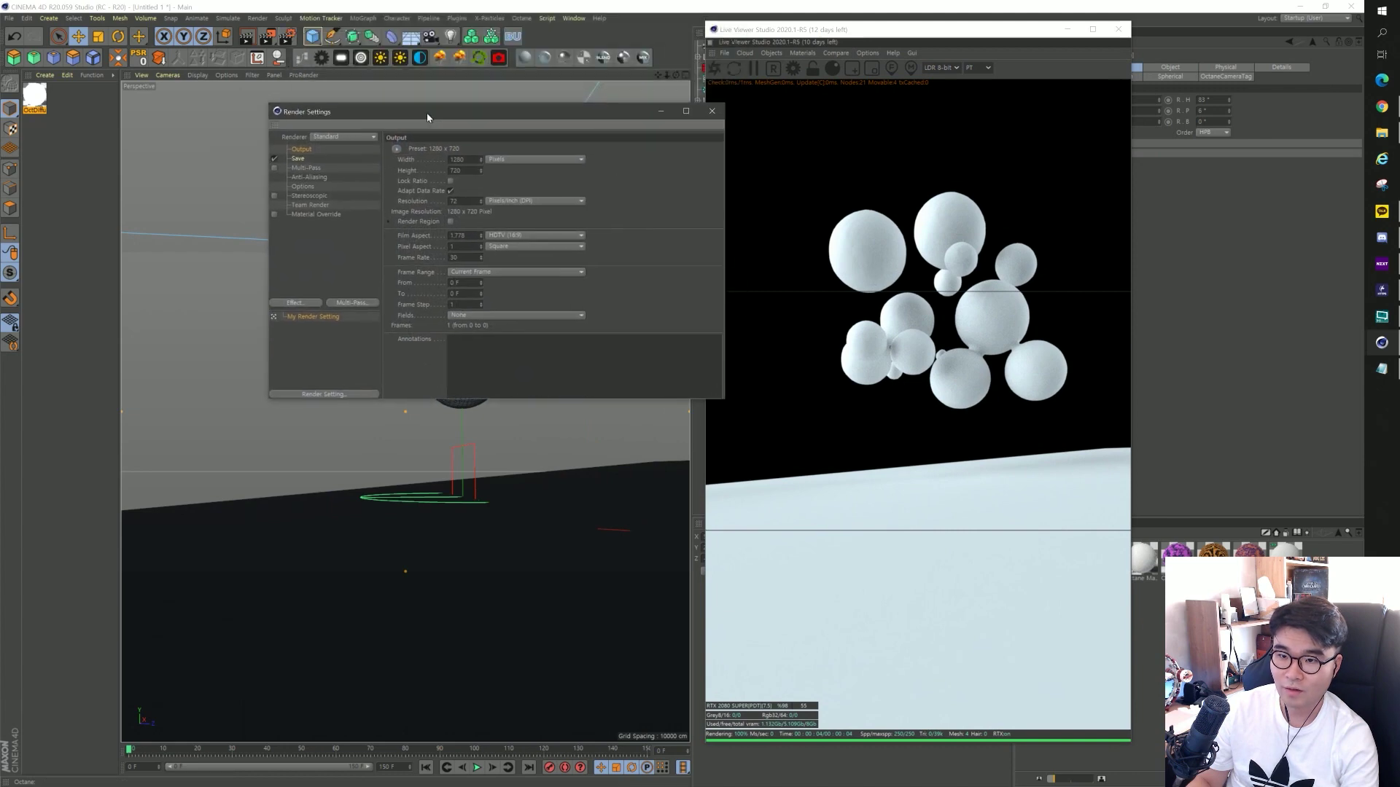
left_click(353, 139)
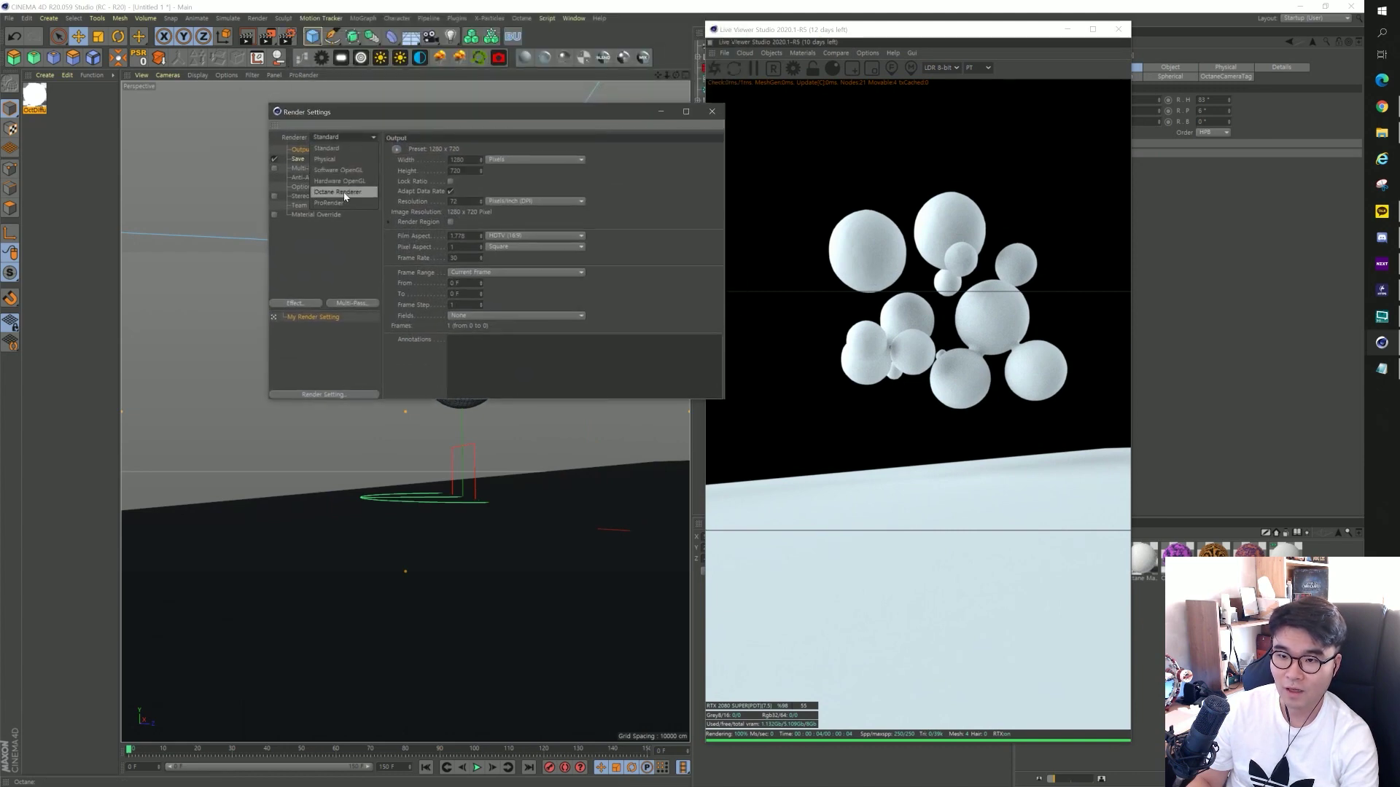
left_click(346, 194)
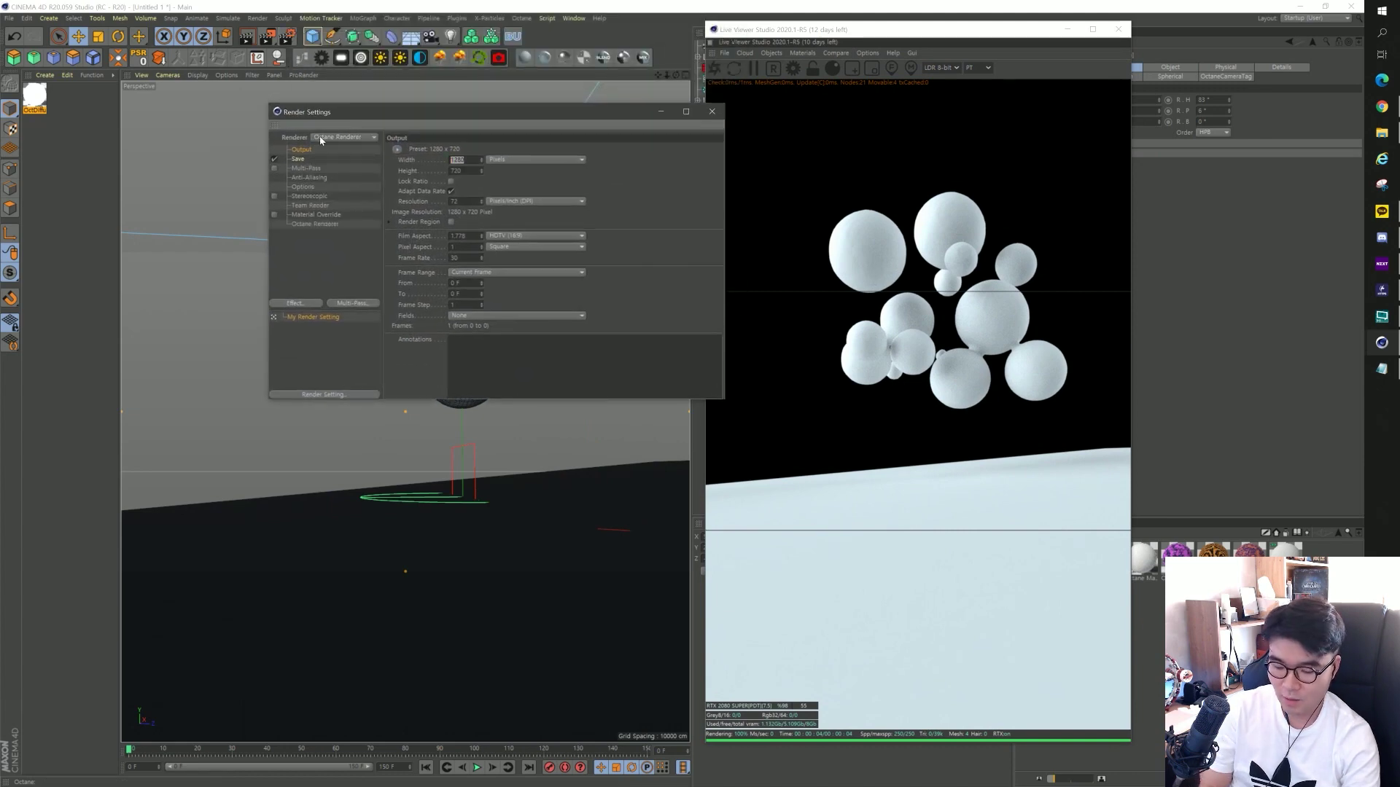
key("Tab")
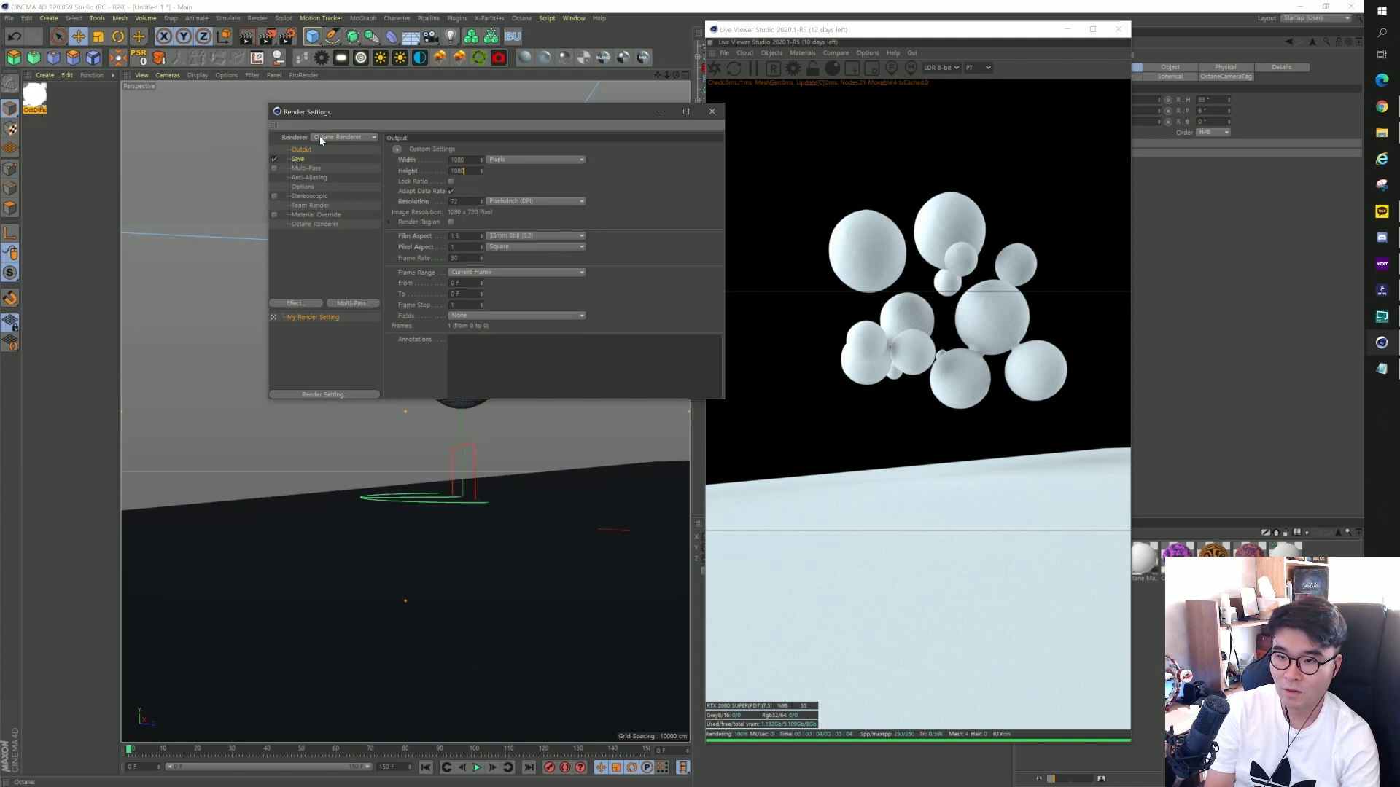
key("Tab")
left_click(523, 271)
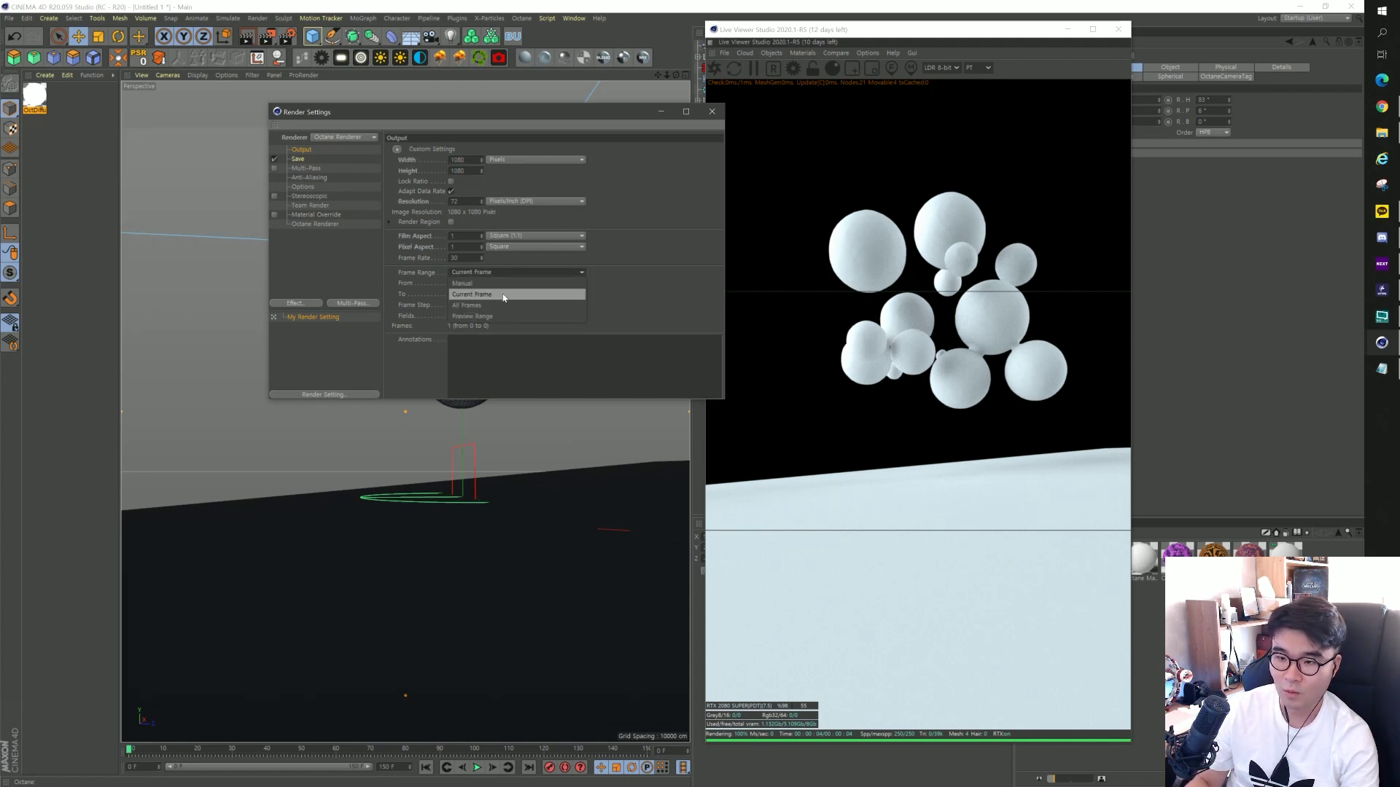
left_click(499, 295)
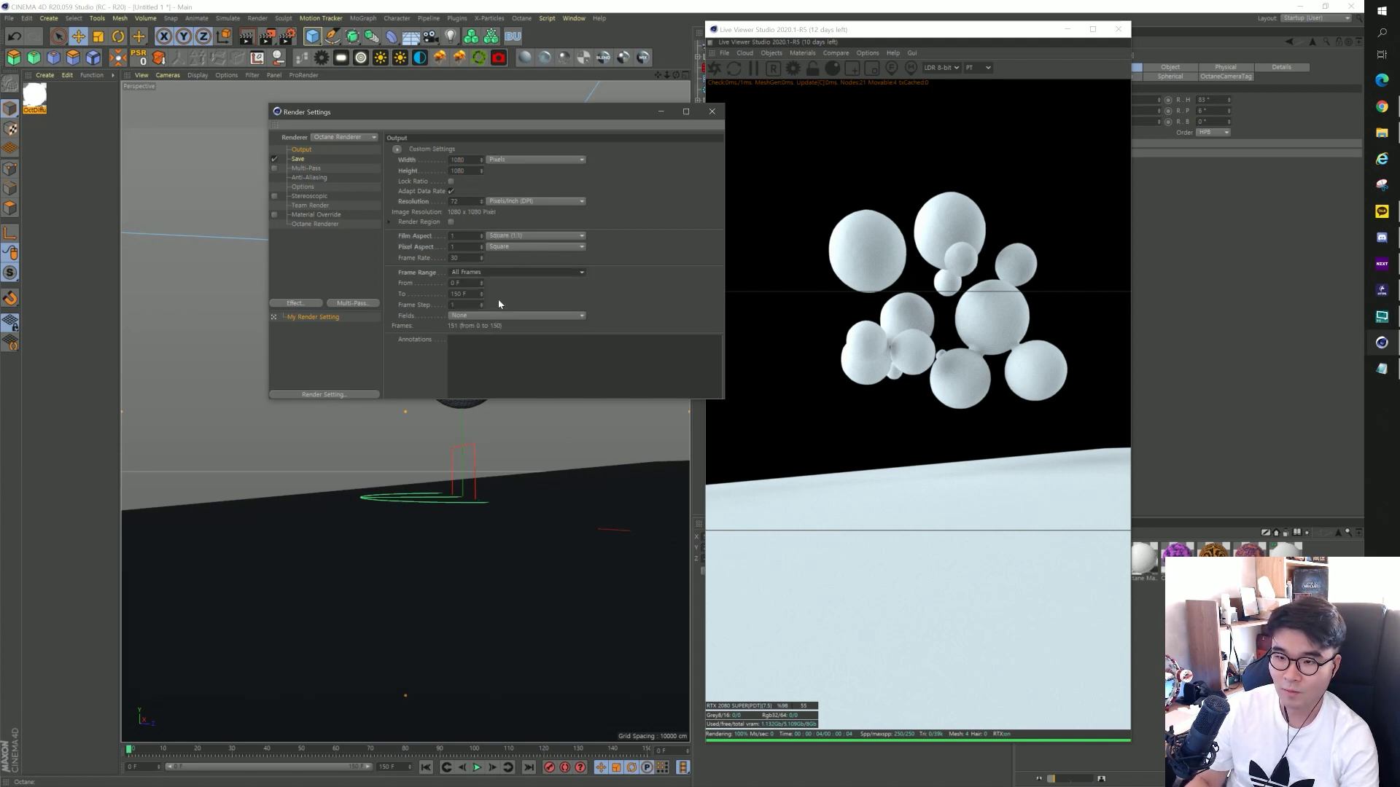
left_click(712, 113)
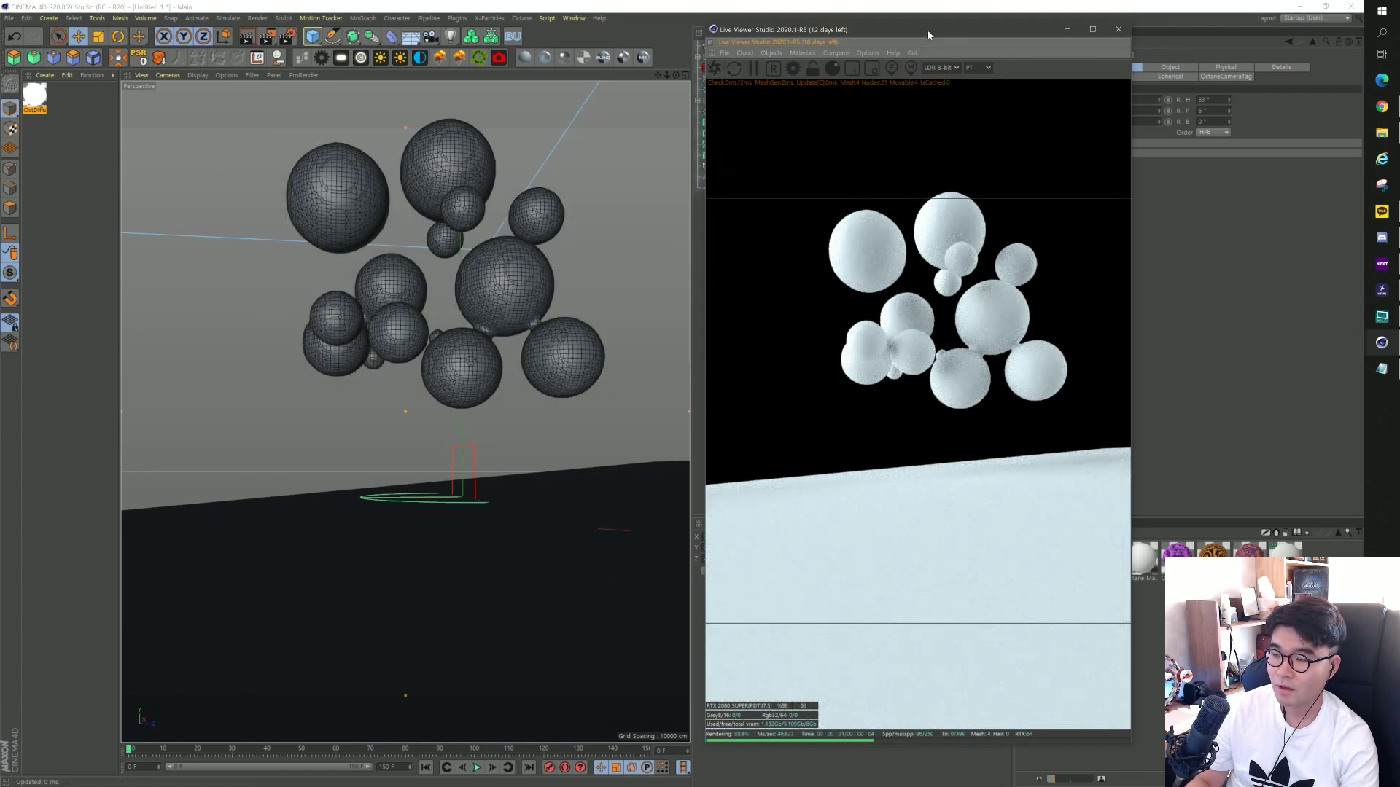
Lock the Octane Live Viewer to the render output resolution.
left_click_drag(890, 29, 809, 31)
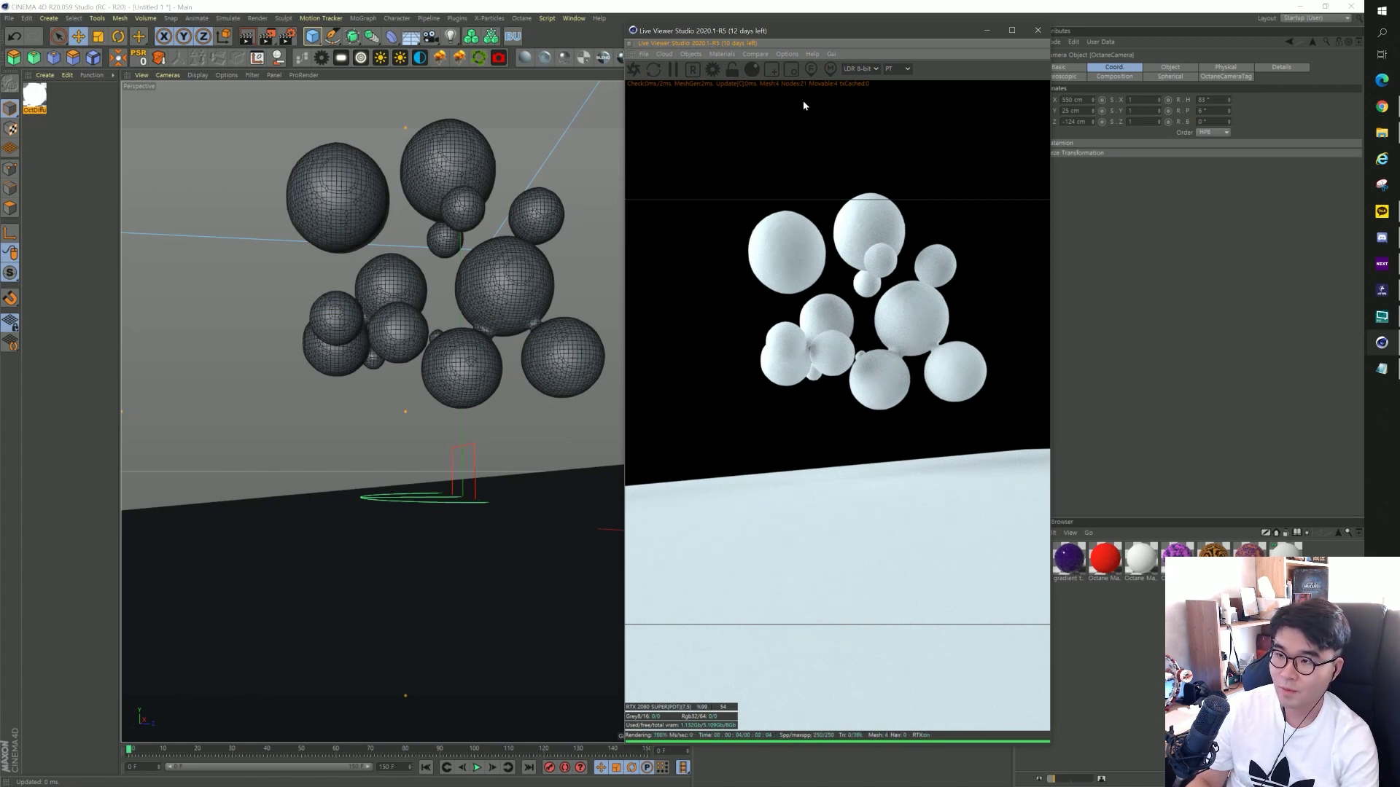
left_click(732, 71)
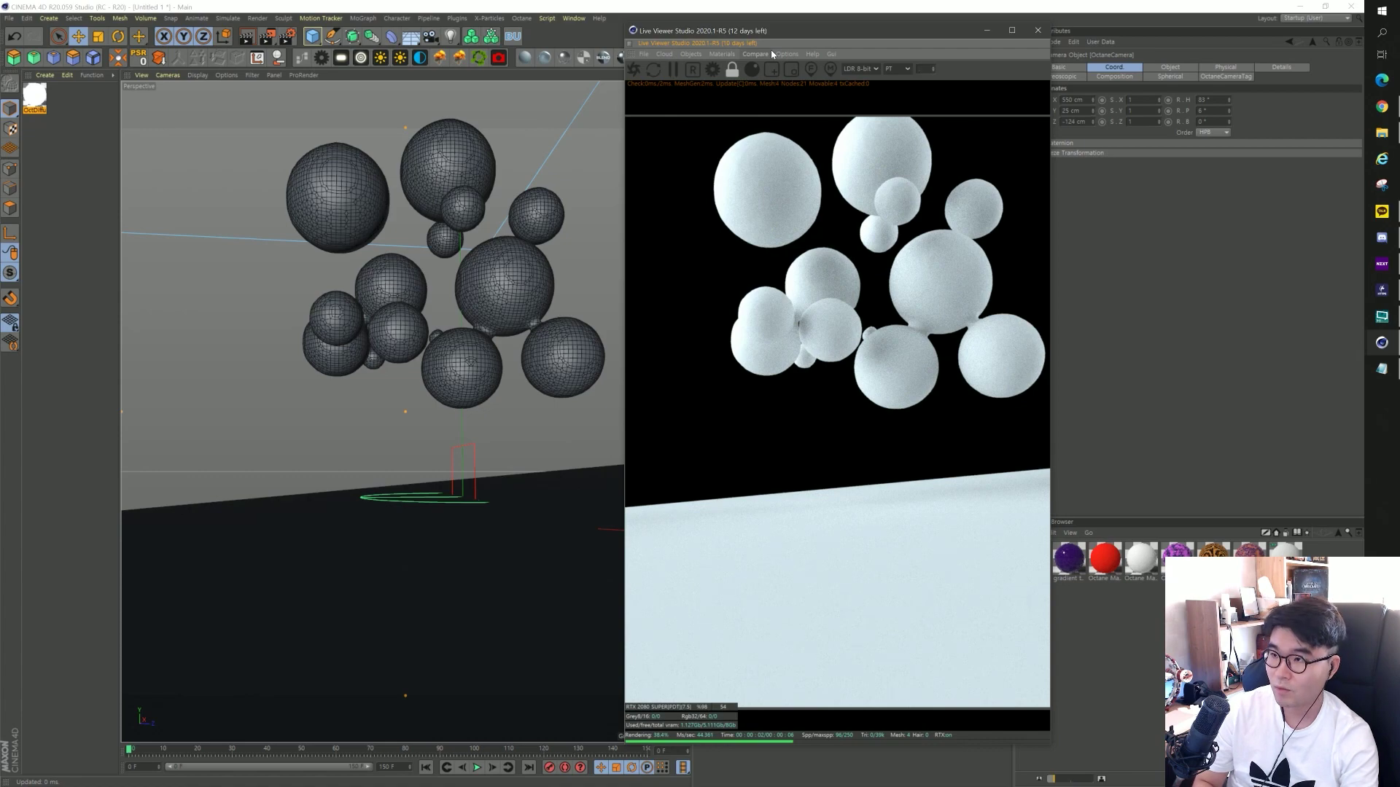
scroll(948, 291, "down", 3)
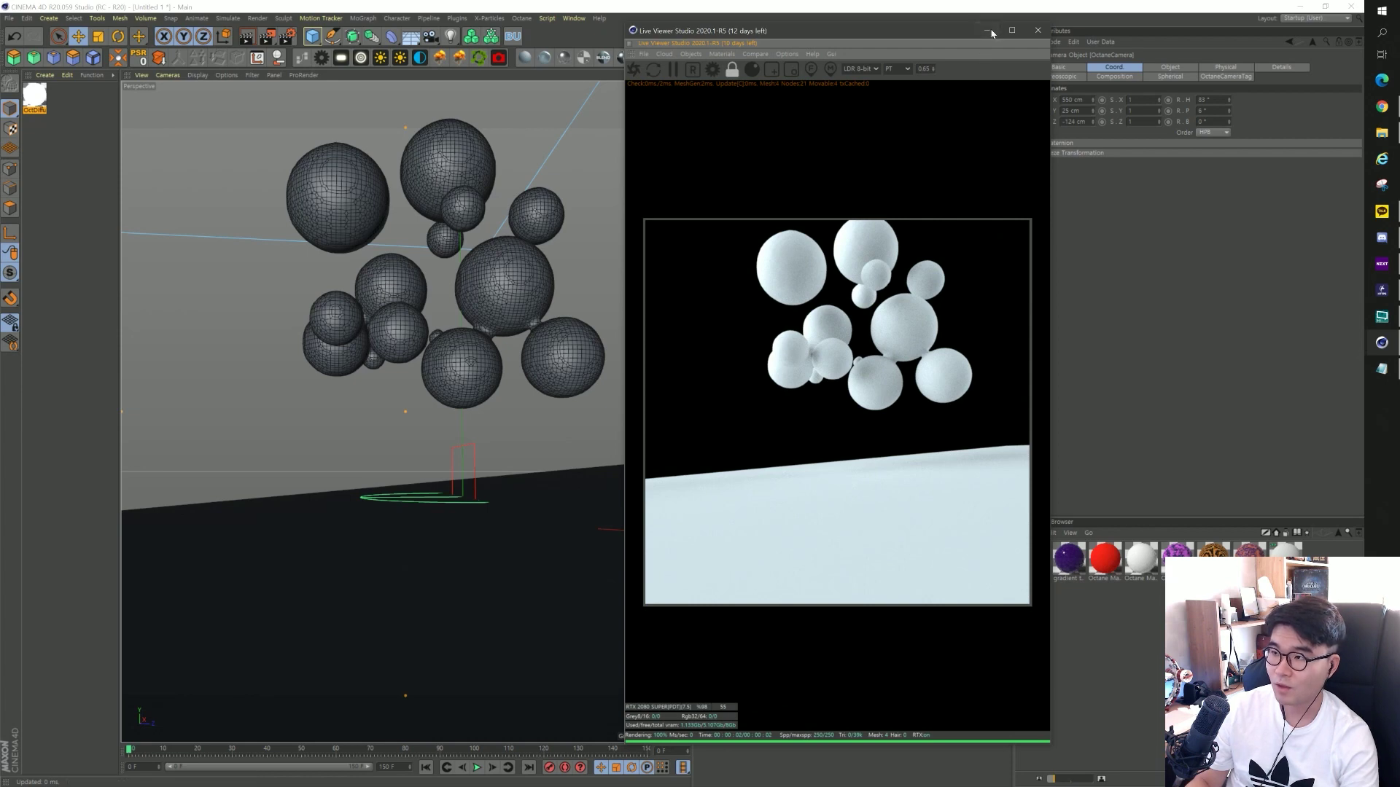
left_click_drag(941, 34, 620, 21)
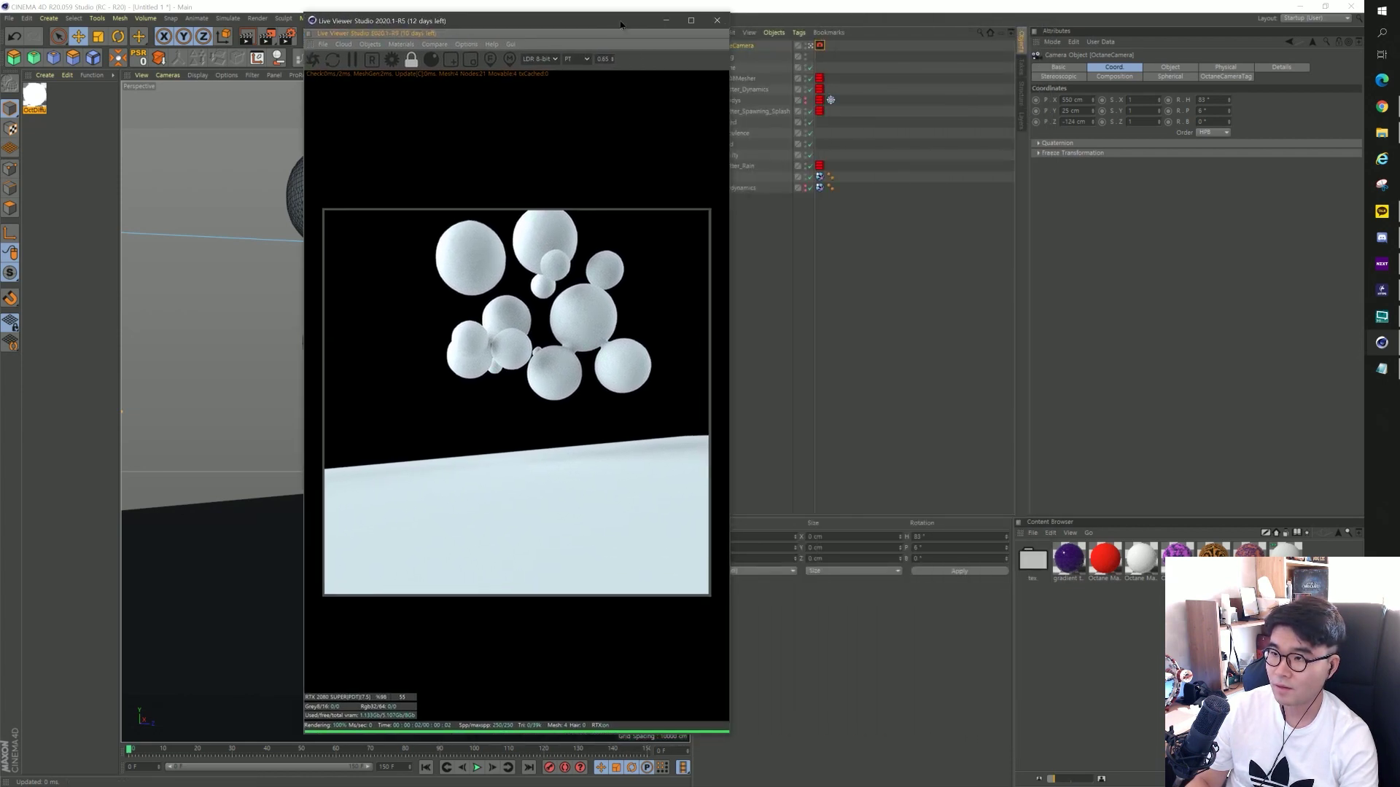
Set the OctaneCamera focal length to the Normal Lens (50 mm) preset.
left_click(1168, 67)
left_click(1196, 114)
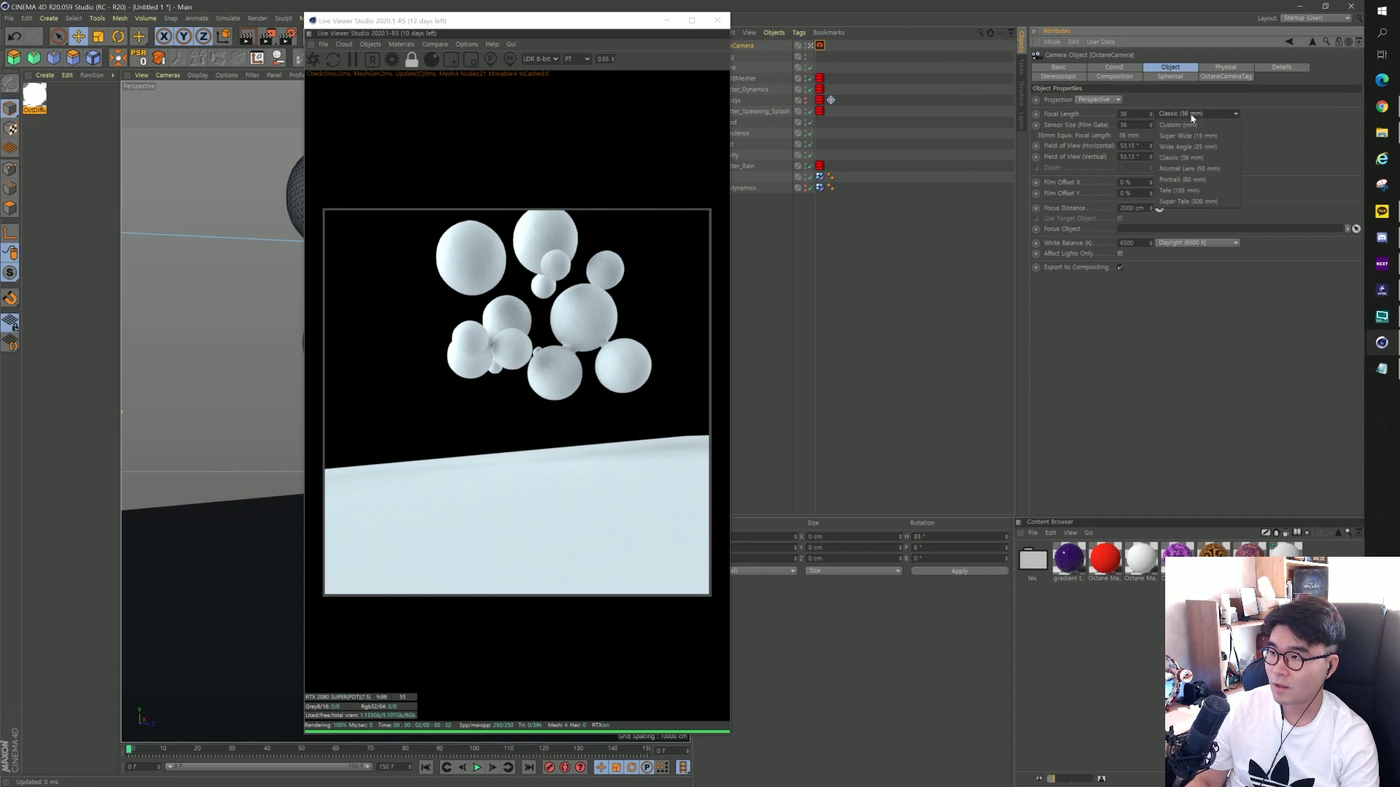
left_click(1189, 168)
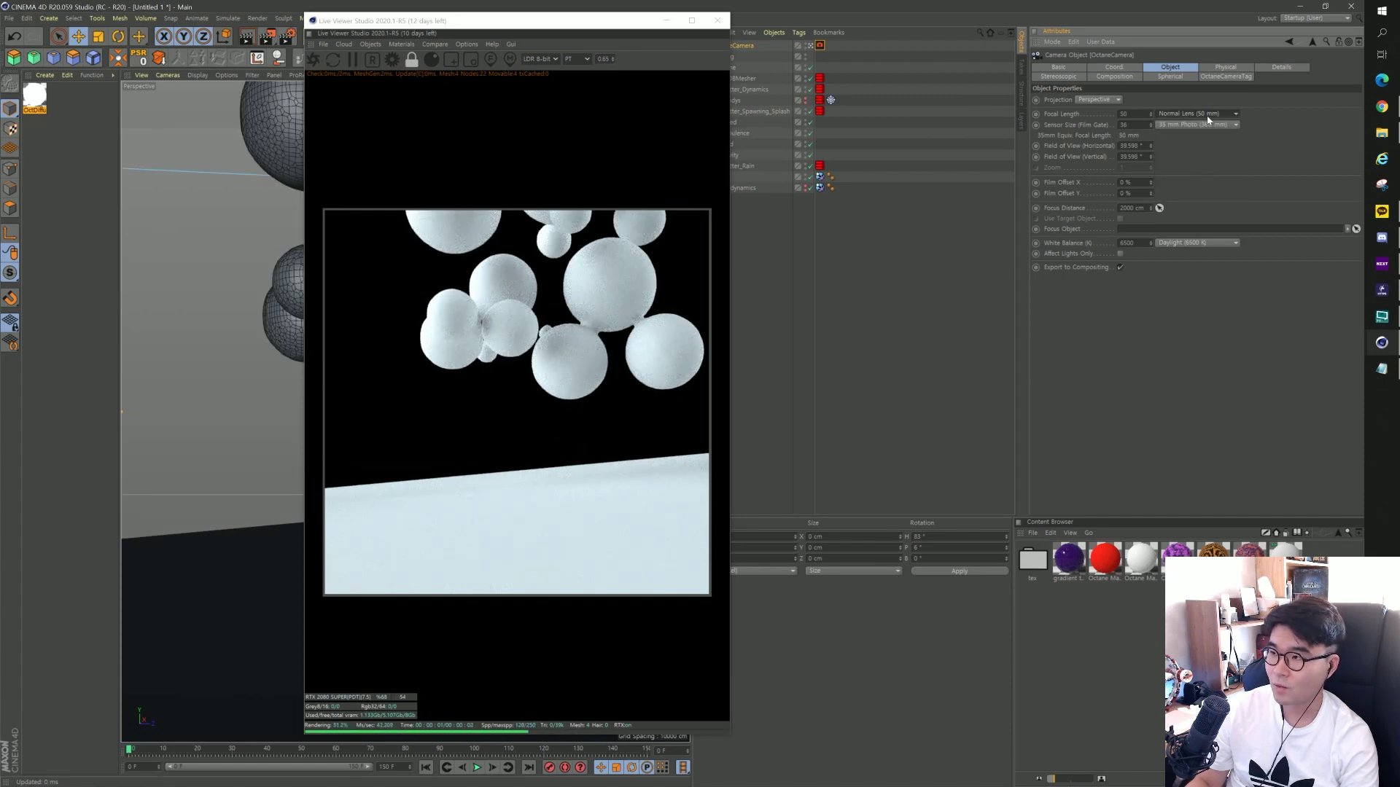
left_click_drag(437, 20, 381, 20)
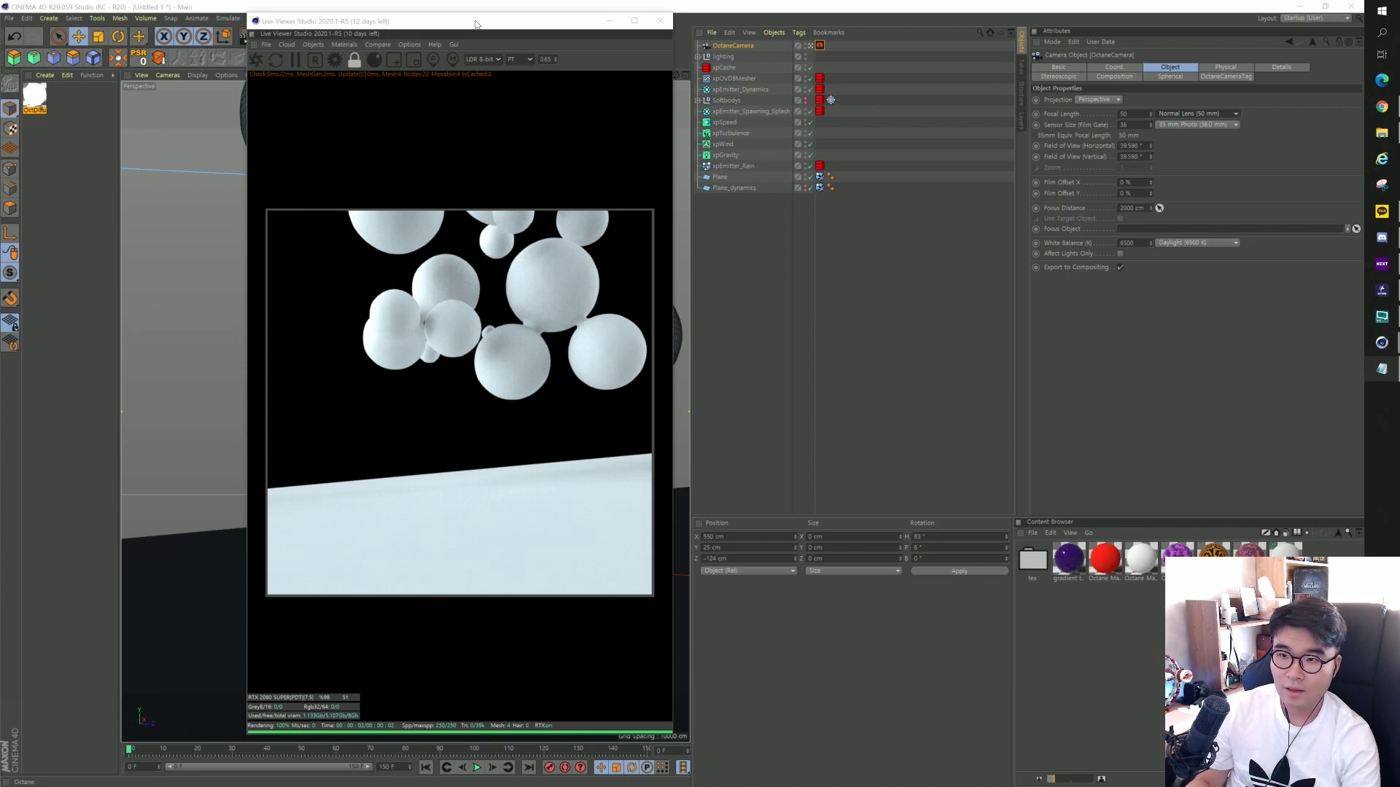
mouse_move(468, 20)
left_mouse_down()
mouse_move(631, 30)
mouse_move(643, 15)
mouse_move(492, 11)
mouse_move(864, 32)
left_mouse_up()
Create an Octane Glossy material with black diffuse and 0.1 roughness.
left_click(48, 138)
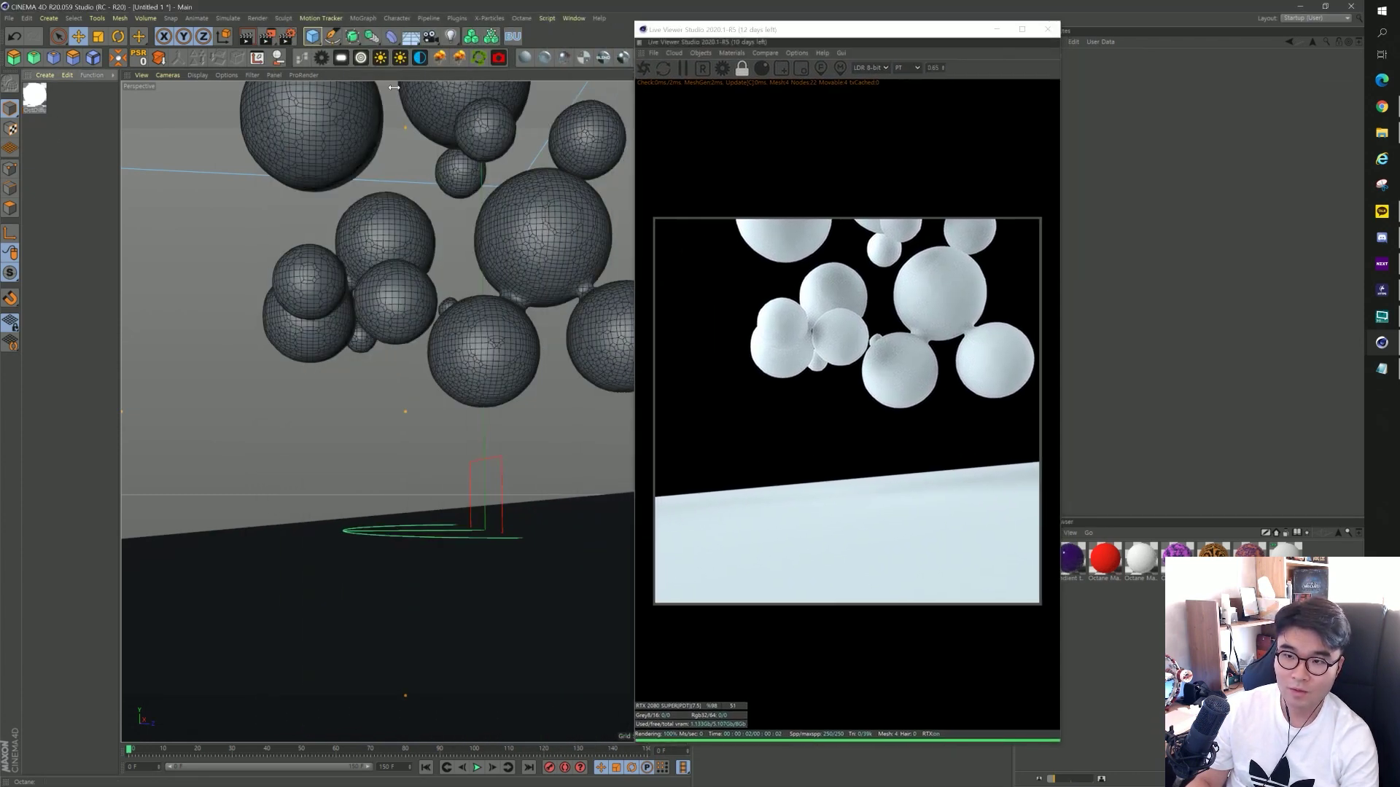
left_click(546, 65)
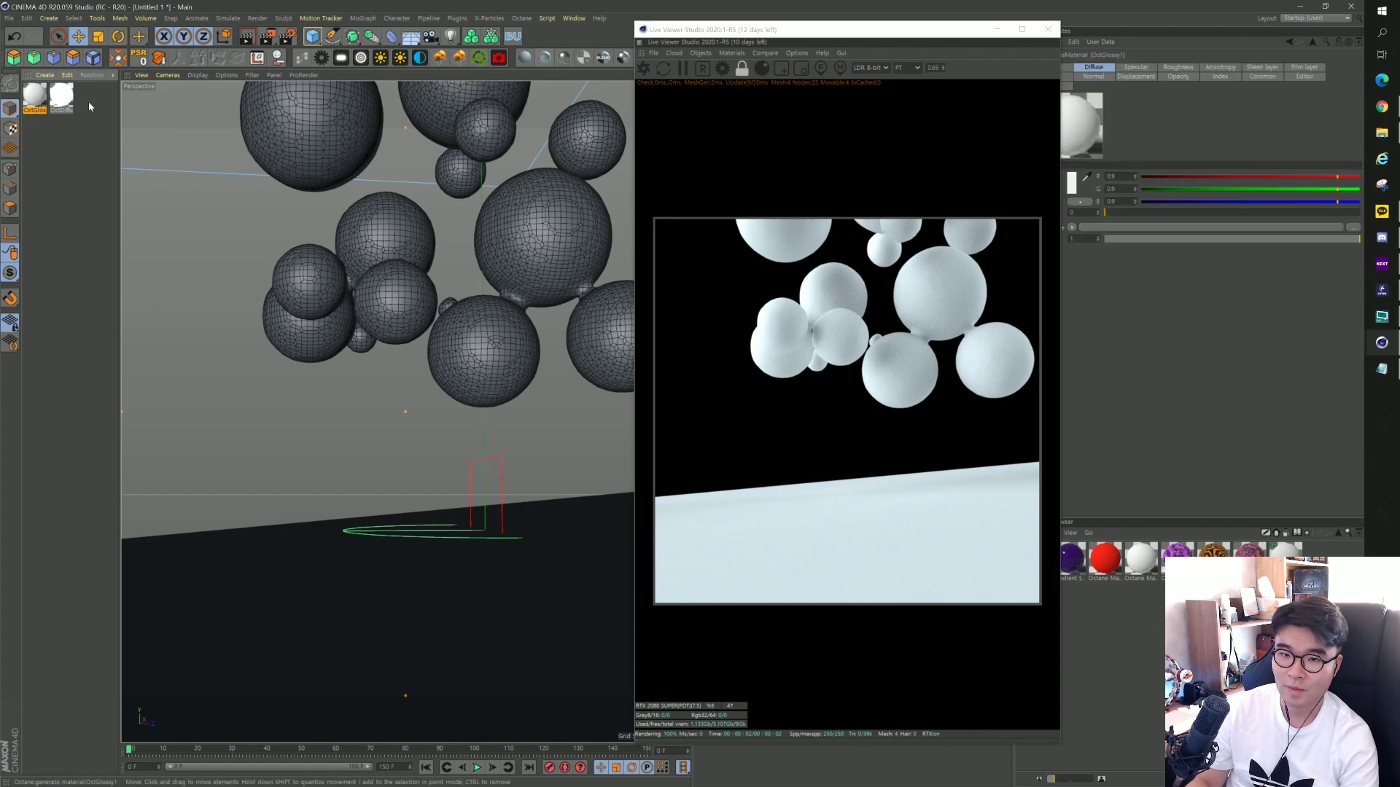
double_click(39, 103)
left_click(310, 124)
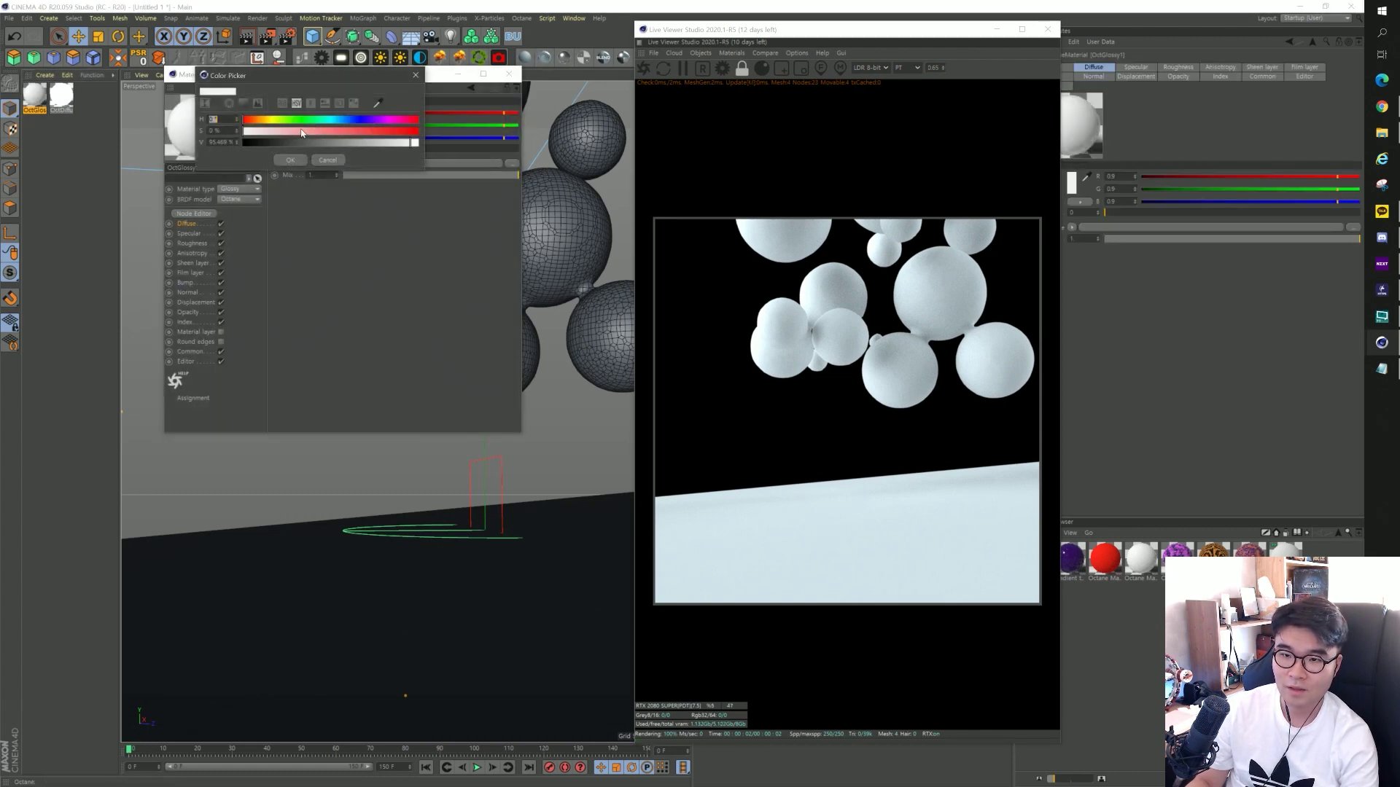
left_click(279, 159)
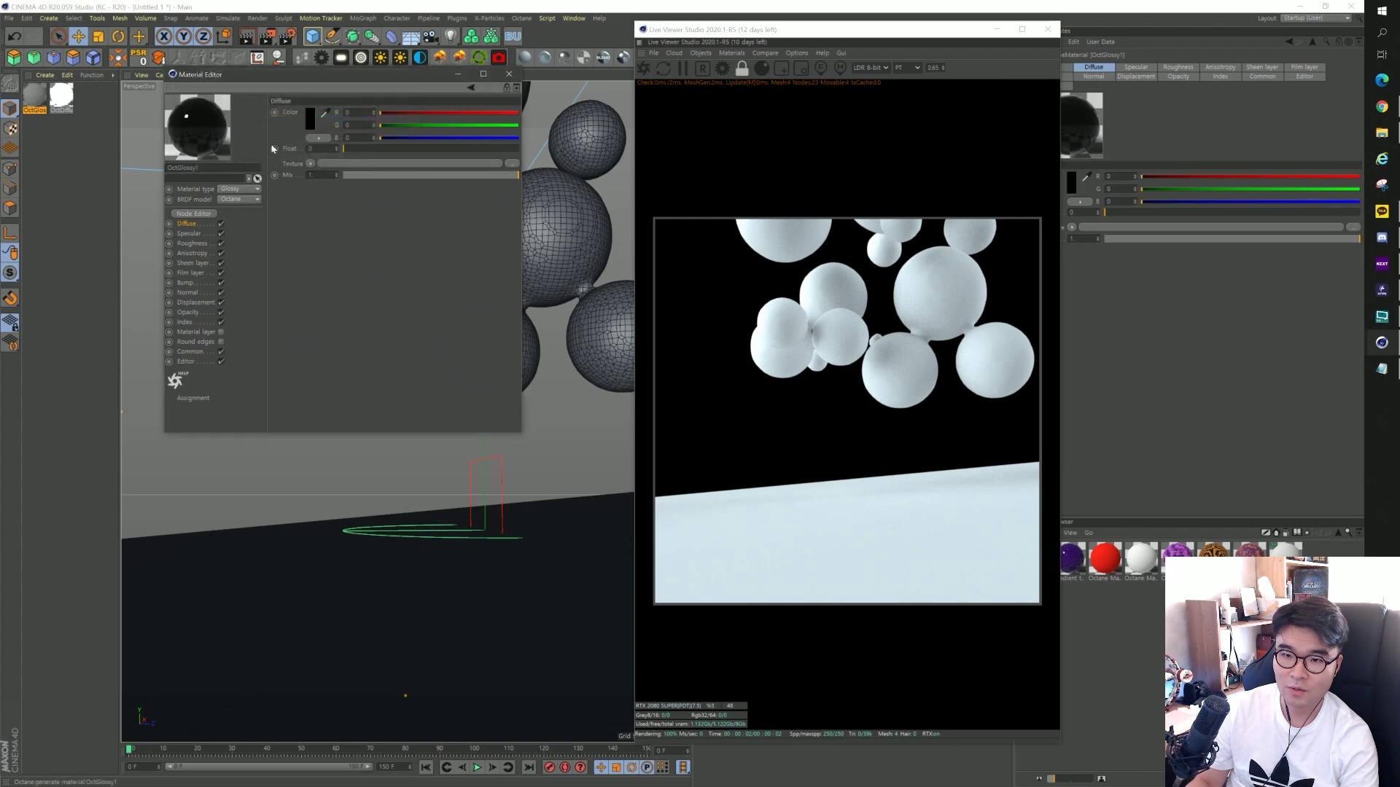
left_click(191, 244)
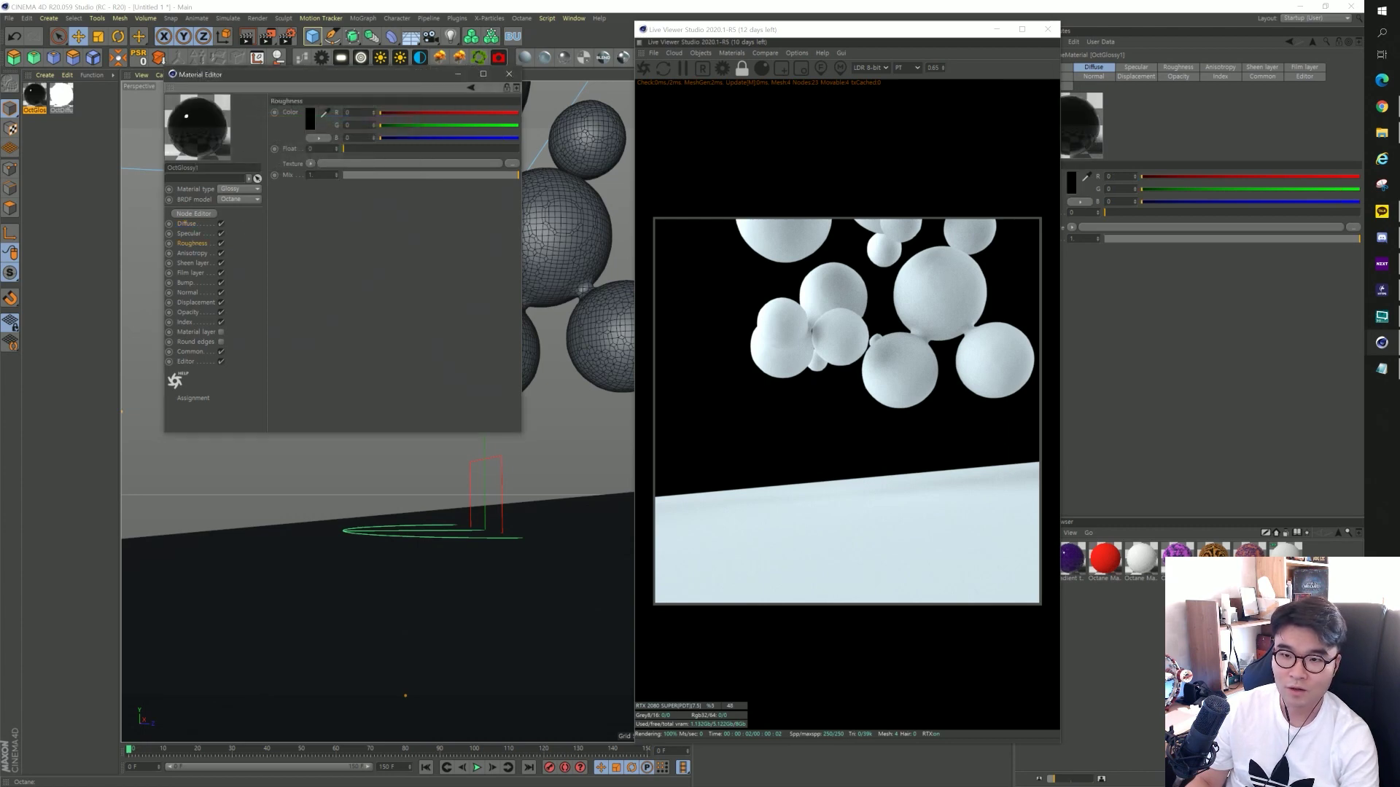
type("0.1")
key("Return")
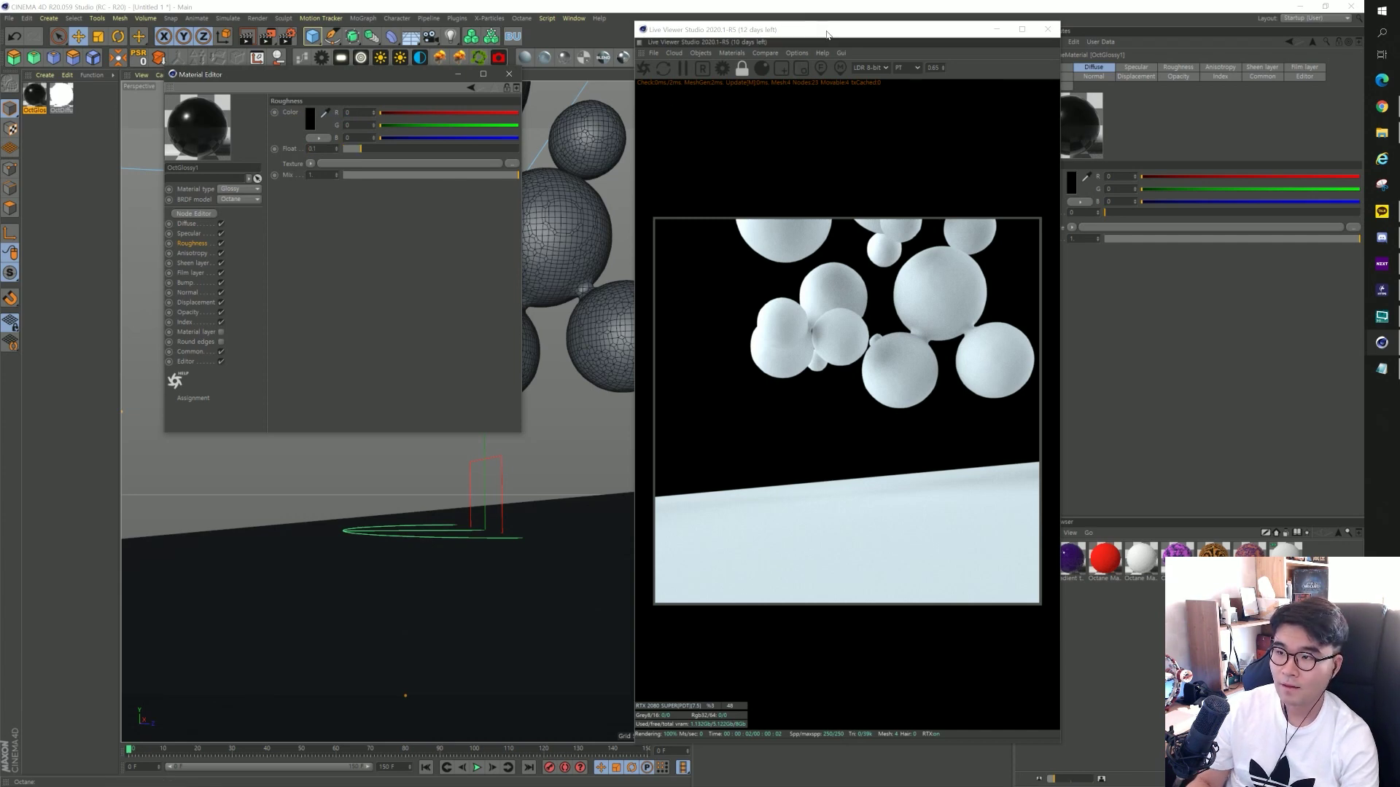
Apply the glossy material to the Plane and give it a mid-grey specular colour.
mouse_move(827, 34)
left_mouse_down()
mouse_move(515, 55)
mouse_move(453, 35)
left_mouse_up()
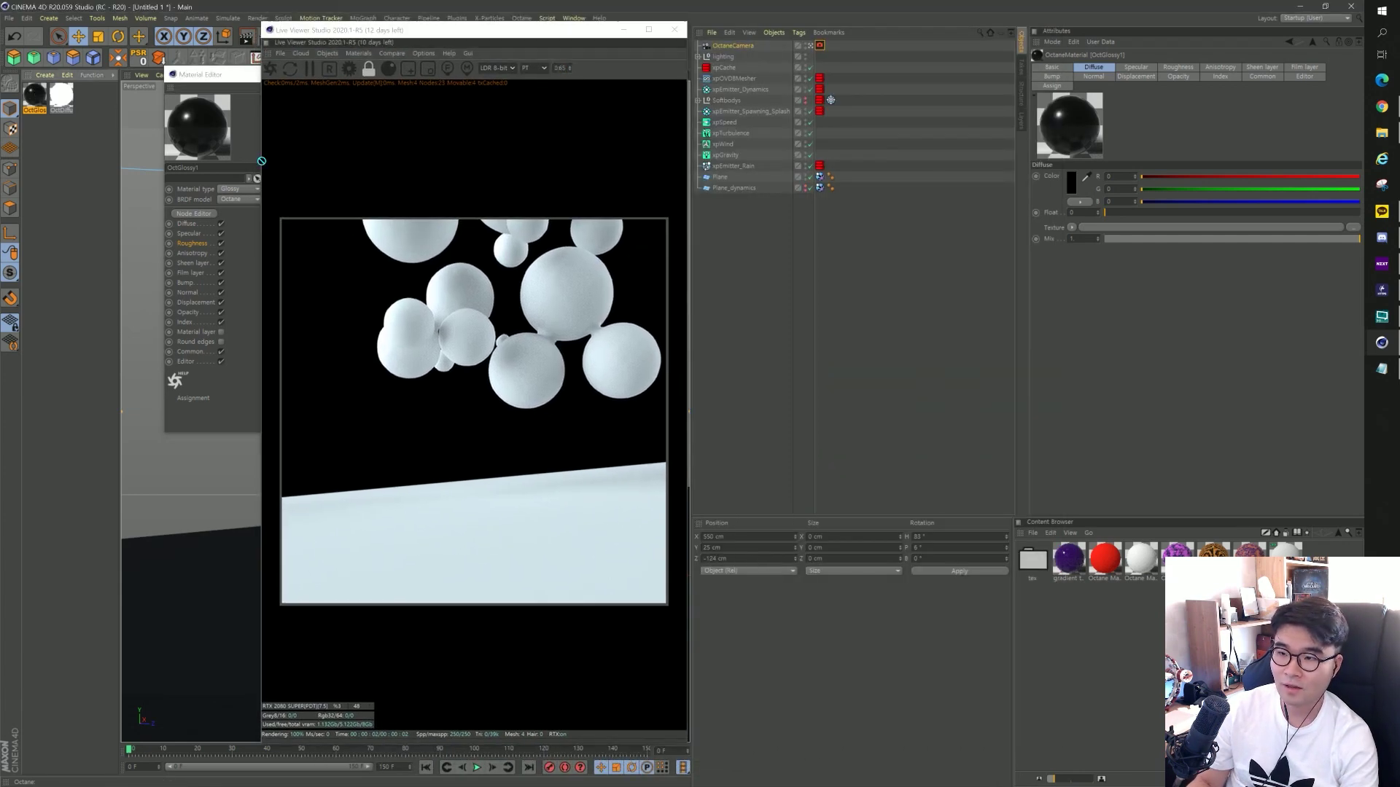
left_click_drag(726, 180, 724, 178)
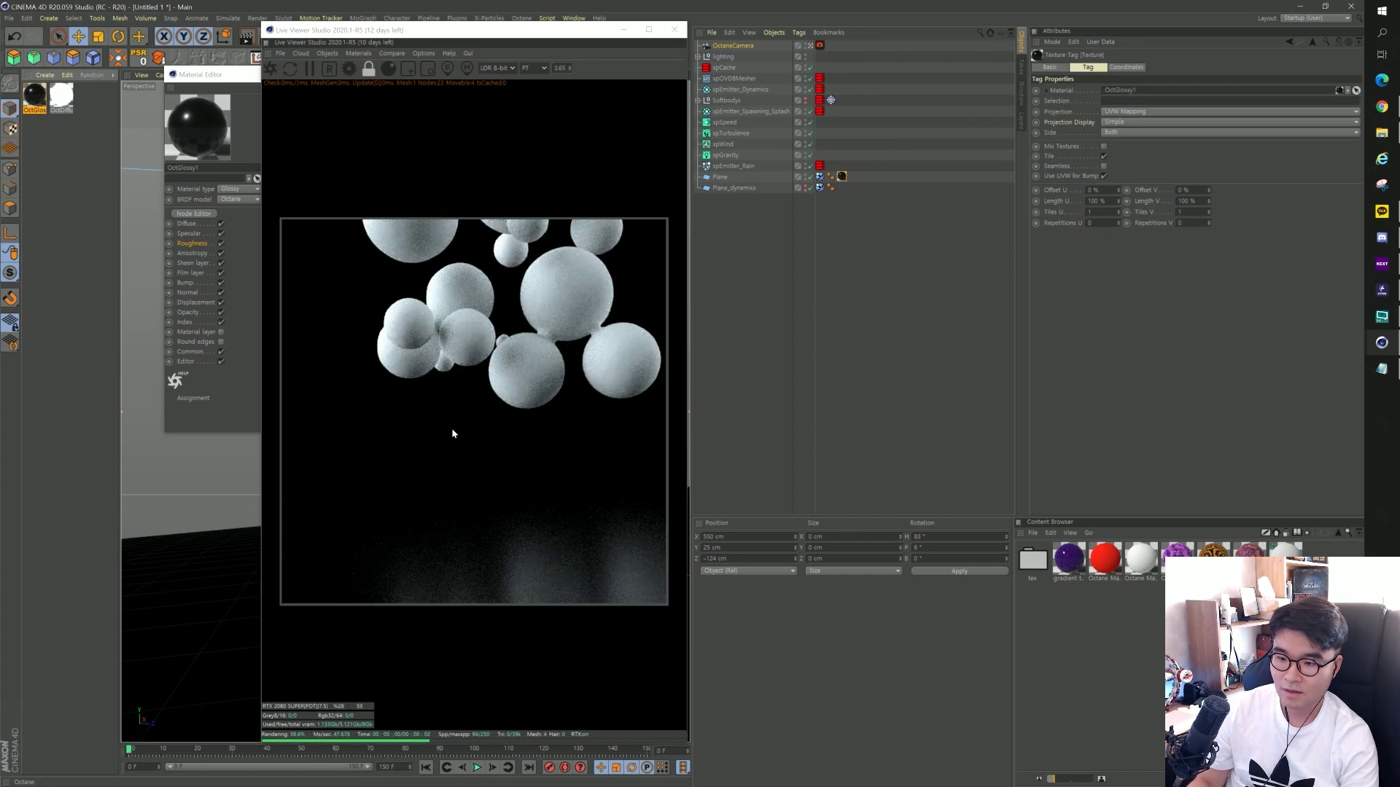
left_click_drag(515, 45, 809, 55)
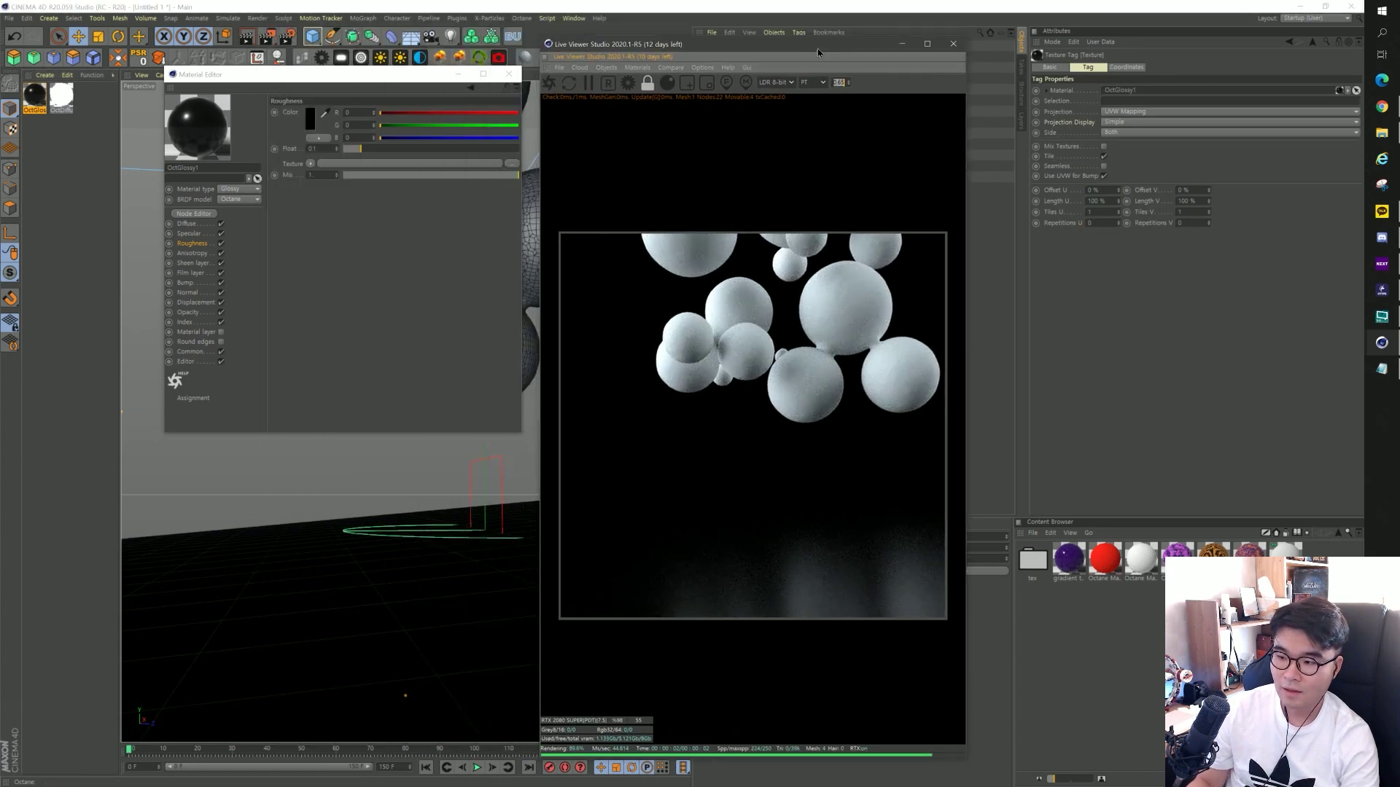
left_click(188, 233)
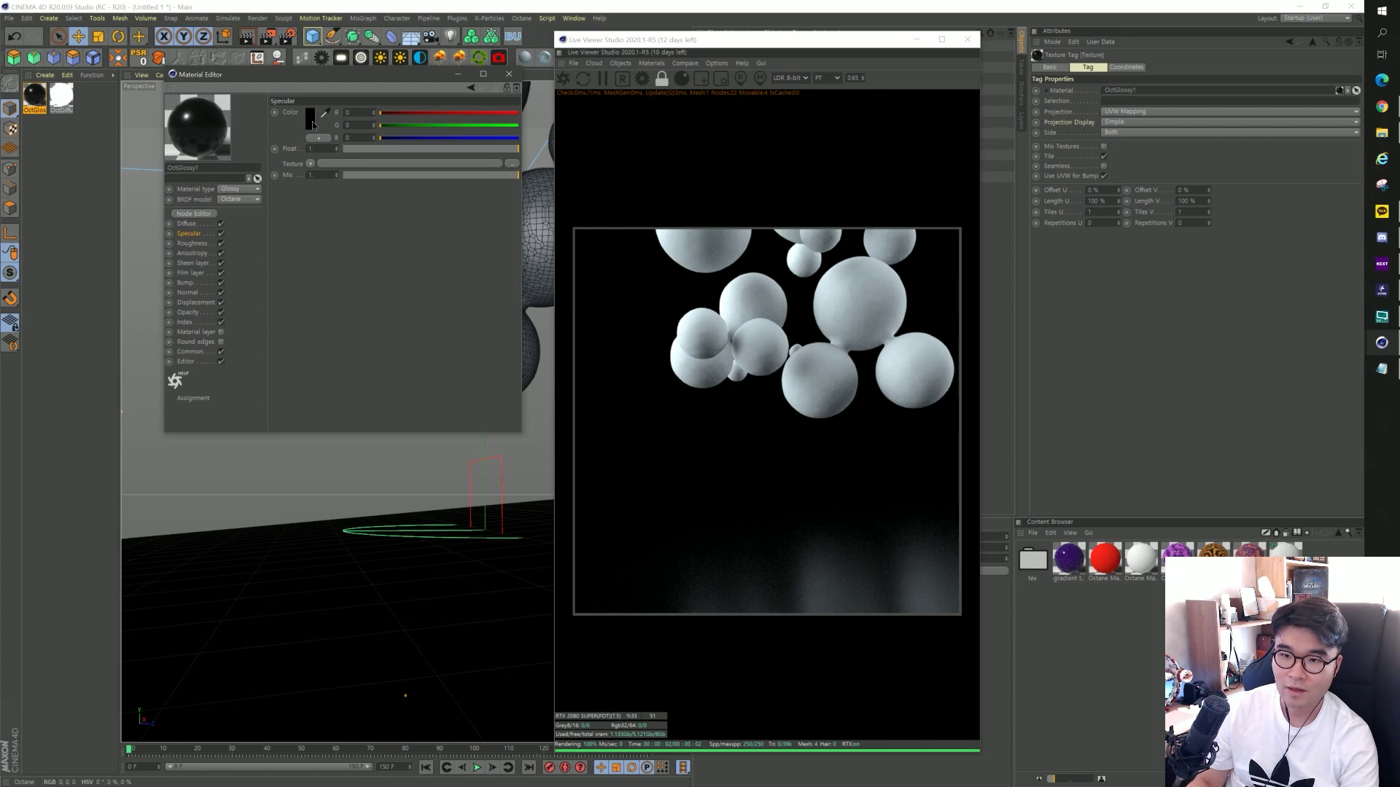
left_click(312, 121)
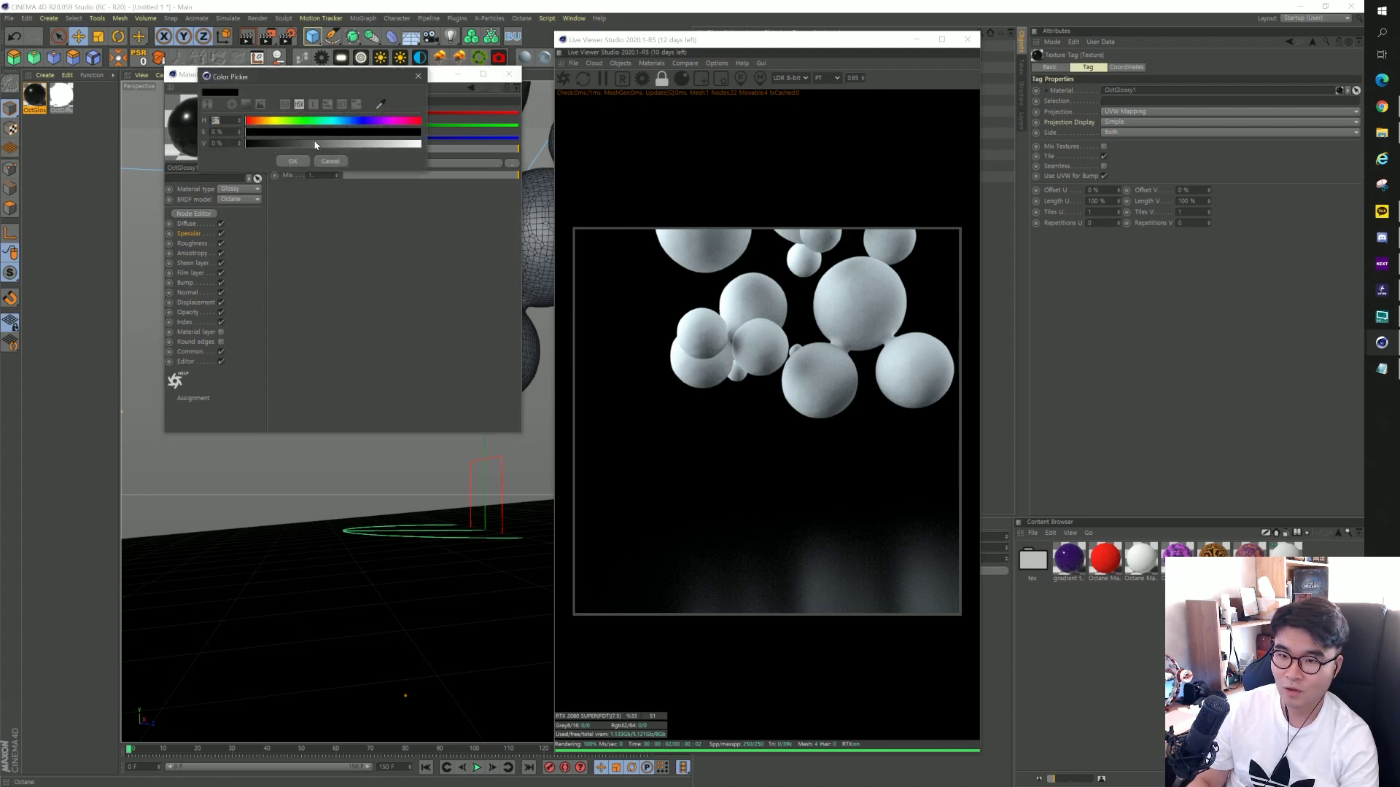
left_click_drag(313, 147, 318, 145)
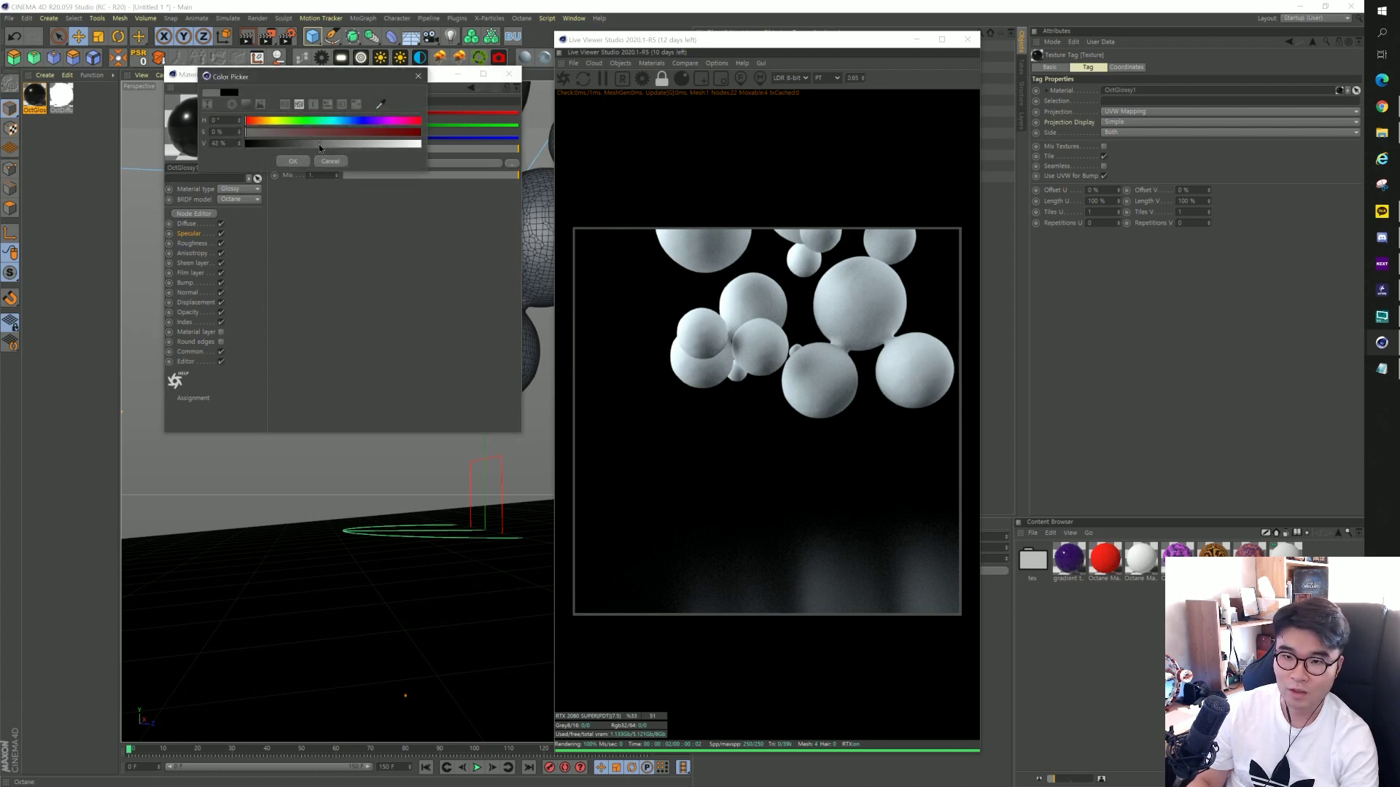
left_click(292, 162)
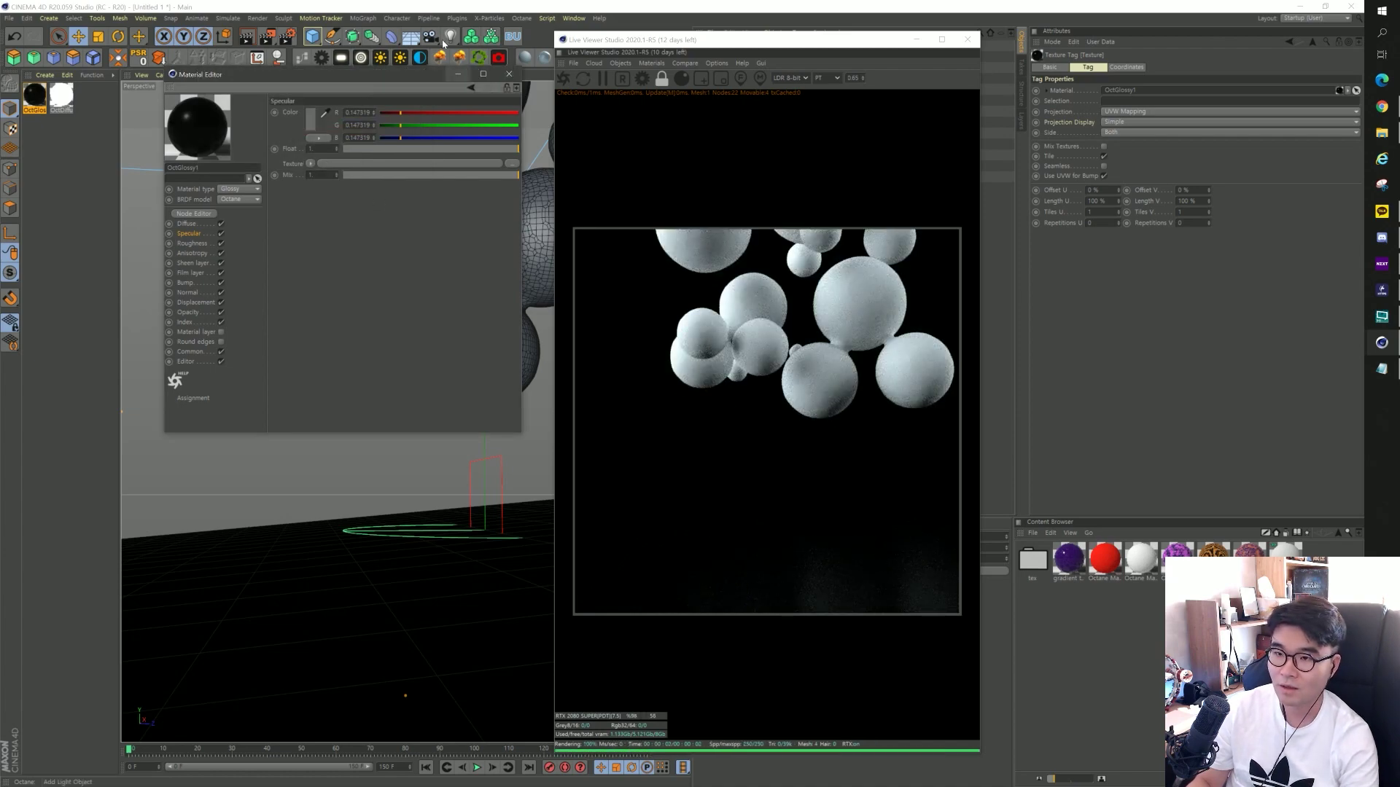
Play the animation and fine-tune the specular to a 61% grey, then close the editor.
left_click(639, 422)
left_click(479, 768)
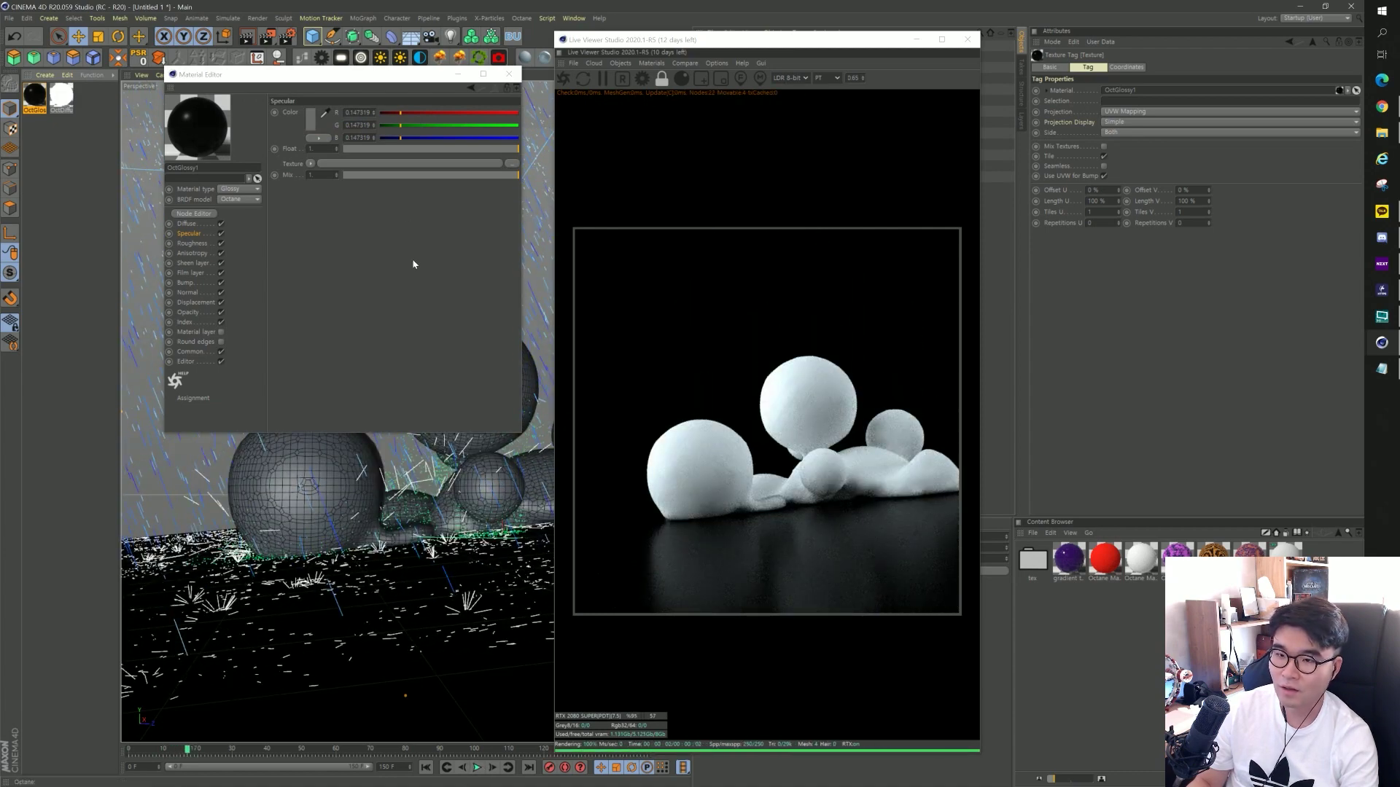
left_click(310, 118)
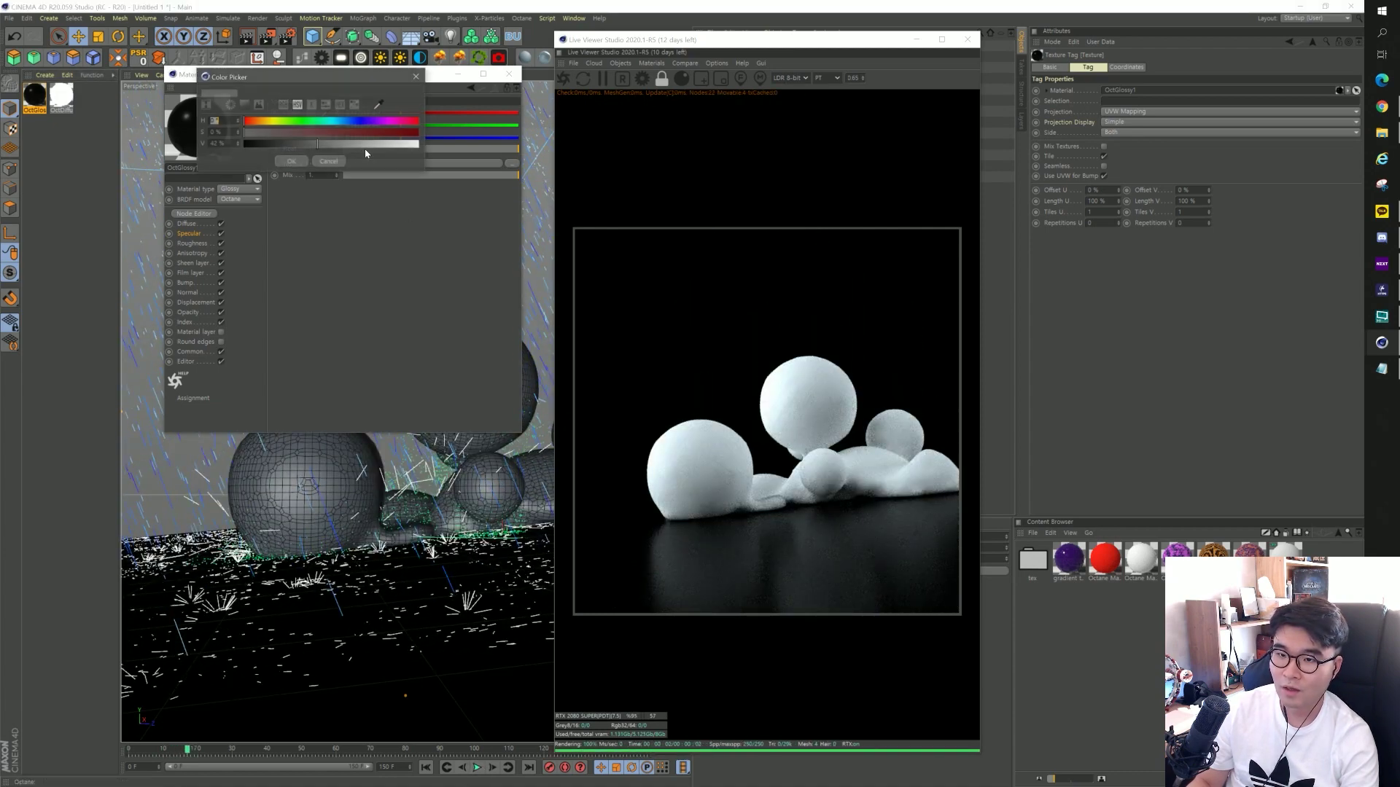
left_click(290, 162)
left_click(423, 156)
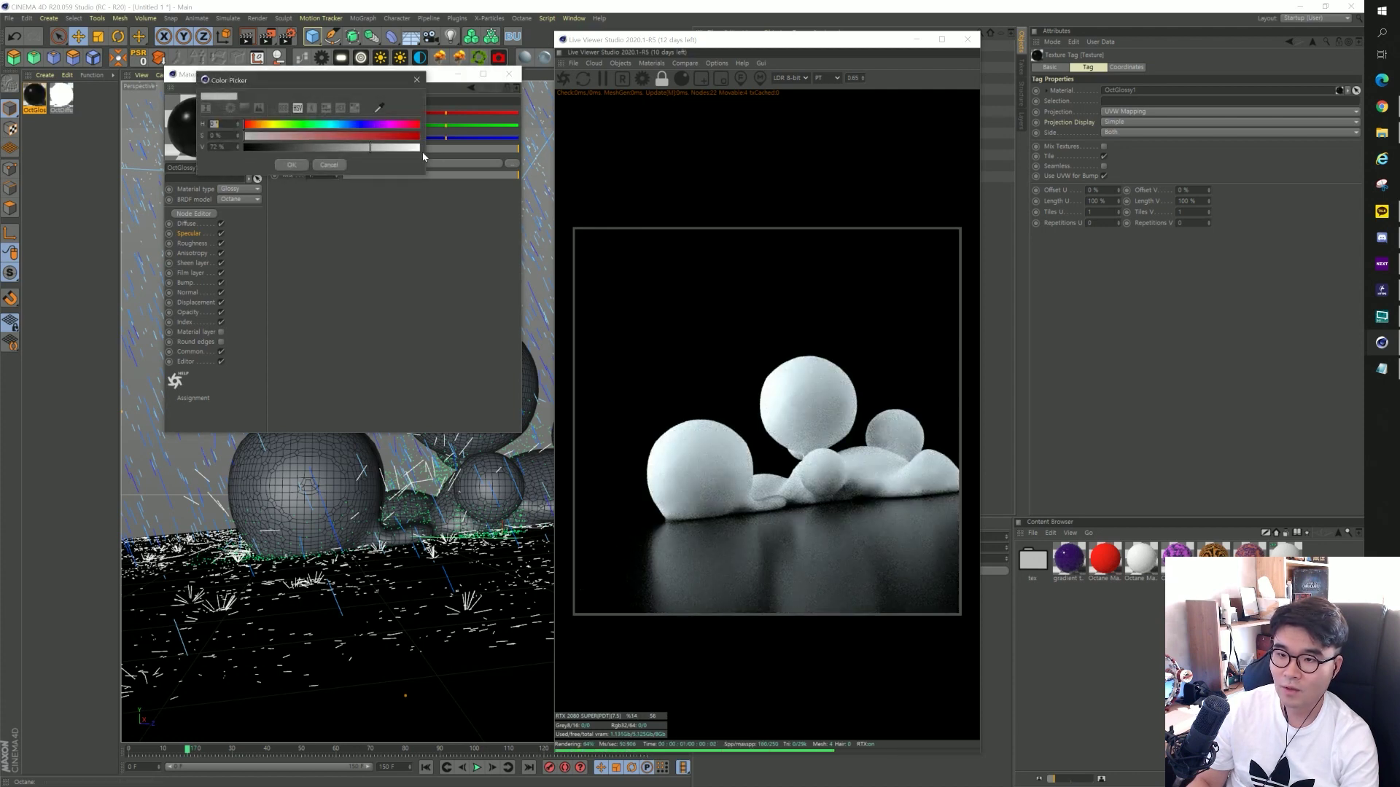
left_click(290, 164)
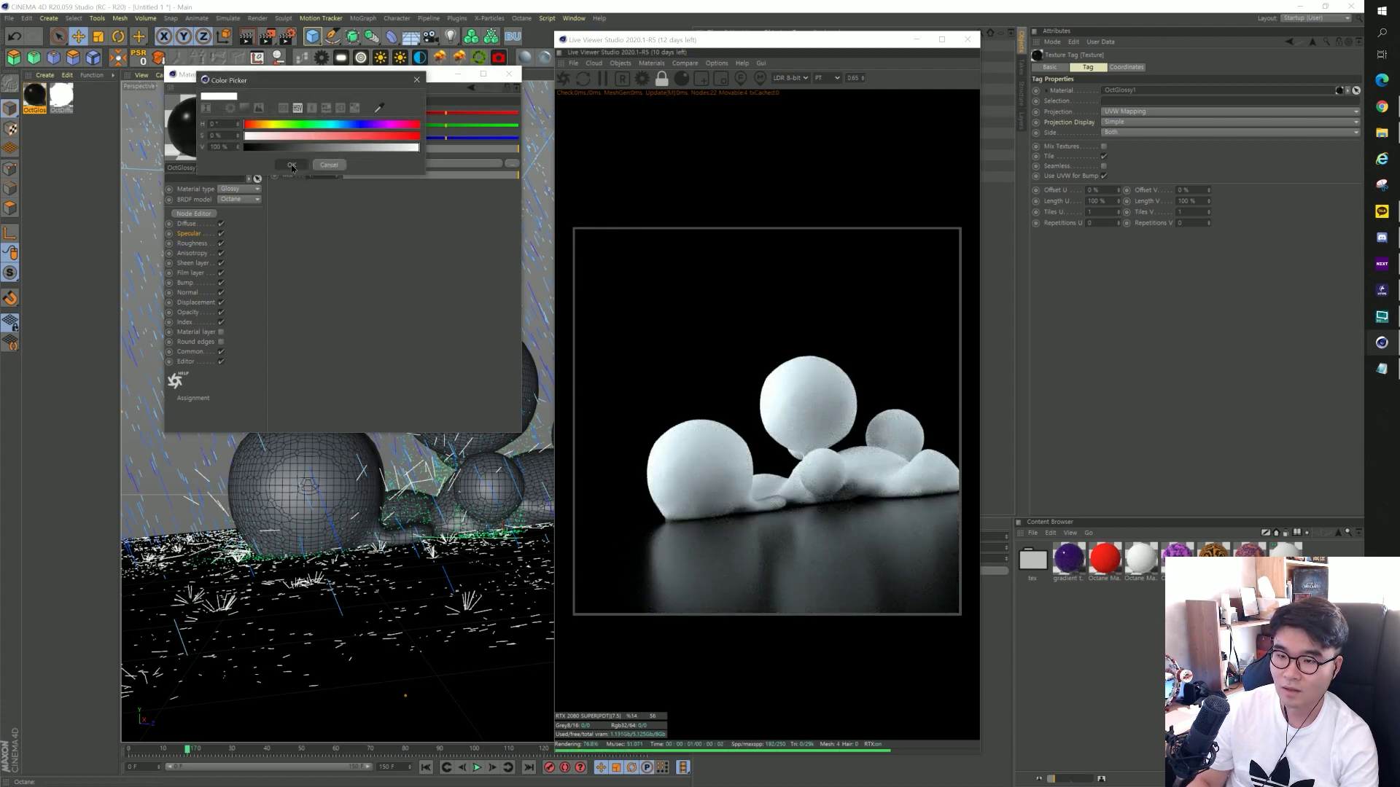
left_click(311, 120)
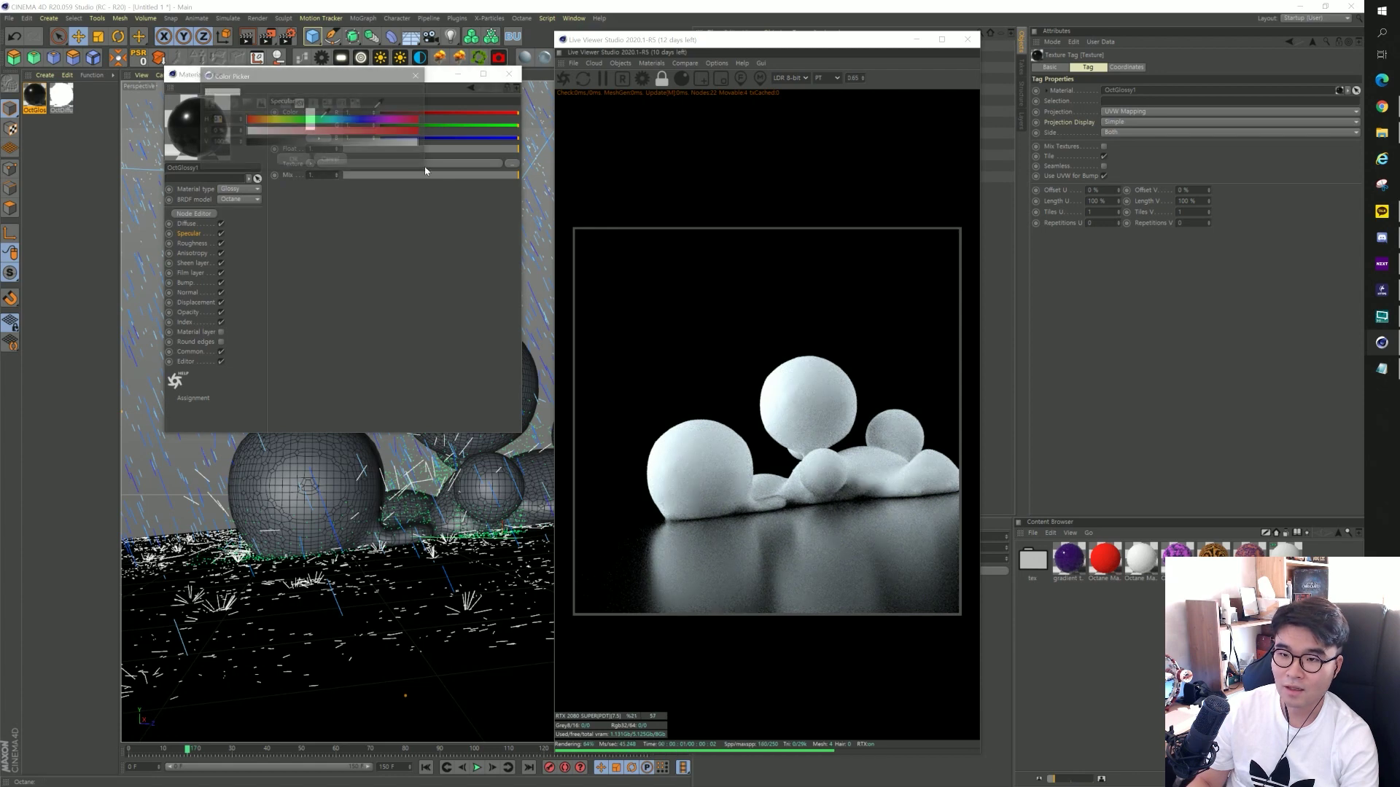
left_click_drag(420, 143, 354, 144)
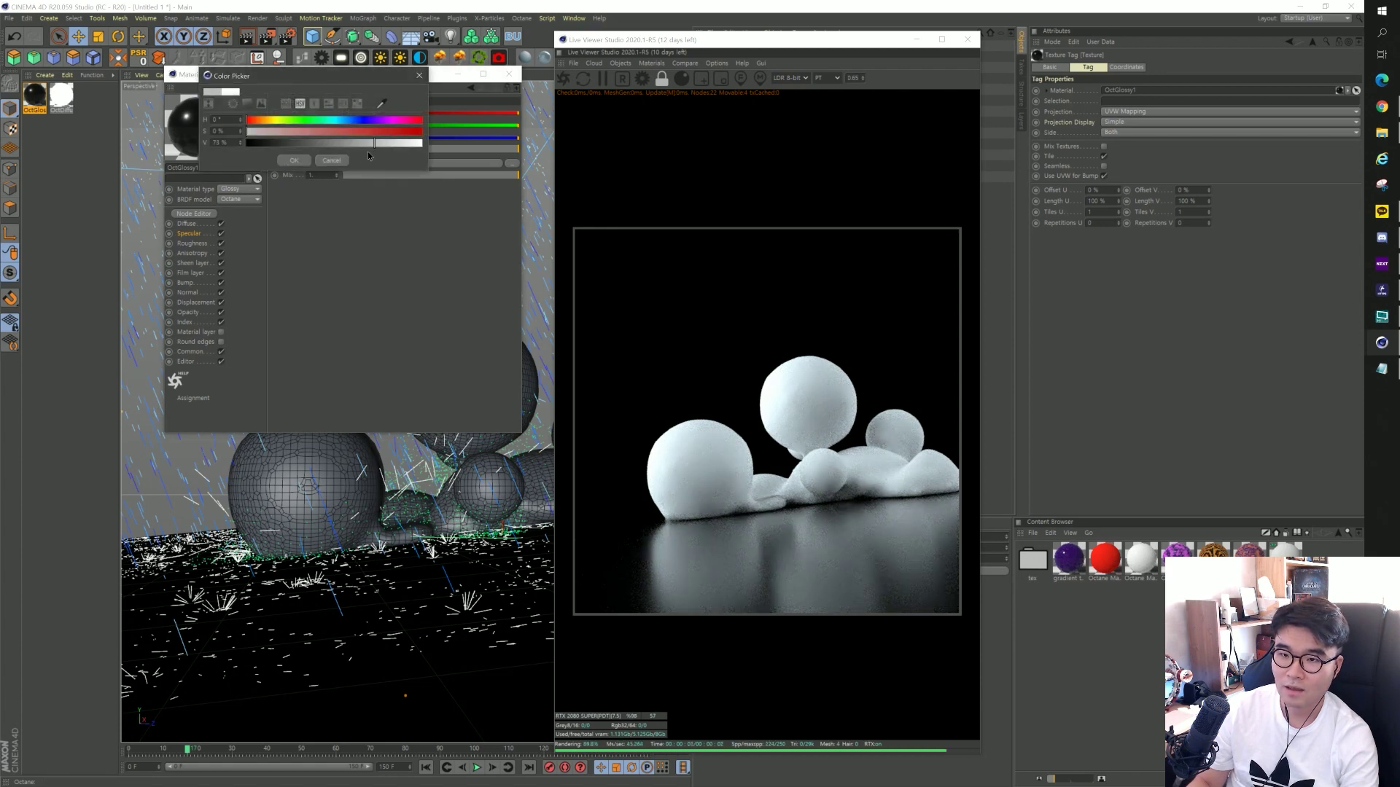
left_click(294, 160)
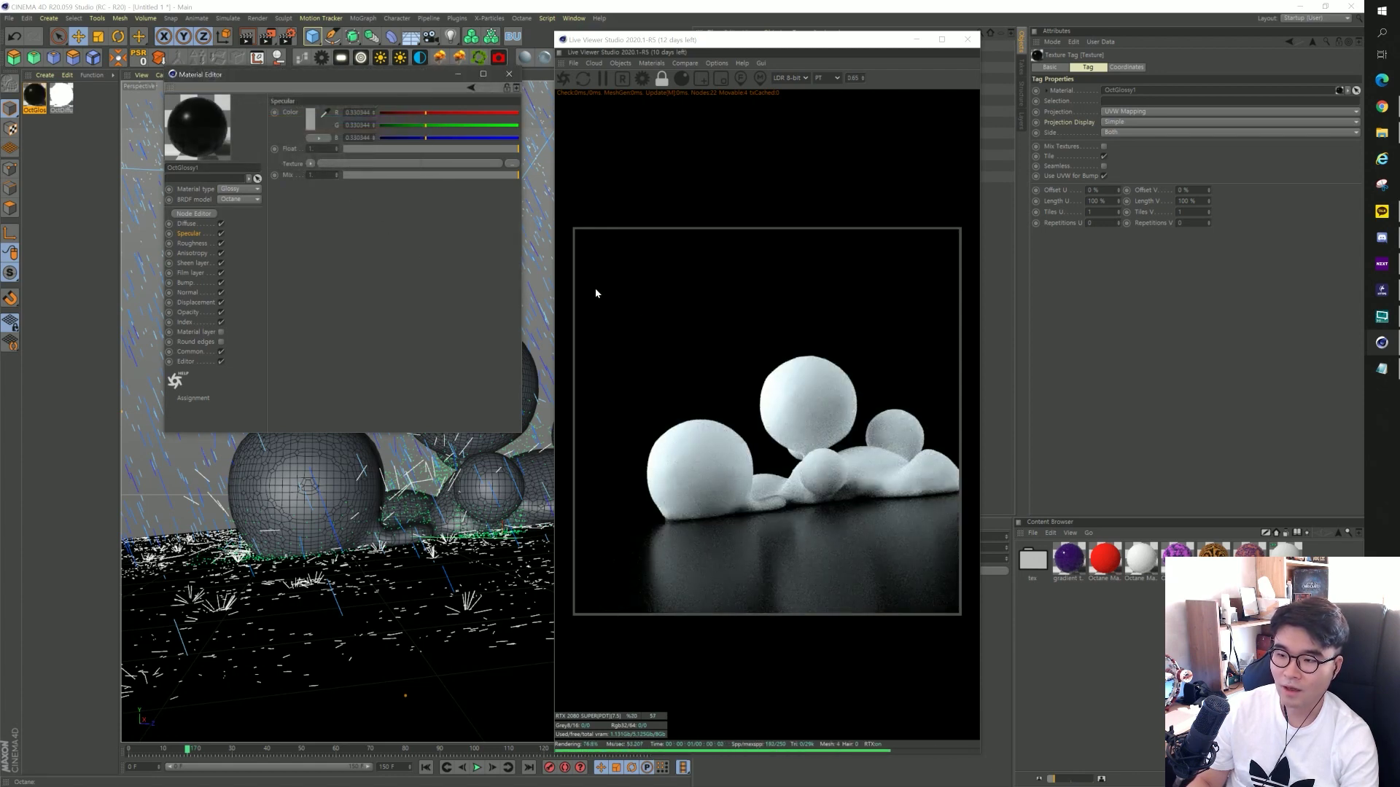
left_click(510, 75)
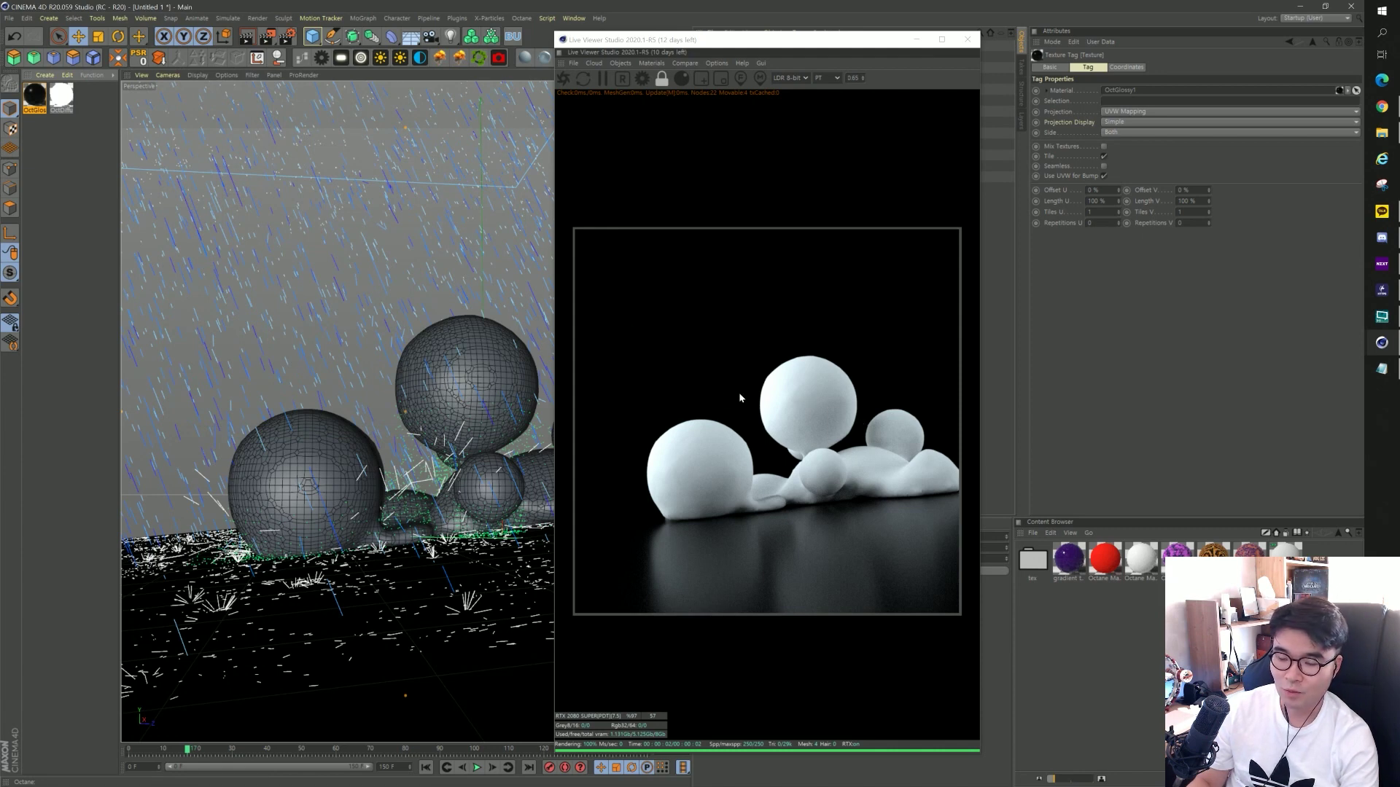
Create an Octane Specular material and apply it to xpOVDBMesher.
left_click_drag(693, 45, 737, 40)
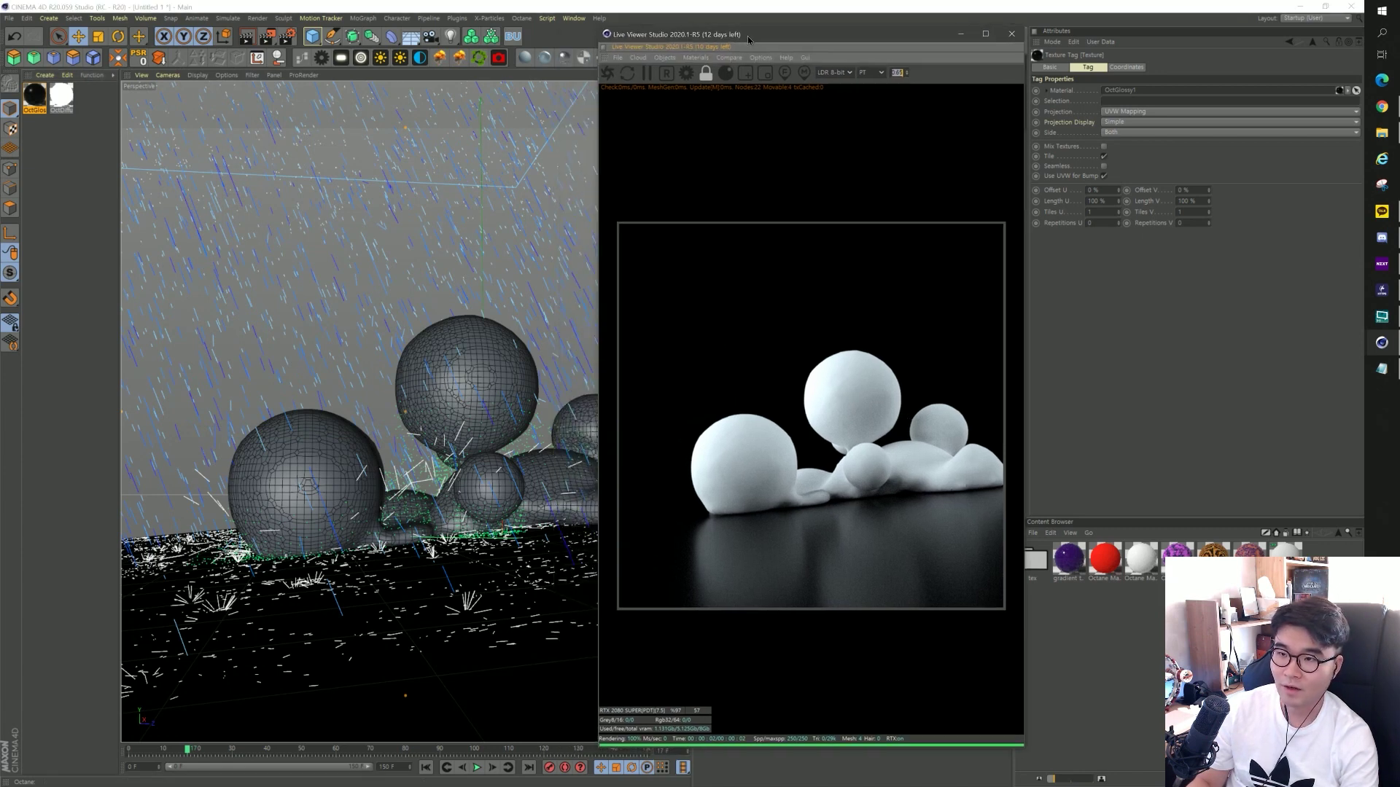
left_click(583, 58)
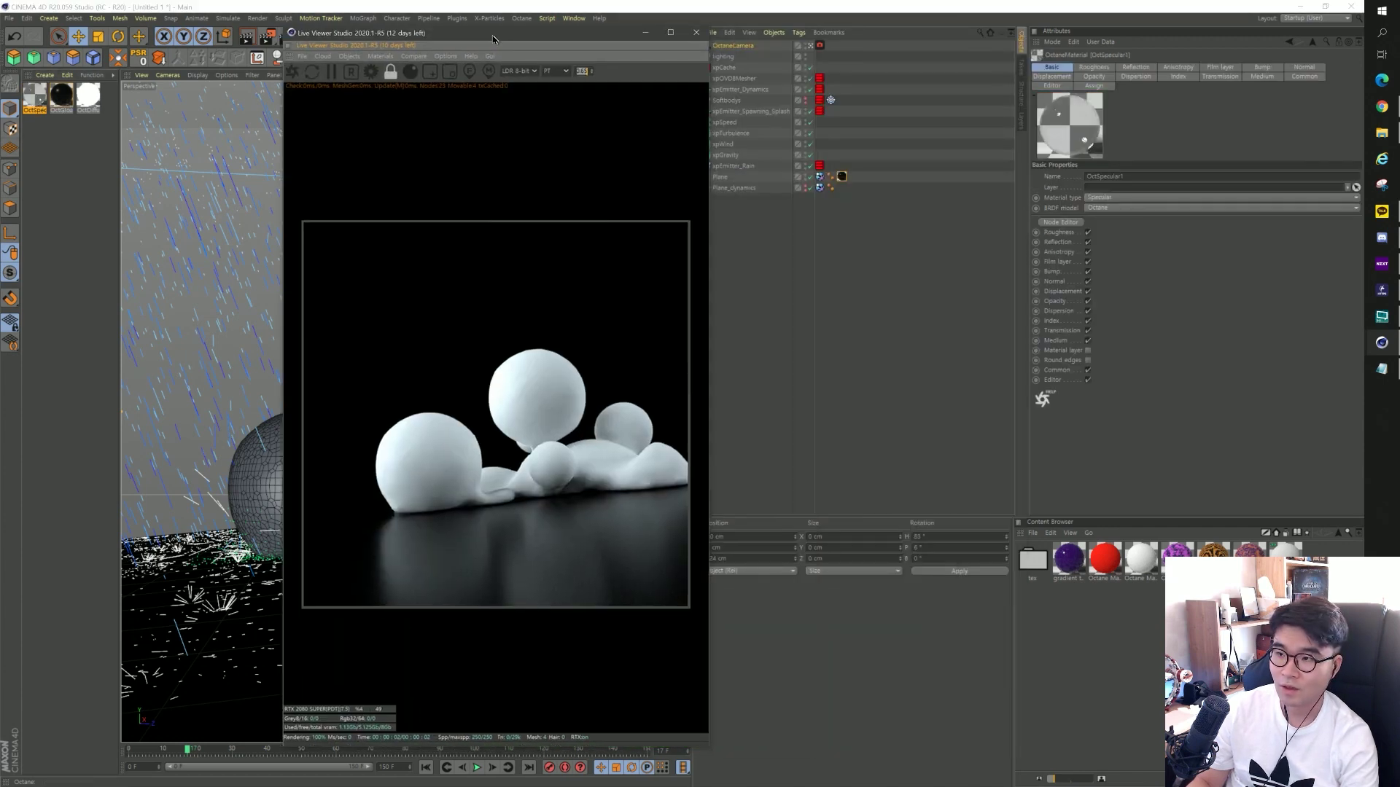
left_click_drag(809, 41, 458, 39)
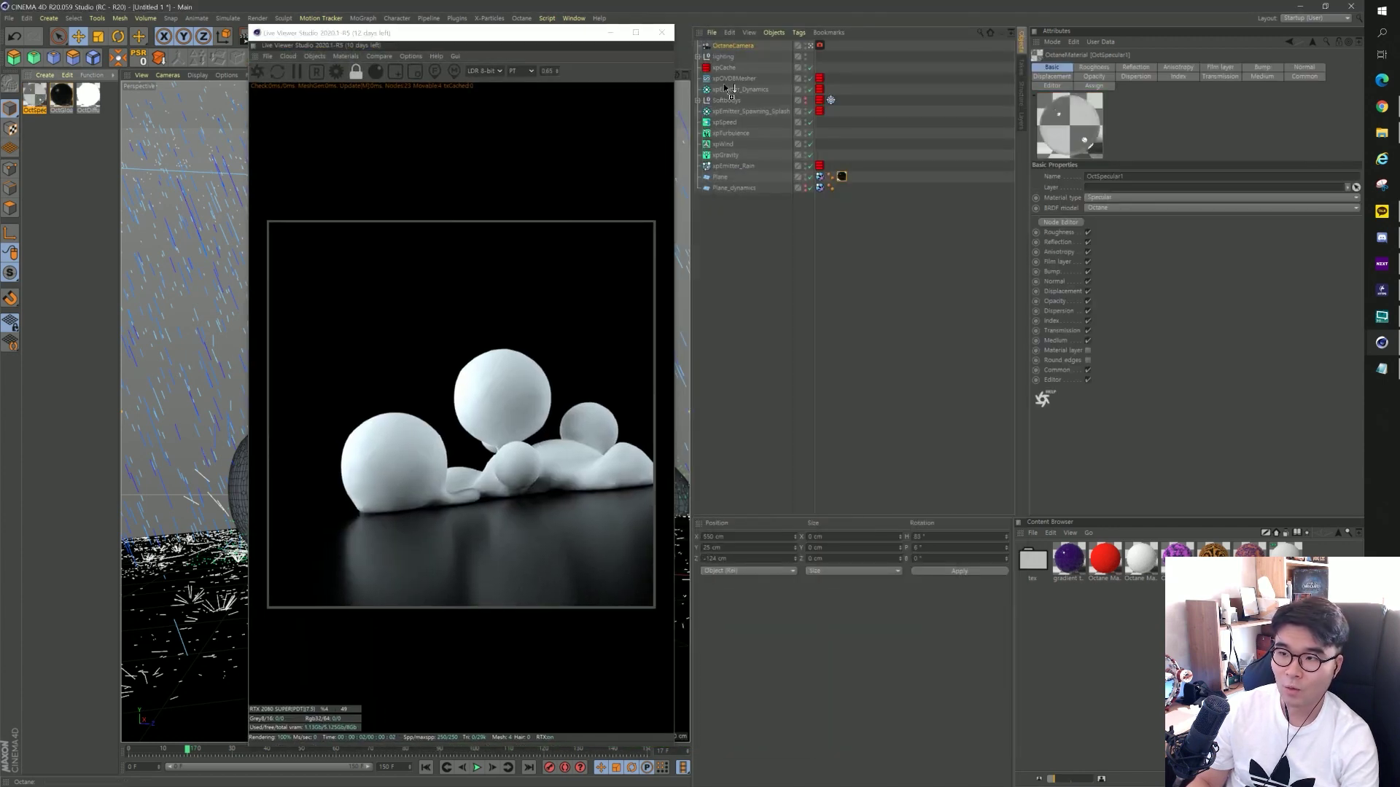
left_click_drag(733, 85, 733, 79)
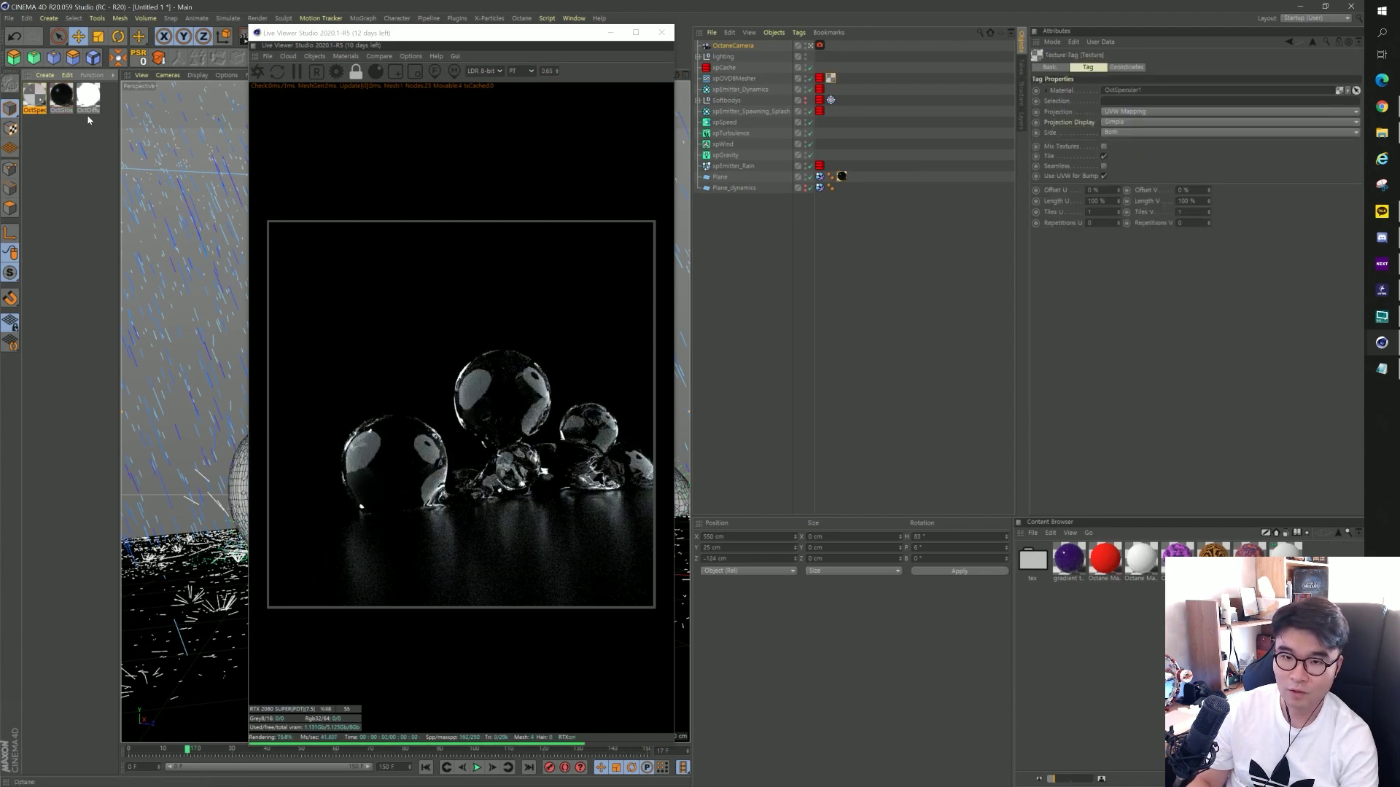
Set the specular material's roughness to 0.005 and dispersion coefficient B to 0.09.
double_click(34, 95)
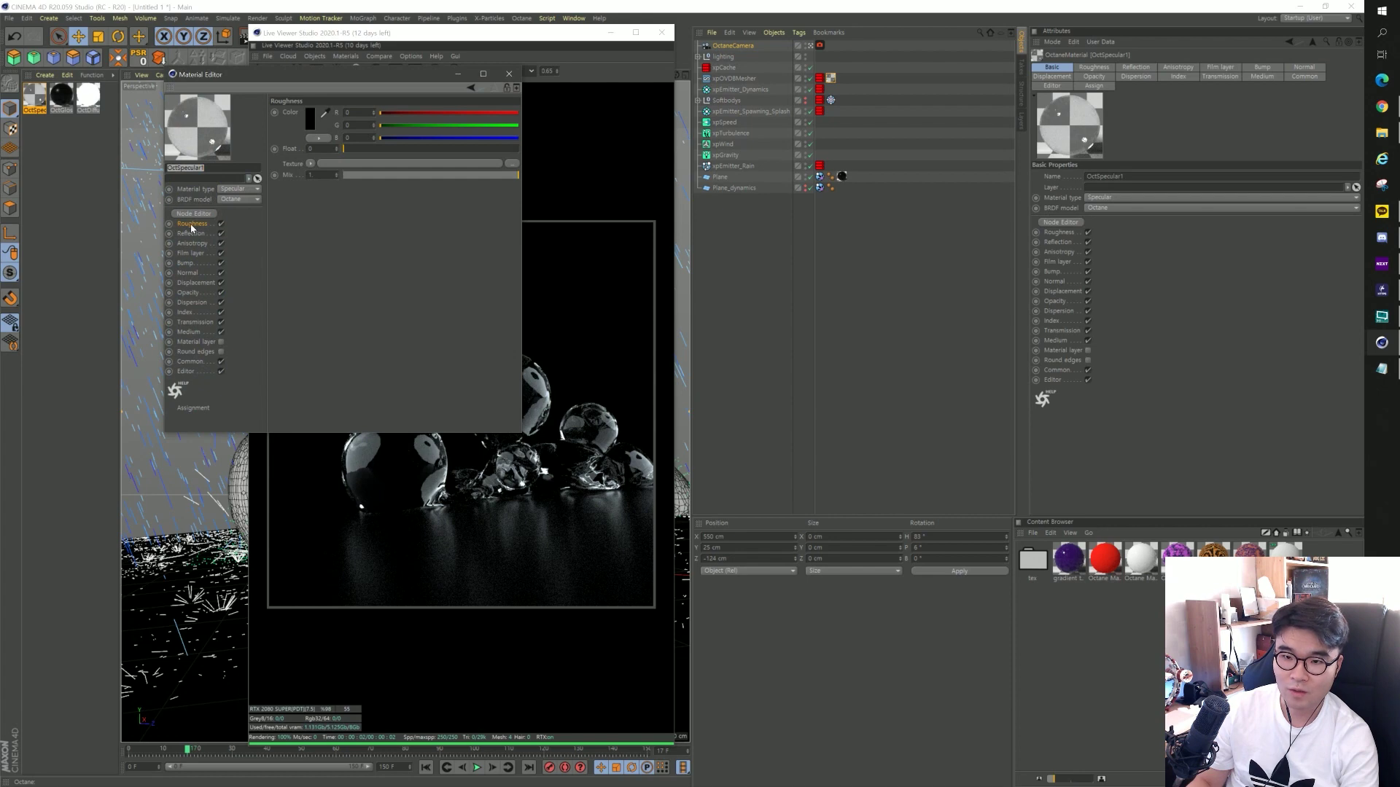
key("Tab")
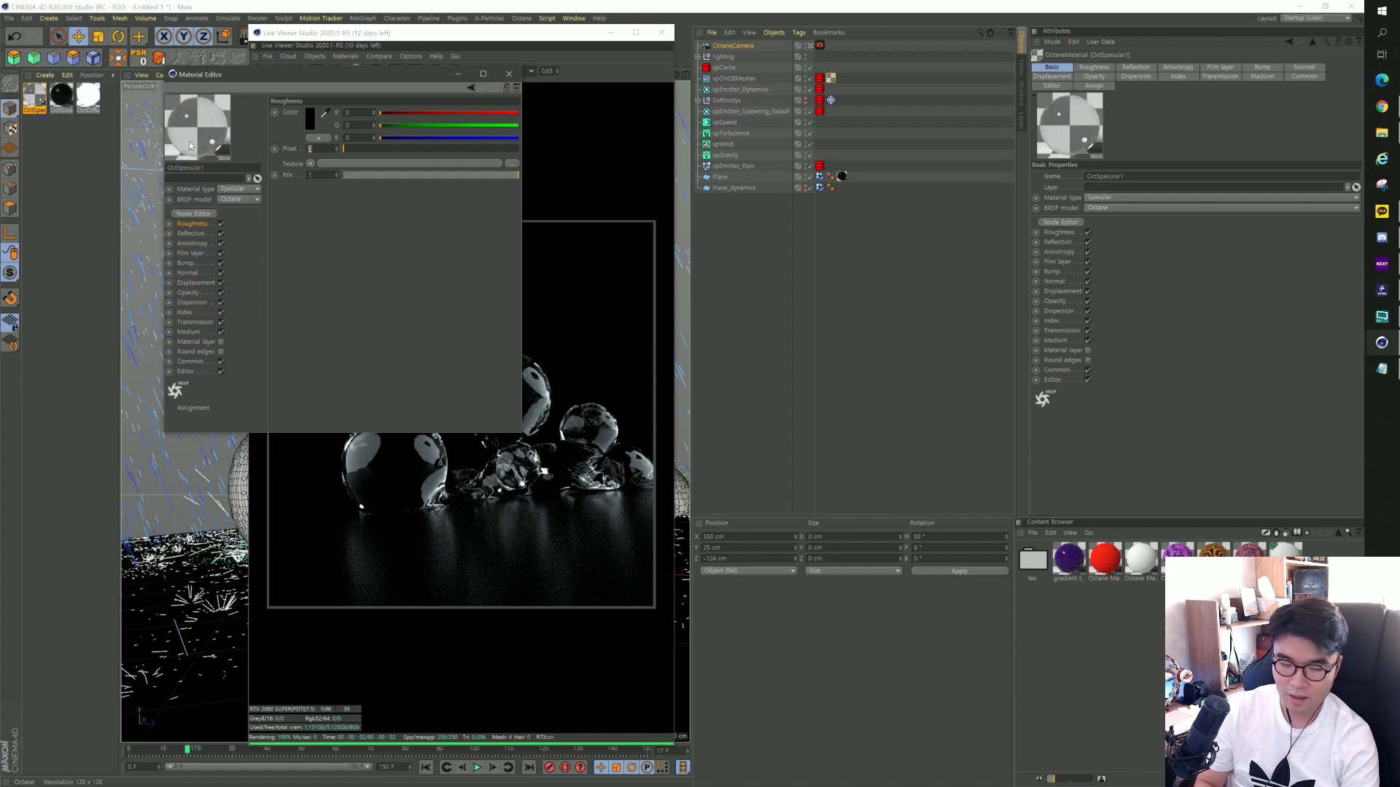
key("BackSpace")
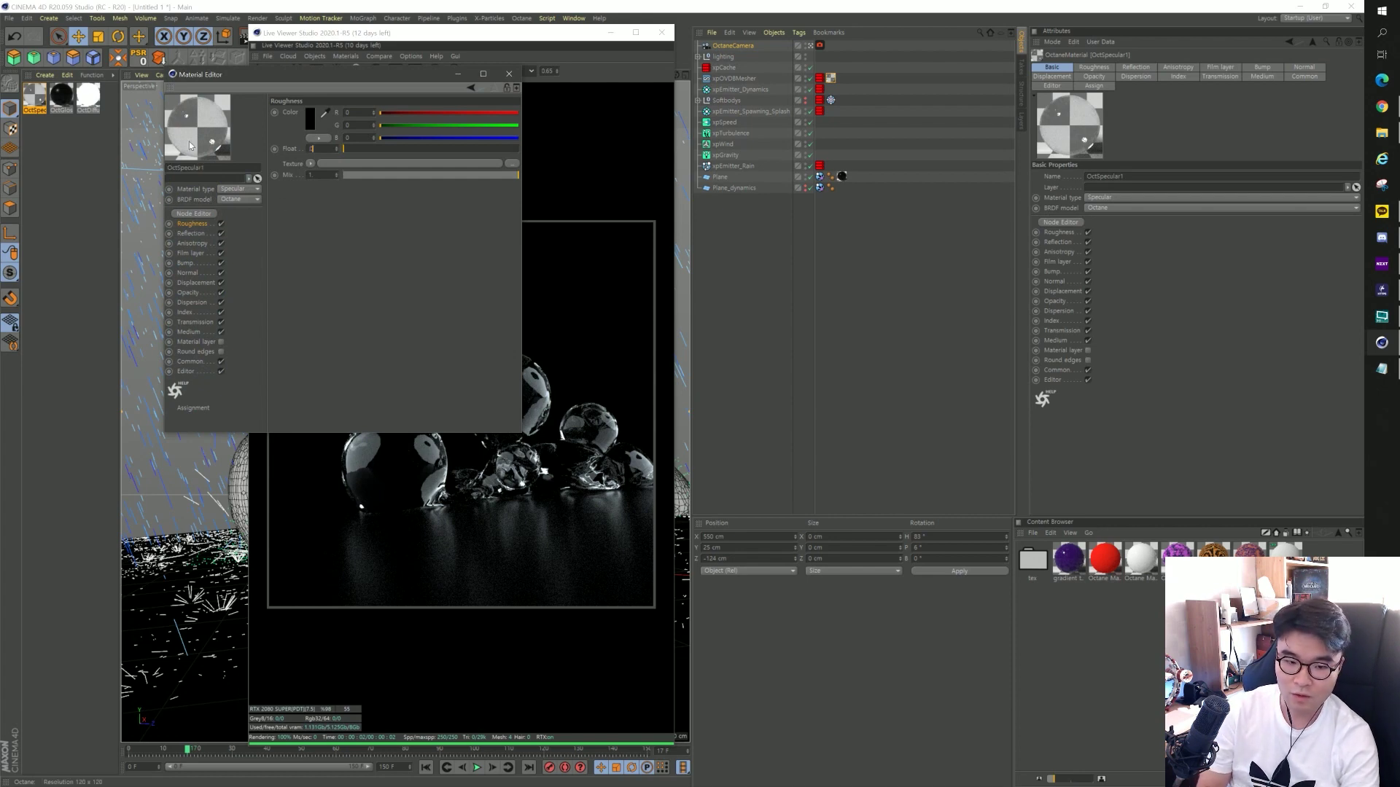
key("Return")
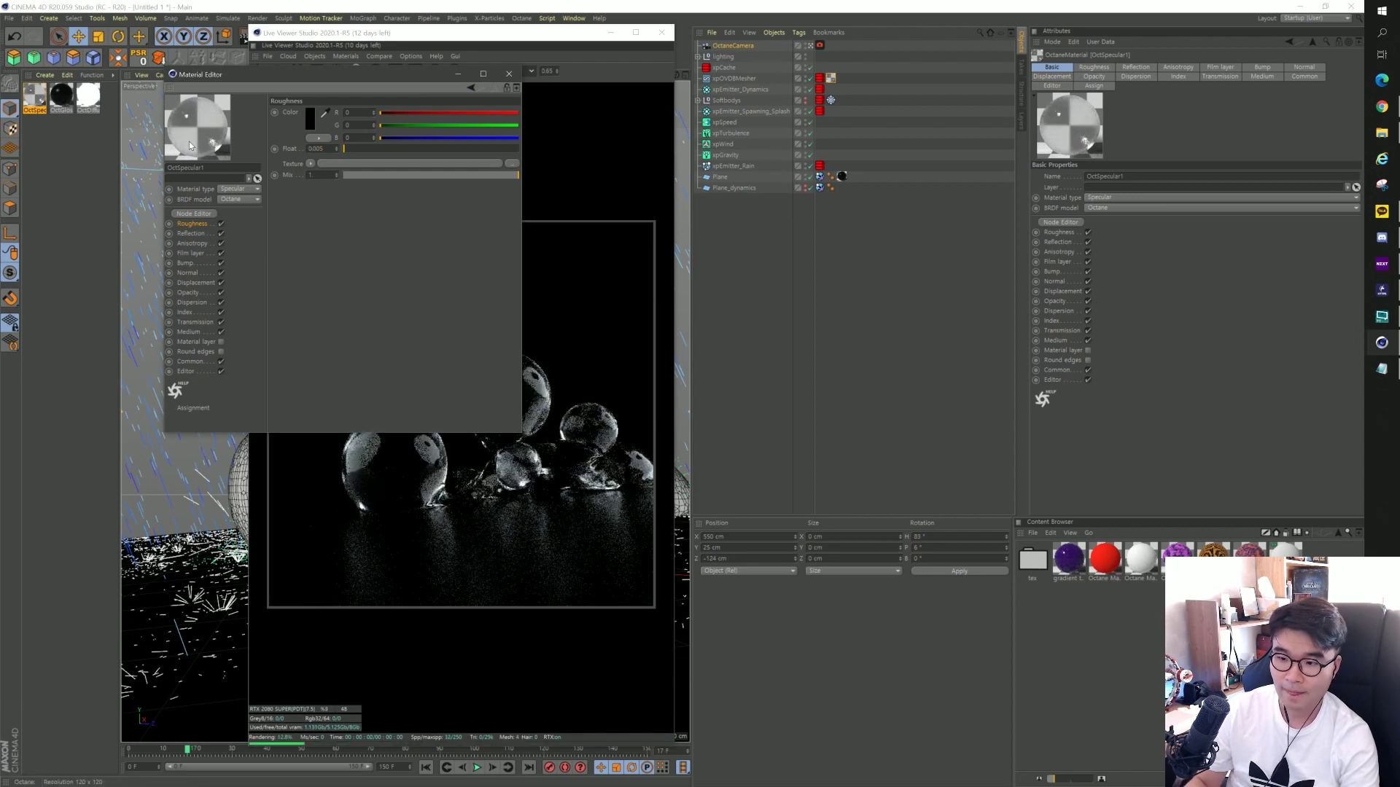
left_click(194, 302)
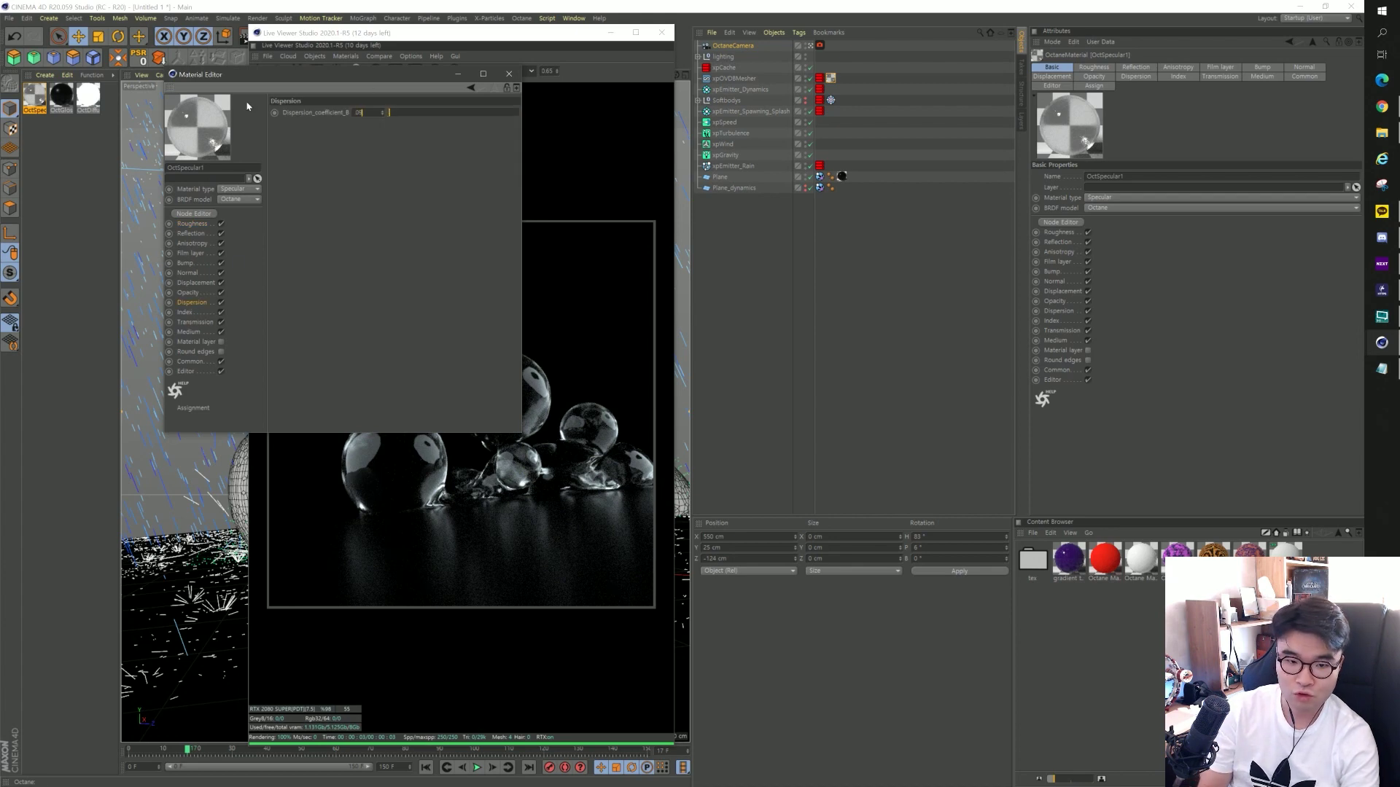
type("9")
key("Return")
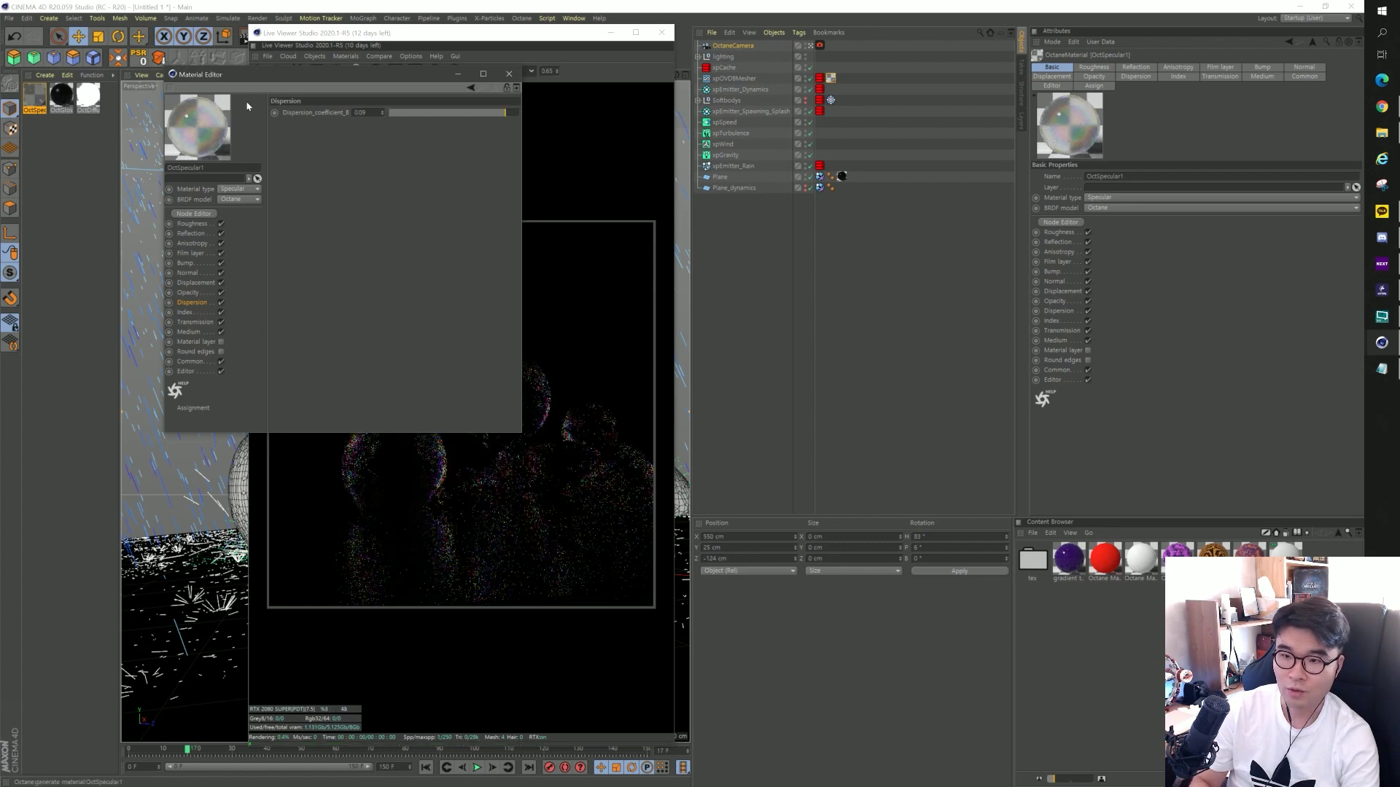
Close the material editor and rearrange the live render window to uncover the object list.
left_click_drag(366, 74, 280, 86)
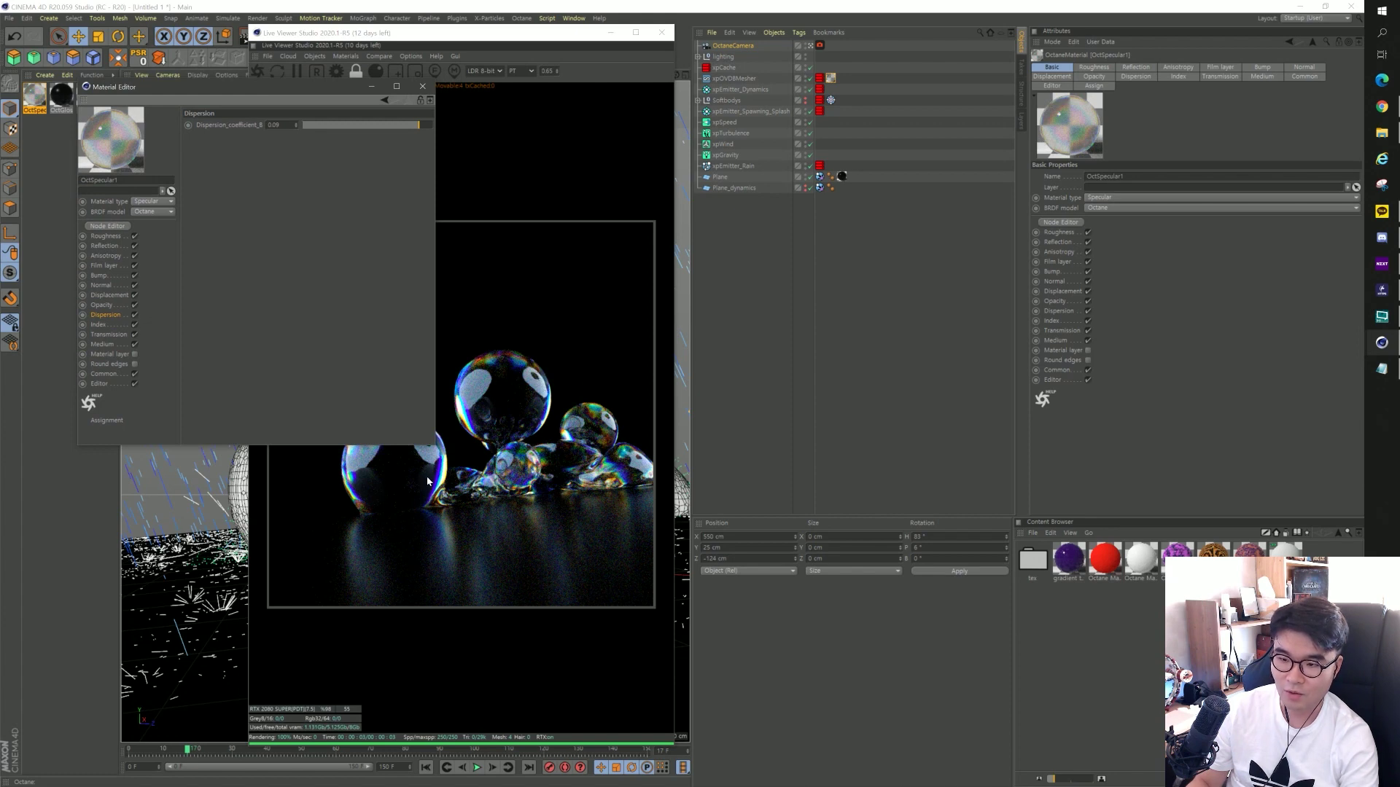
left_click_drag(545, 38, 654, 49)
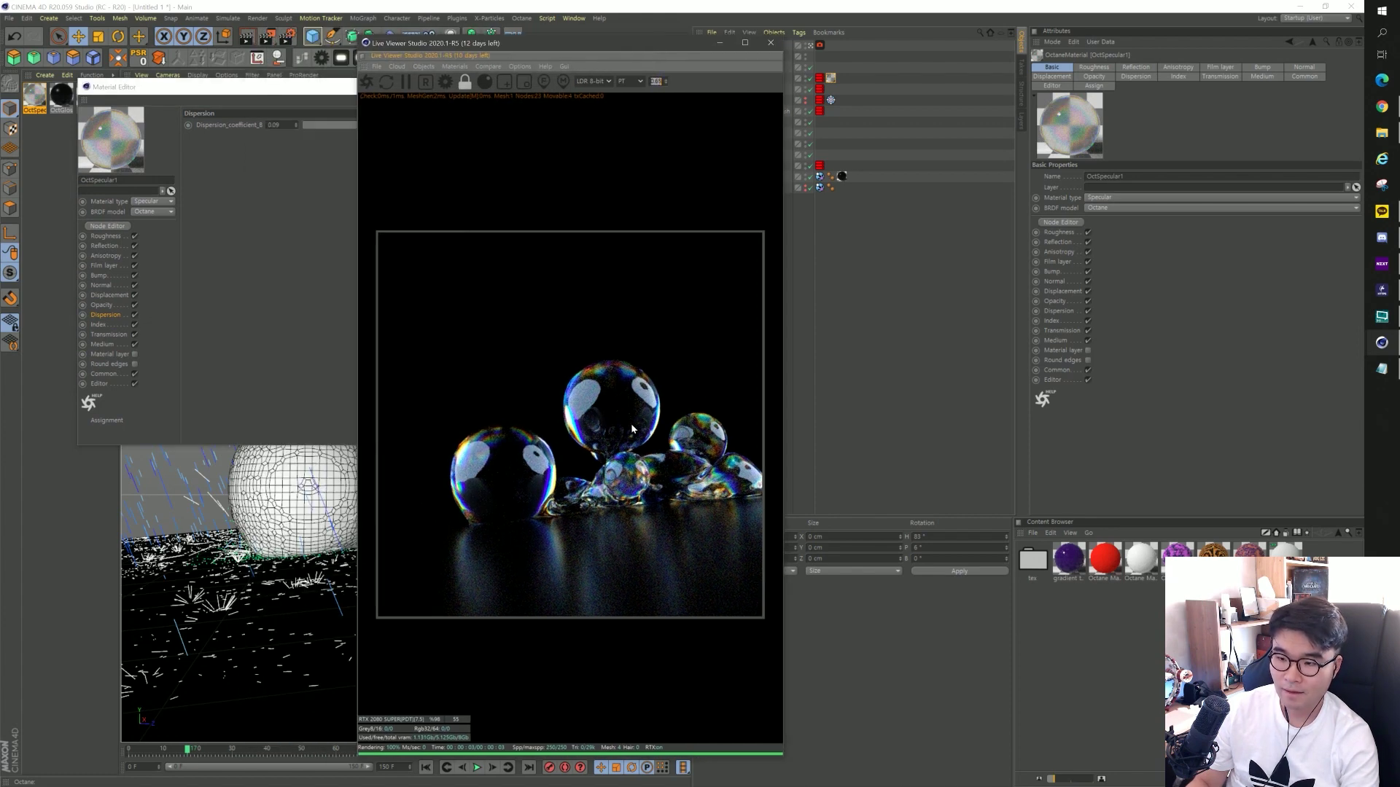
left_click_drag(306, 97, 435, 99)
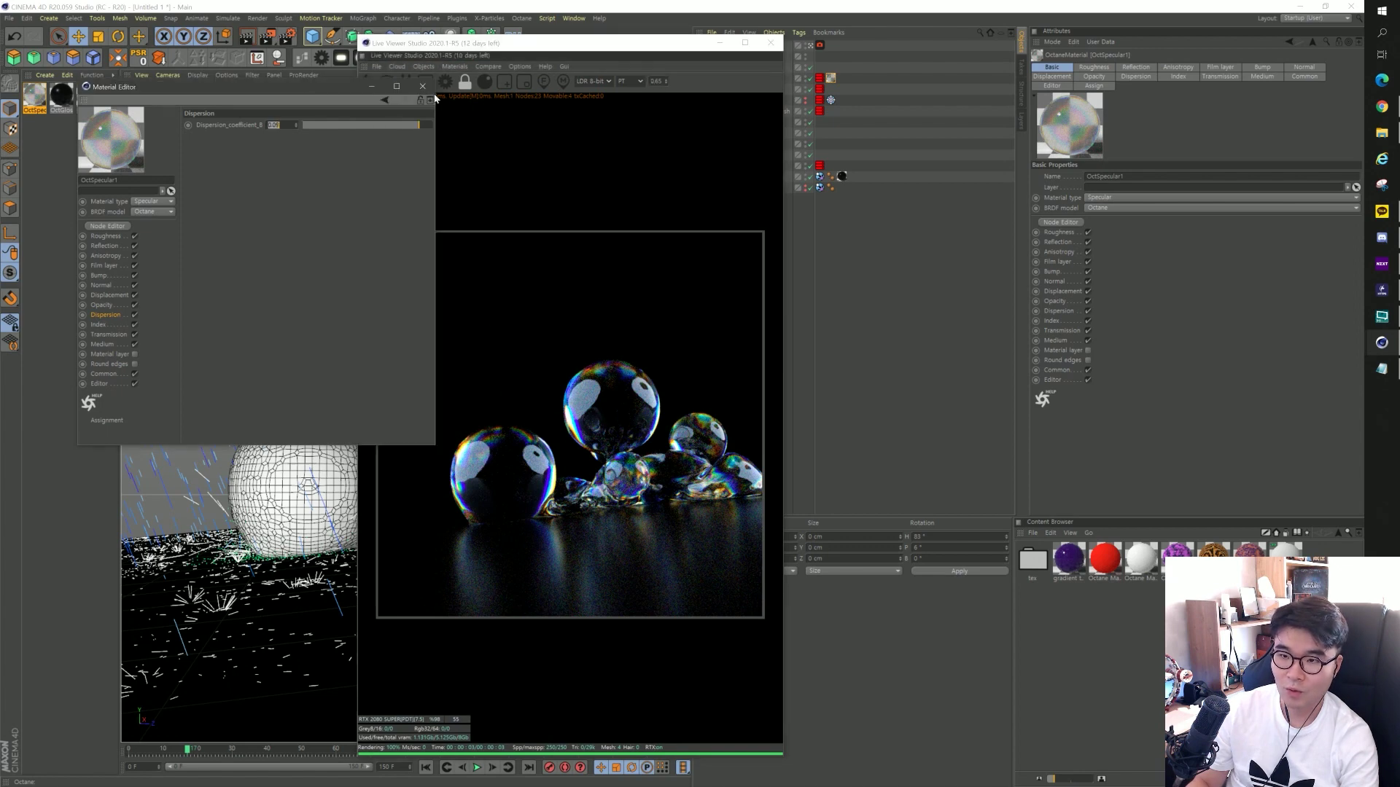
left_click(423, 89)
left_click_drag(595, 51, 767, 45)
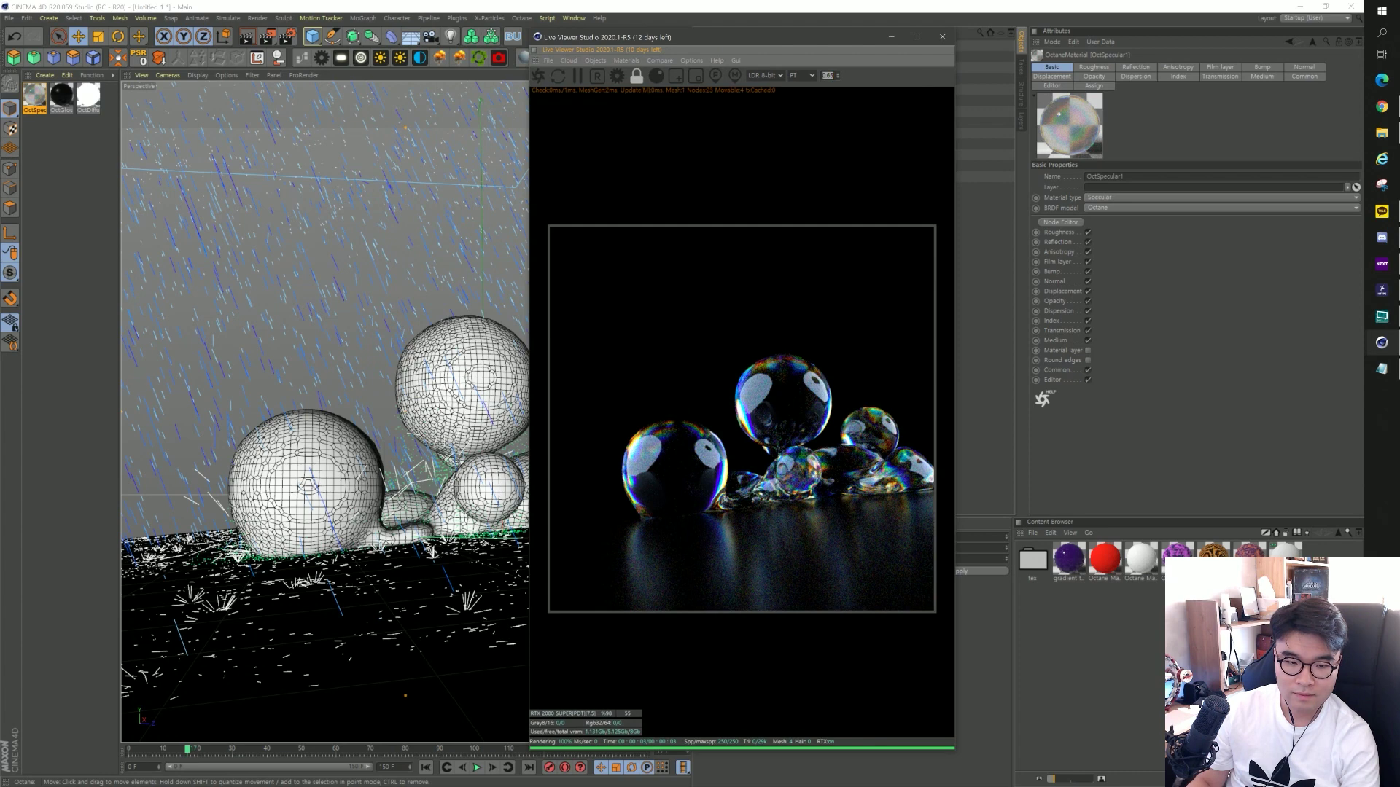
mouse_move(796, 41)
left_mouse_down()
mouse_move(513, 29)
mouse_move(525, 29)
left_mouse_up()
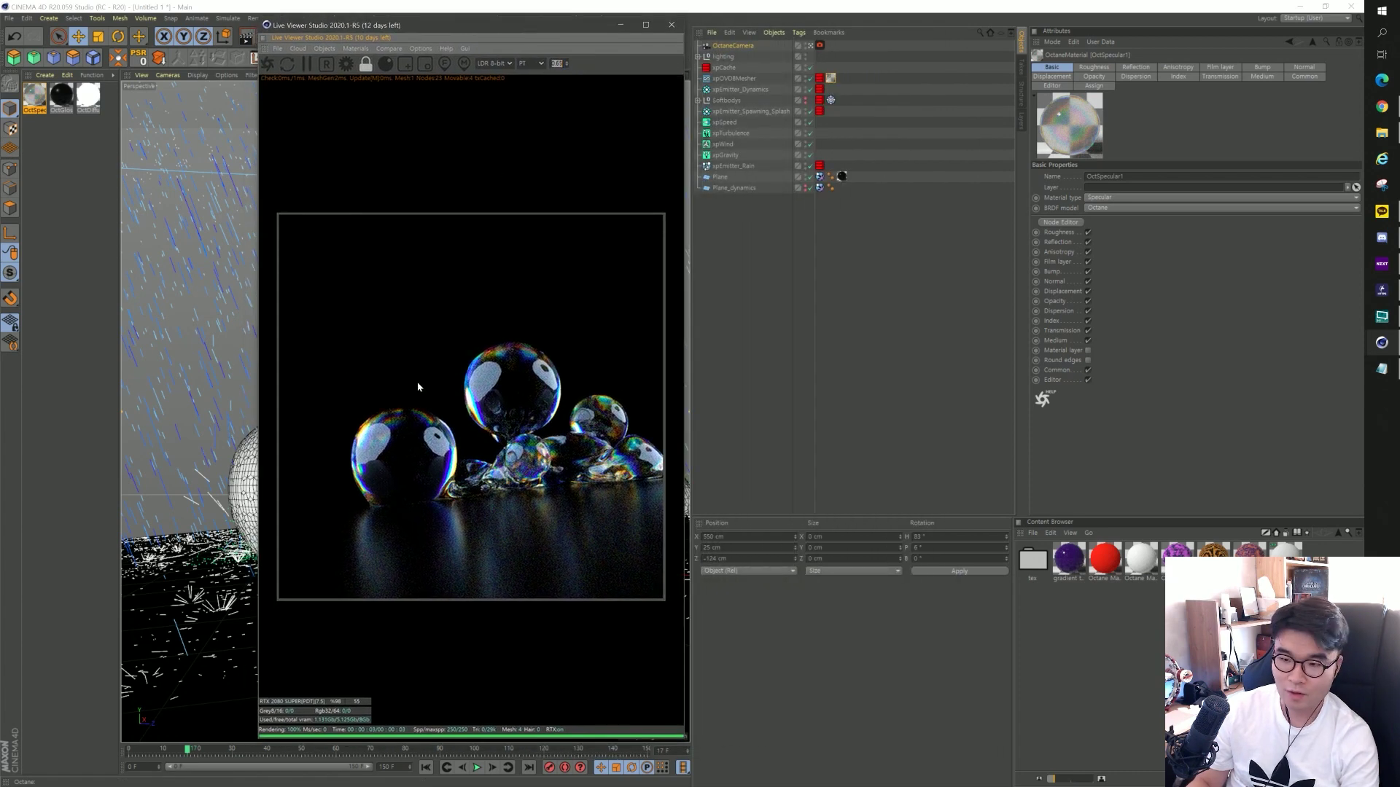
Enable the OctaneCamera tag's Camera Imager and Spectral AI denoiser, viewing the DeMain result.
left_click(820, 46)
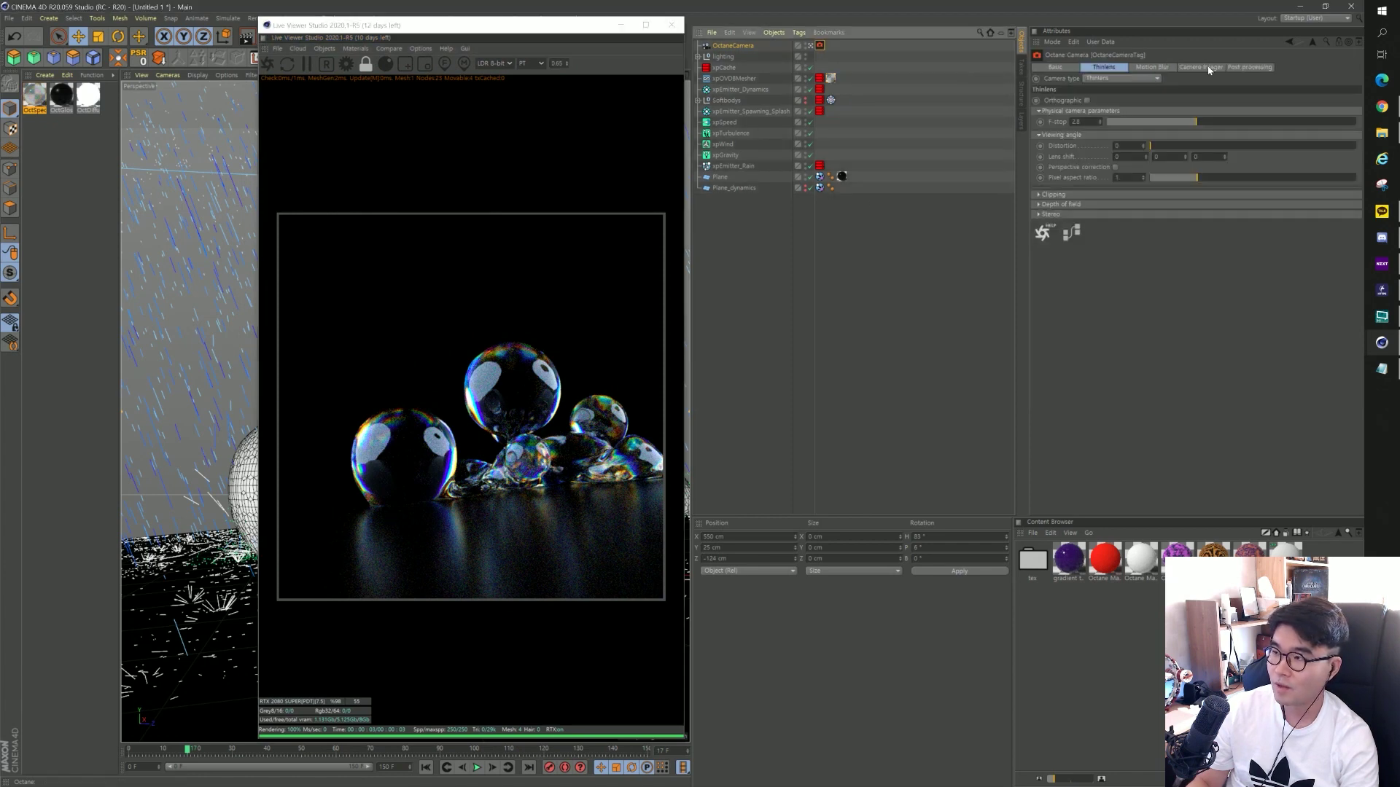
left_click(1203, 68)
left_click(1113, 102)
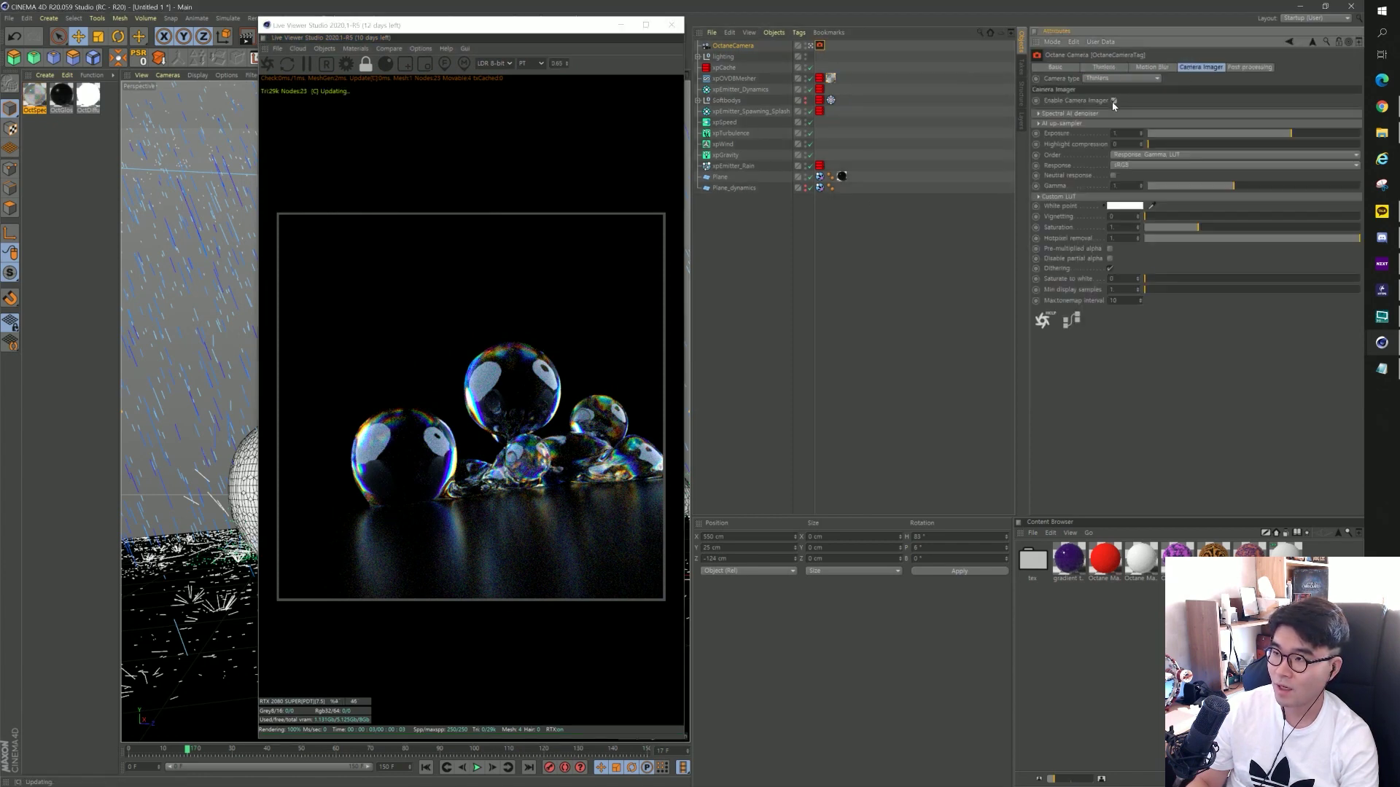
left_click(1041, 115)
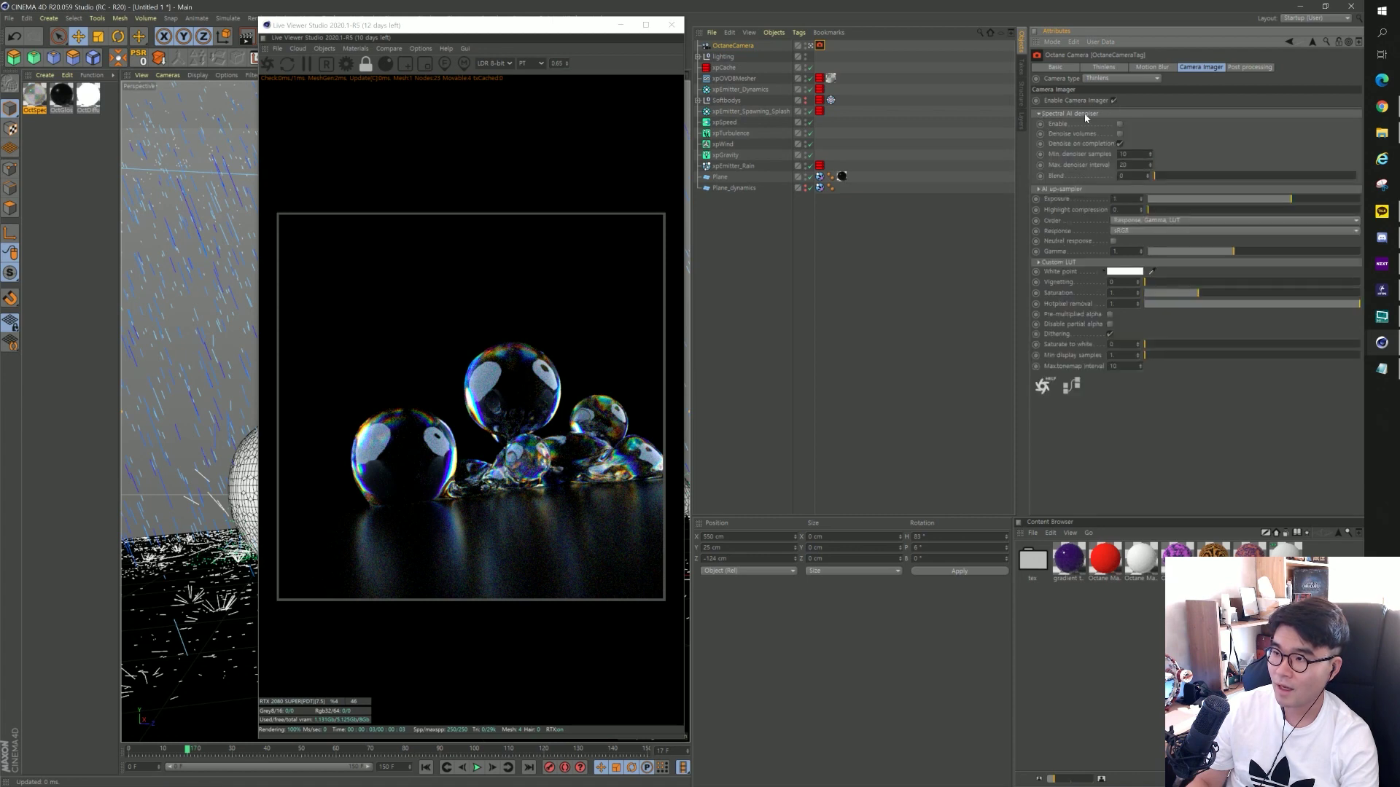
left_click(1119, 125)
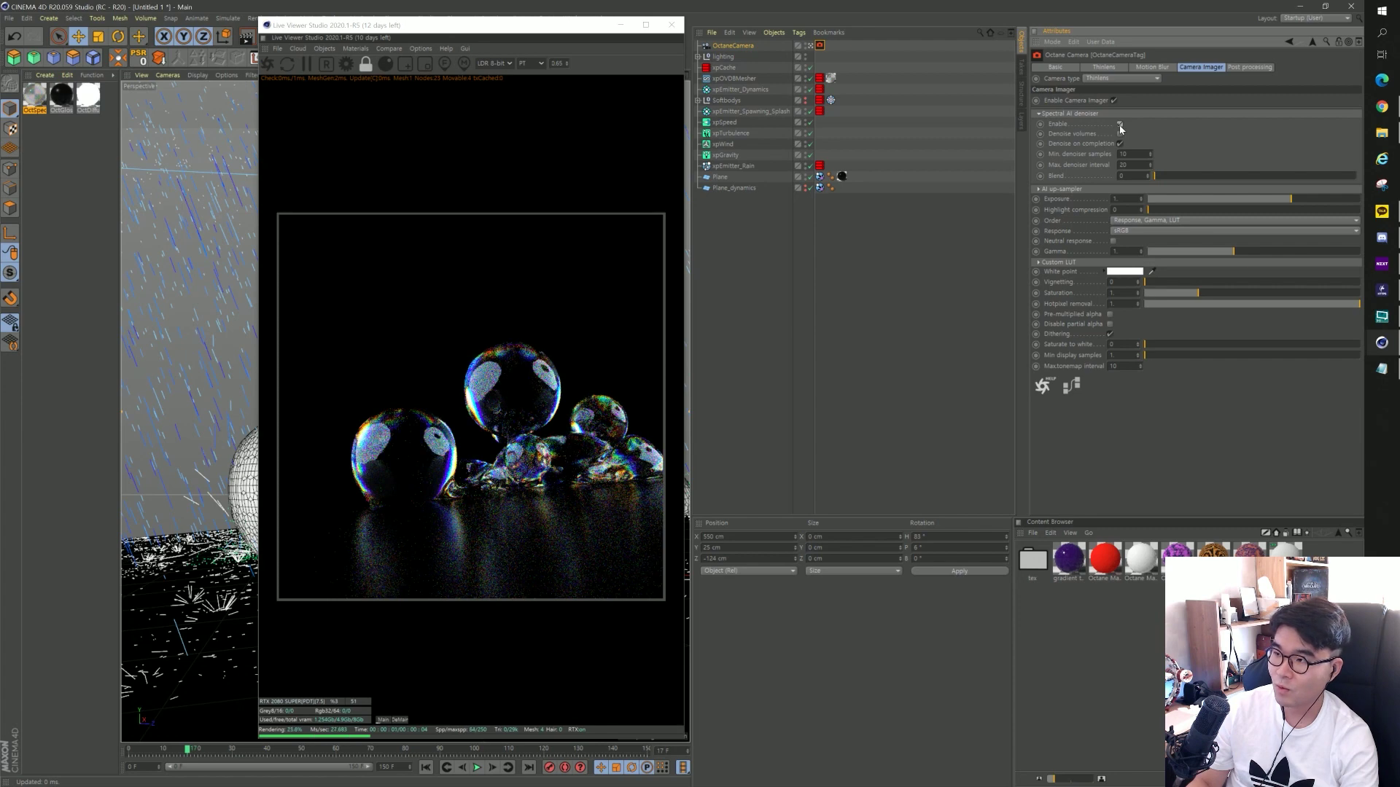
left_click(401, 720)
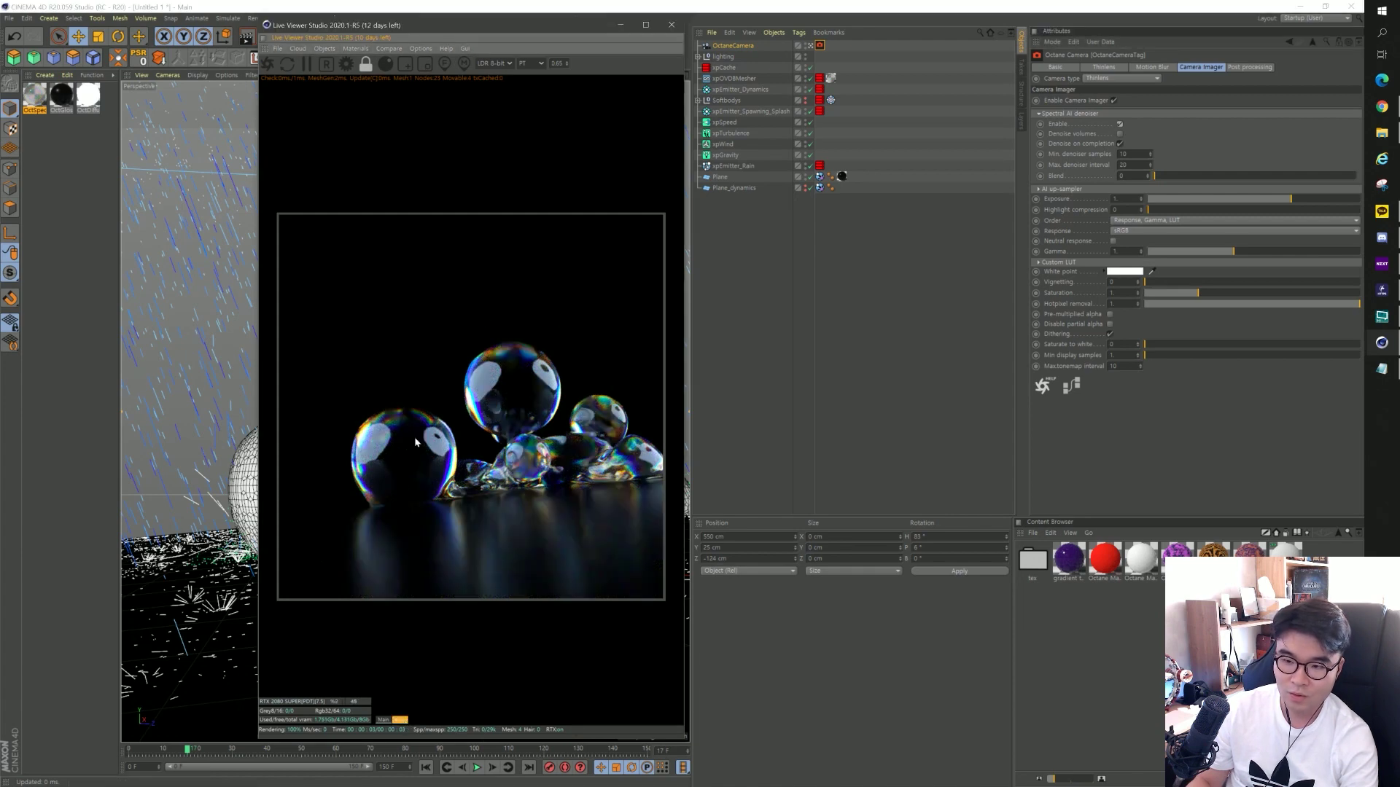
left_click_drag(540, 28, 867, 32)
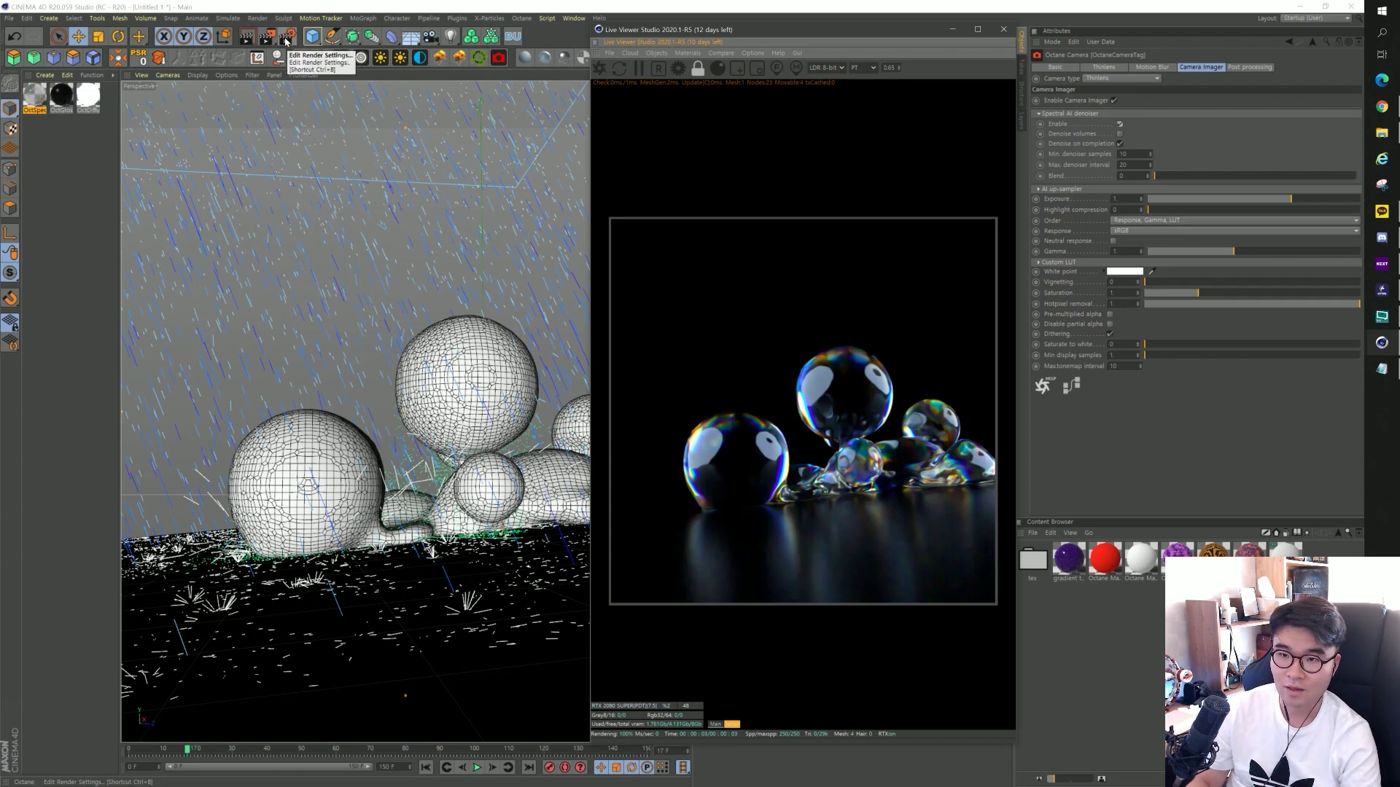
Show Octane Renderer's Render Passes tab in Render Settings with Denoiser passes expanded.
left_click(290, 37)
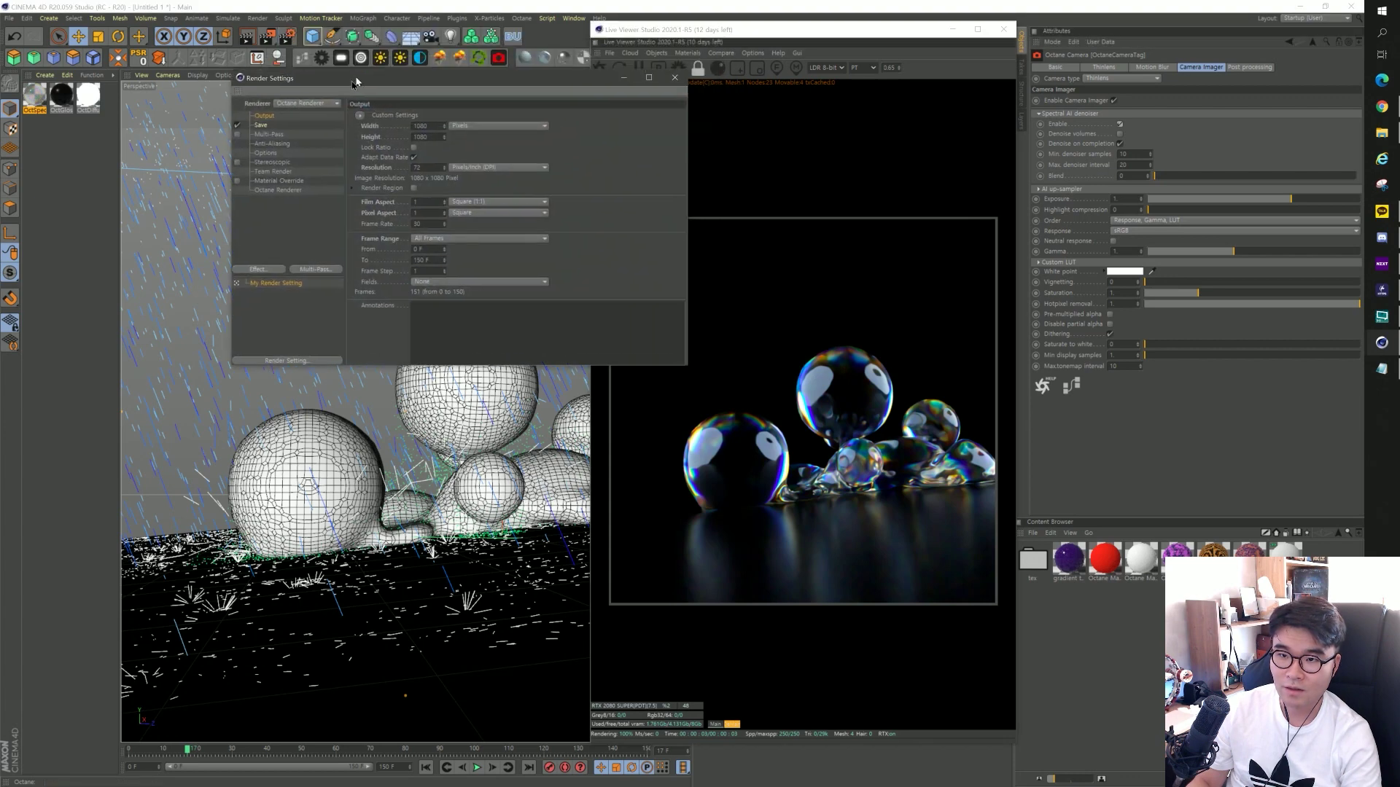
left_click_drag(406, 33, 258, 159)
left_click(181, 270)
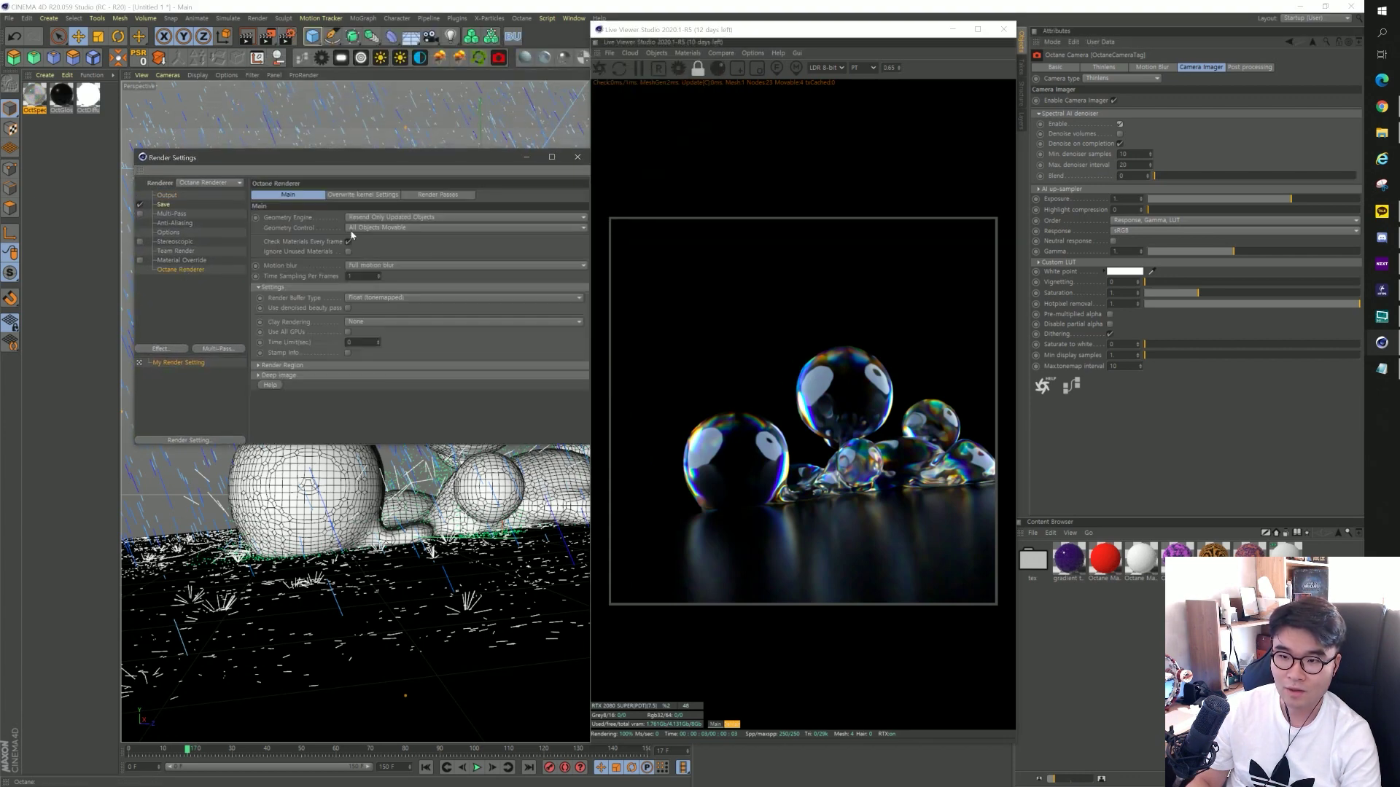
left_click(450, 196)
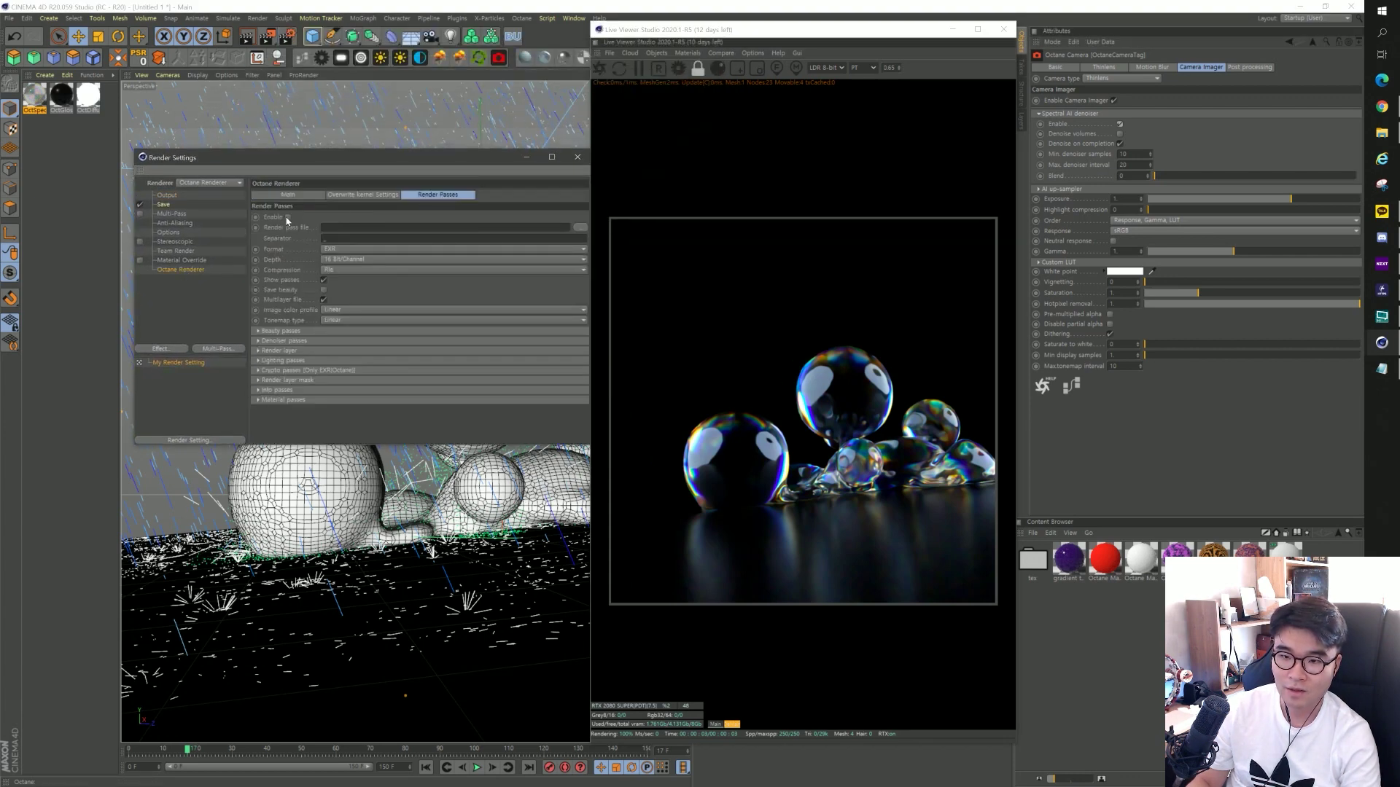
left_click(260, 332)
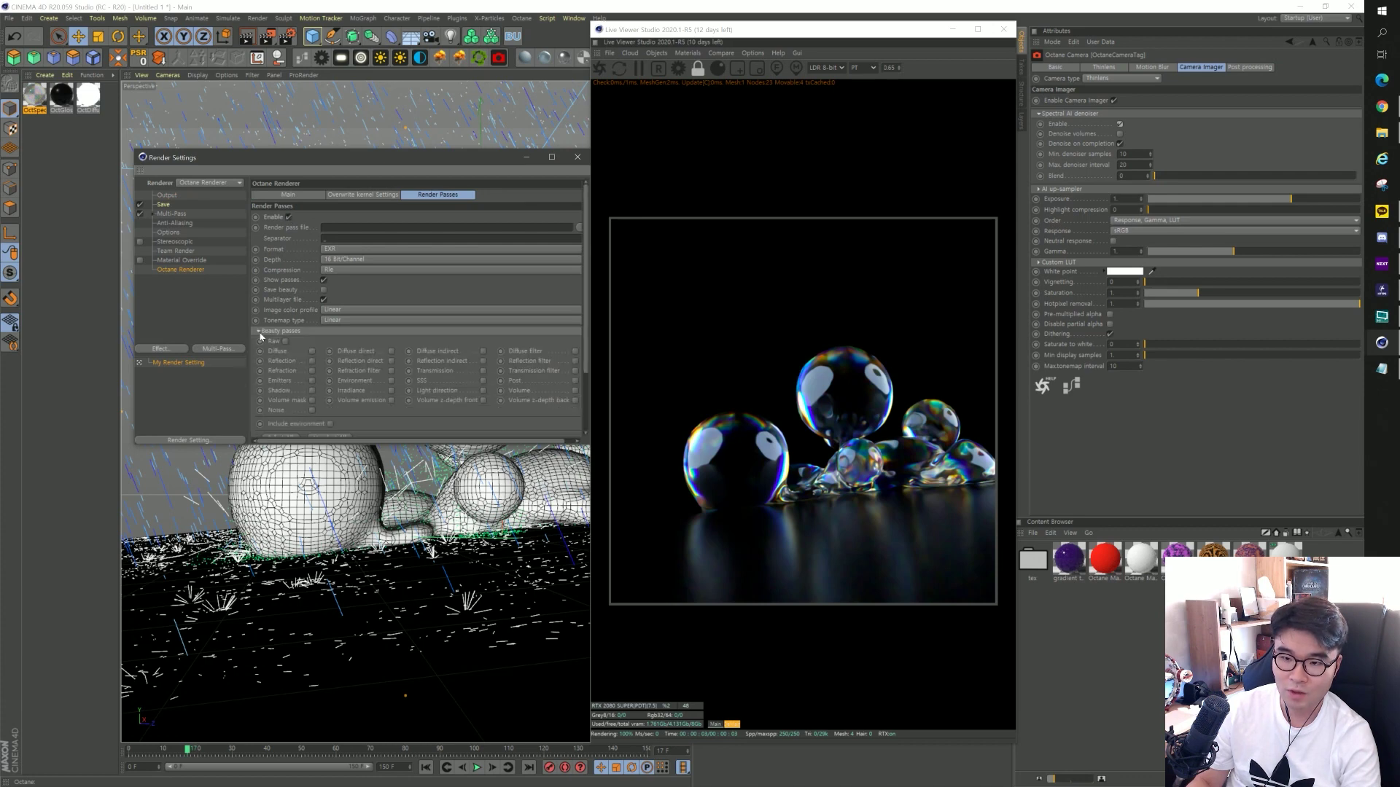
left_click(260, 334)
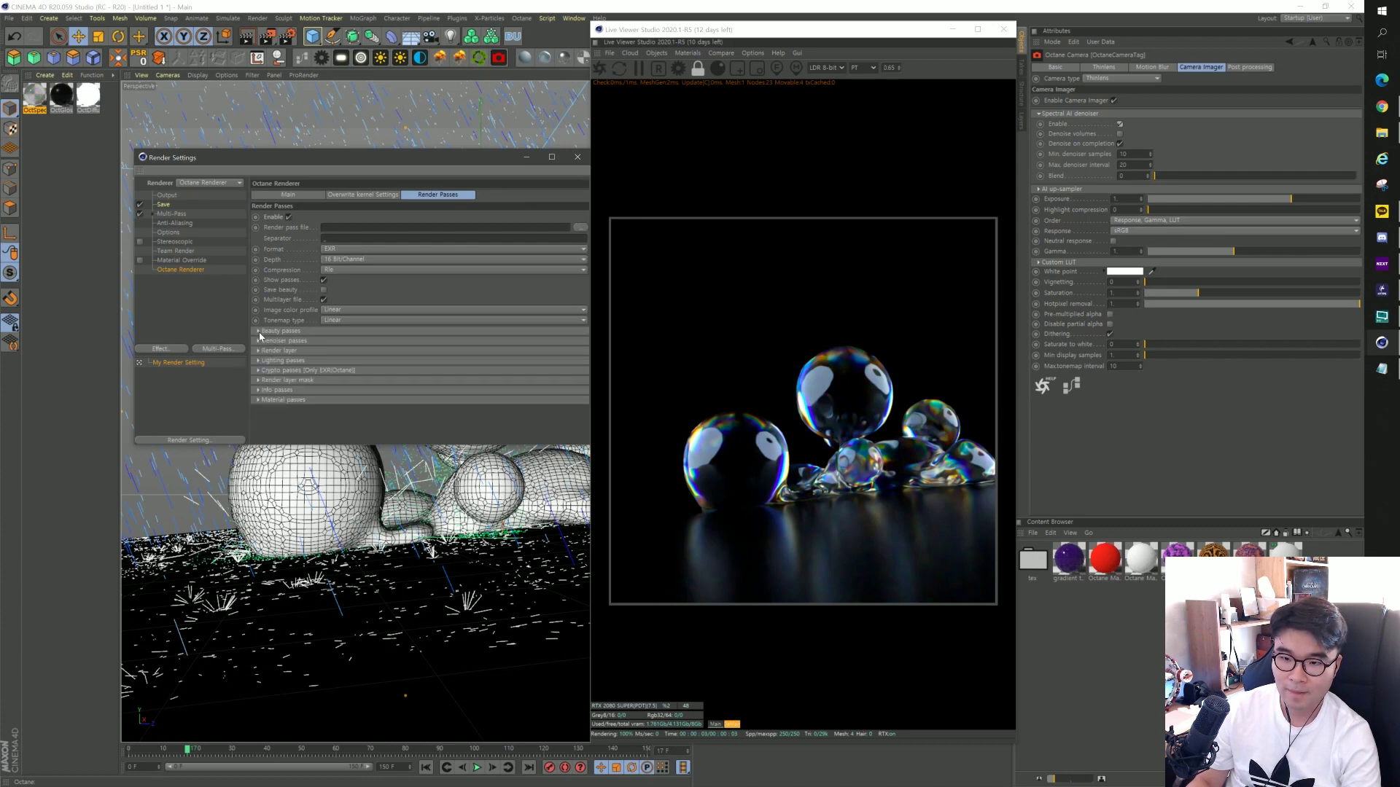
left_click(261, 342)
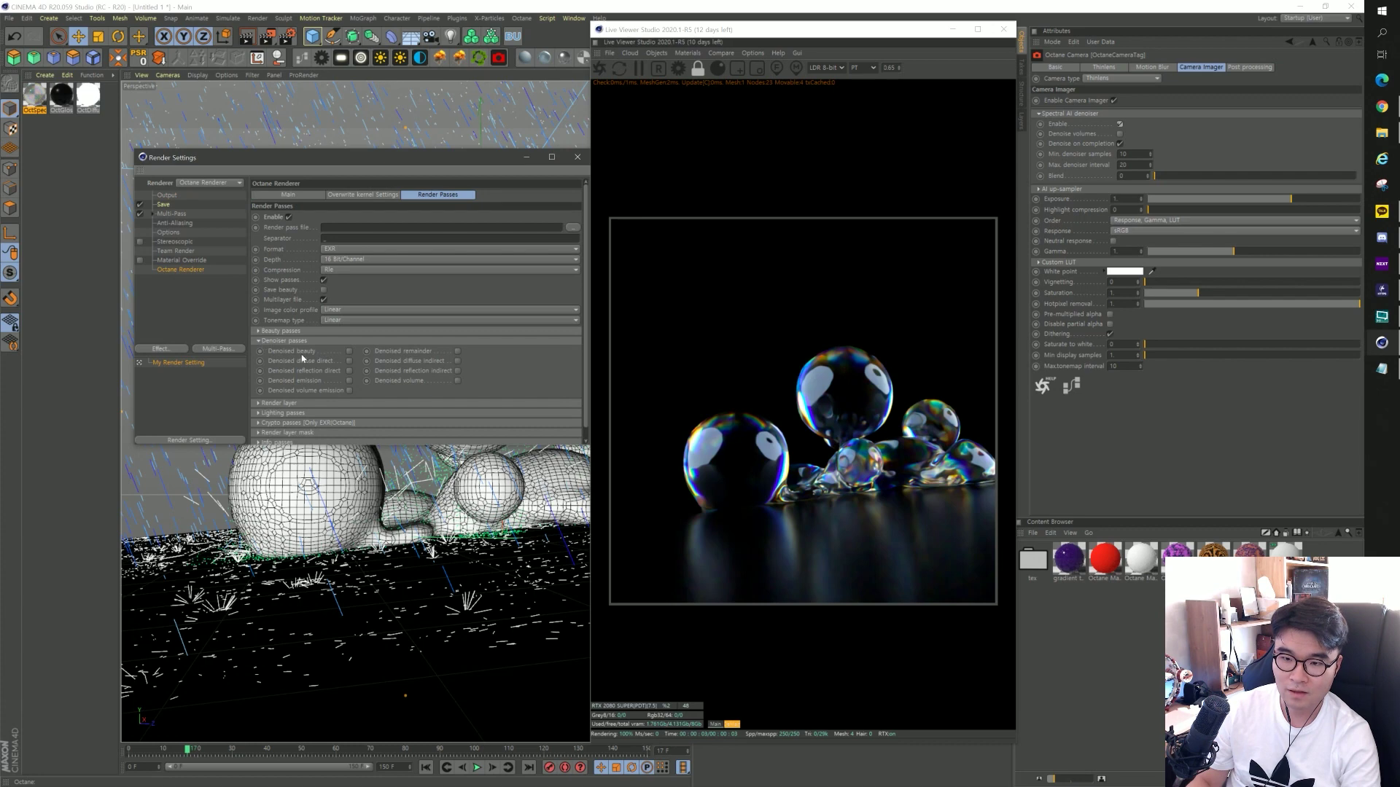
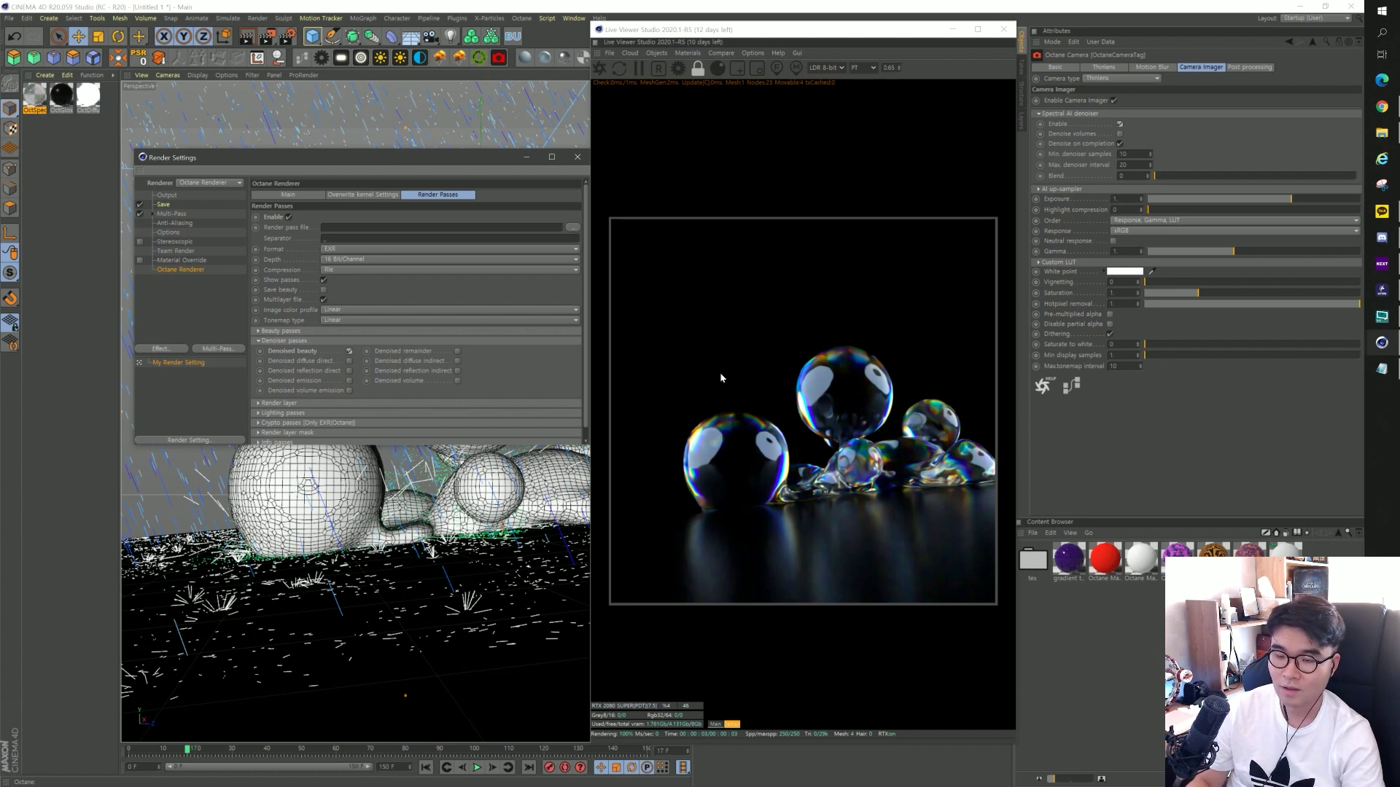
Close Render Settings and shift the Octane Live Viewer left to reveal the Object Manager.
left_click(580, 159)
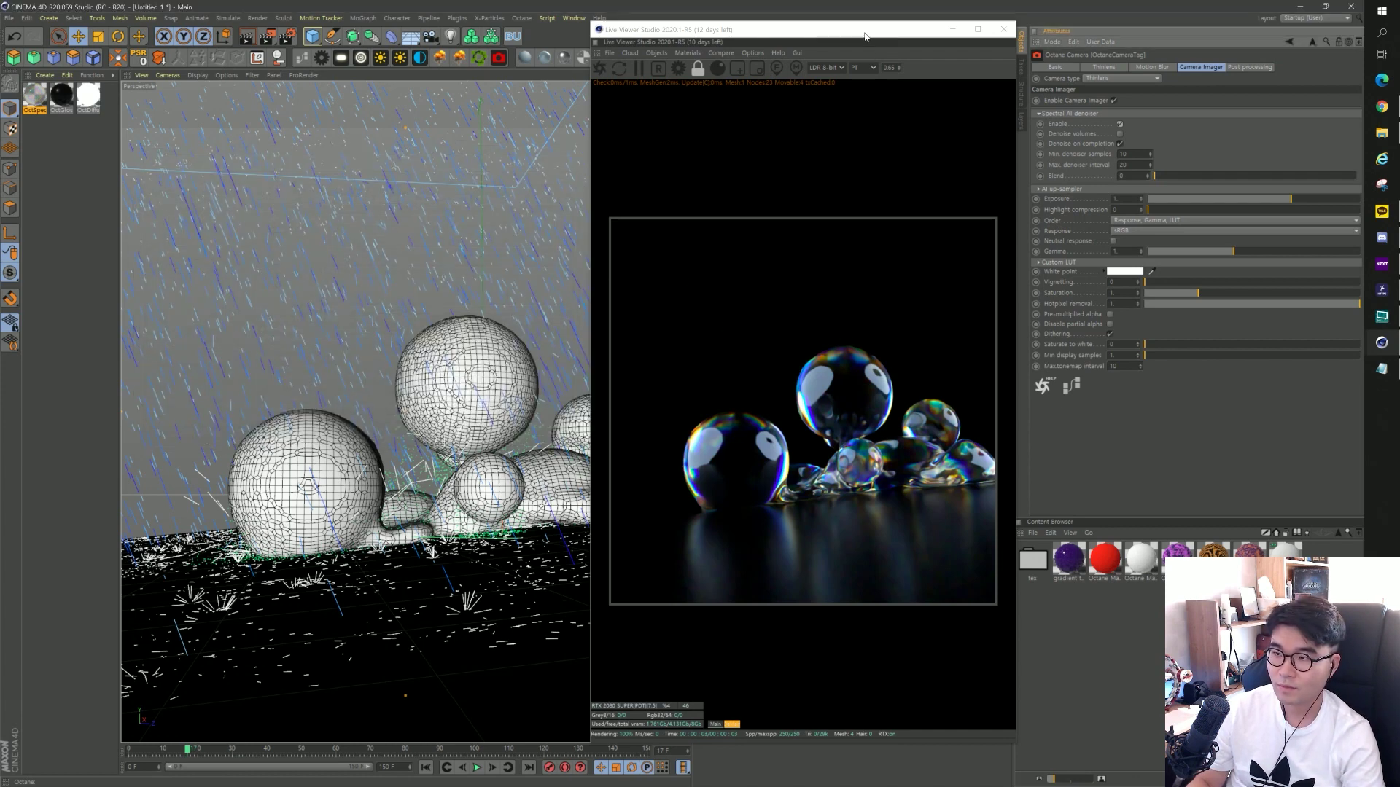
left_click_drag(865, 35, 762, 28)
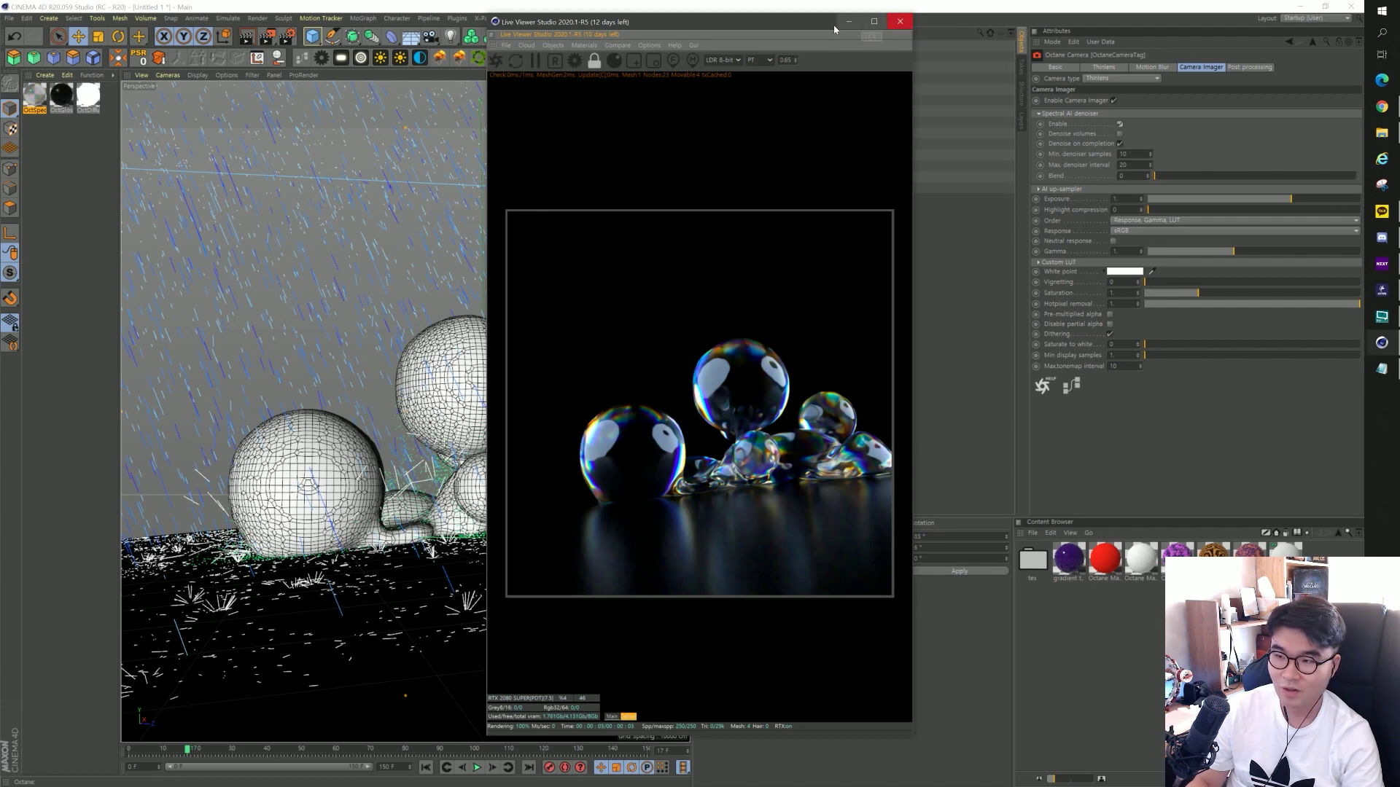
left_click_drag(833, 30, 585, 29)
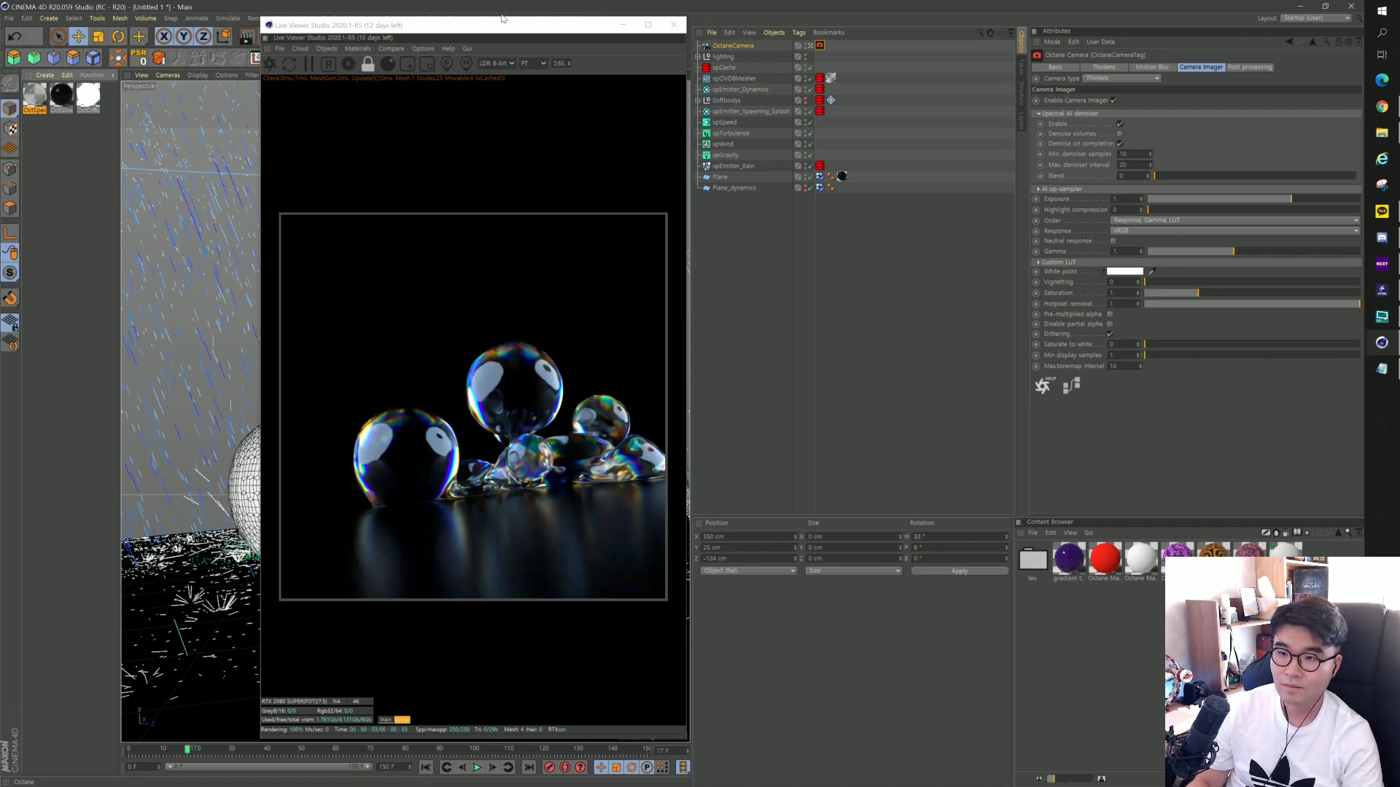
Give xpEmitter_Rain an Octane ObjectTag with Geometry particle rendering, then copy it to xpEmitter_Spawning_Splash.
left_click(598, 102)
left_click(743, 169)
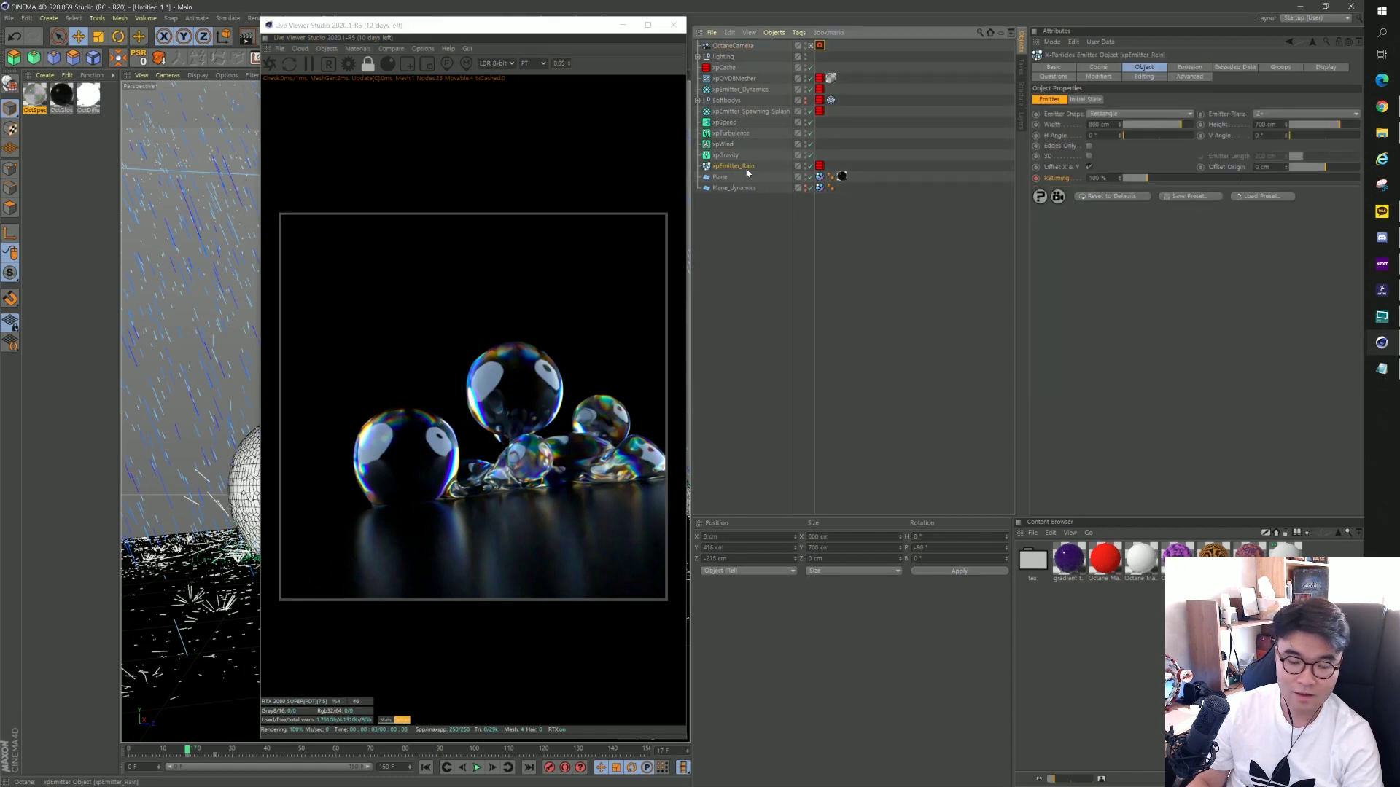
right_click(747, 172)
mouse_move(783, 185)
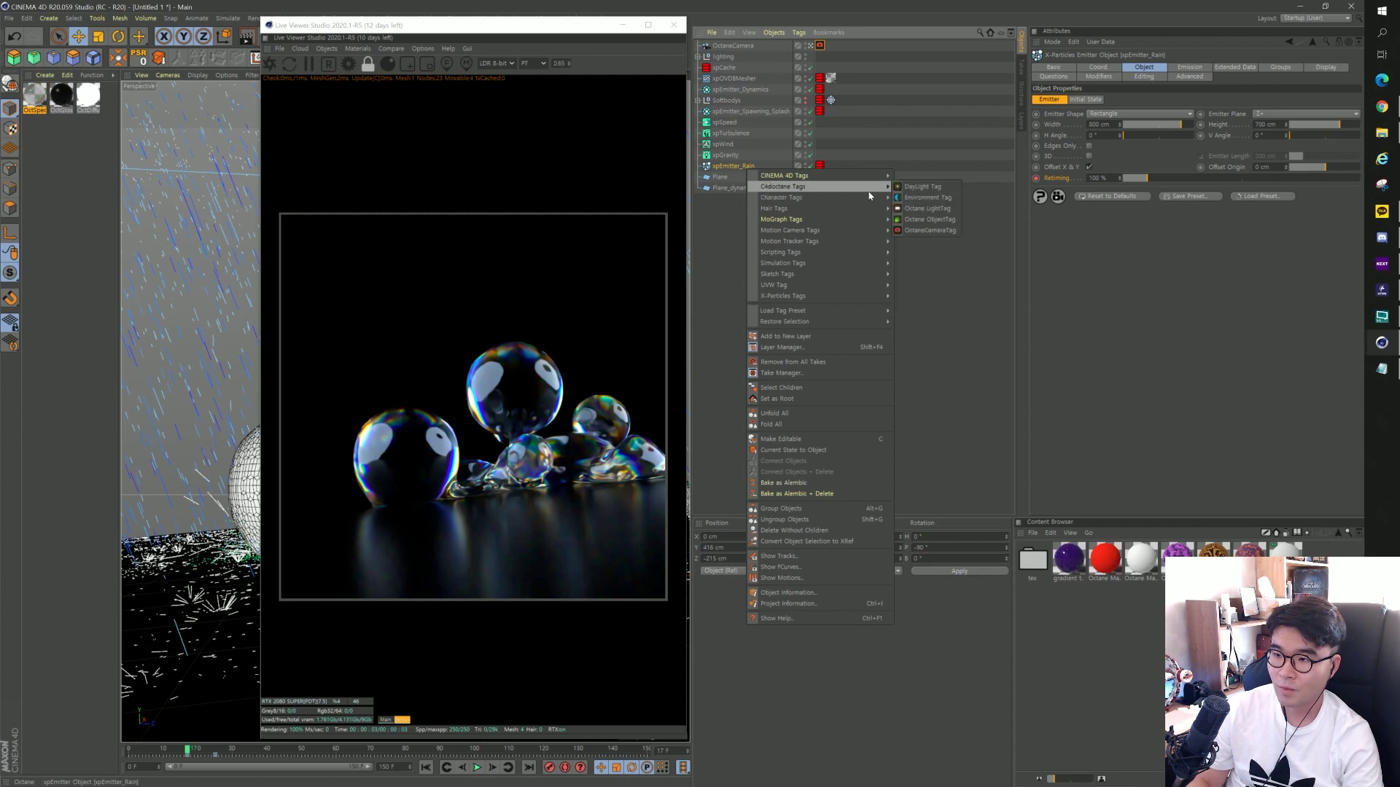
left_click(924, 219)
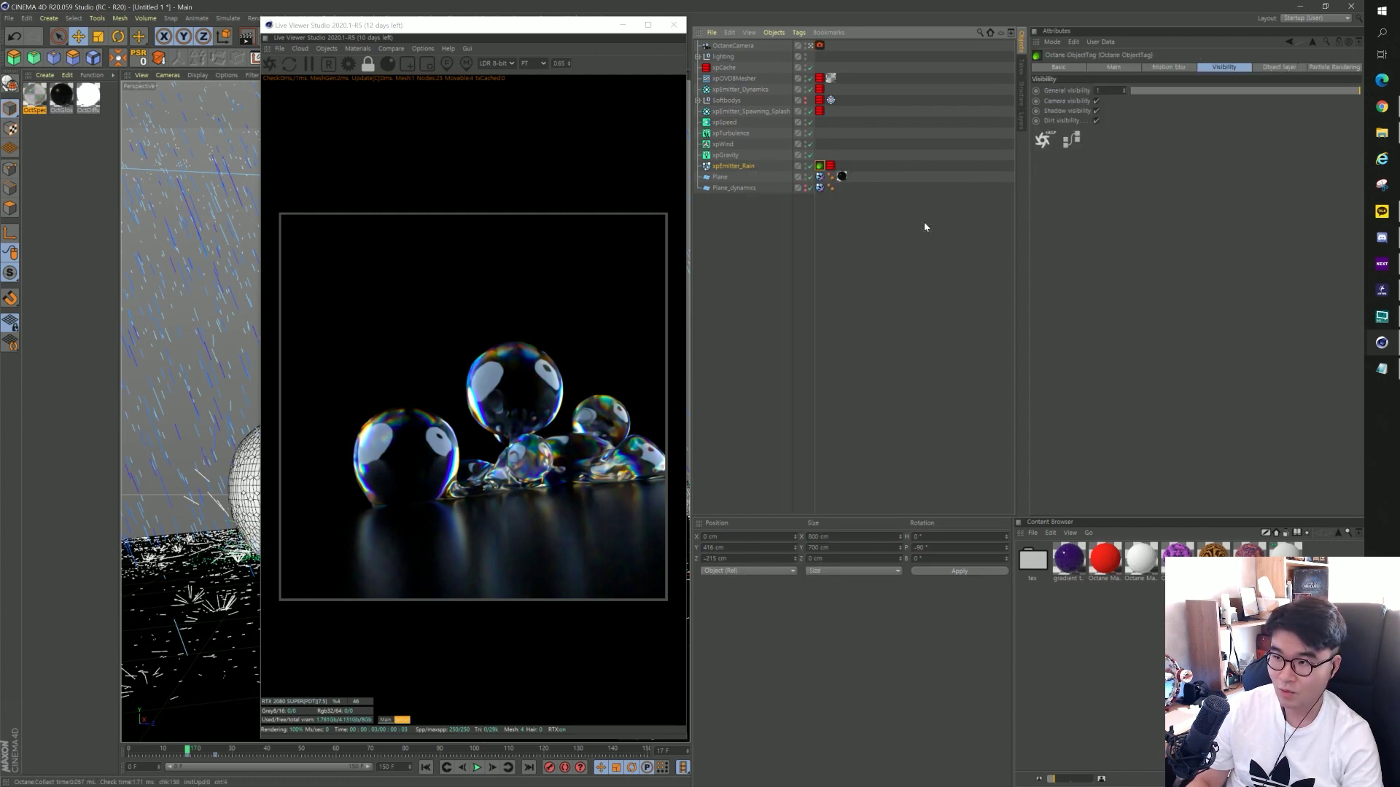
left_click(1335, 67)
left_click(1076, 92)
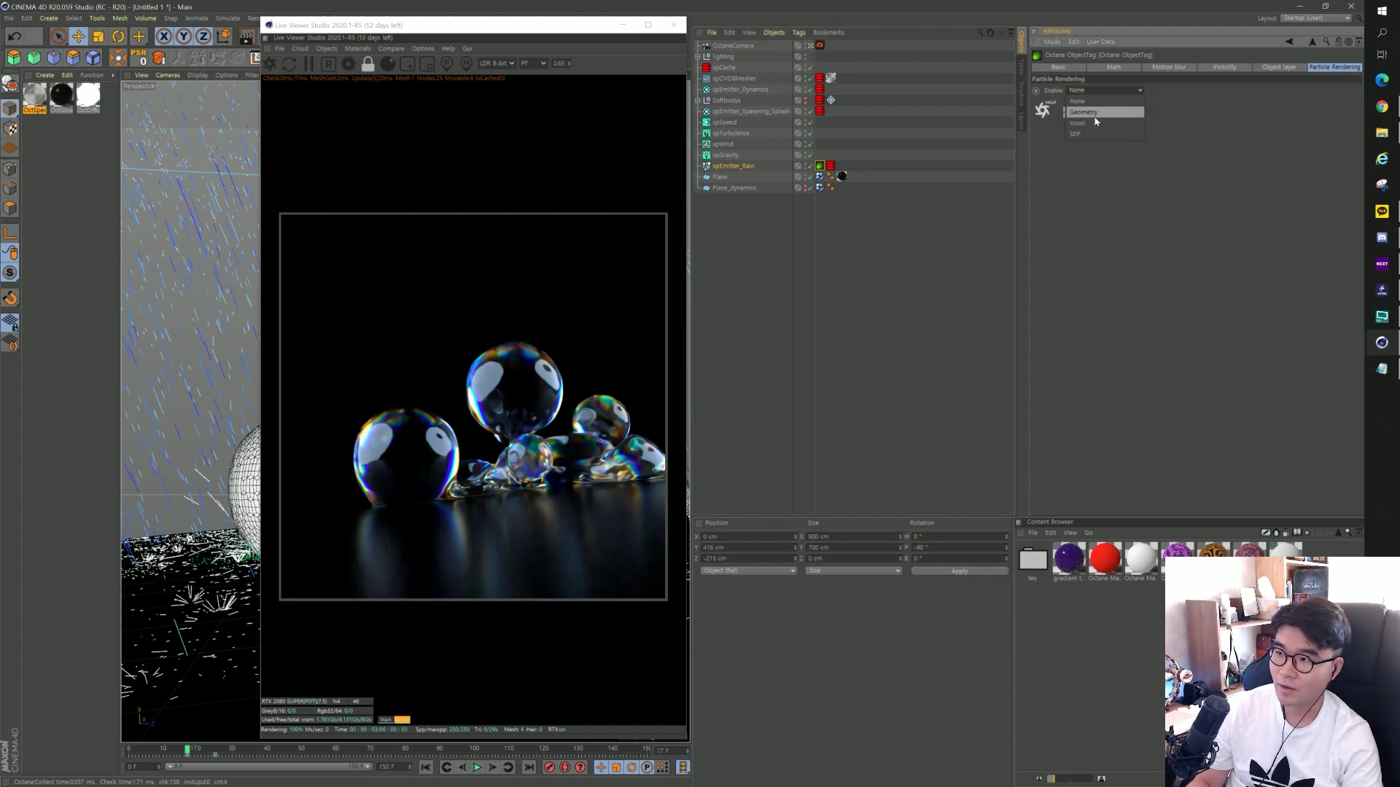
left_click(1095, 115)
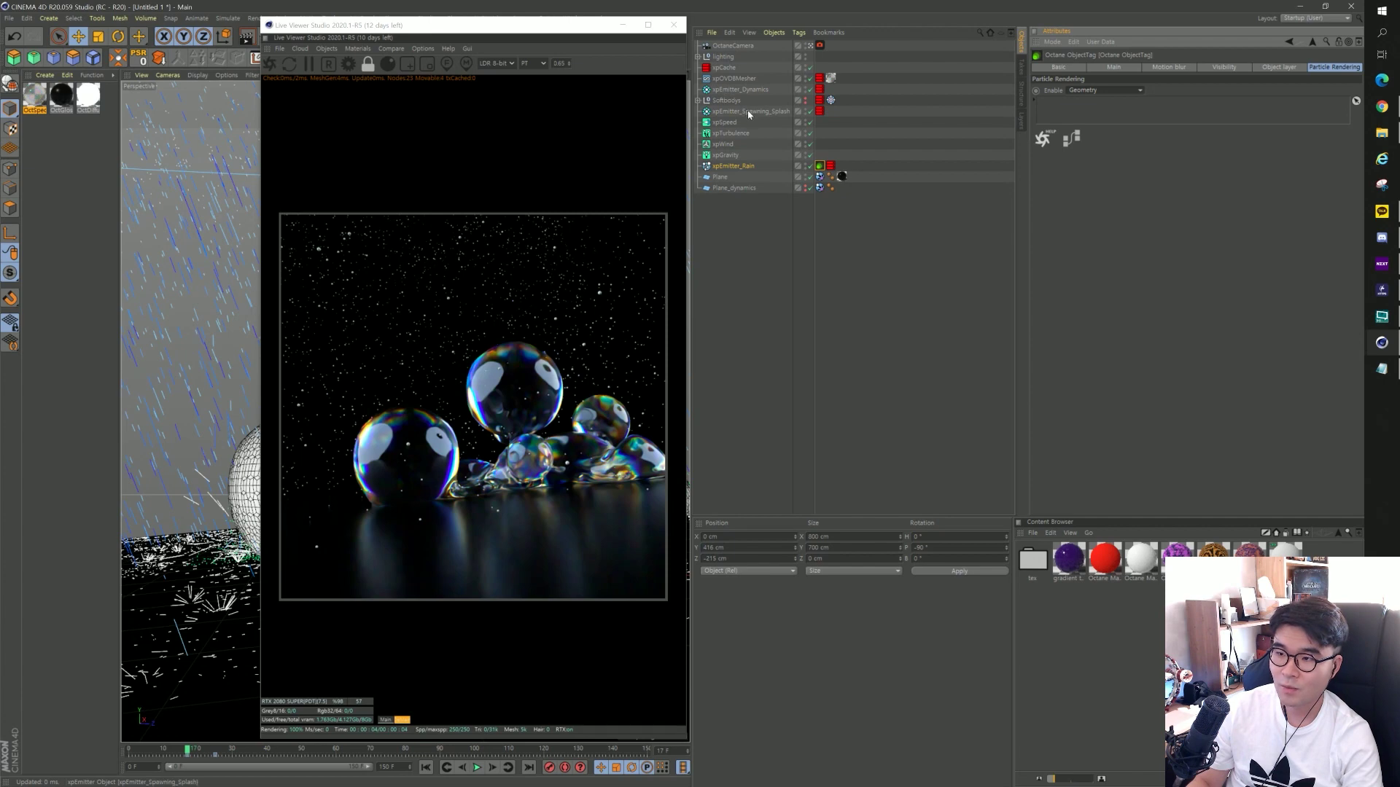
mouse_move(819, 165)
left_mouse_down()
mouse_move(826, 146)
mouse_move(782, 112)
left_mouse_up()
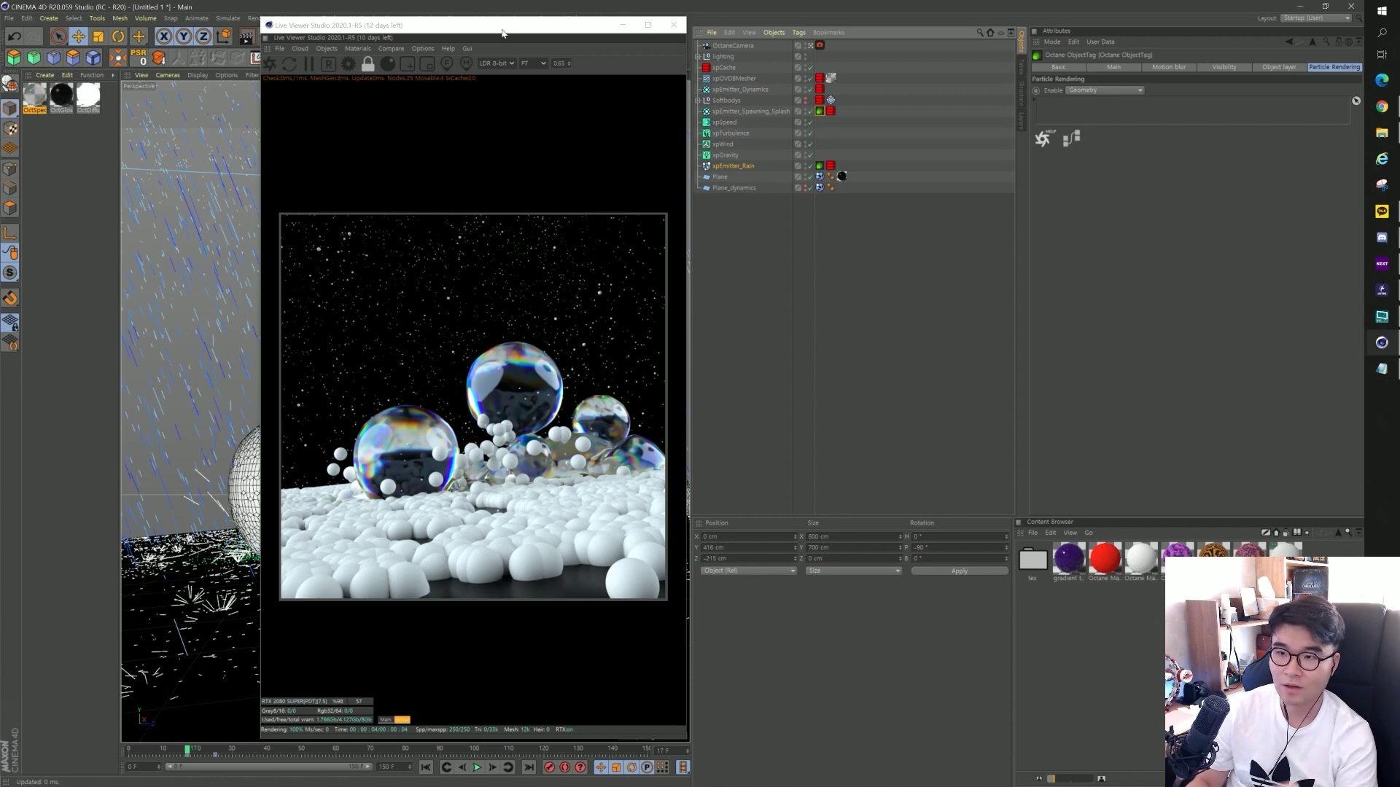
Add a Sphere object to the scene and set its radius to 5 cm.
left_click_drag(437, 25, 643, 20)
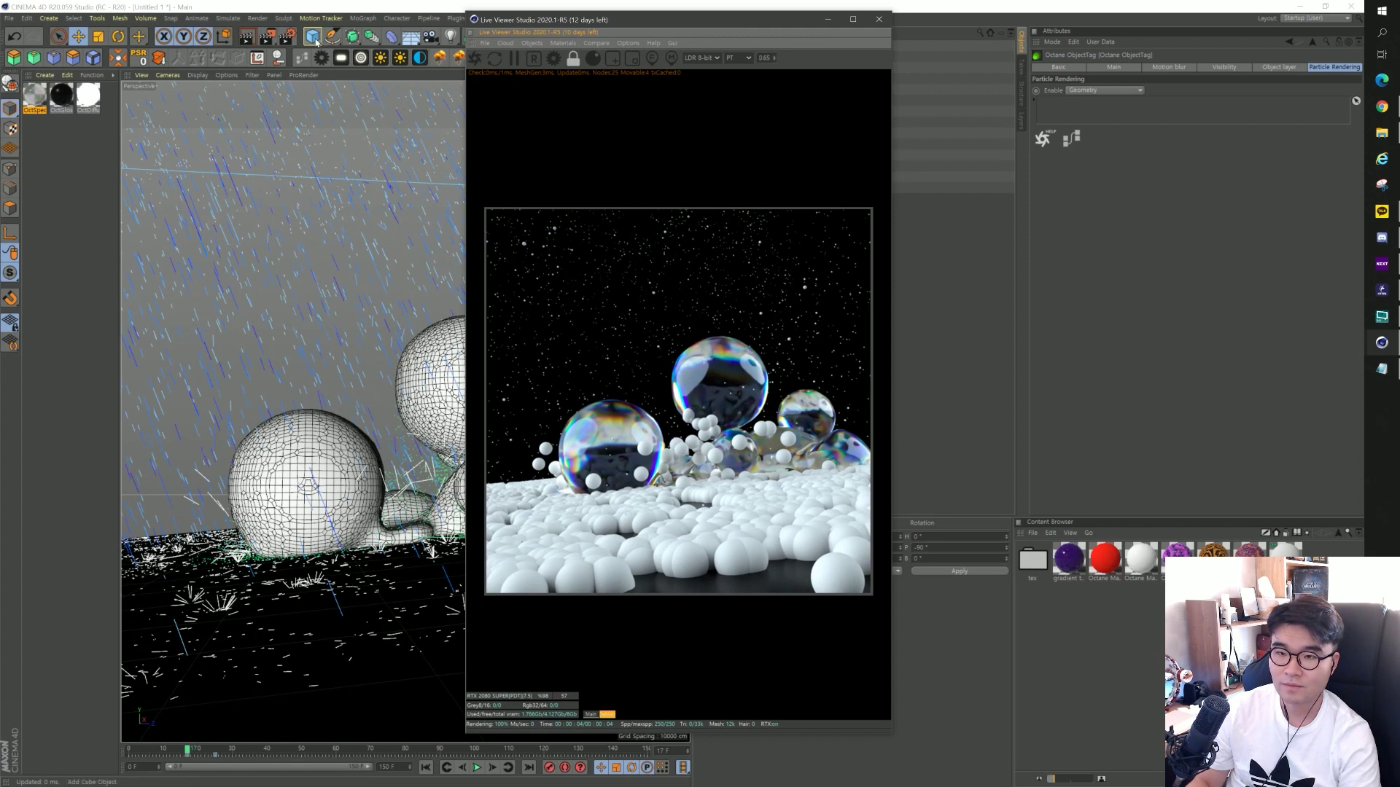
left_click_drag(316, 43, 519, 76)
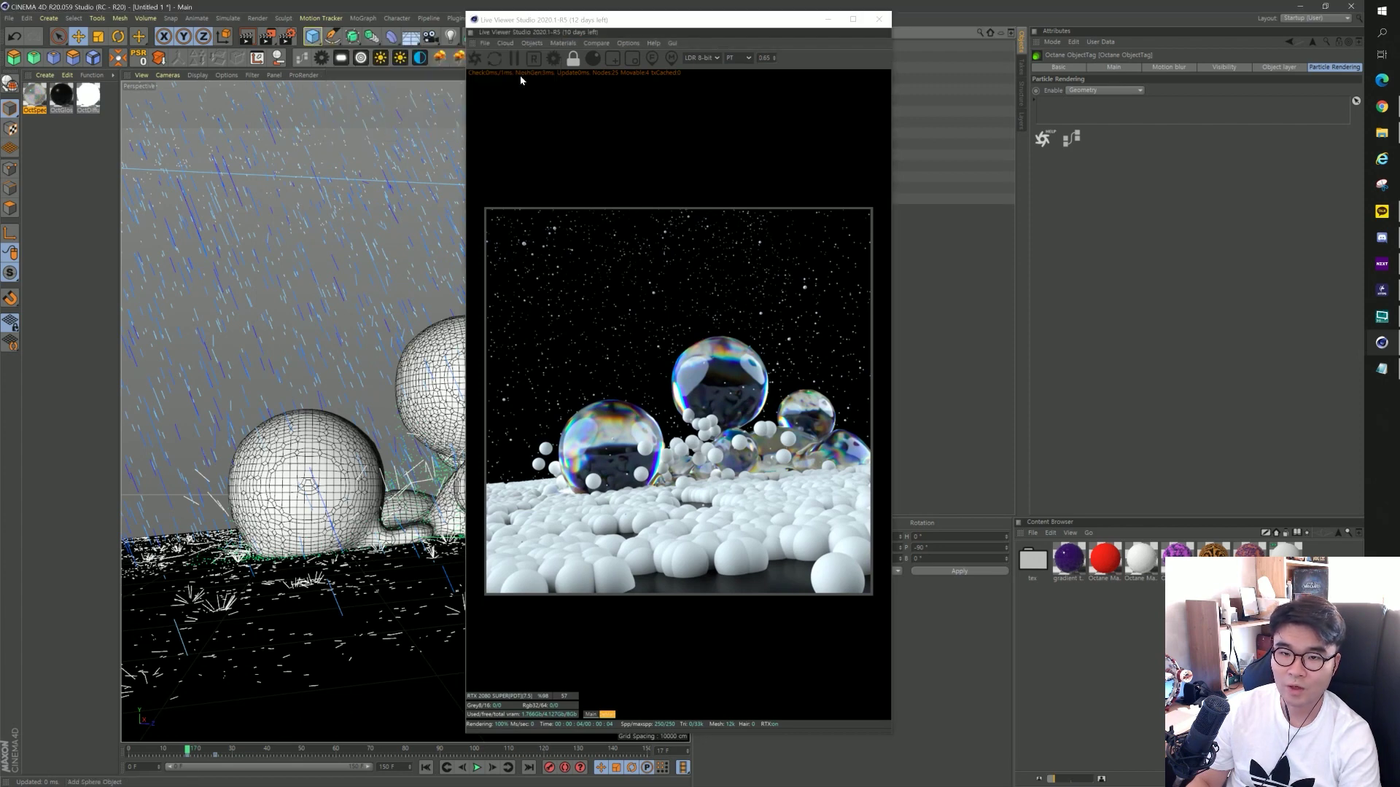
mouse_move(685, 24)
left_mouse_down()
mouse_move(446, 28)
mouse_move(480, 28)
left_mouse_up()
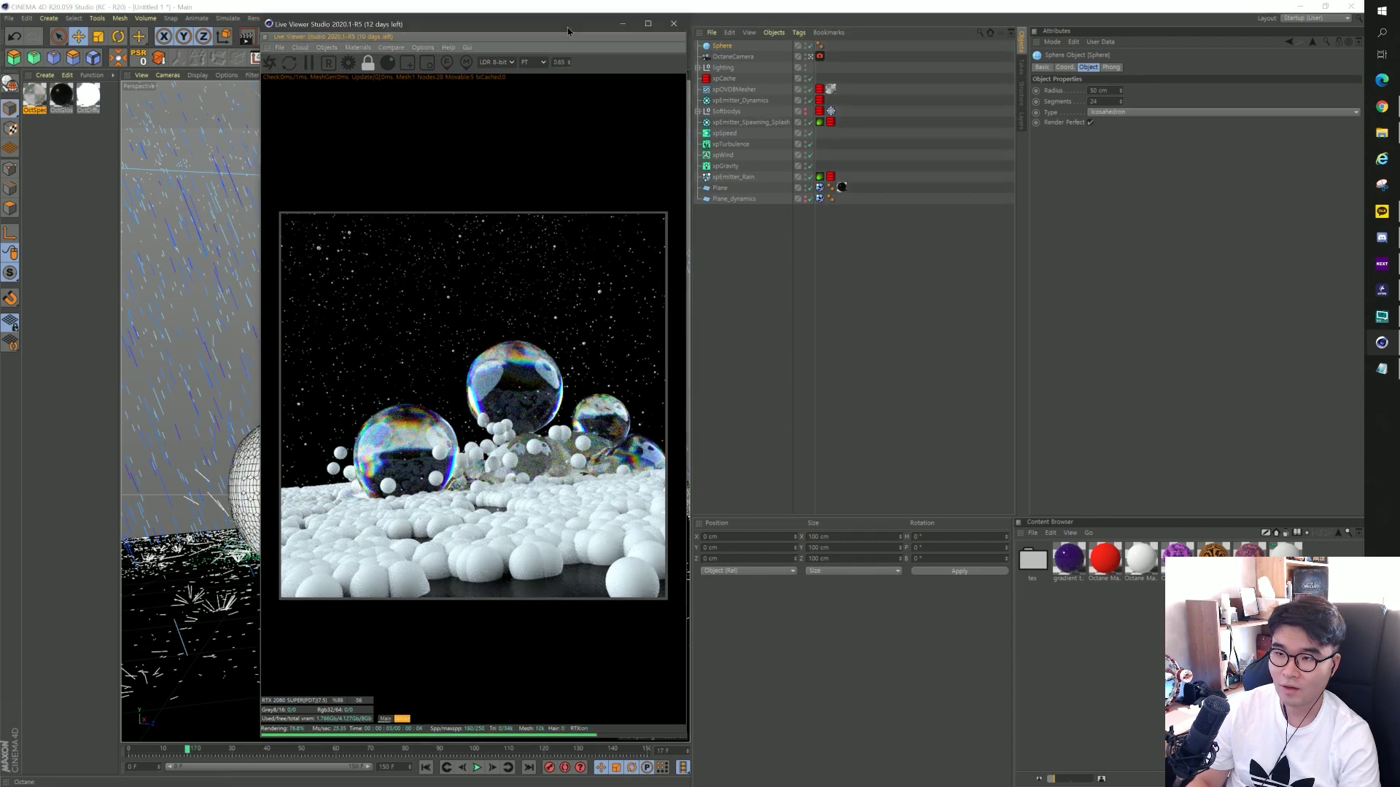
left_click_drag(567, 28, 956, 33)
mouse_move(473, 600)
left_mouse_down()
mouse_move(472, 498)
mouse_move(514, 604)
left_mouse_up()
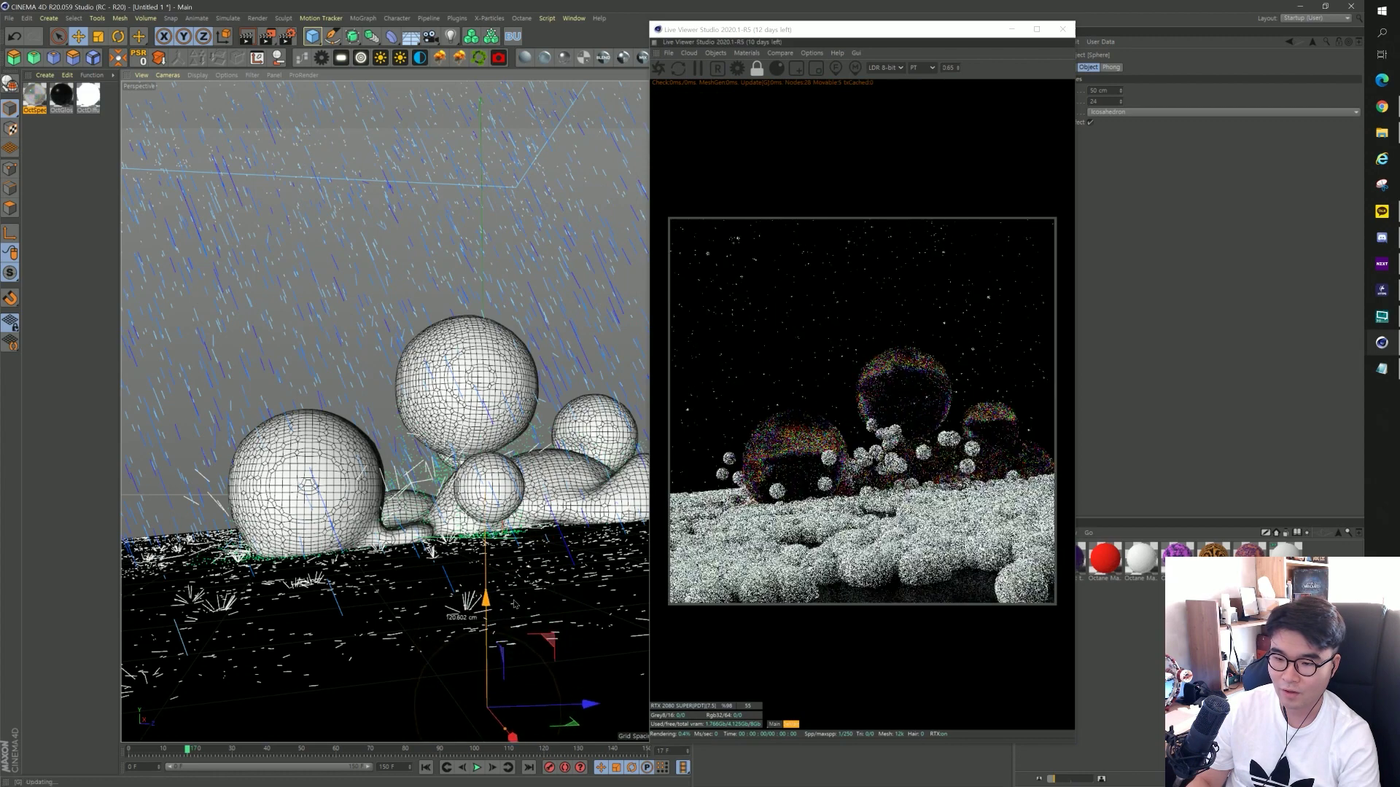
left_click_drag(834, 29, 427, 24)
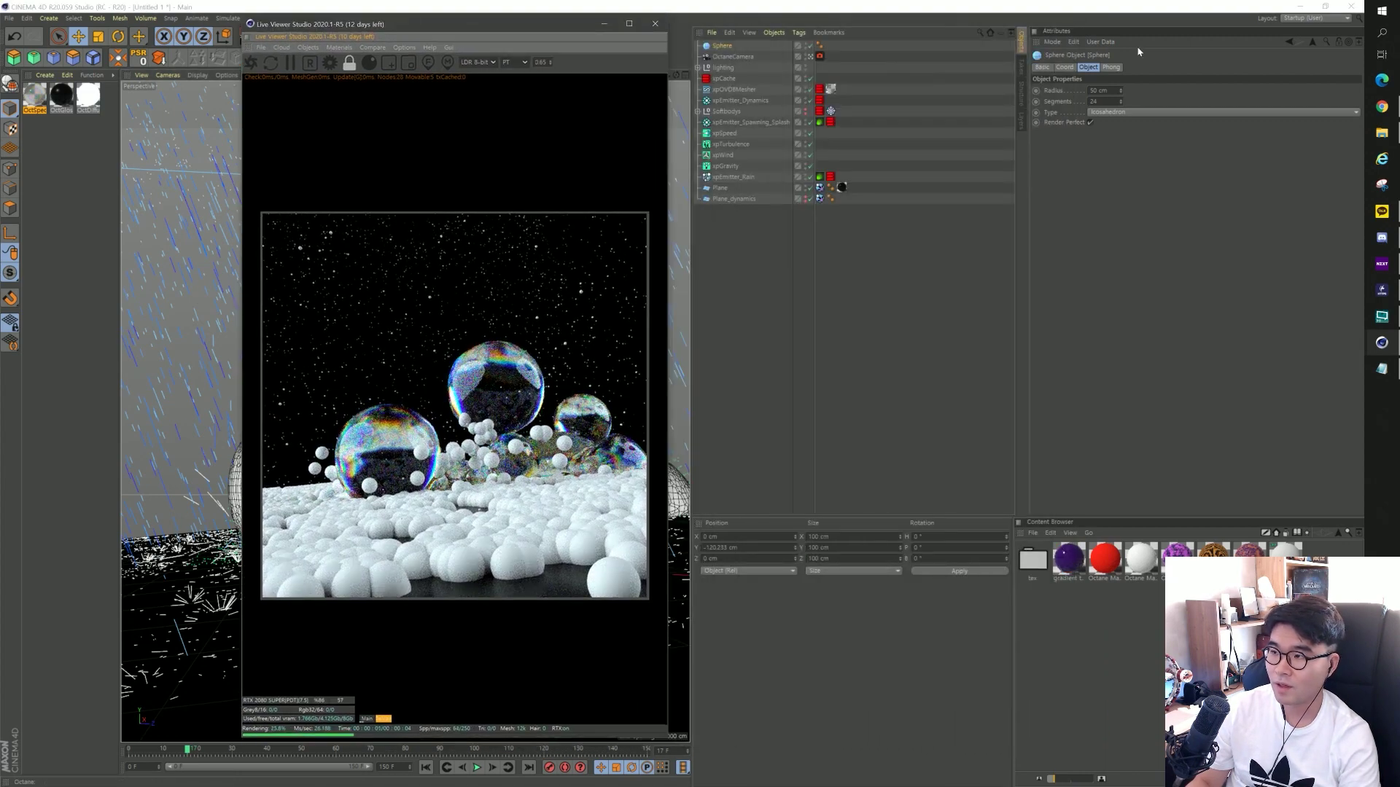
double_click(1102, 91)
type("5")
key("Return")
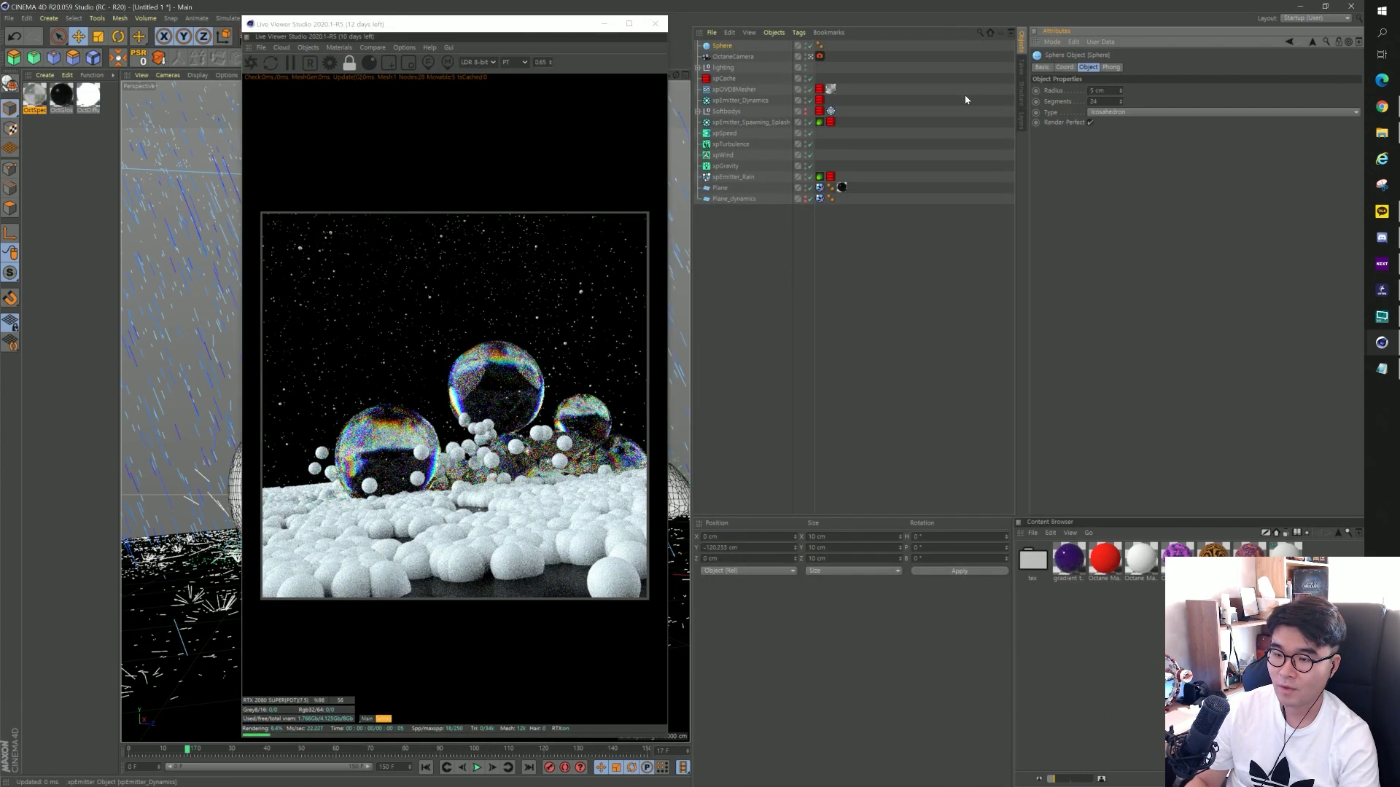
Link the Sphere into the Sphere field of the rain emitter's Octane tag Particle Rendering settings.
left_click(819, 176)
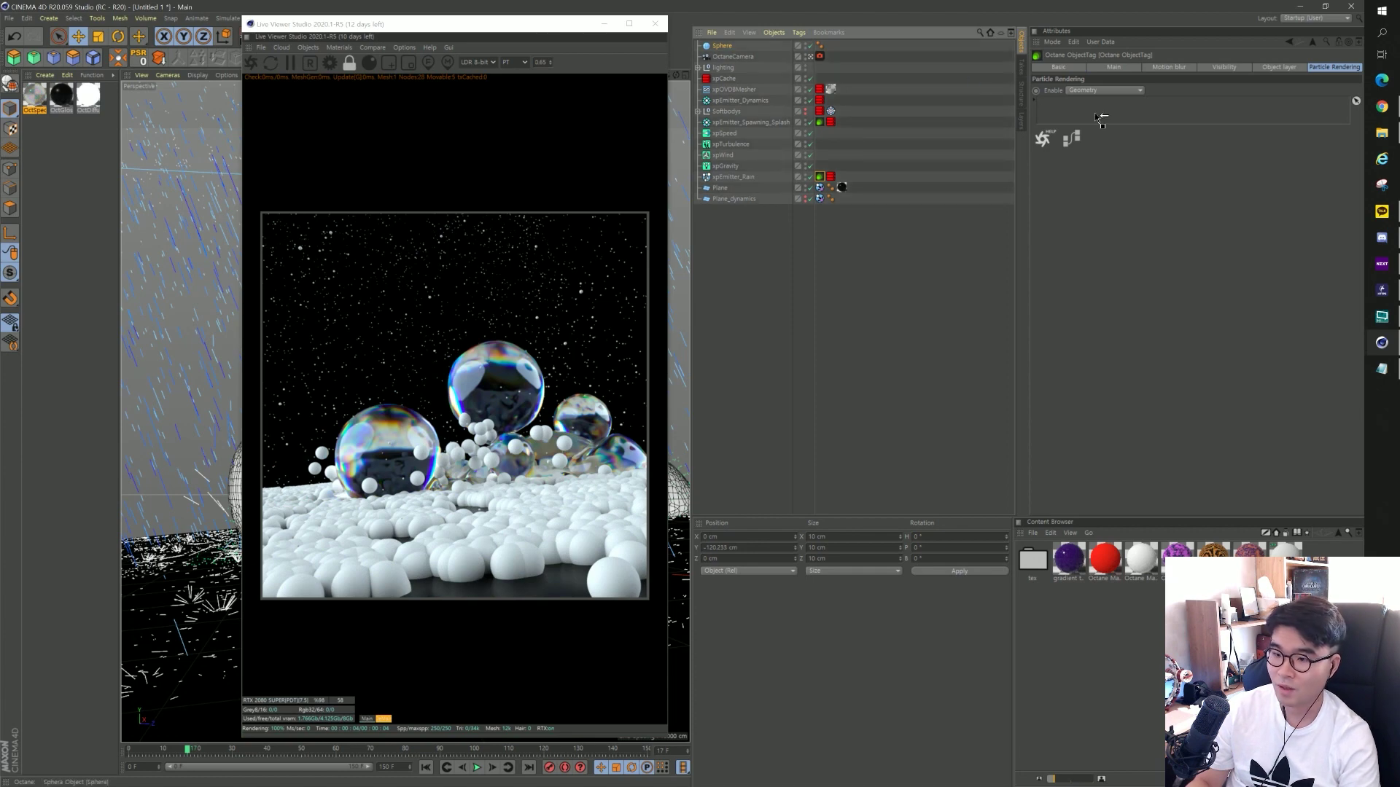
left_click_drag(1094, 112, 1092, 112)
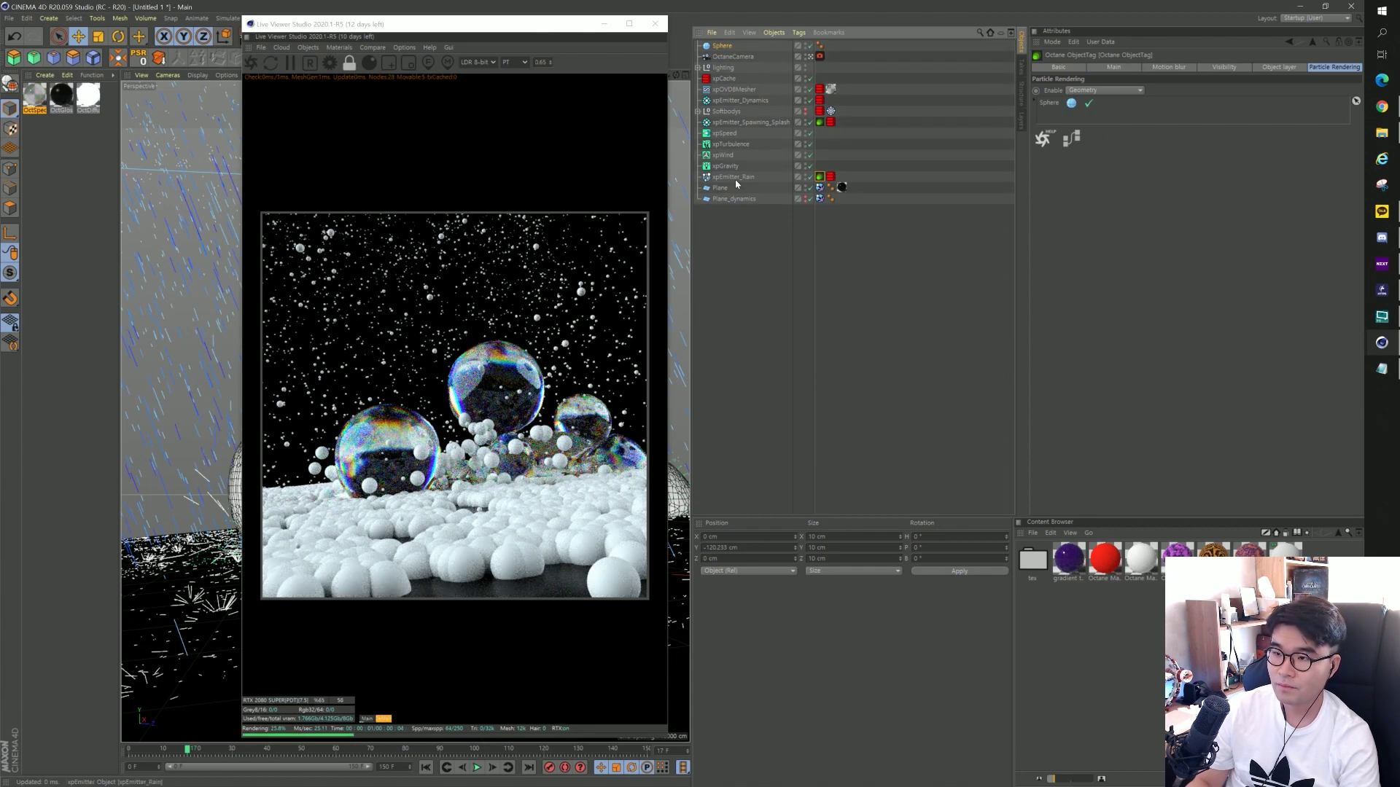
left_click_drag(1050, 103, 1051, 104)
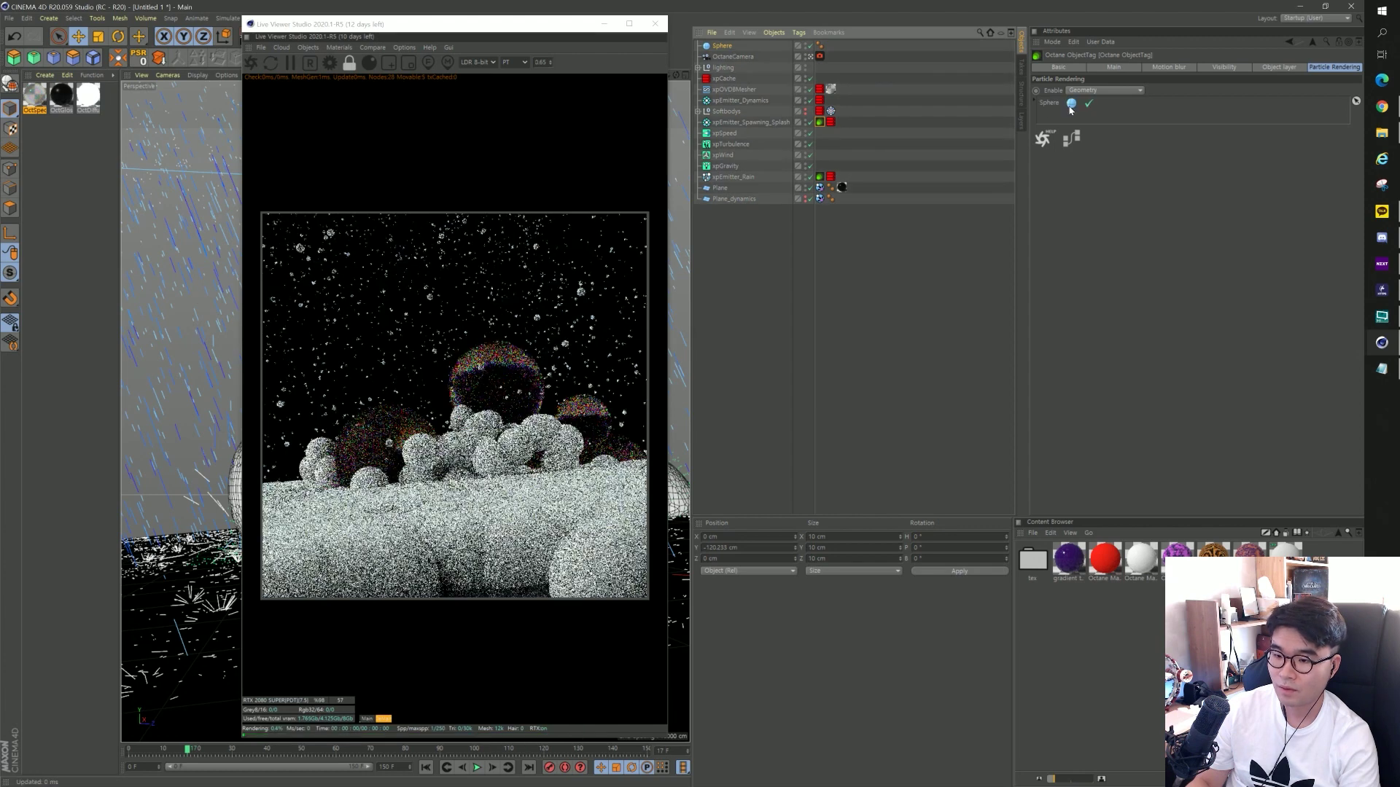
Adjust the particle radius variation in xpEmitter_Spawning_Splash's emission settings.
left_click(750, 122)
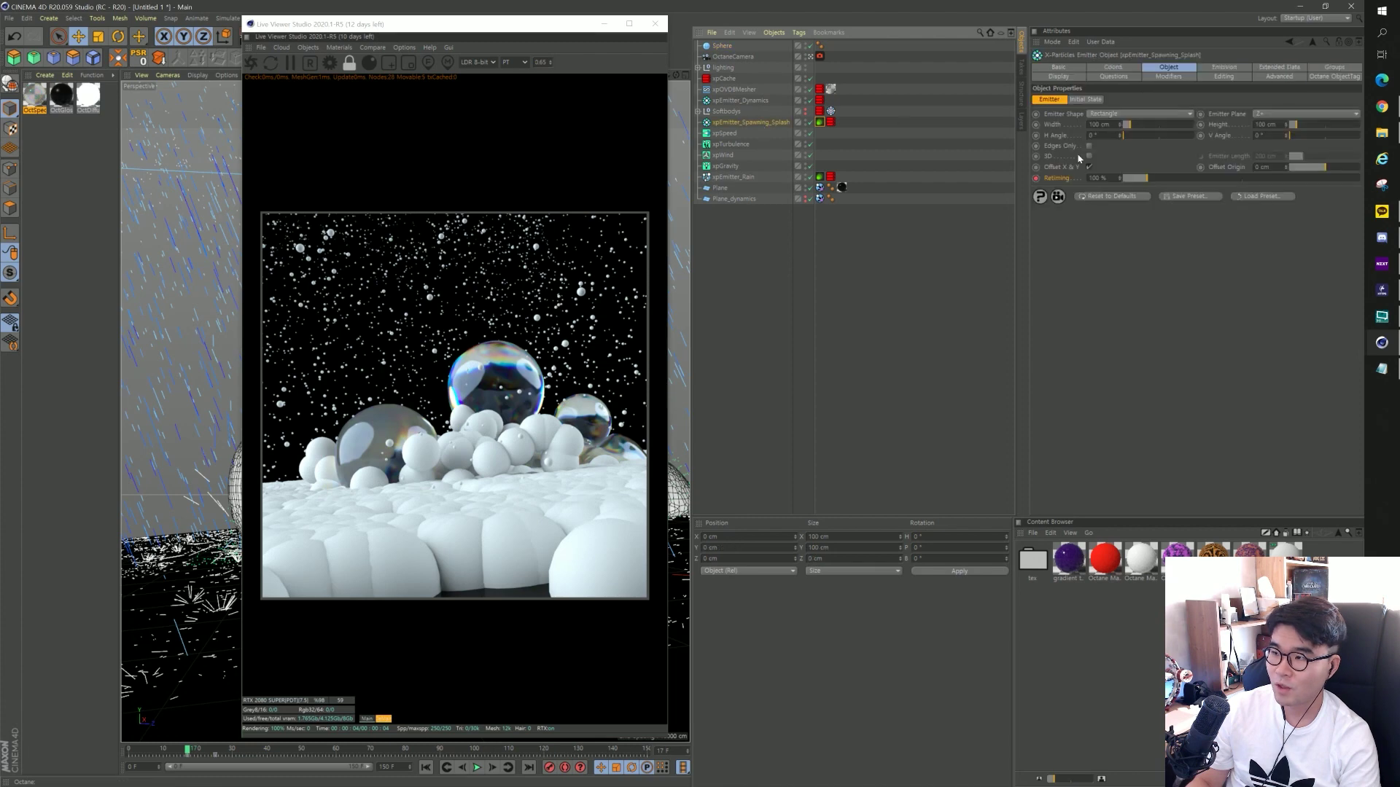
left_click(1225, 67)
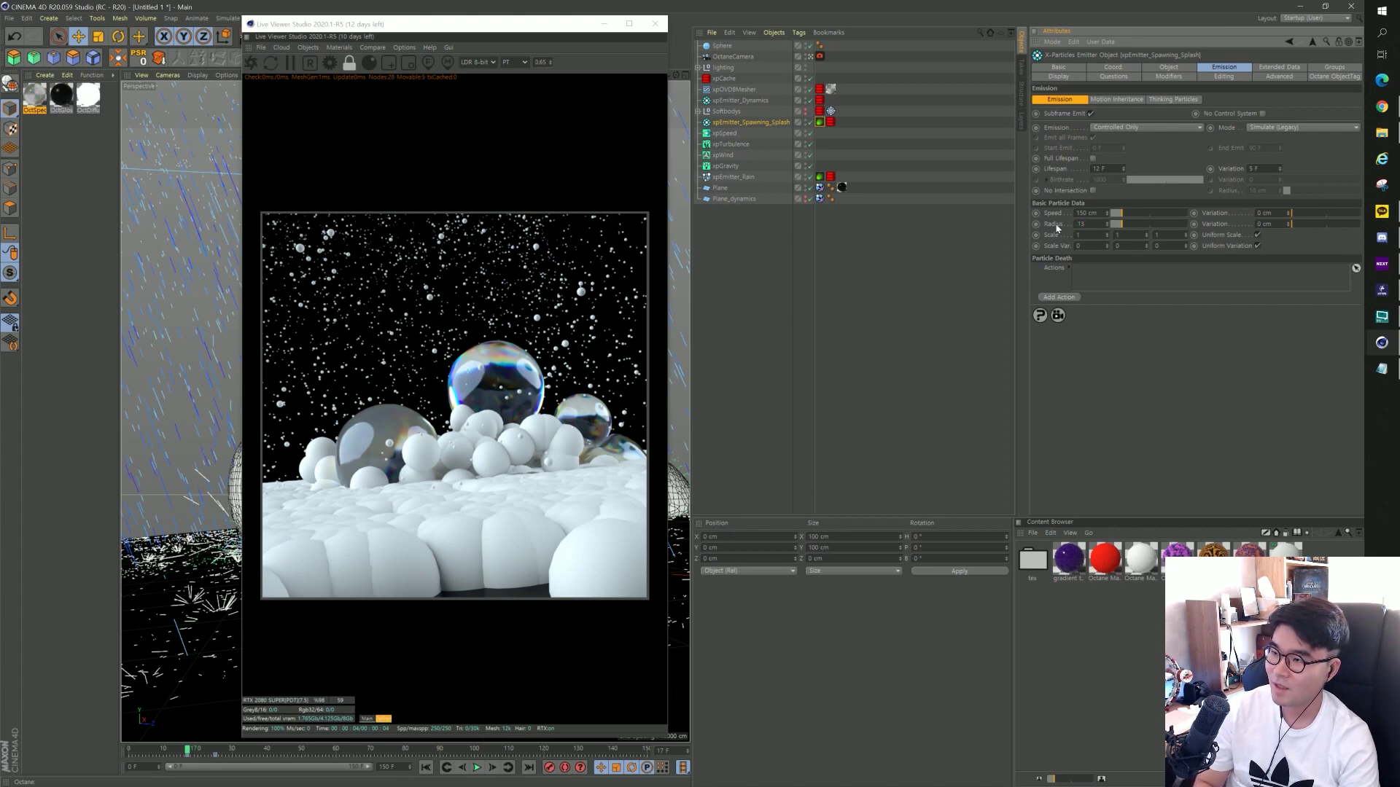
left_click(1263, 224)
type("3")
key("Return")
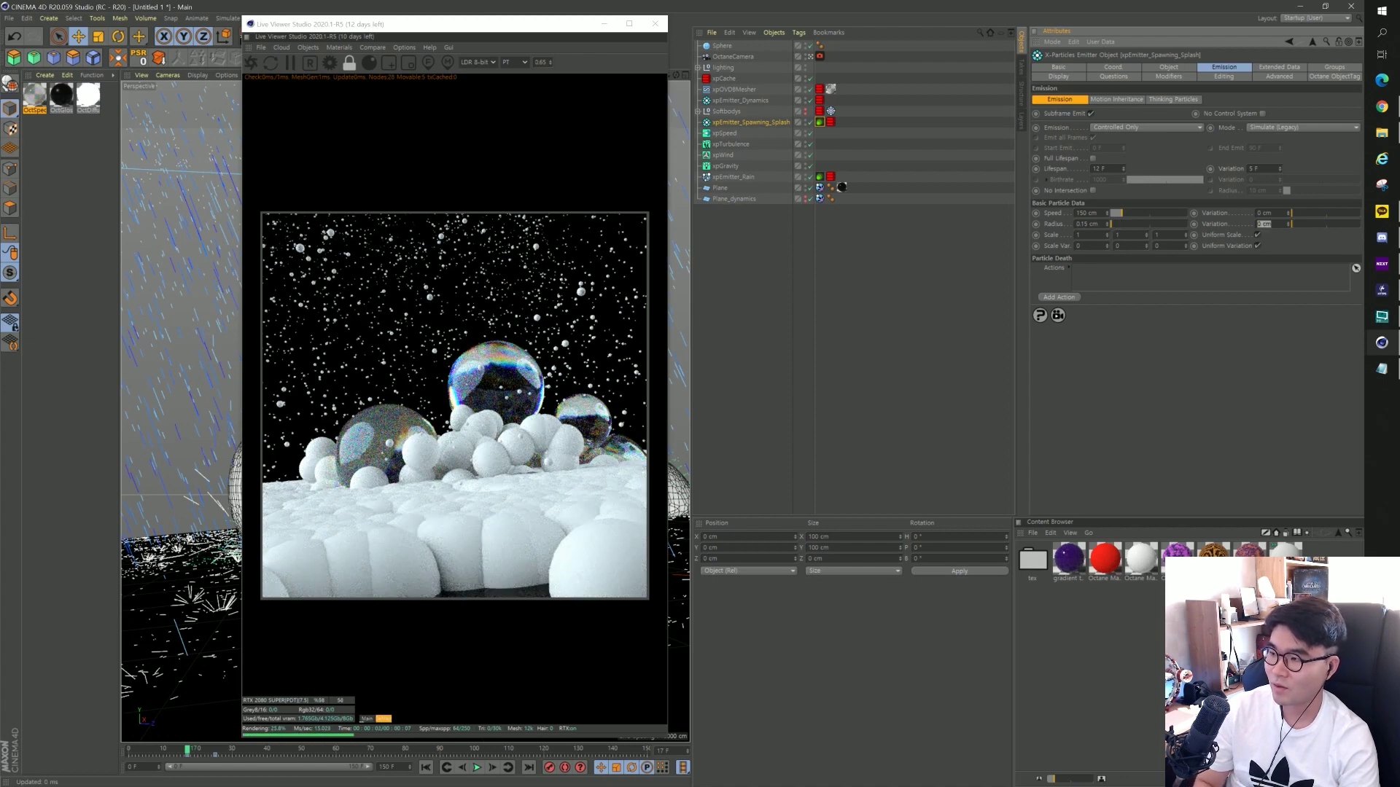
type("0.125")
key("Return")
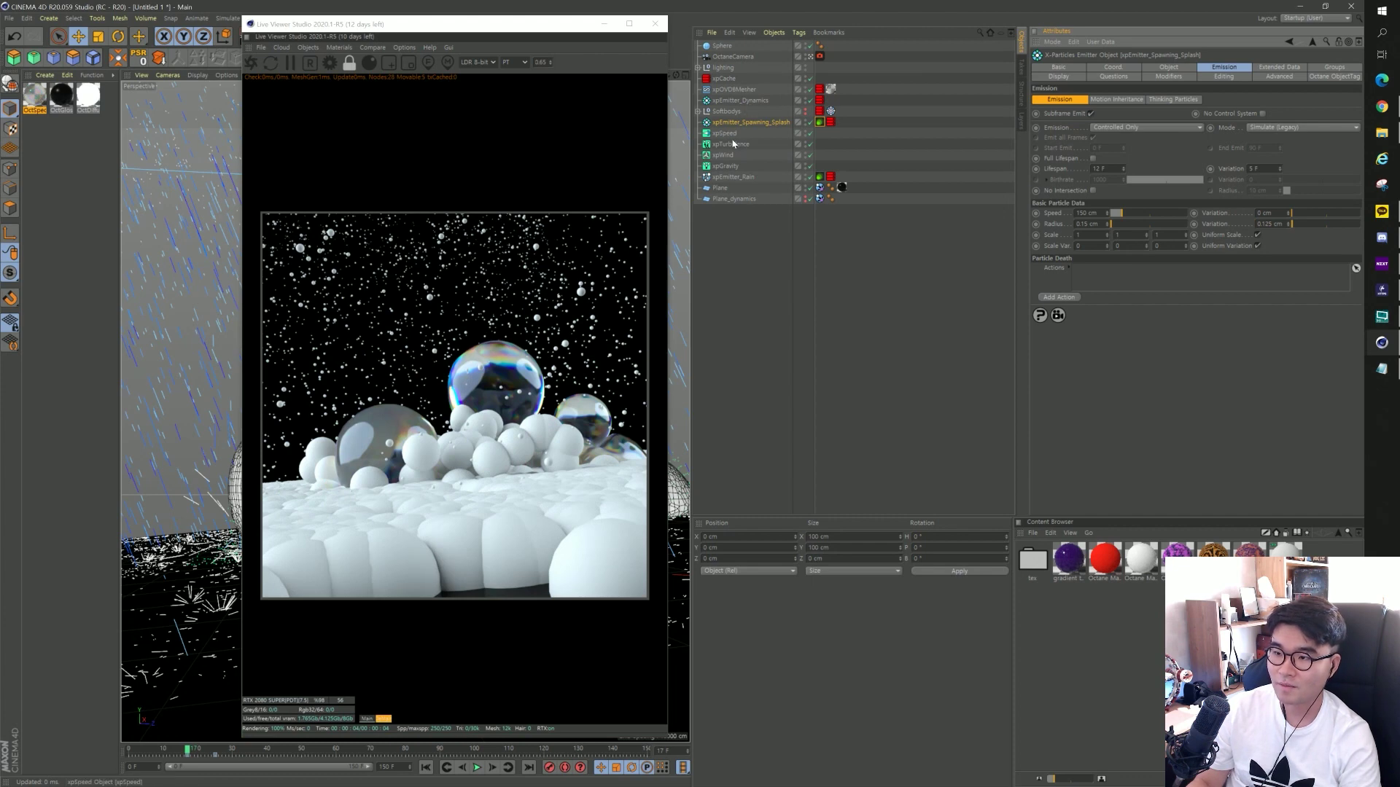
Set the xpEmitter_Rain birth rate to 15000.
left_click(753, 177)
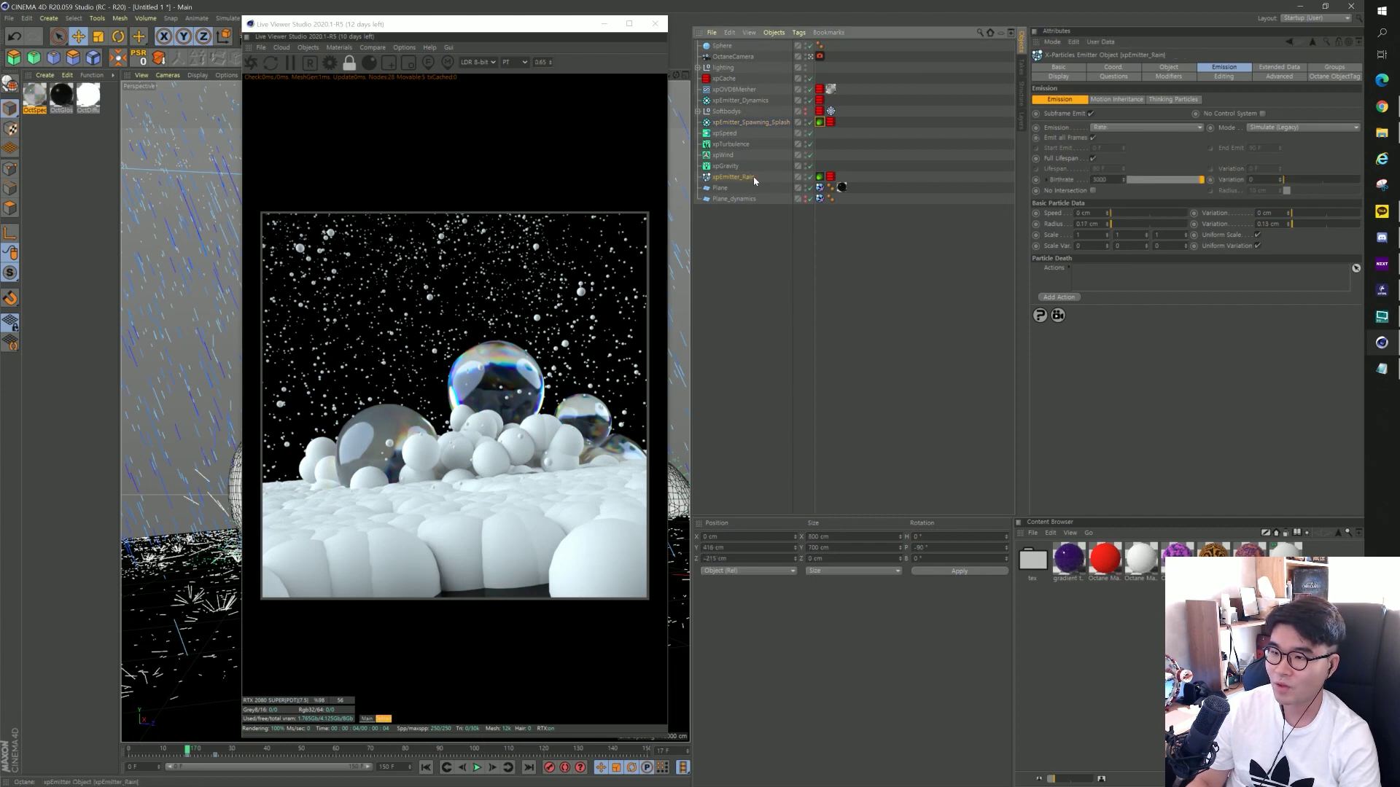
double_click(1104, 179)
type("15")
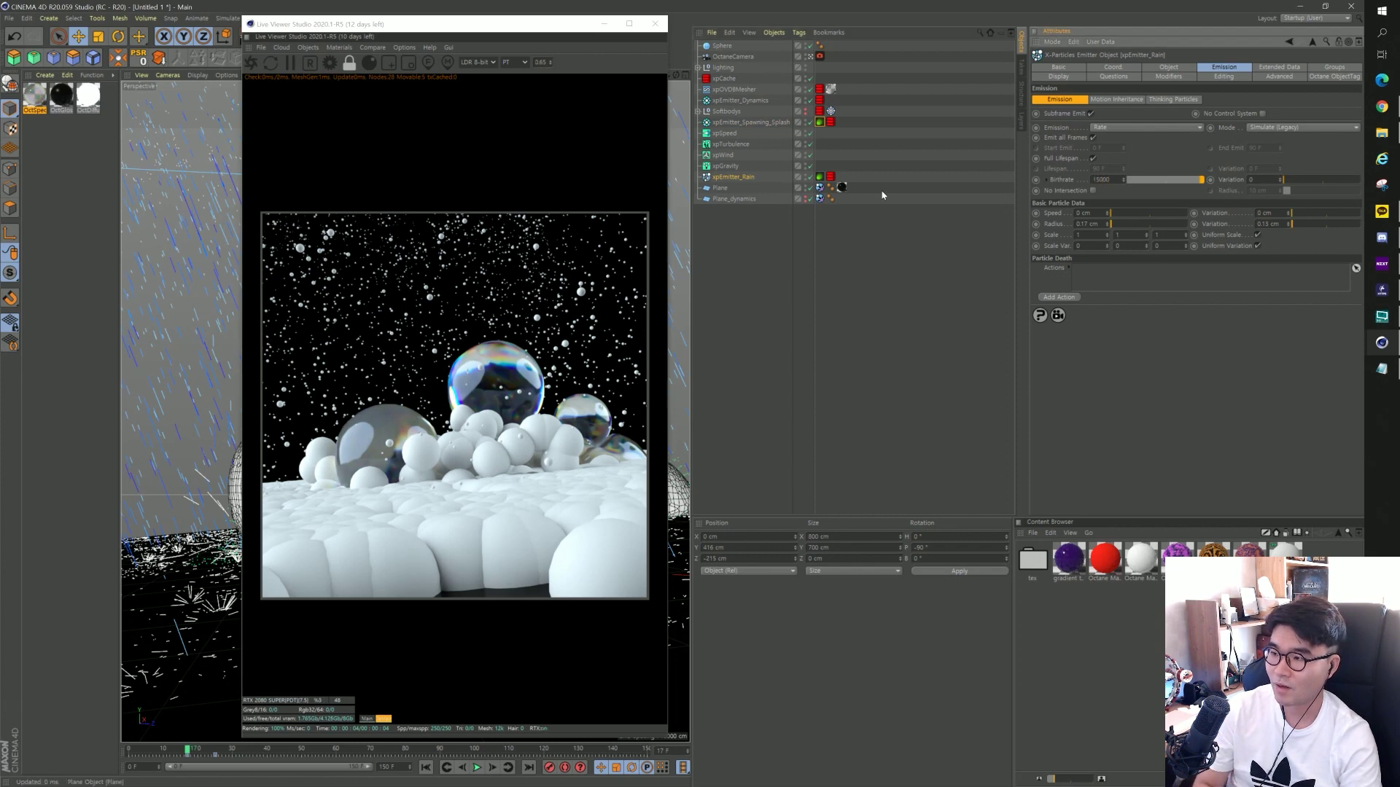
key("Return")
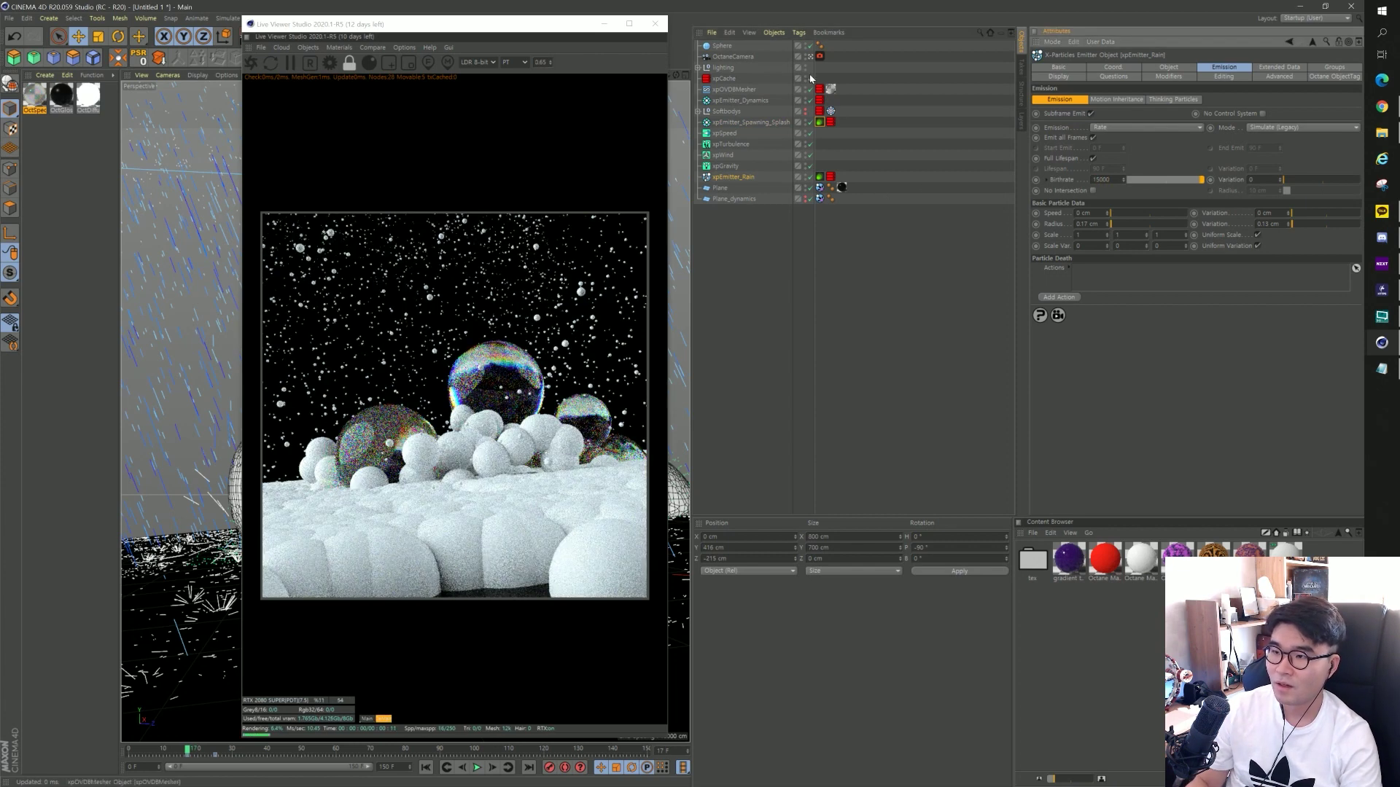
Empty the xpCache and rebuild it, overwriting the old cache.
left_click(724, 78)
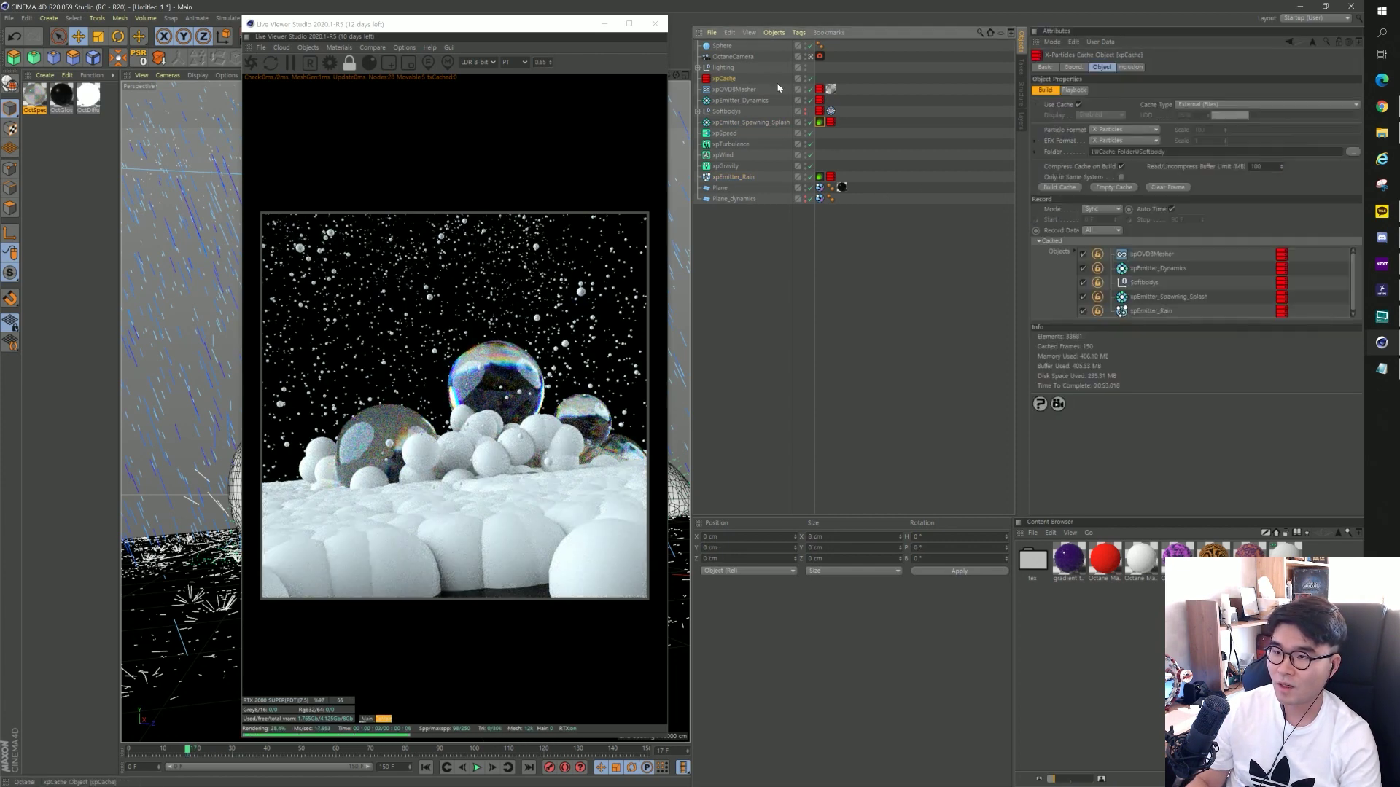
left_click(1123, 188)
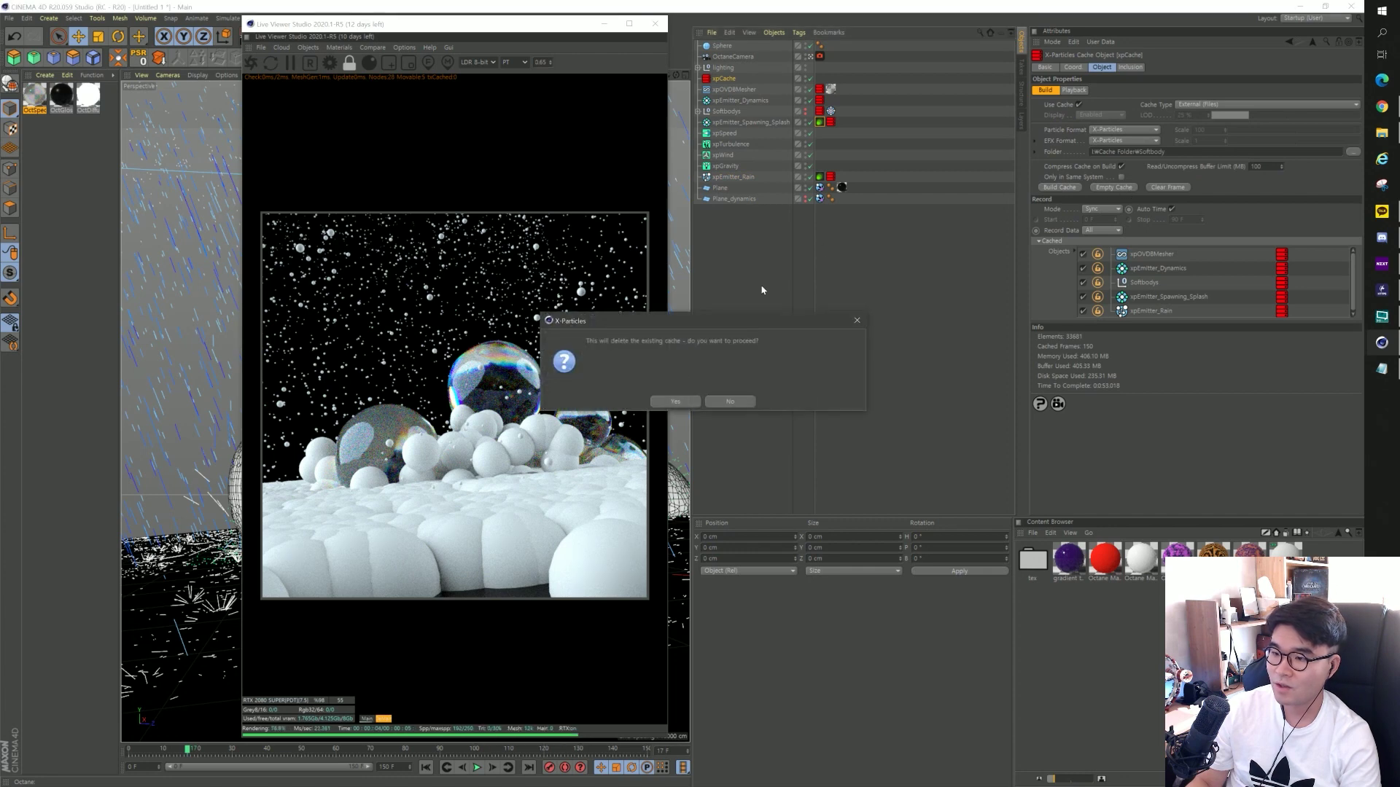
left_click(680, 401)
left_click(1060, 187)
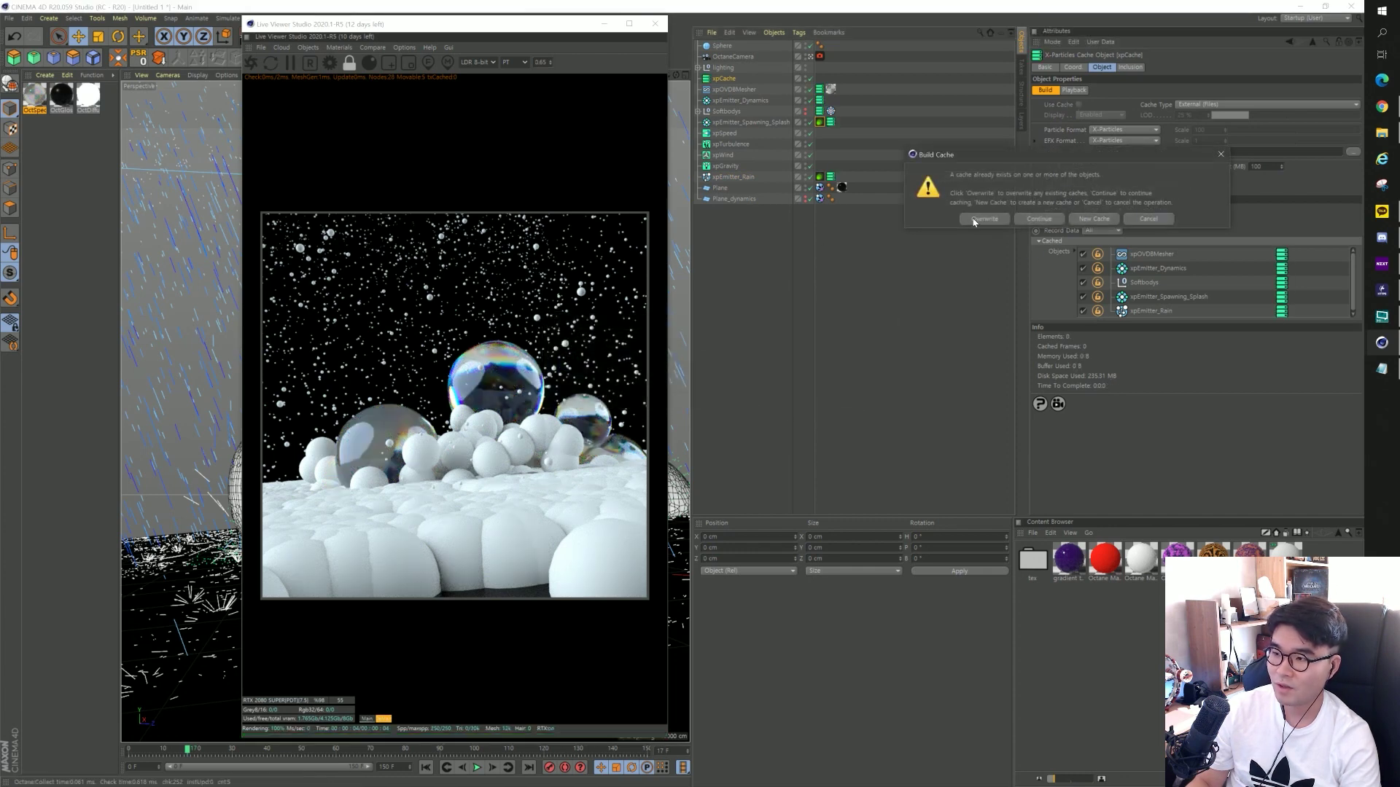
left_click(981, 217)
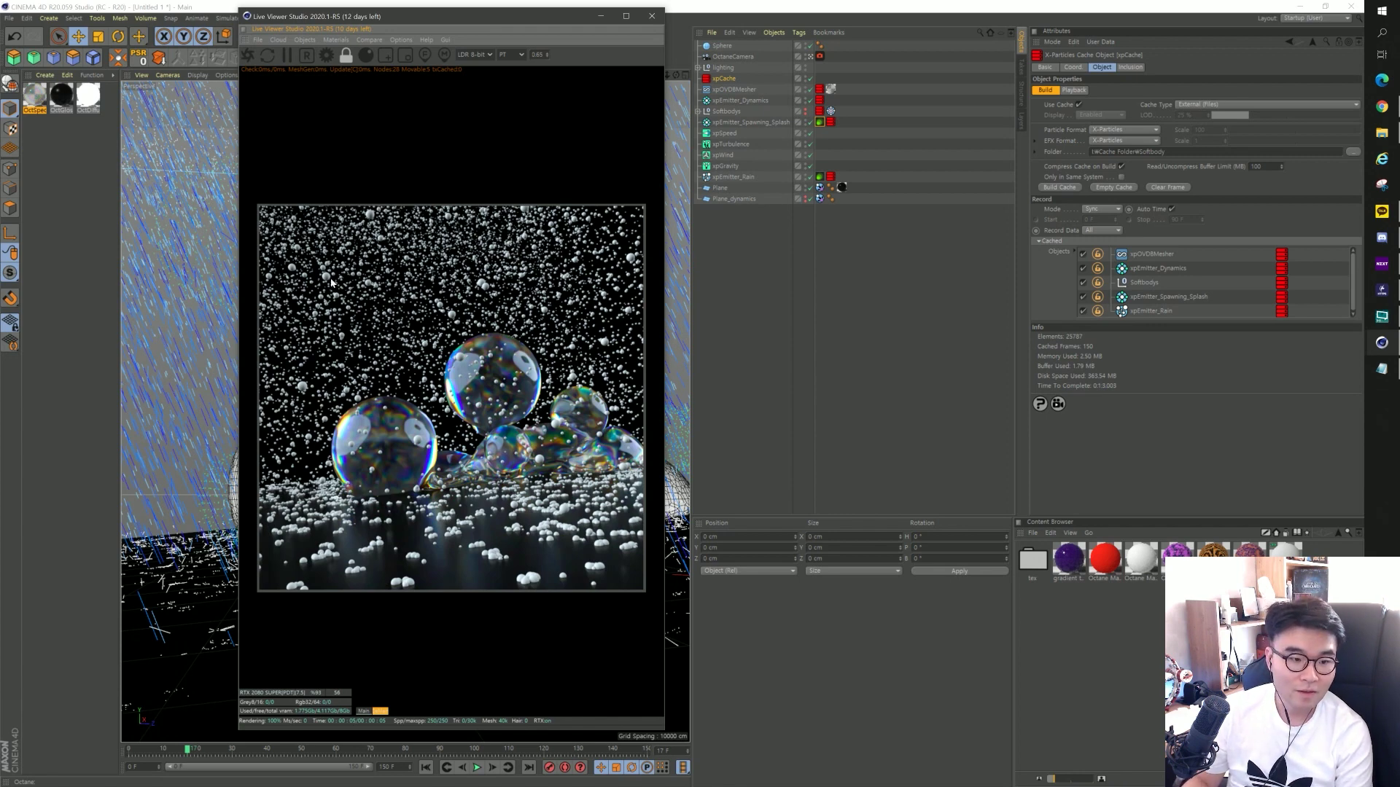
Create Octane specular material OctSpecular2, apply it to the Sphere, and set roughness to 0.005.
left_click_drag(421, 22, 528, 94)
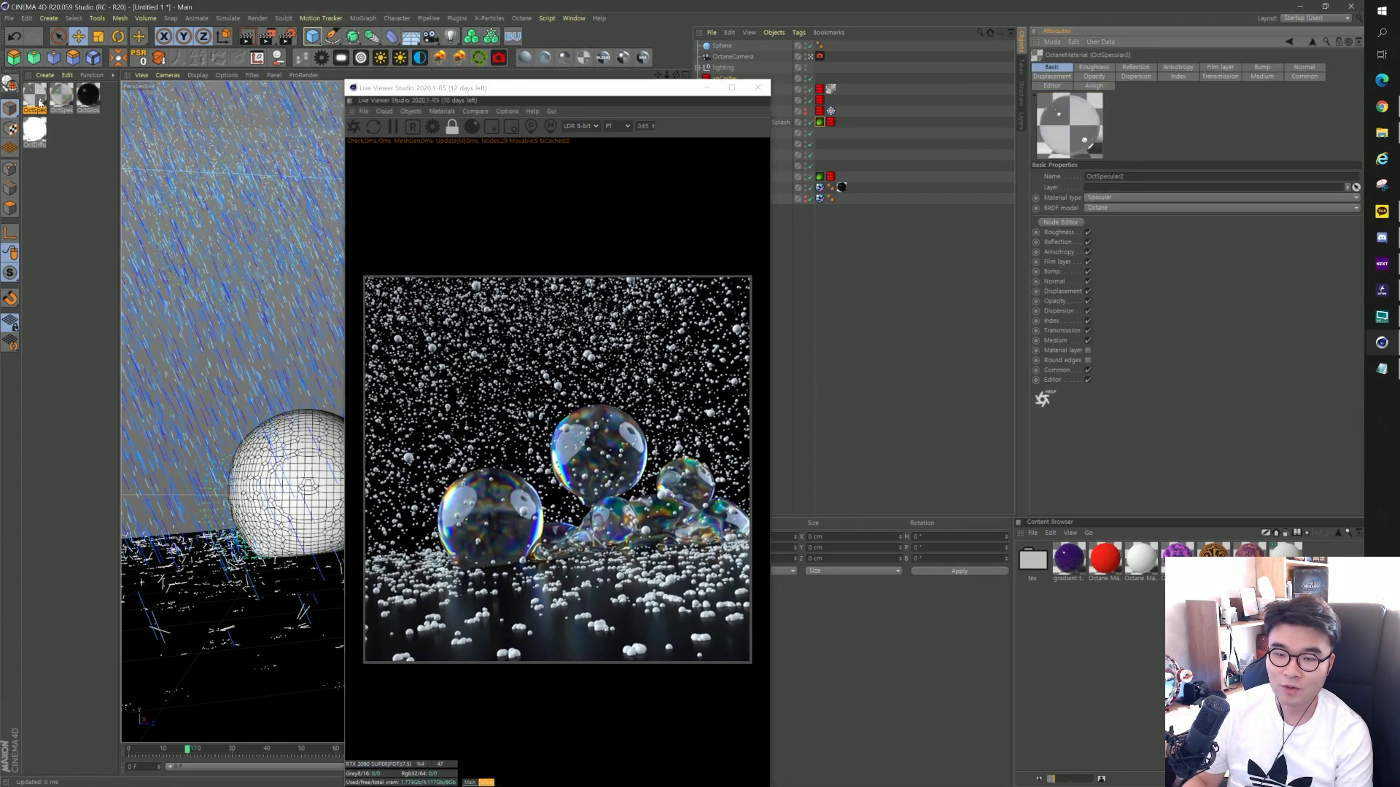
left_click_drag(38, 102, 705, 43)
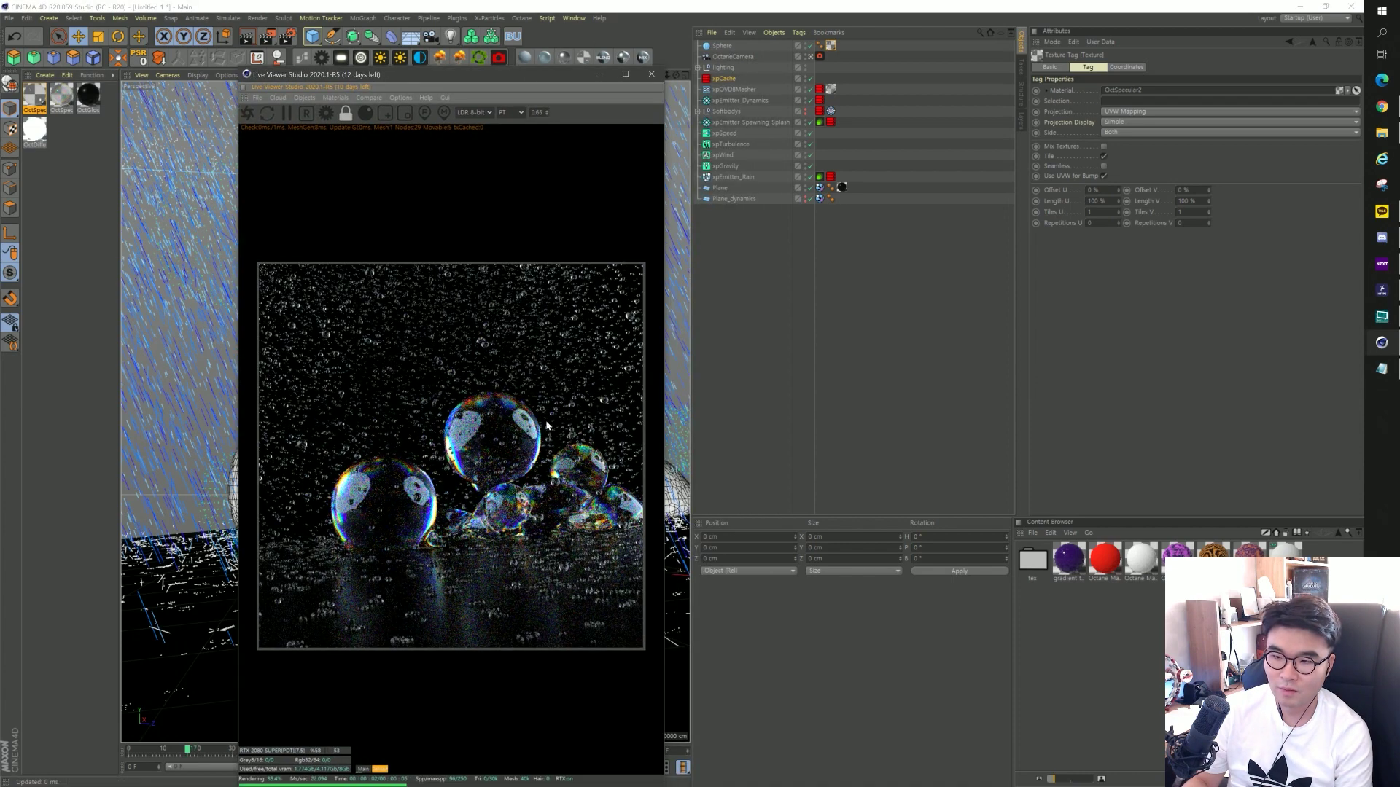
double_click(36, 102)
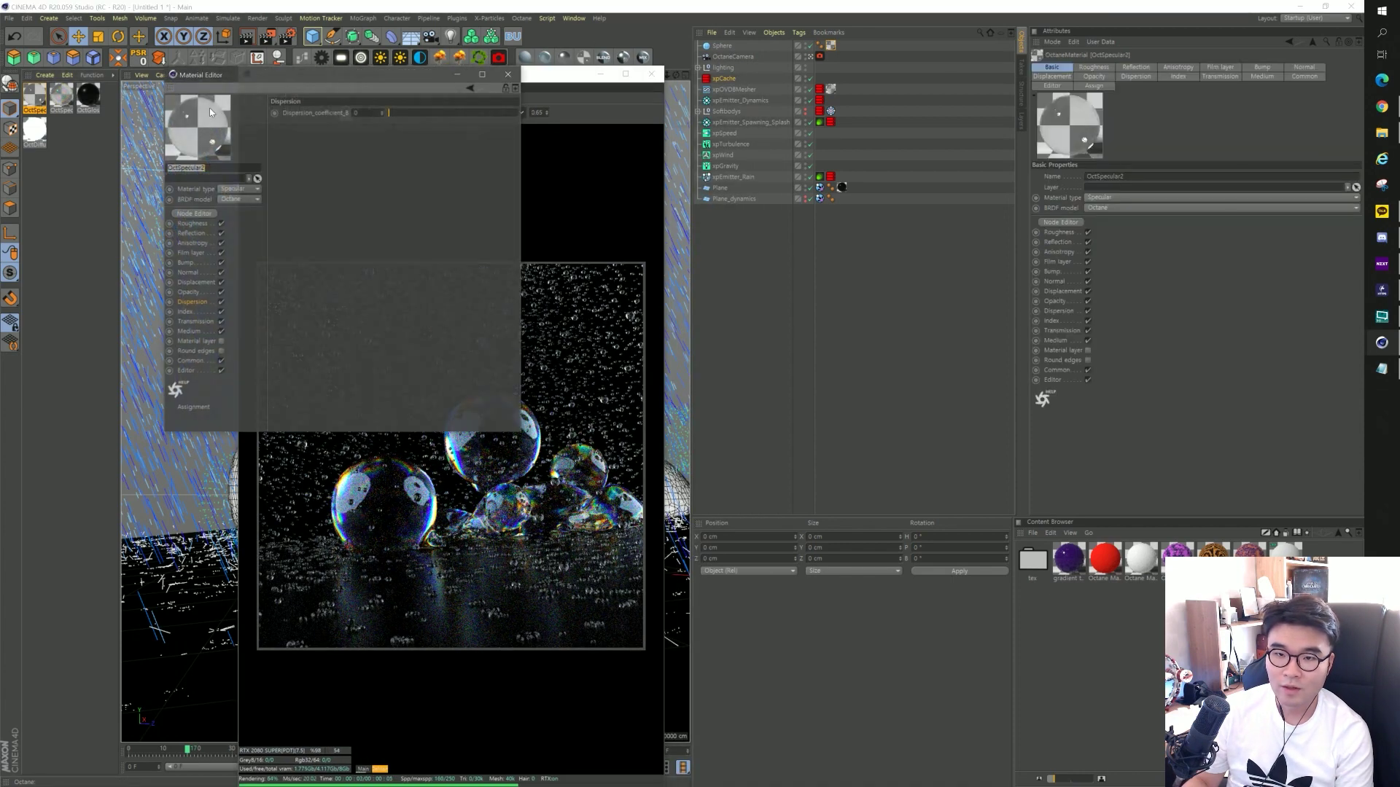
left_click(200, 224)
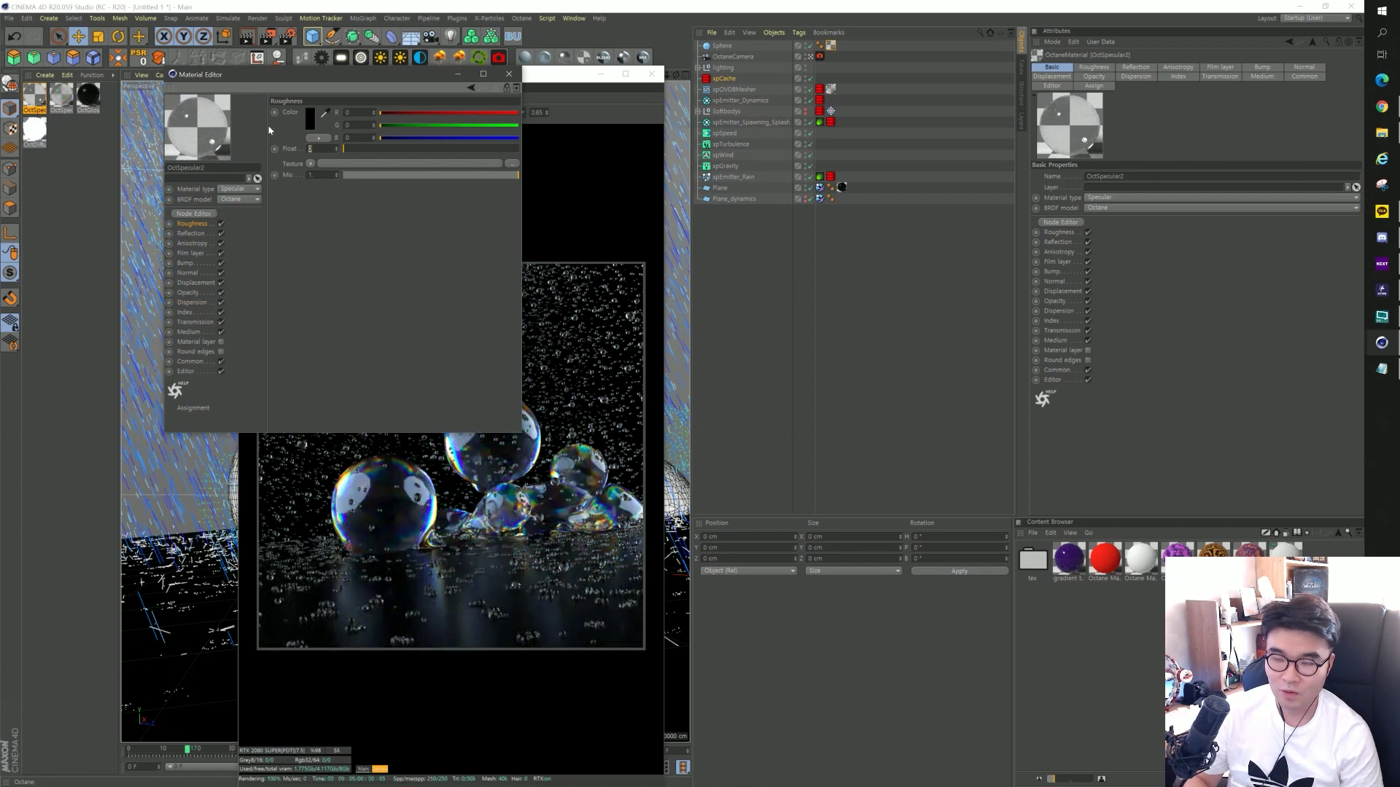
type("0.05")
key("Return")
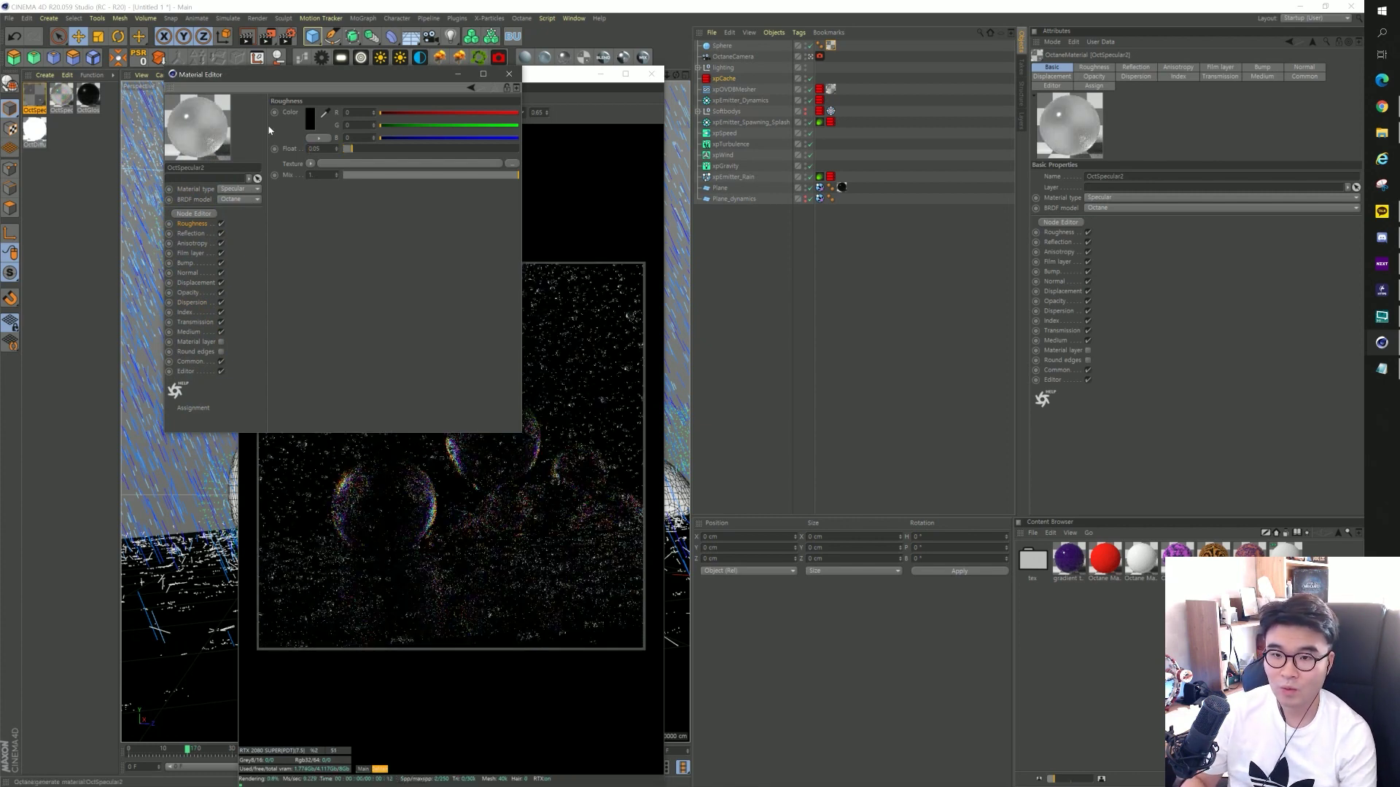
key("BackSpace")
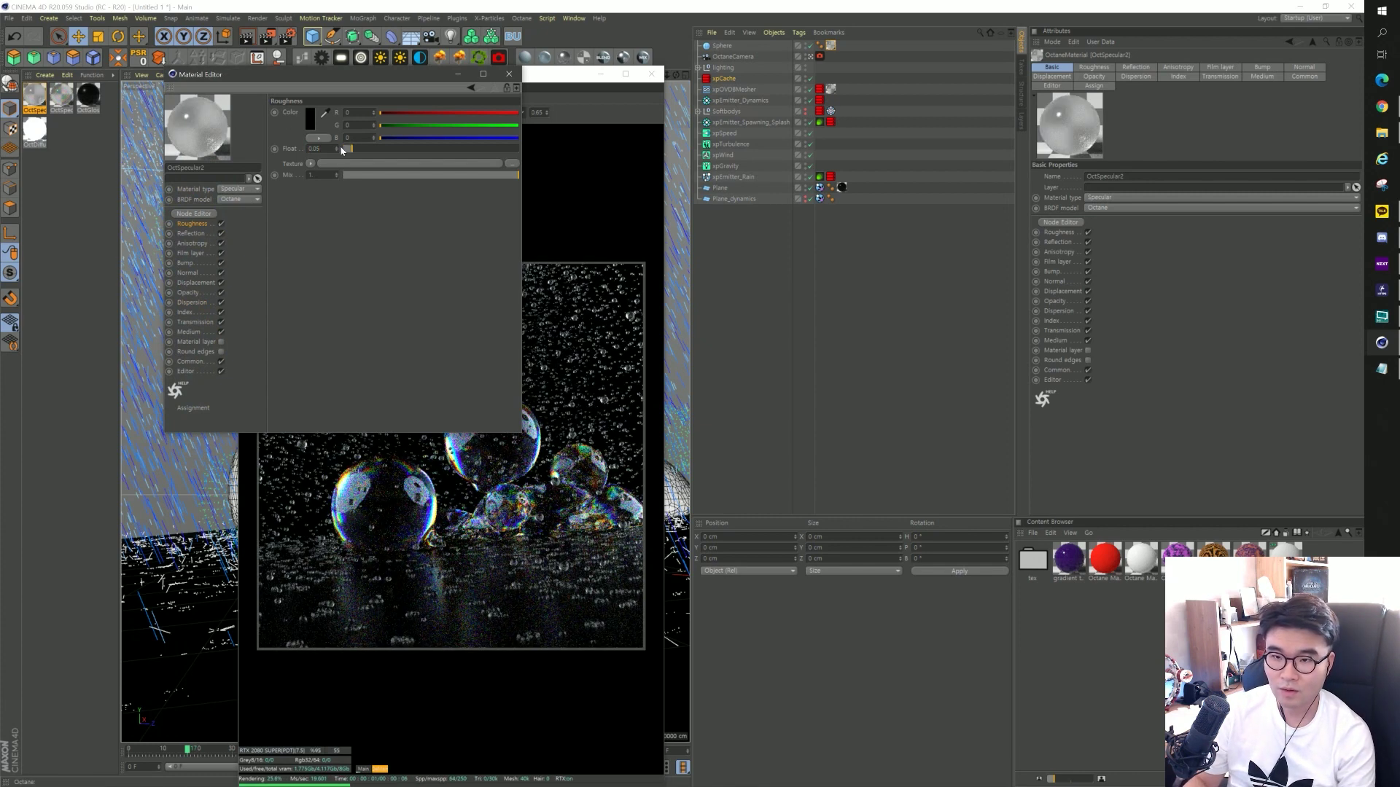
type("05")
key("Return")
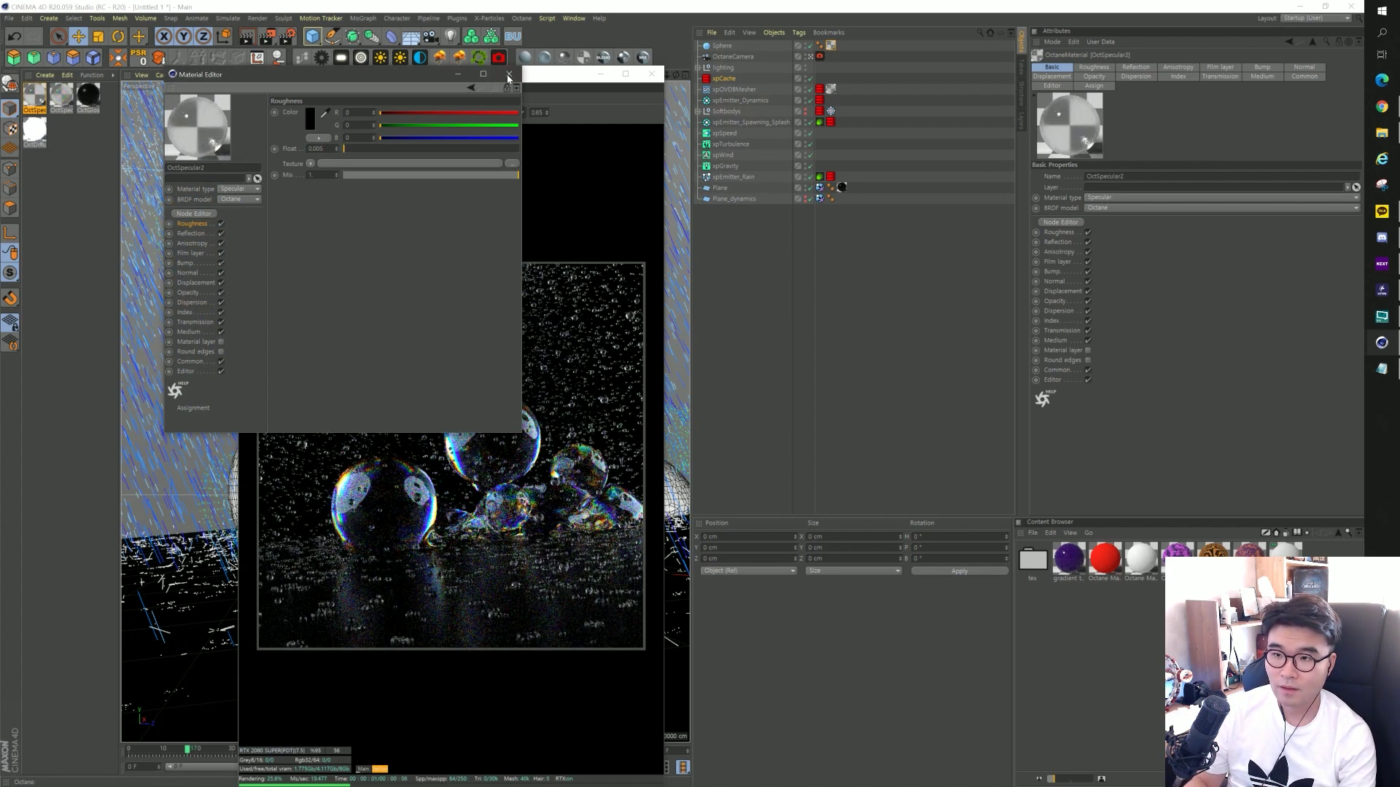
left_click(508, 75)
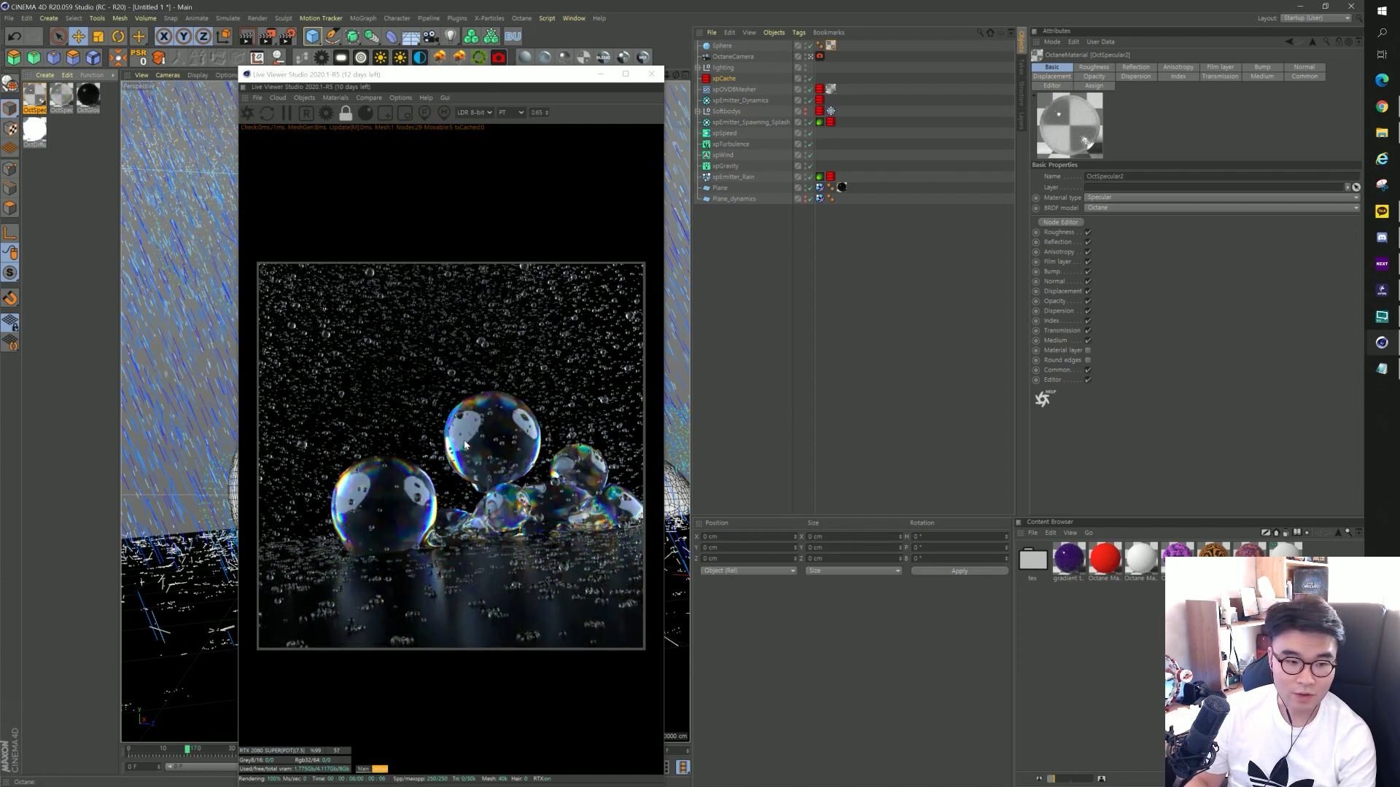
Expand the OctaneCamera tag's Thinlens depth of field settings, leaving auto focus off.
mouse_move(492, 78)
left_mouse_down()
mouse_move(470, 65)
mouse_move(484, 54)
left_mouse_up()
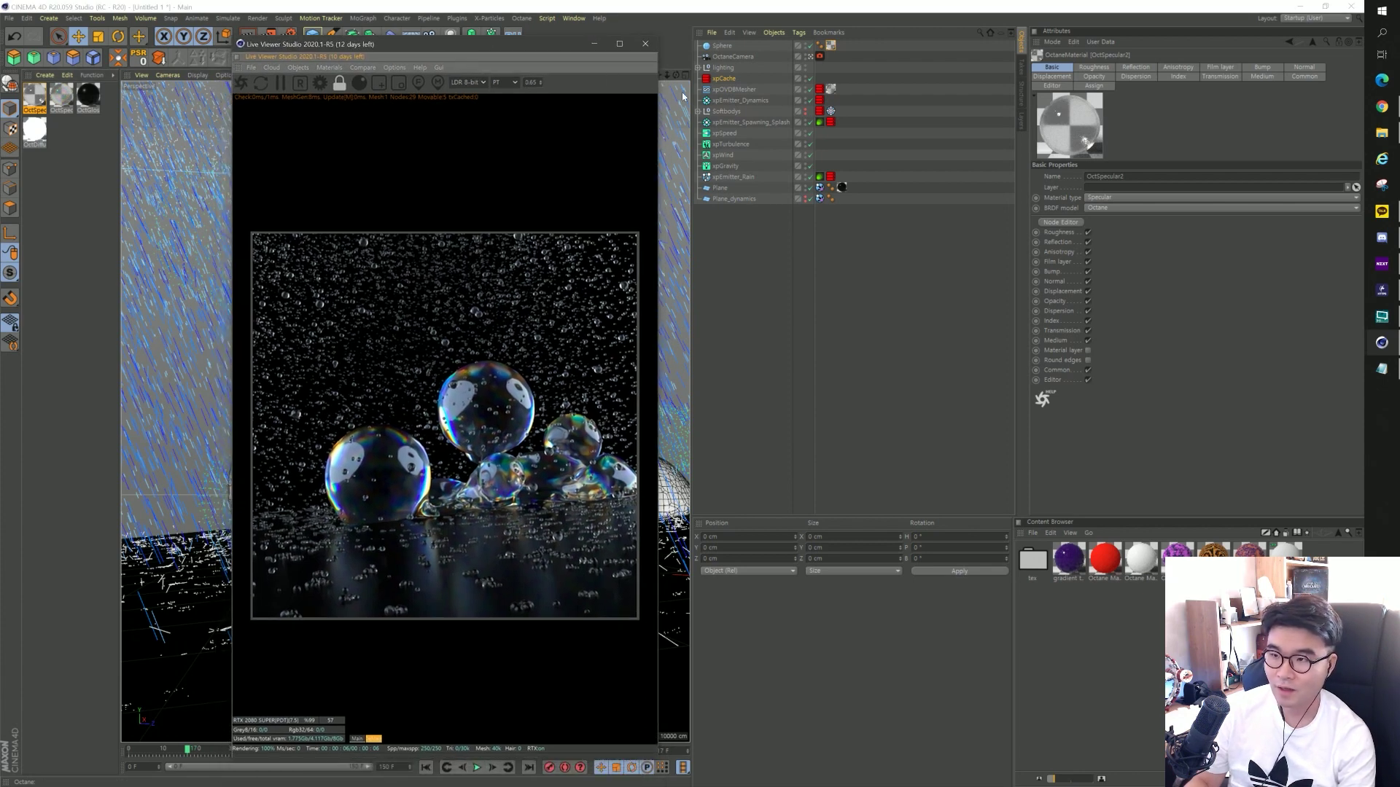
left_click(819, 56)
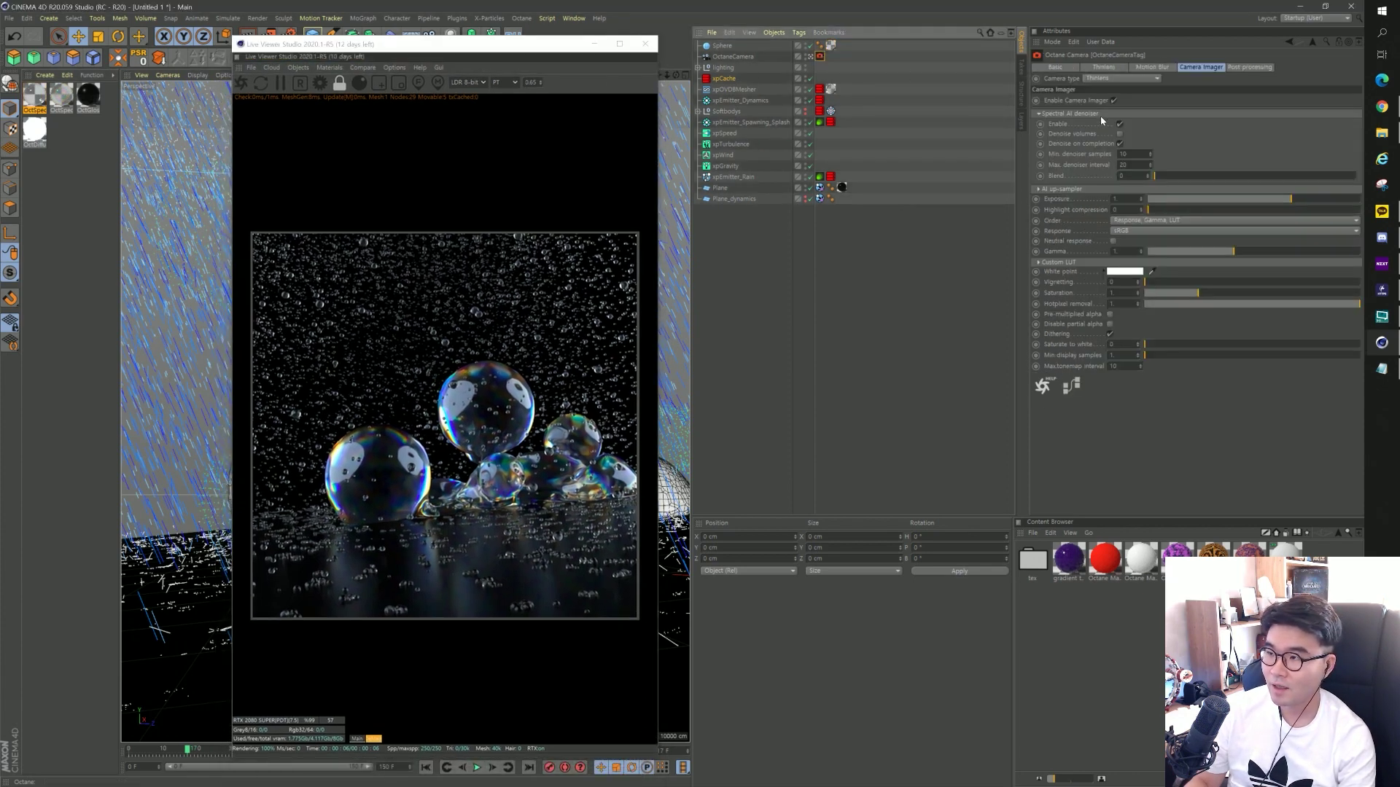
left_click(1101, 67)
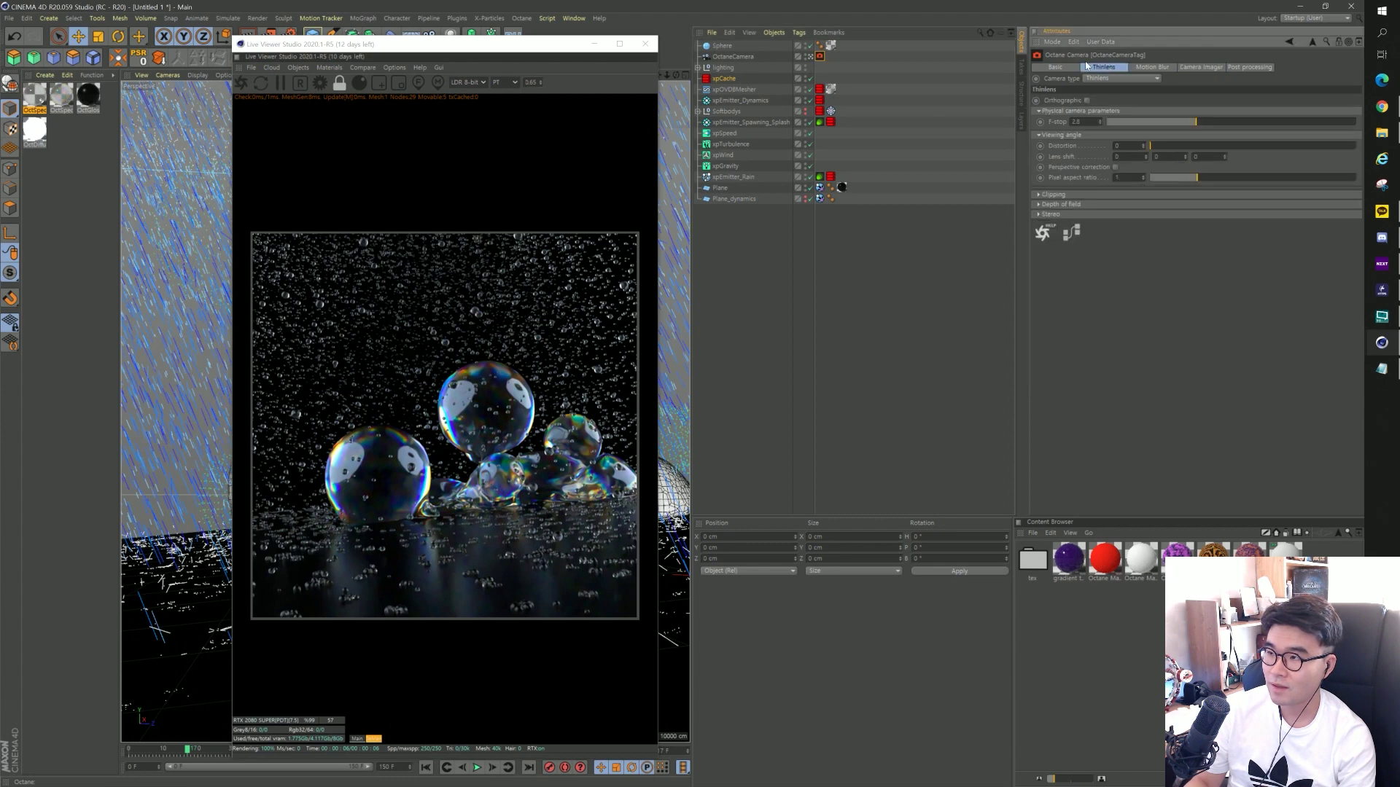
left_click(1043, 205)
left_click(1116, 215)
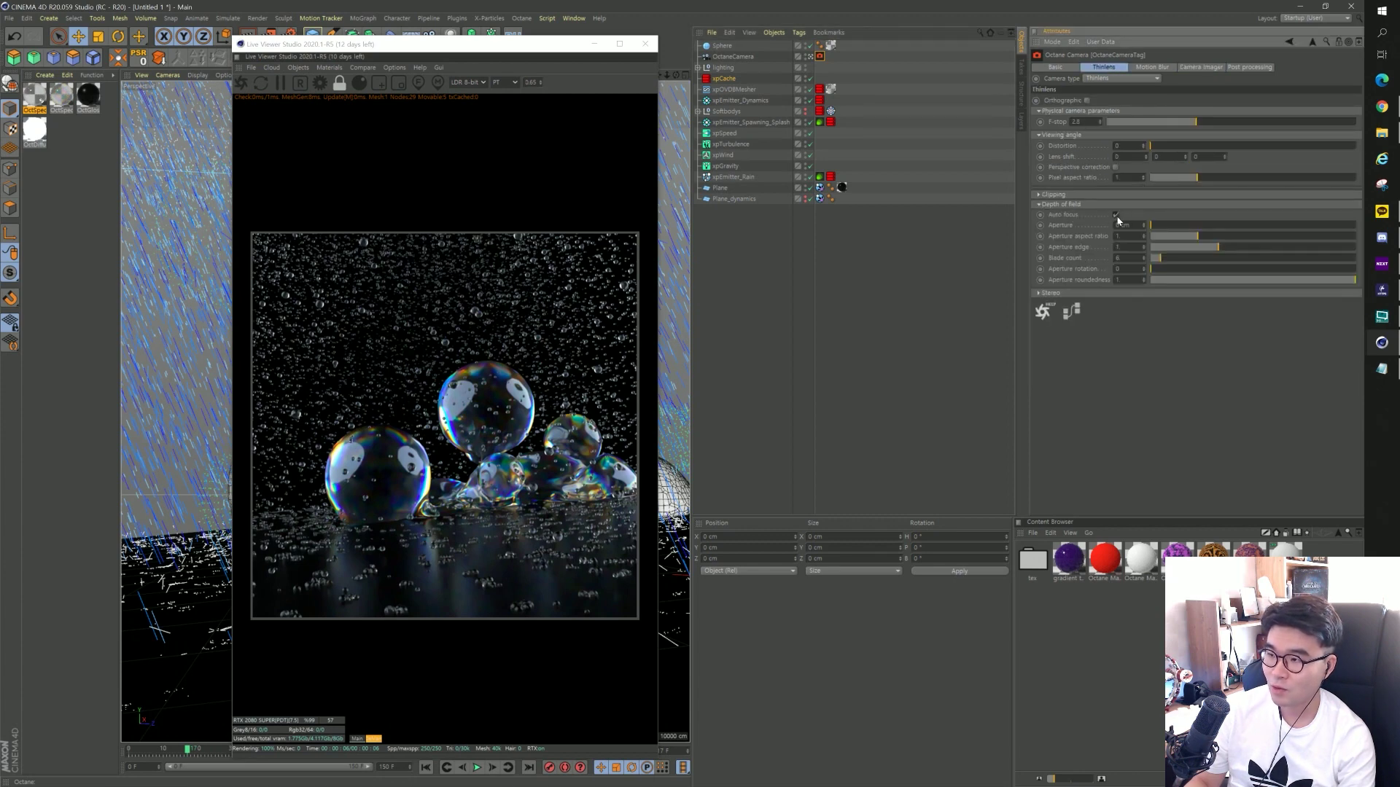
left_click(1115, 215)
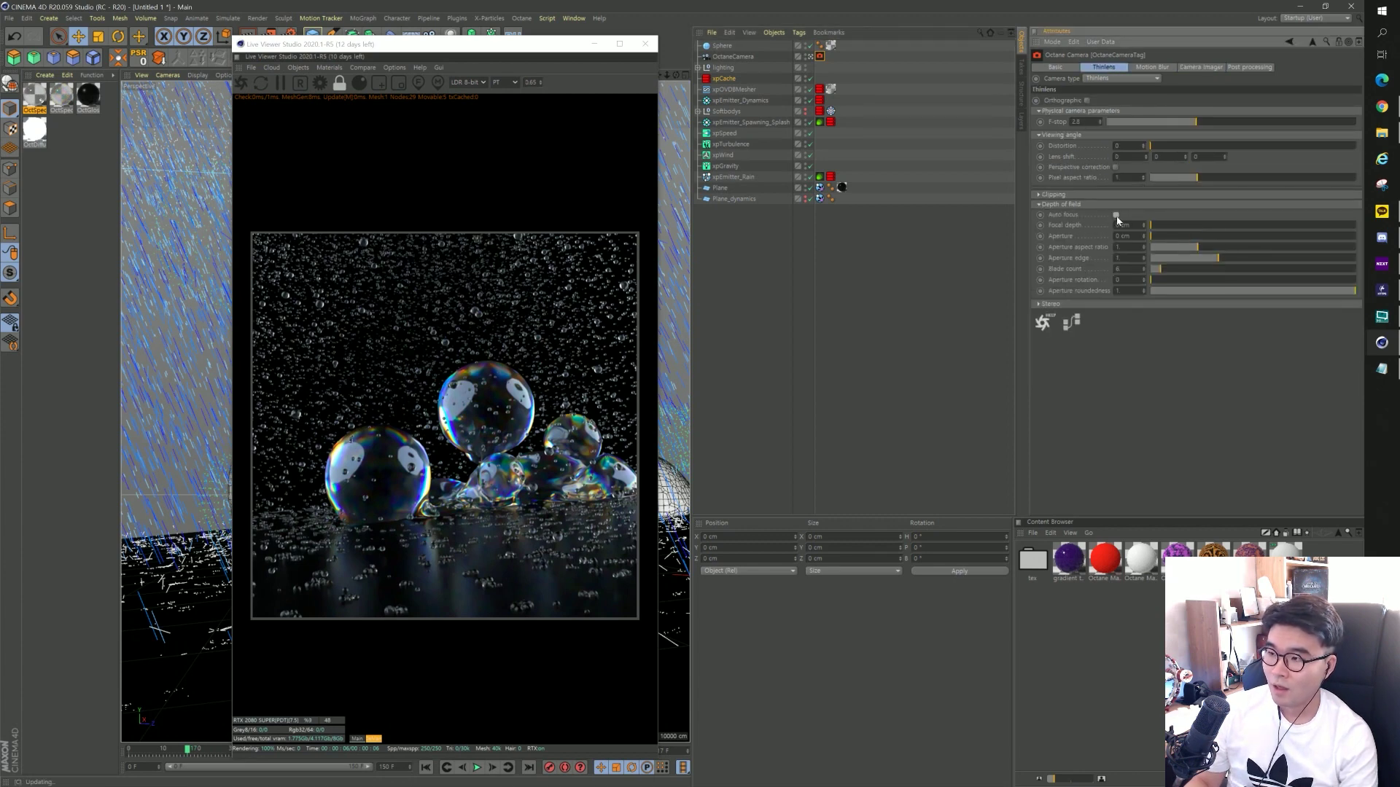
Pick the focus point on the bubbles in the Live Viewer and set the aperture to 10 cm.
left_click(420, 86)
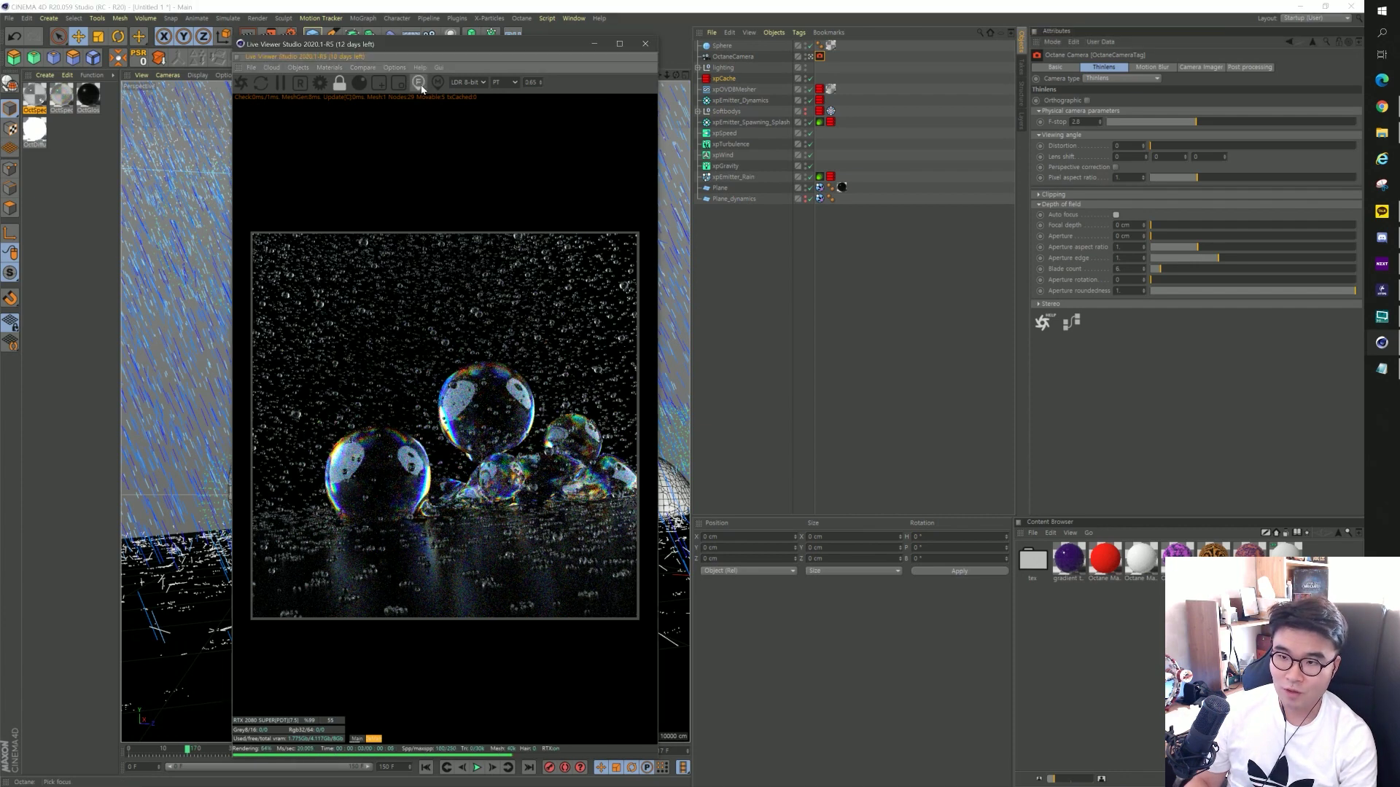
left_click(514, 442)
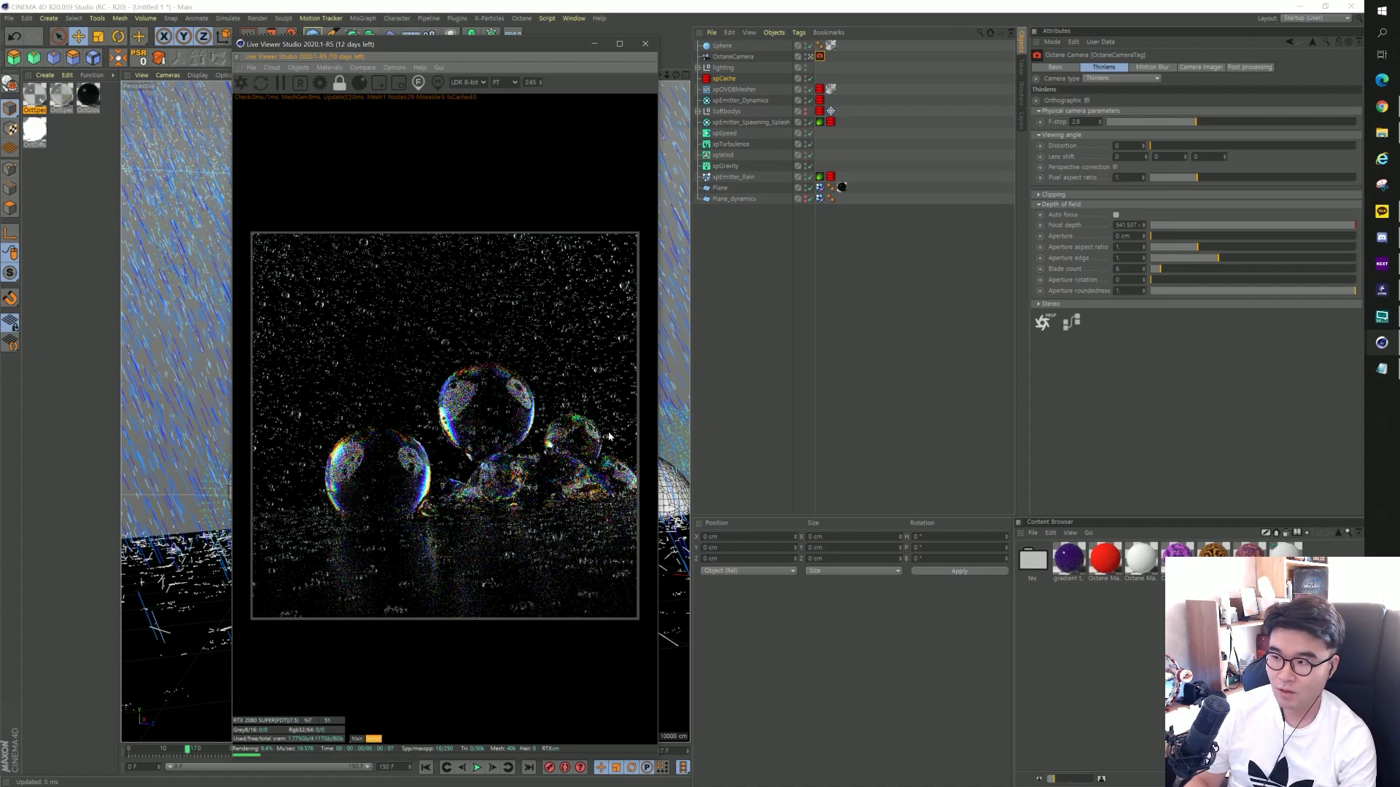
double_click(1127, 236)
type("10")
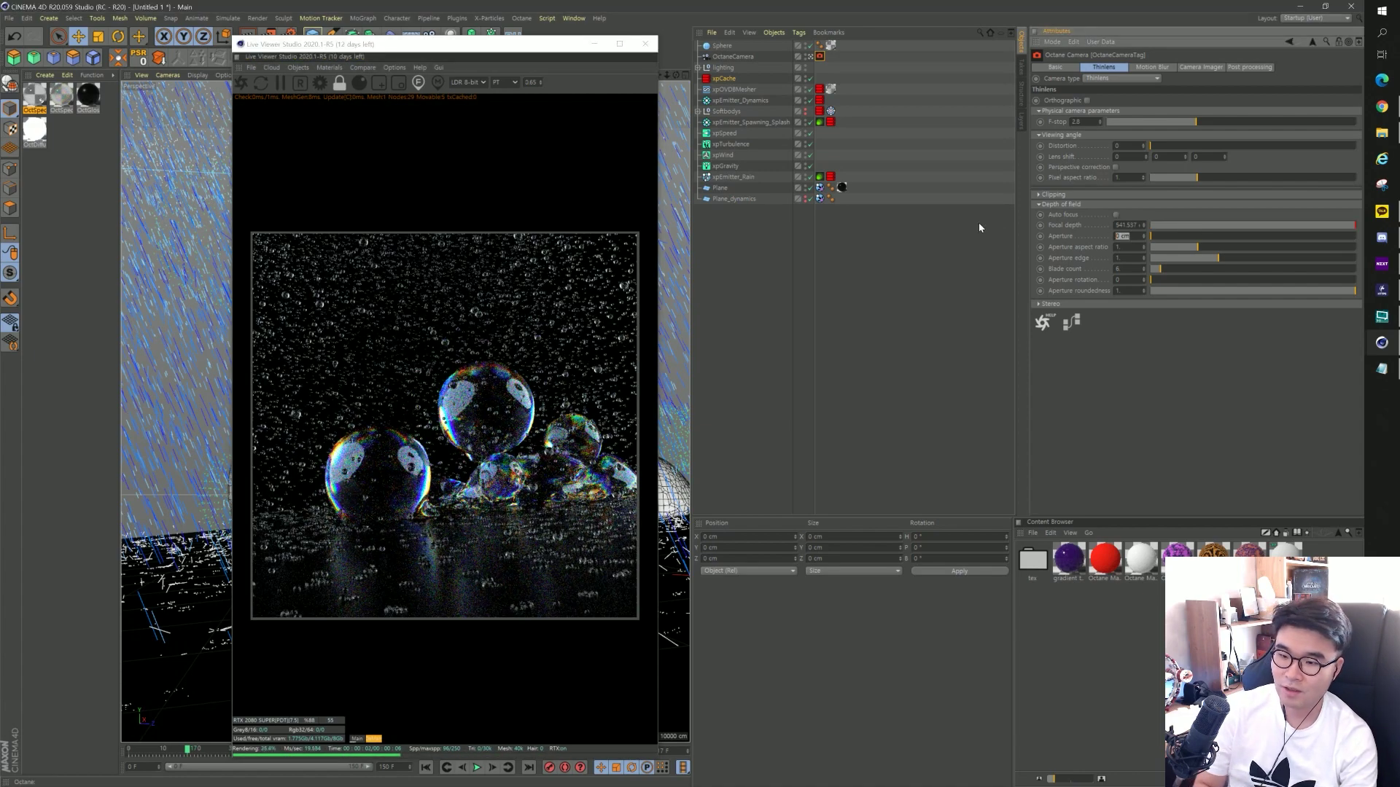
key("Return")
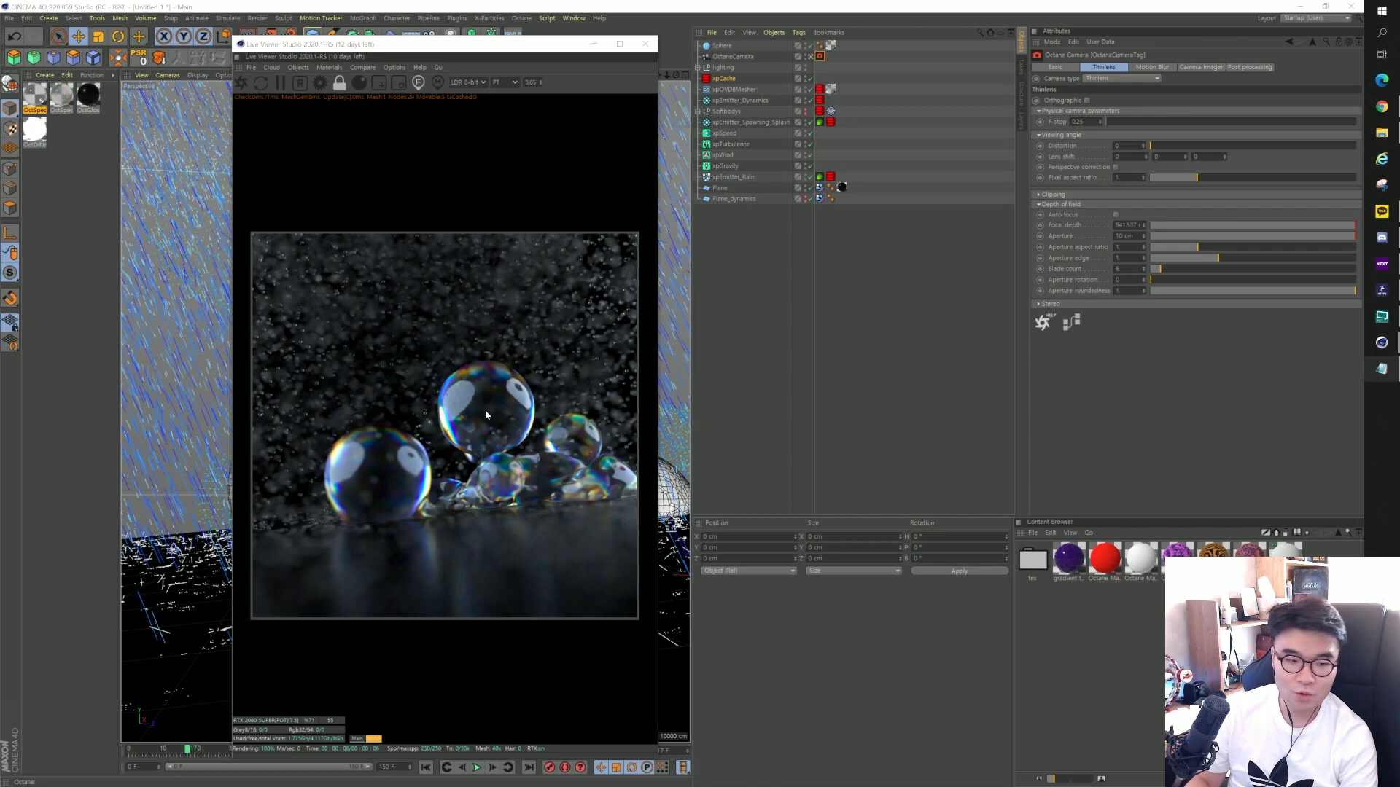
left_click(1201, 67)
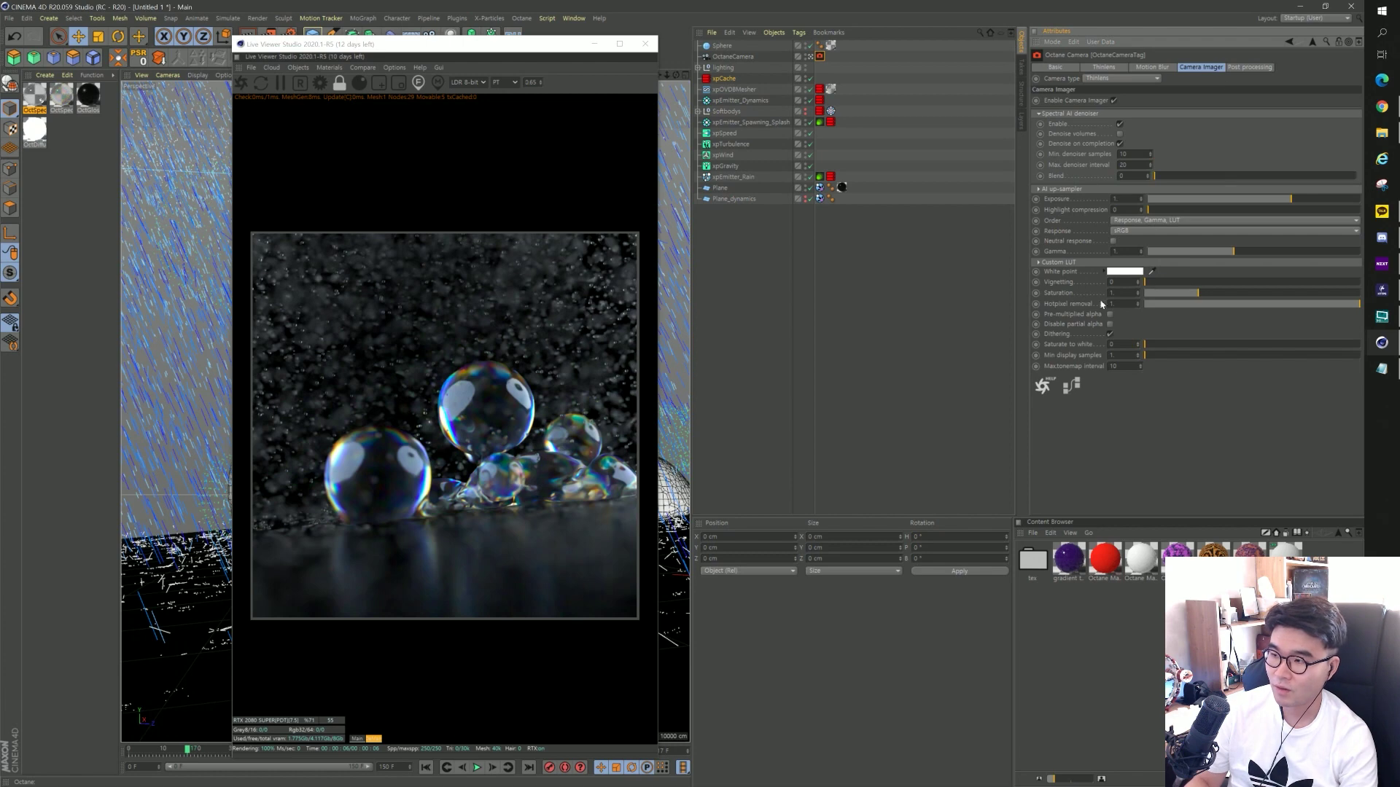